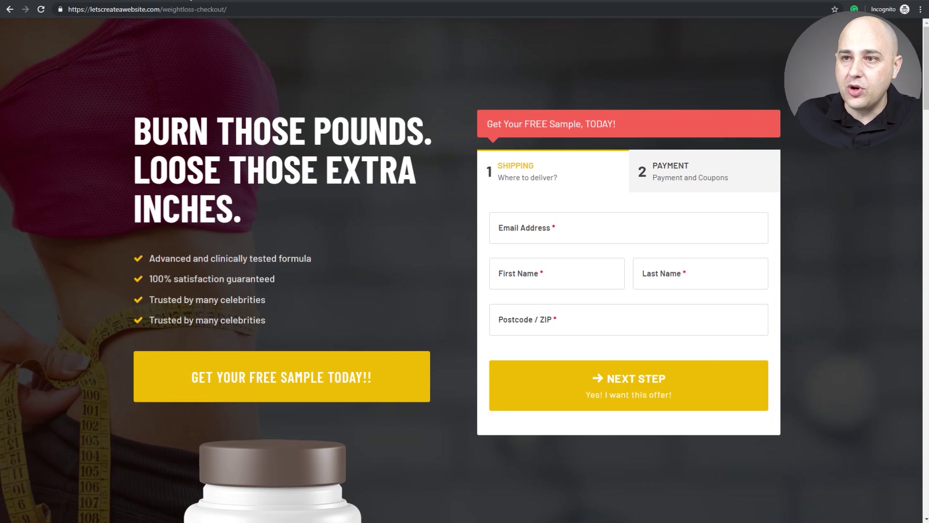
Switch to the browser tab with the ebook funnel's landing page on letscreateawebsite.com
left_click(192, 0)
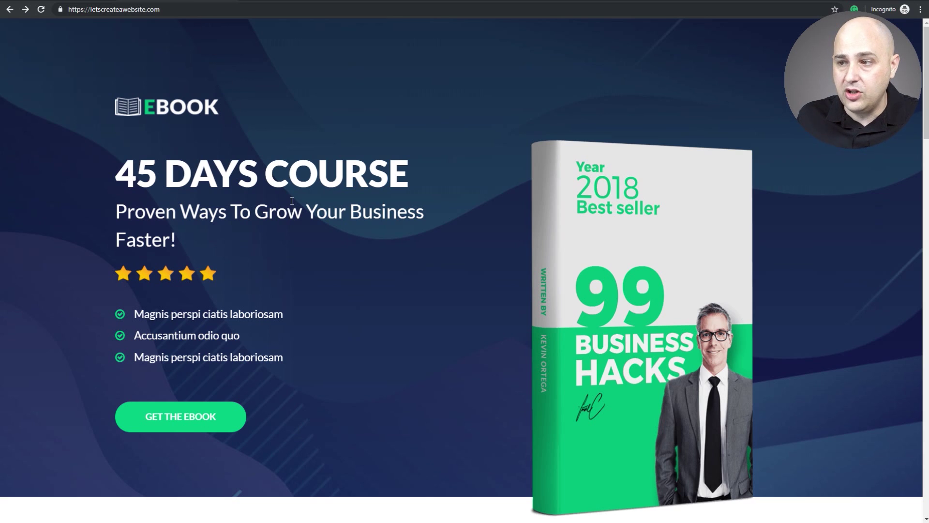
Scroll down and back up through the ebook landing page
scroll(291, 201, "down", 12)
scroll(292, 203, "up", 7)
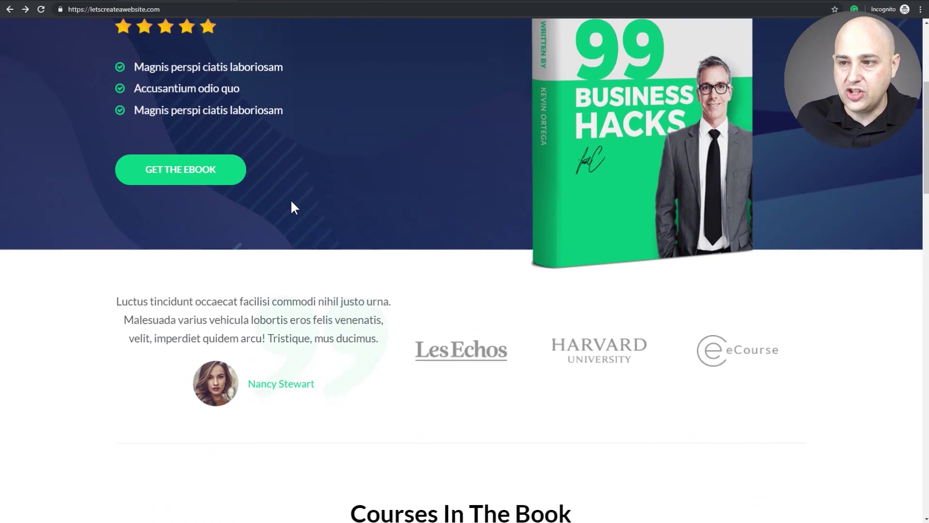
scroll(291, 199, "up", 5)
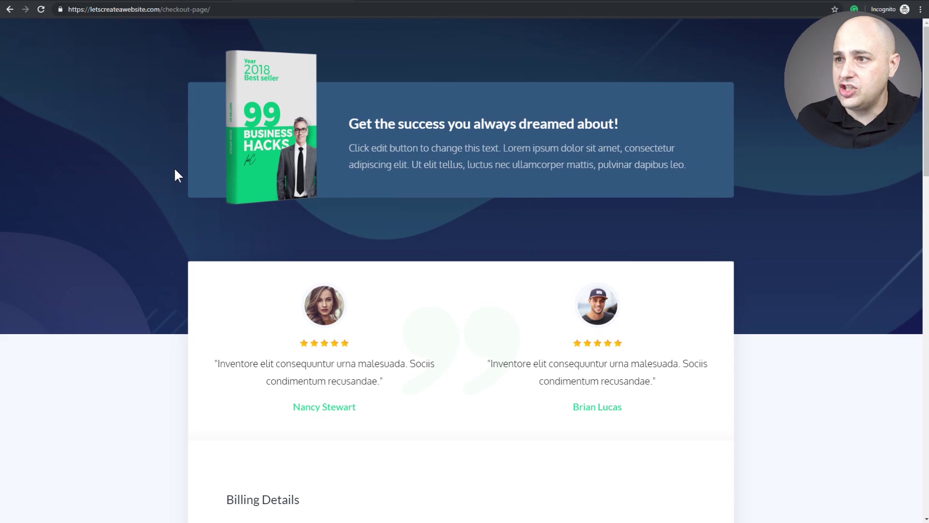
Tick 'Yes, I will take it!' on the $19.99 audio book bump, making the total $69.98
scroll(173, 179, "down", 5)
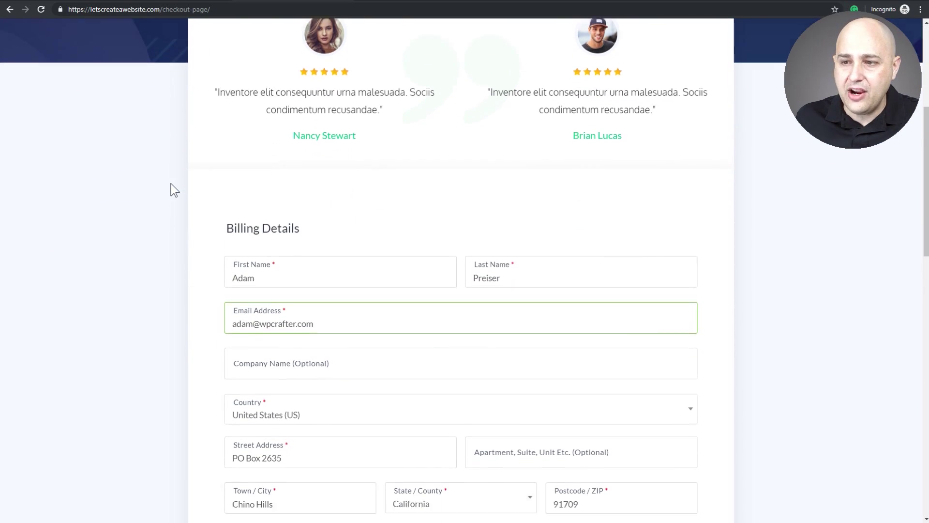
scroll(174, 189, "down", 8)
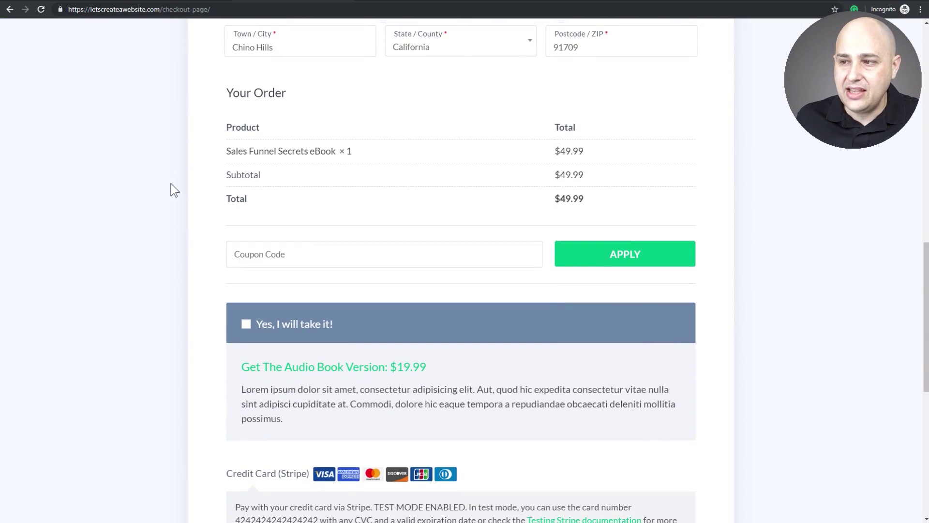
scroll(172, 185, "down", 1)
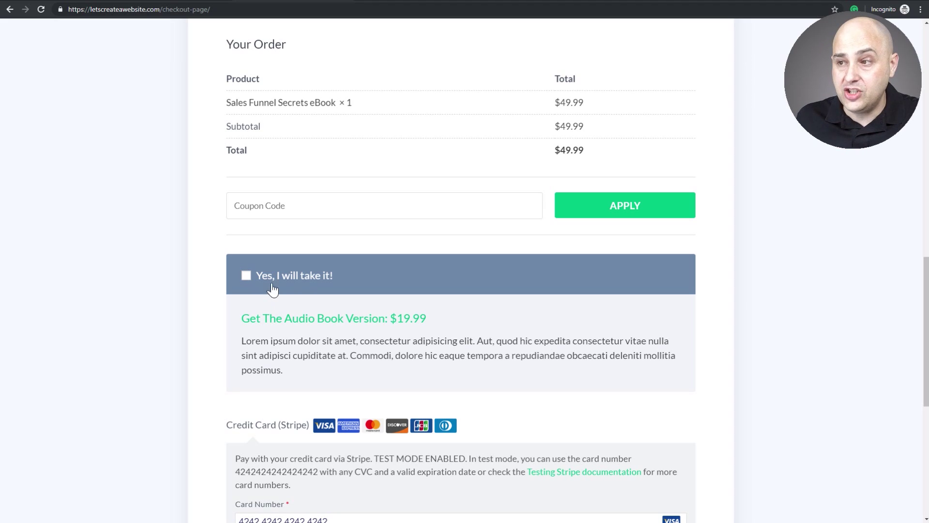
left_click(246, 276)
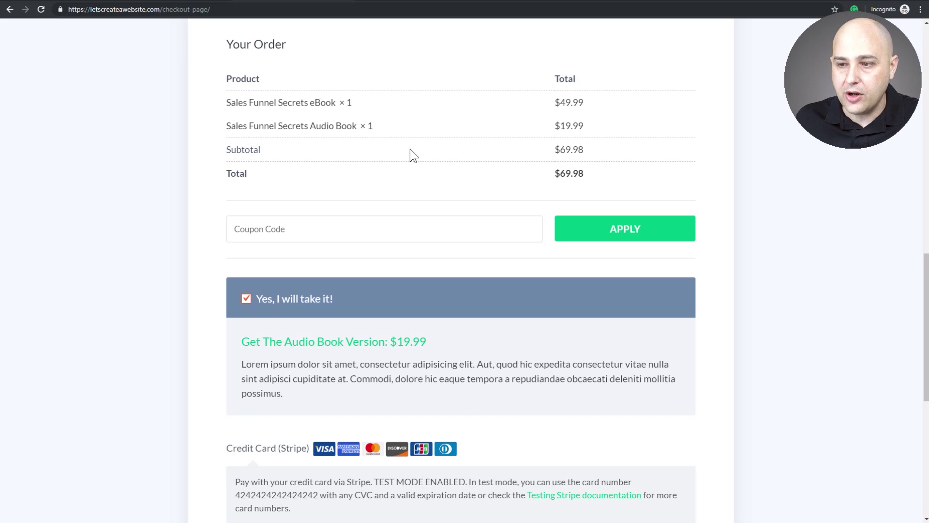
Fill in the Stripe test card number, expiry date and CVC, and place the order
scroll(446, 216, "down", 4)
scroll(446, 217, "down", 2)
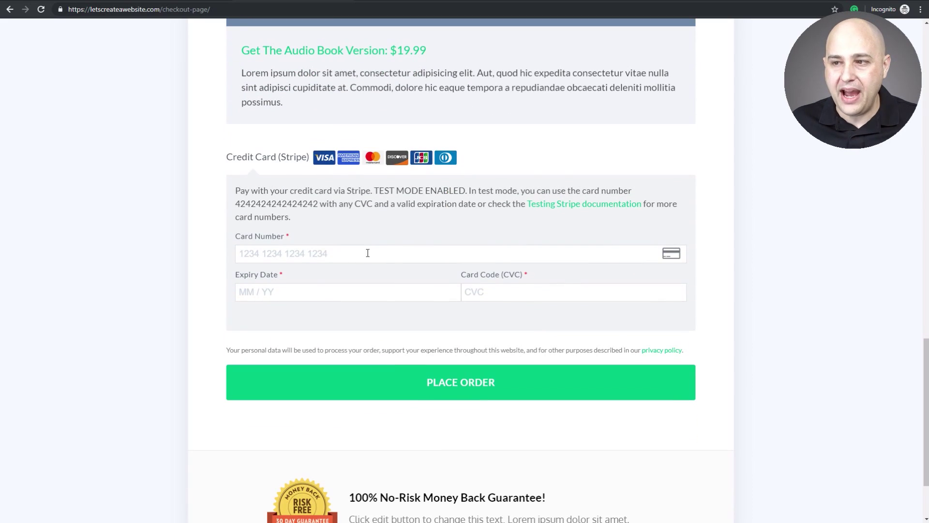
key("ctrl+v")
left_click(296, 293)
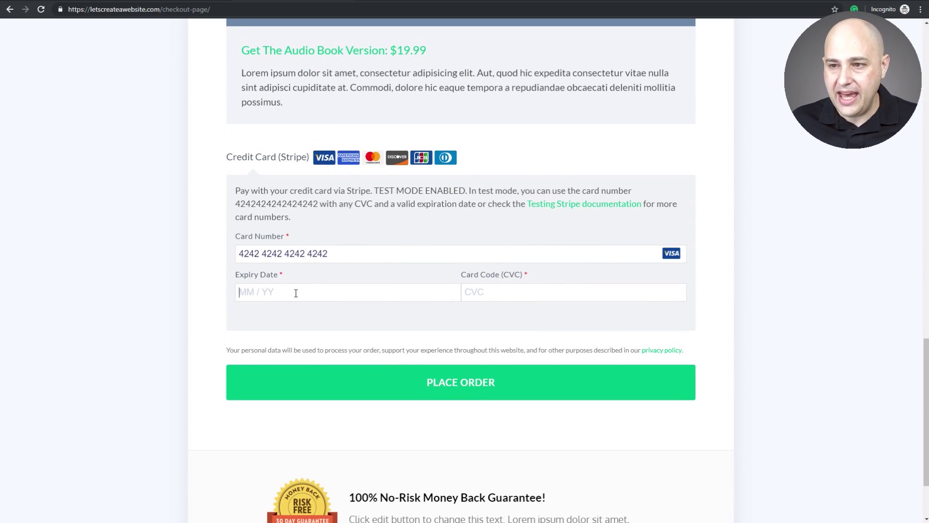
type("1")
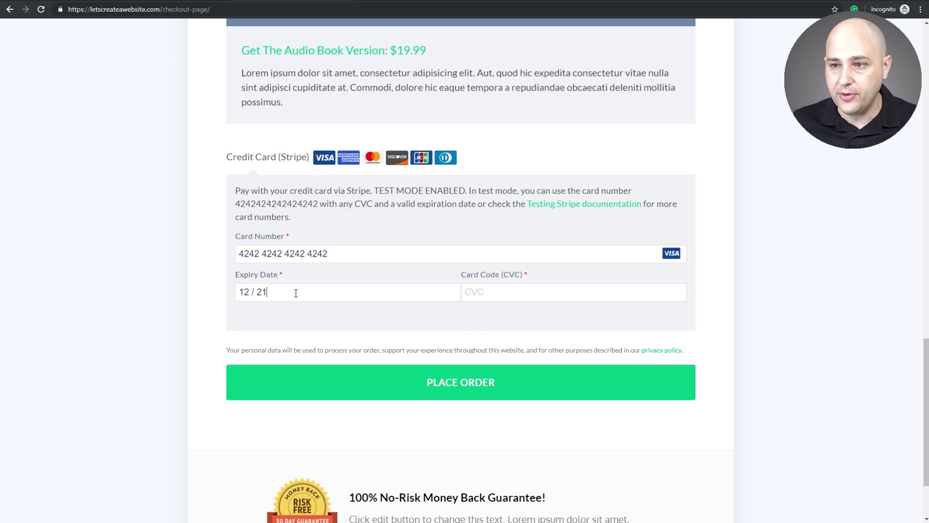
type("221555")
scroll(486, 342, "down", 2)
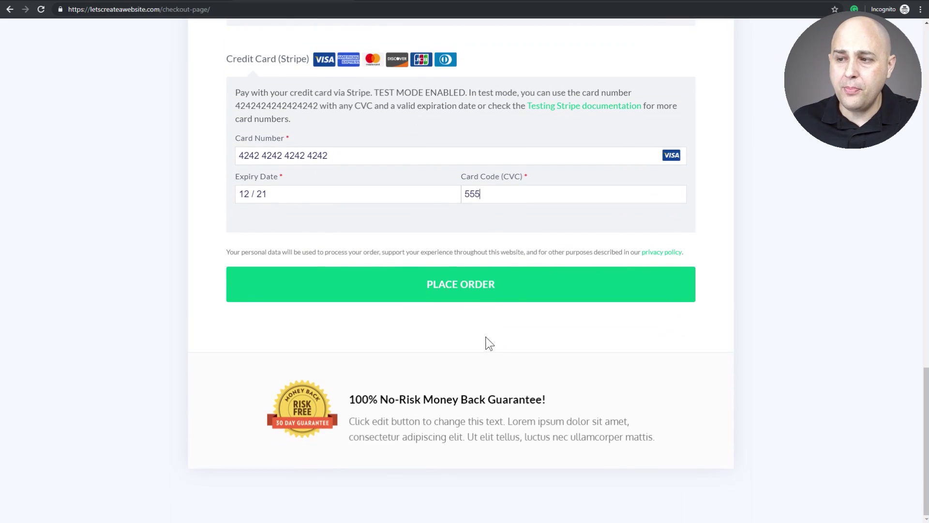
left_click(457, 290)
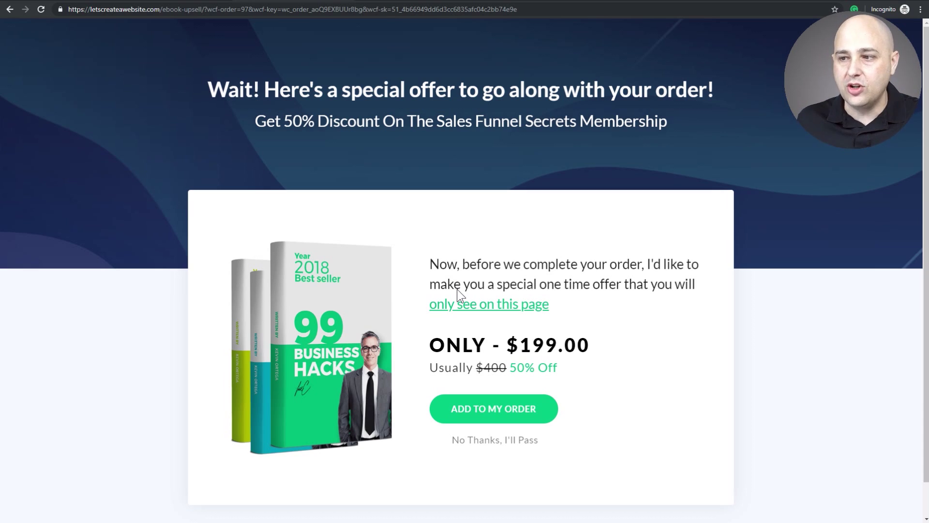
Decline the $199.00 Sales Funnel Secrets Membership upsell with 'No Thanks, I'll Pass'
left_click_drag(409, 116, 670, 119)
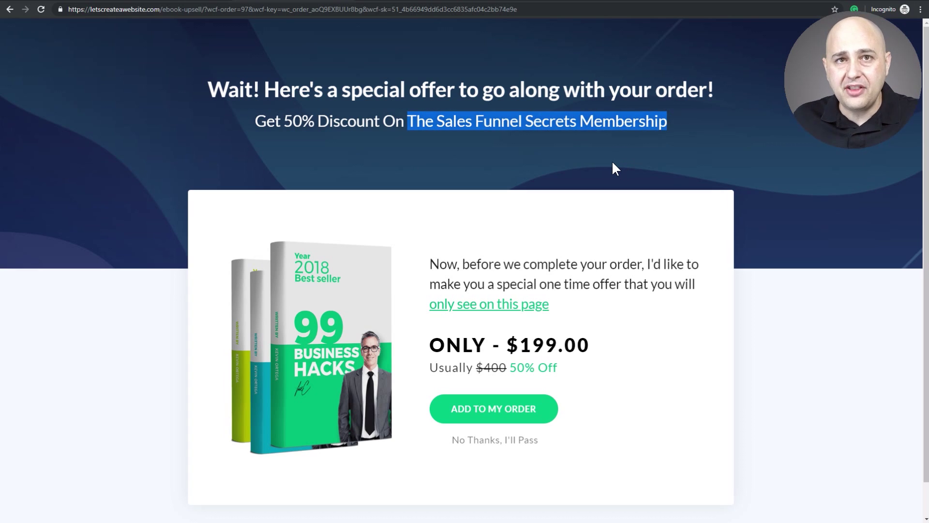
scroll(612, 167, "down", 1)
left_click(620, 294)
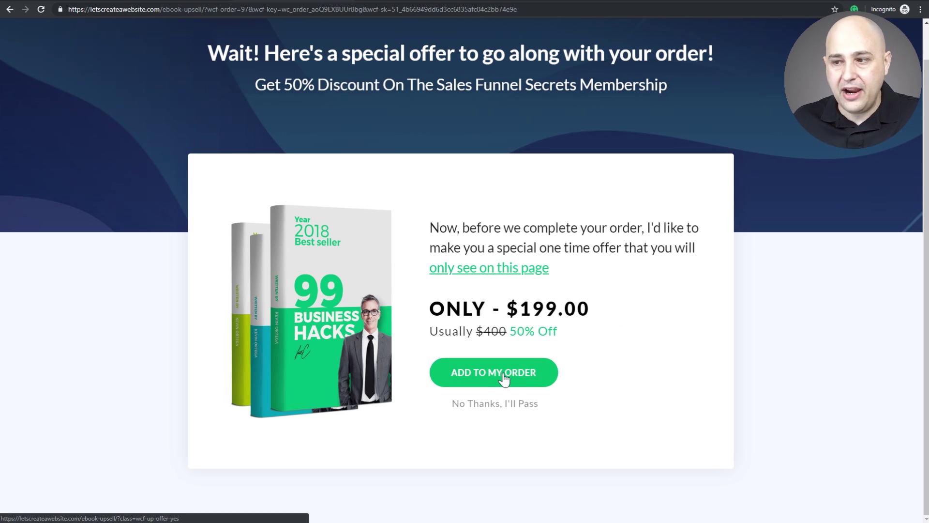
left_click(481, 403)
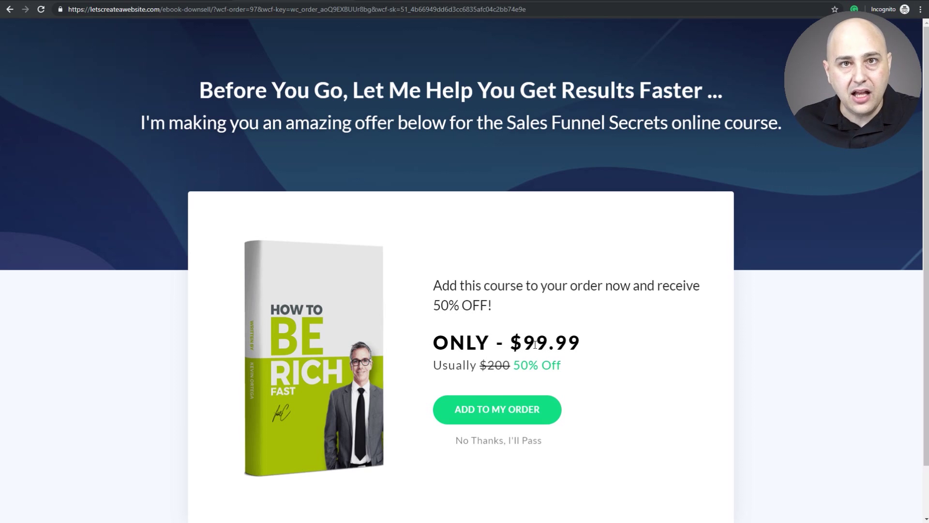
Add the $99.99 online course downsell to the order
scroll(535, 344, "down", 1)
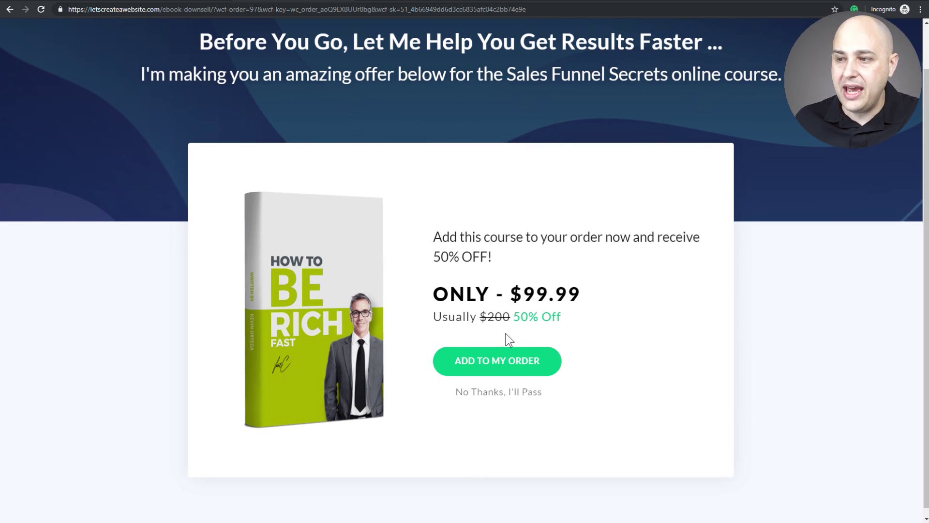
scroll(506, 335, "up", 1)
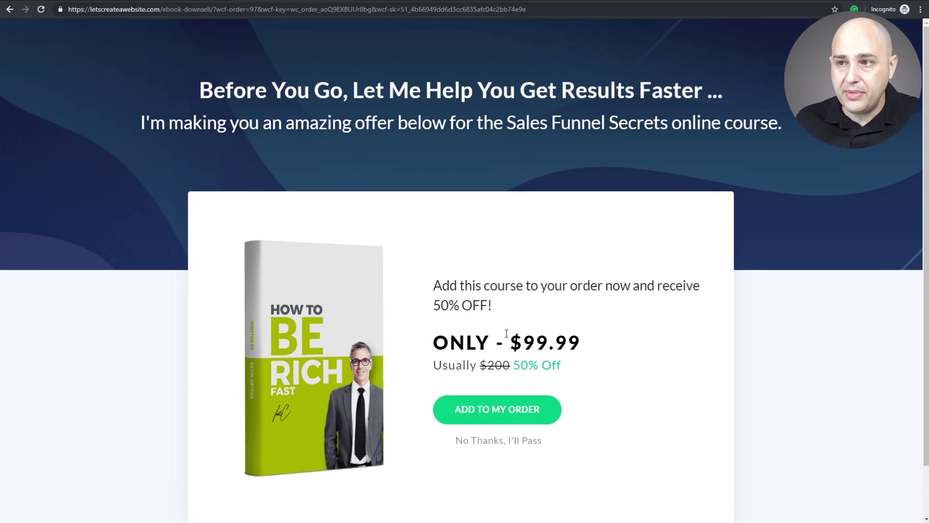
left_click(486, 417)
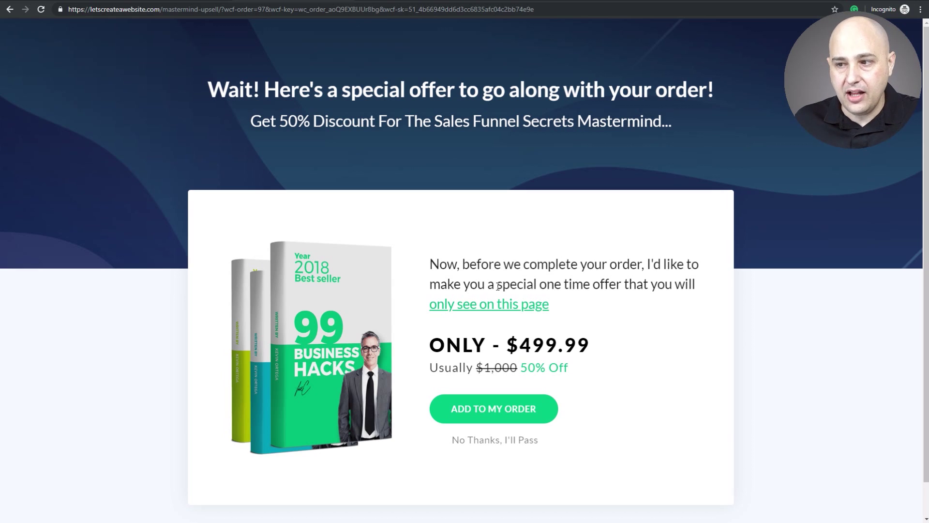
Accept the $499.99 Sales Funnel Secrets Mastermind offer with ADD TO MY ORDER
left_click(502, 414)
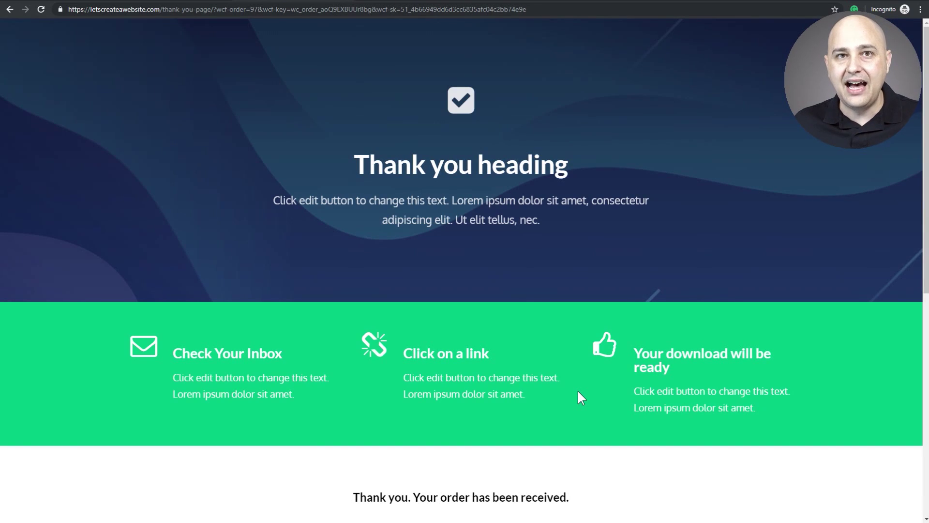
scroll(577, 389, "down", 7)
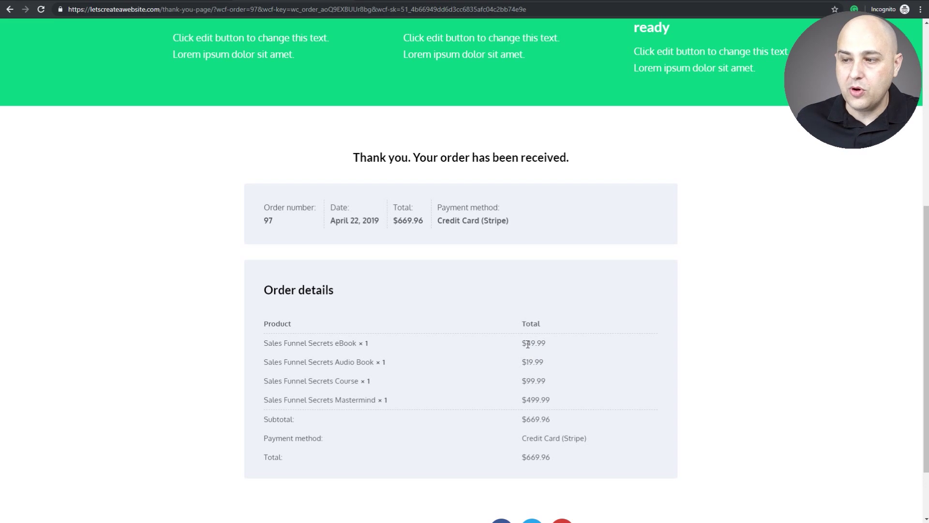
scroll(528, 344, "up", 6)
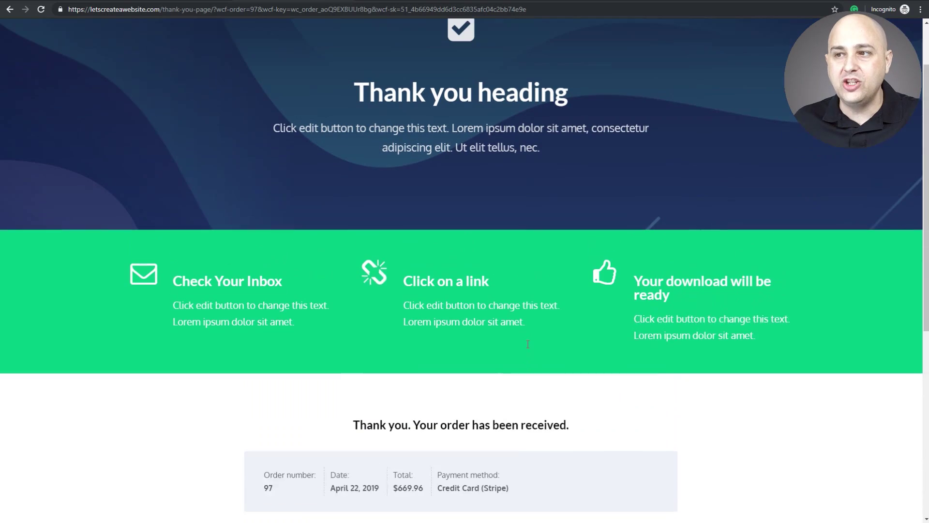
scroll(527, 342, "down", 8)
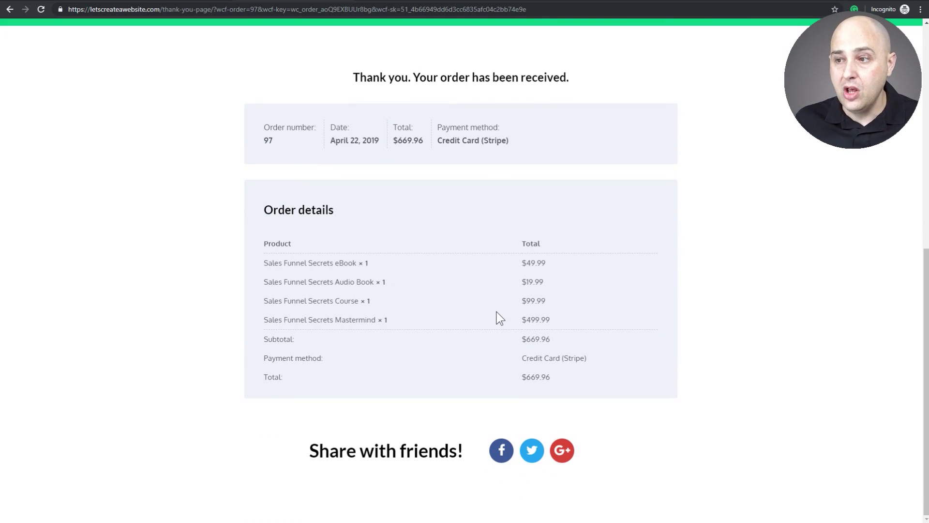
left_click_drag(557, 261, 525, 262)
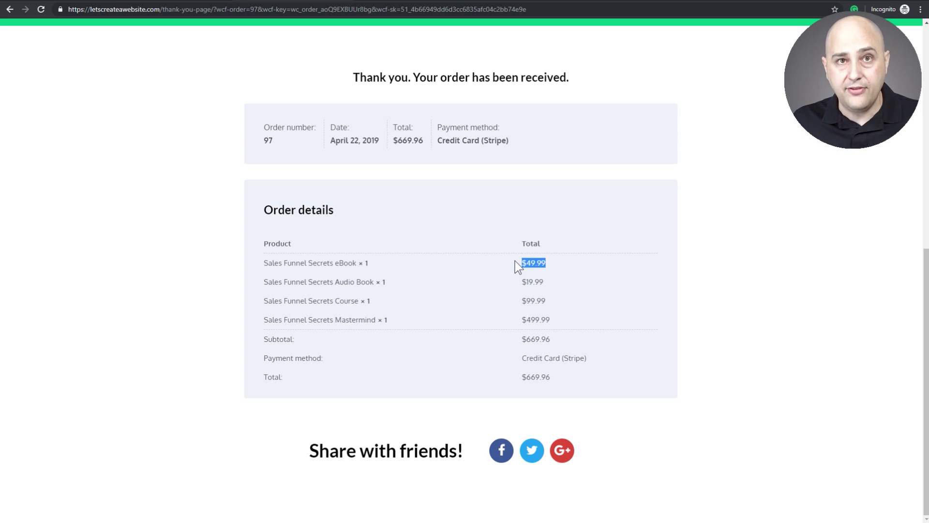
left_click_drag(545, 283, 533, 282)
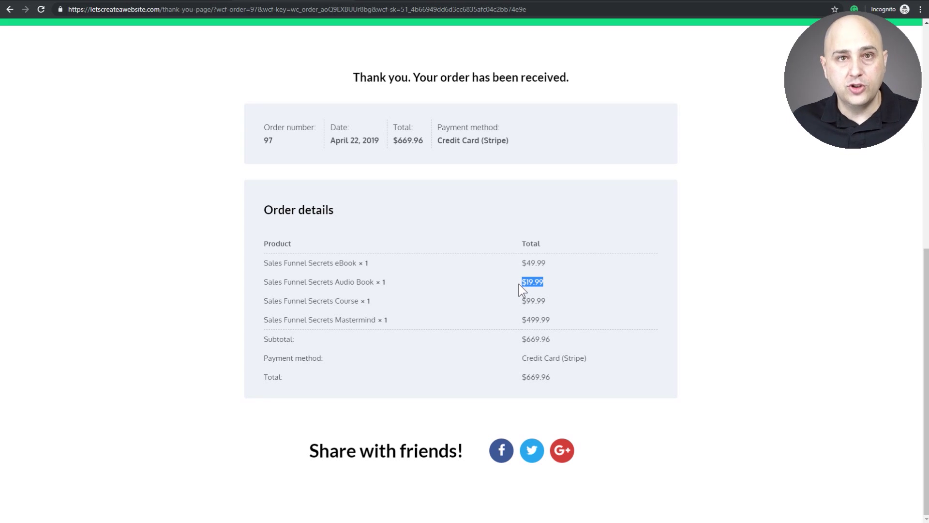
left_click_drag(547, 301, 524, 300)
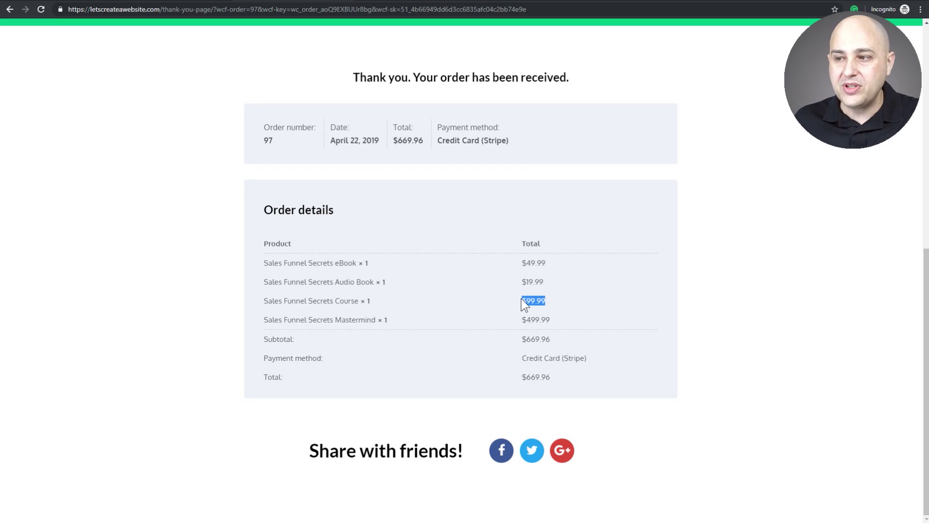
left_click_drag(551, 321, 524, 320)
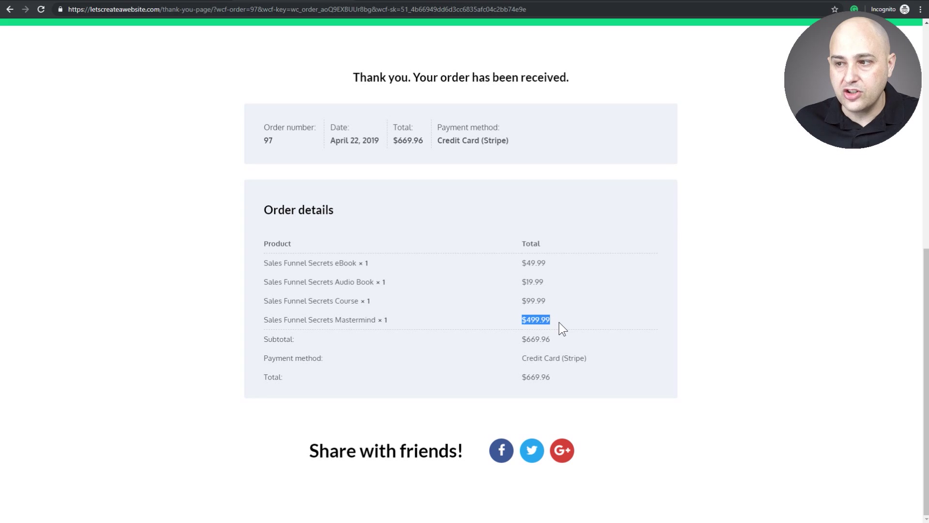
left_click_drag(551, 340, 527, 339)
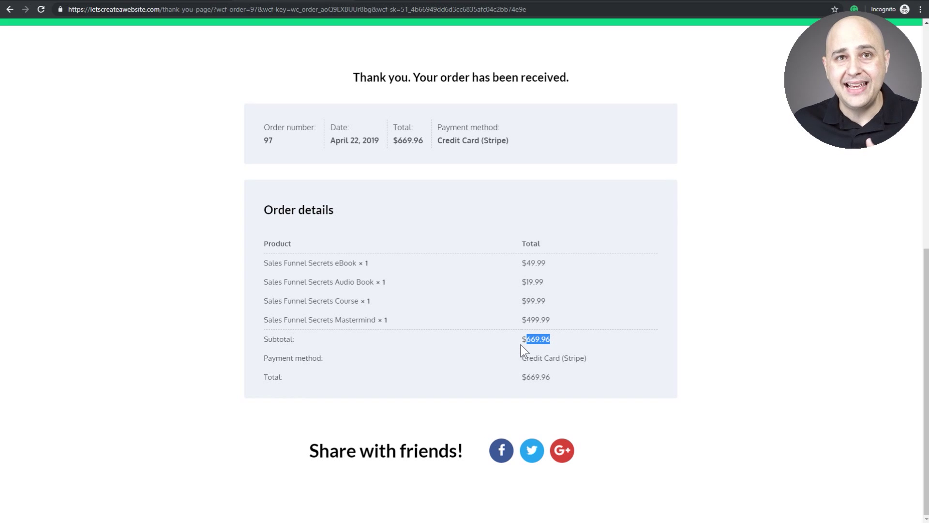
left_click(278, 424)
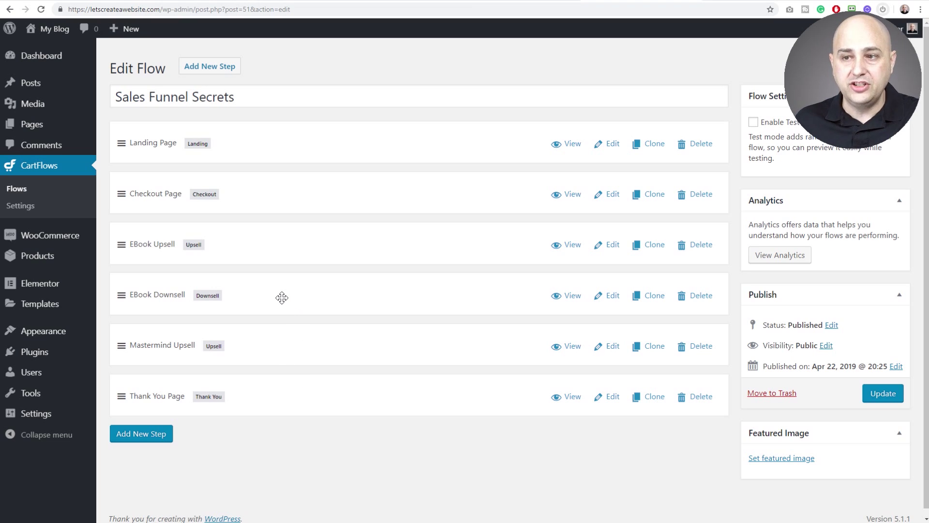
Drag EBook Downsell above EBook Upsell and back, then go to the Elementor landing-page tab
left_click_drag(281, 298, 283, 233)
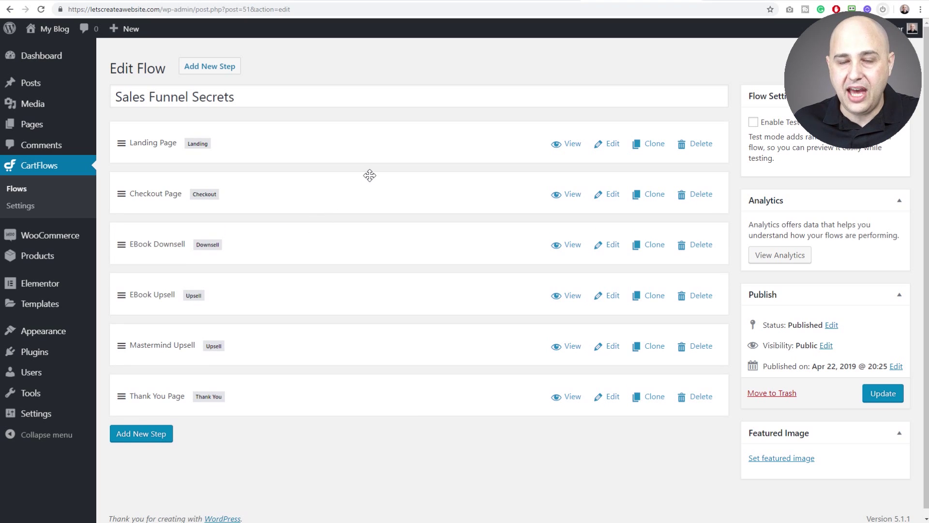
left_click_drag(286, 240, 283, 296)
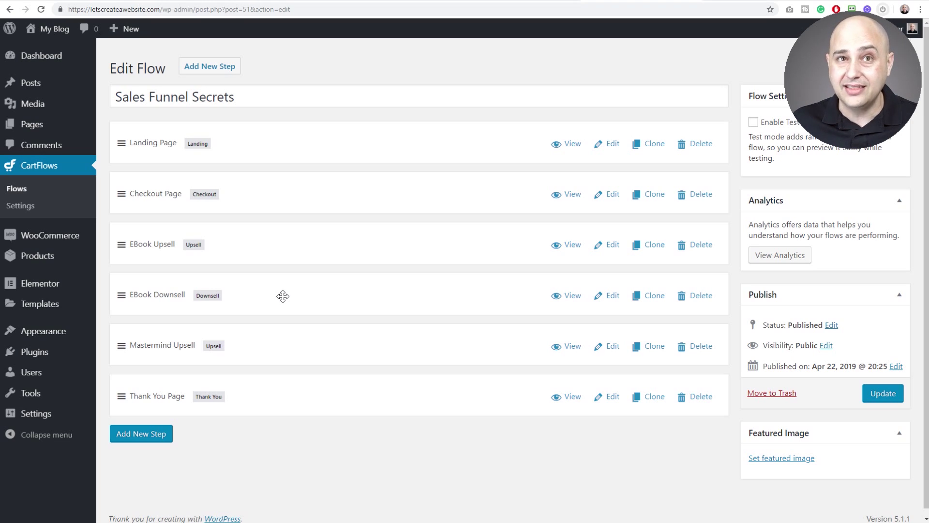
left_click(734, 2)
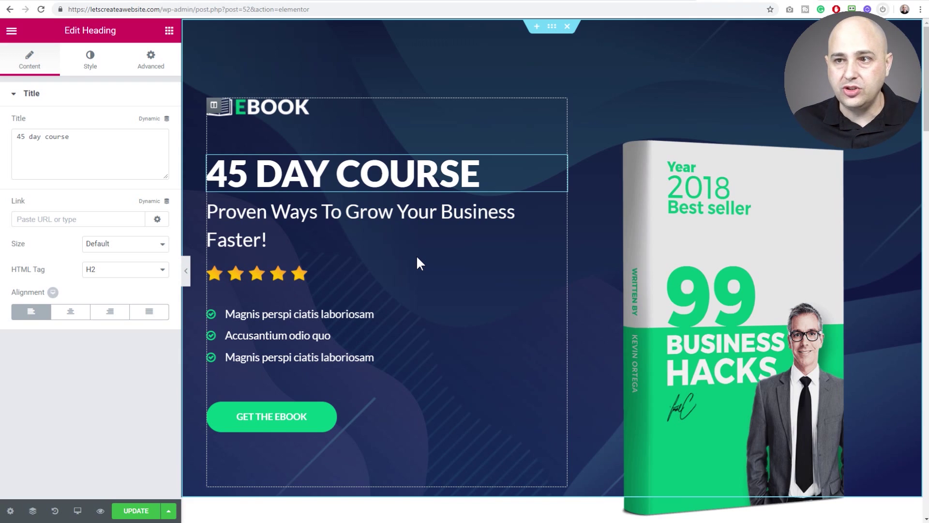
Change the heading's last word from 'COURSE' to 'Course'
left_click(375, 168)
left_click(400, 171)
double_click(400, 171)
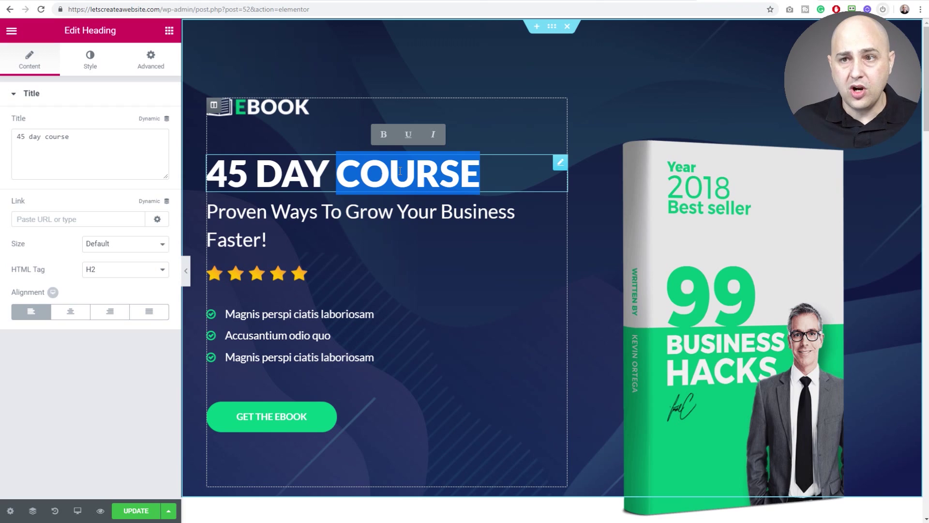
key("BackSpace")
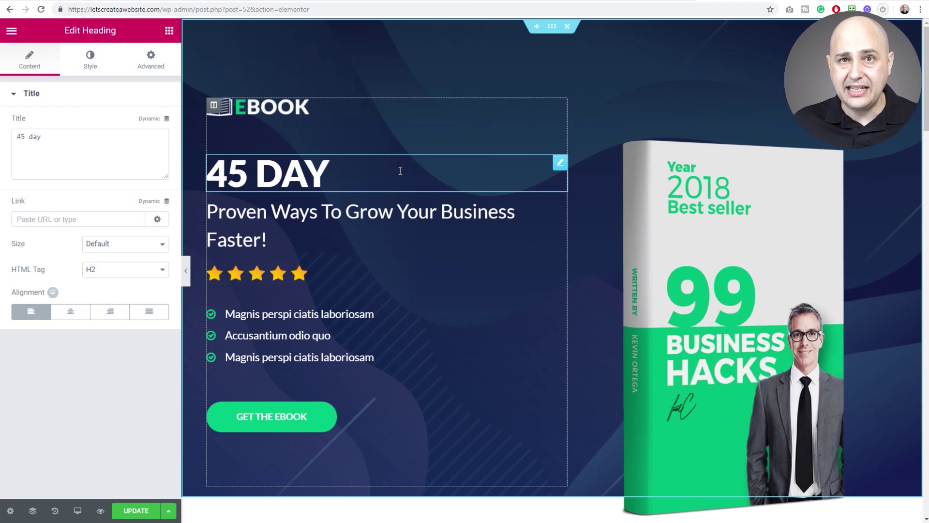
type("Course")
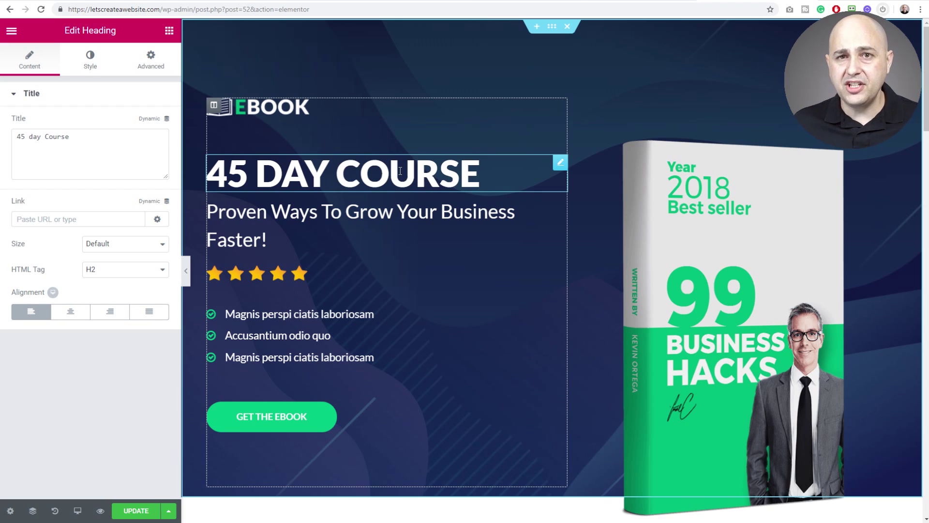
Select the 'Proven Ways To Grow Your Business Faster!' subheading and review the page below
left_click(388, 221)
scroll(387, 219, "down", 4)
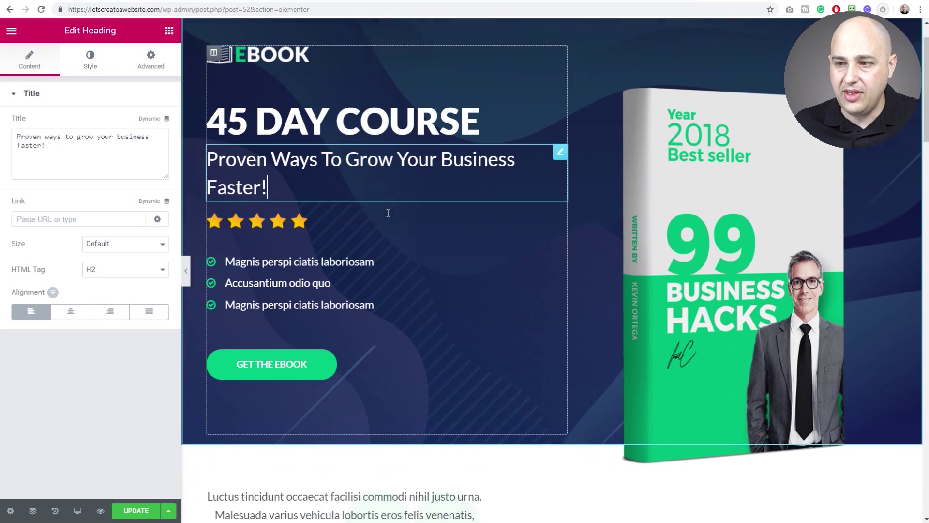
scroll(414, 208, "down", 11)
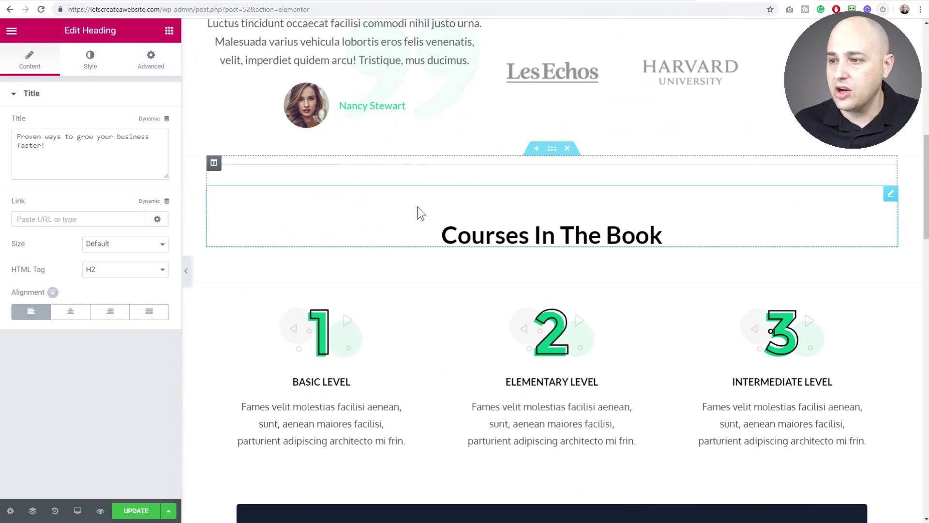
scroll(417, 206, "down", 1)
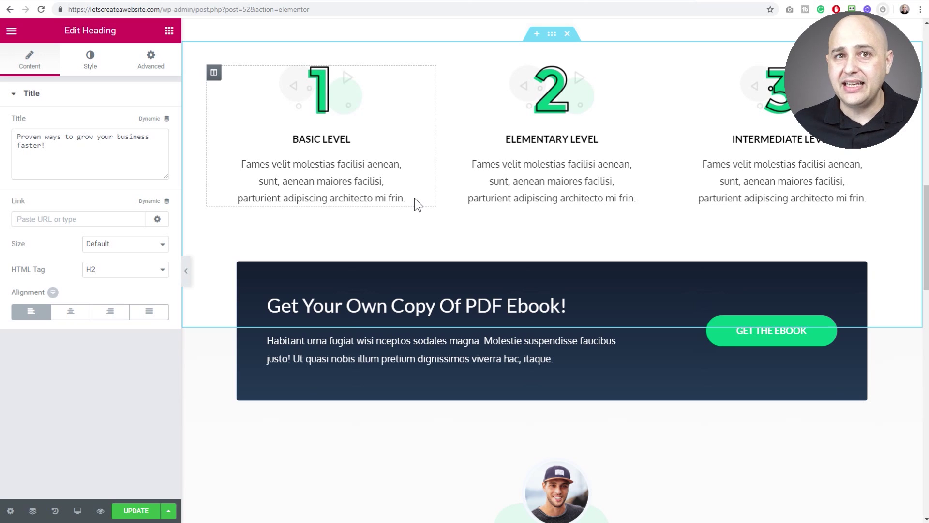
scroll(415, 198, "down", 6)
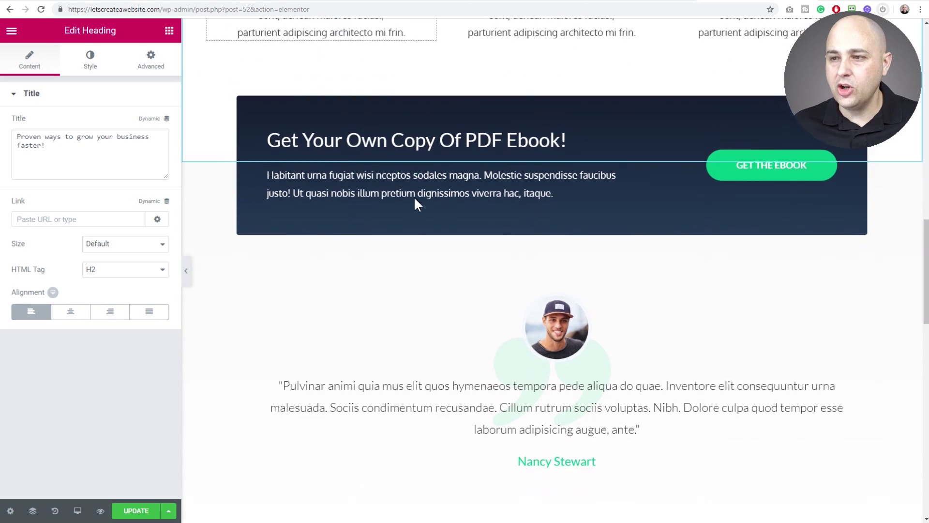
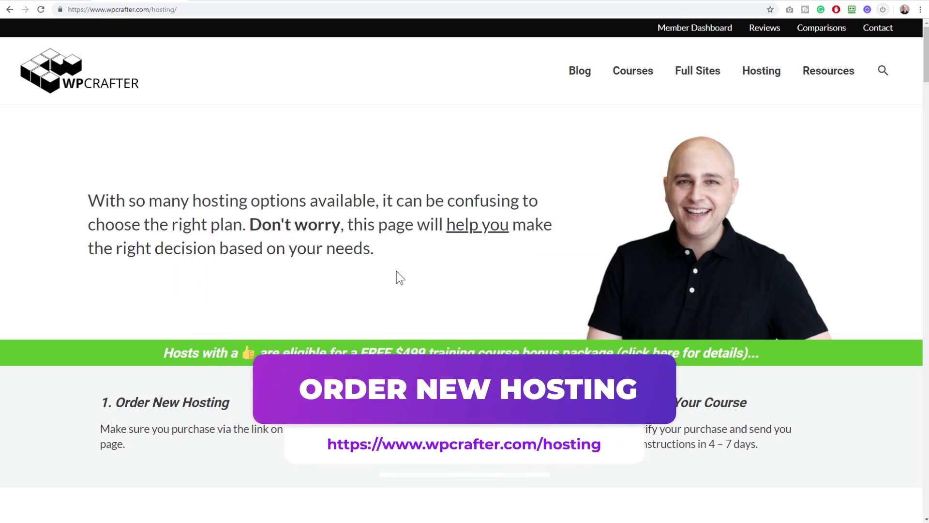
Jump to WPCrafter's Managed WordPress Hosting picks: SiteGround $3.95, A2 $11.99, InMotion $4.99 per month
scroll(396, 271, "down", 5)
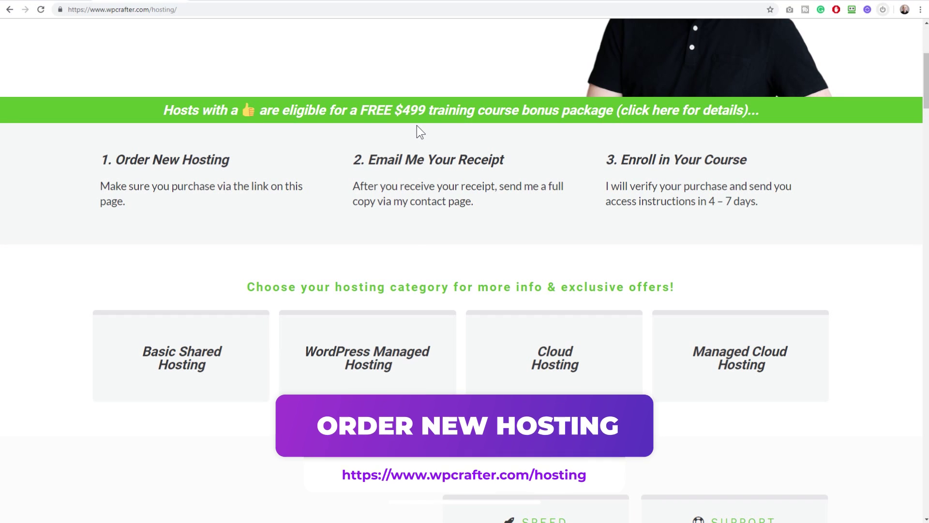
scroll(347, 216, "down", 1)
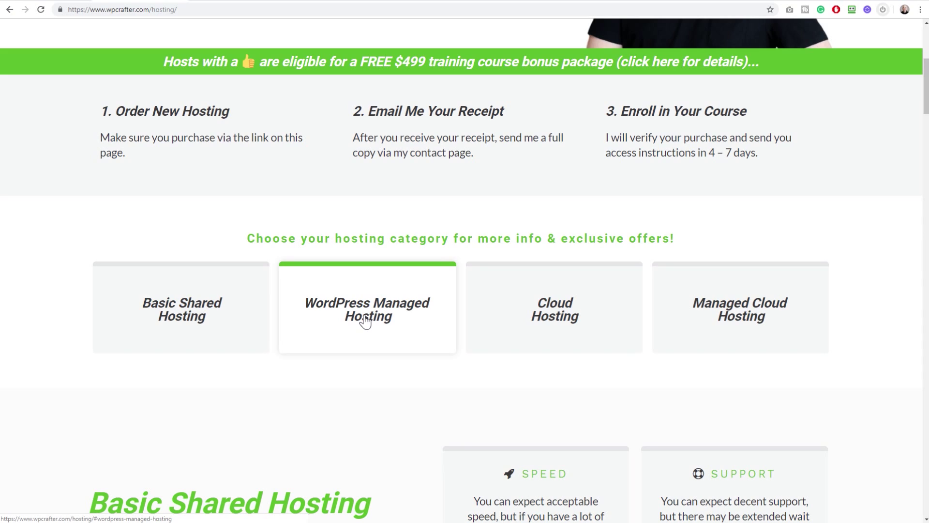
left_click(365, 319)
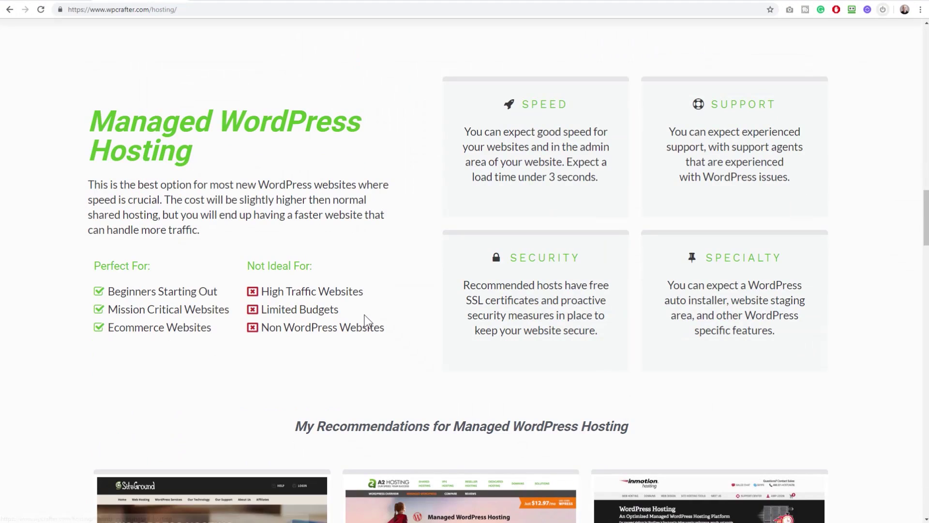
scroll(366, 317, "down", 6)
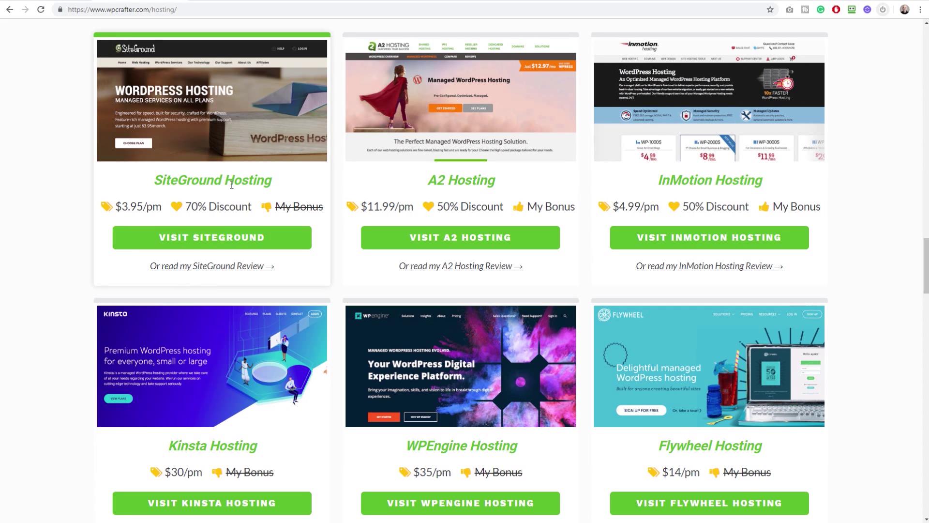
Go from SiteGround's home page to the StartUp, GrowBig and GoGeek WordPress plan cards
left_click(188, 227)
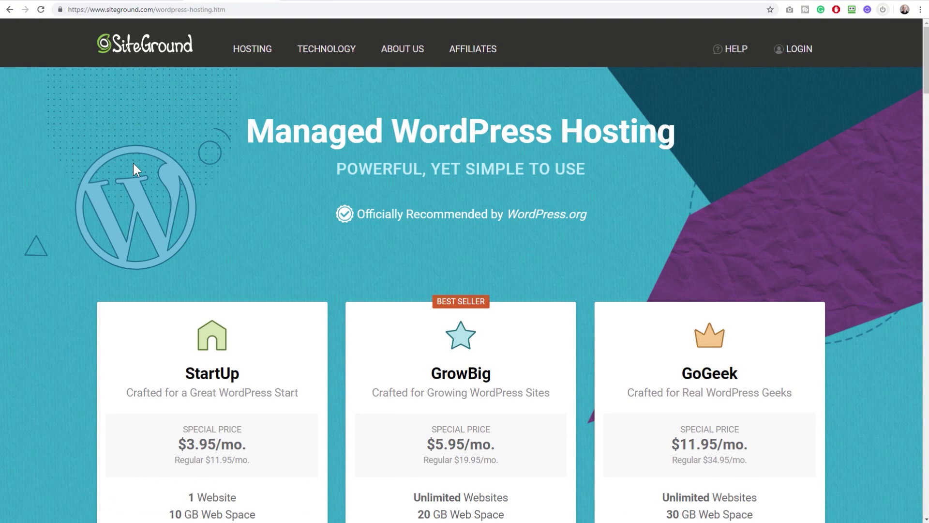
key("alt+Left")
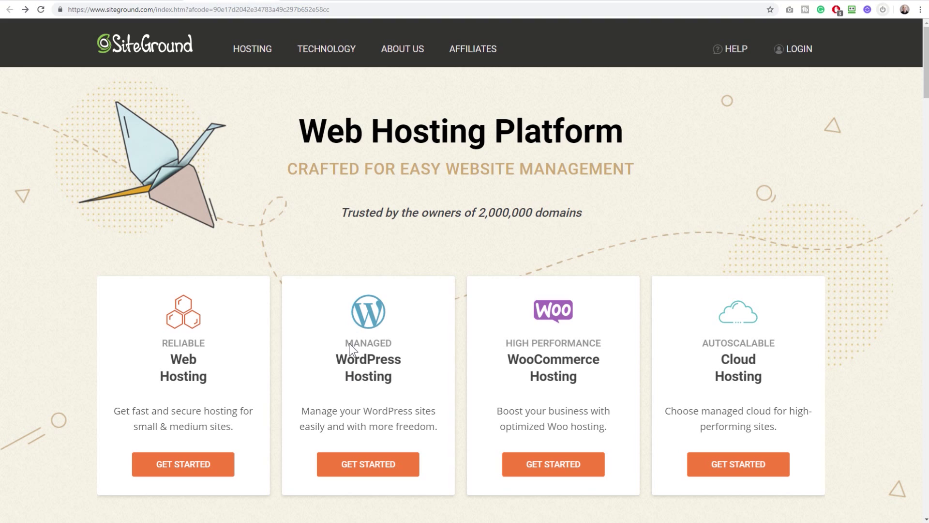
left_click(373, 474)
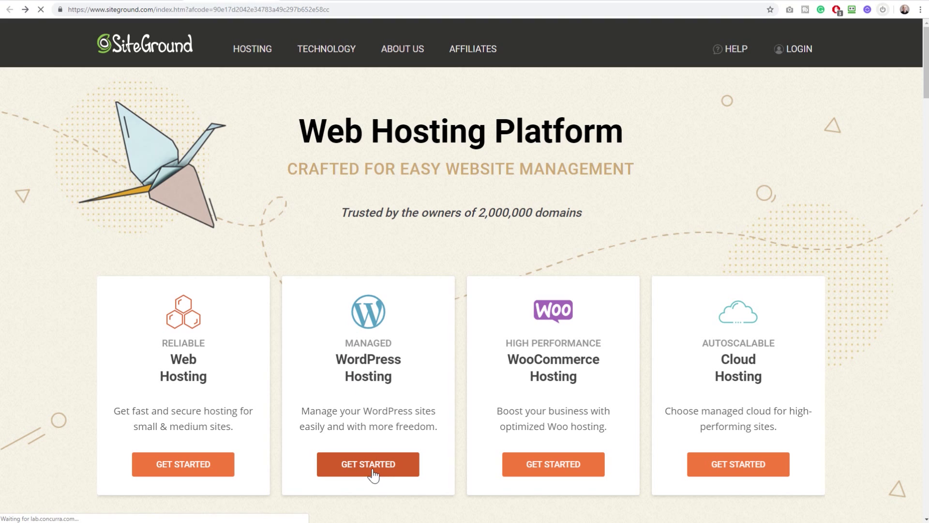
scroll(358, 354, "down", 2)
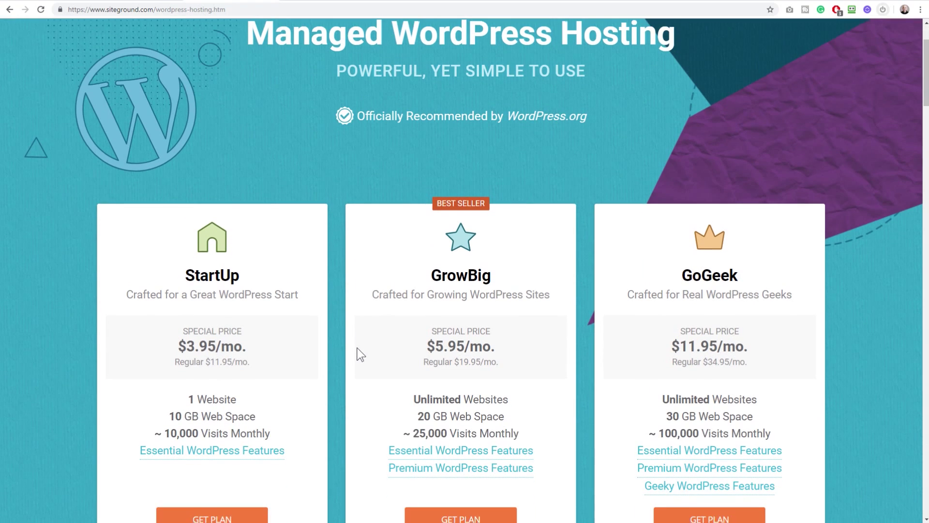
scroll(359, 355, "down", 2)
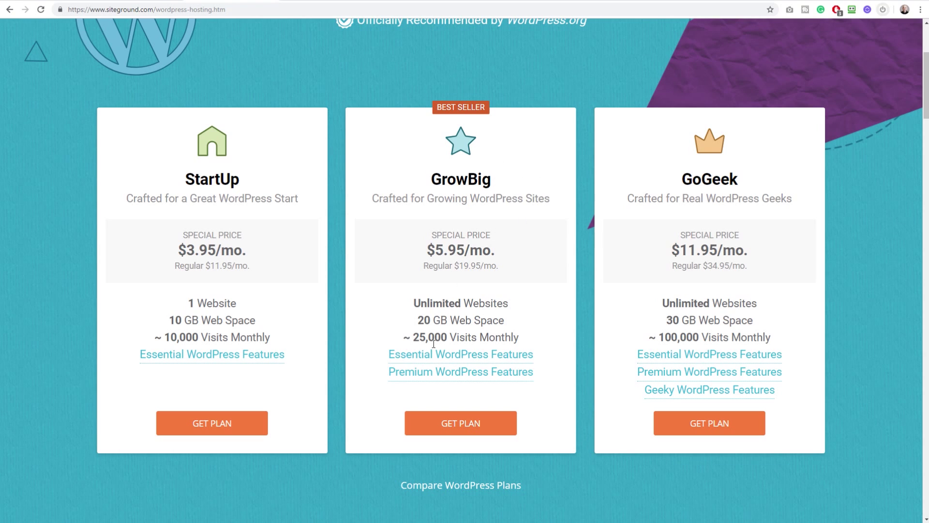
Choose GrowBig and register the new domain letscreateawebsite1.com, keeping the .com extension
left_click(469, 432)
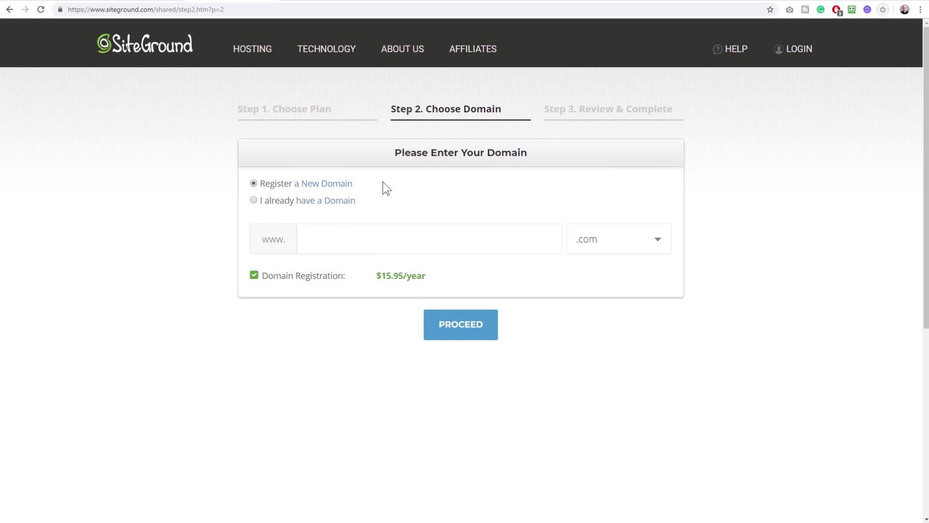
left_click(254, 200)
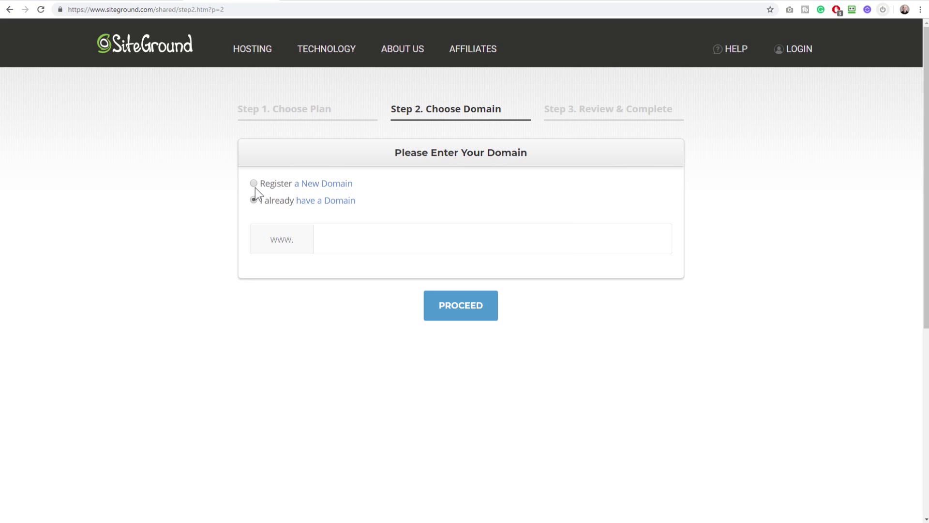
left_click(254, 183)
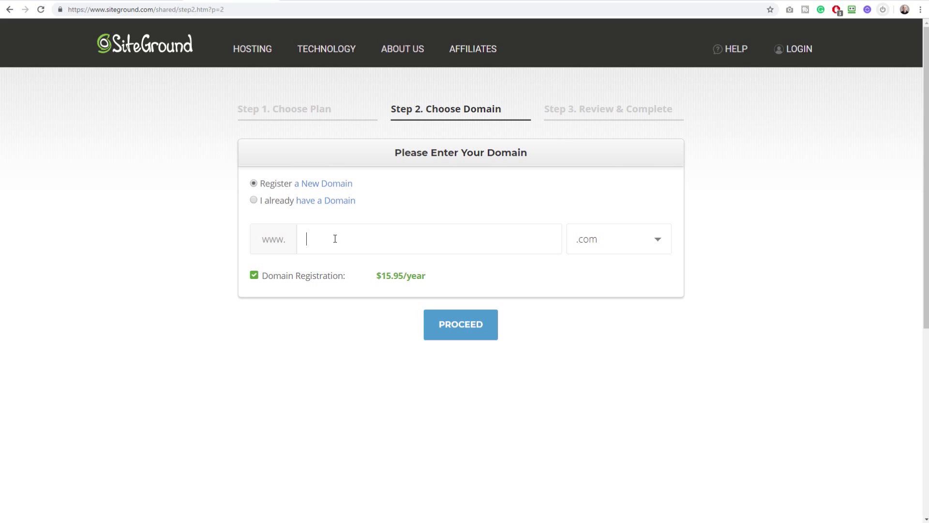
type("letscreateawebsite1")
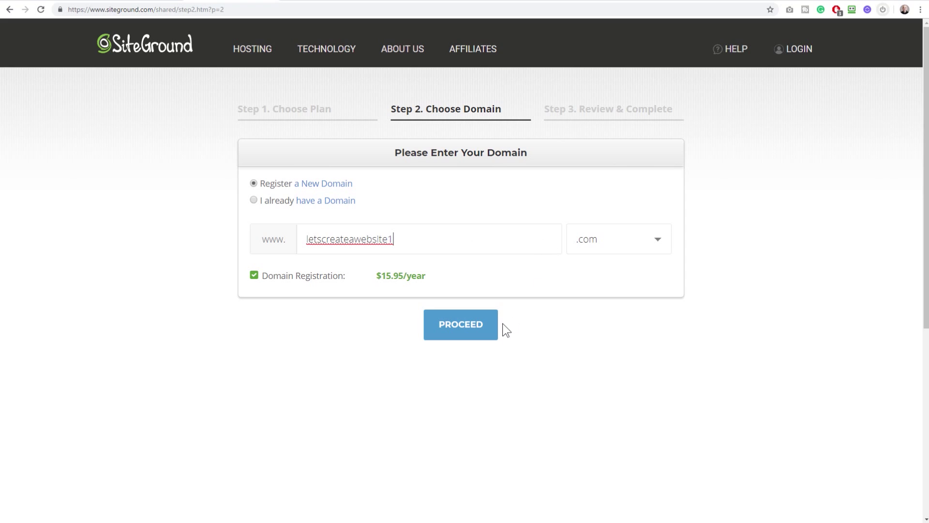
left_click(630, 249)
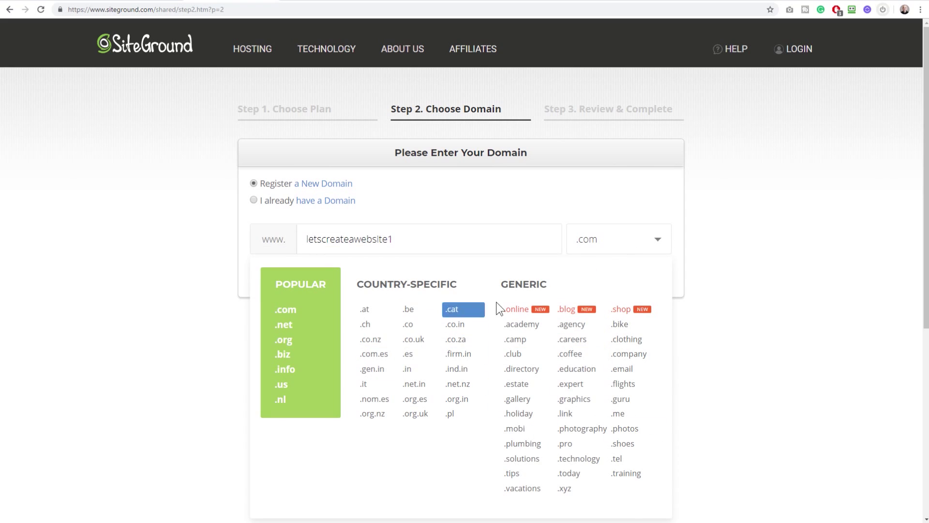
left_click(641, 245)
left_click(464, 326)
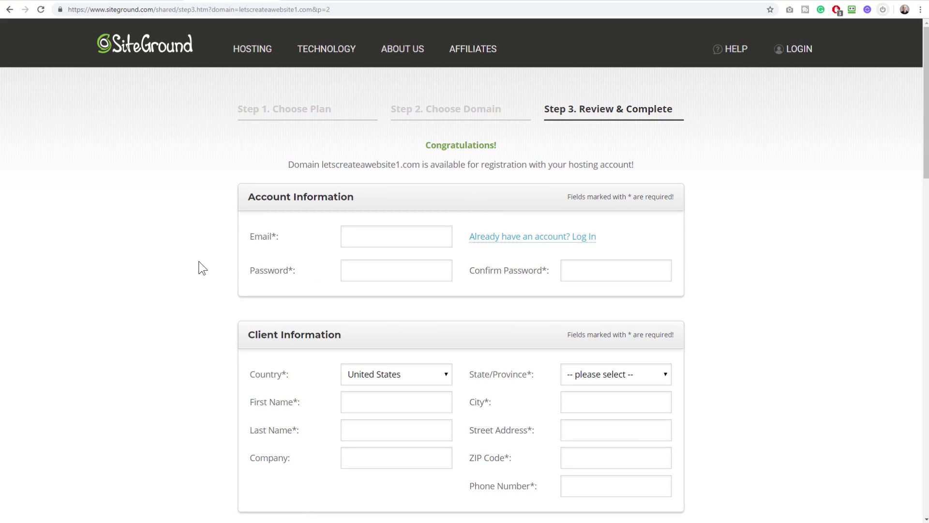
Keep the 12-month billing period, reviewing the $71.40 charge and $15.95 domain registration
scroll(203, 268, "down", 1)
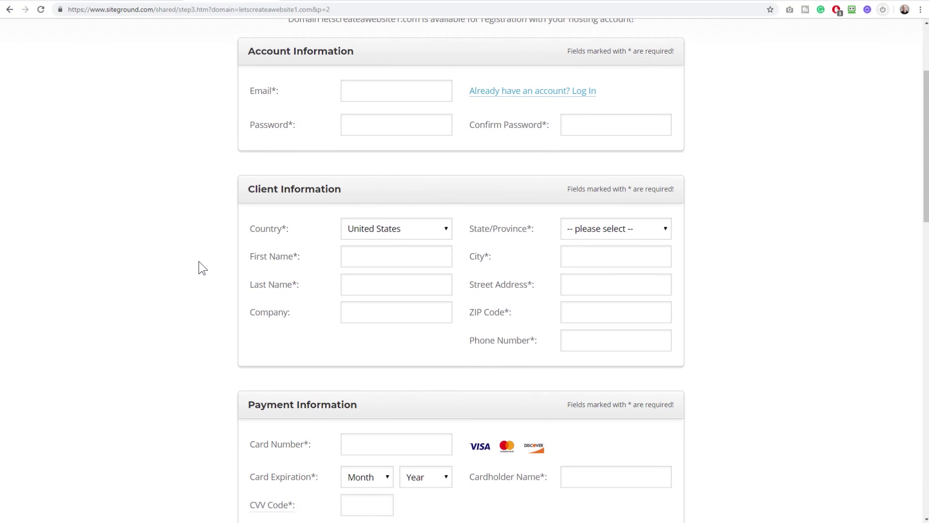
scroll(203, 268, "down", 5)
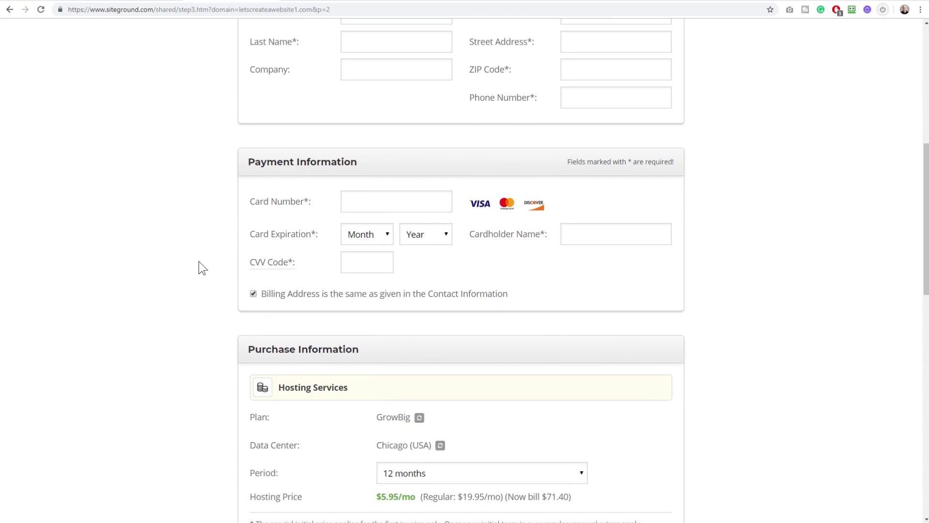
scroll(202, 268, "down", 6)
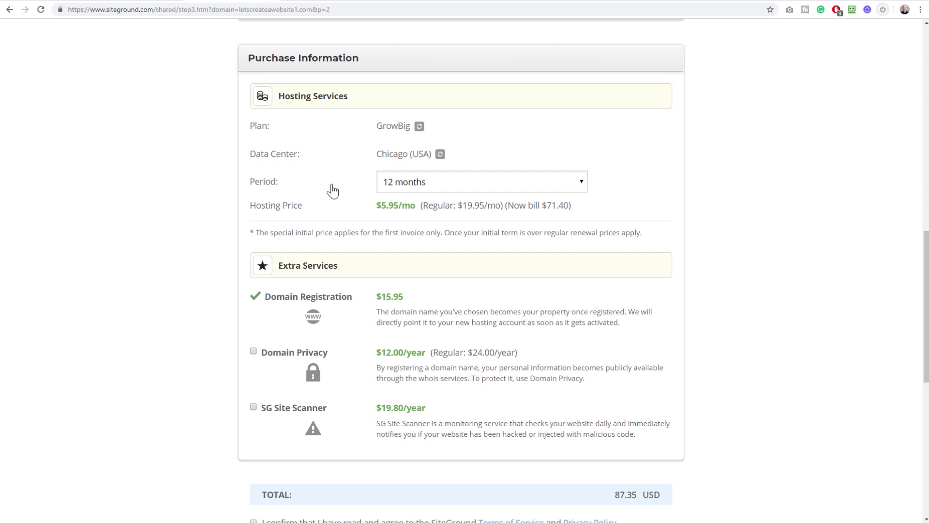
left_click(437, 184)
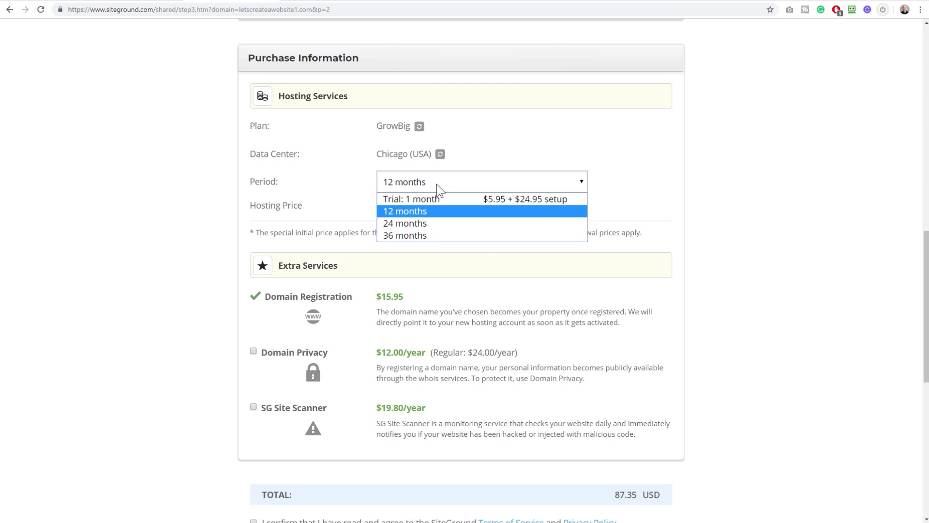
left_click(414, 213)
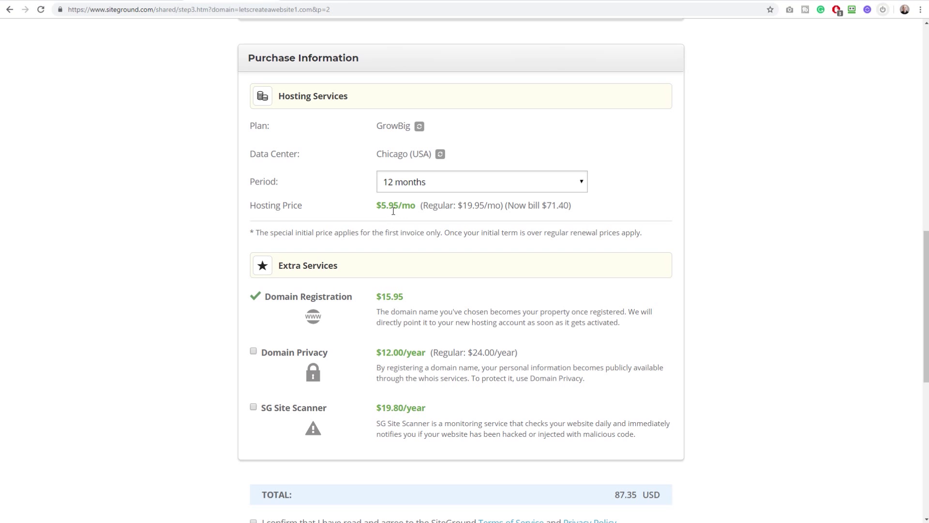
left_click_drag(546, 206, 575, 205)
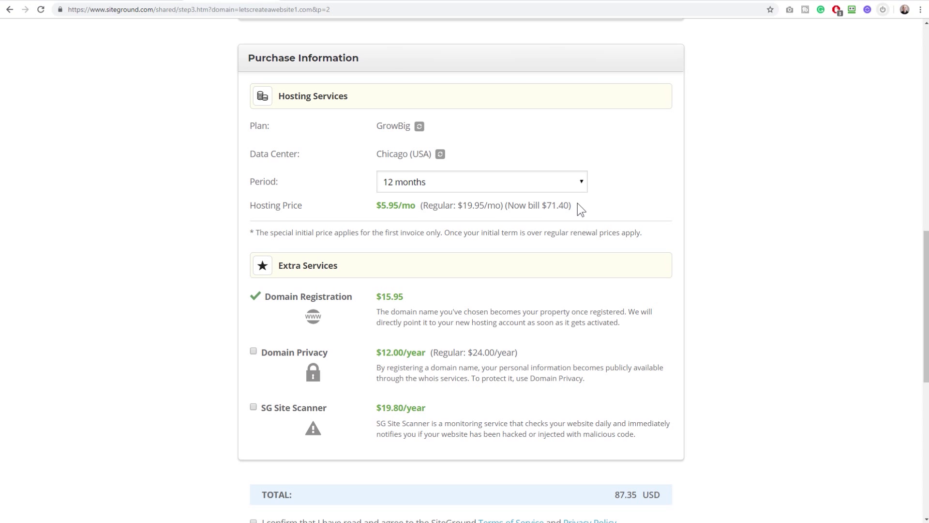
scroll(578, 202, "down", 2)
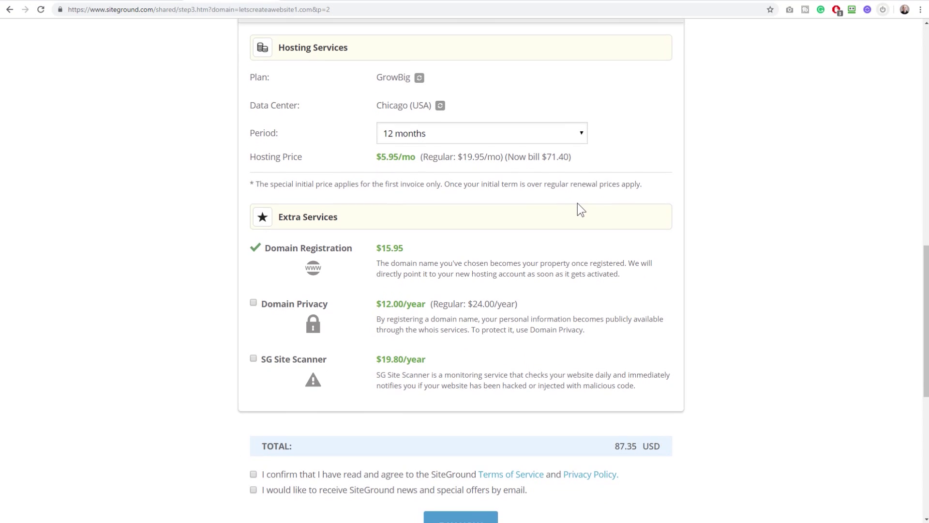
left_click_drag(378, 199, 411, 202)
scroll(431, 221, "down", 1)
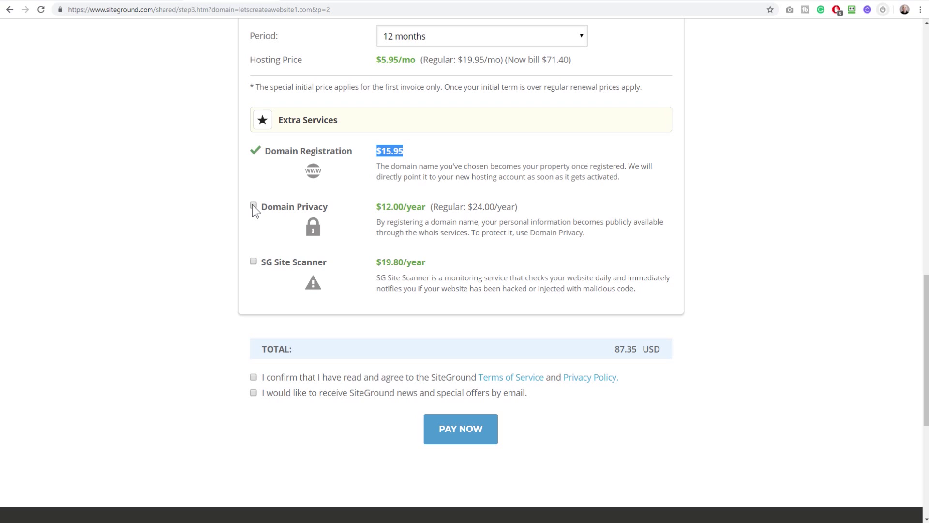
Leave Domain Privacy off and continue to the new account's customer area
left_click(253, 205)
left_click(253, 203)
scroll(396, 180, "down", 1)
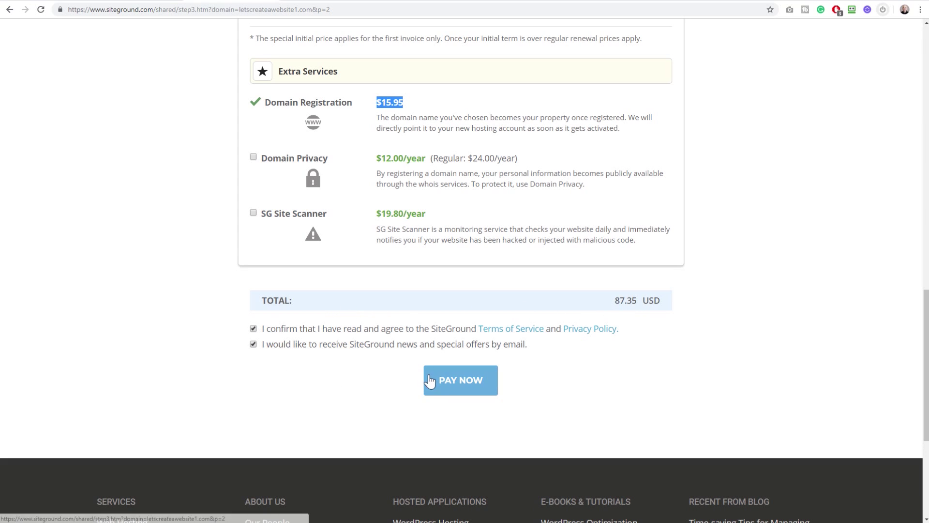
scroll(356, 376, "up", 15)
scroll(358, 379, "up", 3)
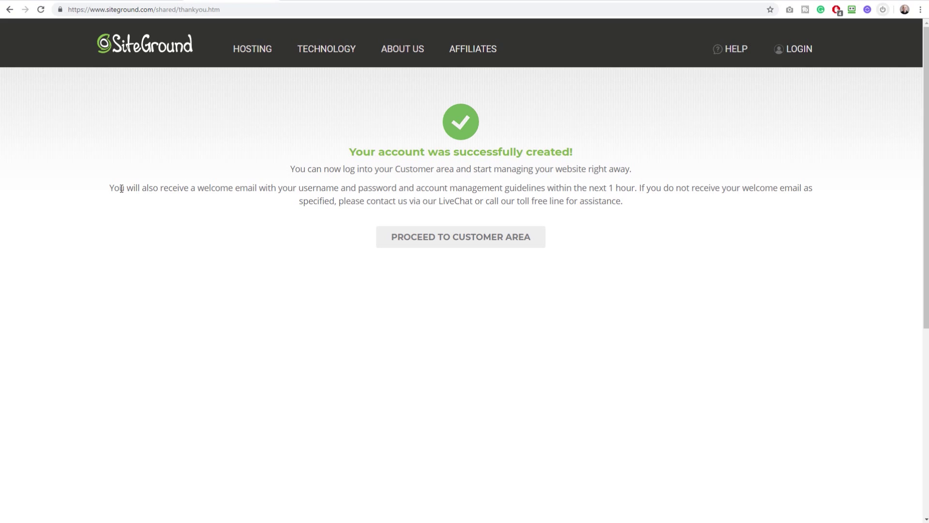
left_click(464, 245)
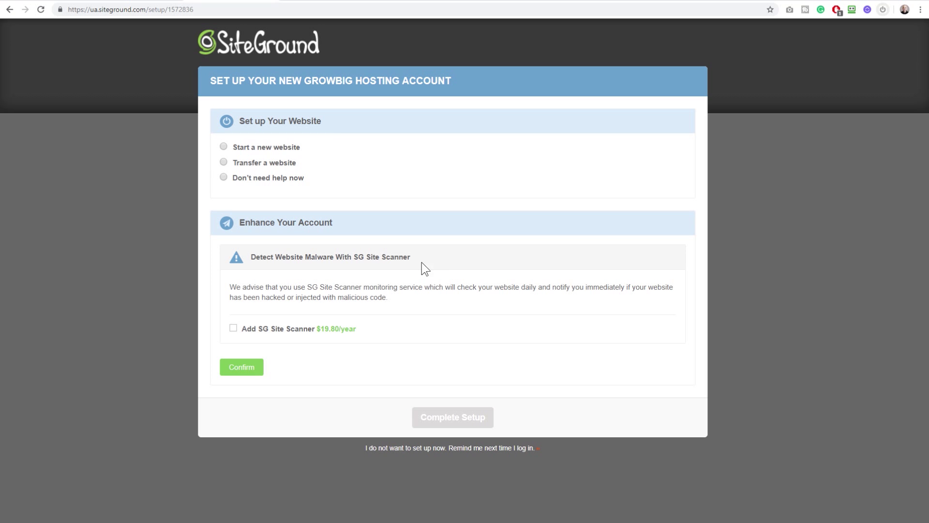
Choose Start a new website with WordPress and begin entering the admin e-mail
left_click(224, 146)
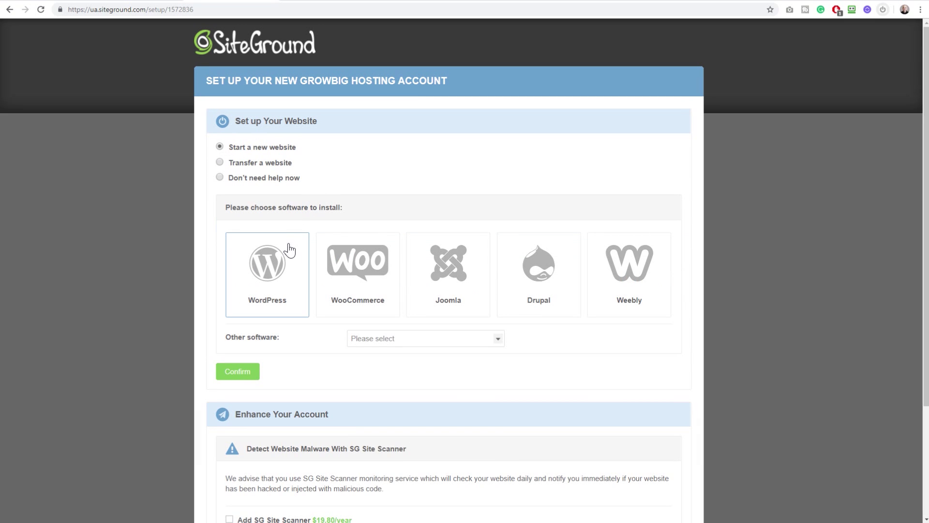
left_click(275, 273)
scroll(275, 268, "down", 5)
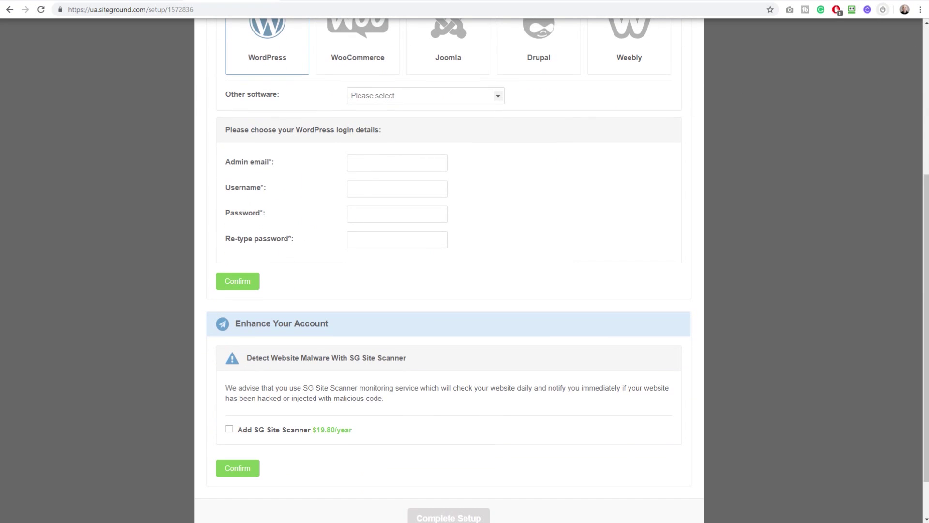
left_click(379, 165)
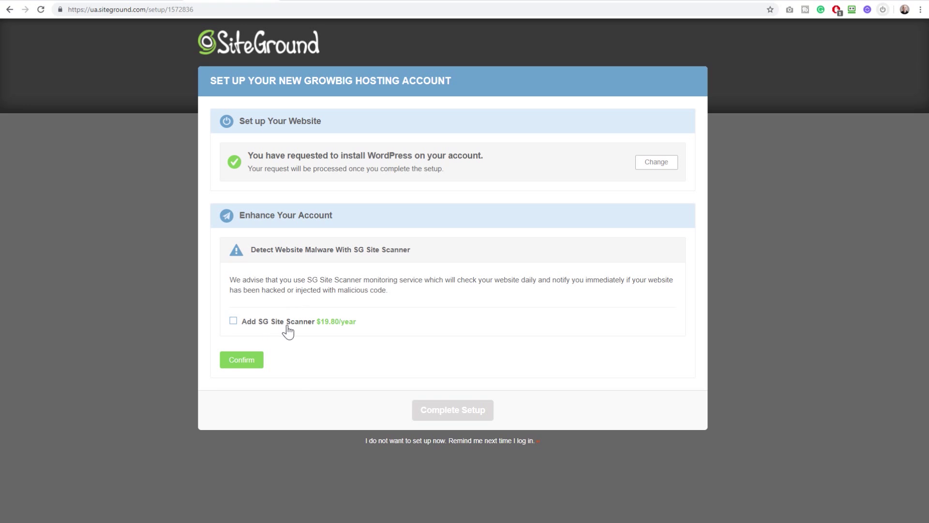
Skip the Site Scanner, accept the terms, complete setup and go to the customer area
left_click(236, 365)
left_click(303, 289)
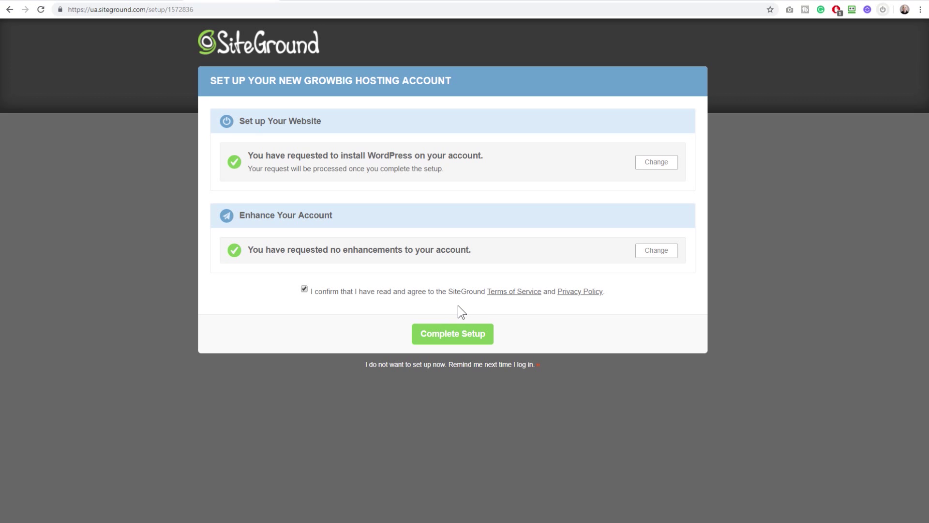
left_click(426, 339)
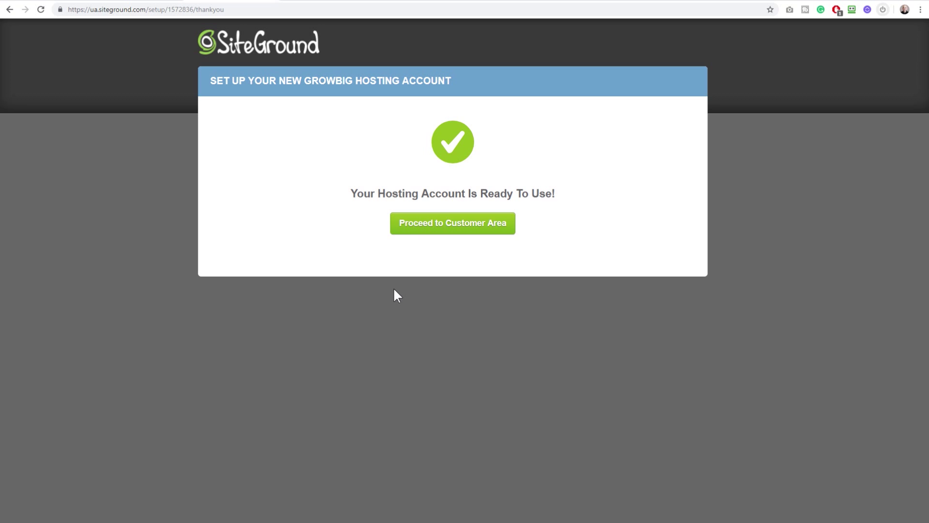
left_click(444, 228)
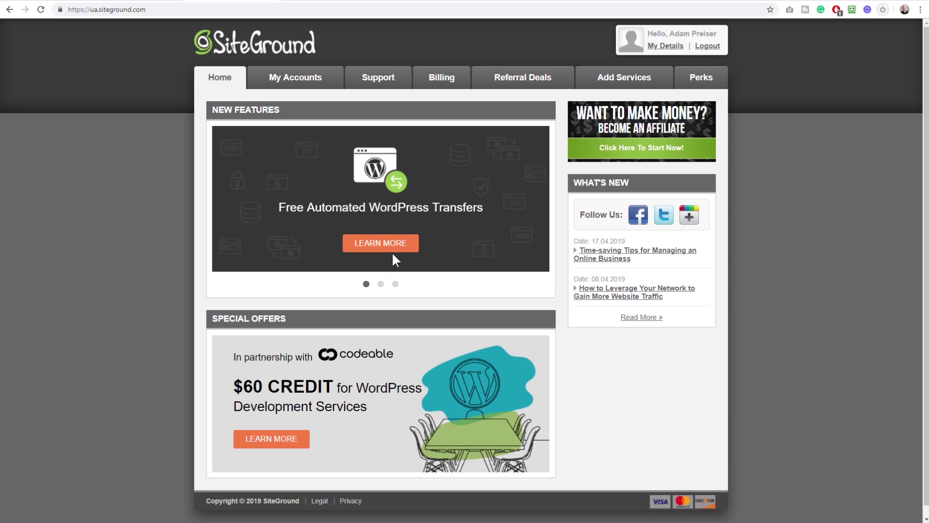
Open the letscreateawebsite.com account under My Accounts and choose Go to cPanel
left_click(276, 86)
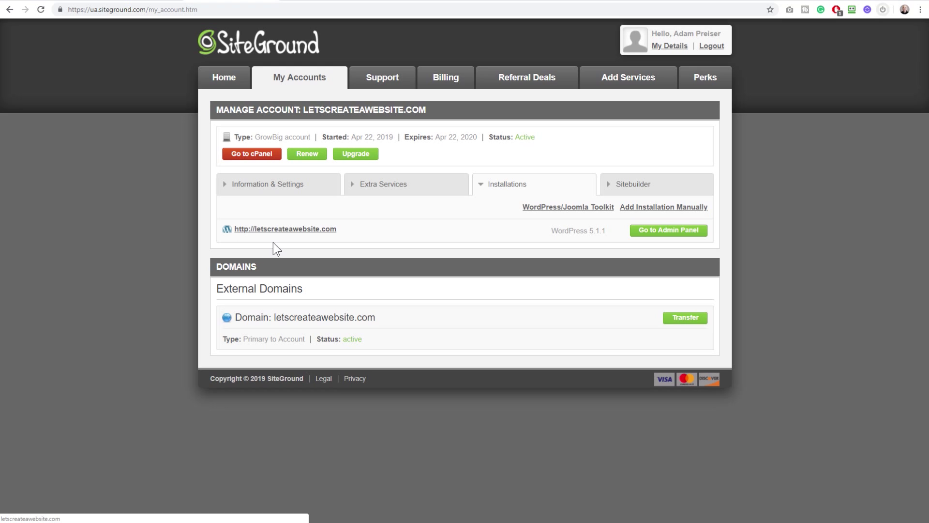
left_click(249, 157)
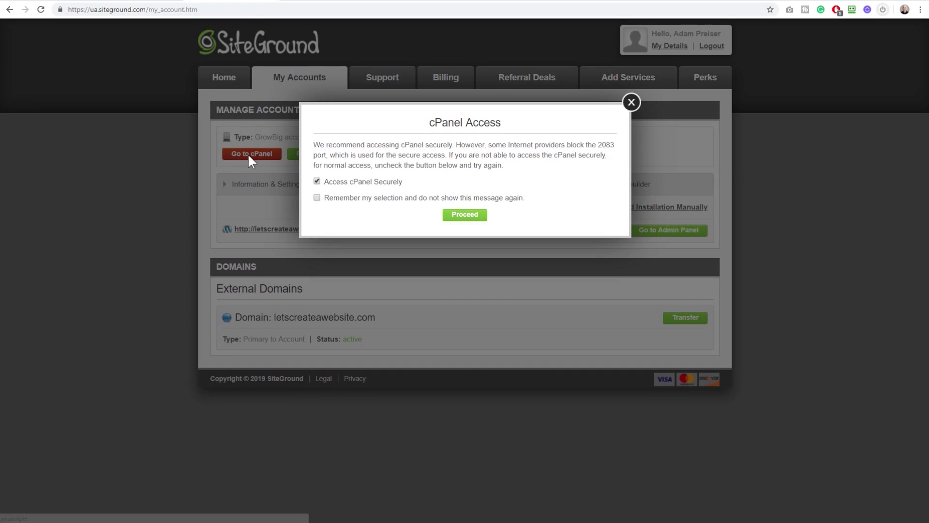
Enter cPanel with secure access and scroll down to the Security tools
left_click(461, 217)
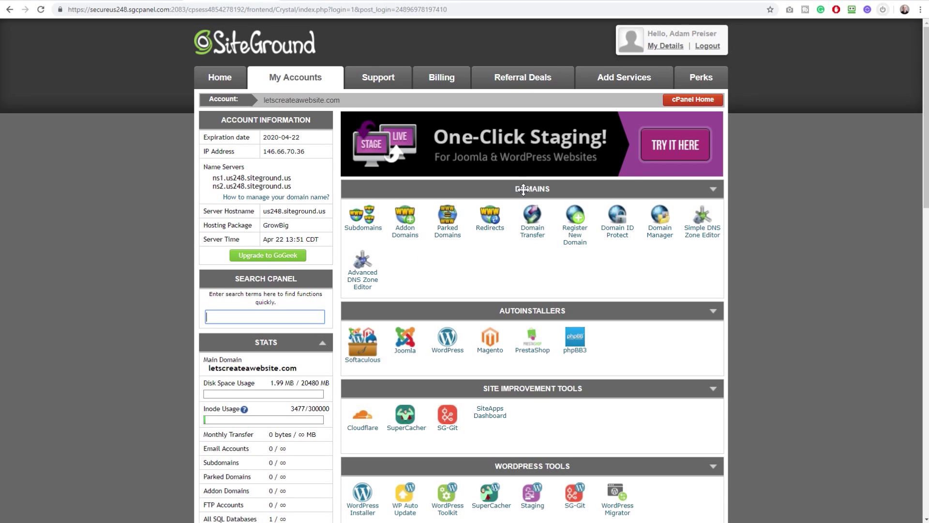
scroll(482, 190, "down", 15)
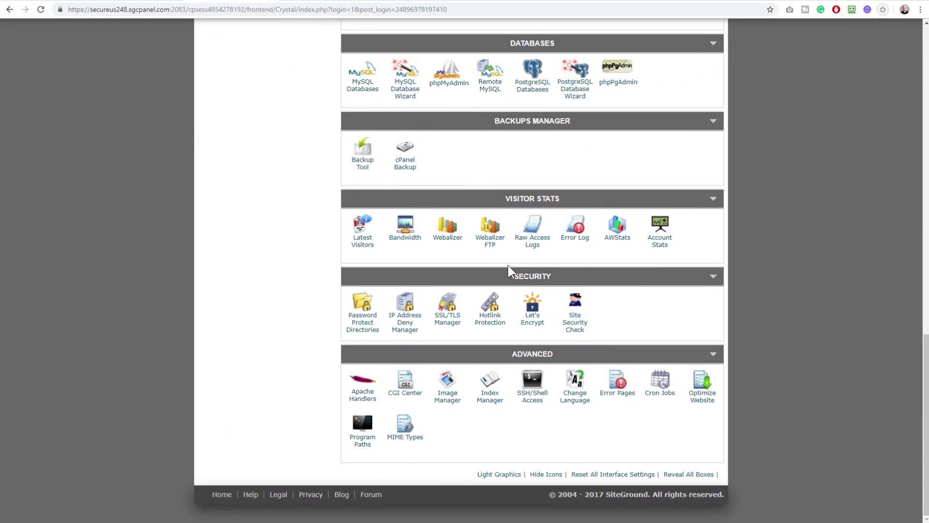
Install a Let's Encrypt certificate on letscreateawebsite.com, then go back to My Accounts
left_click(530, 324)
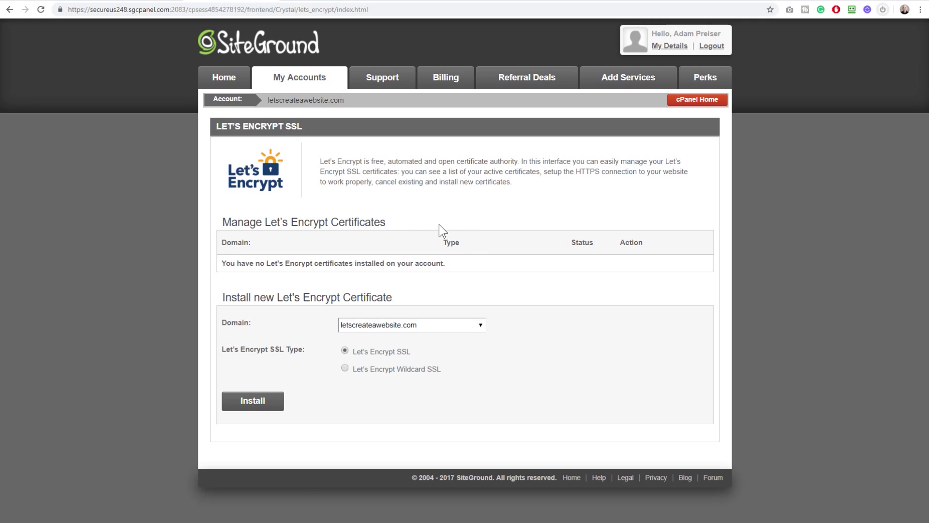
left_click(400, 321)
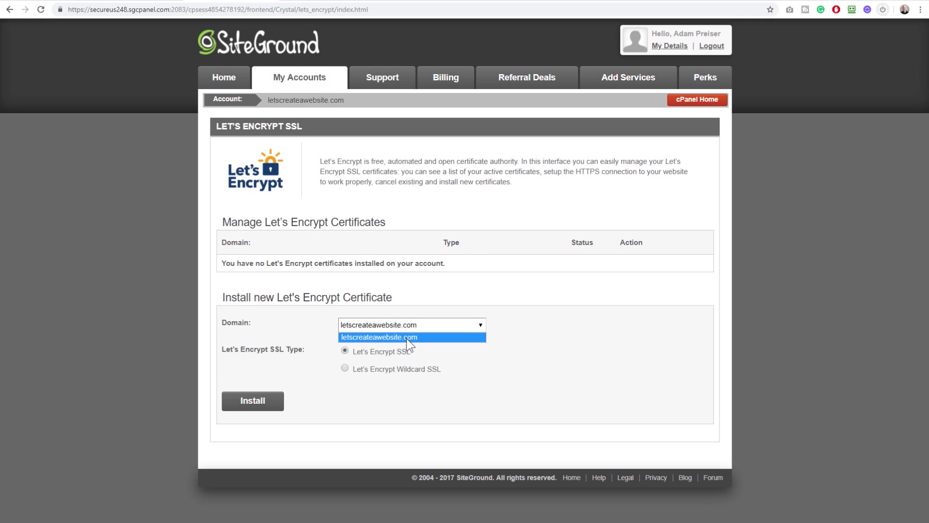
left_click(406, 338)
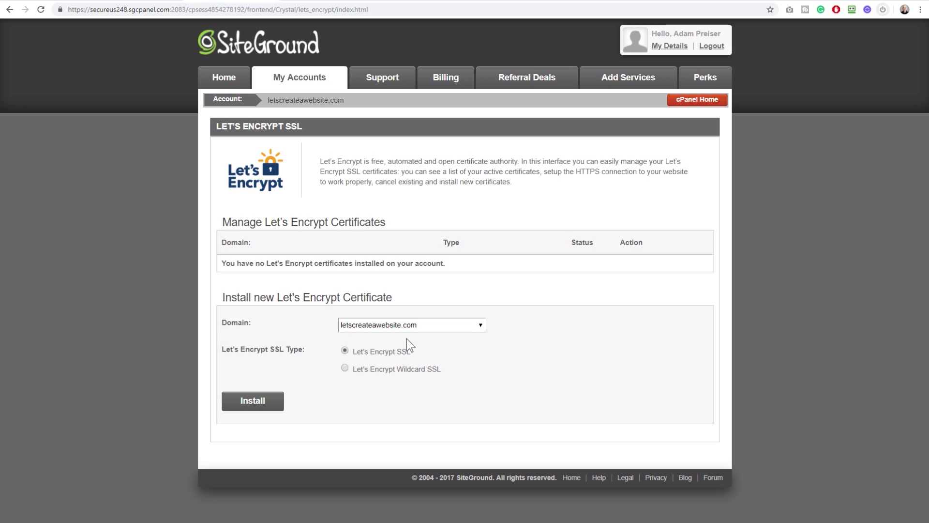
left_click(257, 406)
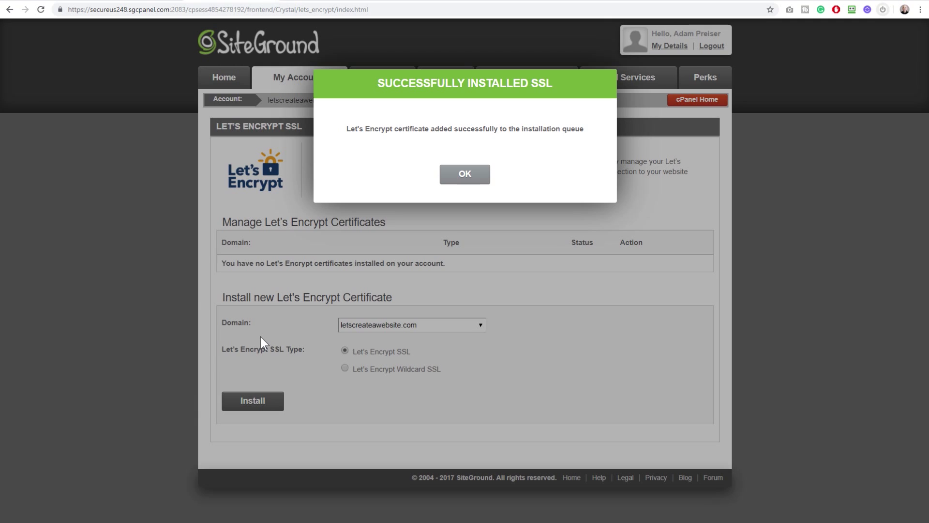
left_click(452, 174)
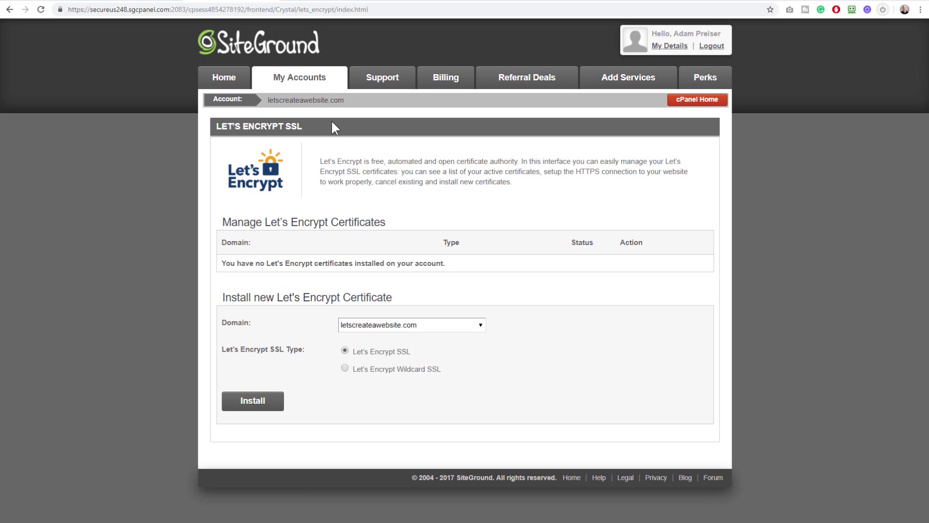
left_click(296, 82)
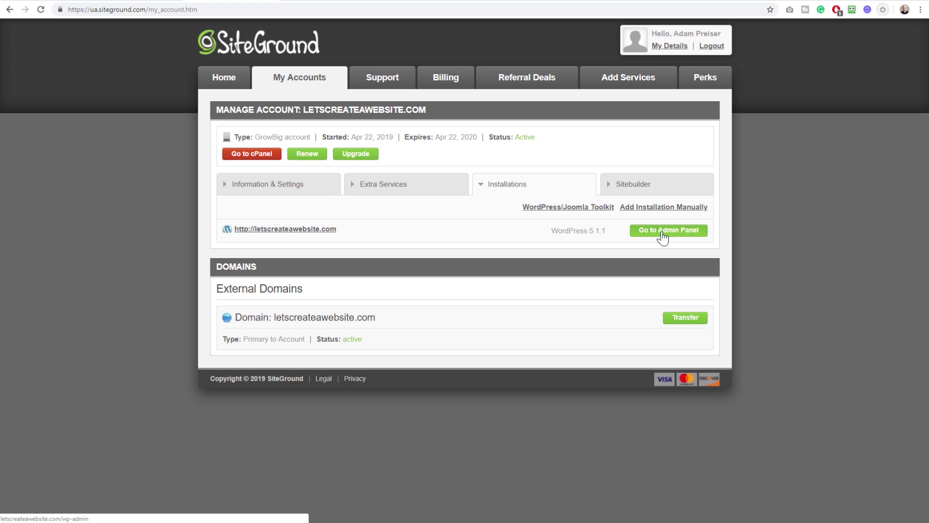
Open letscreateawebsite.com's WordPress admin and exit the WordPress Starter wizard
left_click(662, 235)
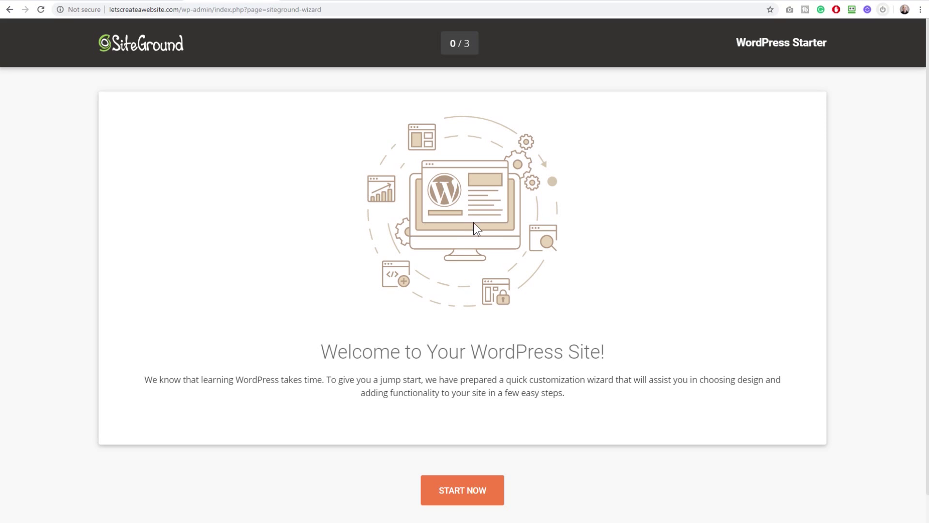
scroll(477, 225, "down", 1)
left_click(461, 504)
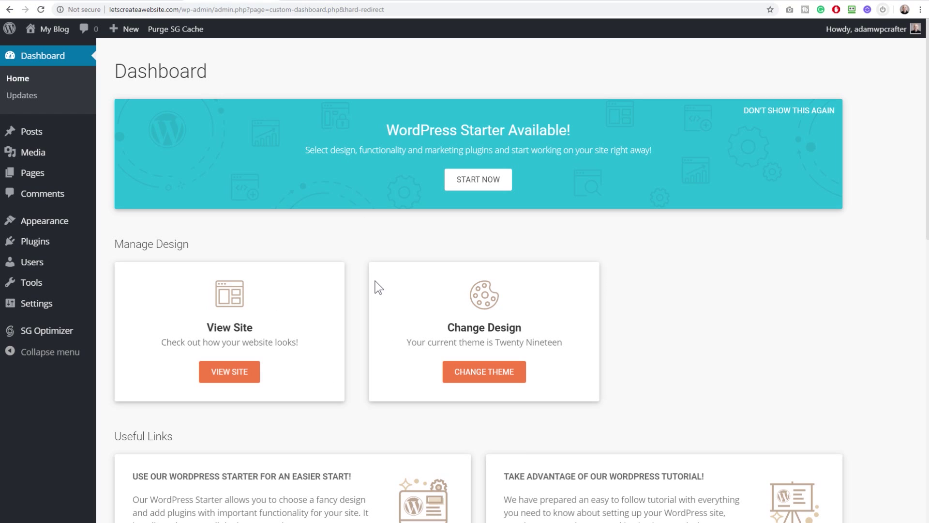
scroll(376, 284, "down", 10)
scroll(378, 288, "up", 10)
mouse_move(43, 310)
left_click(115, 308)
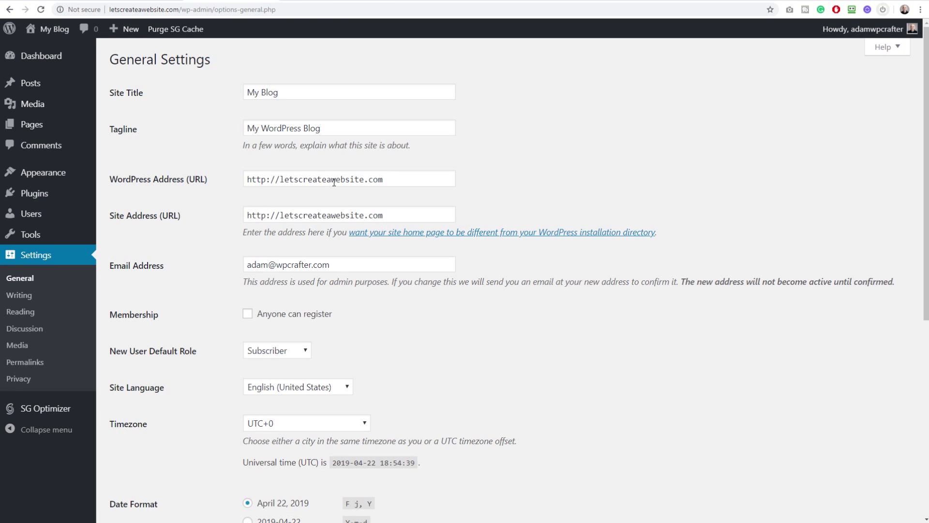
left_click_drag(385, 180, 228, 186)
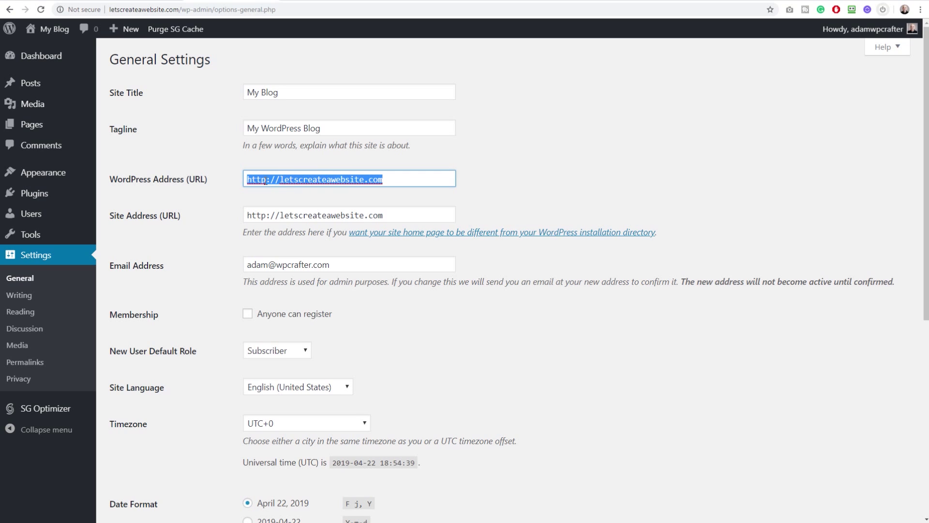
left_click(265, 182)
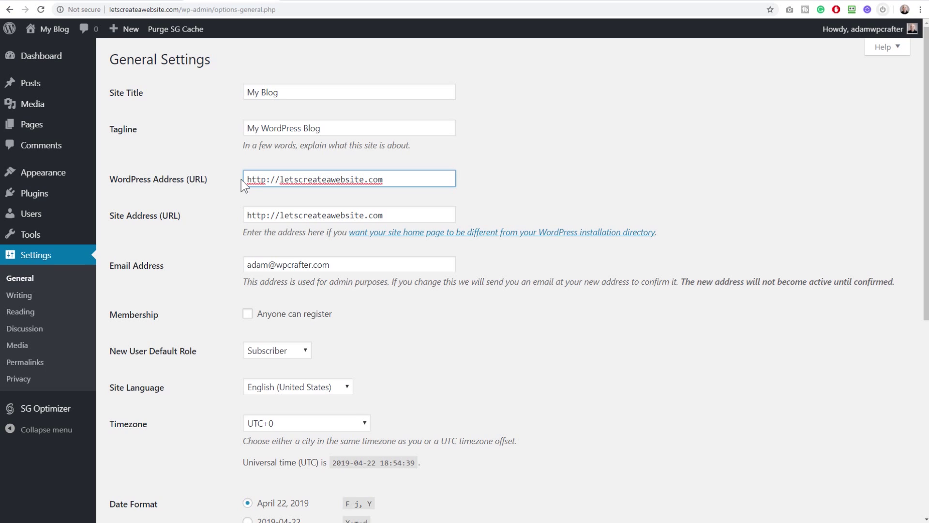
type("s")
left_click(265, 215)
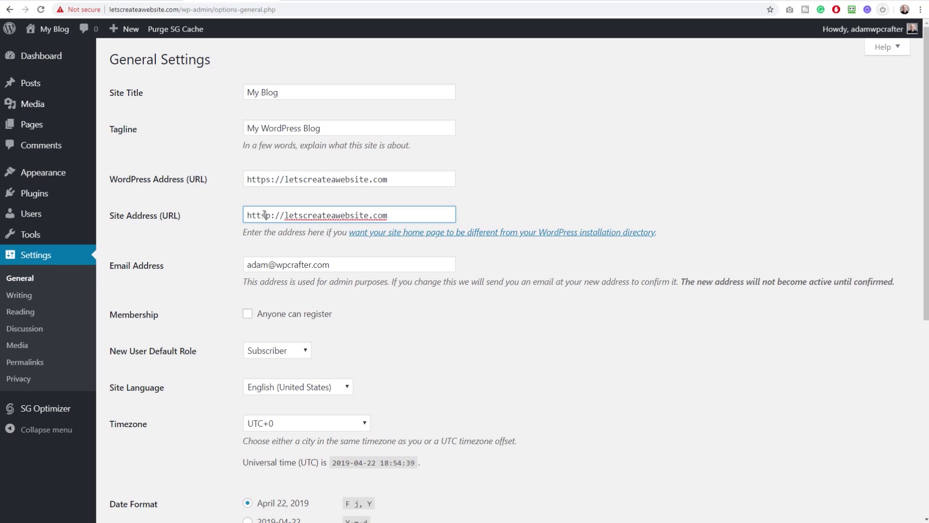
type("s")
left_click(222, 199)
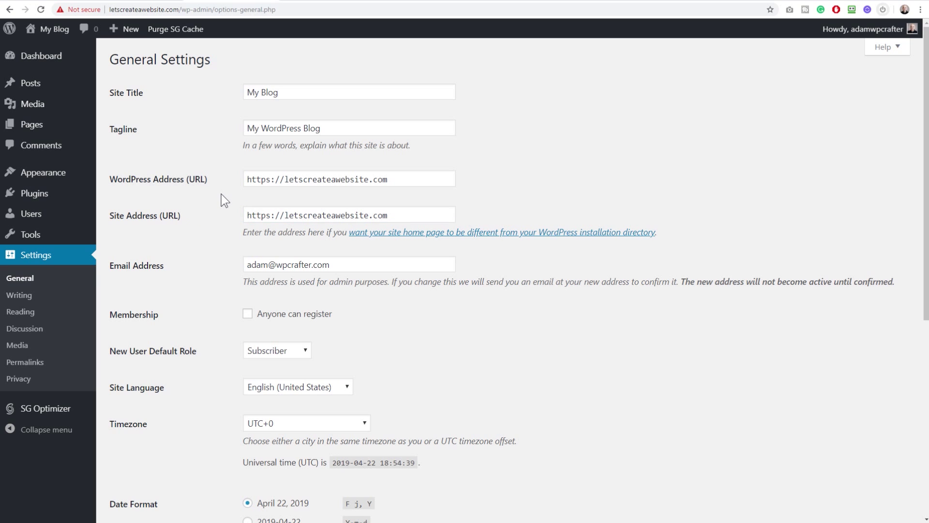
scroll(221, 193, "down", 7)
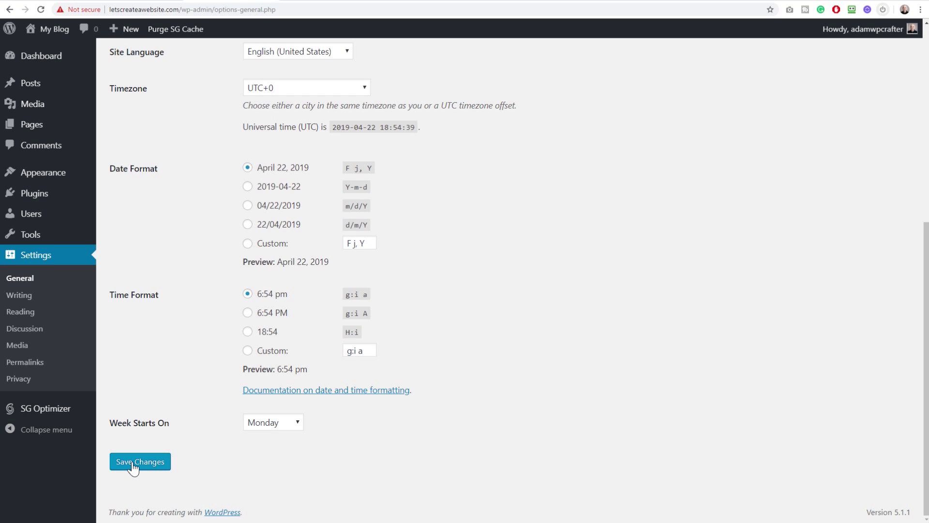
left_click(134, 463)
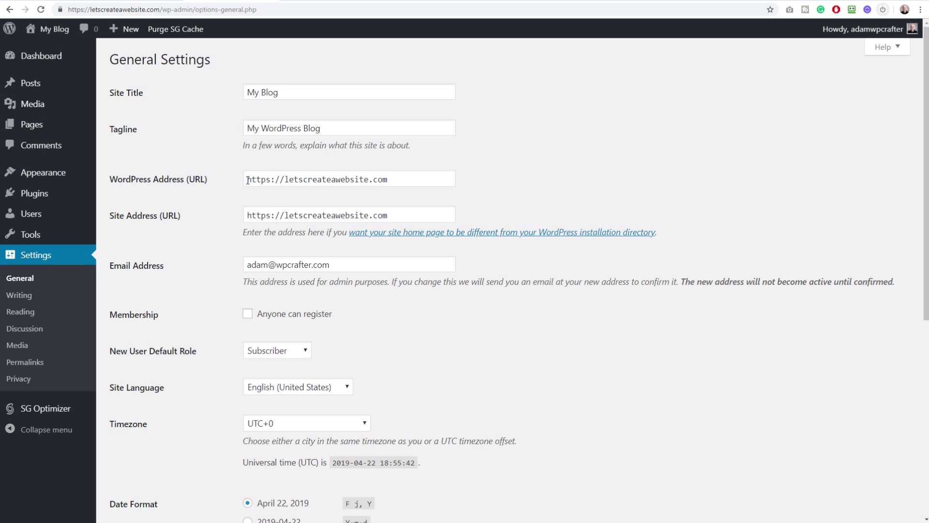
Bulk-deactivate SG Optimizer and WordPress Starter on the Plugins page and dismiss the notice
left_click(55, 193)
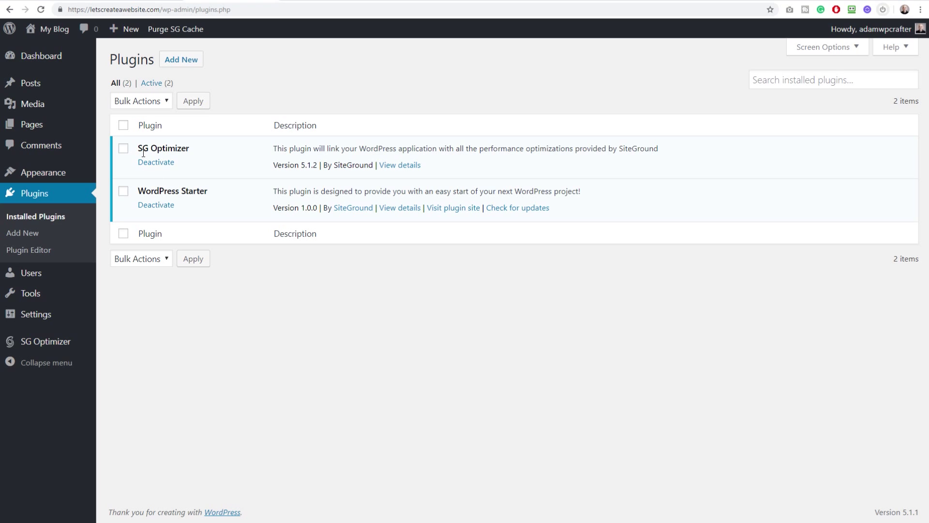
left_click(123, 127)
left_click(132, 103)
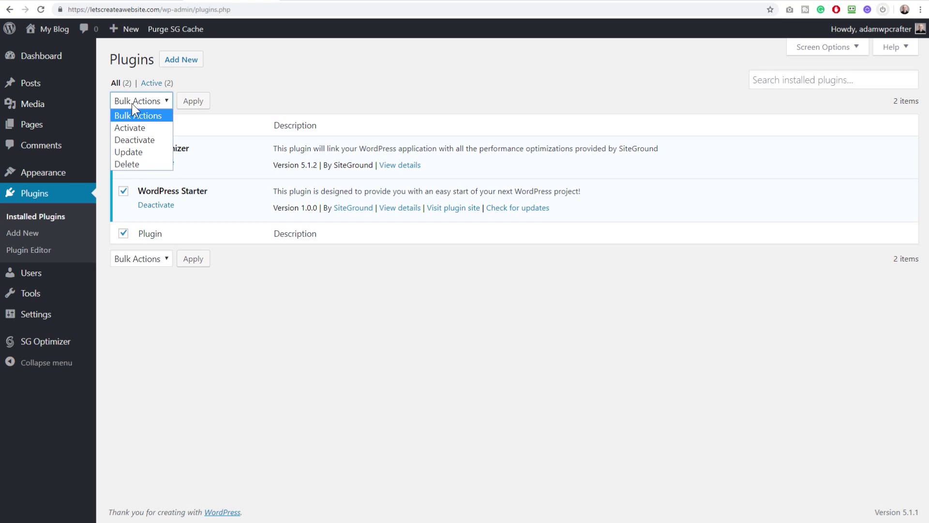
left_click(127, 139)
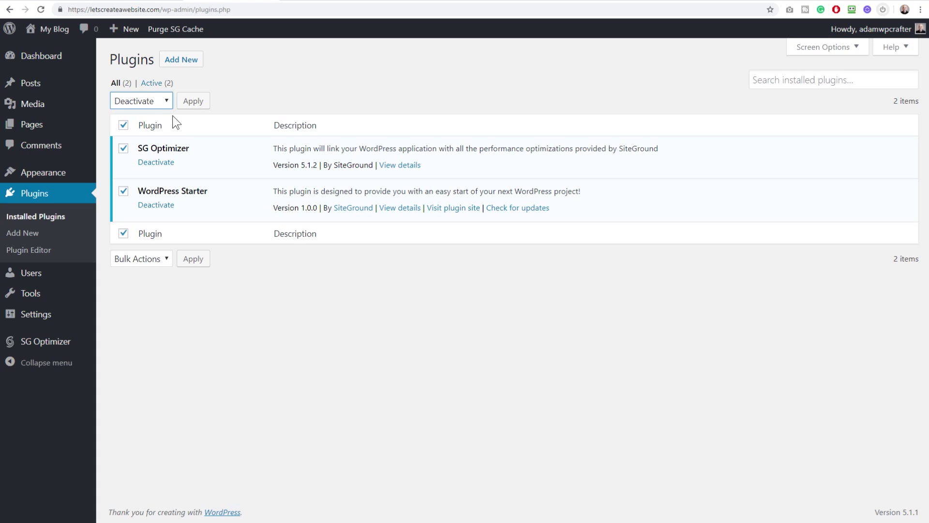
left_click(193, 103)
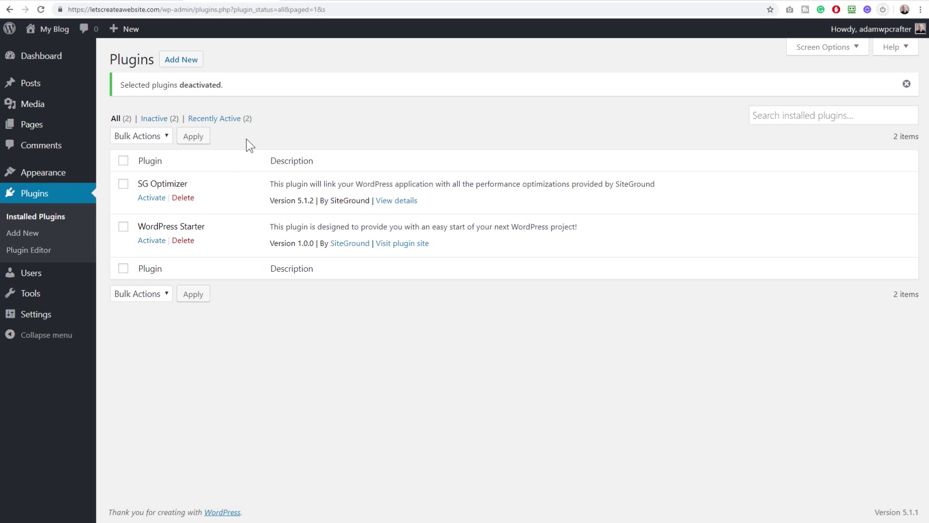
left_click(907, 84)
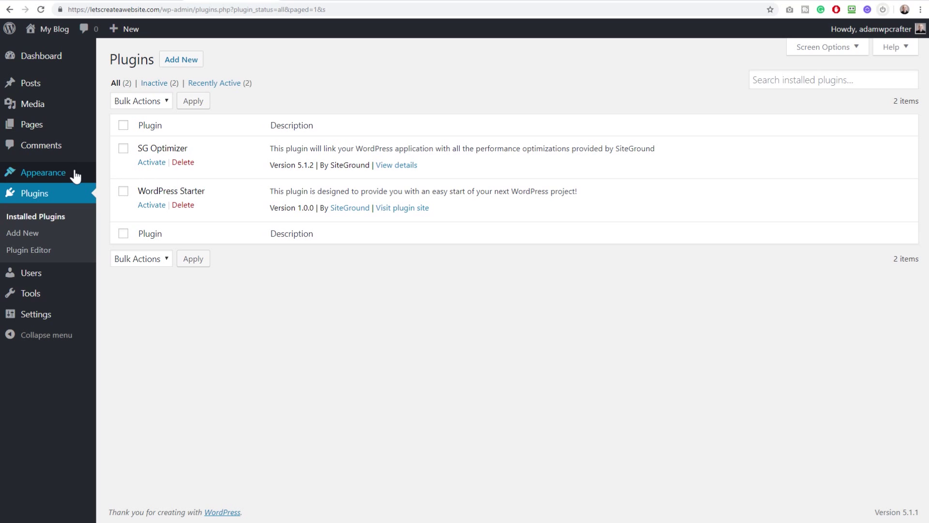
mouse_move(67, 173)
Find Astra among the popular themes, then install and activate it
left_click(115, 175)
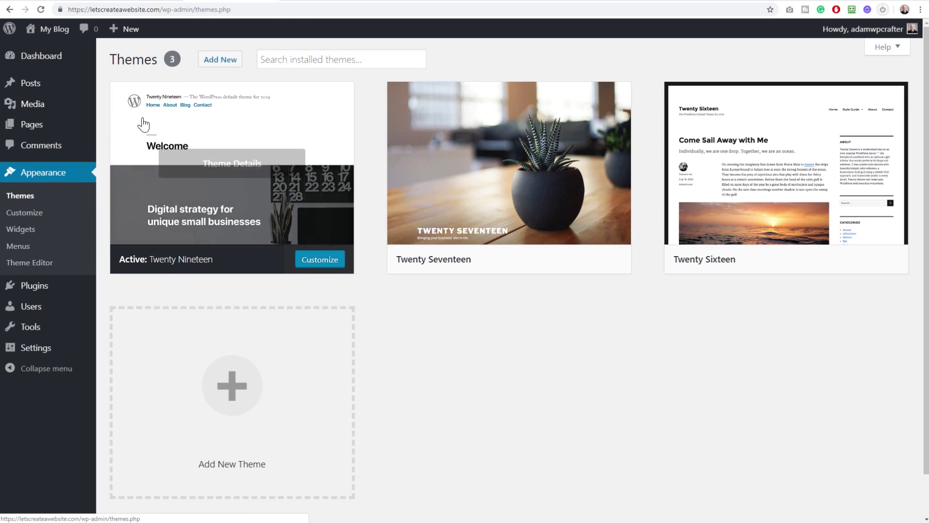
left_click(220, 60)
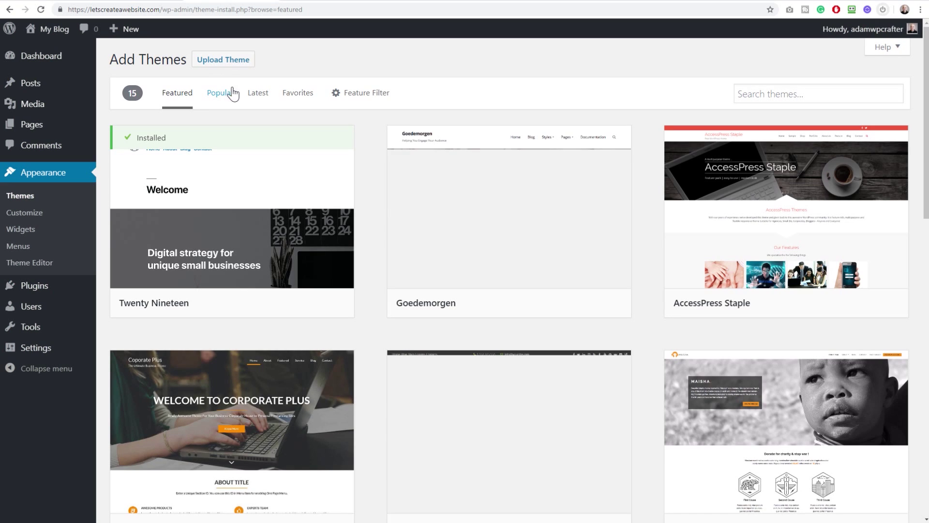
left_click(220, 95)
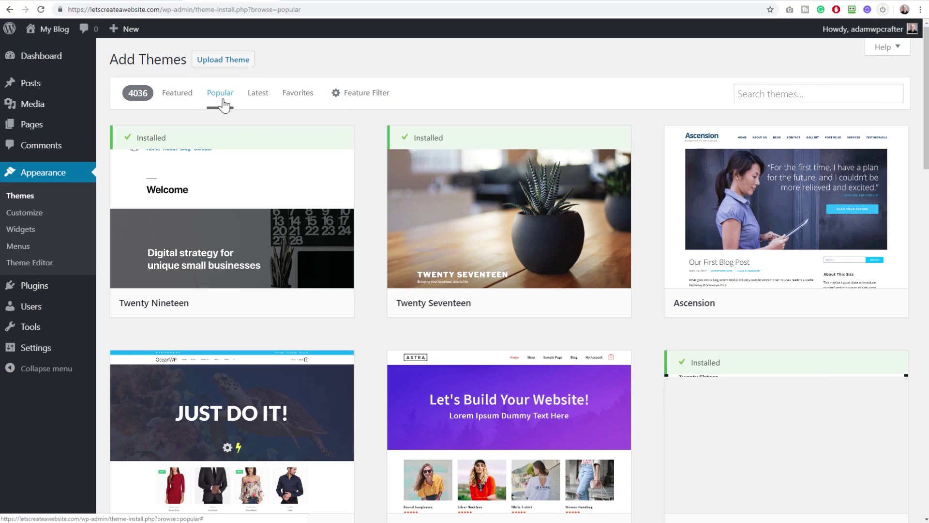
scroll(384, 226, "down", 3)
mouse_move(483, 260)
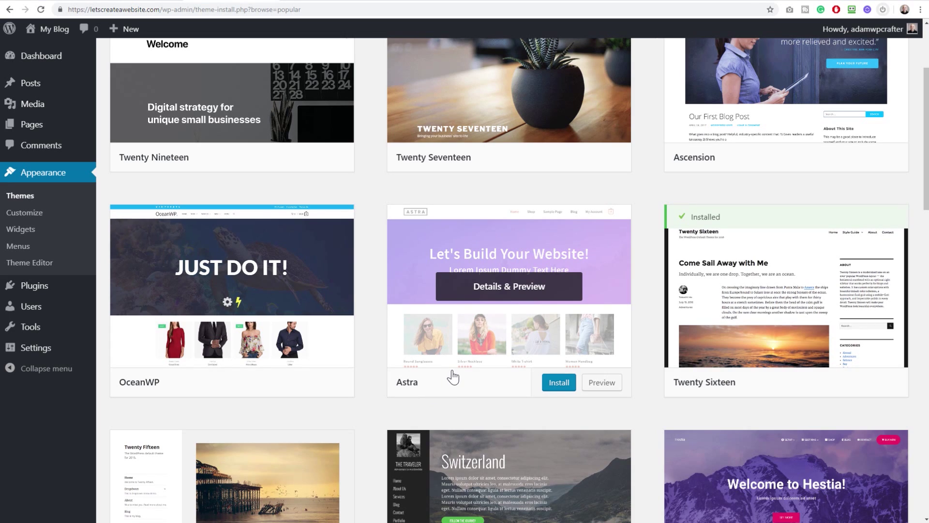
left_click(555, 385)
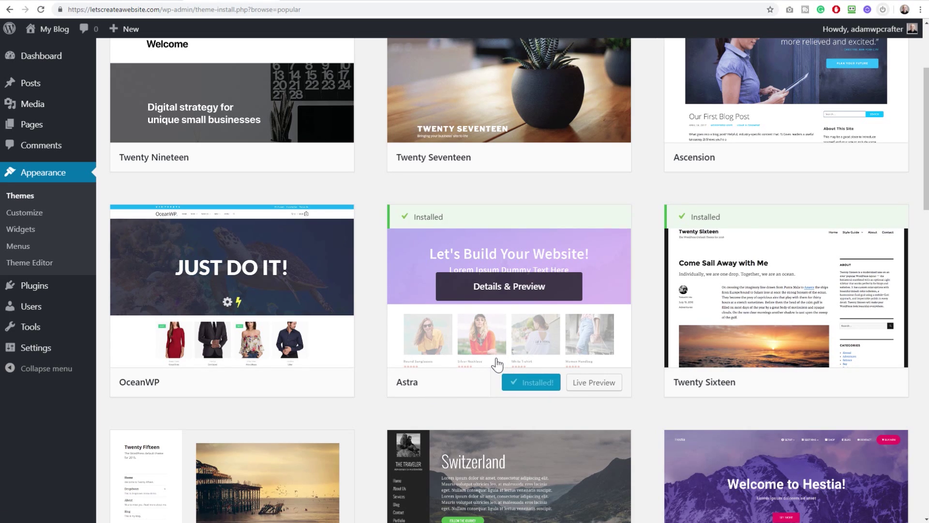
left_click(540, 382)
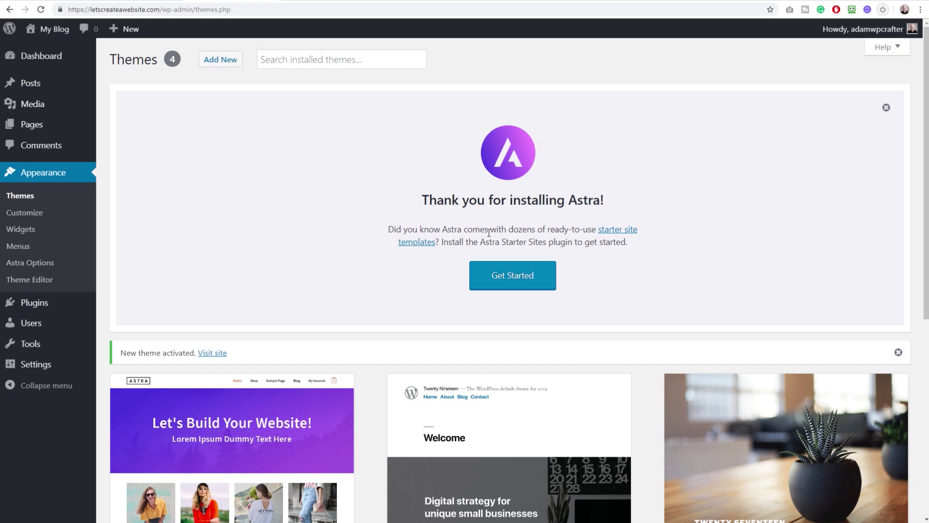
Start the Astra starter sites with Elementor as the page builder to list its 81 templates
left_click(510, 280)
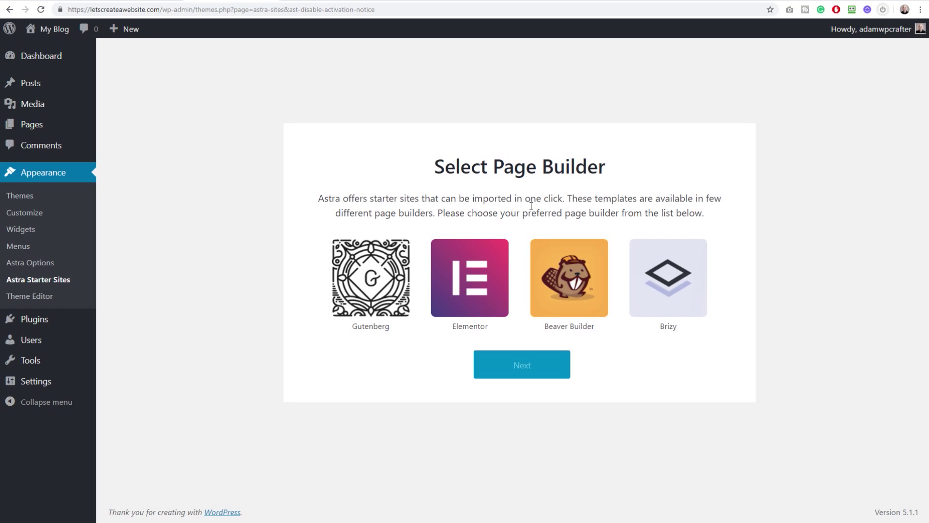
left_click(468, 281)
left_click(524, 376)
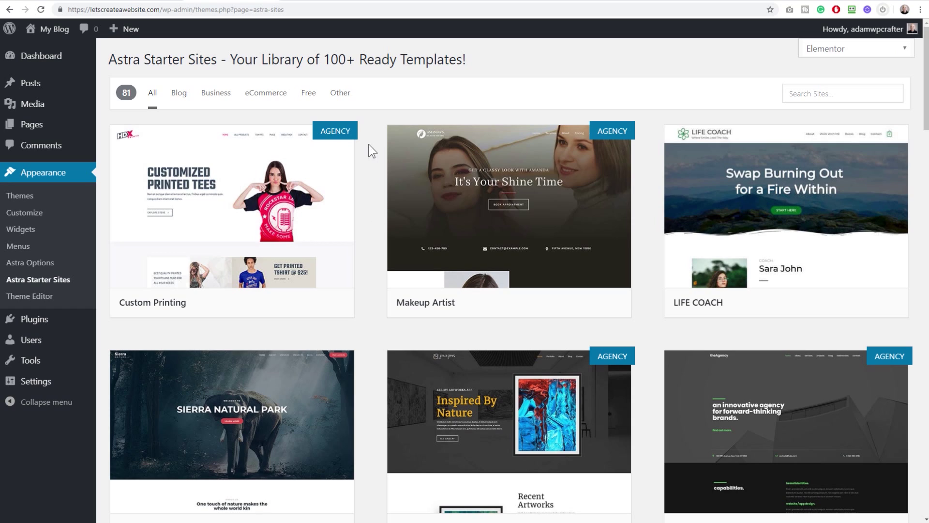
Filter the starter site library to free Elementor templates only, leaving 40 sites
mouse_move(329, 141)
mouse_move(864, 137)
left_click(308, 95)
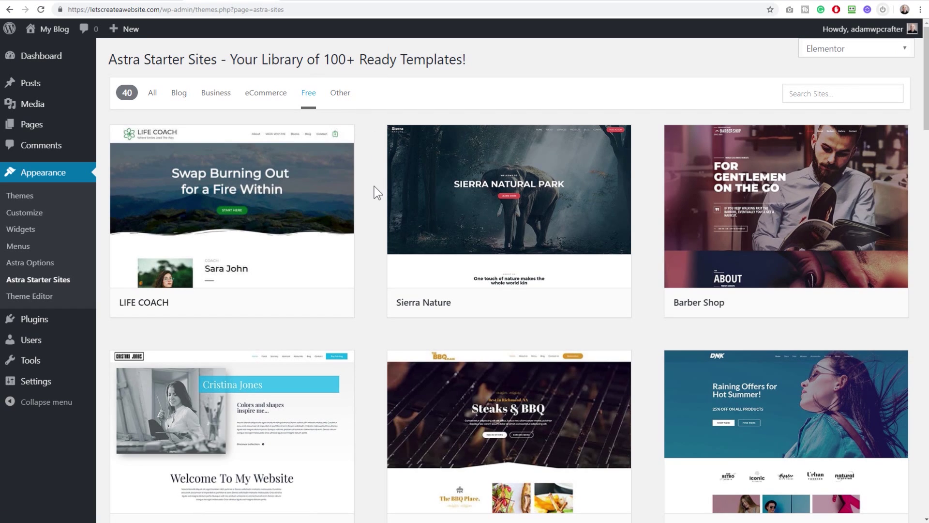
scroll(376, 192, "down", 4)
scroll(373, 187, "down", 9)
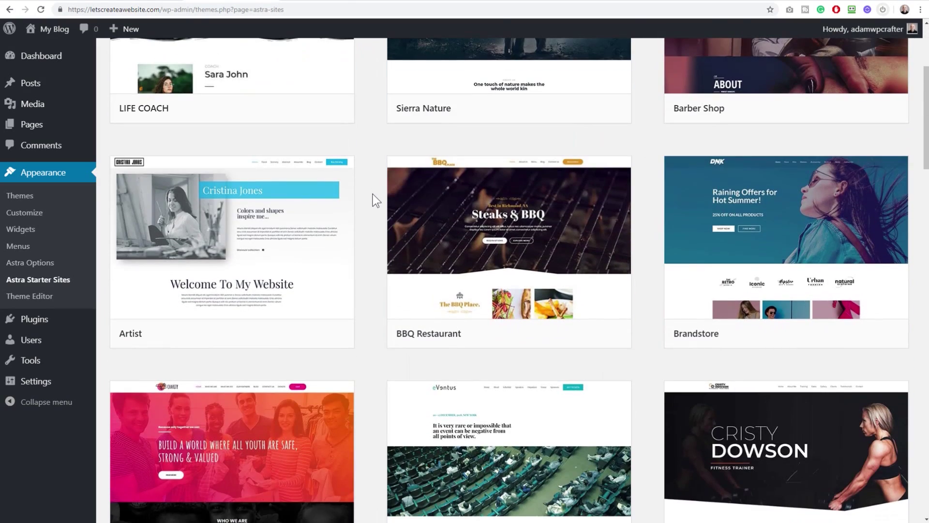
Preview the Brandstore starter template, then close the preview and return to the top
mouse_move(513, 277)
mouse_move(762, 249)
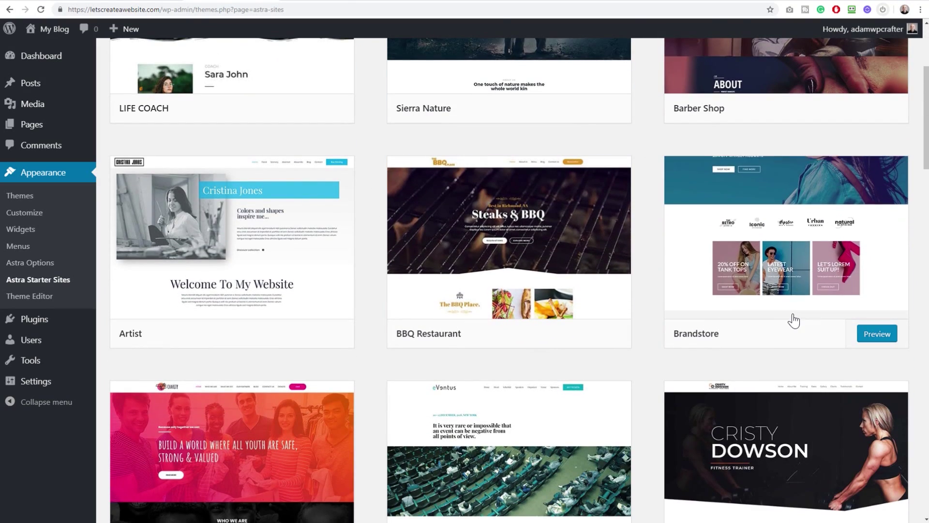
left_click(877, 334)
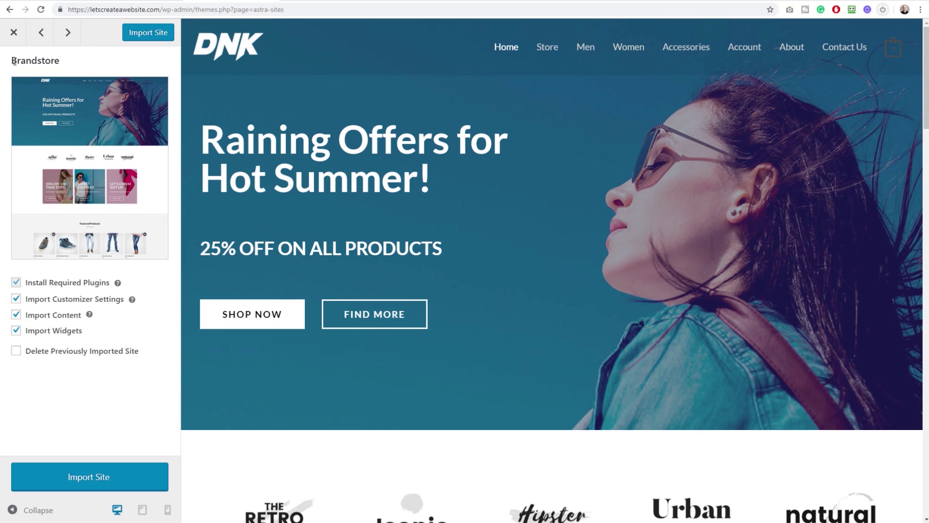
left_click(13, 32)
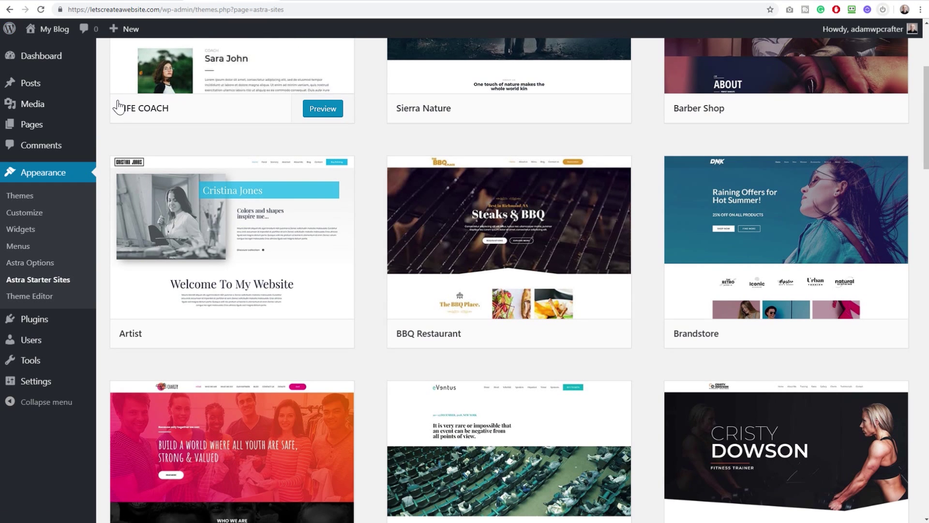
scroll(103, 150, "up", 4)
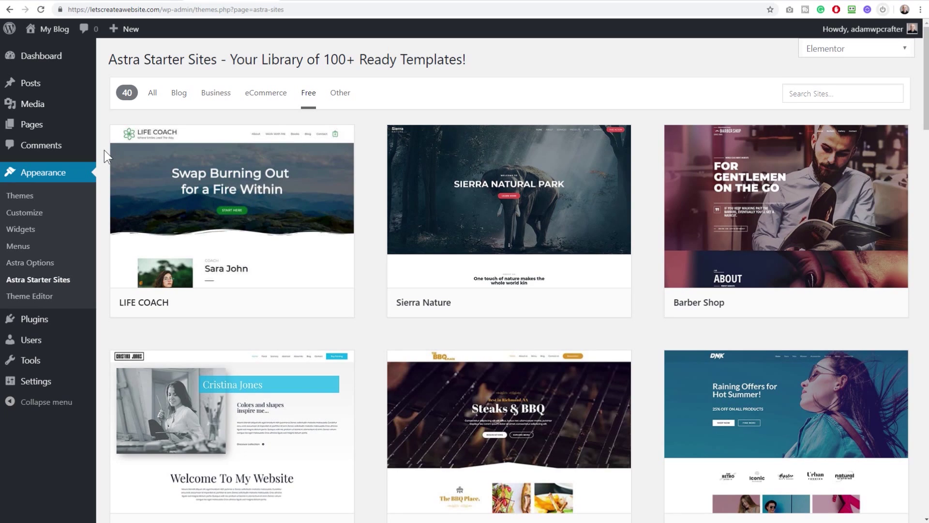
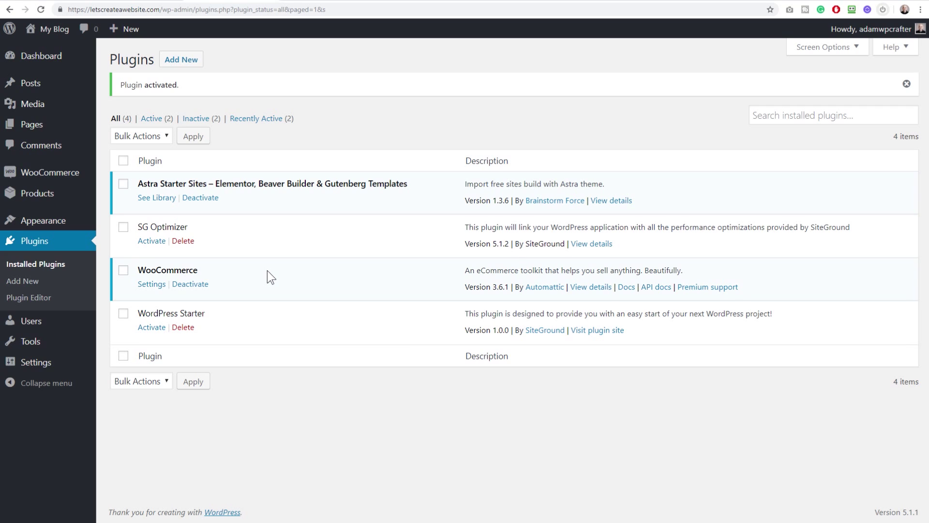
Deactivate the Astra Starter Sites plugin and go to WooCommerce's General settings
left_click(195, 199)
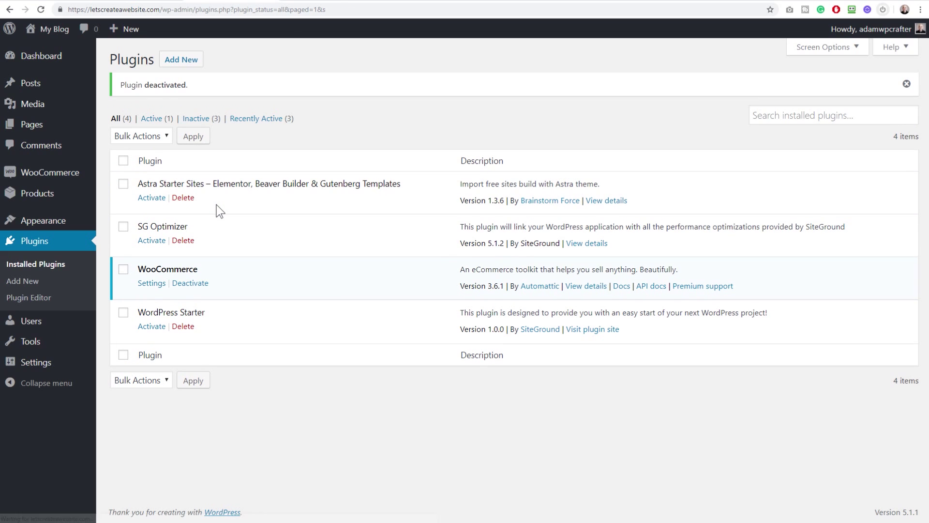
left_click(150, 284)
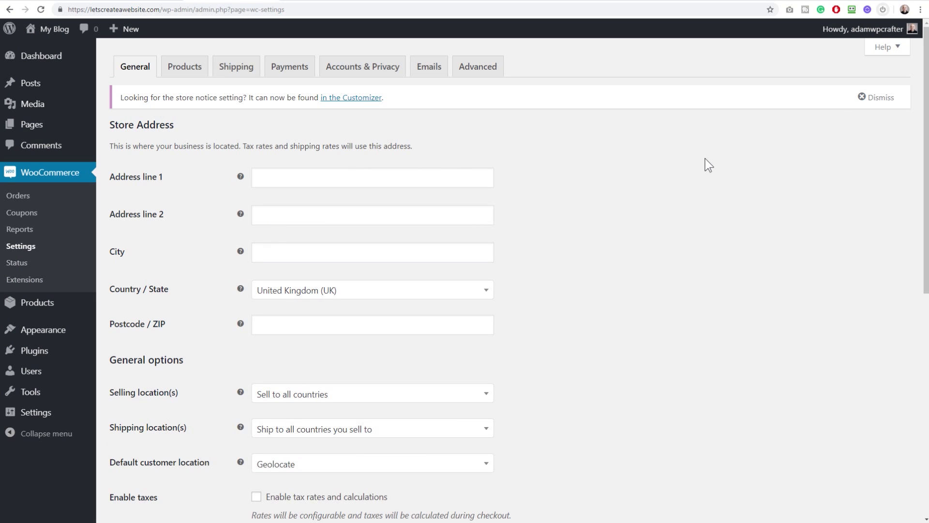
Relaunch the WooCommerce setup wizard from the Help panel's Setup wizard section
left_click(884, 49)
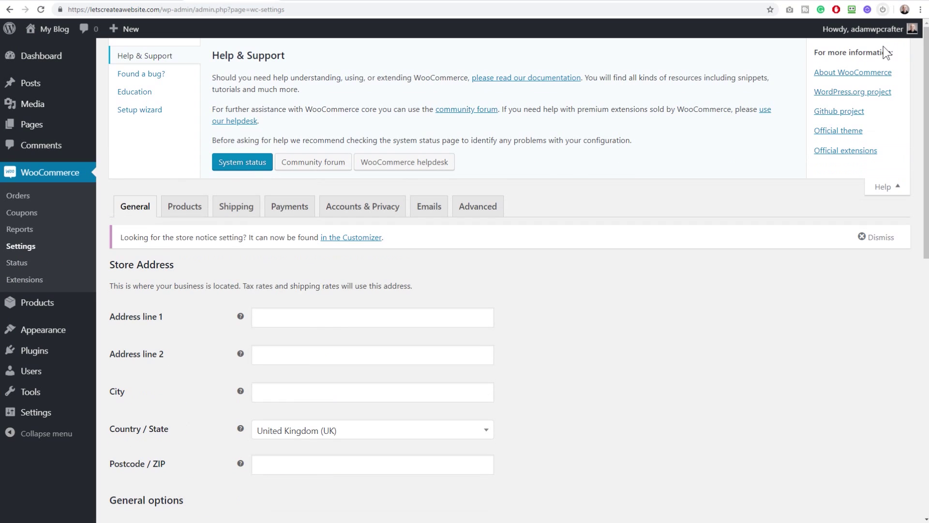
left_click(129, 111)
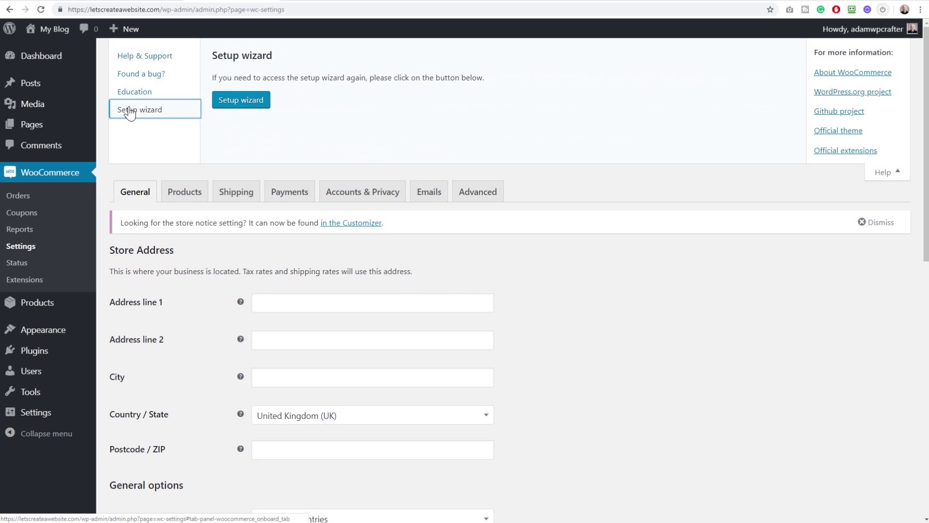
left_click(239, 101)
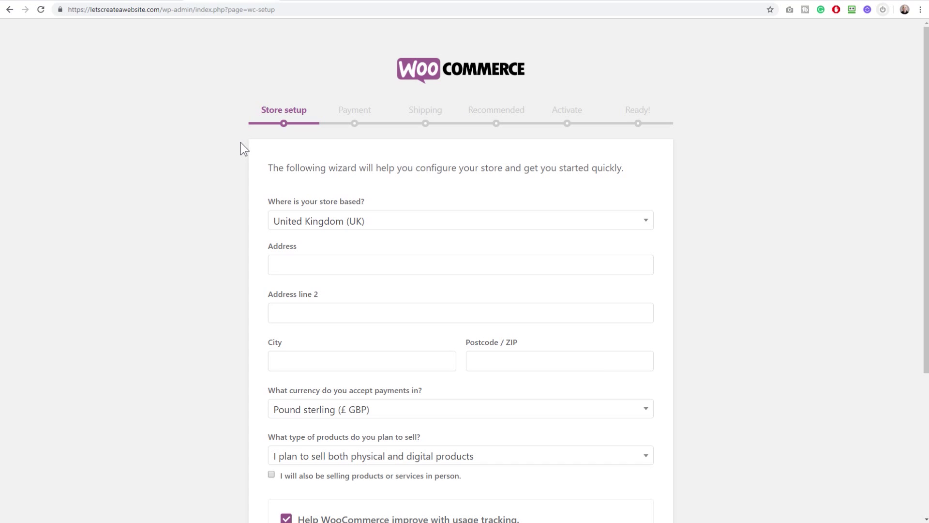
Sell both physical and digital products, opt out of usage tracking, and submit the store details
scroll(242, 146, "down", 2)
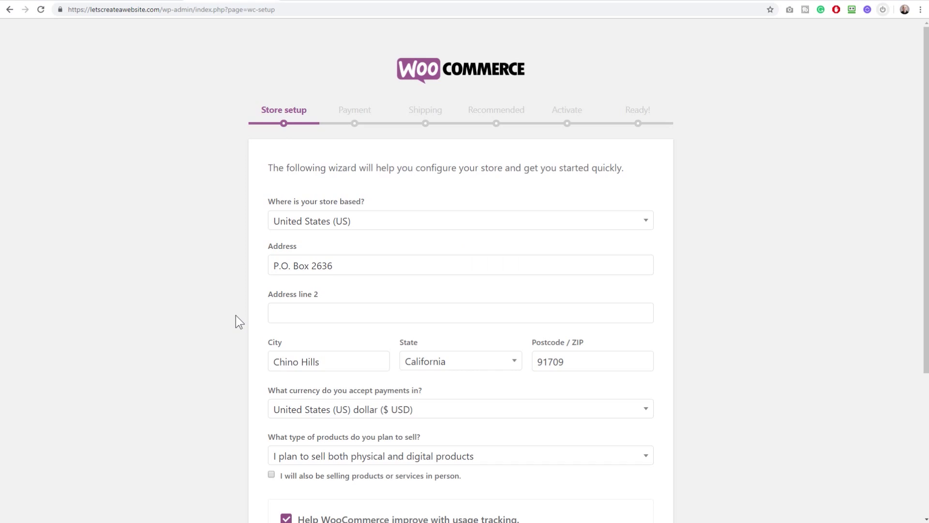
scroll(236, 315, "down", 7)
scroll(236, 316, "up", 7)
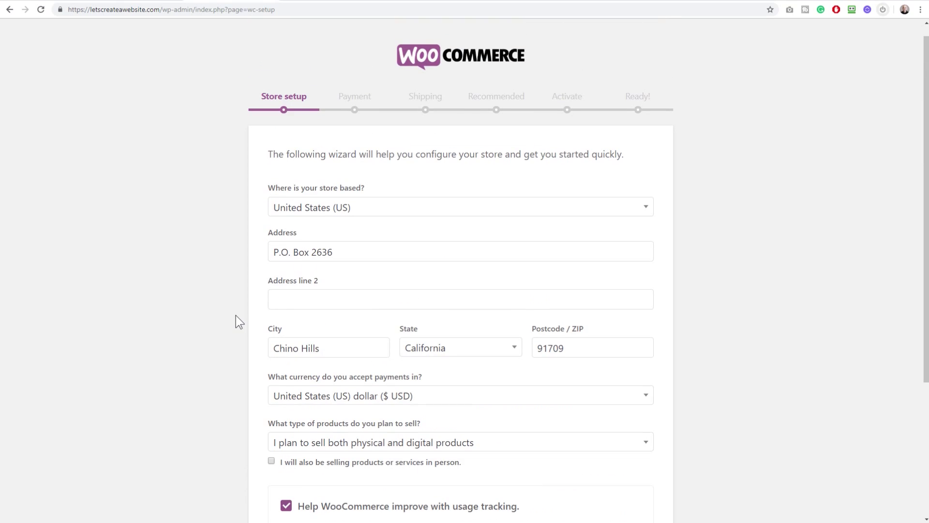
scroll(237, 315, "down", 4)
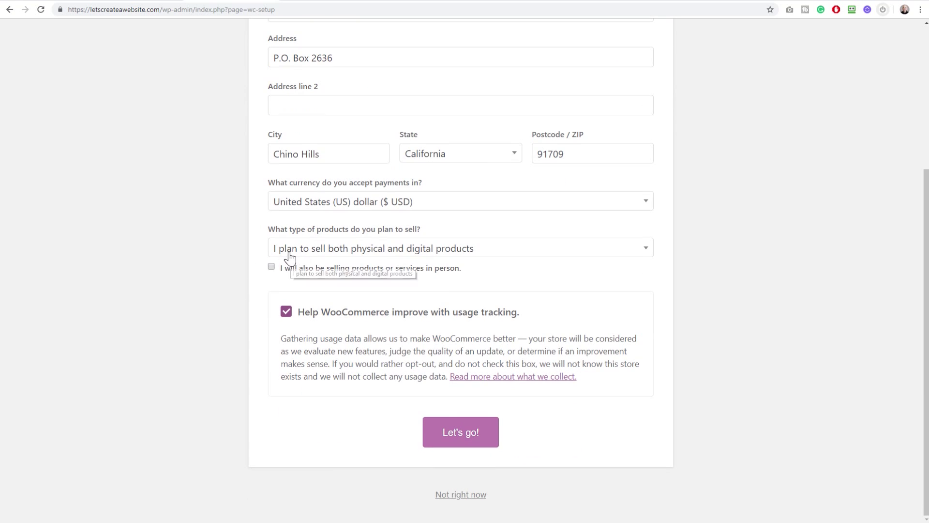
left_click(289, 253)
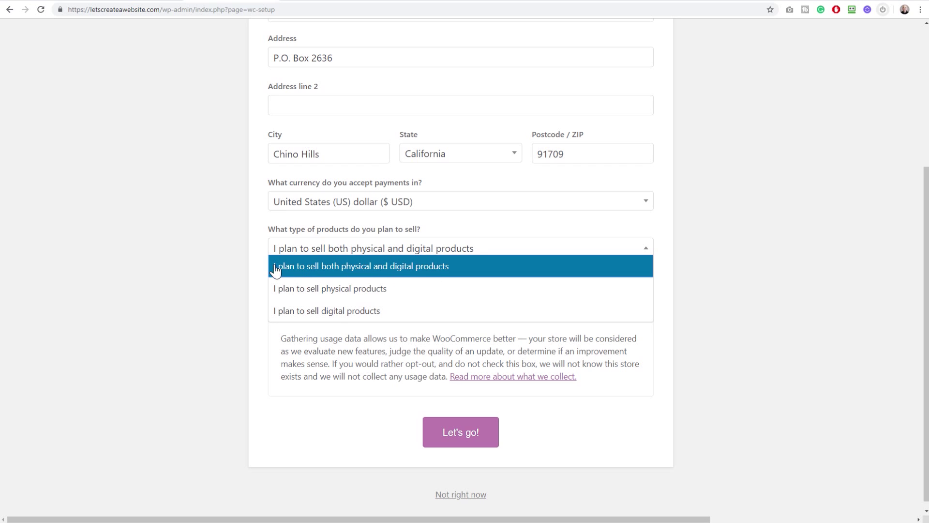
left_click(248, 268)
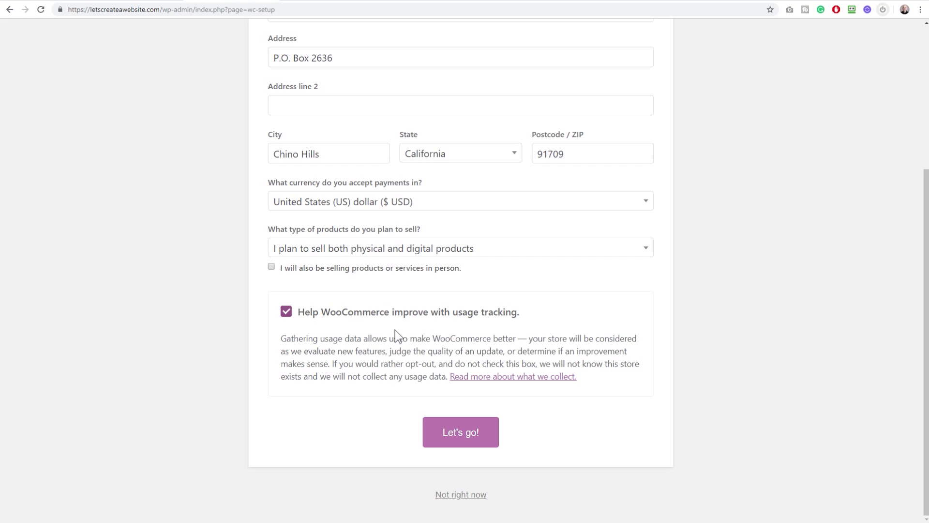
left_click(286, 312)
left_click(453, 439)
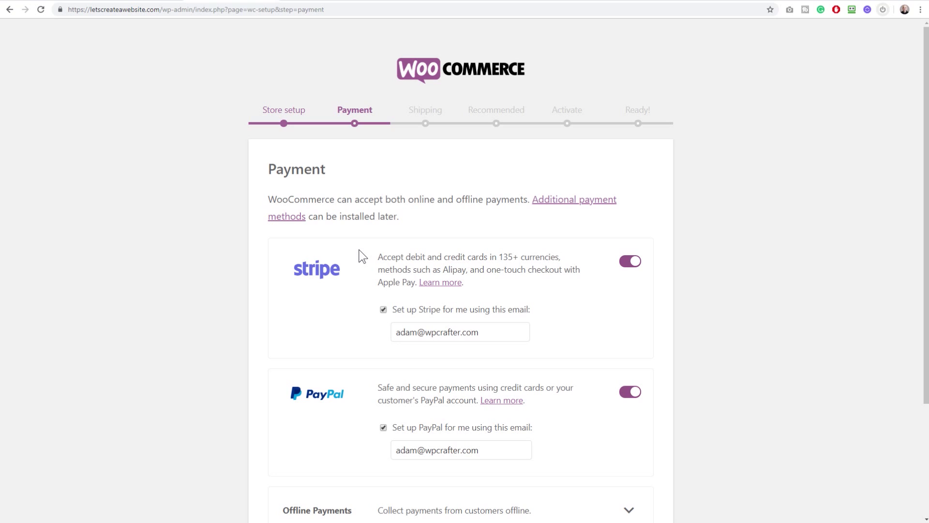
Look over the Stripe website, then return to the WooCommerce Payment step
scroll(361, 256, "down", 1)
scroll(361, 256, "up", 1)
scroll(360, 256, "down", 1)
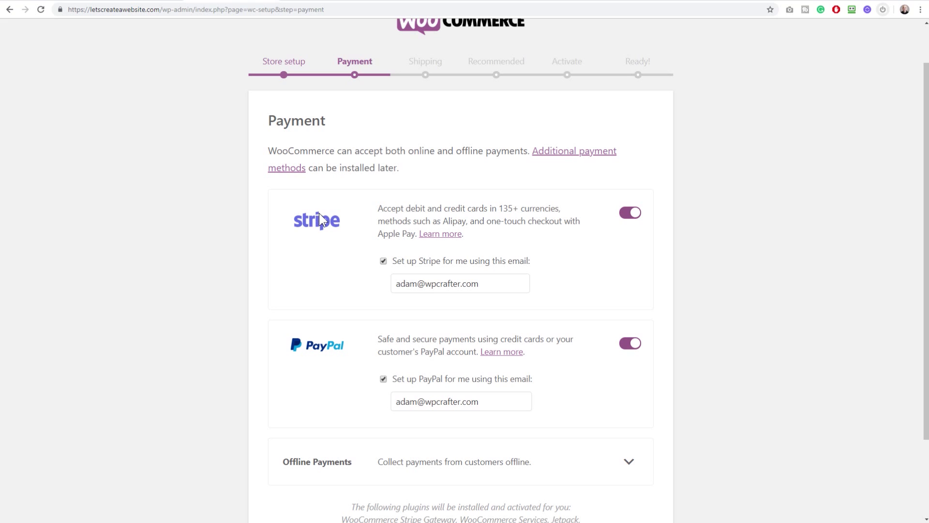
left_click(502, 3)
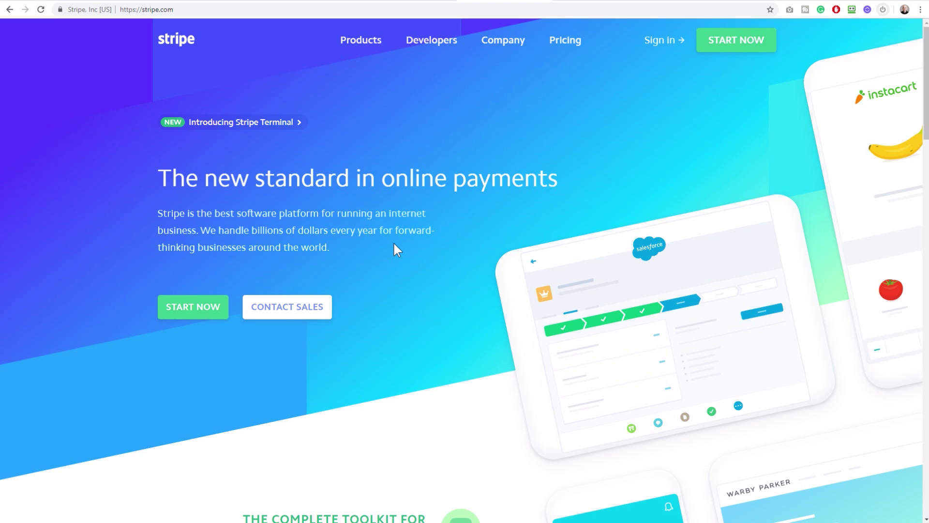
left_click(232, 1)
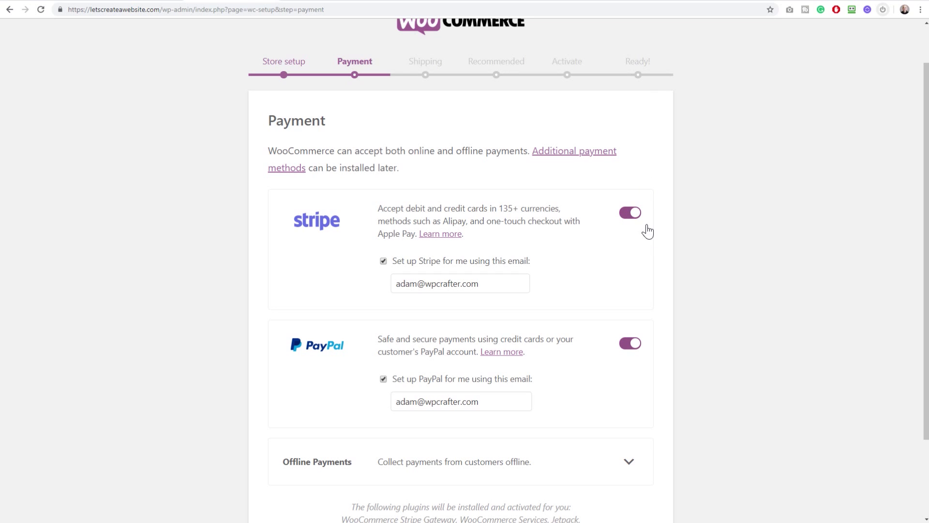
Disable automatic Stripe setup, turn PayPal off, leave offline payments off, and continue
left_click(382, 263)
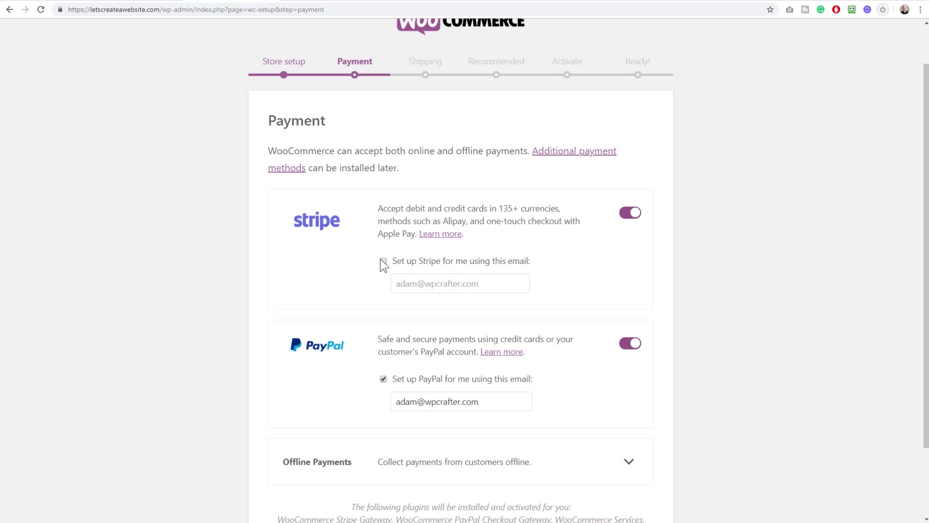
scroll(380, 264, "down", 3)
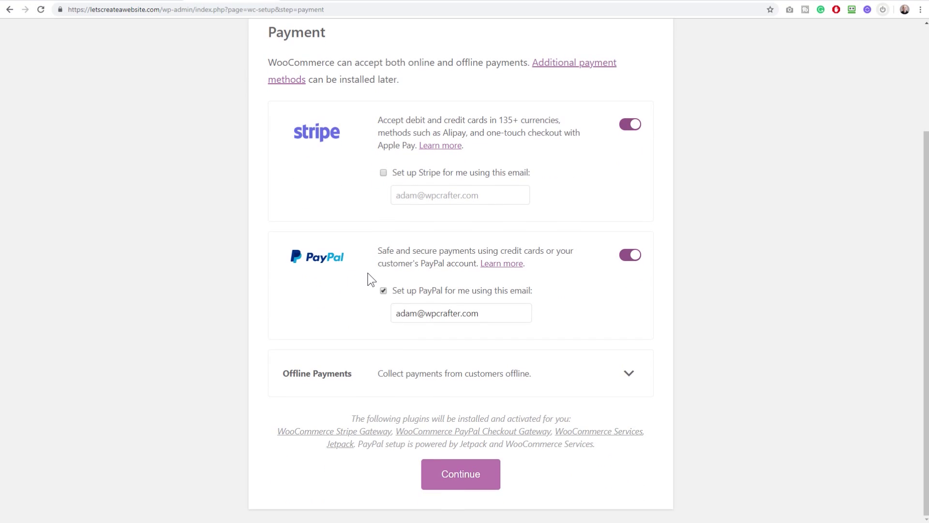
left_click(625, 262)
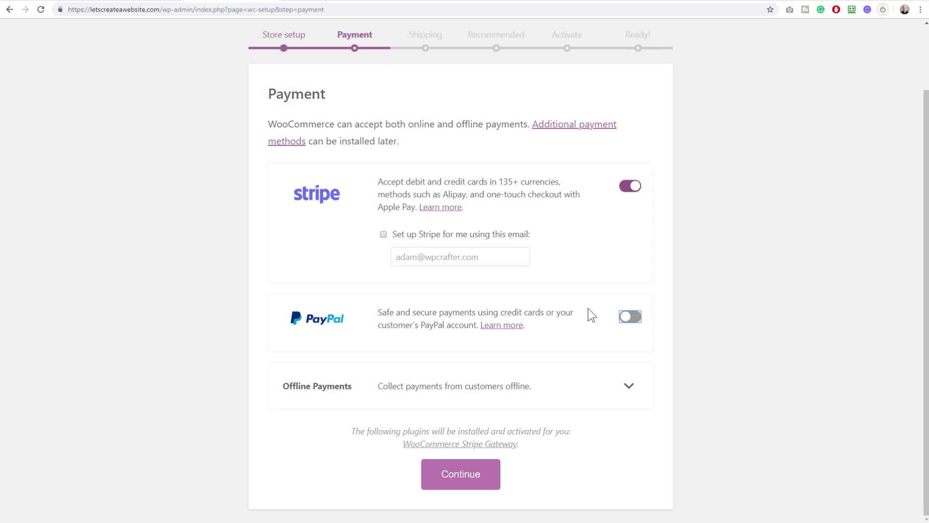
left_click(432, 386)
scroll(431, 382, "down", 1)
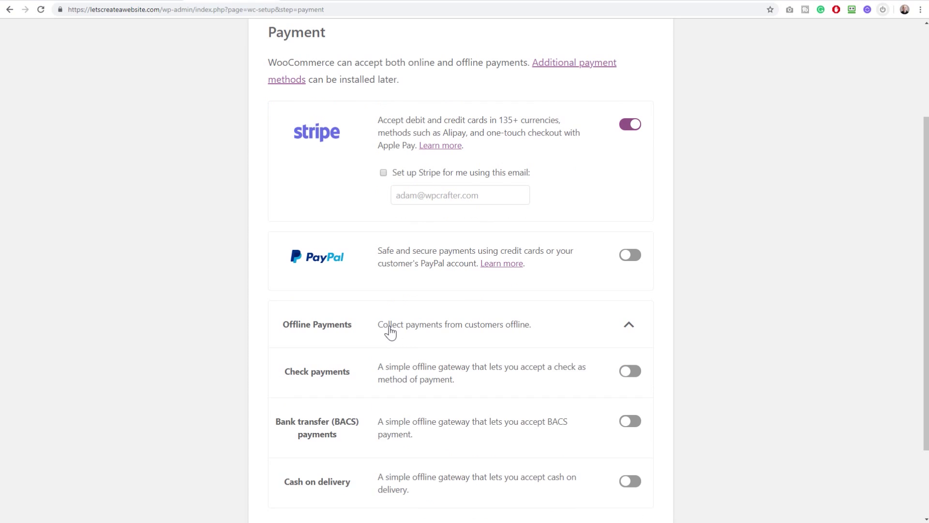
scroll(390, 331, "down", 2)
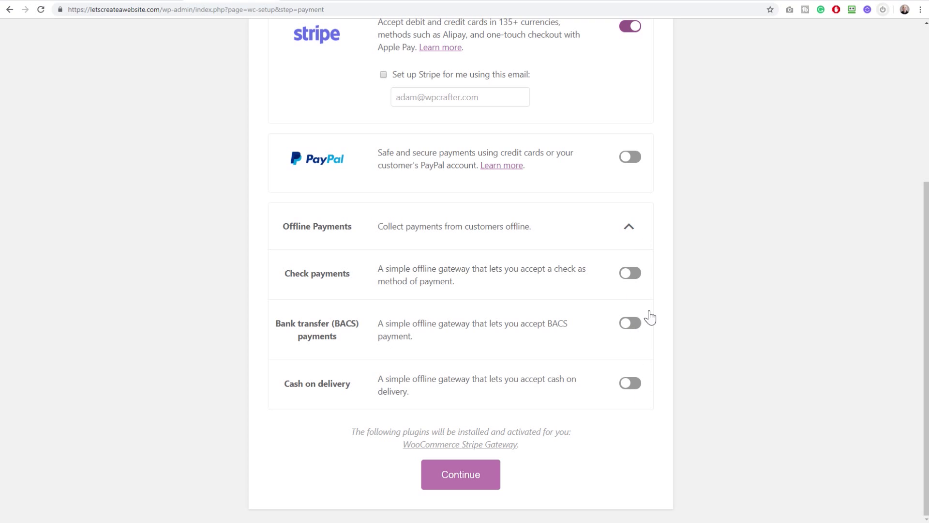
left_click(462, 480)
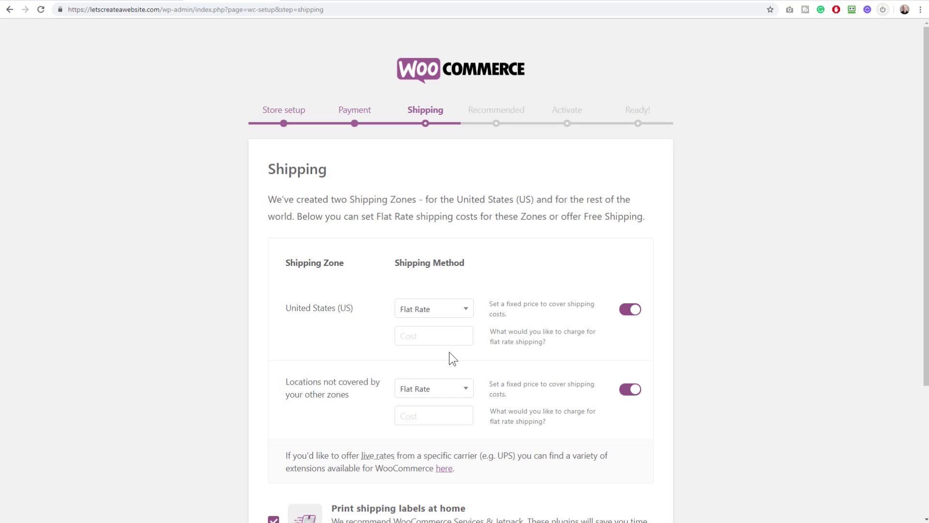
Change the United States zone's shipping method from Flat Rate to Free Shipping
scroll(449, 353, "down", 2)
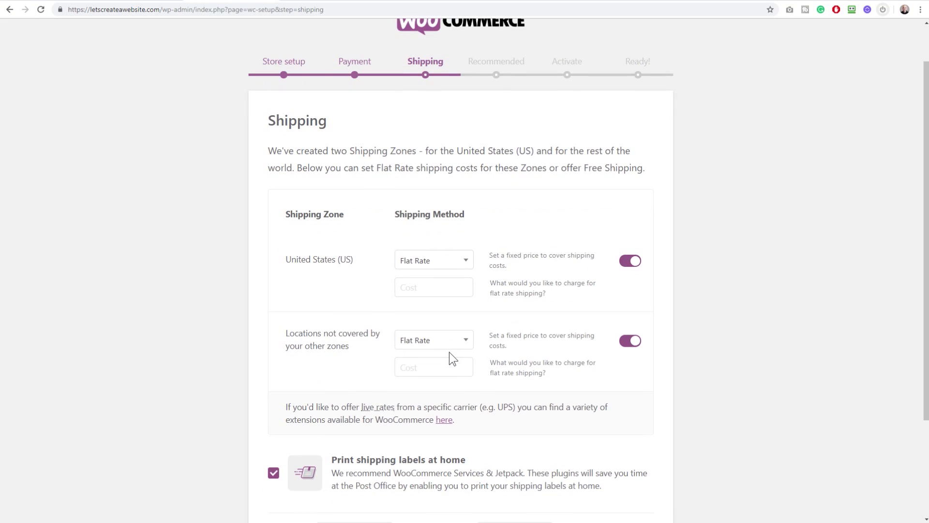
scroll(450, 352, "up", 2)
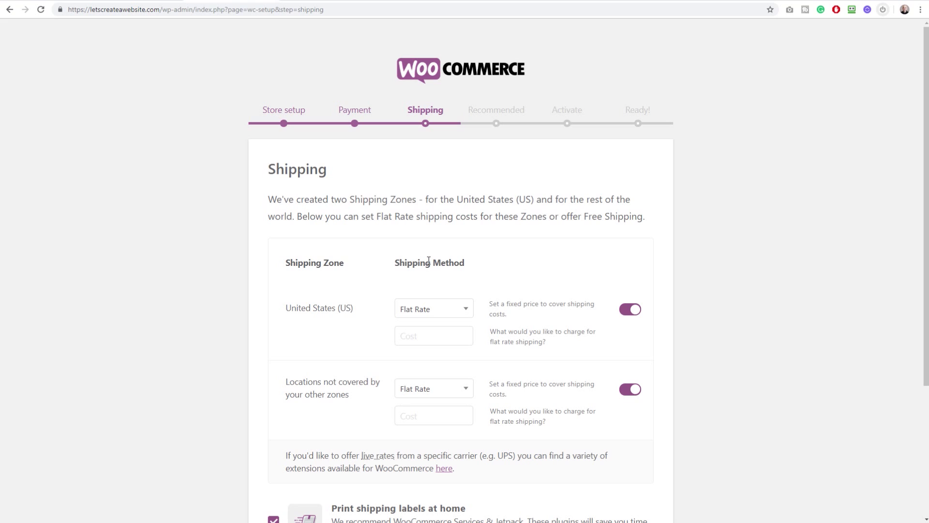
scroll(429, 260, "down", 3)
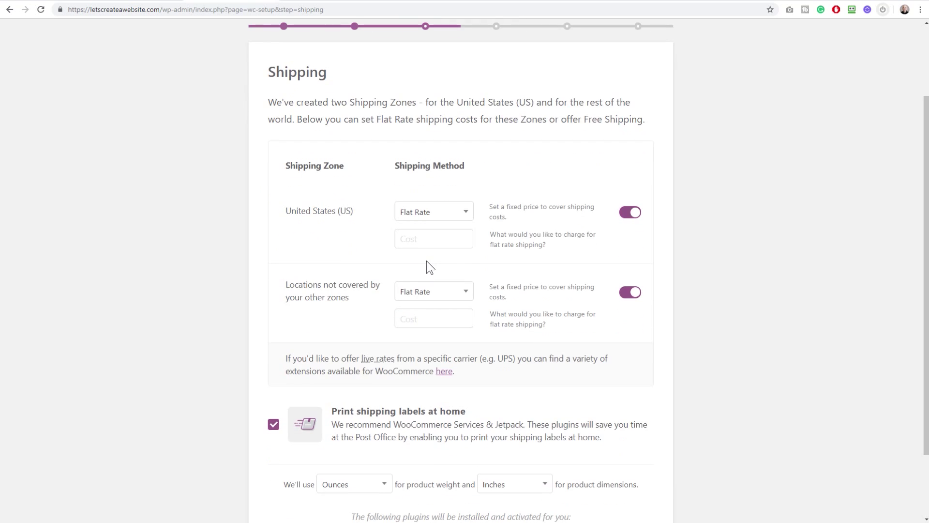
scroll(427, 260, "up", 1)
left_click(432, 237)
left_click(438, 214)
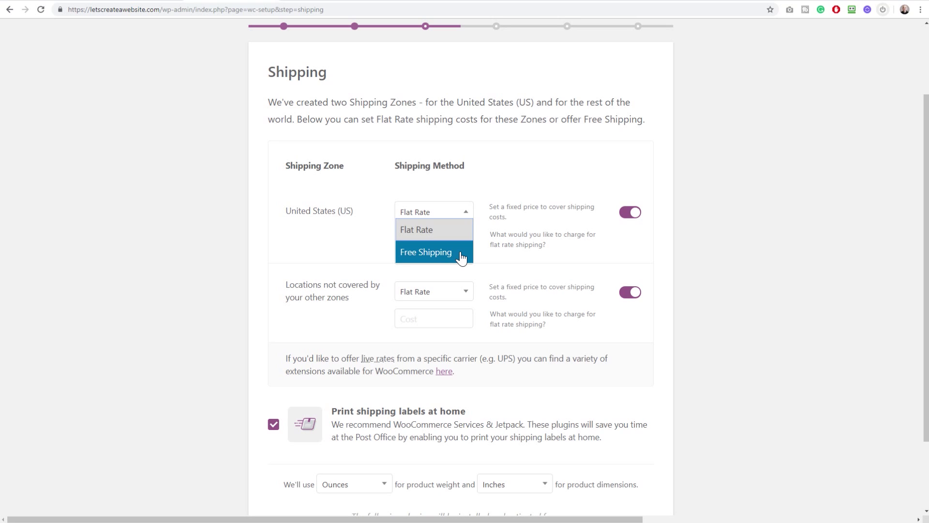
left_click(358, 233)
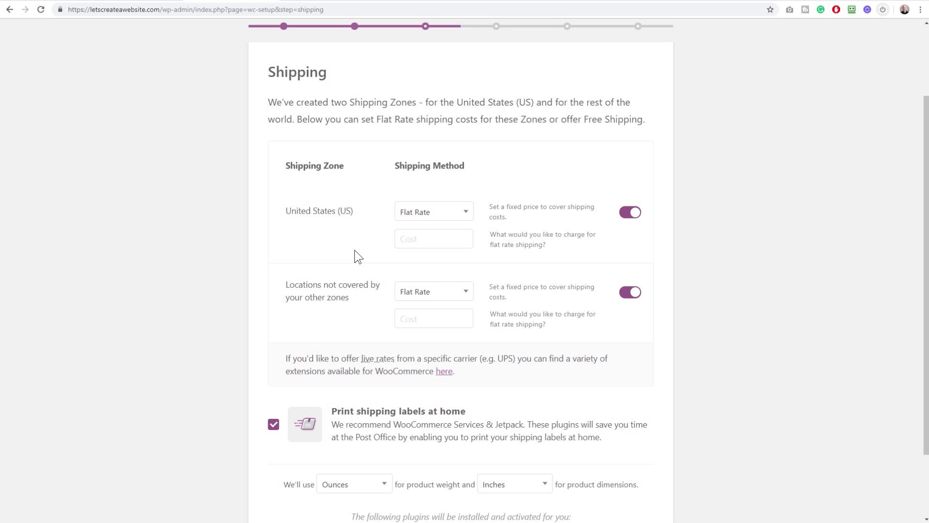
scroll(355, 250, "down", 1)
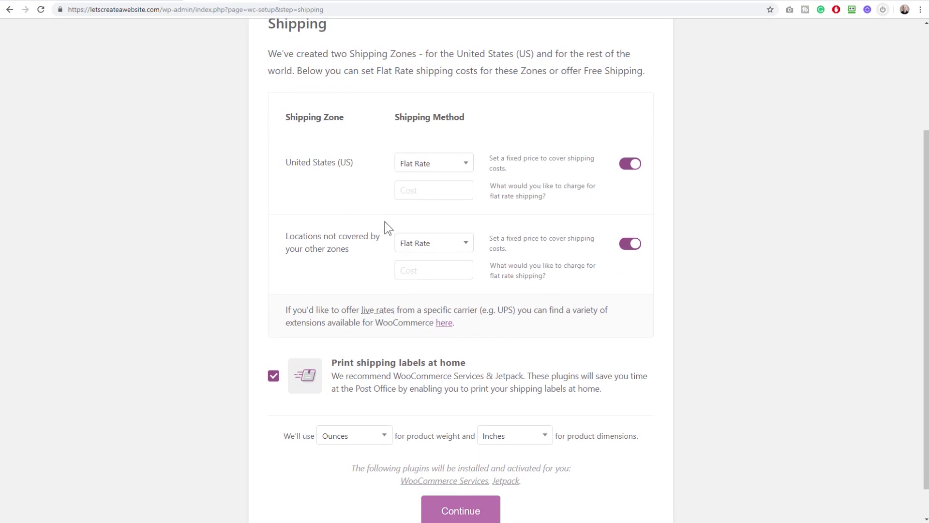
left_click(428, 165)
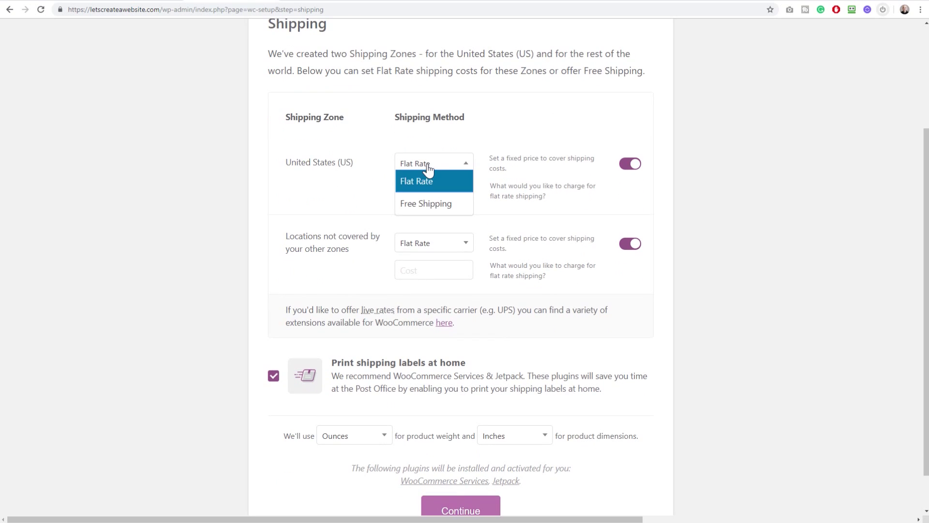
left_click(427, 201)
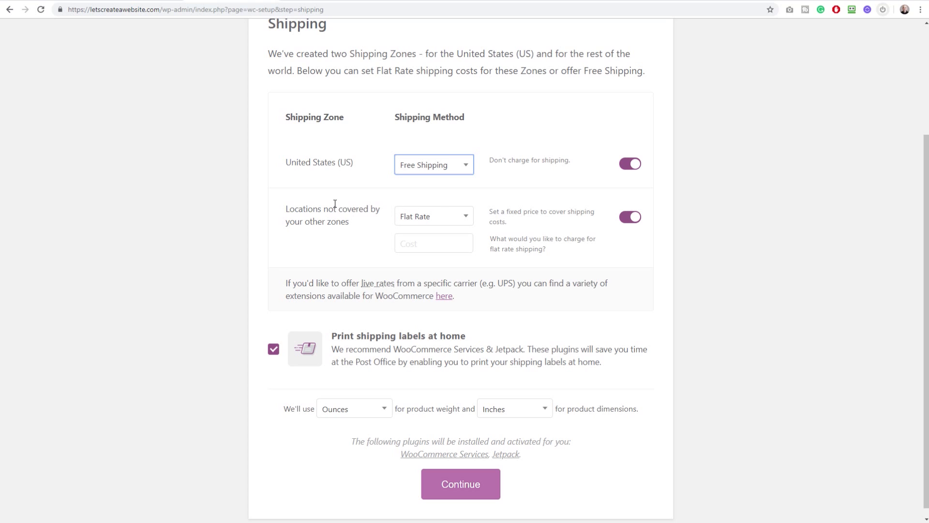
Switch off the other-locations zone and opt out of printing shipping labels at home
left_click(631, 219)
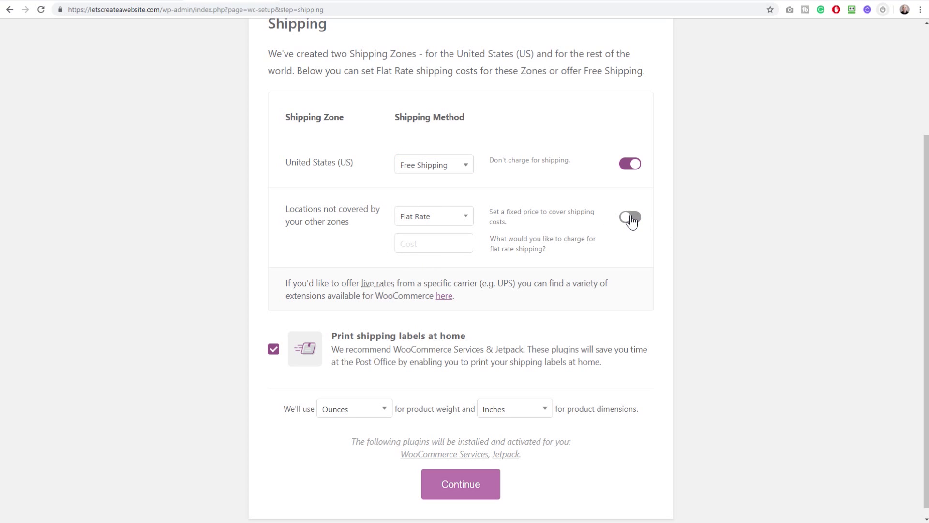
scroll(551, 230, "down", 1)
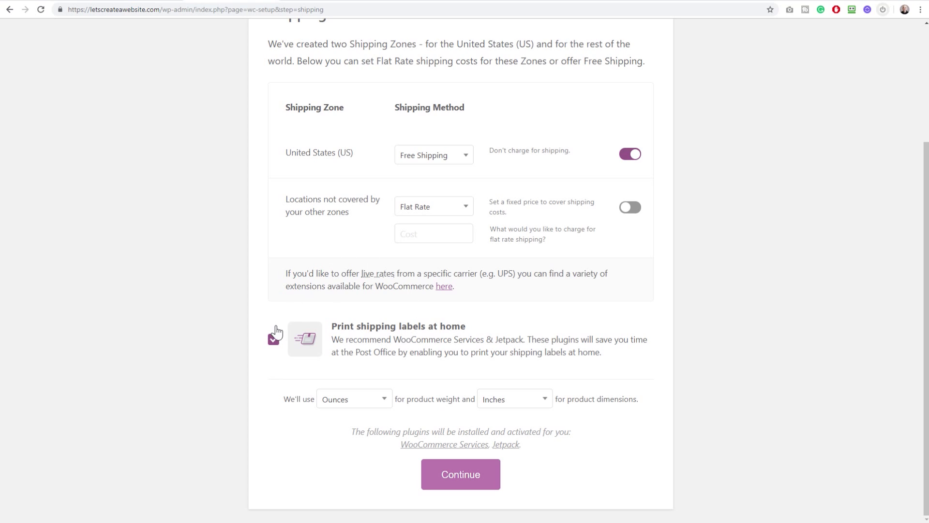
left_click(273, 342)
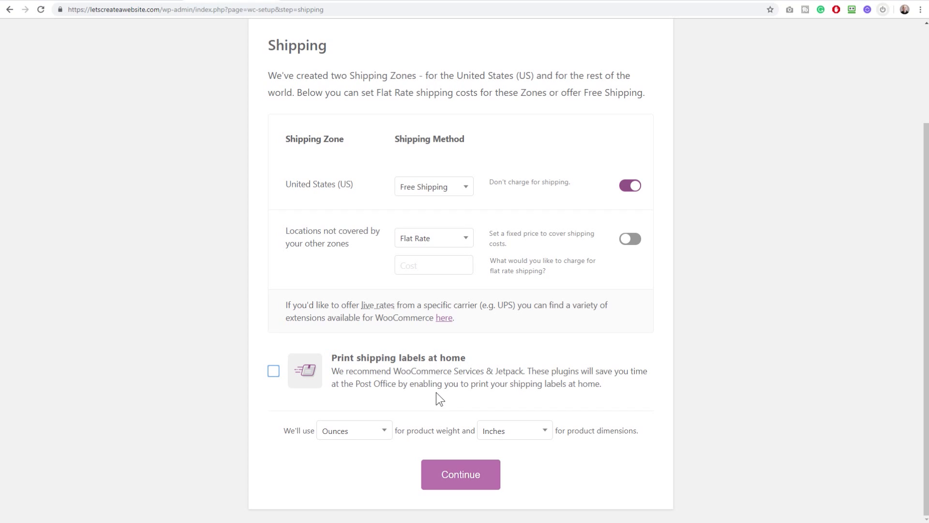
left_click(464, 478)
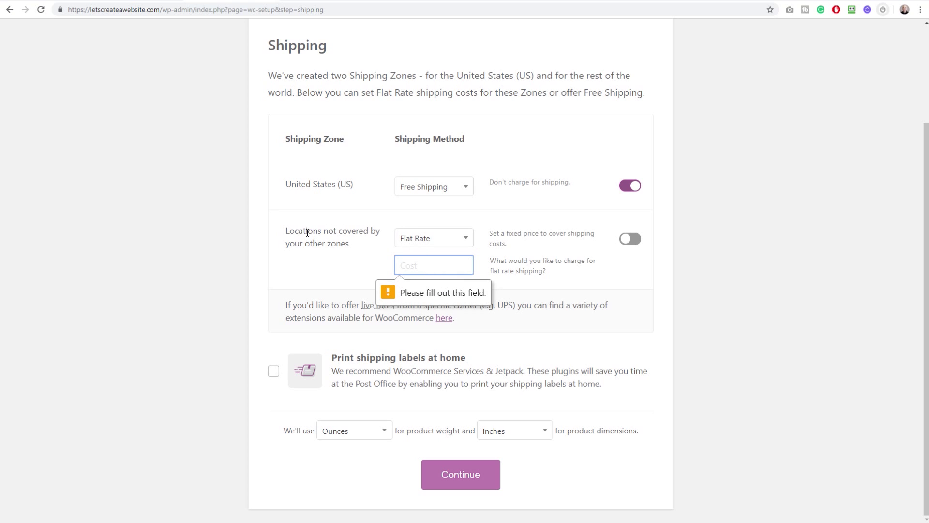
Set the other-locations zone to Free Shipping and continue past the Shipping step
left_click(415, 241)
left_click(422, 243)
left_click(423, 246)
left_click(421, 245)
left_click(450, 270)
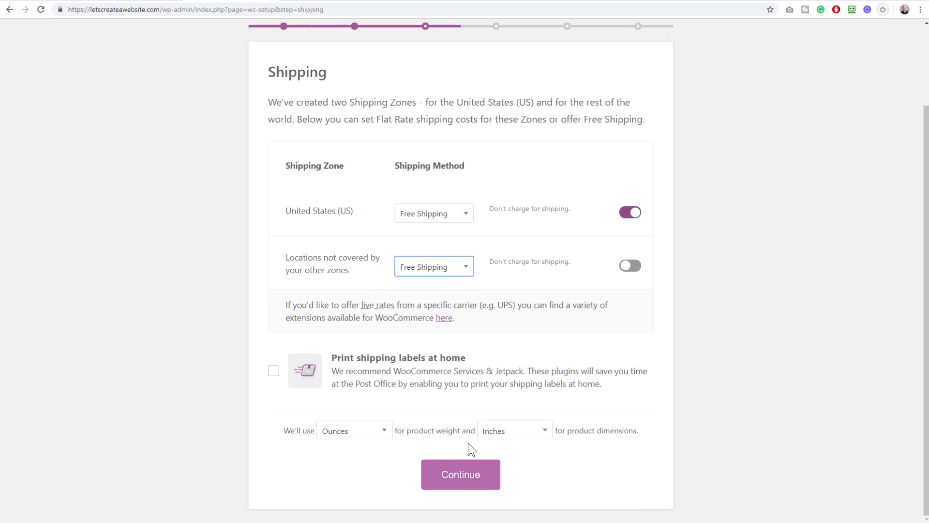
left_click(459, 473)
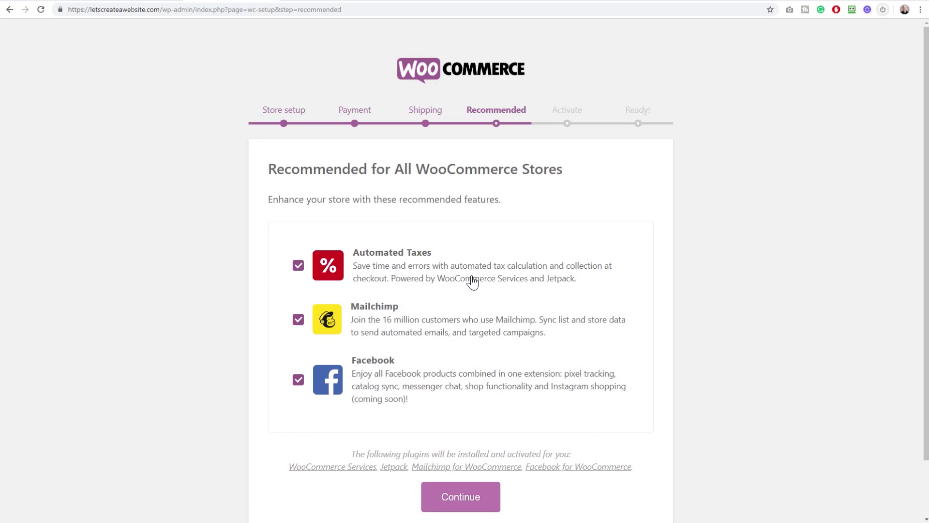
Untick Mailchimp, Facebook and Automated Taxes, then continue to the Jetpack page
scroll(473, 271, "down", 1)
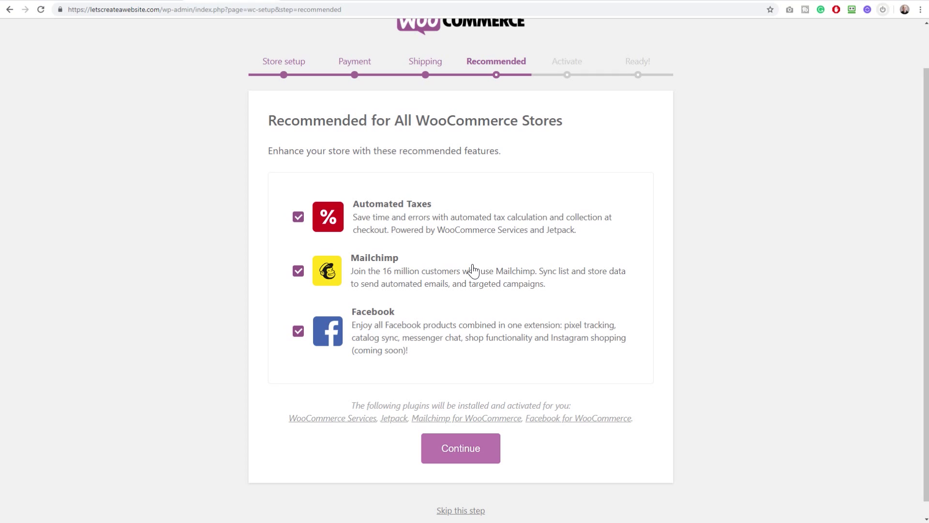
left_click(301, 272)
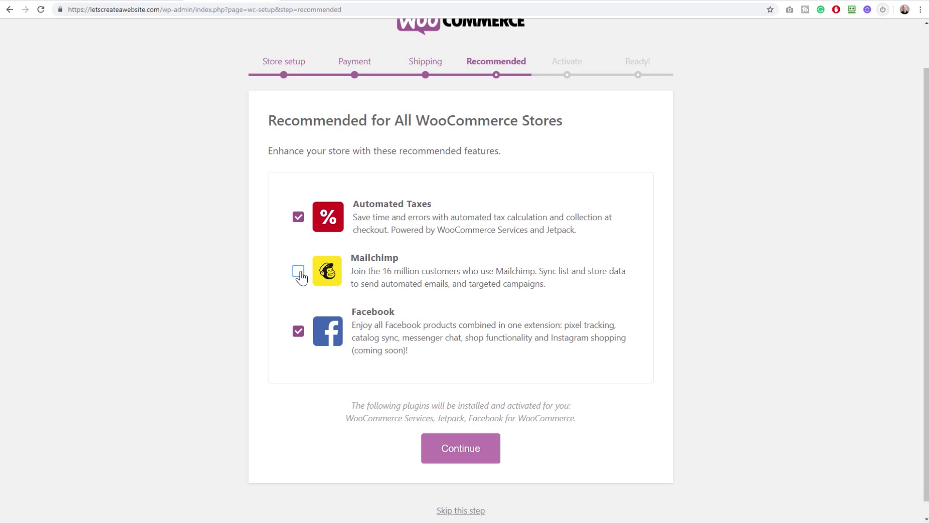
left_click(298, 337)
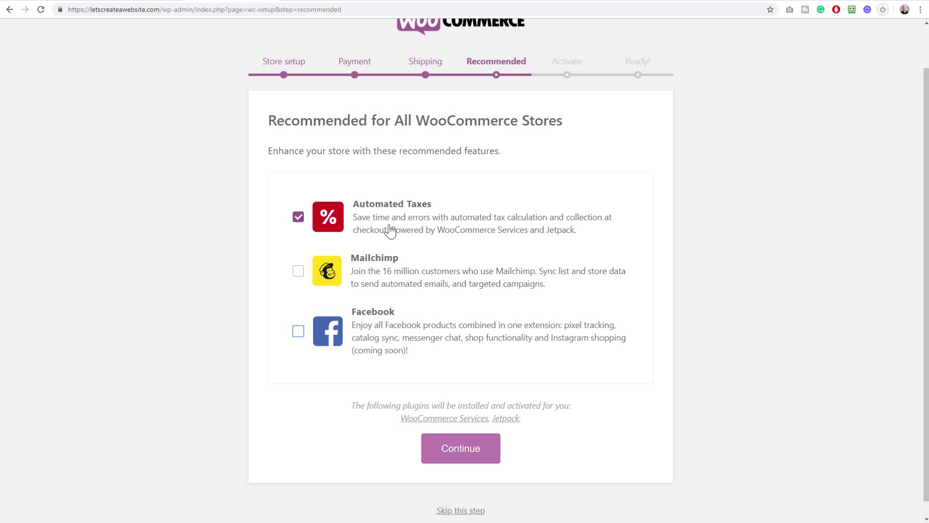
left_click(294, 219)
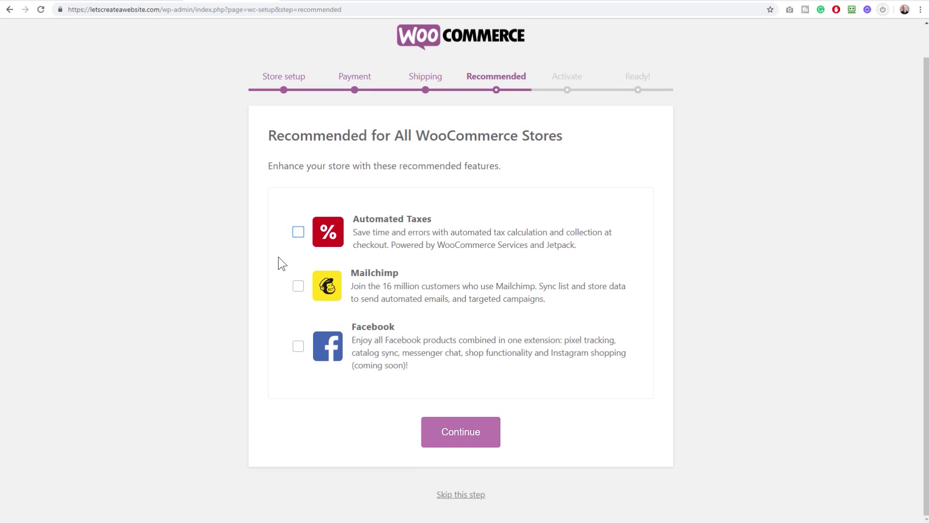
left_click(456, 440)
scroll(457, 207, "down", 2)
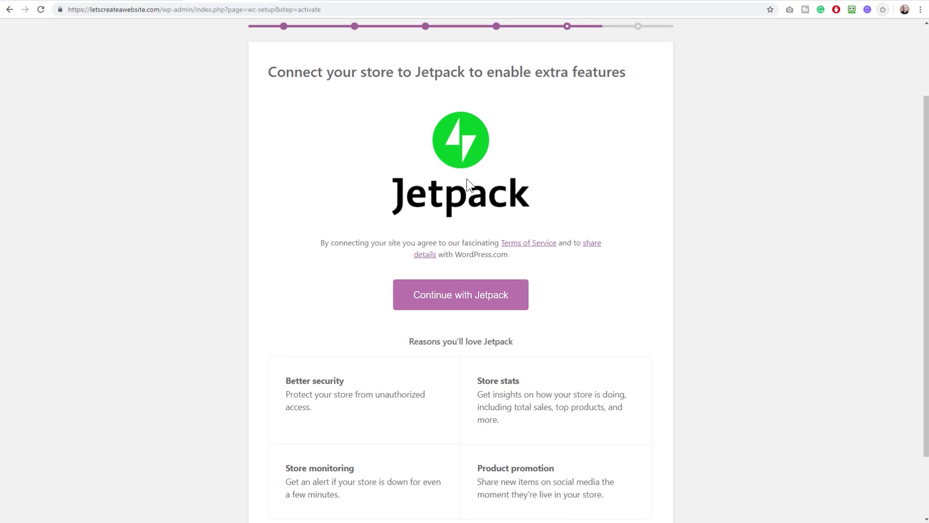
Skip the Jetpack connection to reach the 'You're ready to start selling!' page
scroll(467, 179, "down", 2)
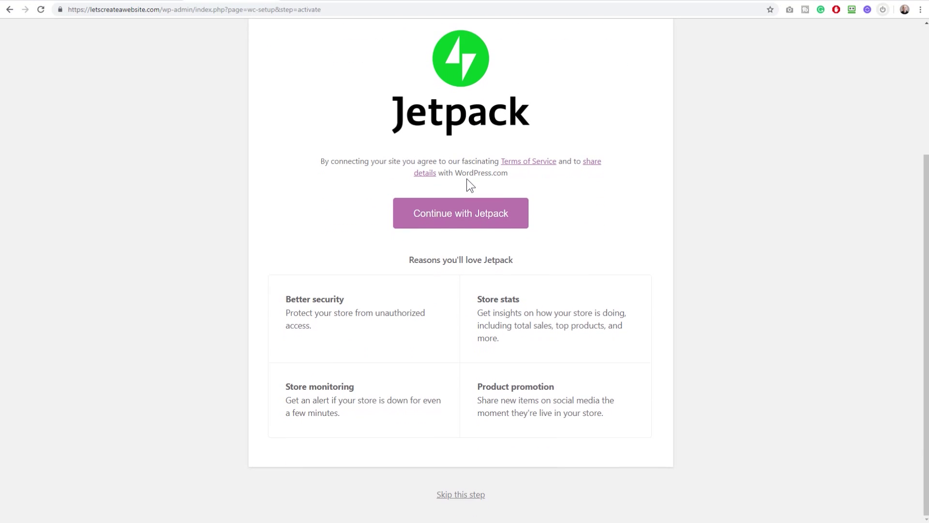
left_click(450, 495)
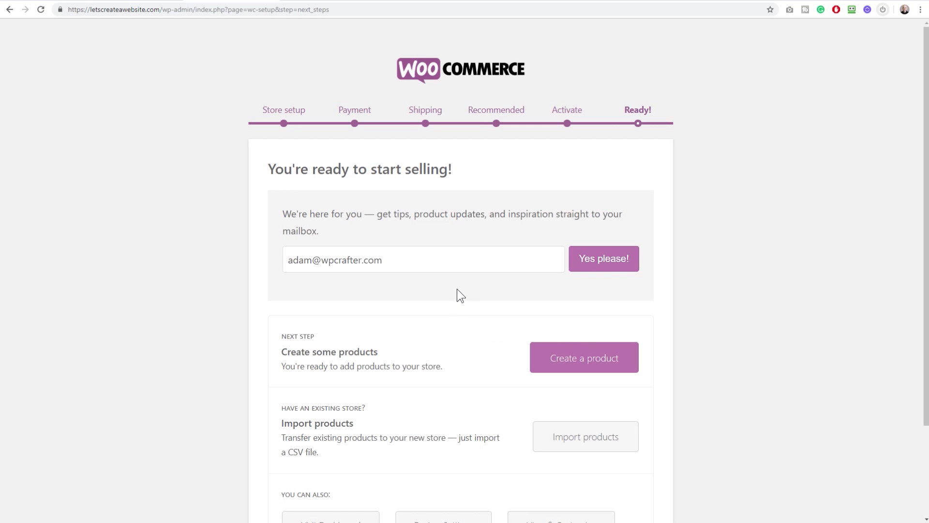
scroll(457, 289, "down", 2)
scroll(457, 287, "up", 2)
scroll(440, 287, "down", 2)
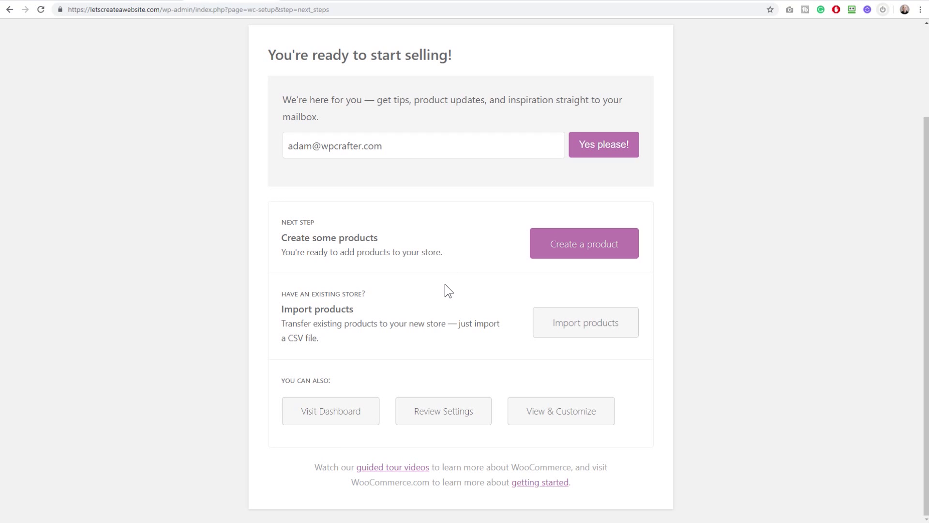
Go to the dashboard and dismiss the privacy popup and the Stripe checkout notice
left_click(346, 412)
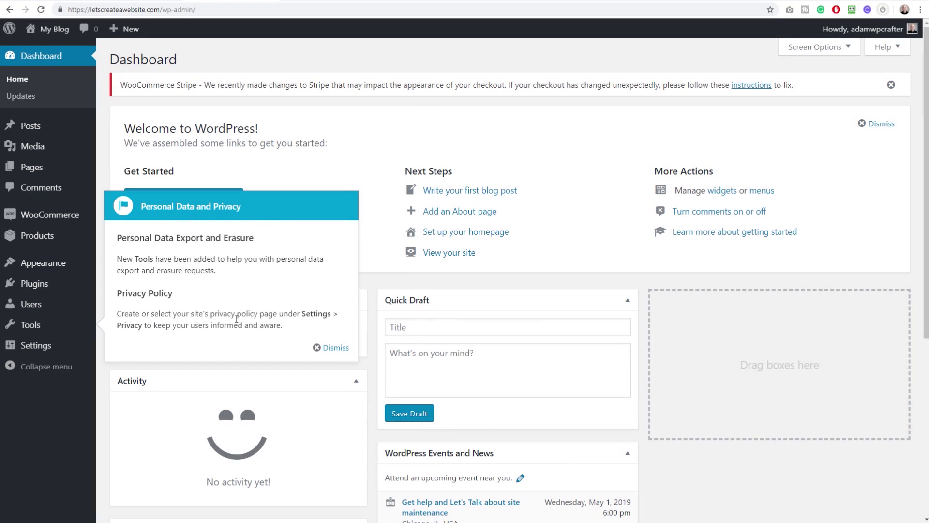
left_click(331, 348)
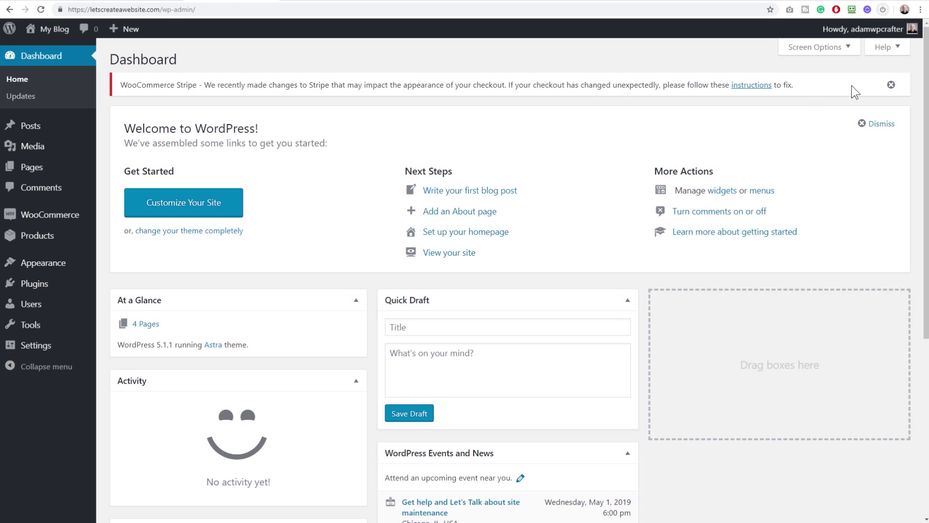
left_click(891, 85)
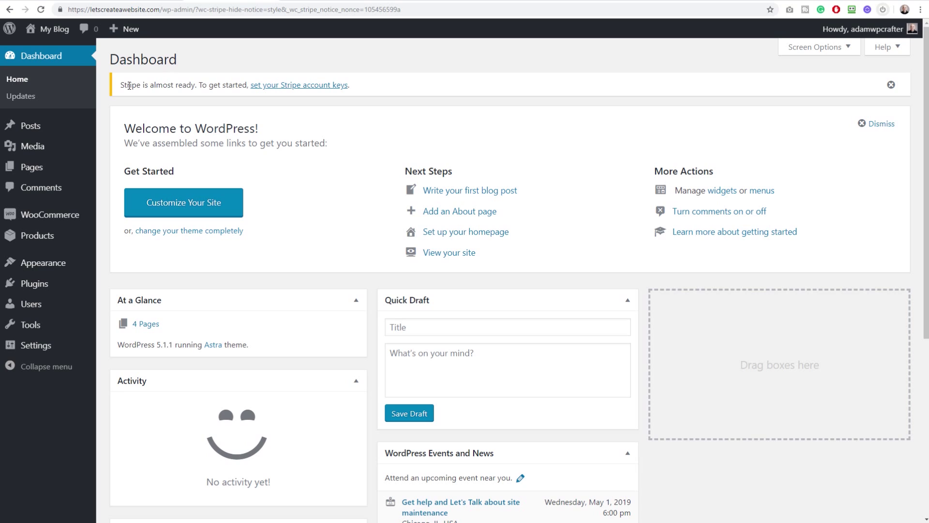
Open the Stripe account key settings from the Stripe almost-ready notice
left_click_drag(124, 86, 375, 93)
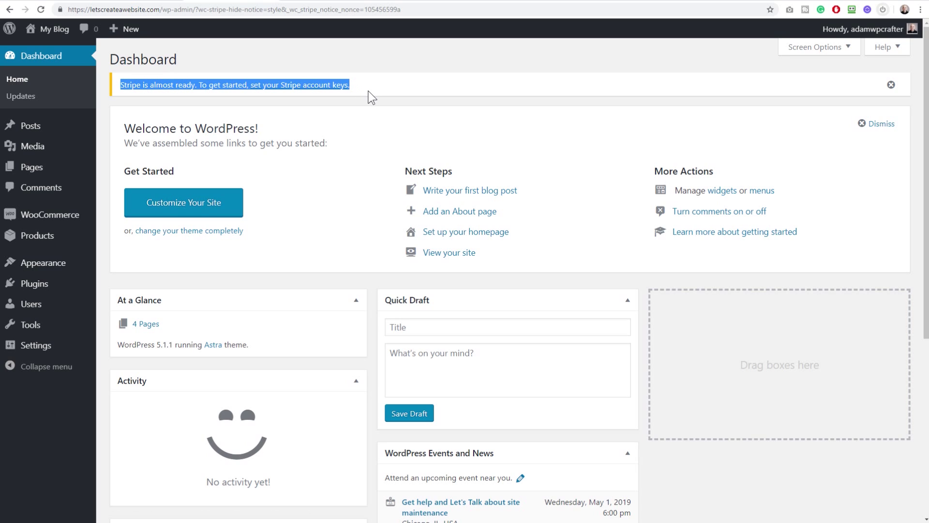
left_click(356, 99)
left_click(300, 87)
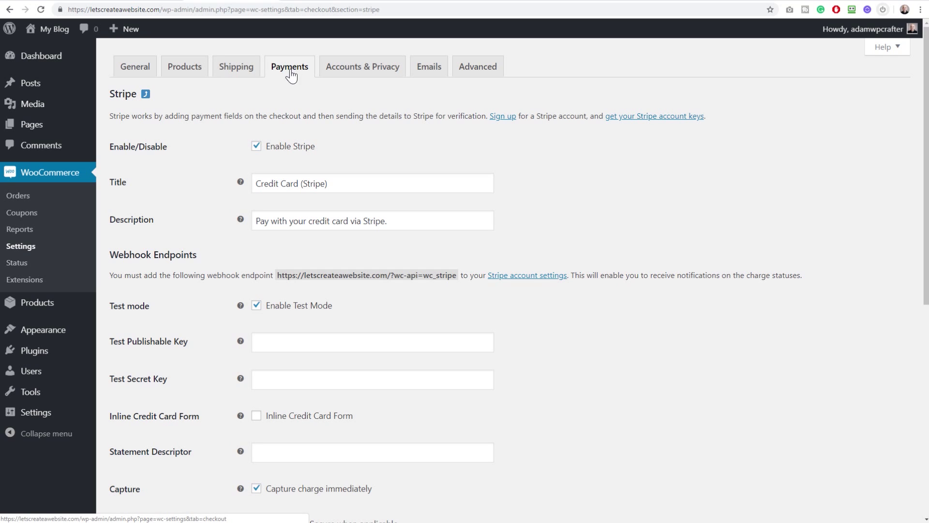
Check the empty Stripe test key fields, then switch to the Stripe website
scroll(186, 133, "down", 5)
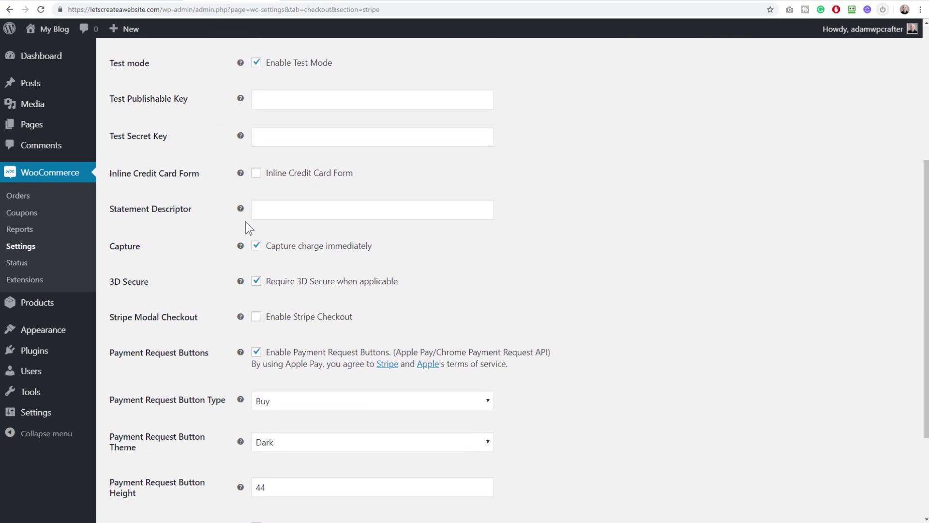
scroll(175, 234, "up", 3)
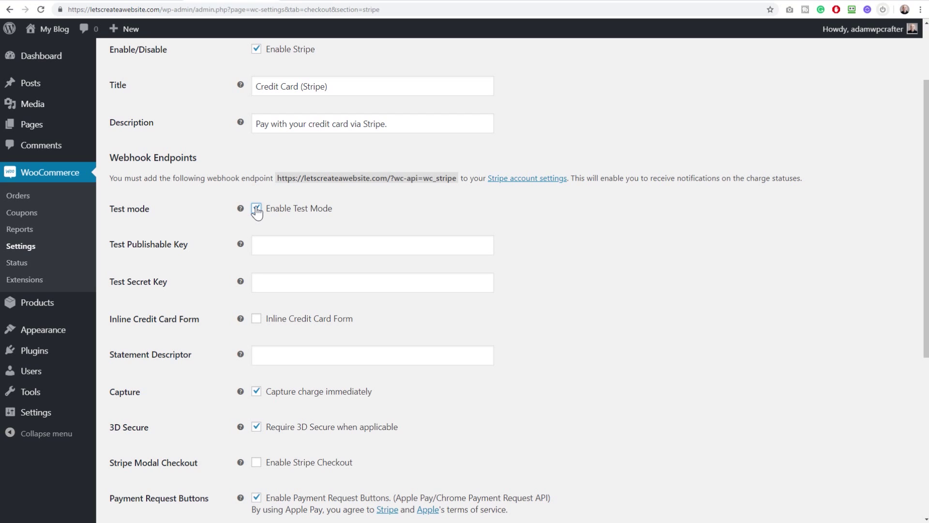
left_click(518, 3)
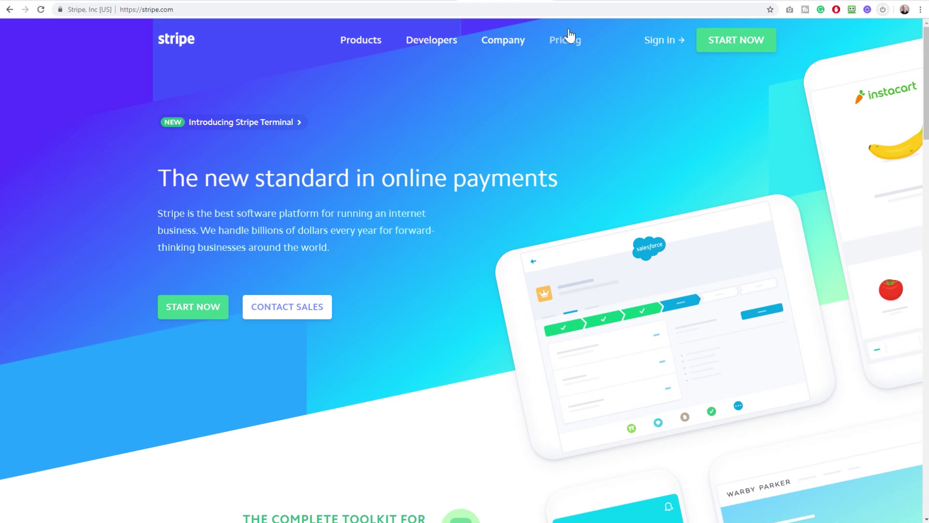
Switch to the Stripe dashboard tab listing the test publishable and secret keys
left_click(592, 1)
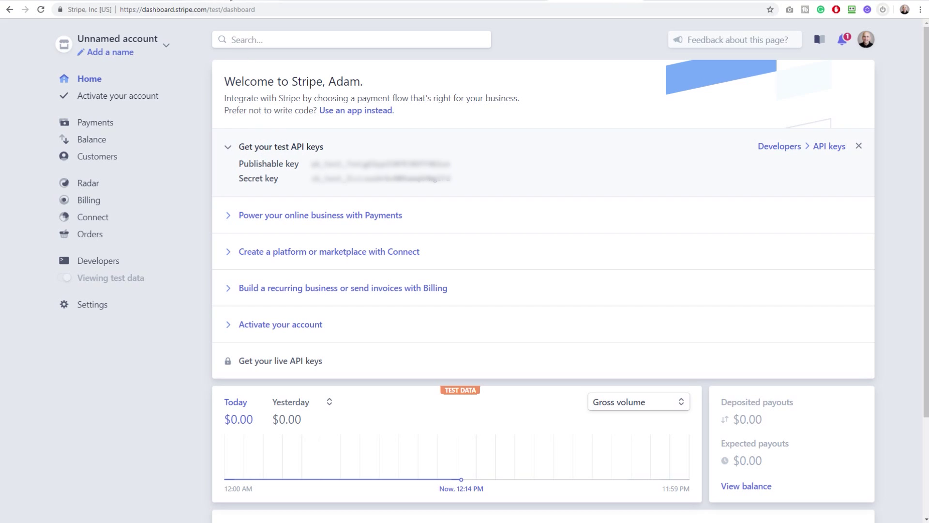
Check both Stripe test key fields are filled and leave Enable Test Mode checked
left_click(226, 1)
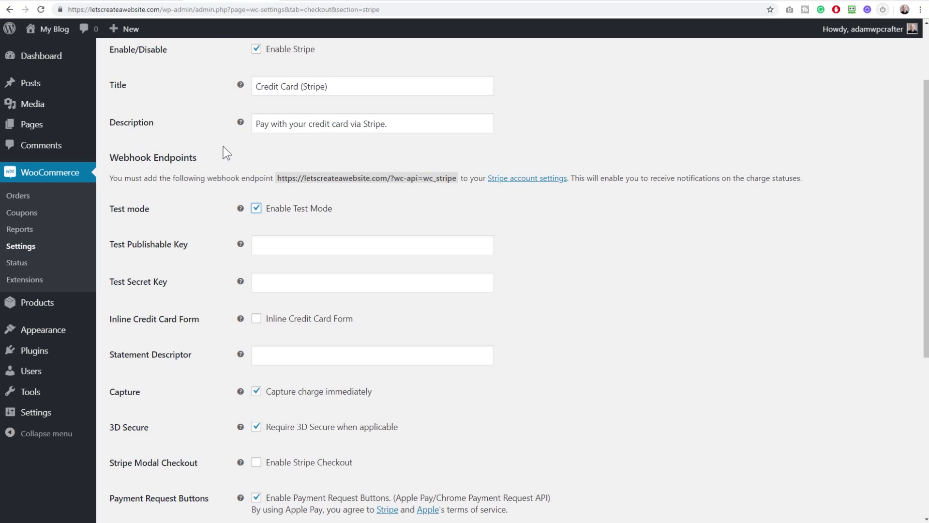
left_click(281, 275)
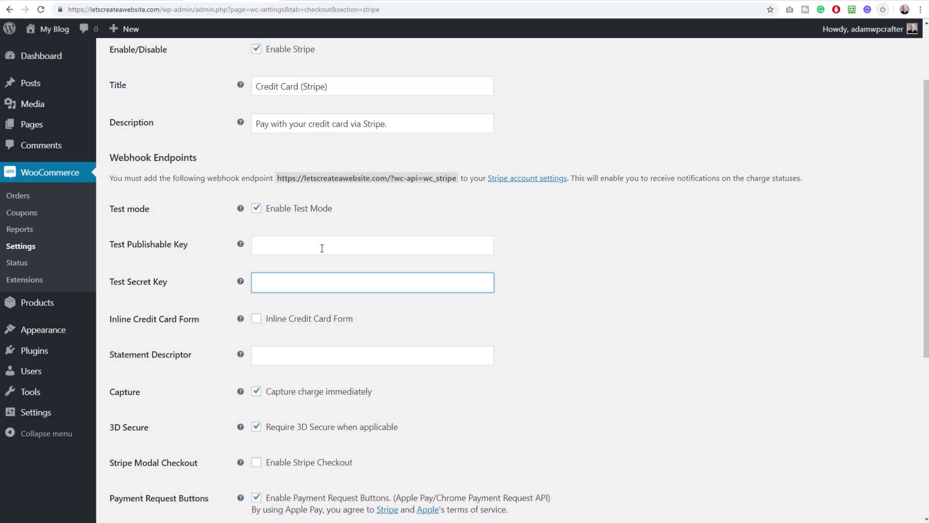
left_click(195, 223)
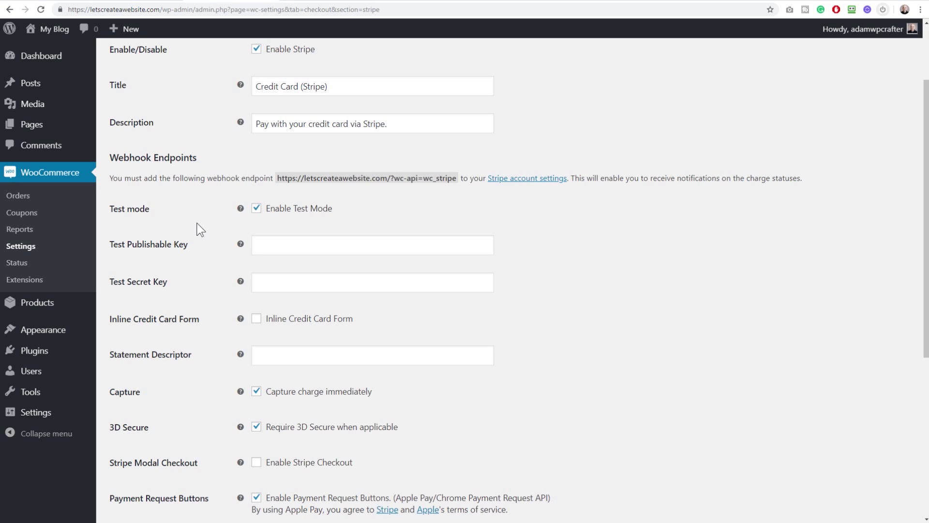
left_click(257, 209)
left_click(289, 247)
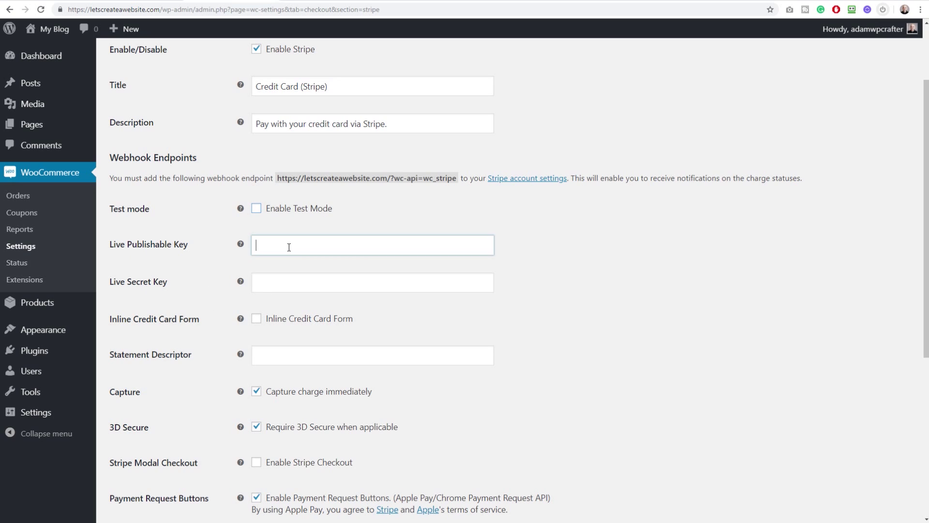
left_click(258, 210)
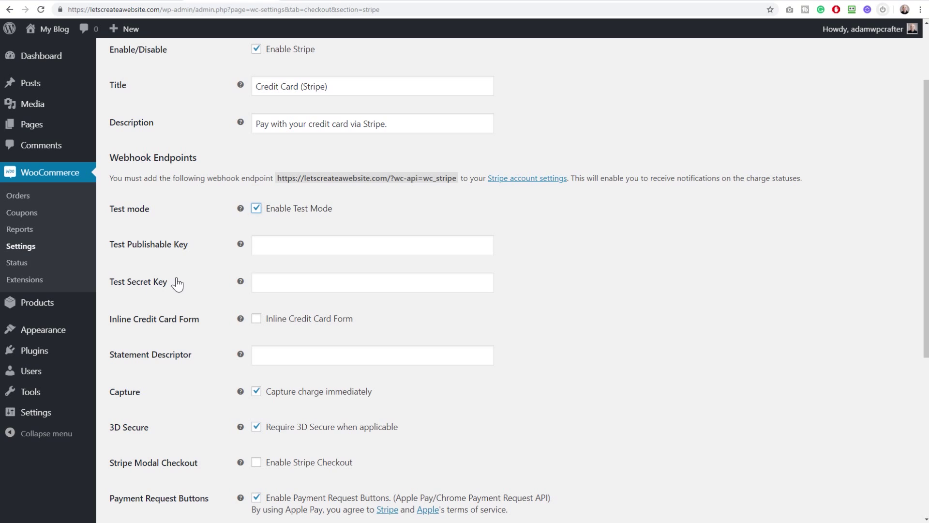
scroll(177, 275, "down", 5)
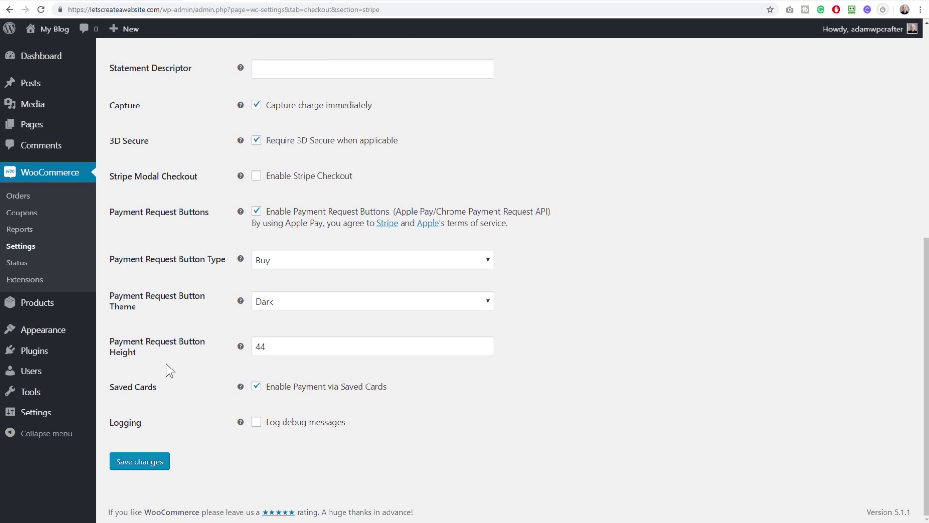
scroll(193, 281, "up", 1)
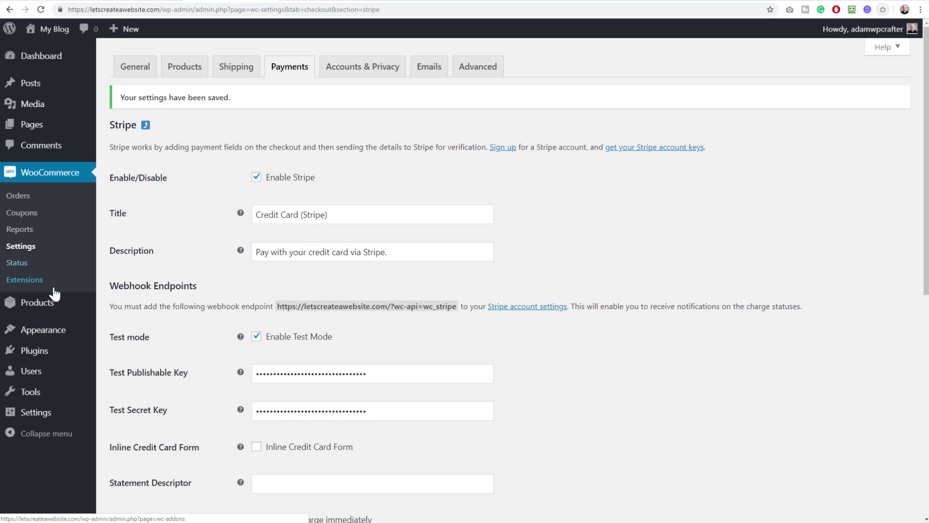
mouse_move(47, 309)
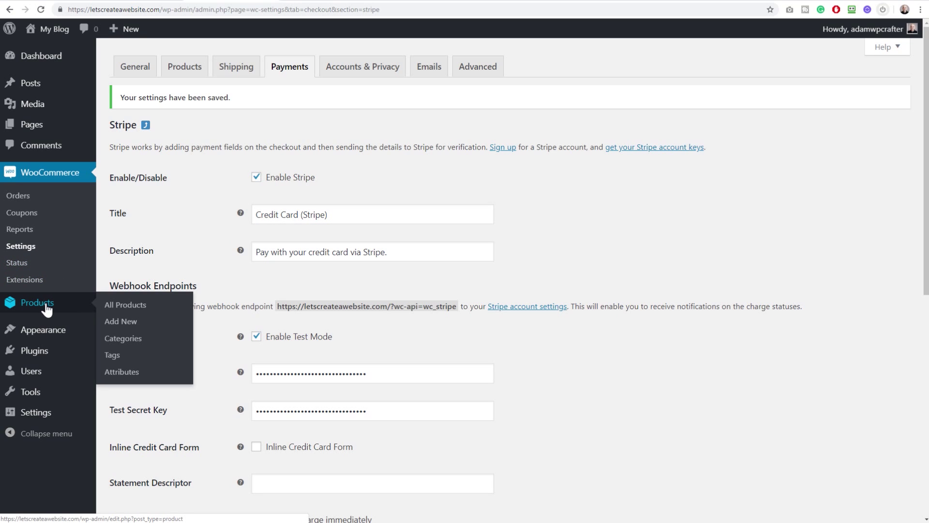
From the Products list, create the store's first product
left_click(47, 309)
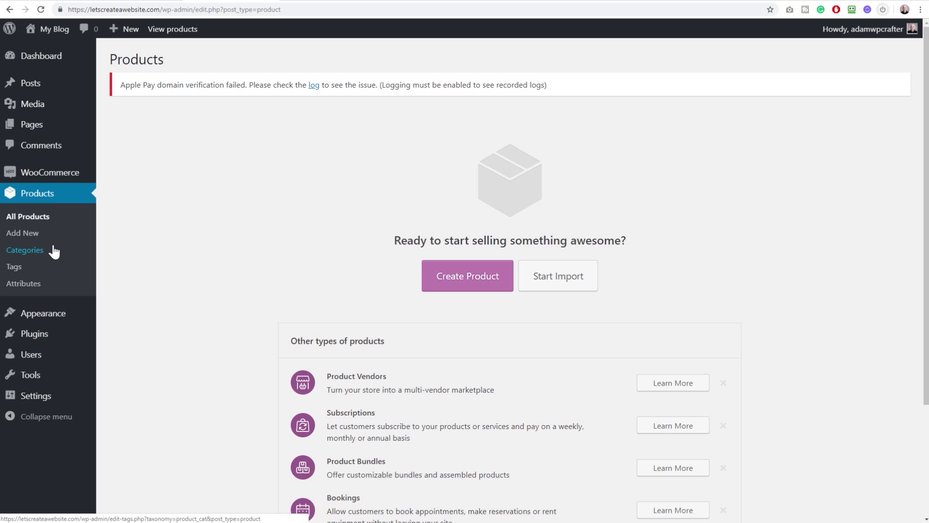
left_click(454, 288)
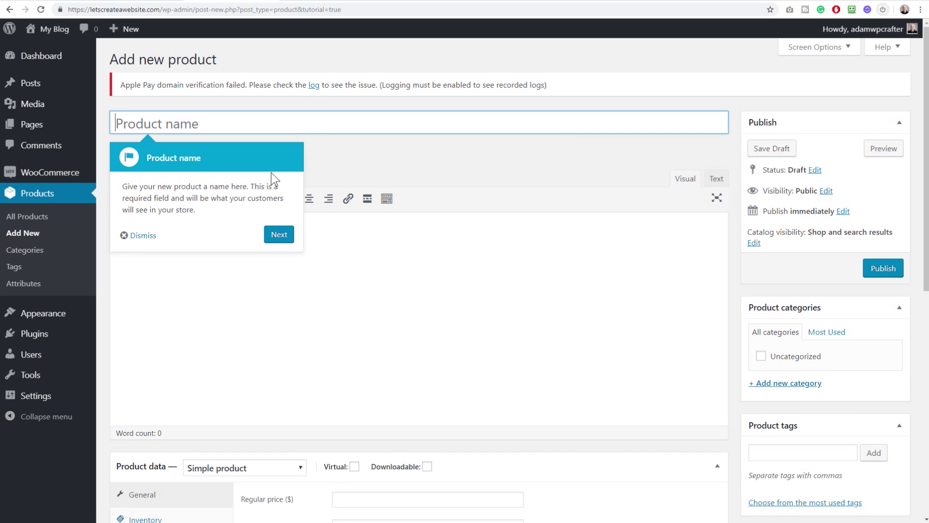
Step through and dismiss the product editor's guided tour
left_click(125, 85)
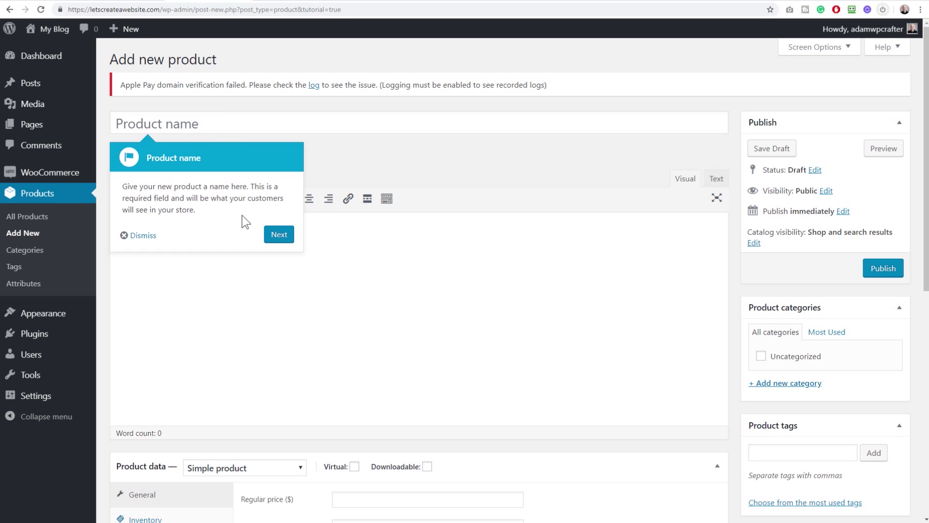
left_click(280, 237)
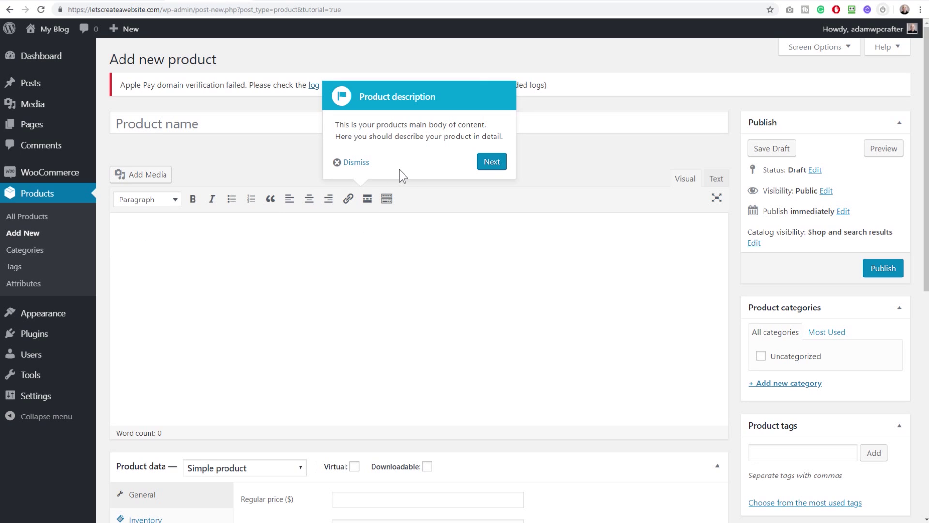
left_click(357, 163)
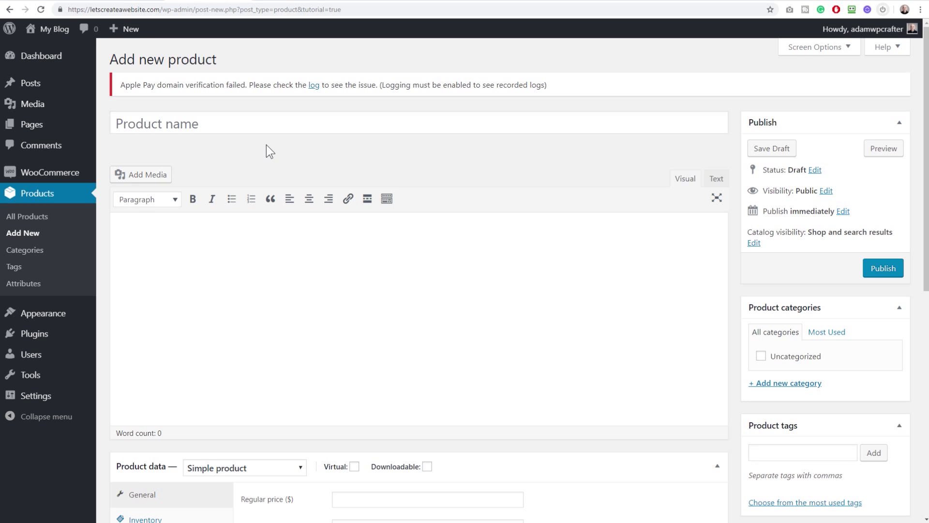
In Product data, keep the product type as Simple product
left_click(214, 124)
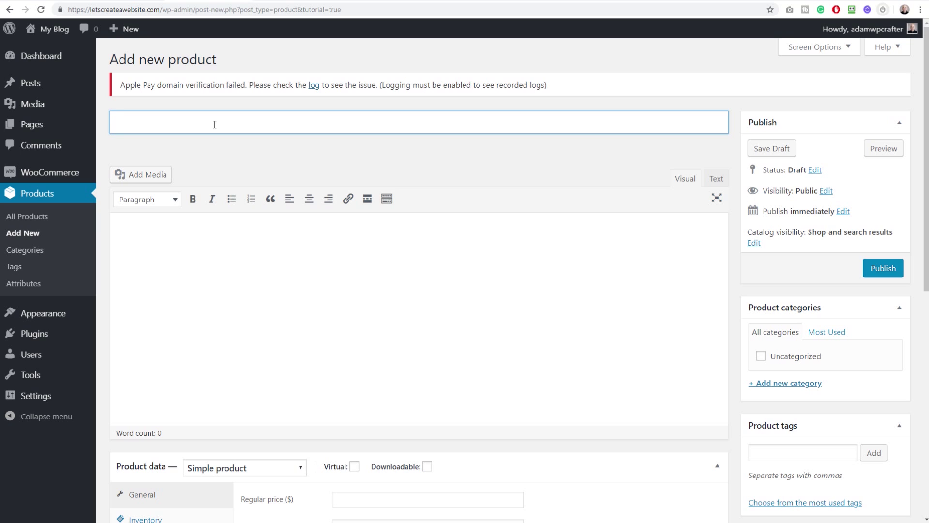
left_click(263, 143)
scroll(286, 136, "down", 7)
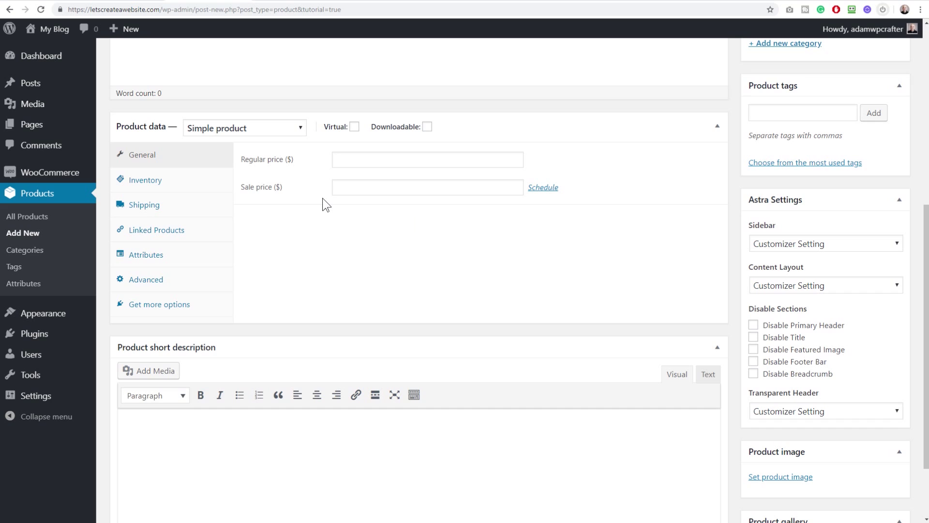
left_click(259, 127)
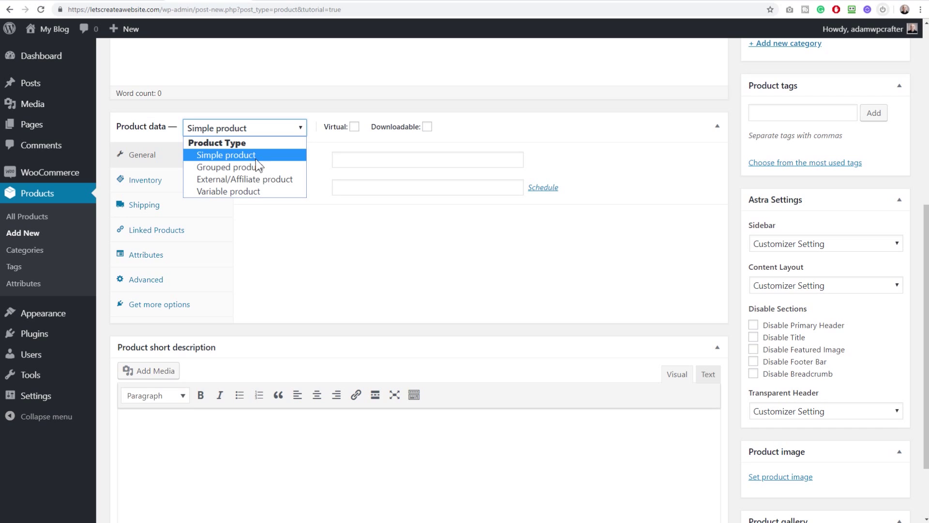
left_click(255, 159)
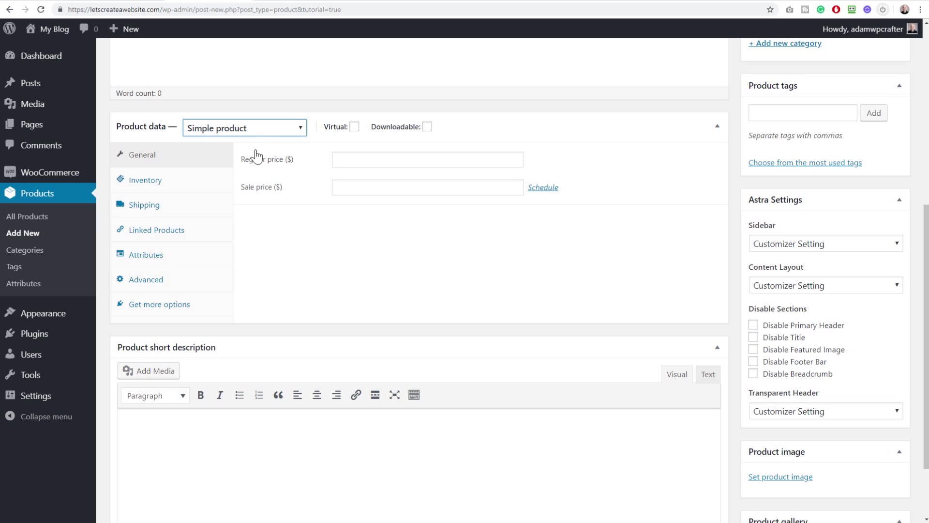
left_click(468, 107)
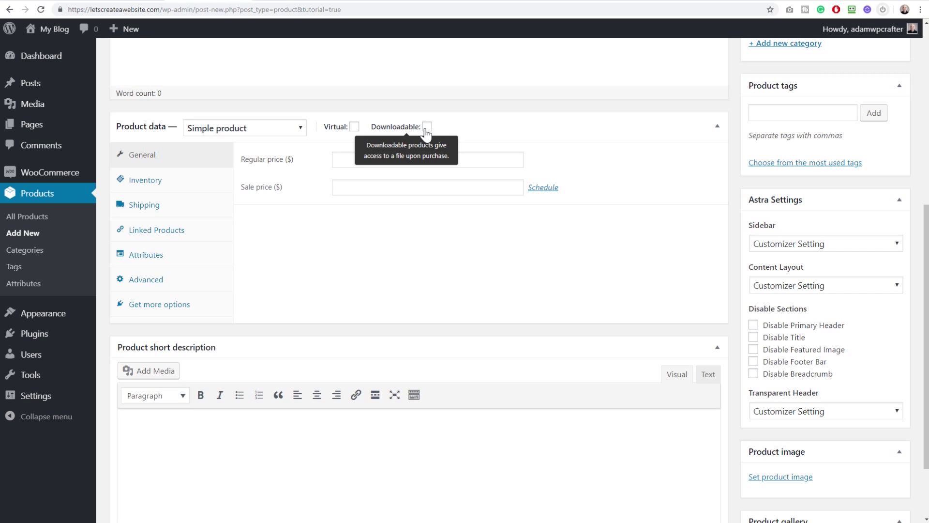
Tick Virtual and leave Downloadable unticked in the Product data box
left_click(354, 126)
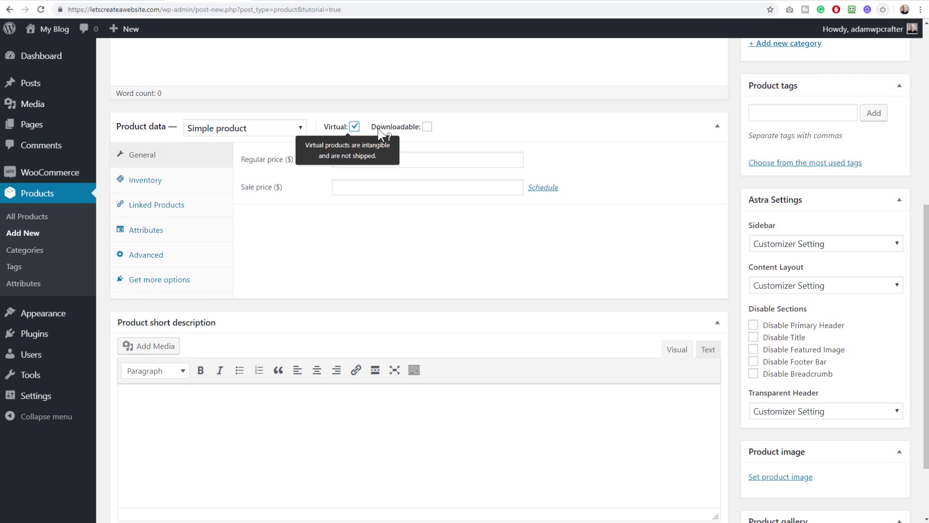
left_click(427, 127)
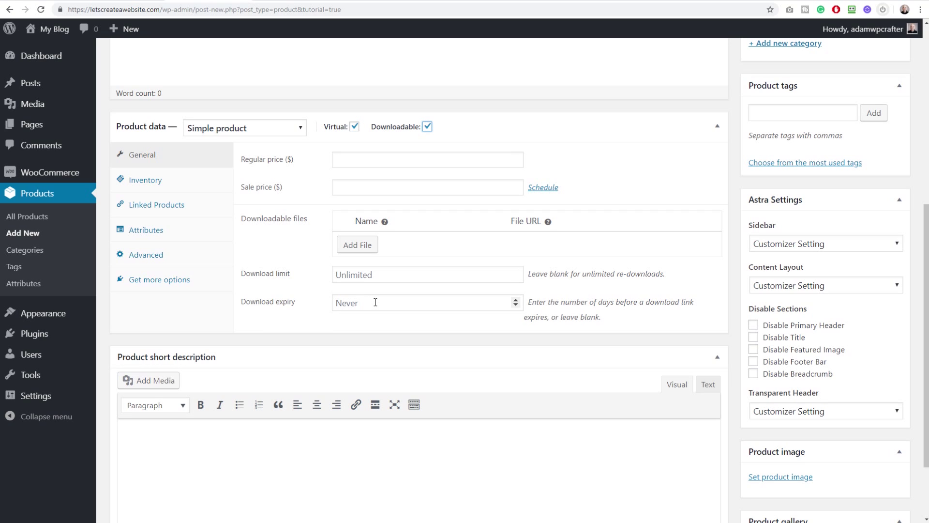
left_click(426, 128)
left_click(355, 127)
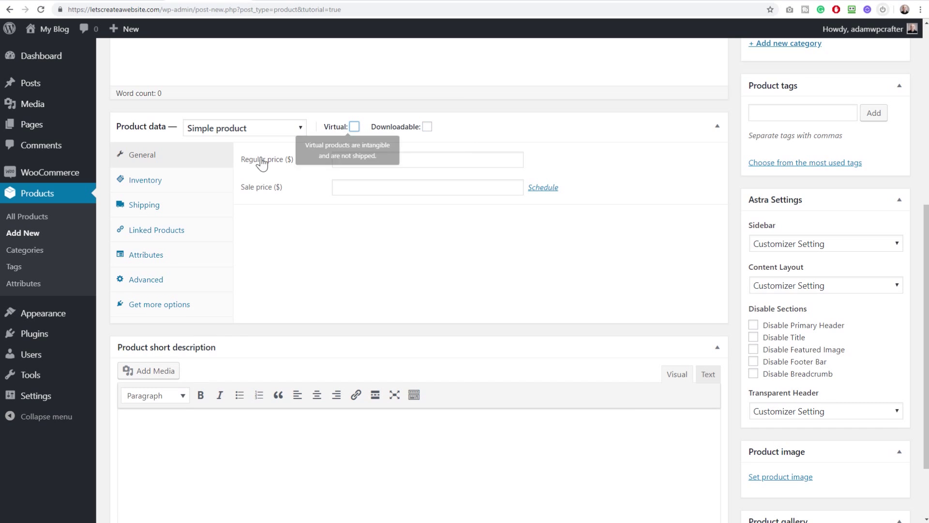
left_click(354, 127)
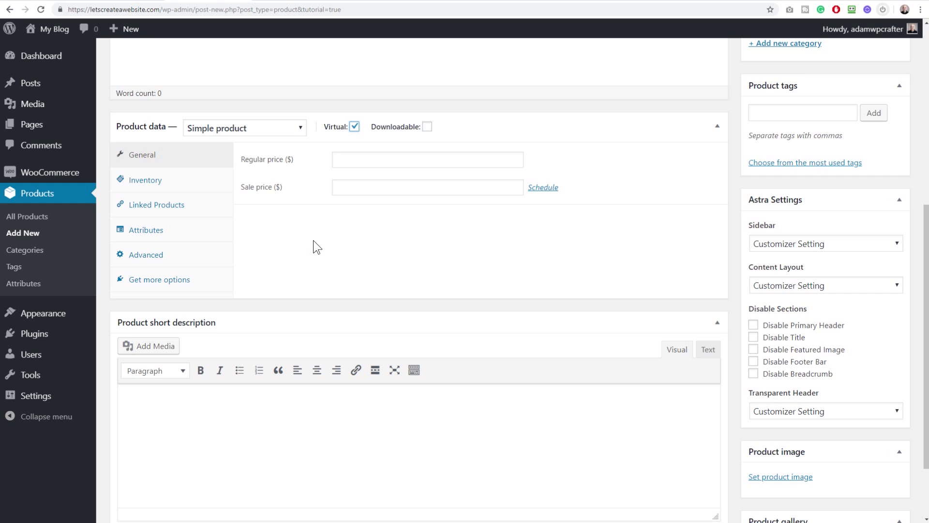
Set the product's regular price to 49.99
scroll(313, 241, "up", 7)
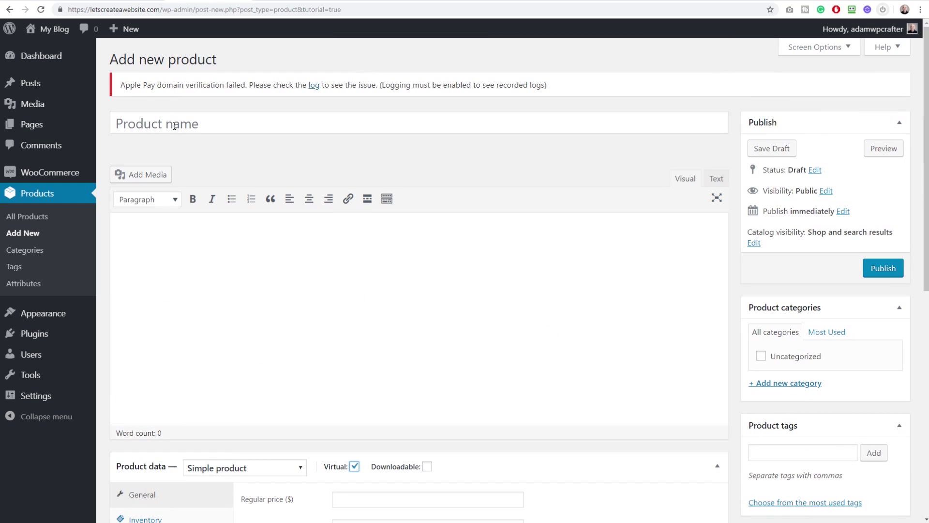
scroll(253, 146, "down", 7)
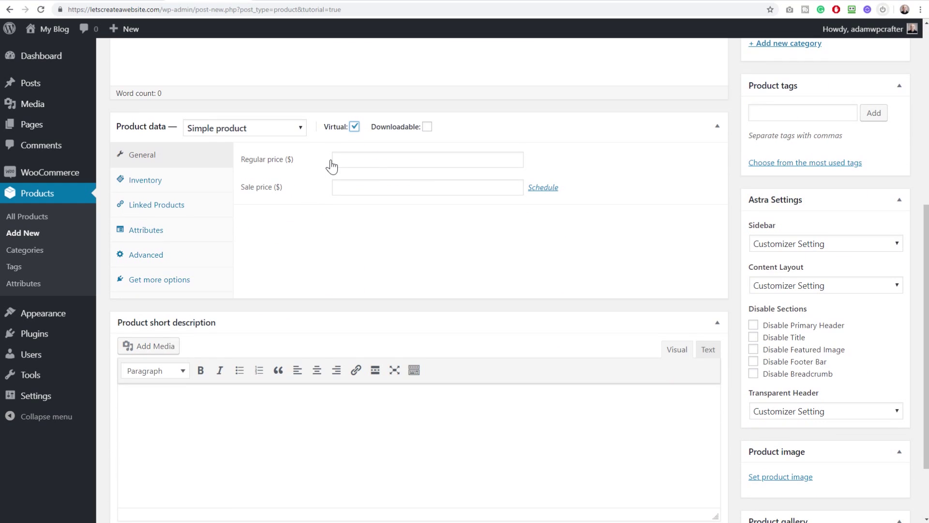
scroll(290, 160, "up", 7)
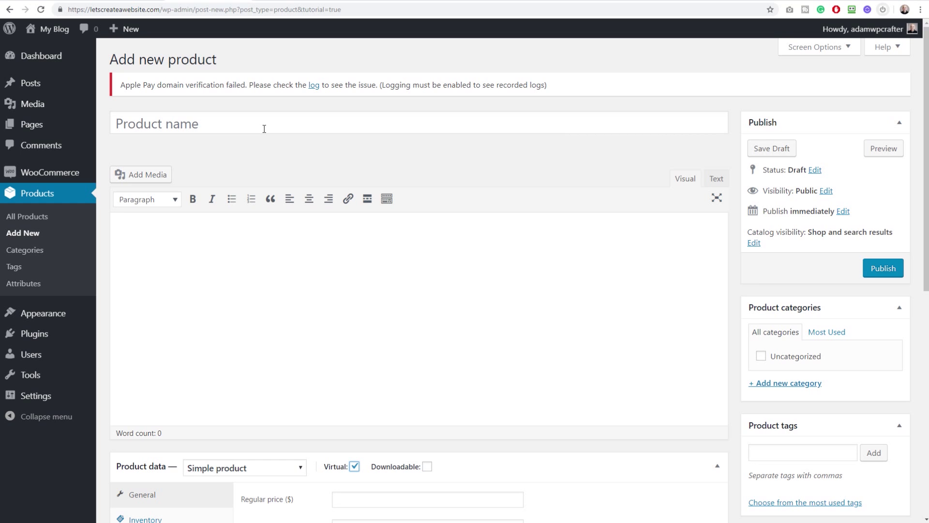
scroll(306, 147, "down", 7)
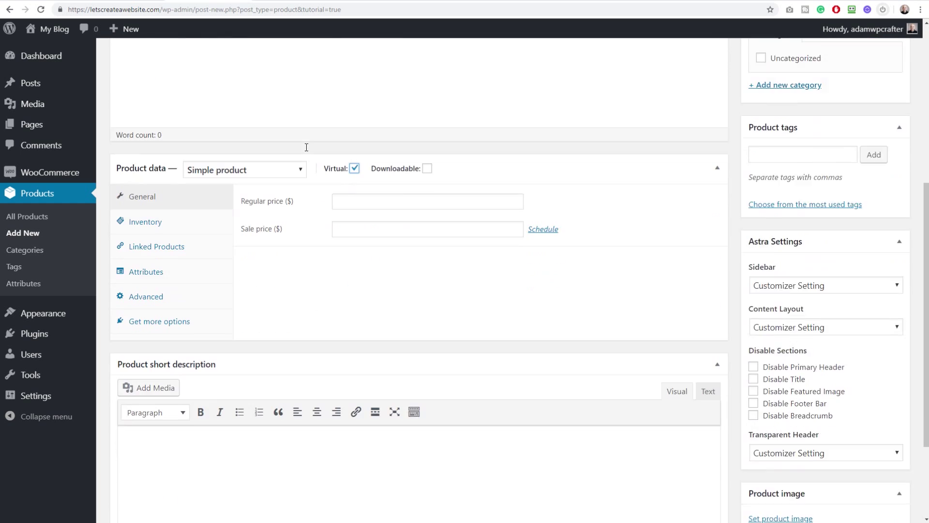
left_click(345, 163)
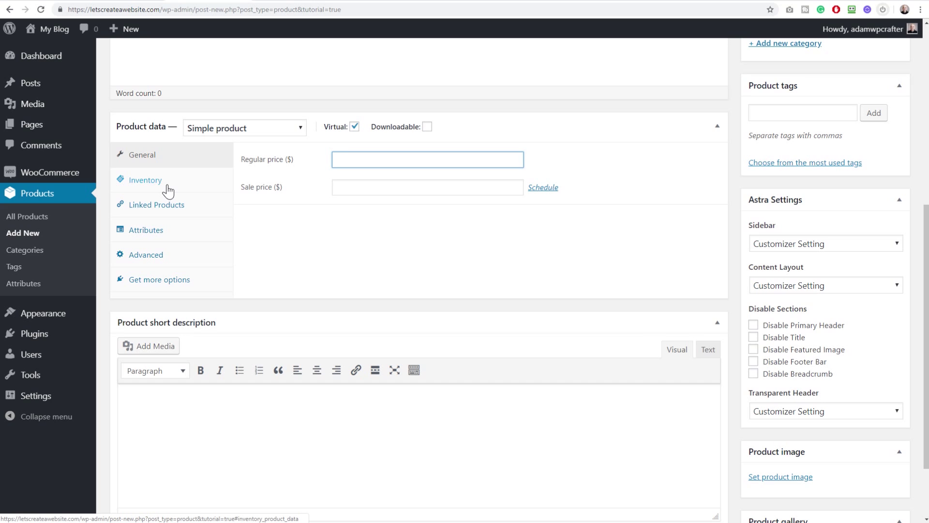
scroll(277, 223, "up", 7)
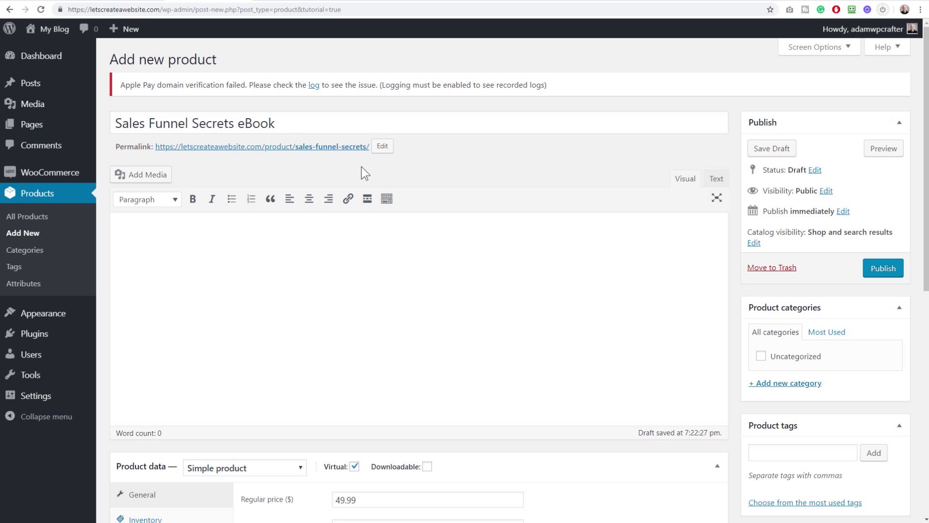
scroll(357, 173, "down", 9)
scroll(347, 119, "up", 3)
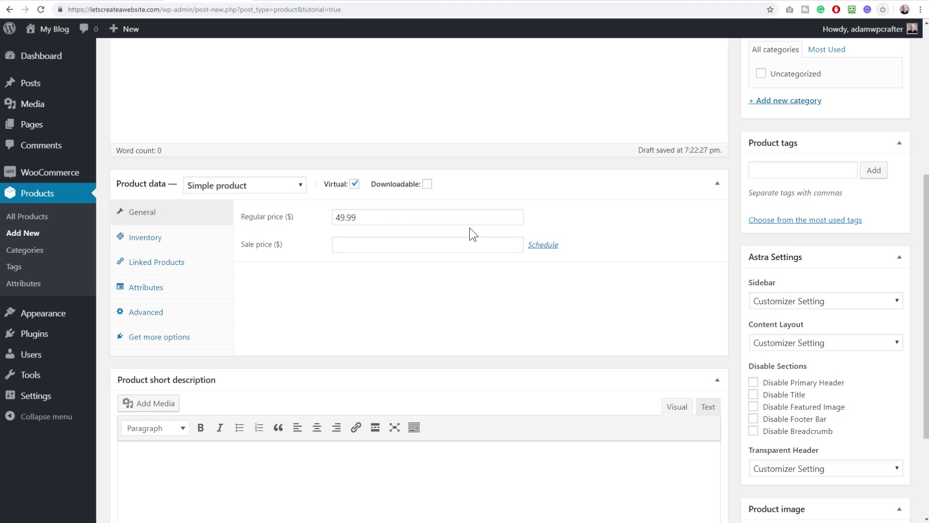
Leave Downloadable unticked and publish the virtual 'Sales Funnel Secrets eBook' product
left_click(427, 184)
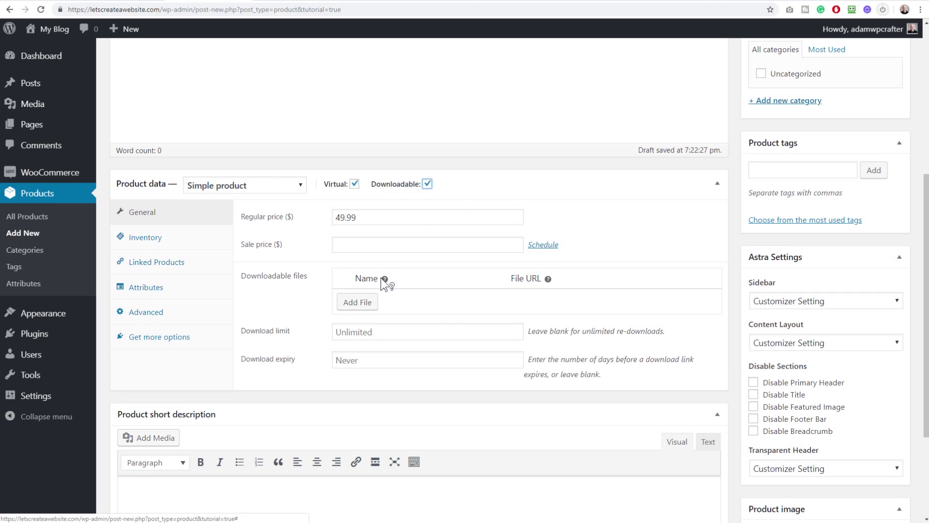
left_click(428, 184)
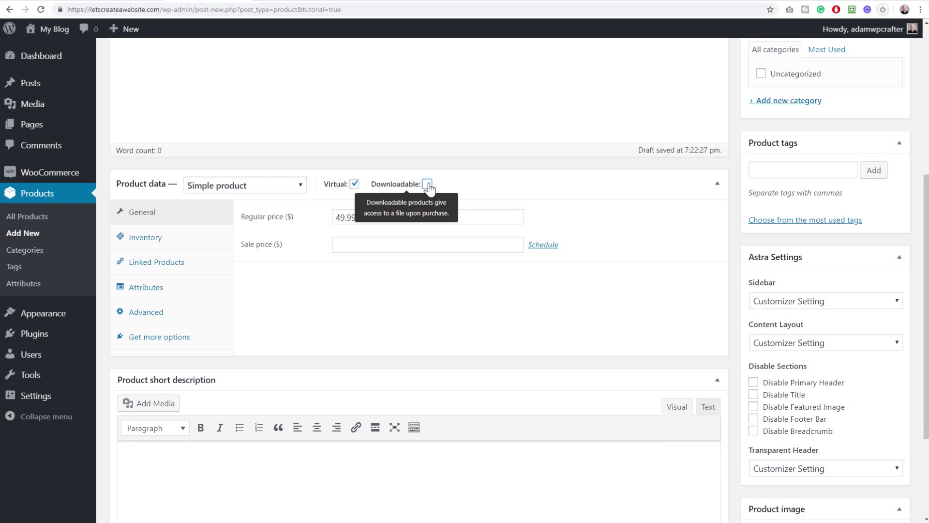
scroll(581, 209, "up", 6)
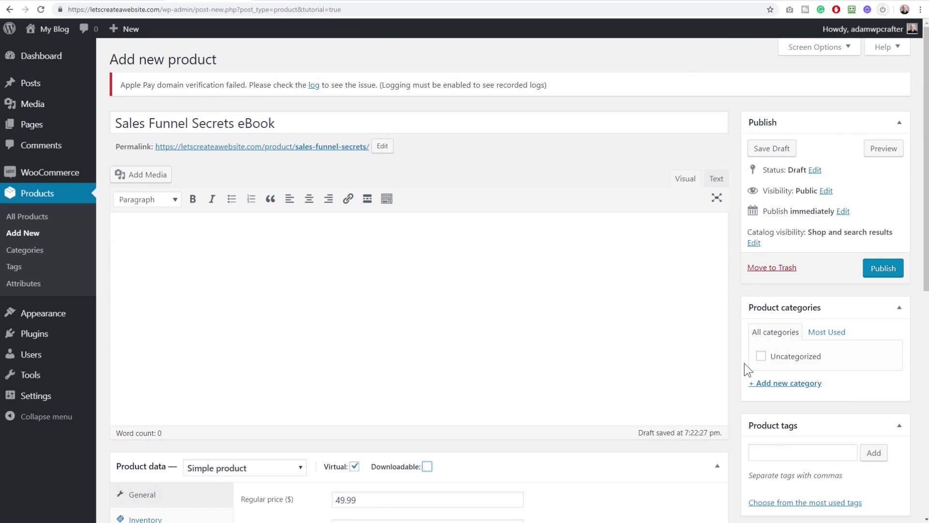
scroll(786, 319, "down", 4)
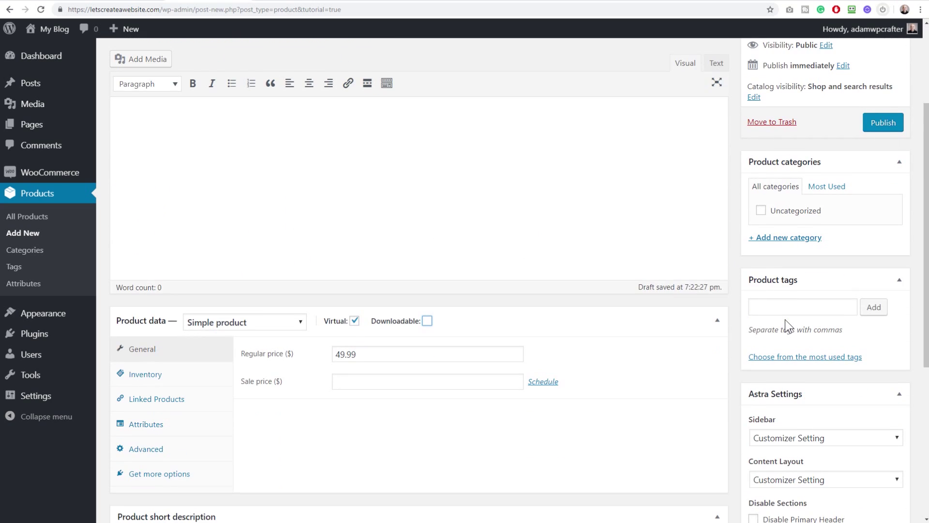
scroll(826, 193, "up", 4)
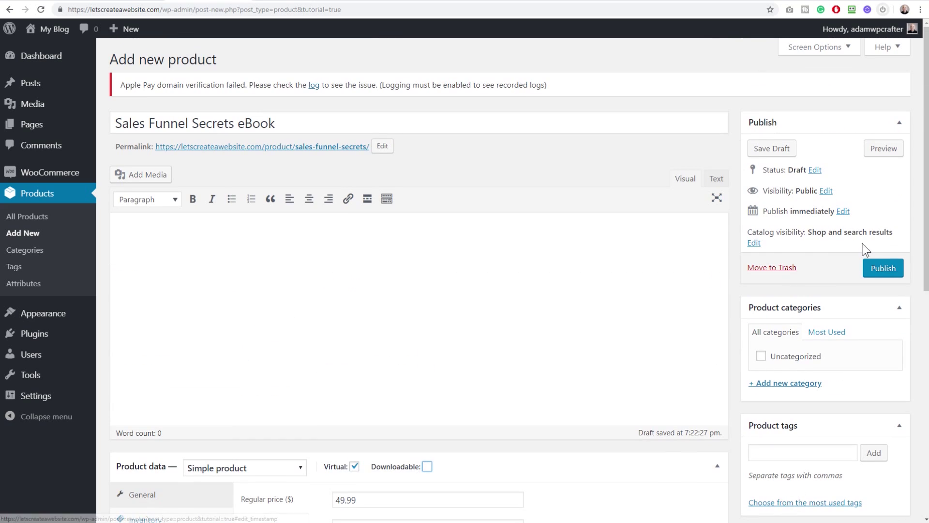
left_click(883, 268)
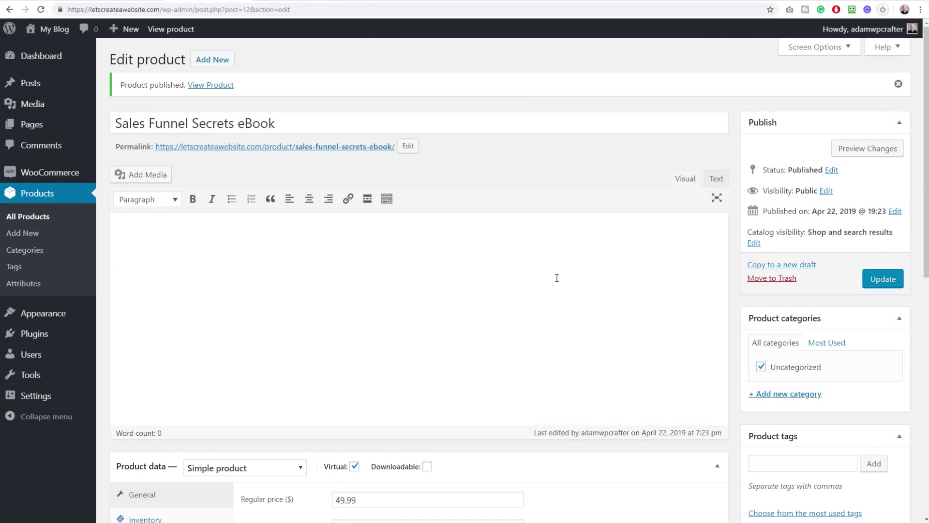
mouse_move(74, 178)
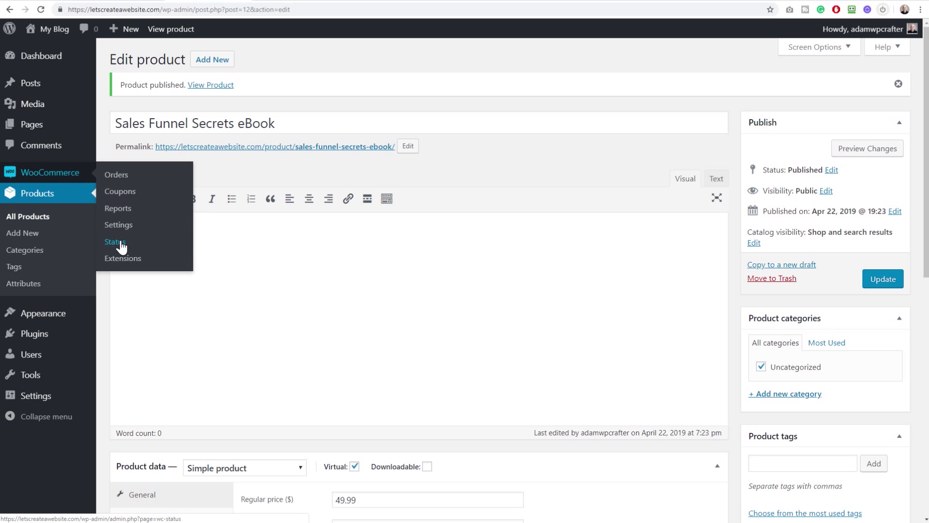
Disable Stripe's Payment Request Buttons and save the Stripe settings
left_click(119, 226)
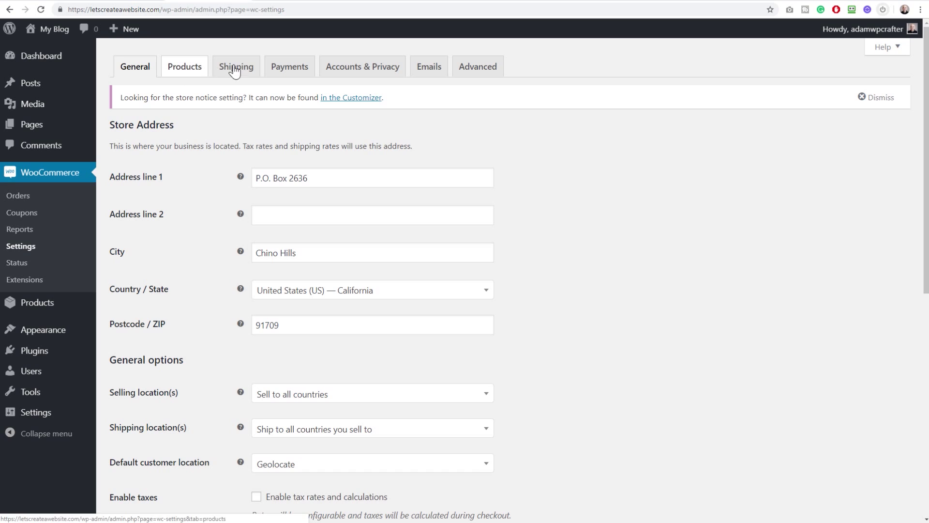
left_click(289, 67)
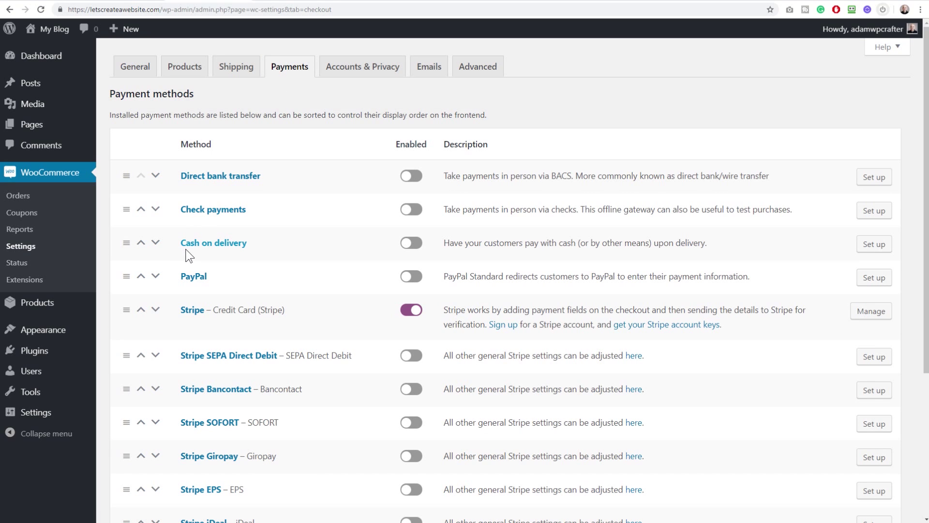
scroll(186, 249, "down", 1)
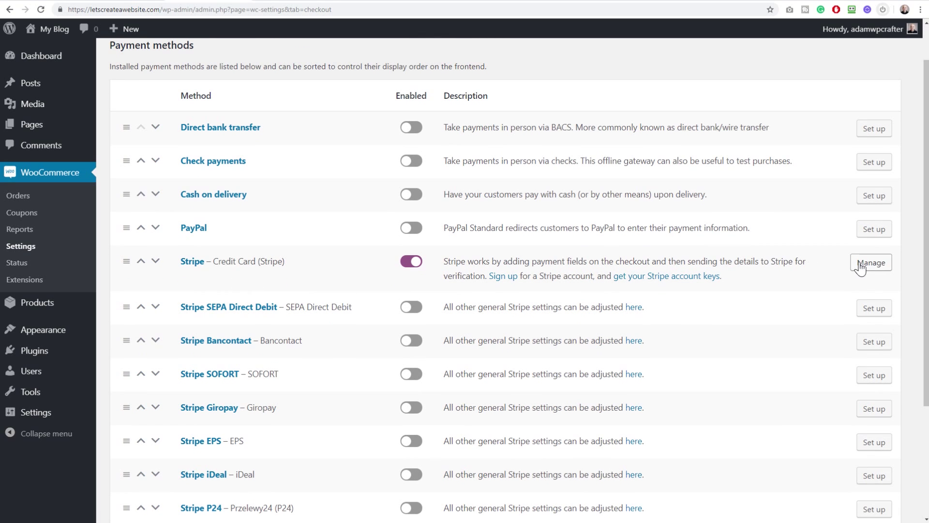
left_click(868, 263)
scroll(248, 246, "down", 7)
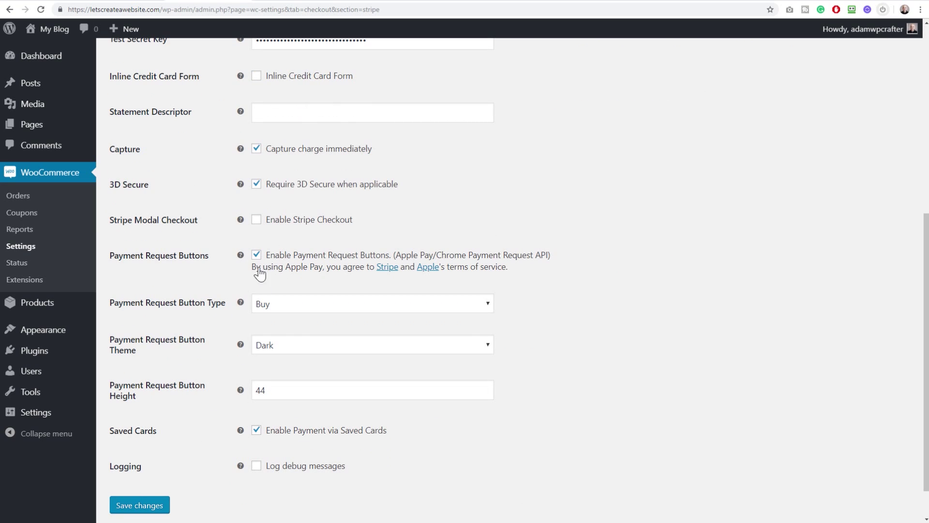
left_click(257, 254)
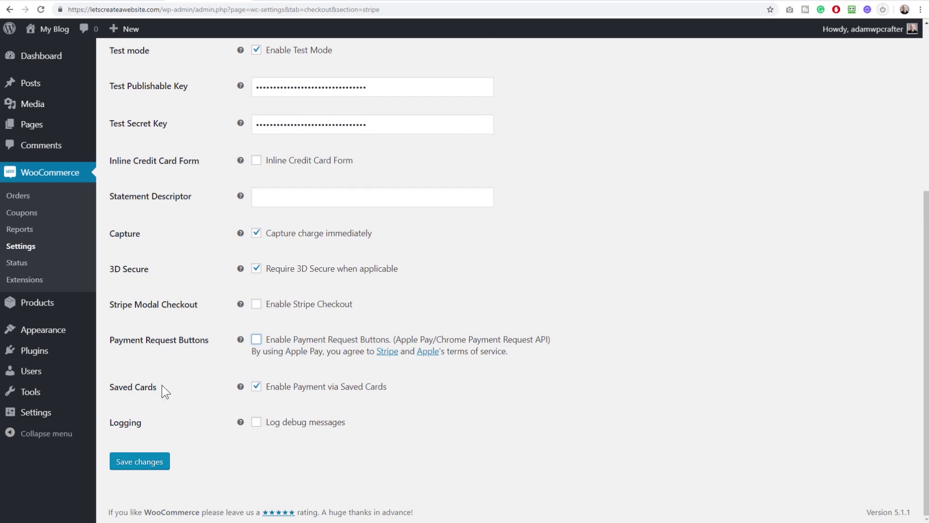
left_click(148, 463)
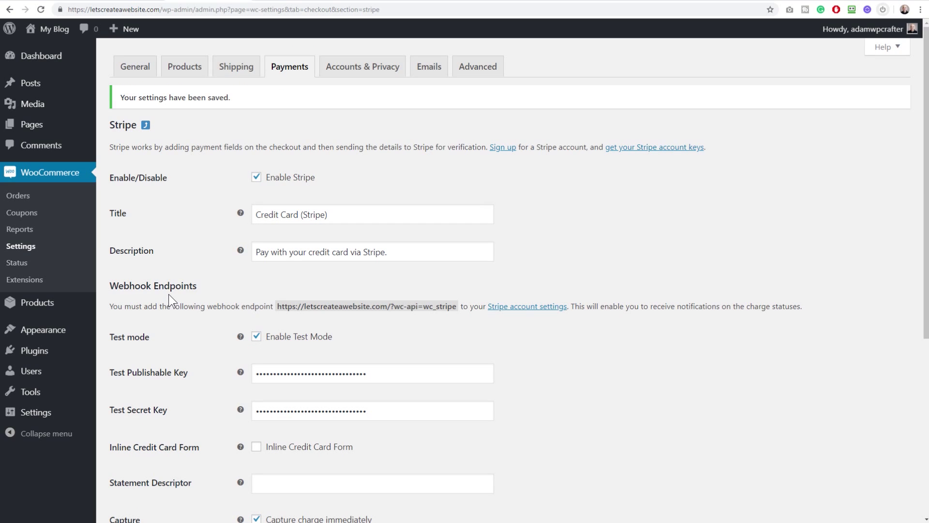
Check the empty WooCommerce Orders list, then go to the Dashboard
left_click(135, 64)
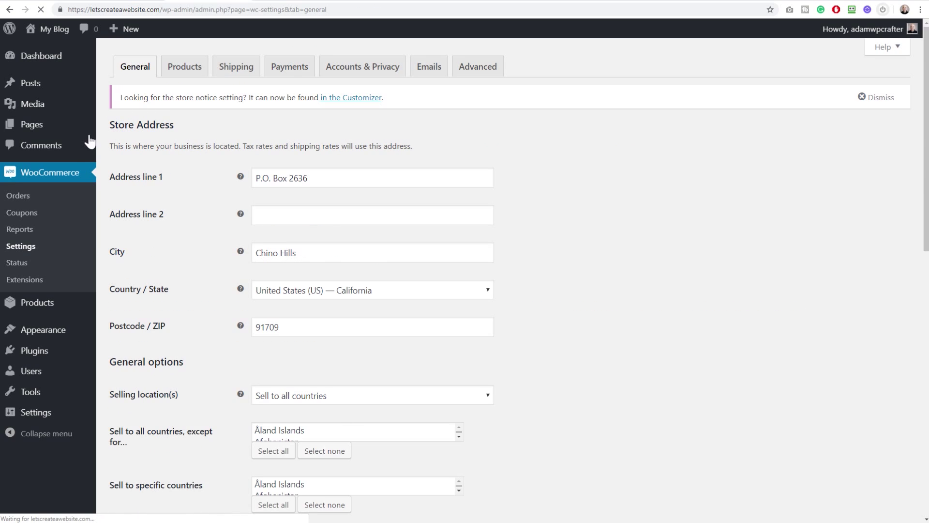
left_click(28, 199)
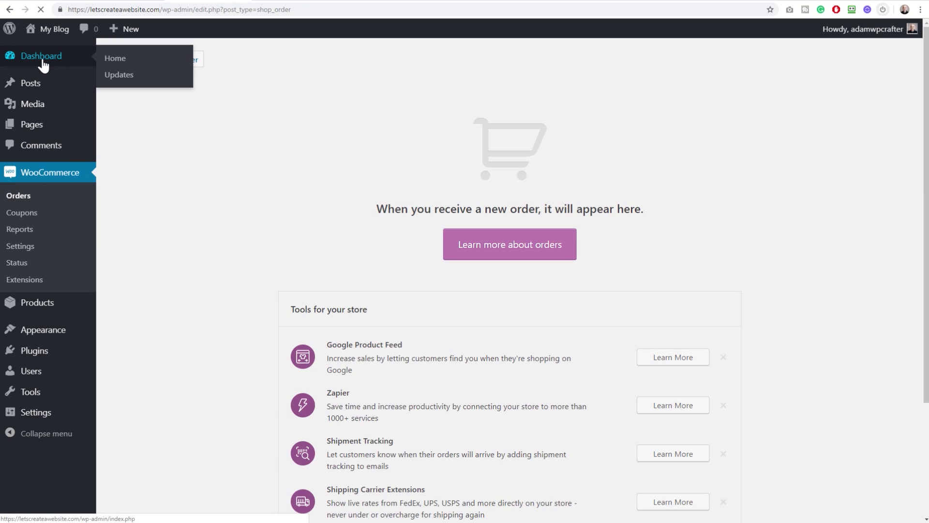
left_click(42, 62)
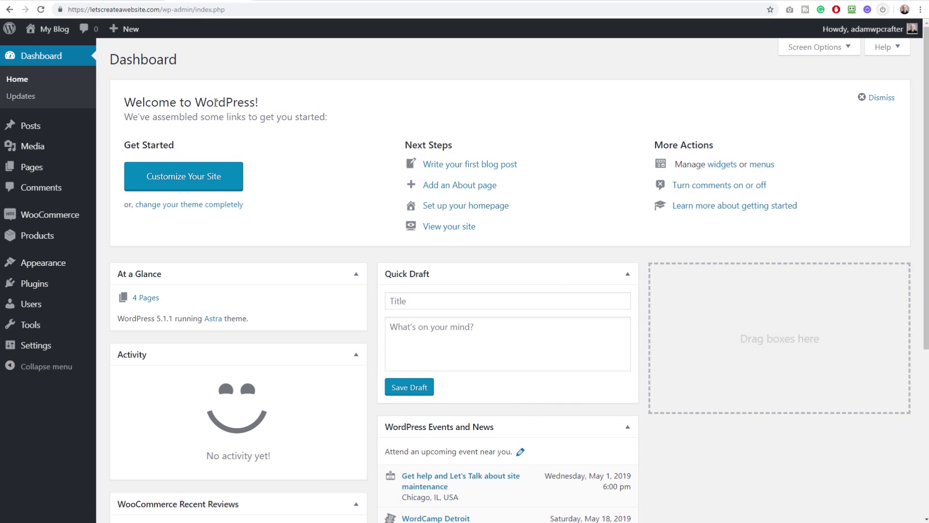
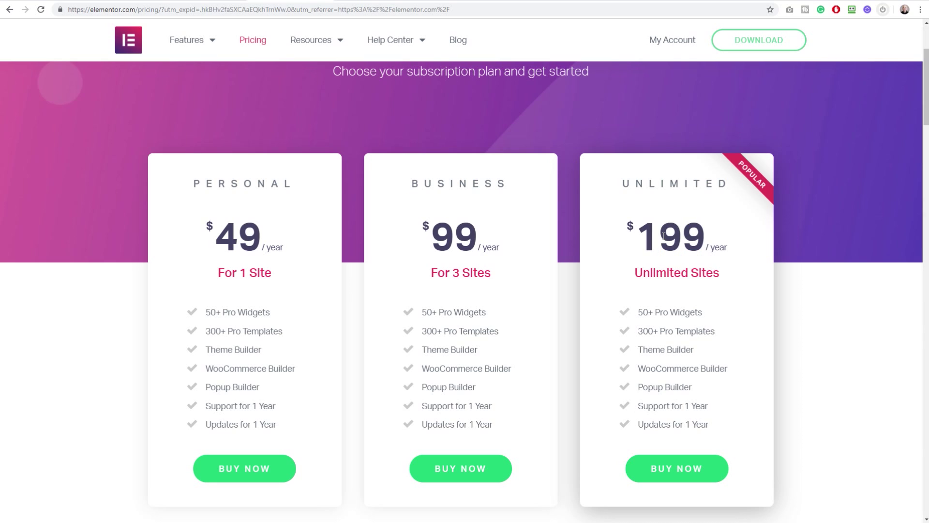
Review the Unlimited plan's price and the Elementor.com account page, then return to the WordPress dashboard tab
left_click_drag(644, 234, 729, 249)
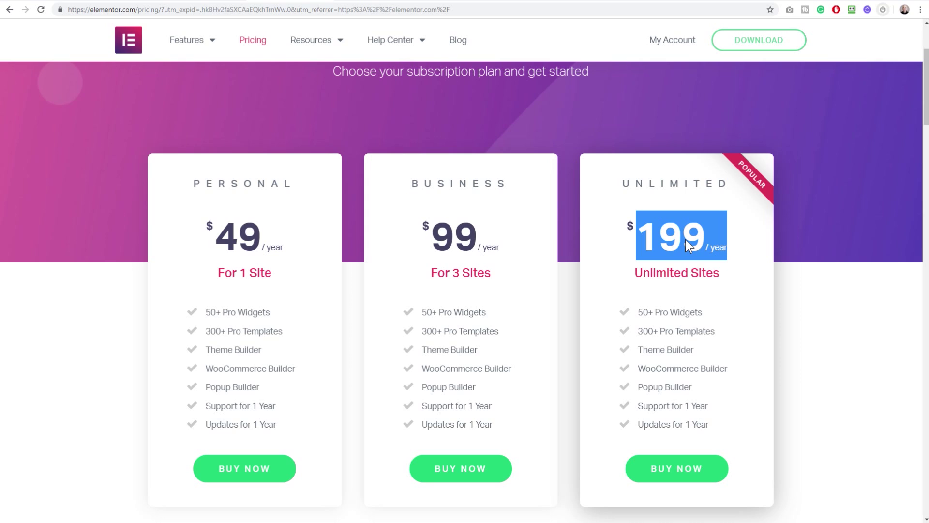
left_click(220, 226)
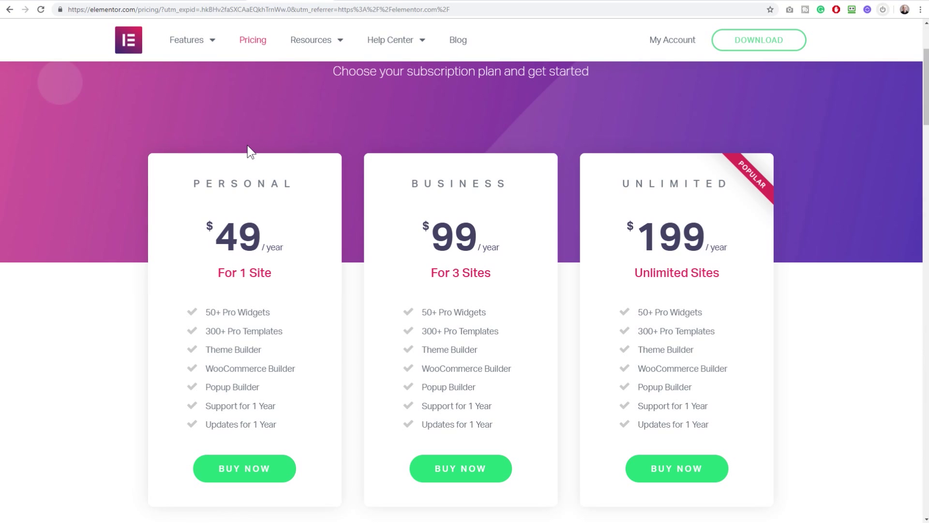
left_click(362, 0)
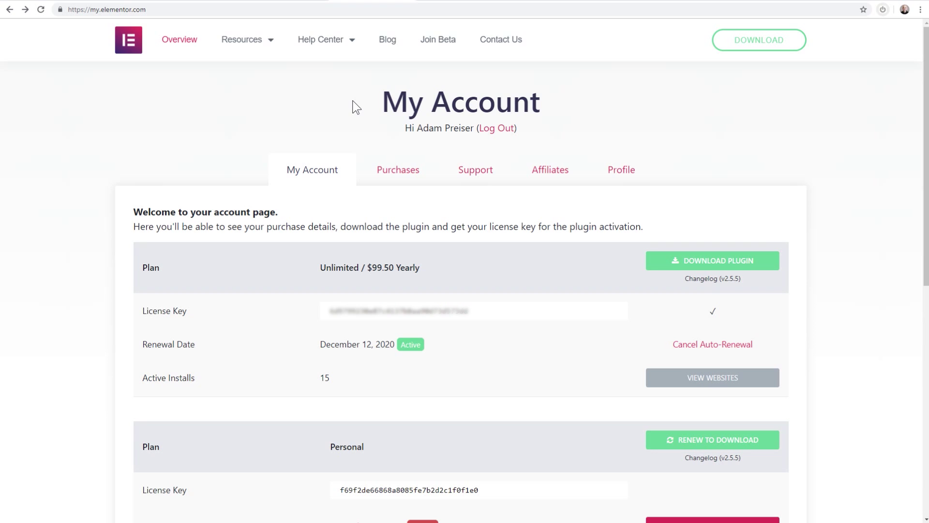
left_click(211, 3)
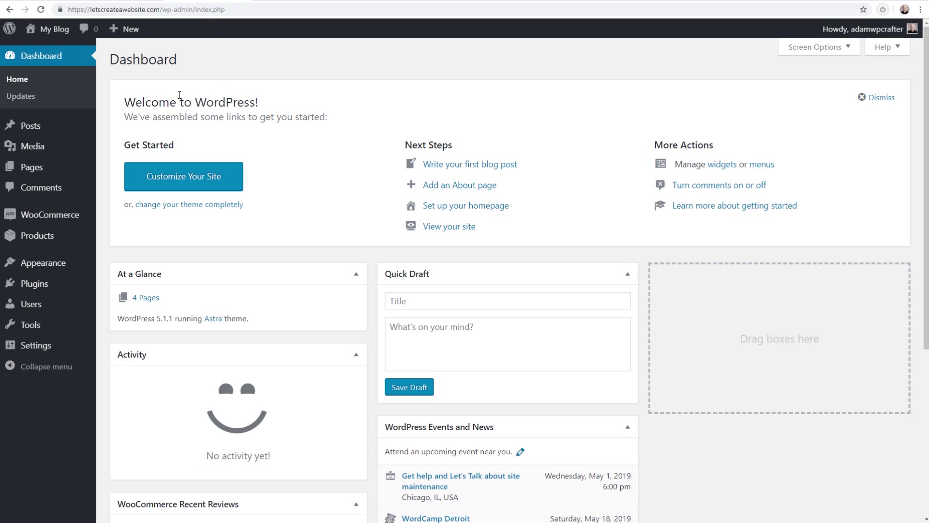
Search plugins for 'elementor', install and activate Elementor Page Builder, and close its welcome screen
mouse_move(52, 287)
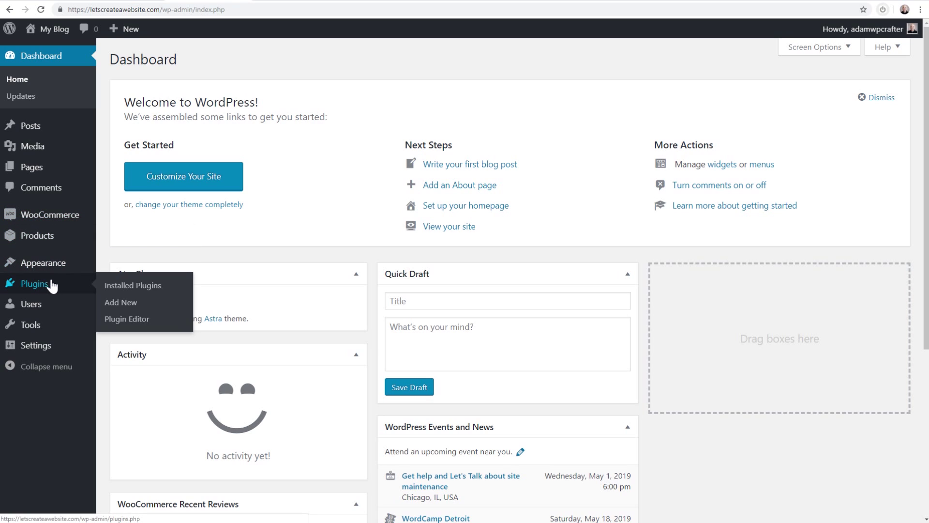
left_click(120, 302)
left_click(760, 92)
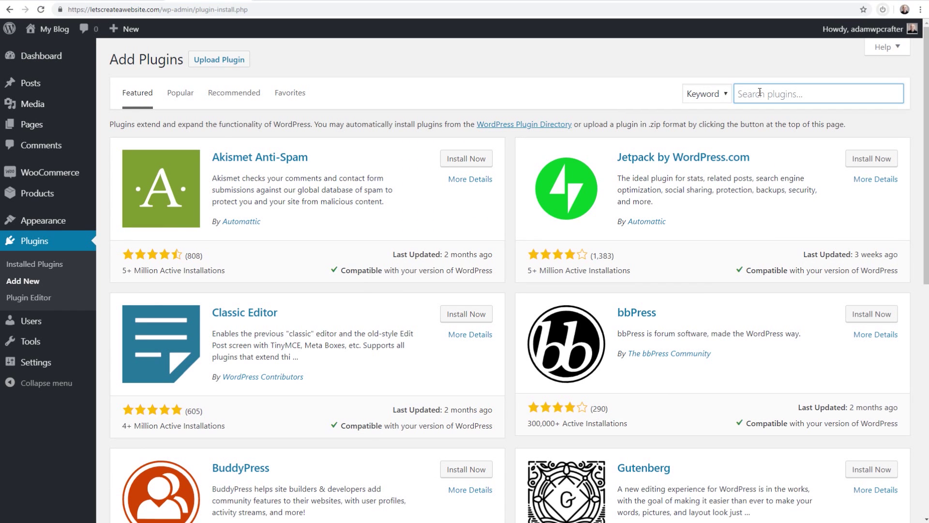
type("elementor")
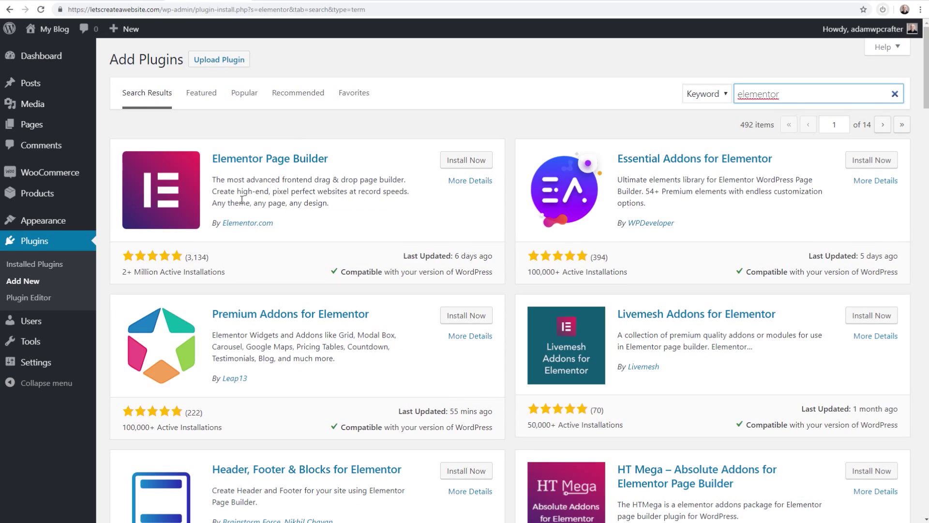
left_click(465, 161)
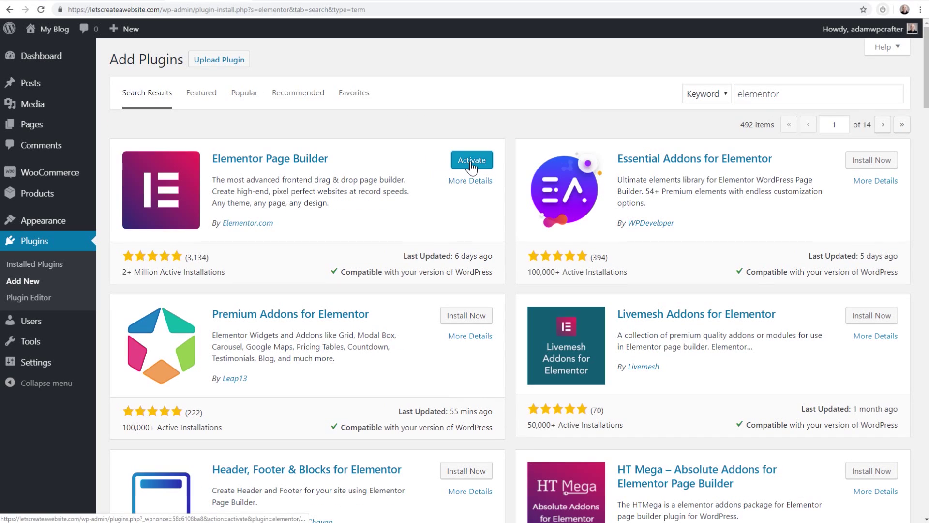
left_click(467, 166)
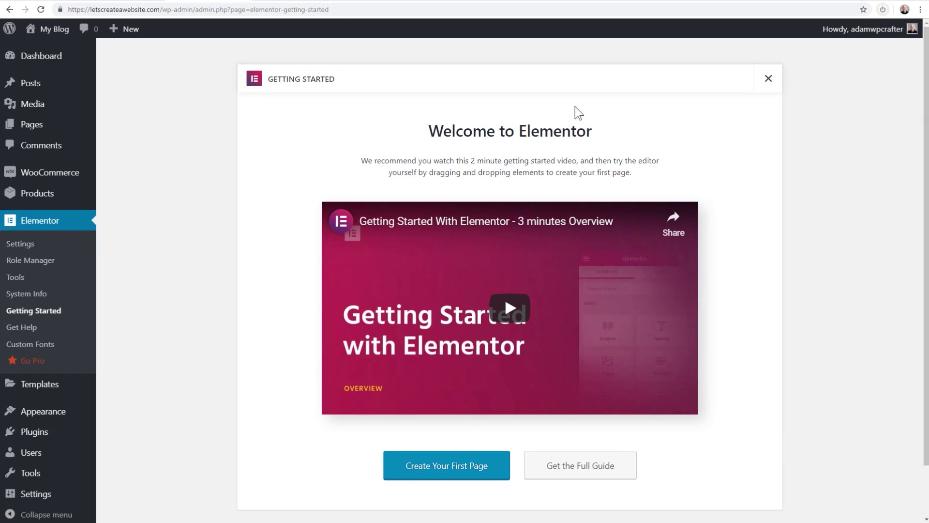
left_click(768, 80)
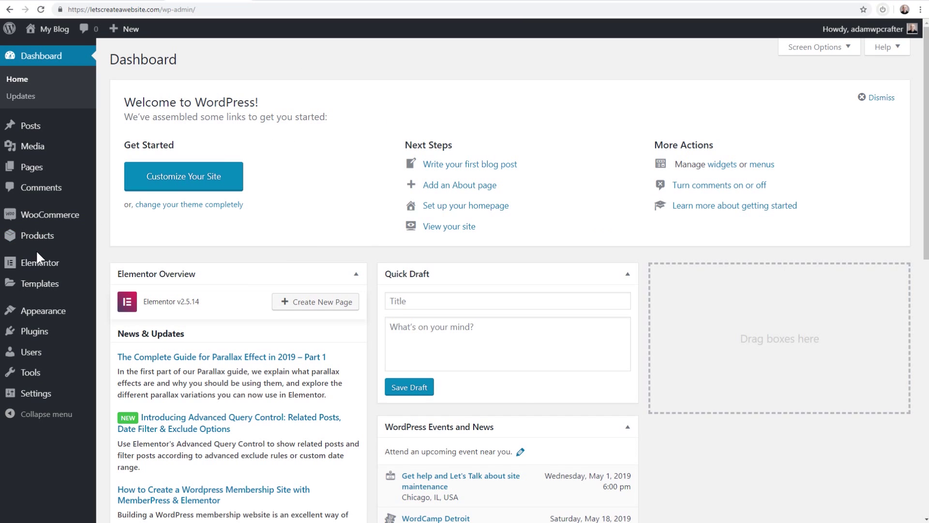
Go to Plugins > Add New and bring up the Upload Plugin zip form
mouse_move(31, 267)
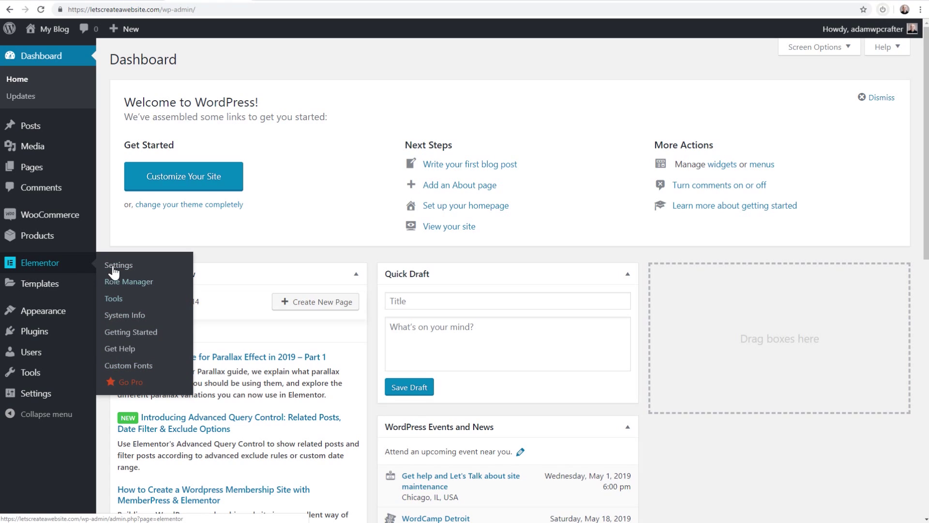
mouse_move(37, 292)
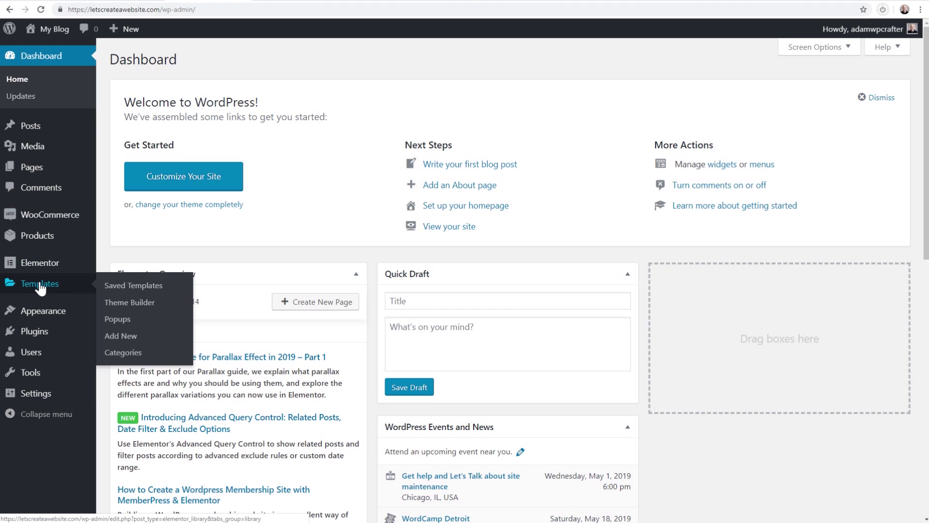
mouse_move(40, 312)
mouse_move(33, 331)
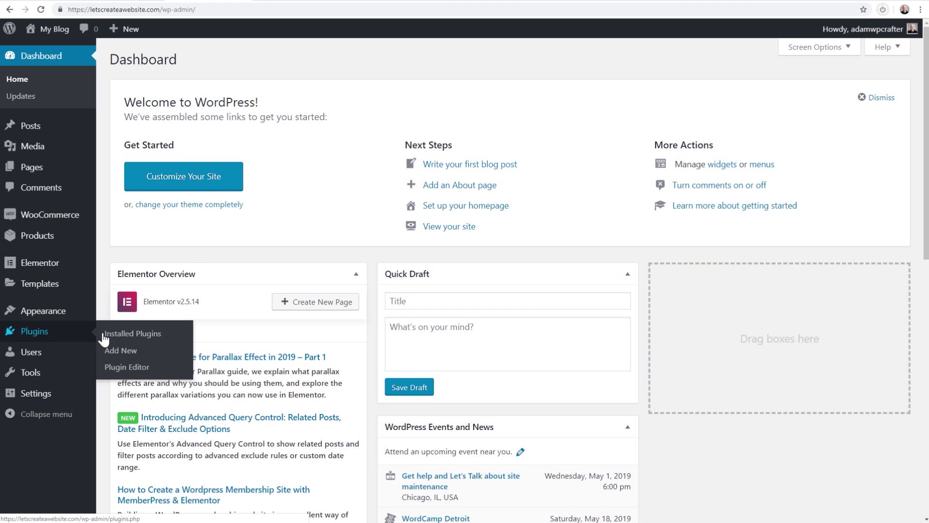
left_click(120, 350)
left_click(190, 64)
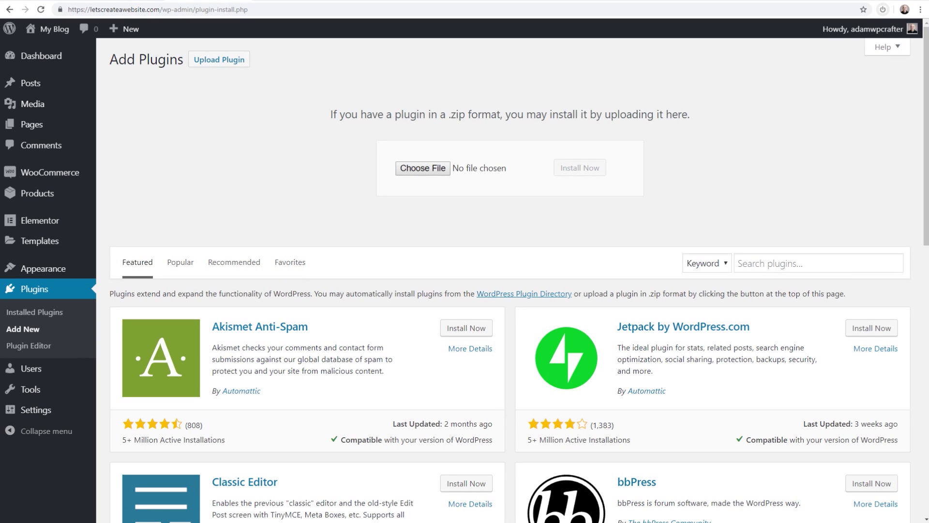
Upload elementor-pro-2.5.3.zip, install it and activate the Elementor Pro plugin
left_click_drag(928, 198, 484, 167)
left_click(579, 169)
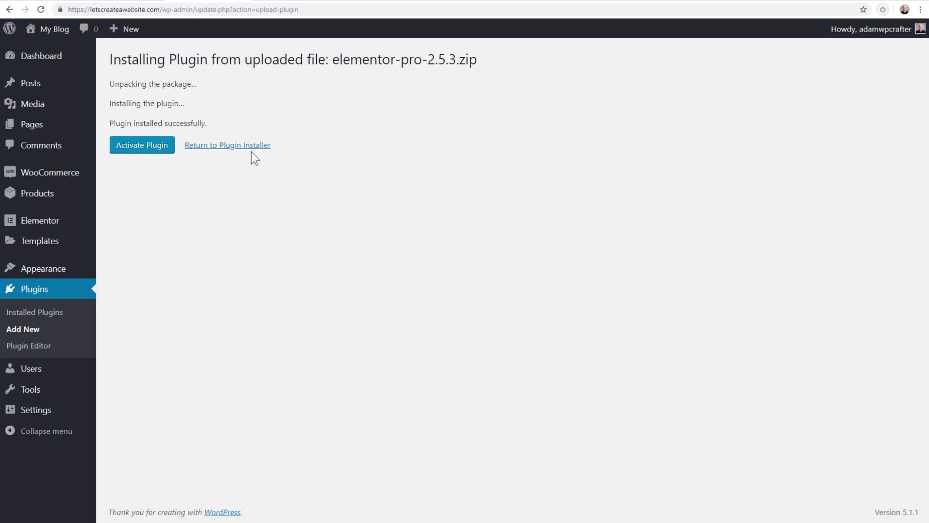
left_click(151, 153)
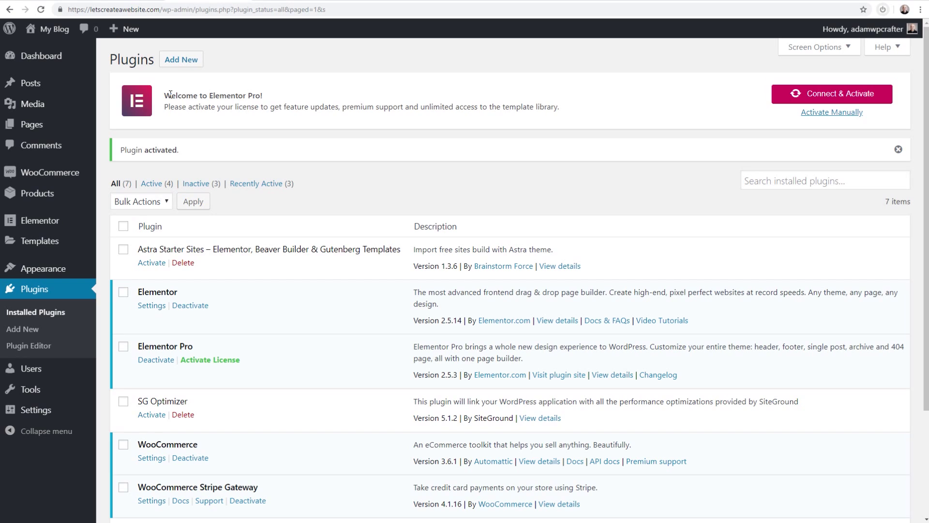
left_click_drag(164, 95, 248, 95)
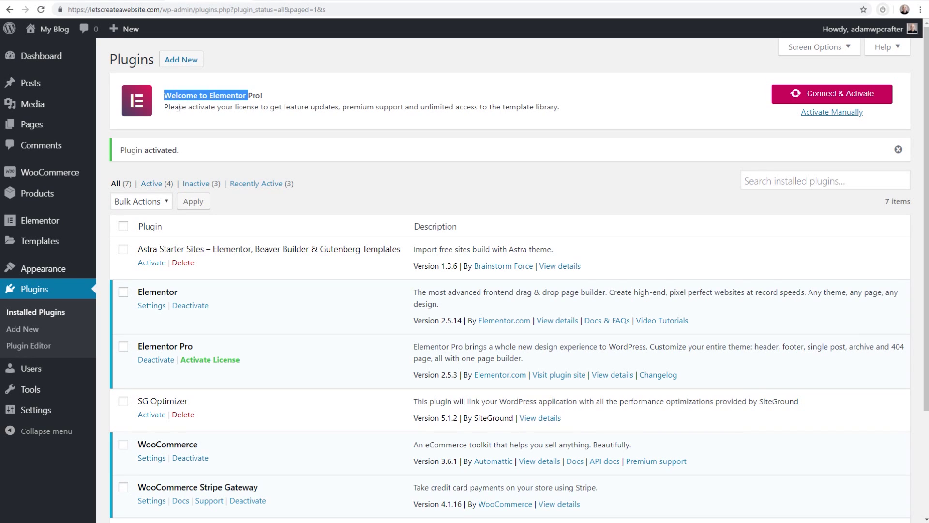
left_click_drag(164, 106, 559, 106)
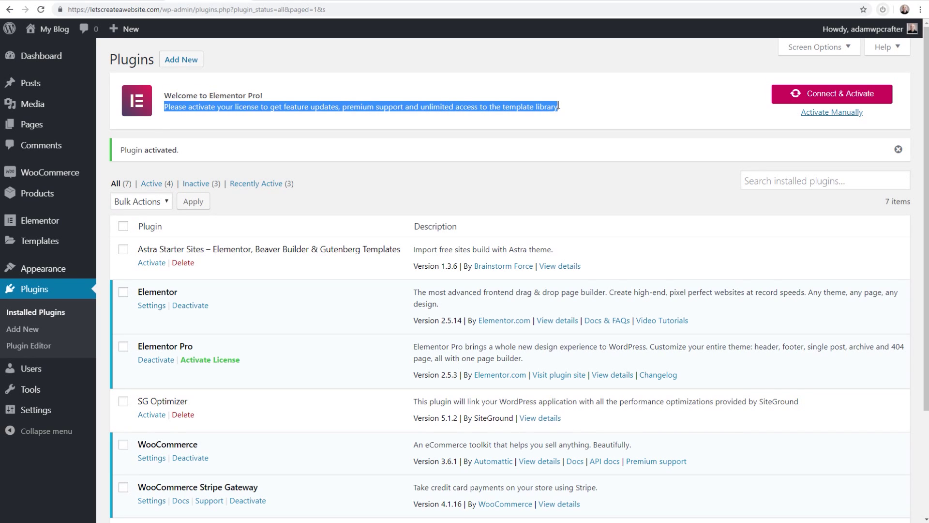
Activate the Elementor Pro licence manually with the licence key, then go to Elementor Settings
left_click(819, 115)
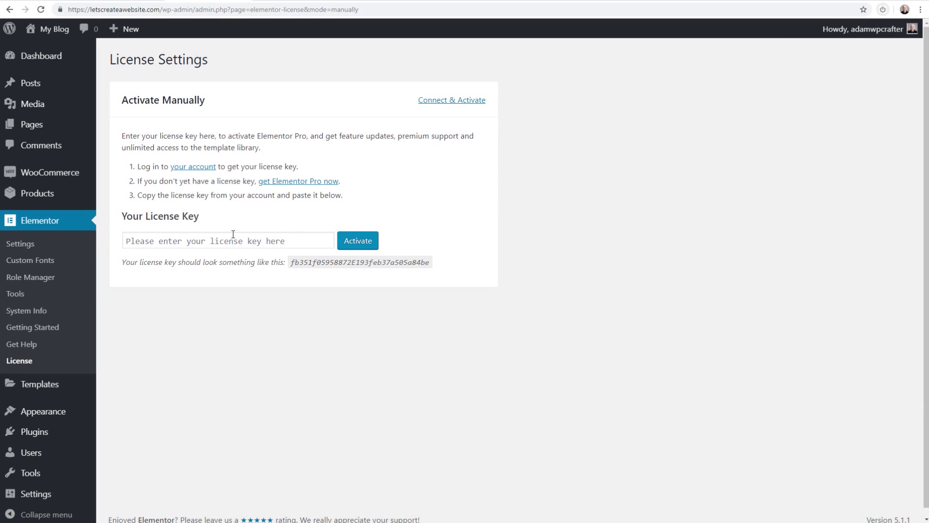
left_click(180, 242)
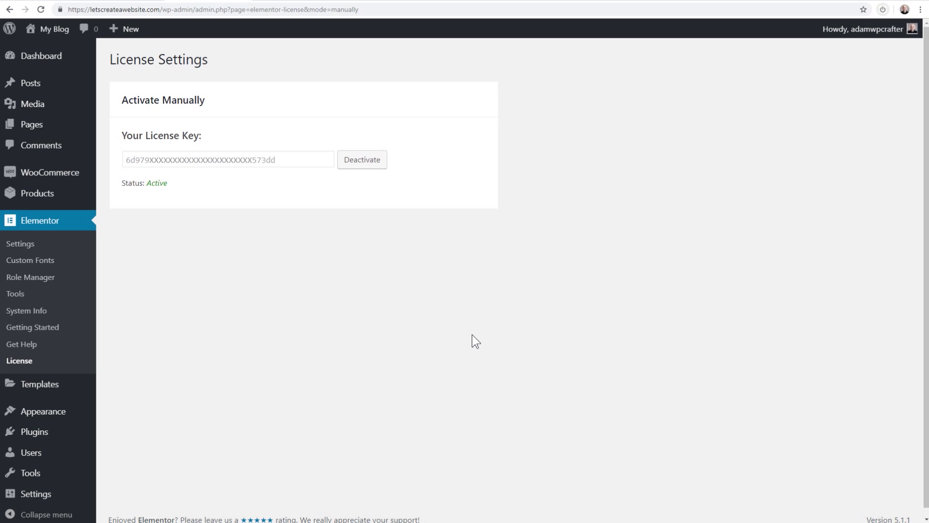
left_click(46, 250)
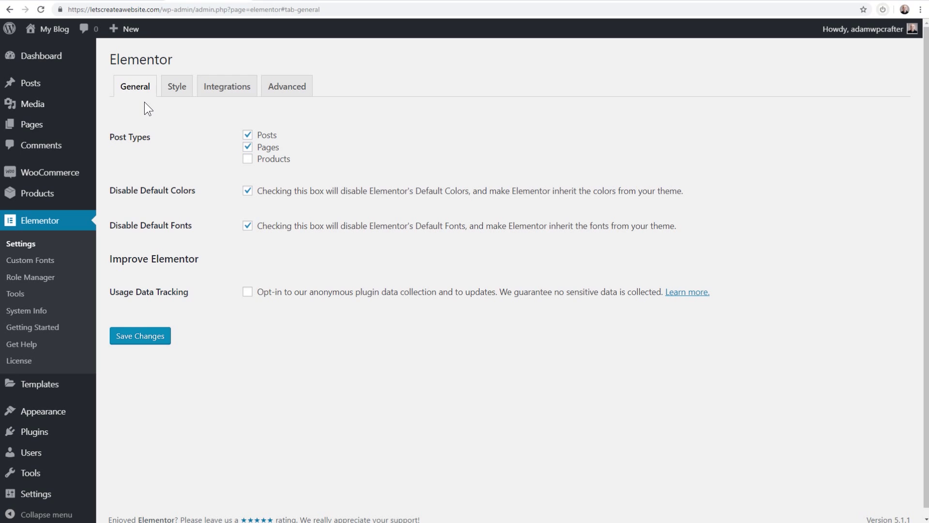
Look through Elementor's Integrations settings, including the MailChimp section
left_click(219, 95)
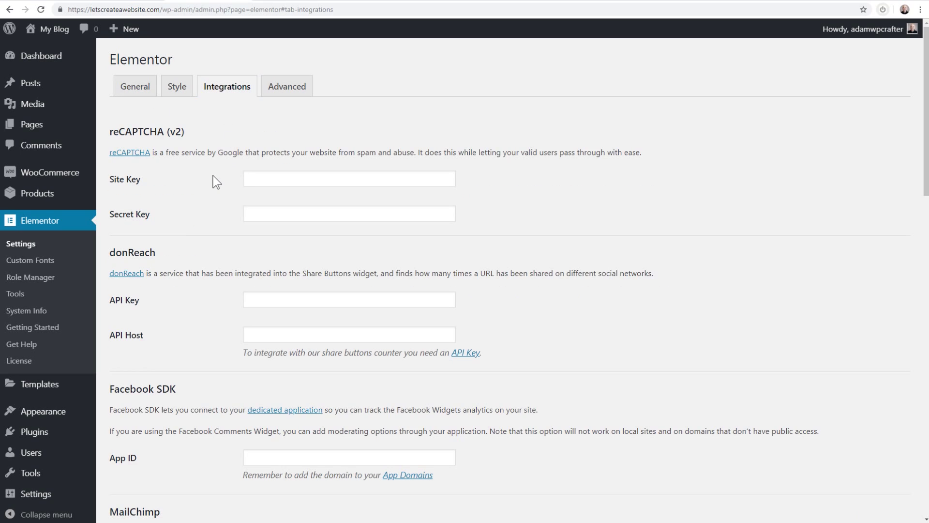
scroll(213, 181, "down", 4)
scroll(213, 176, "down", 5)
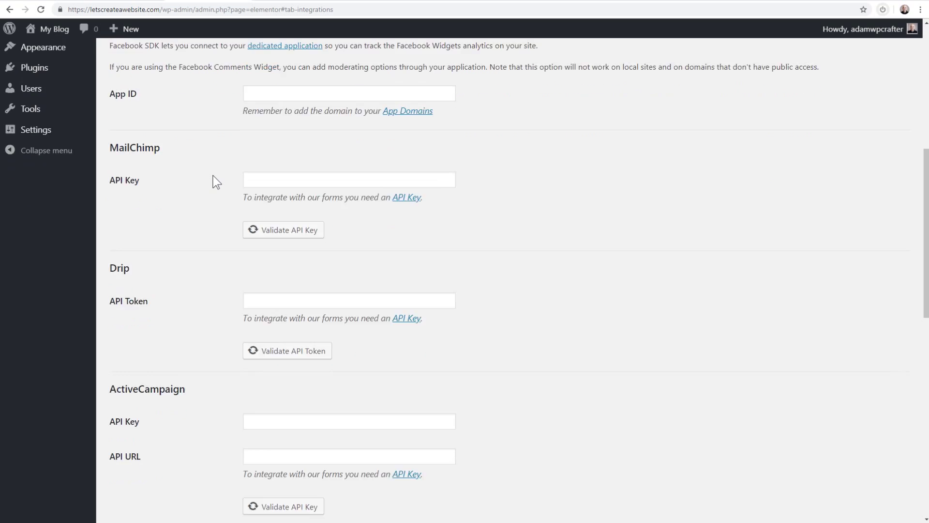
left_click_drag(163, 76, 119, 76)
left_click_drag(154, 196, 110, 196)
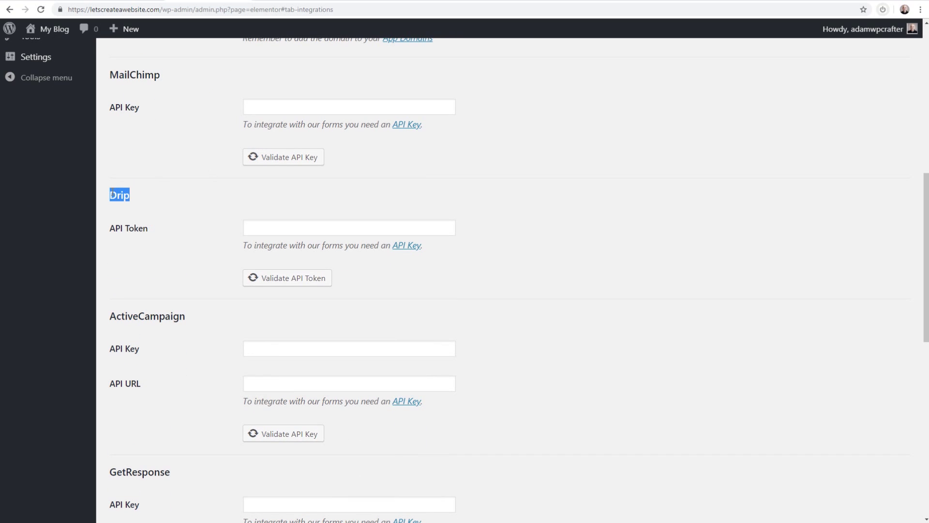
scroll(182, 218, "down", 8)
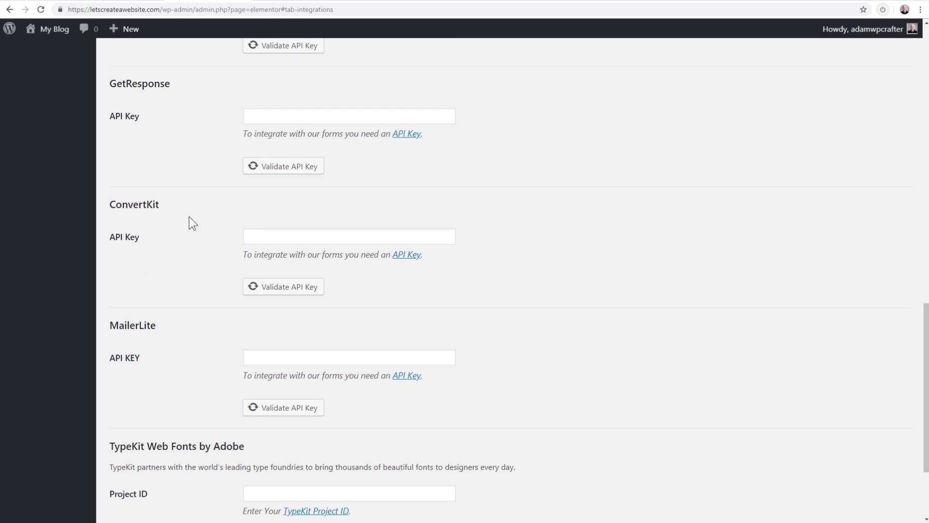
scroll(189, 216, "down", 3)
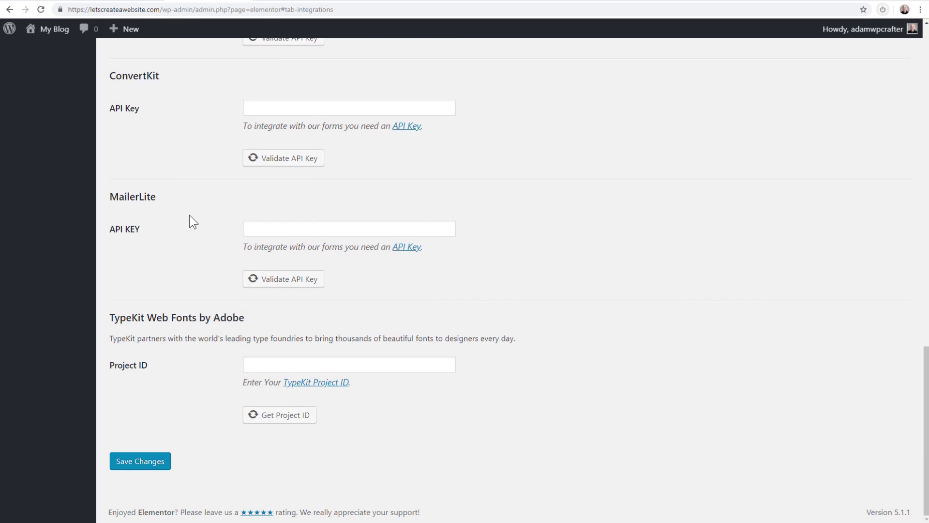
scroll(189, 215, "up", 7)
scroll(190, 218, "down", 7)
scroll(190, 214, "up", 19)
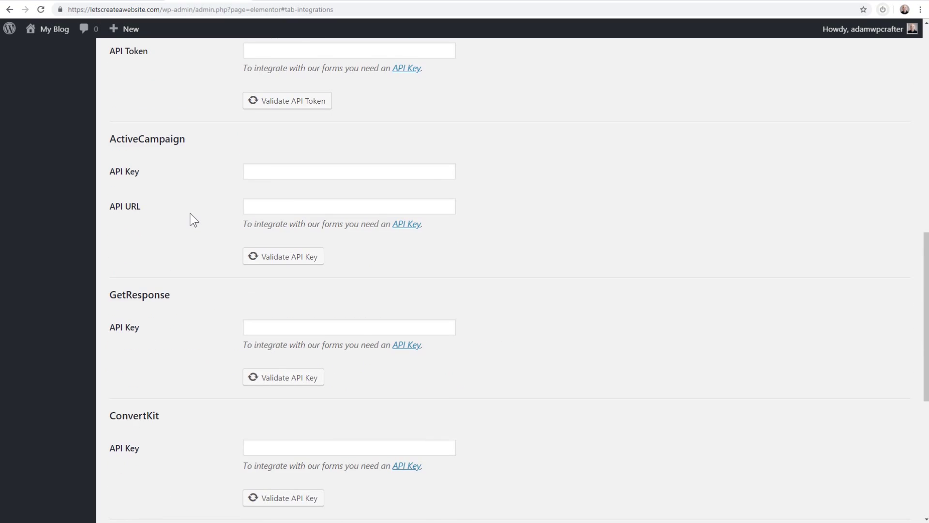
scroll(190, 214, "up", 2)
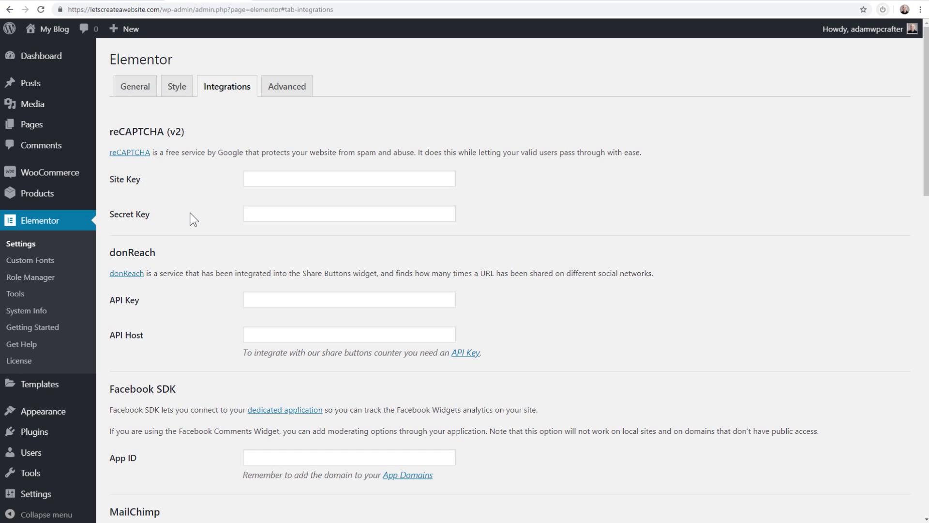
View Elementor's Custom Fonts and Role Manager pages, then the site's Pages list
left_click(36, 263)
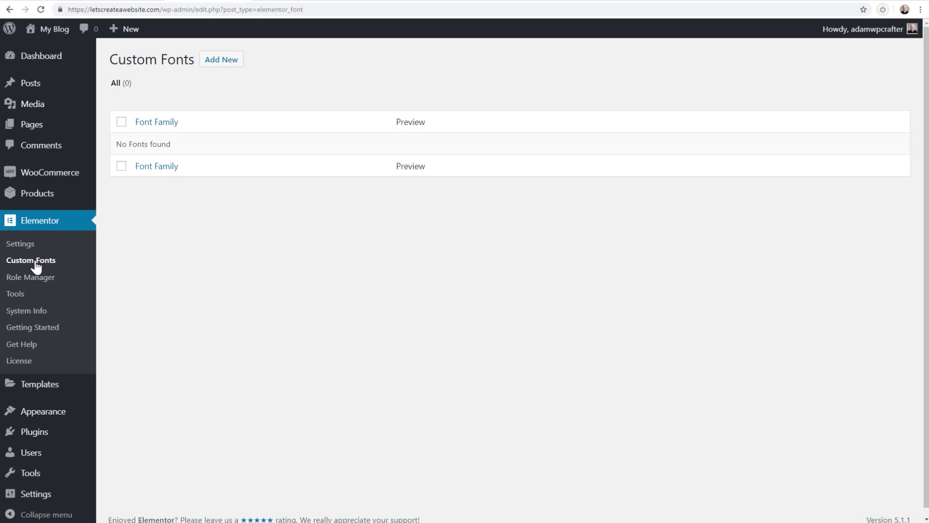
left_click(34, 282)
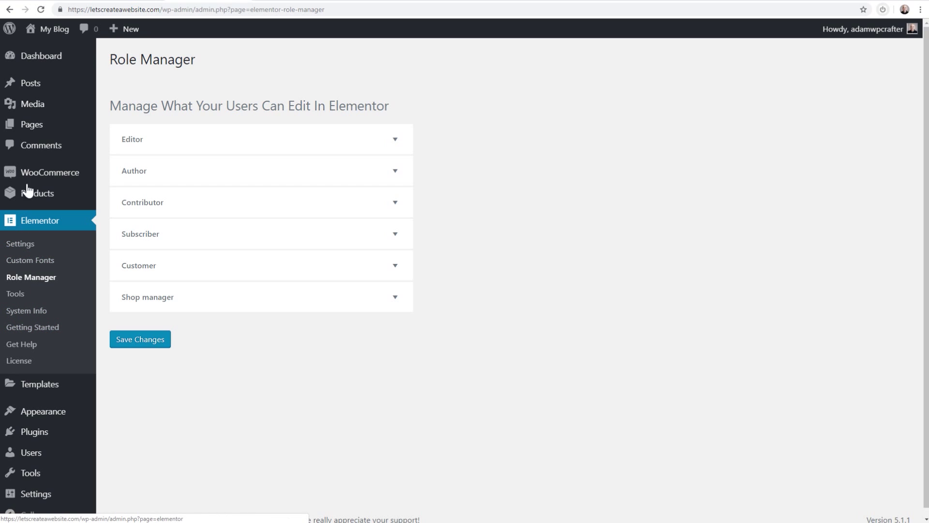
left_click(39, 132)
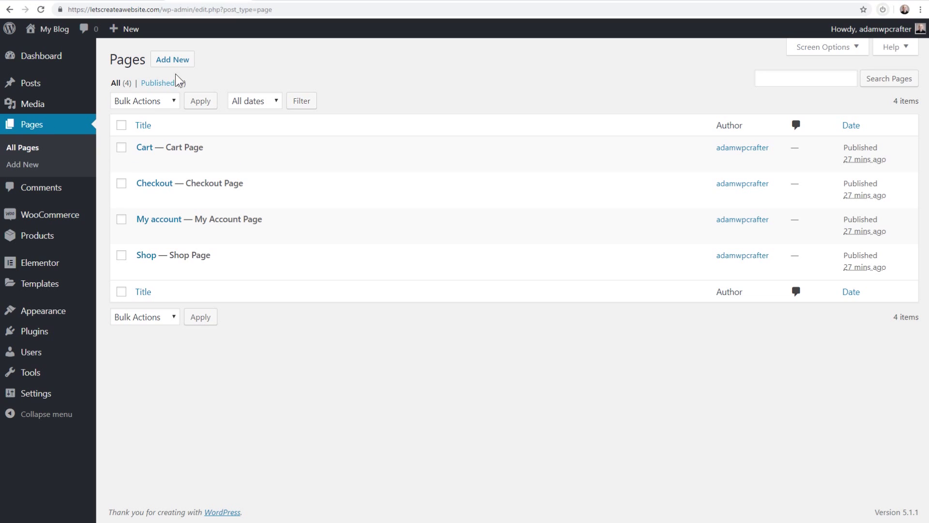
Create a new page titled 'Homepage' and publish it
left_click(175, 59)
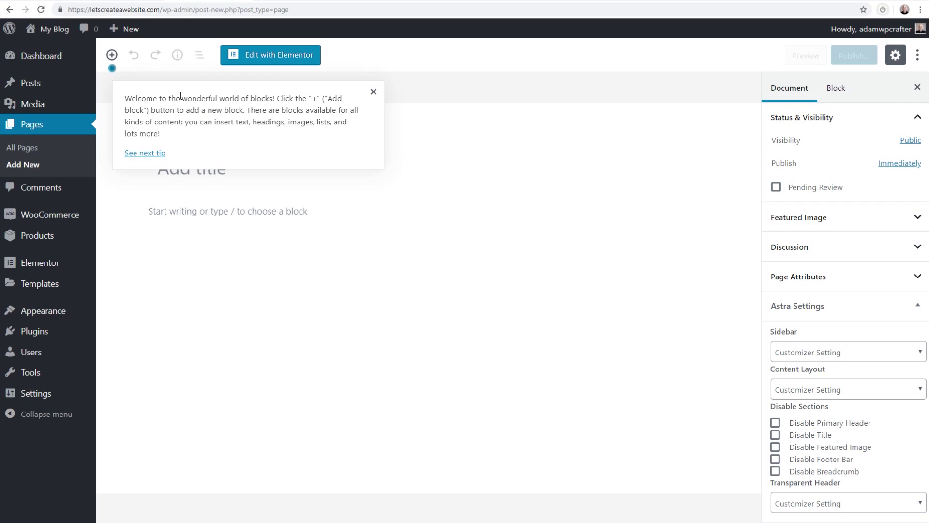
left_click(374, 93)
left_click(193, 165)
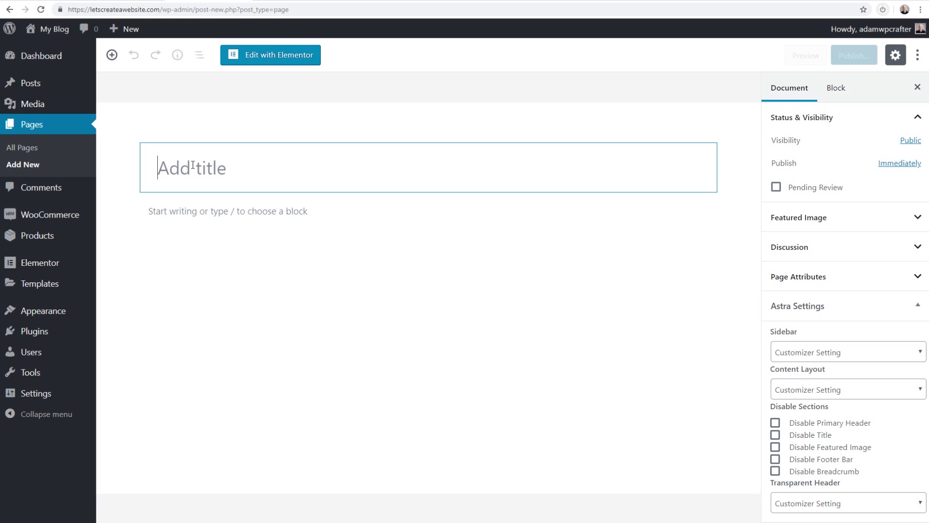
type("Homepage")
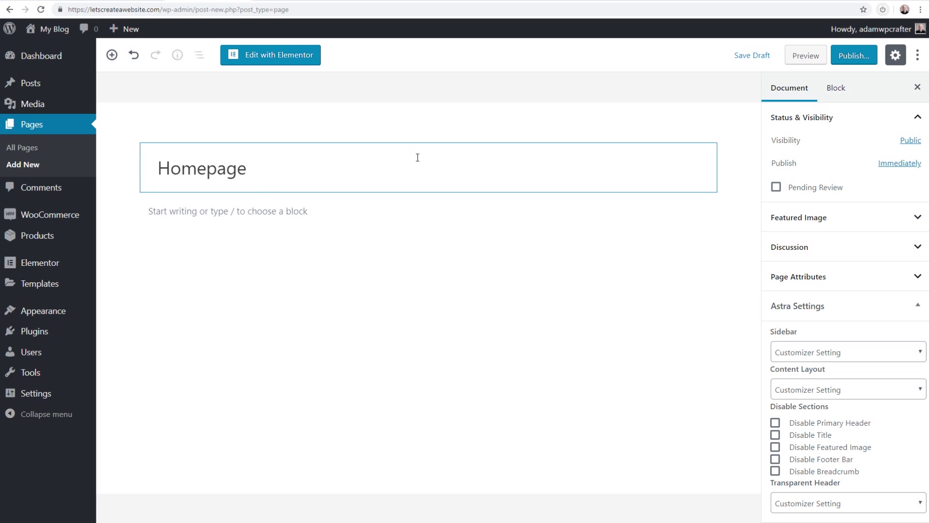
left_click(835, 60)
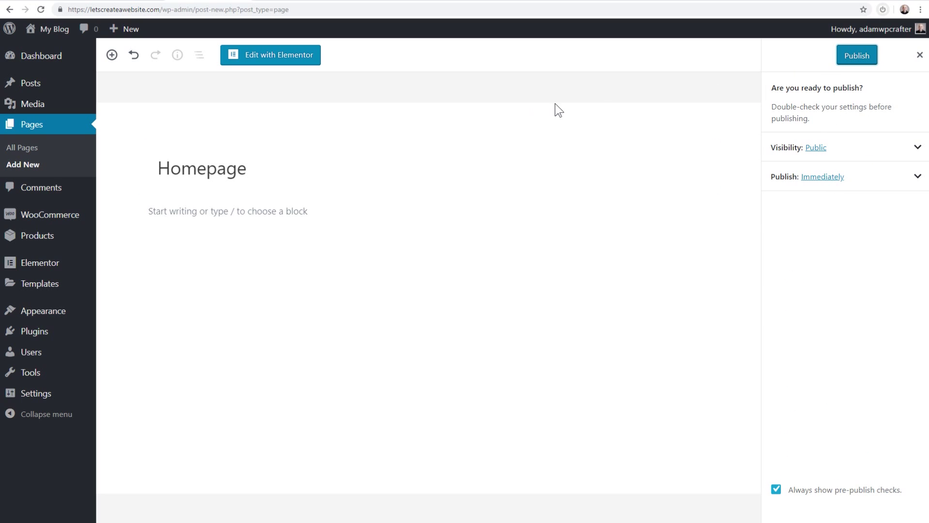
left_click(851, 57)
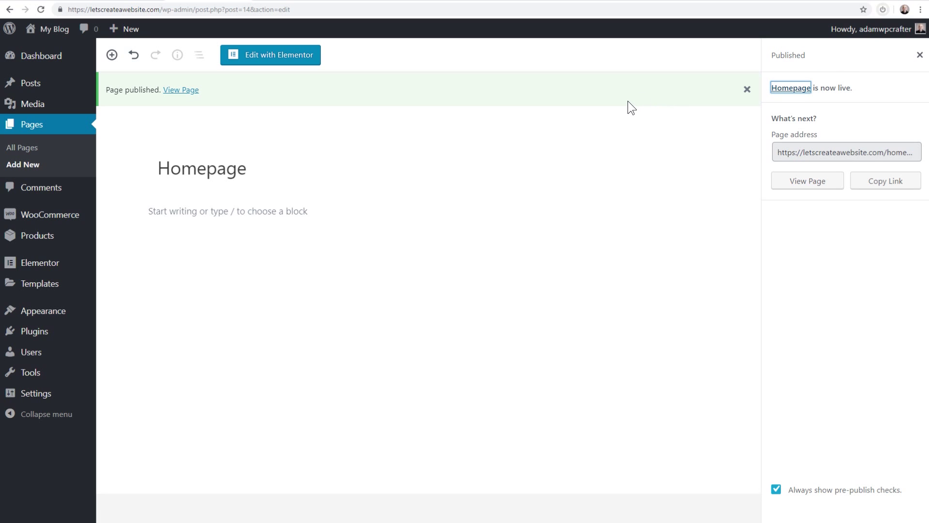
Edit the Homepage with Elementor and add a 50/50 two-column section
left_click(260, 59)
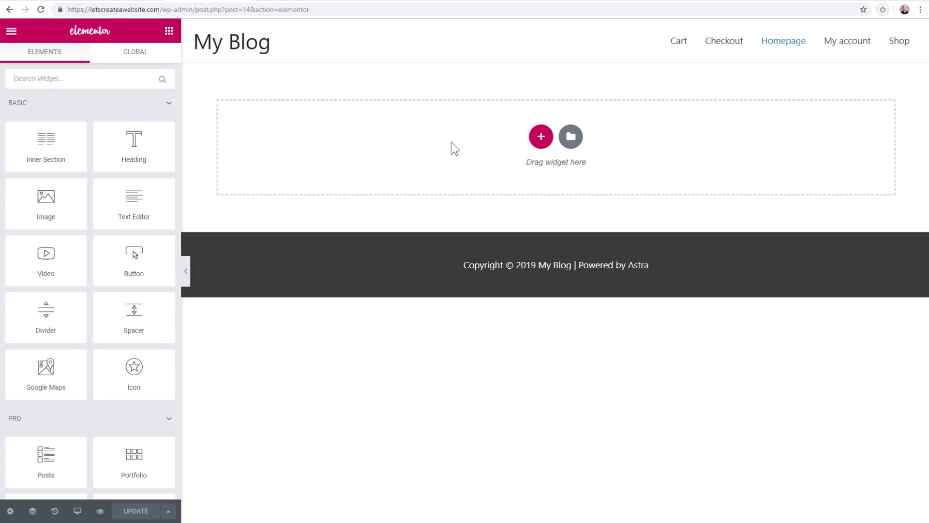
left_click(541, 137)
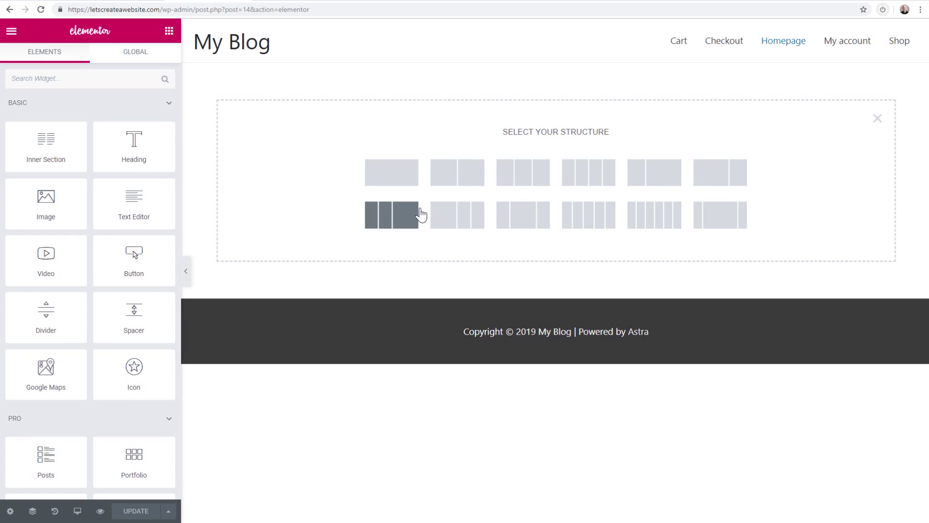
left_click(450, 180)
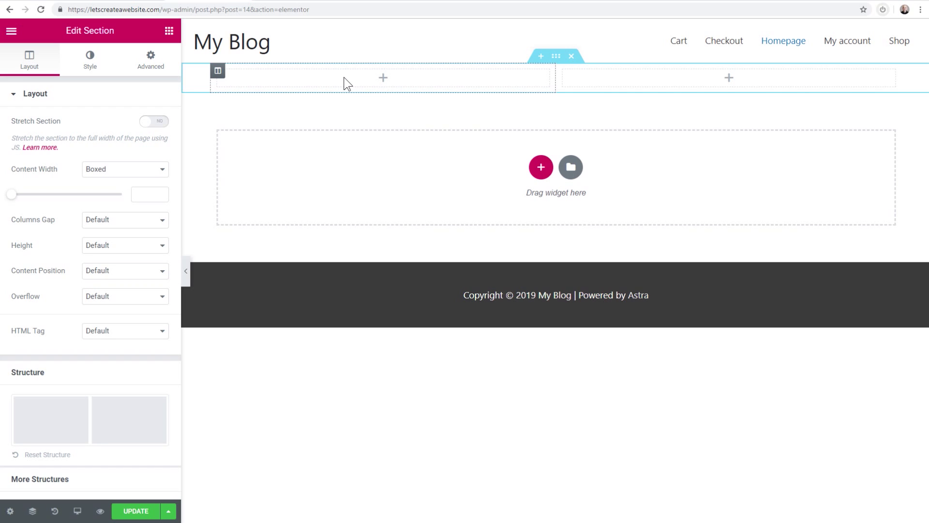
Drop a Heading widget into the left column and append 'I type' to its text
left_click(169, 32)
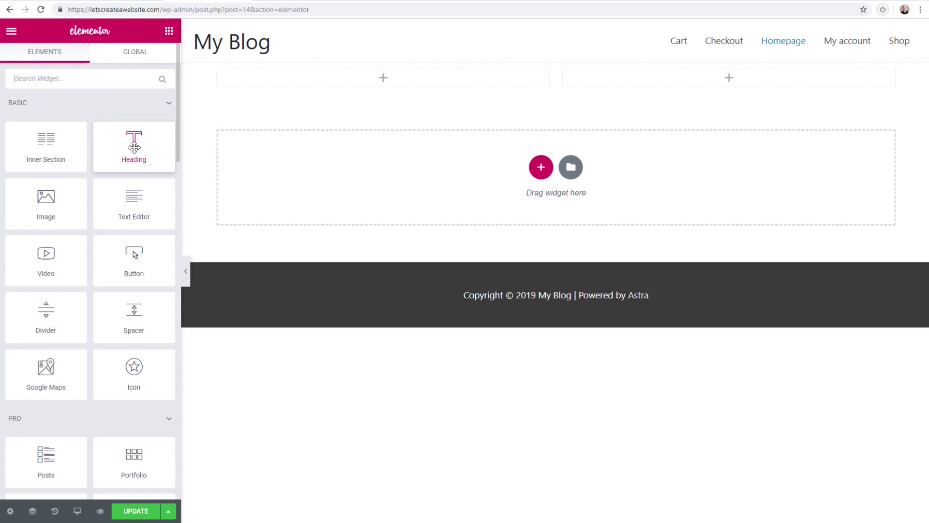
left_click_drag(128, 151, 362, 83)
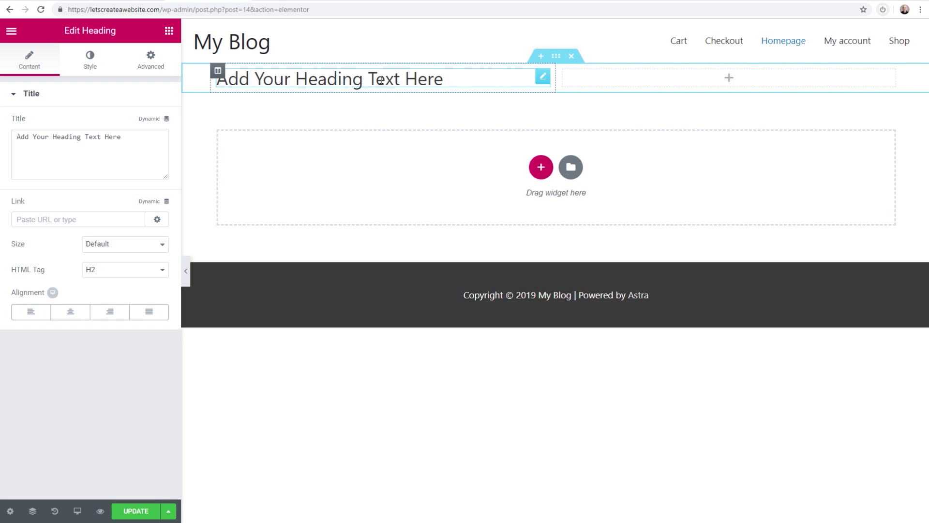
left_click(447, 81)
type("I type")
left_click(149, 136)
left_click_drag(149, 135, 56, 136)
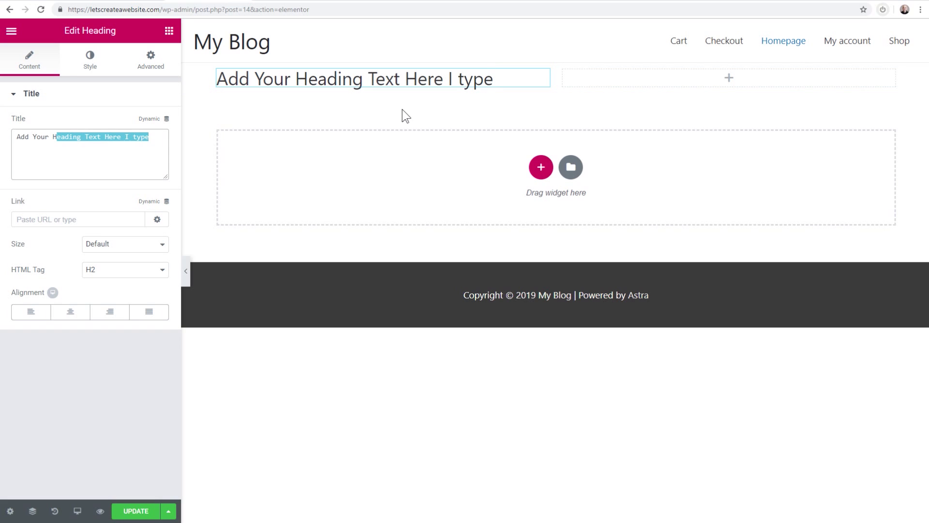
left_click(482, 82)
left_click(169, 34)
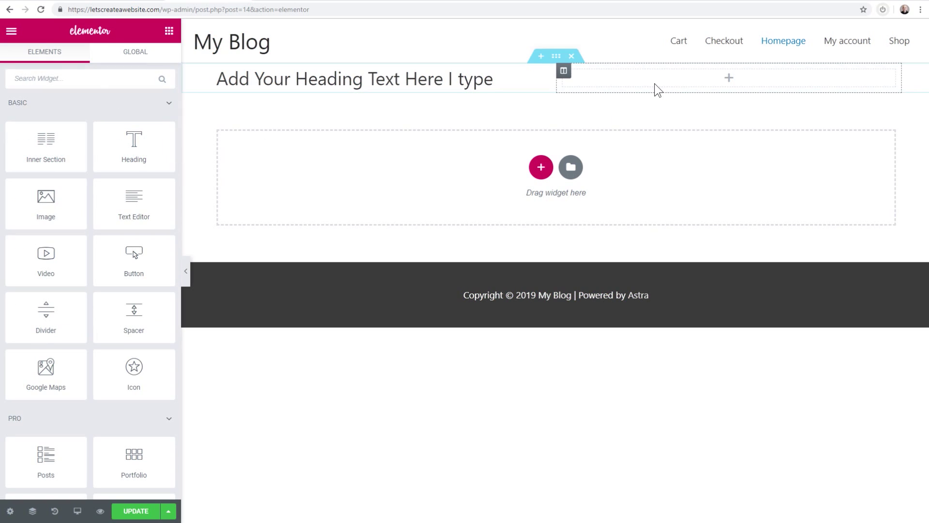
Drag a Video widget into the right column, then browse the widgets list
scroll(111, 153, "down", 1)
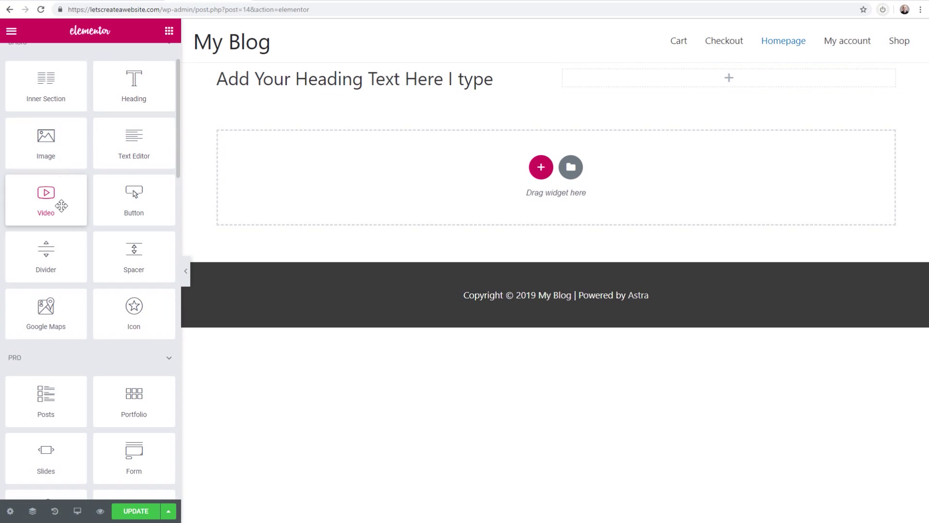
left_click_drag(61, 206, 635, 81)
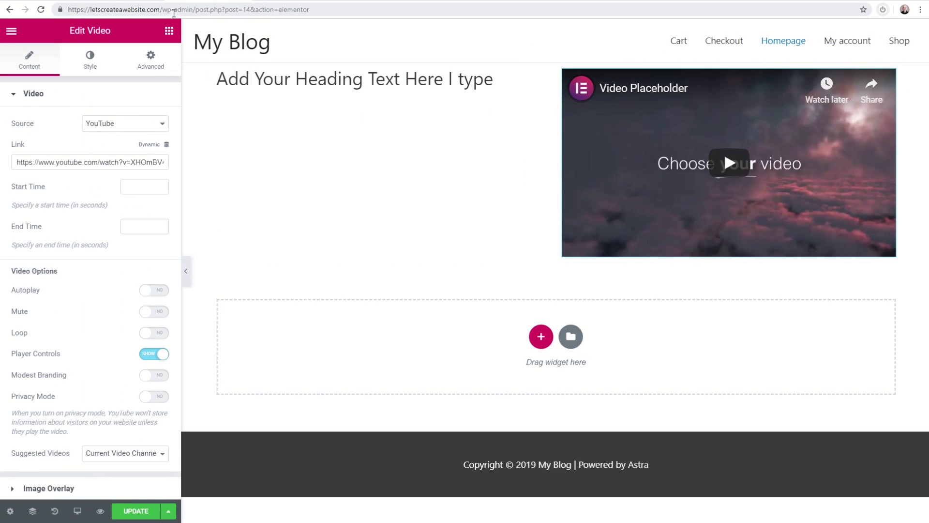
left_click(170, 30)
scroll(101, 183, "down", 6)
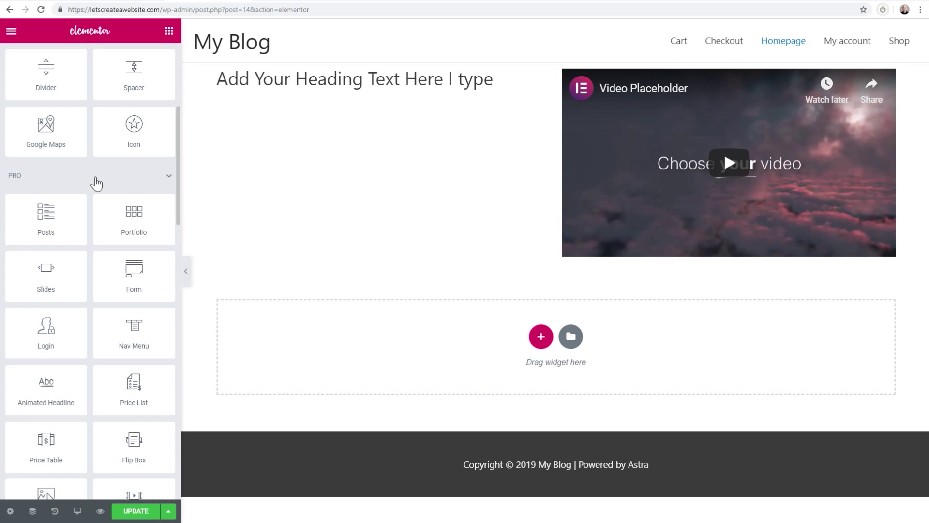
scroll(94, 177, "down", 1)
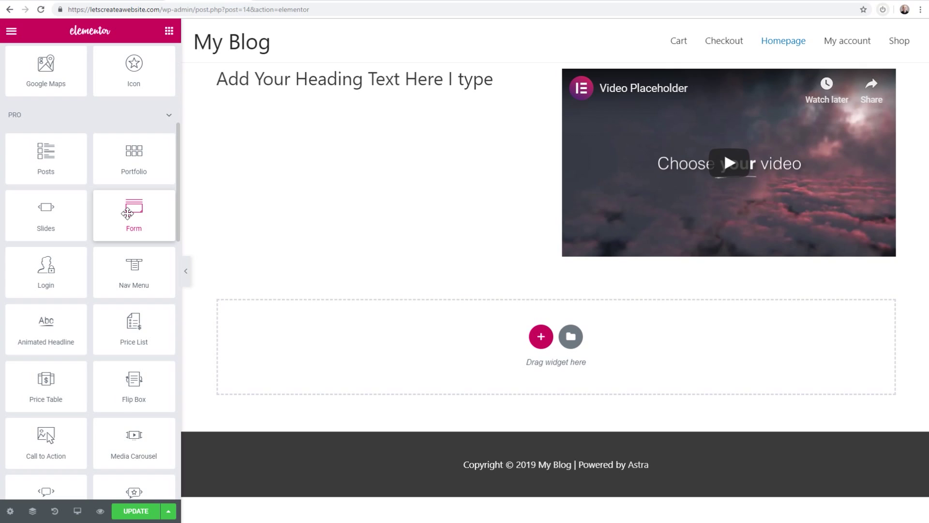
scroll(128, 214, "down", 7)
scroll(107, 204, "down", 10)
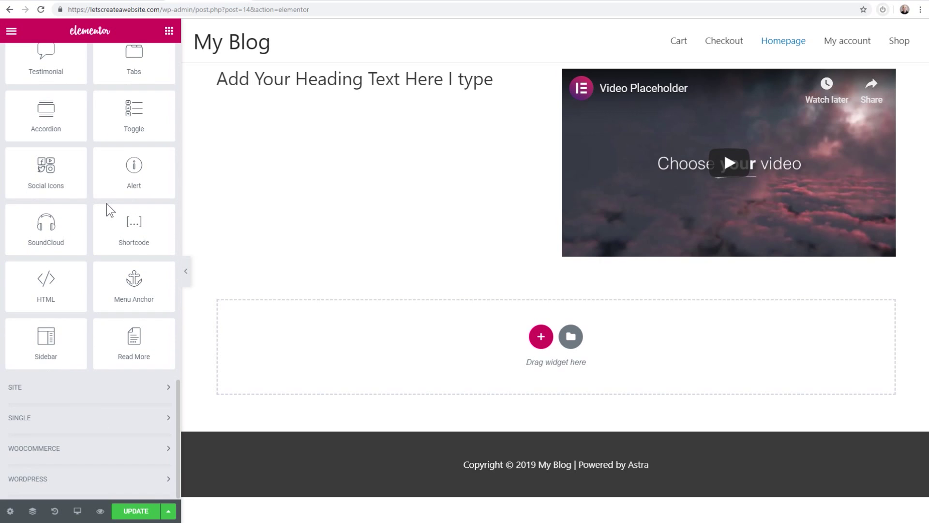
scroll(110, 211, "up", 20)
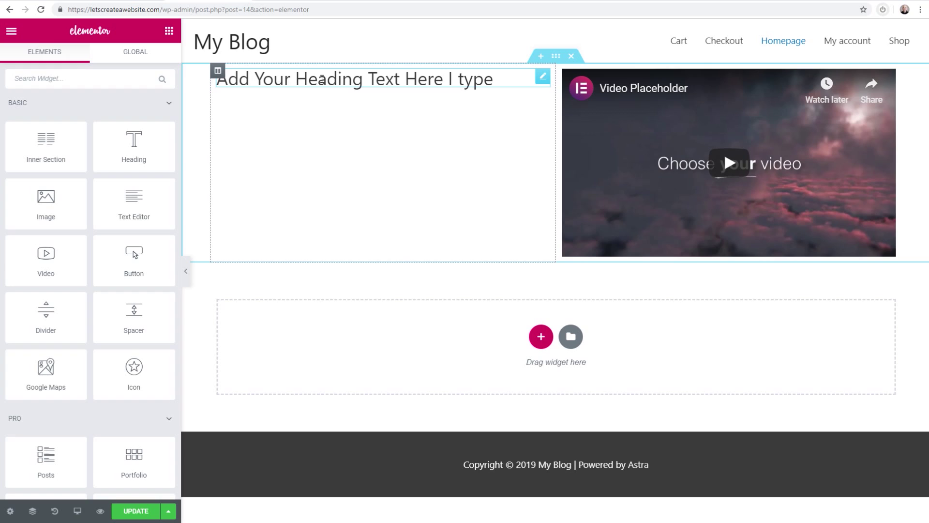
Select the heading, check its Style, Advanced and Content tabs, and view its right-click menu
left_click(322, 79)
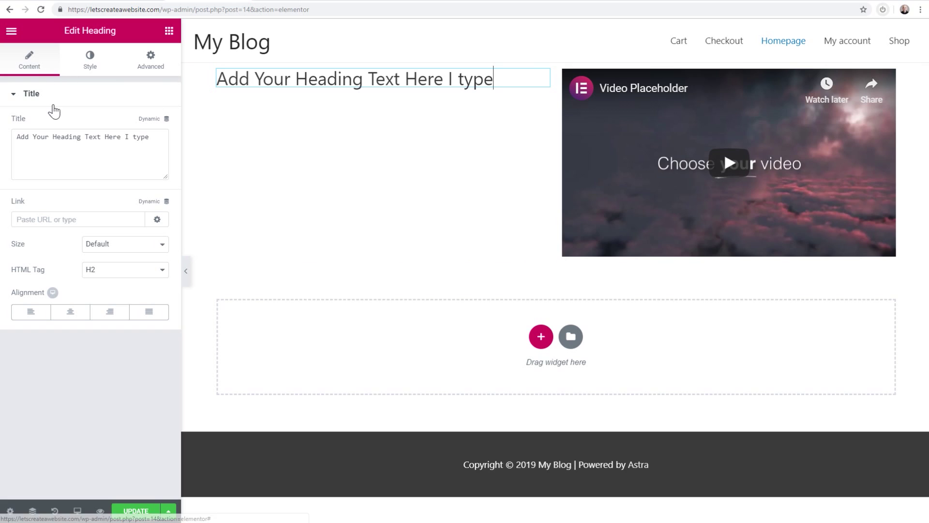
left_click(90, 62)
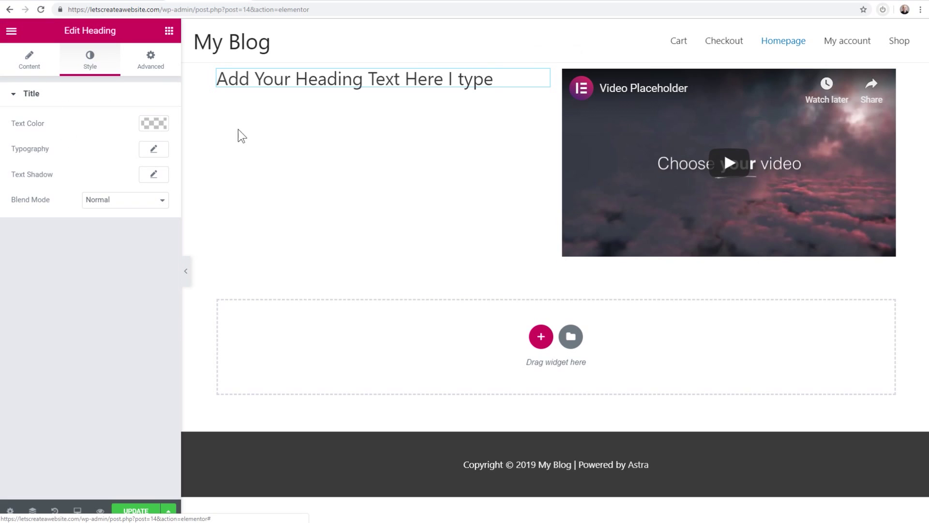
left_click(145, 60)
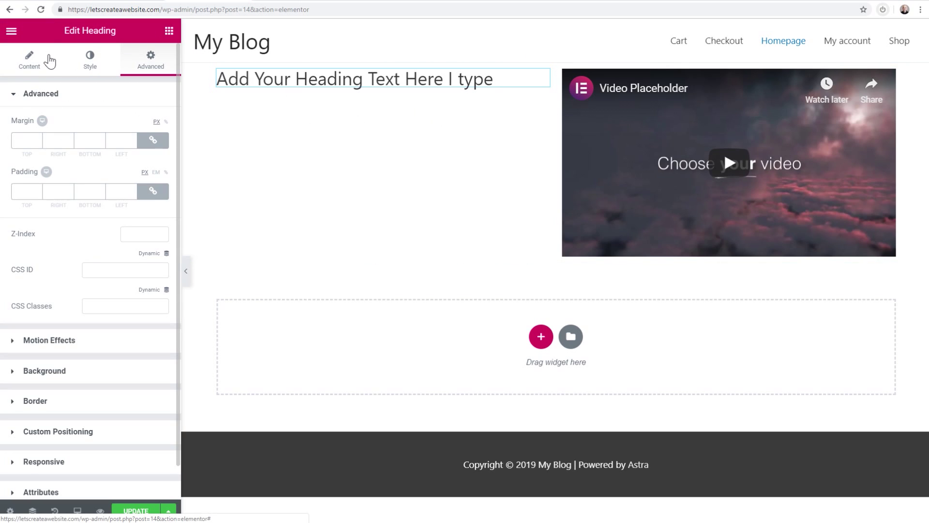
left_click(41, 60)
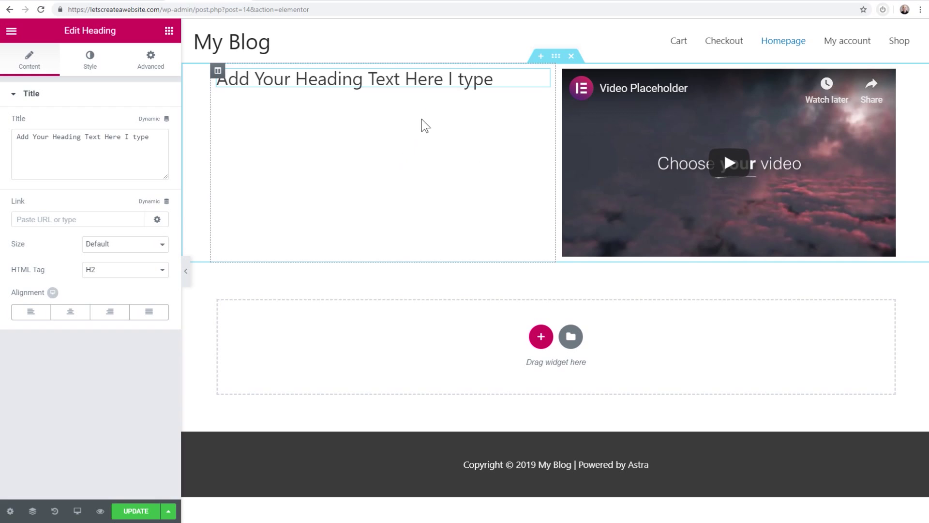
right_click(368, 82)
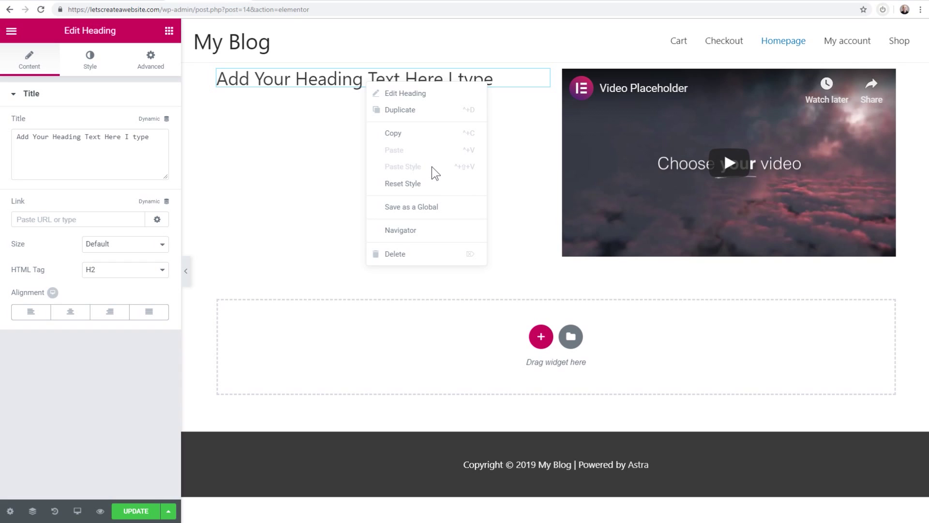
left_click(333, 112)
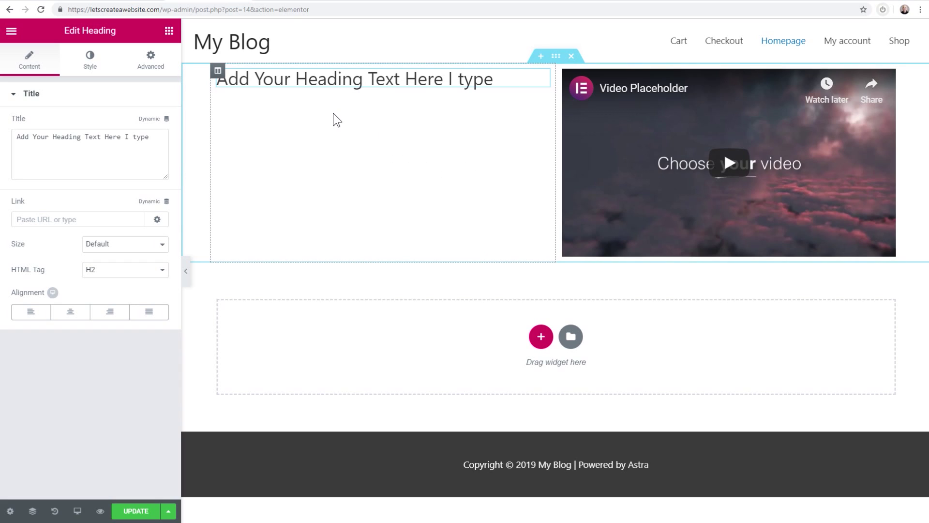
Open the section's settings, try Fit To Screen and Min Height, then leave Height at Default
left_click(556, 57)
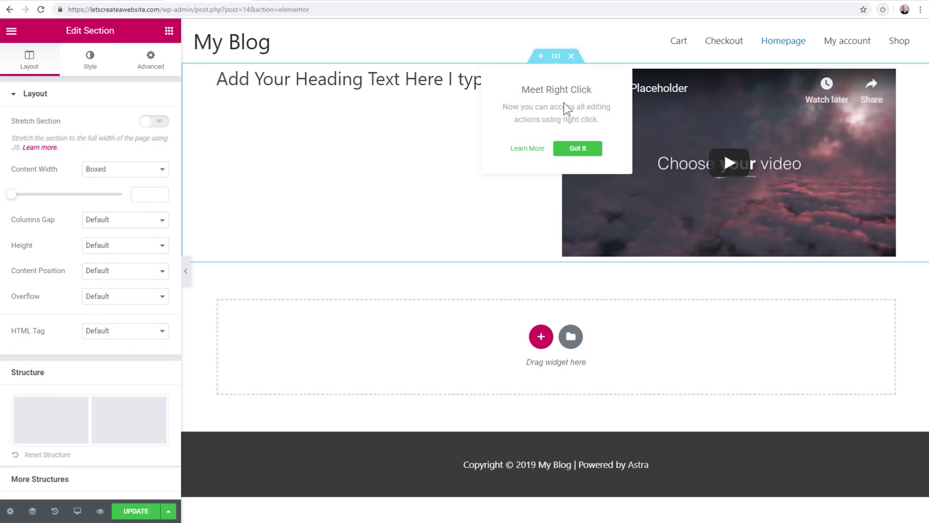
left_click(576, 149)
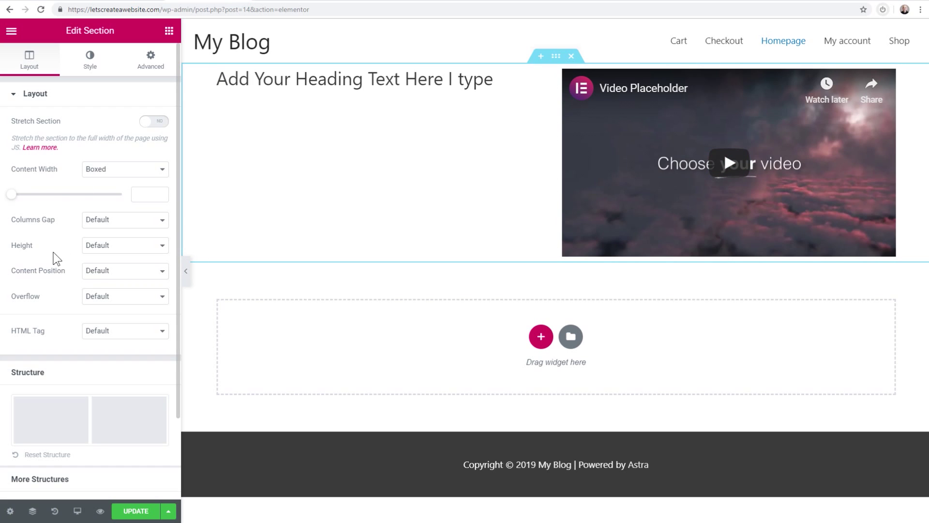
left_click(93, 249)
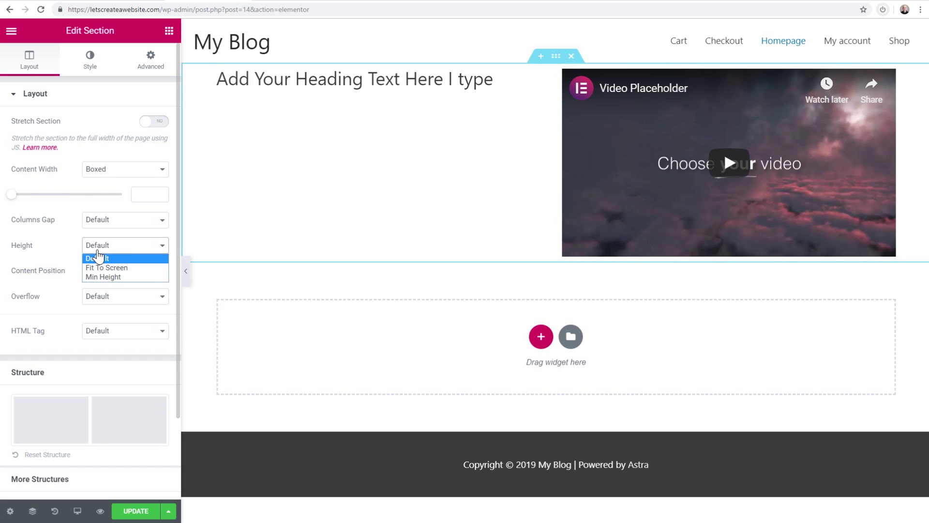
left_click(124, 270)
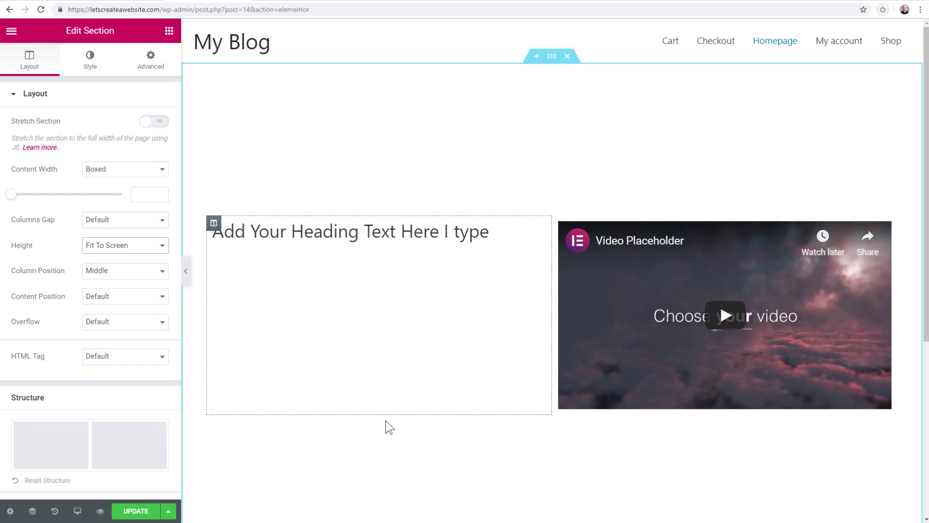
left_click(139, 246)
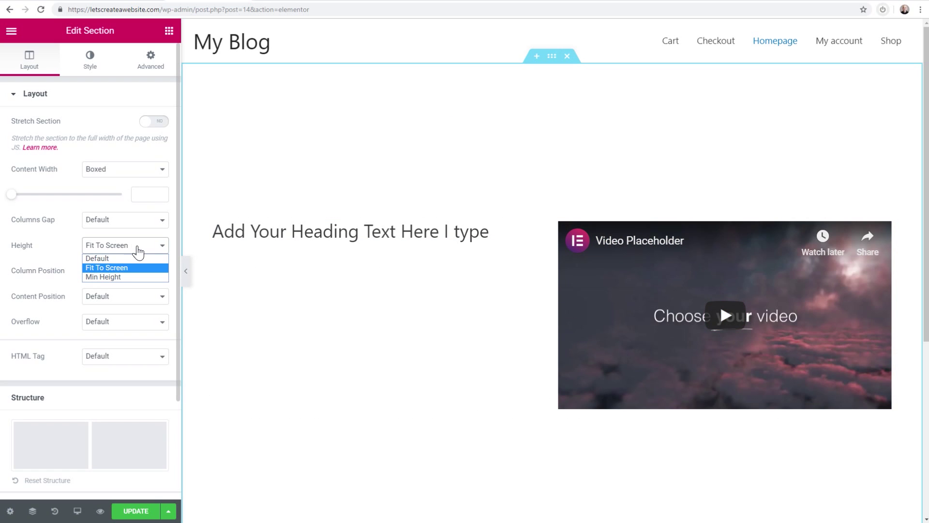
left_click(112, 258)
left_click(114, 246)
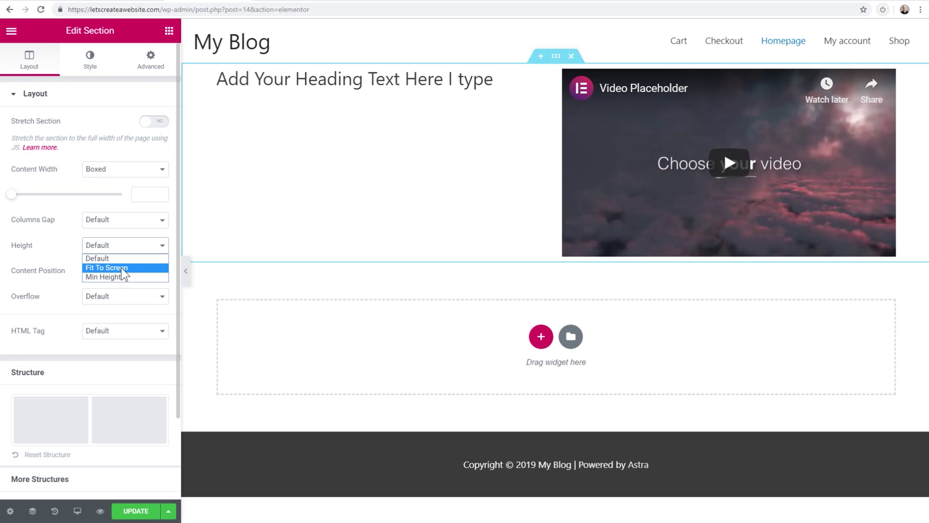
left_click(121, 277)
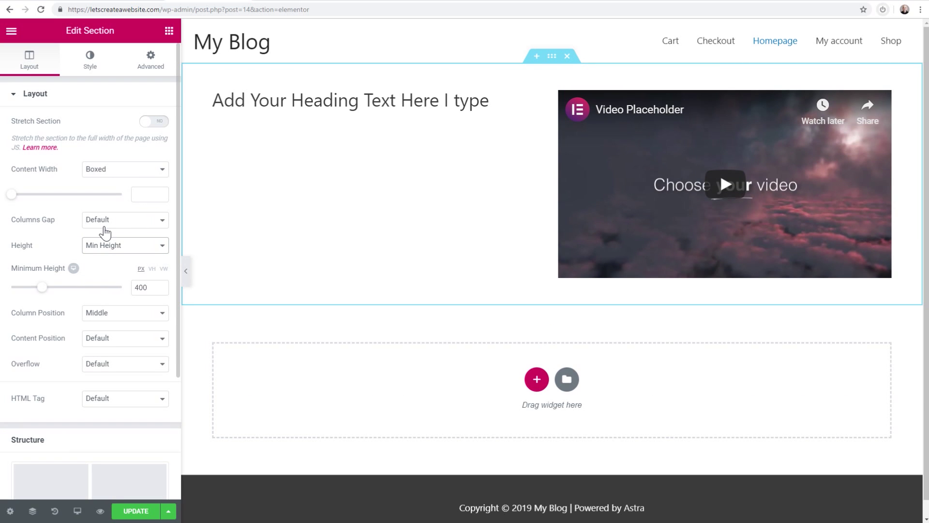
mouse_move(41, 287)
left_mouse_down()
mouse_move(67, 290)
mouse_move(43, 288)
left_mouse_up()
left_click(99, 247)
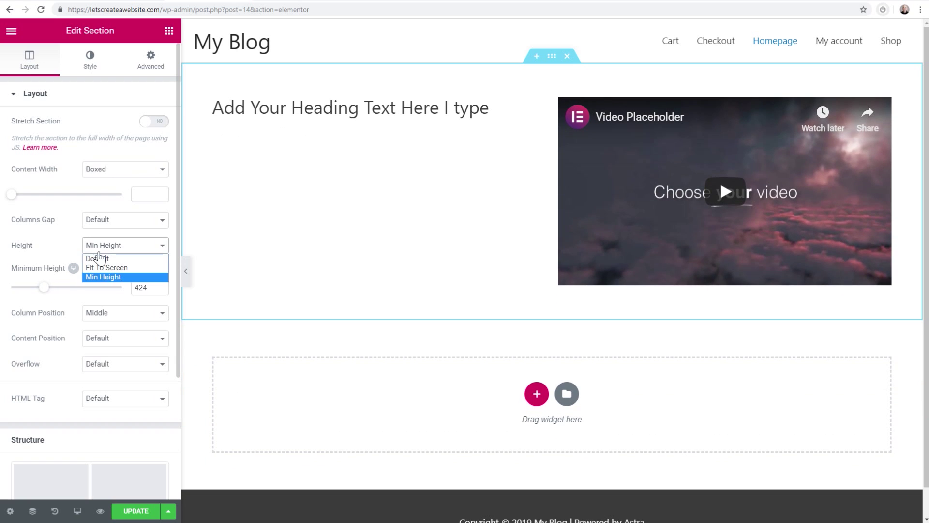
left_click(100, 259)
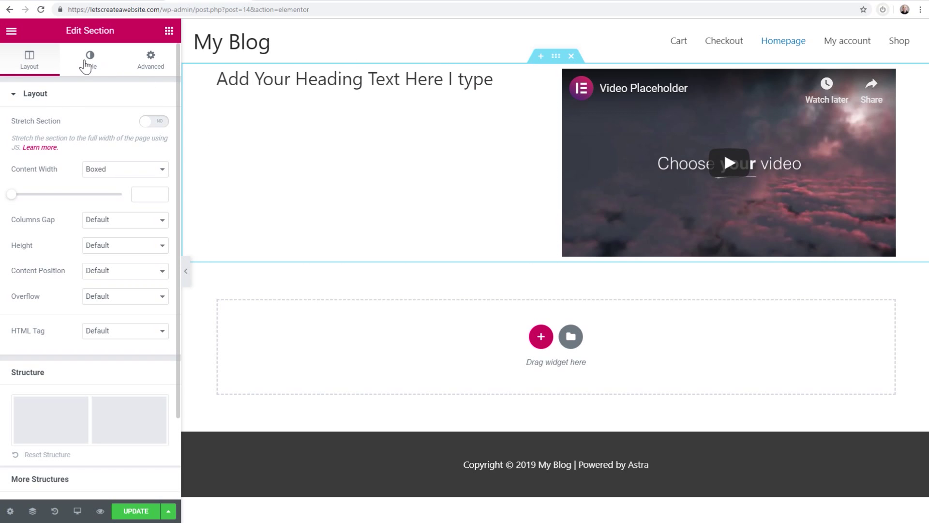
Give the section a classic background in pale grey #dddddd
left_click(87, 63)
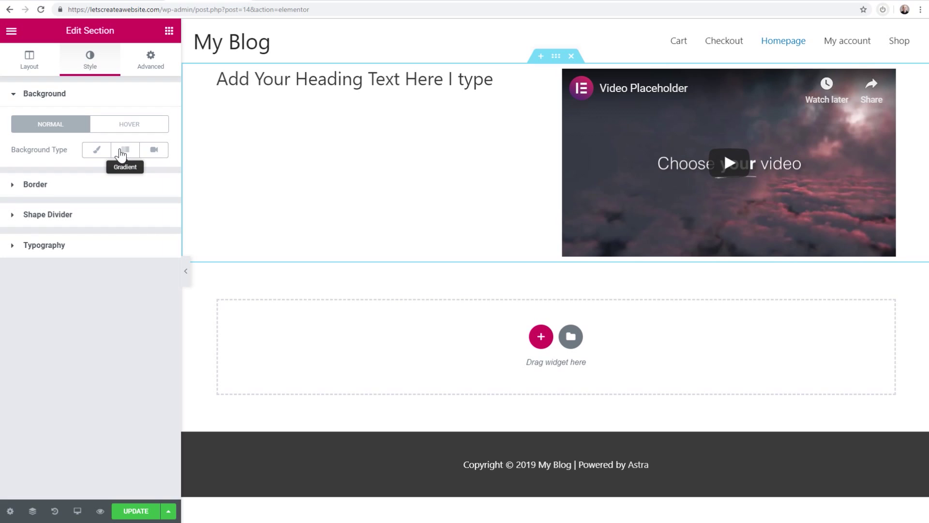
left_click(96, 154)
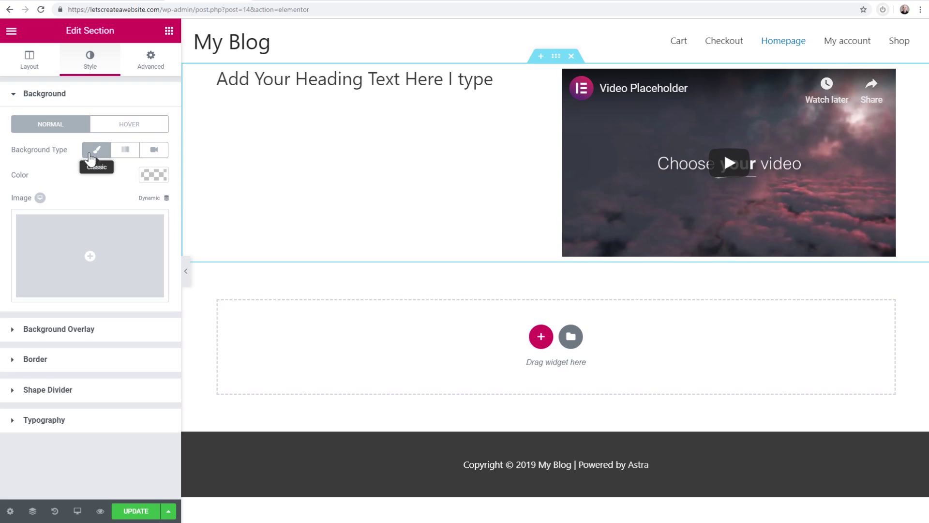
left_click(154, 174)
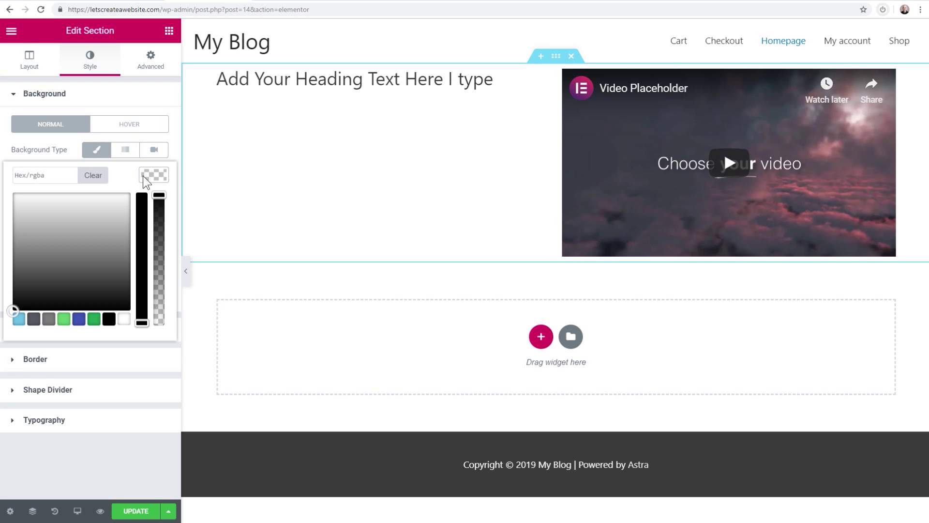
left_click(48, 320)
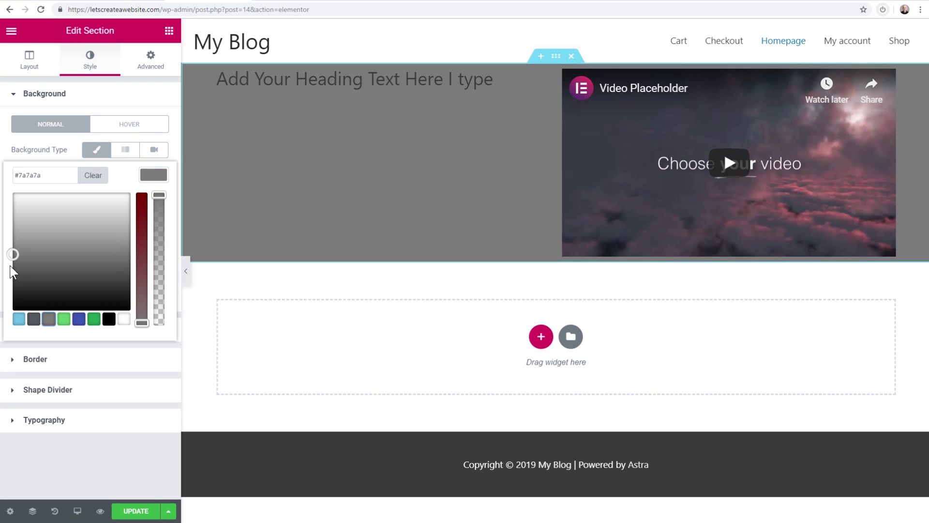
left_click_drag(10, 254, 17, 208)
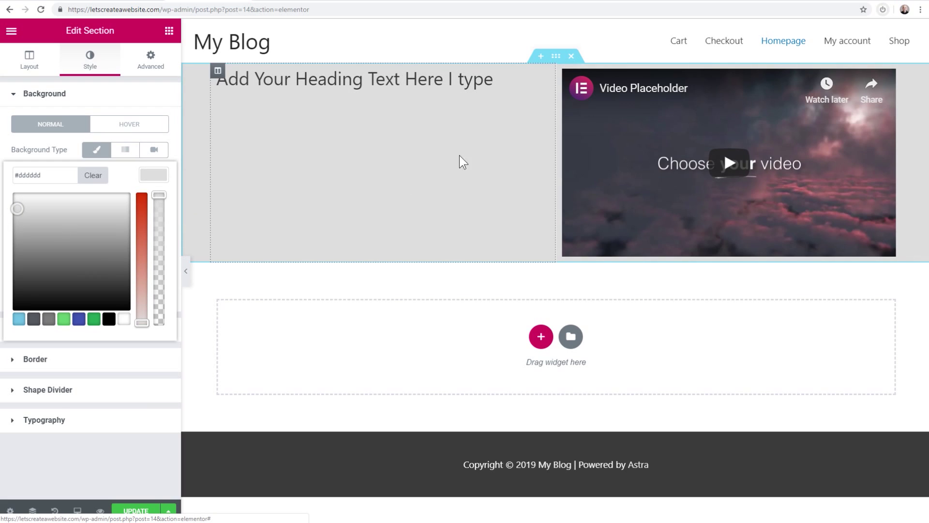
left_click(96, 150)
left_click(96, 150)
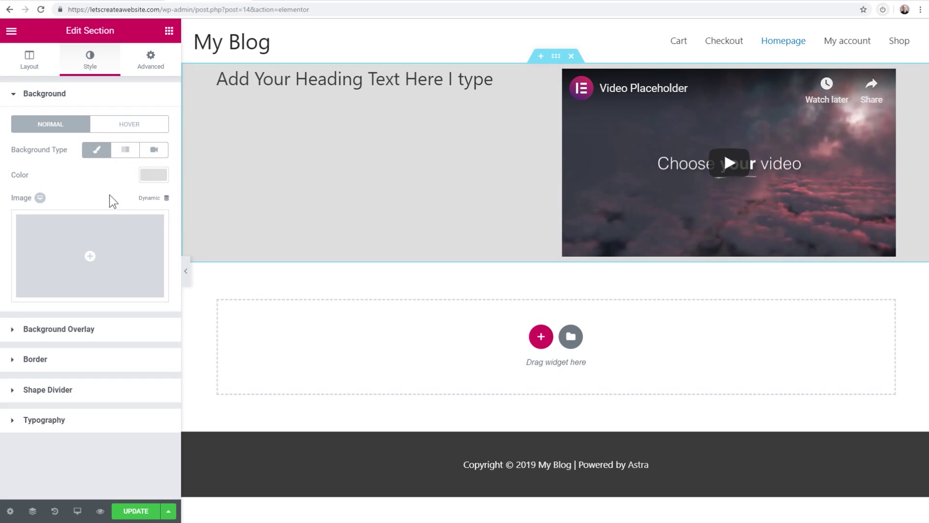
Browse the media library for a background image, then close it without choosing one
left_click(89, 259)
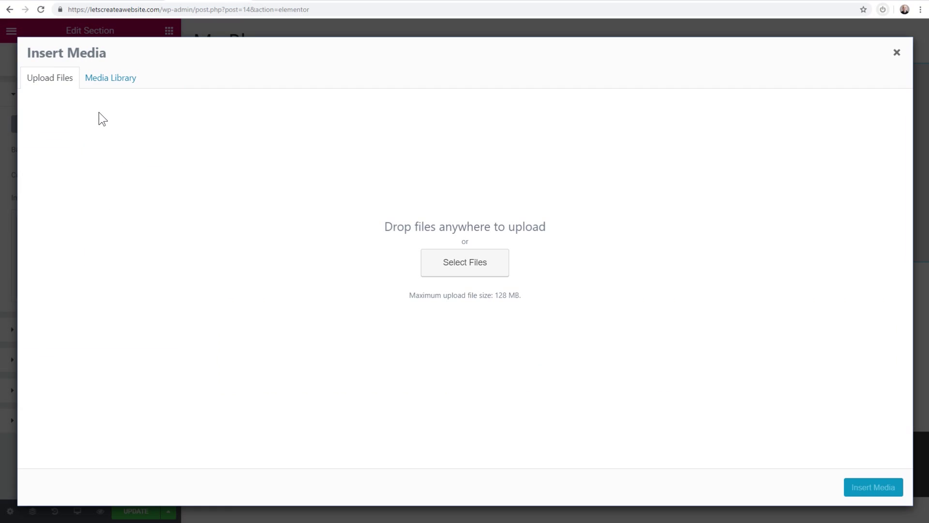
left_click(115, 79)
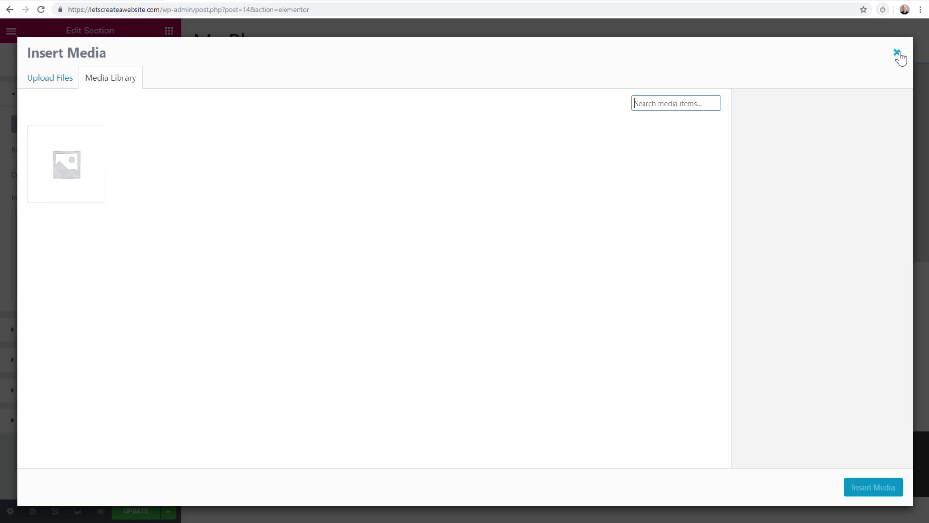
left_click(898, 54)
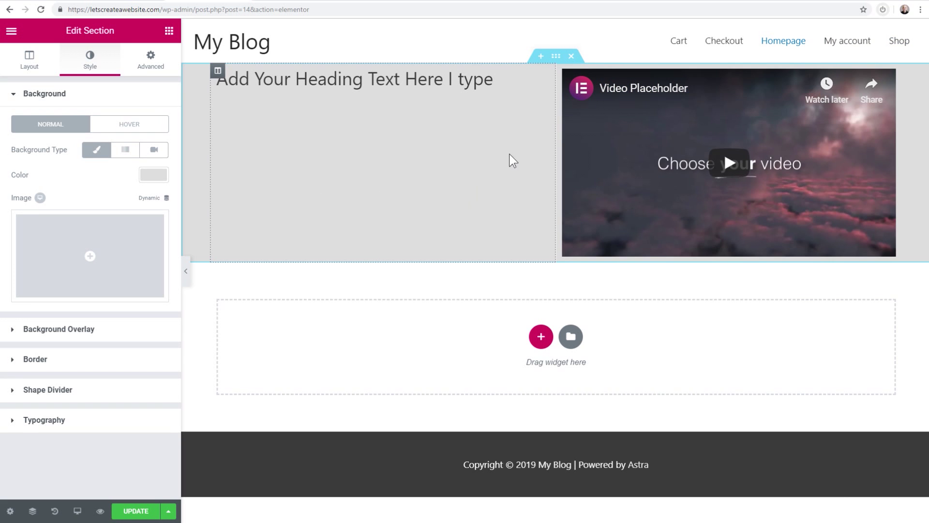
Add a bottom shape divider, trying Clouds and Curve before settling on Arrow
left_click(36, 390)
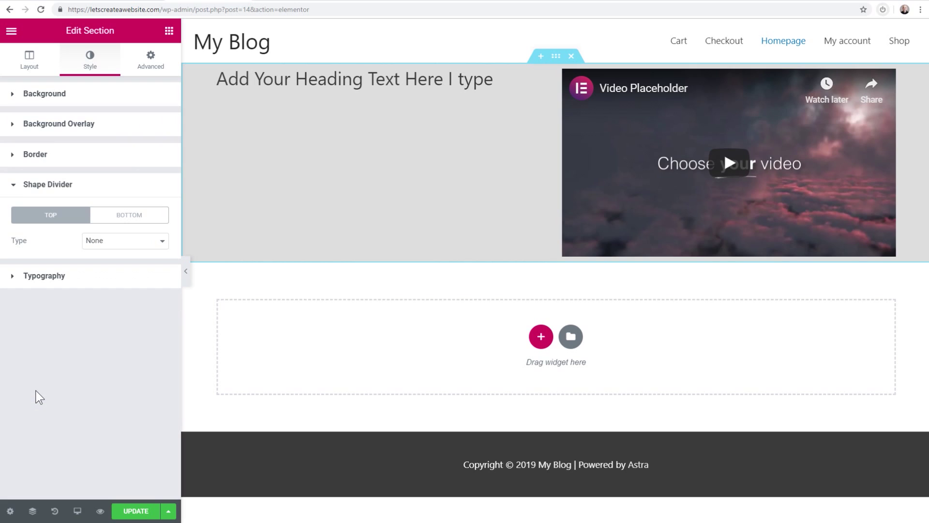
left_click(111, 219)
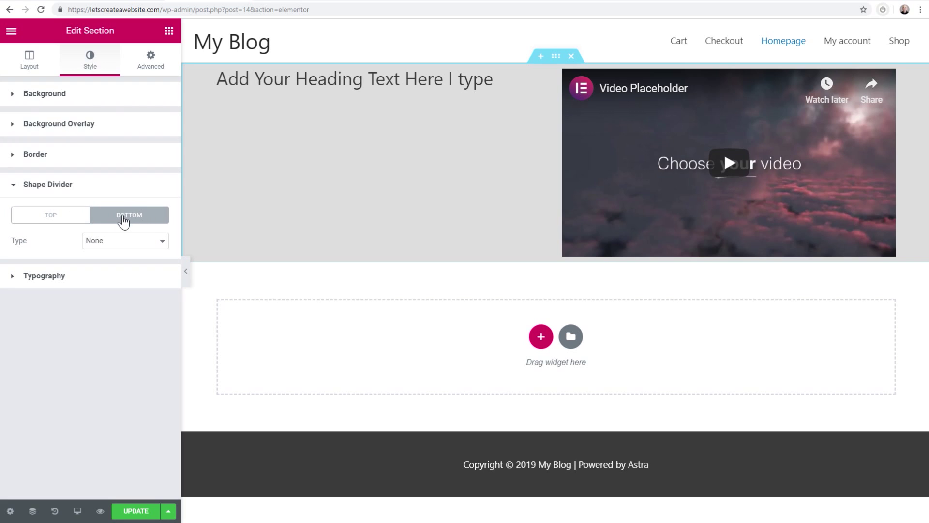
left_click(126, 246)
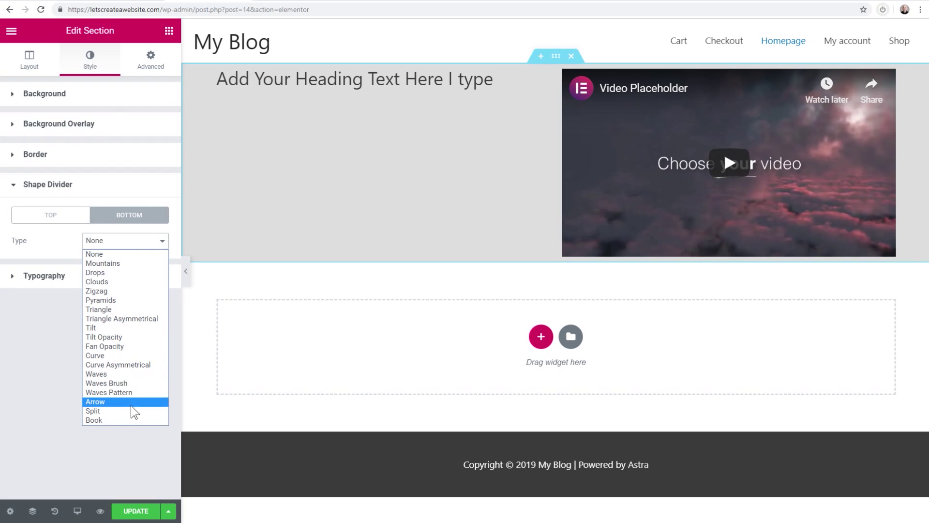
left_click(121, 281)
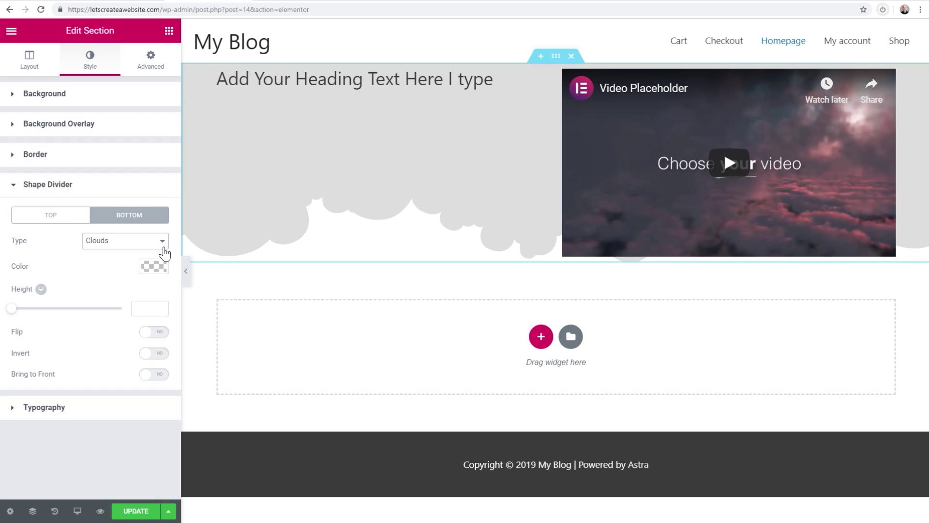
left_click(130, 242)
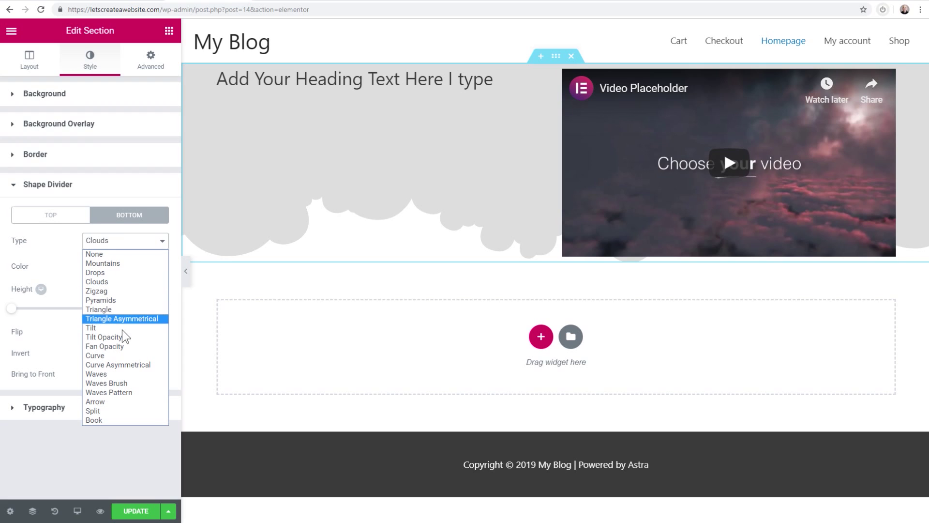
left_click(126, 355)
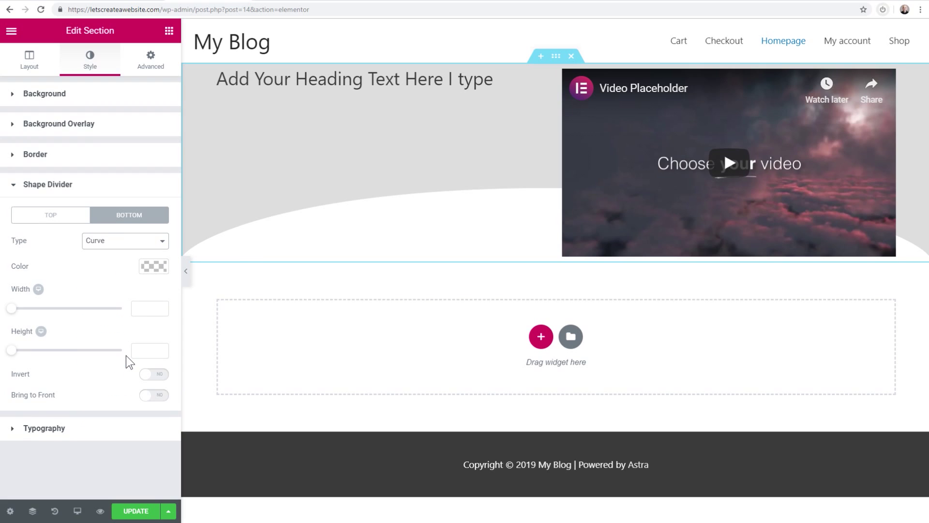
left_click(119, 243)
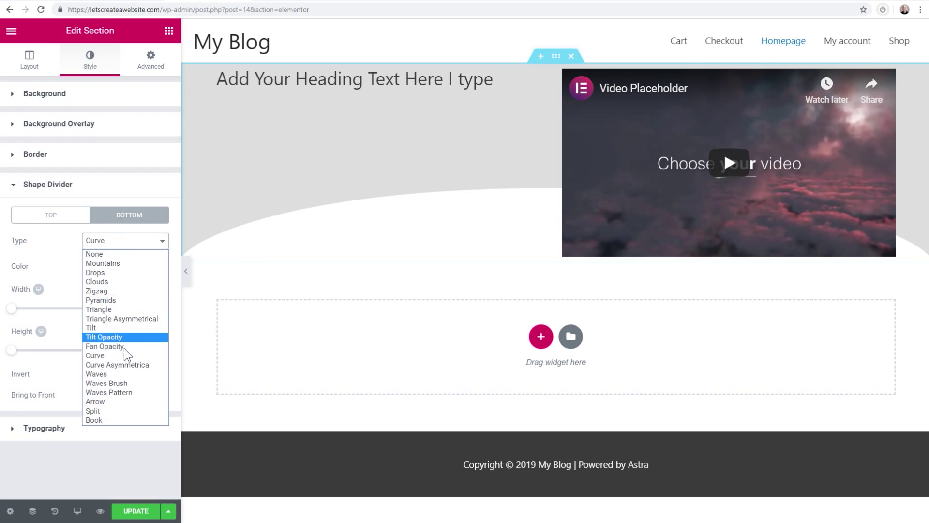
left_click(106, 400)
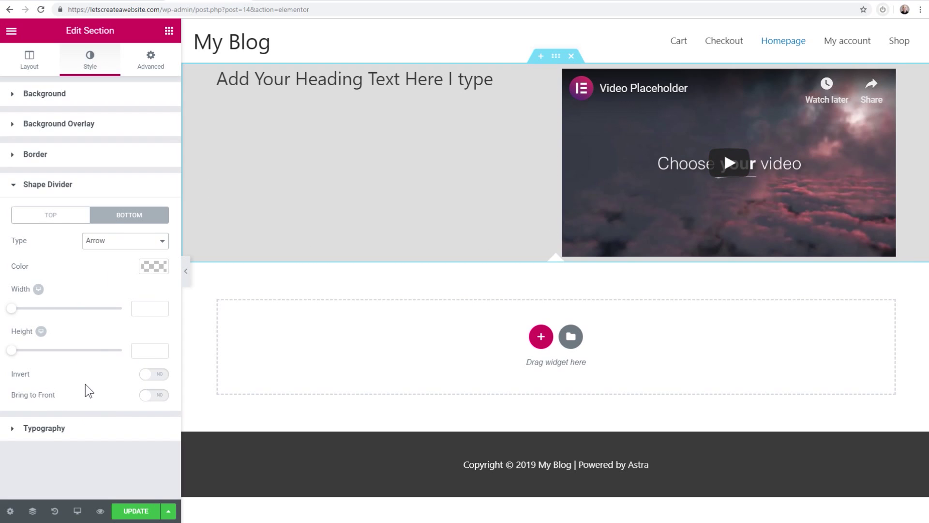
Switch the arrow divider's Invert setting to Yes
left_click(160, 375)
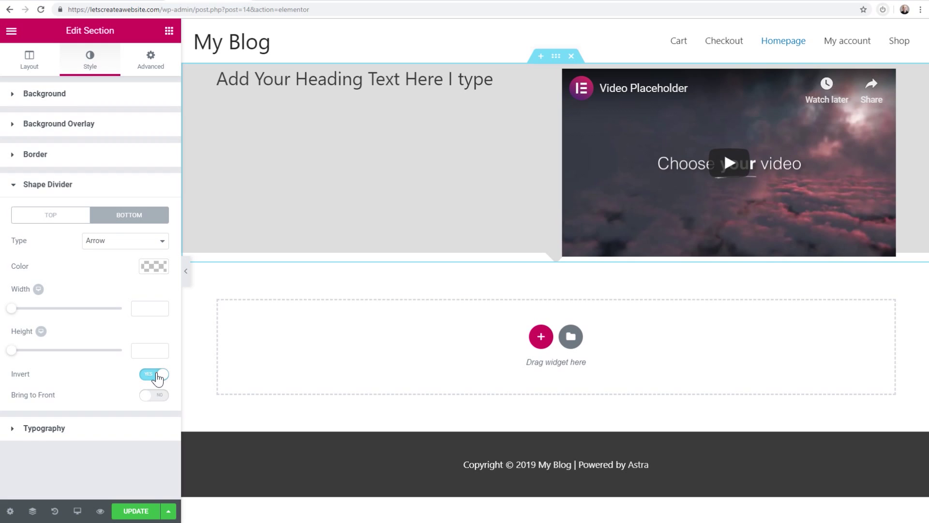
left_click(157, 376)
left_click(162, 375)
In the section's Layout, set Height to Min Height (424 px)
left_click(29, 63)
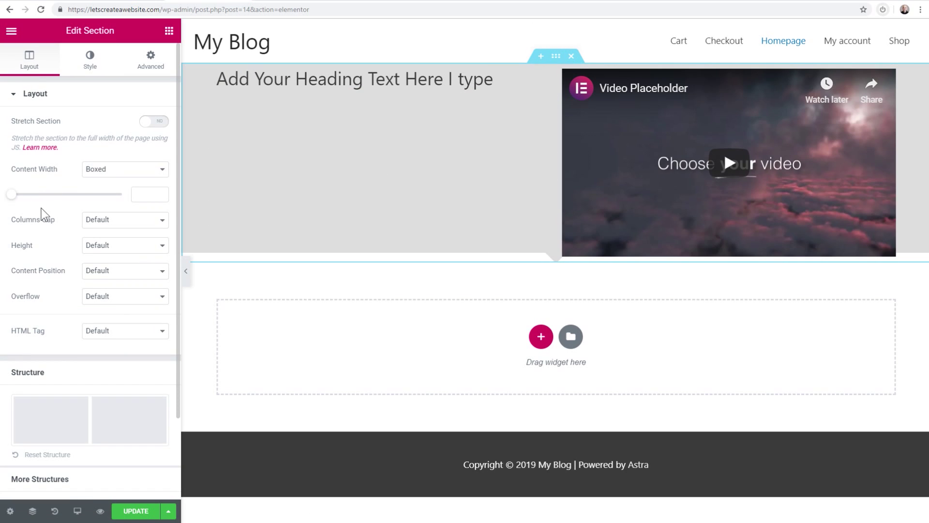
left_click(86, 248)
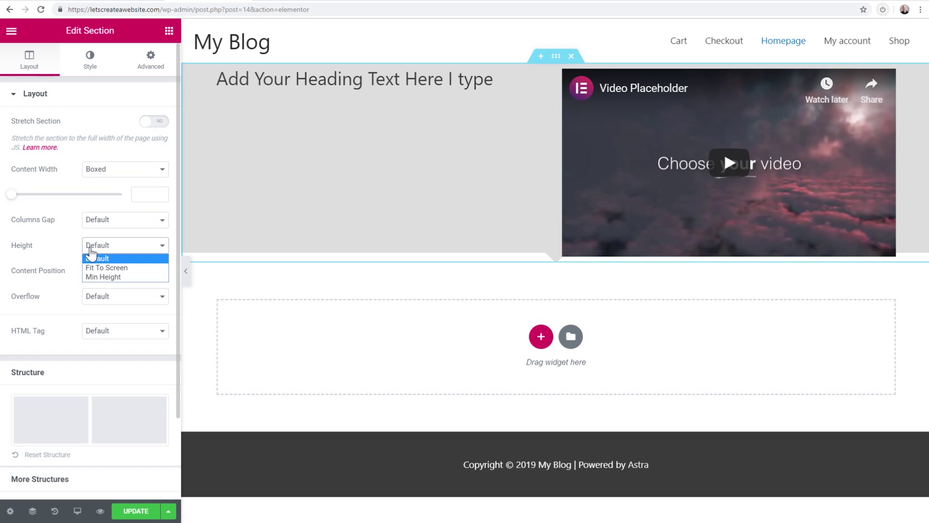
left_click(107, 276)
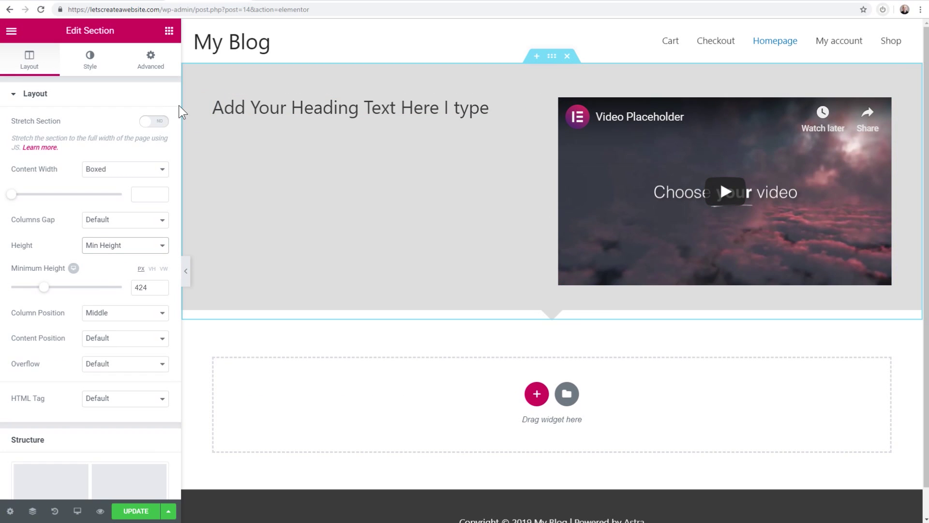
Bring up the section's bottom shape divider settings, keeping the Arrow type
left_click(90, 63)
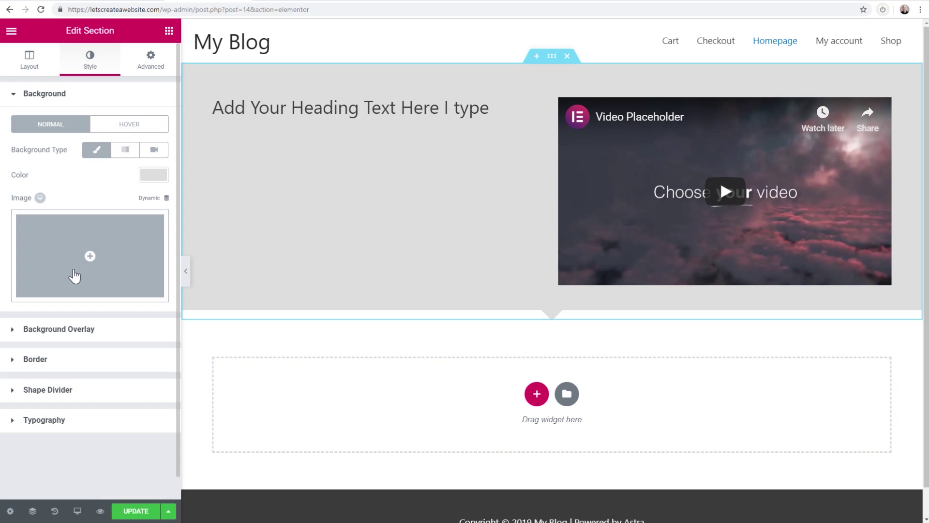
left_click(71, 332)
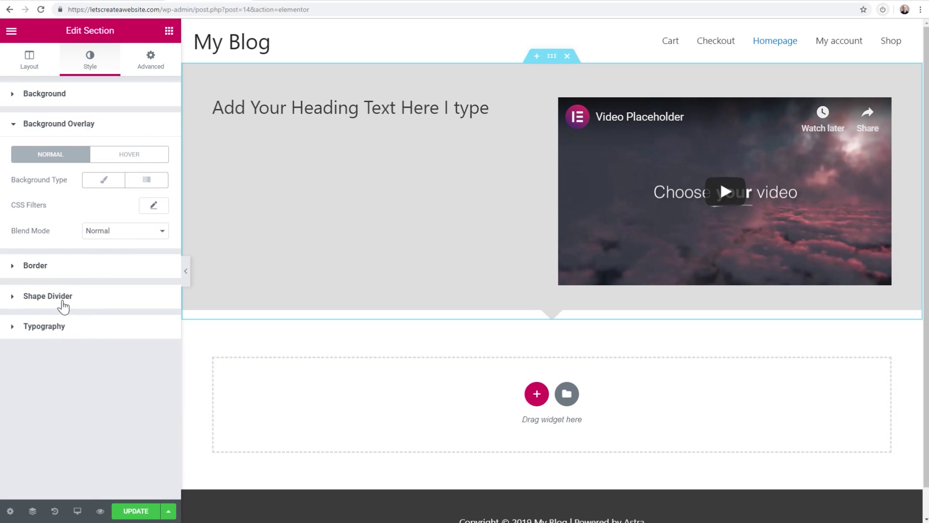
left_click(63, 299)
left_click(125, 217)
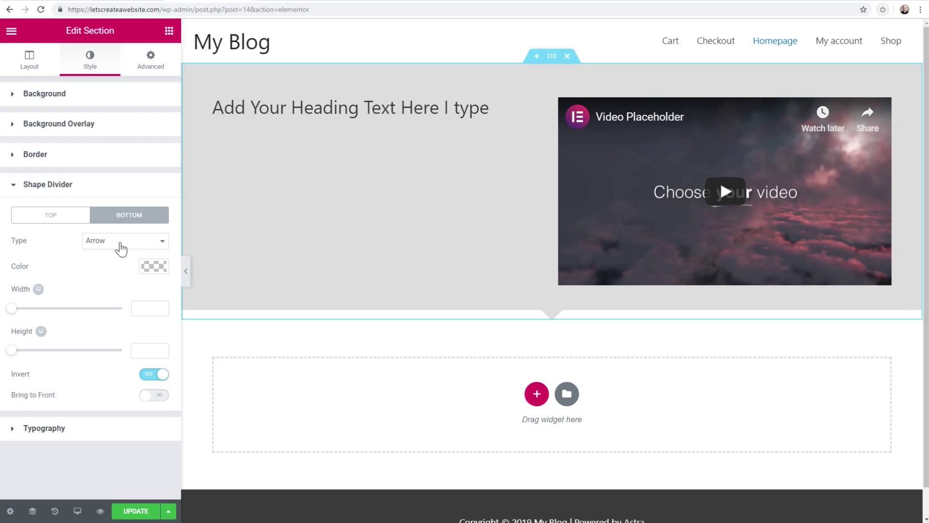
left_click(118, 242)
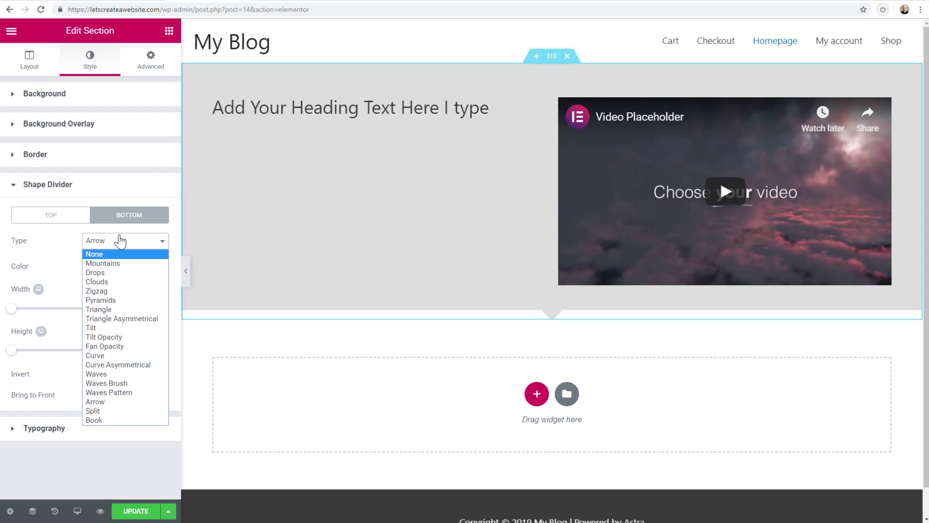
left_click(121, 240)
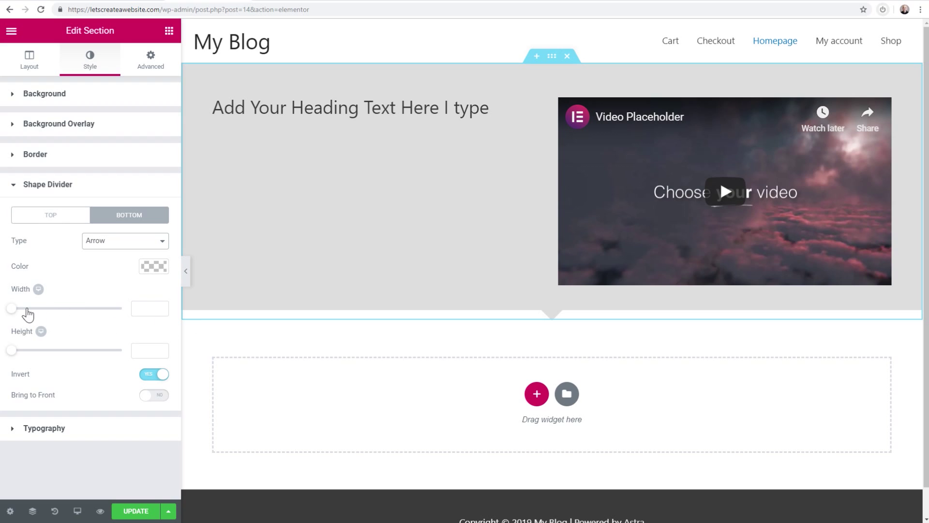
Adjust the arrow's width and height, then set the bottom divider Type to None
mouse_move(12, 309)
left_mouse_down()
mouse_move(85, 310)
mouse_move(11, 310)
left_mouse_up()
mouse_move(12, 350)
left_mouse_down()
mouse_move(74, 353)
mouse_move(7, 352)
left_mouse_up()
left_click(94, 250)
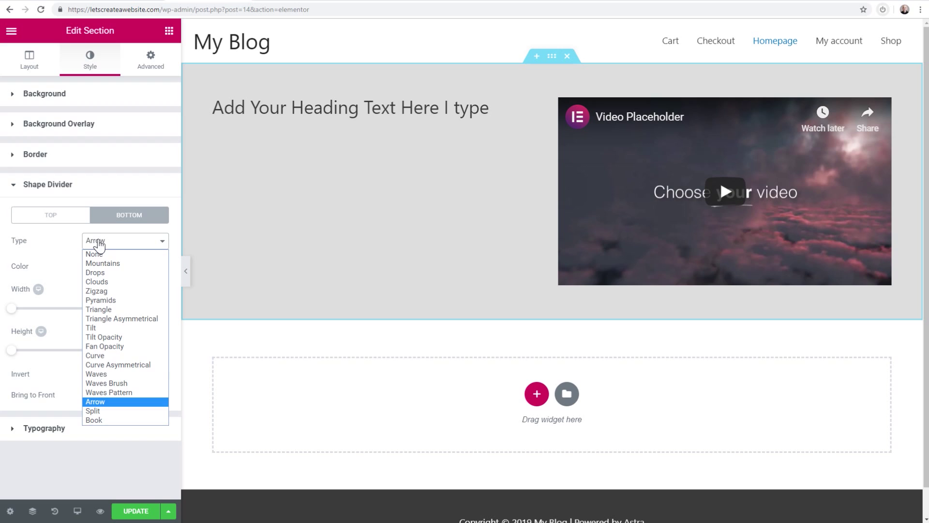
left_click(102, 253)
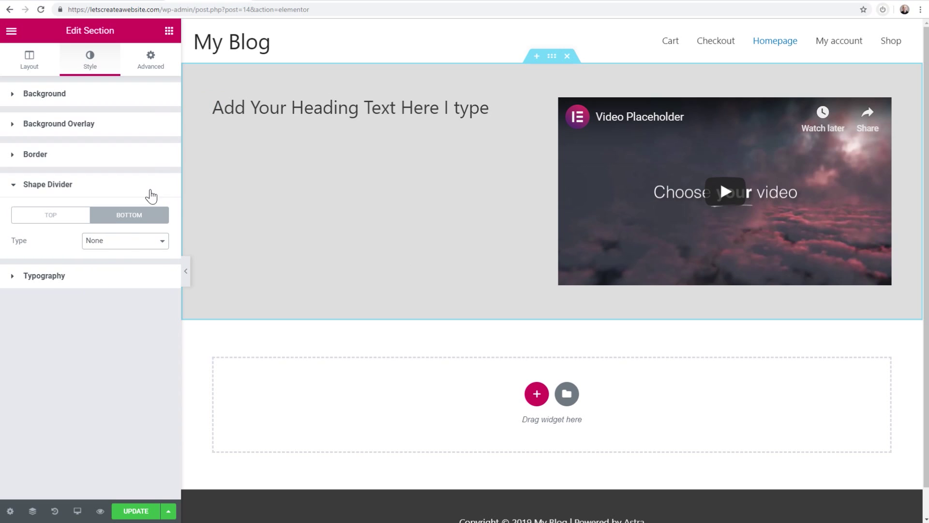
Select the heading's left column and show its Style settings
left_click(29, 56)
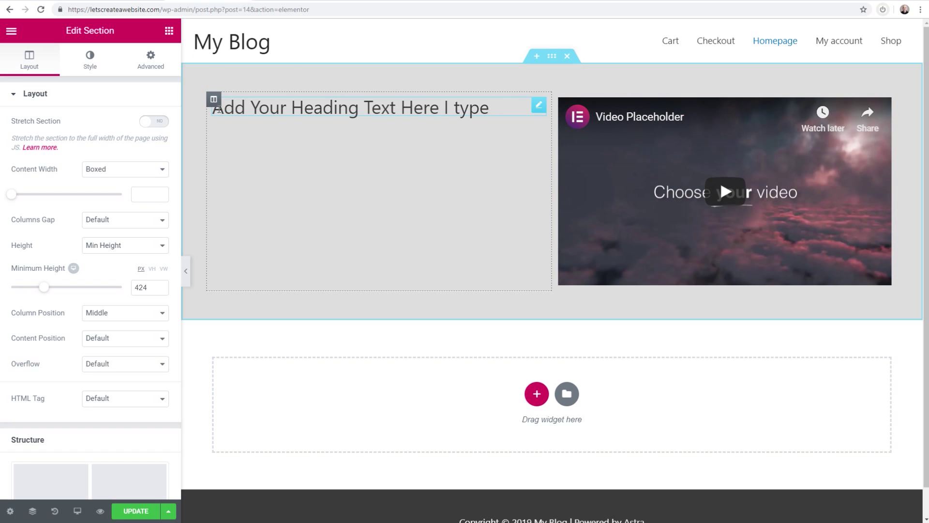
left_click(214, 101)
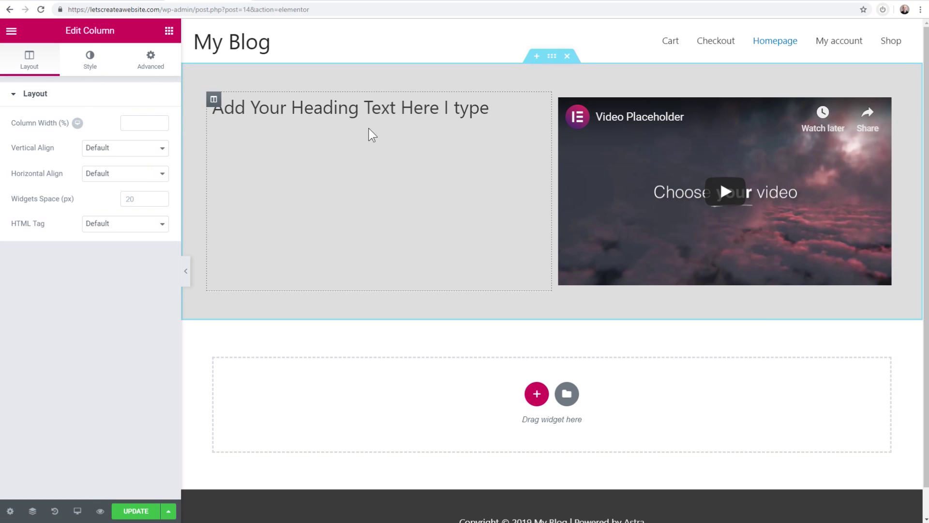
left_click(91, 63)
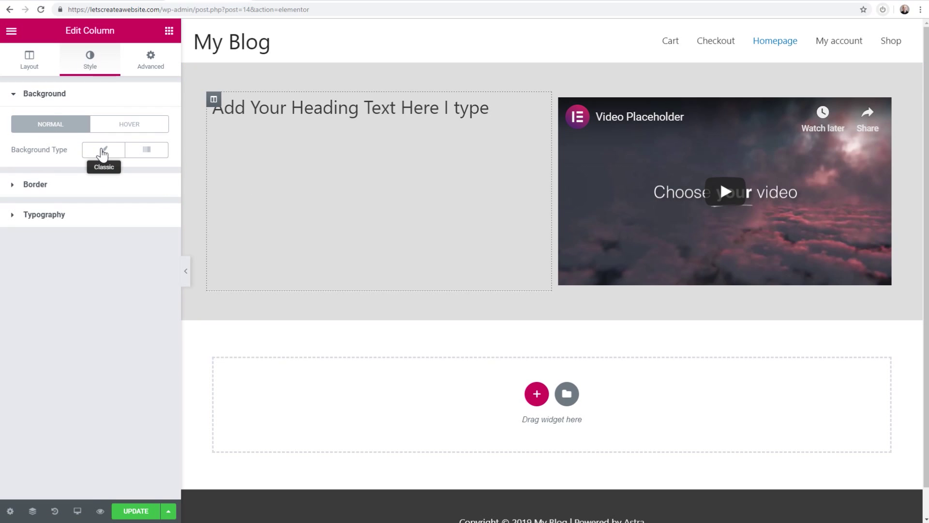
Set the left column's background to classic white (#ffffff)
left_click(103, 152)
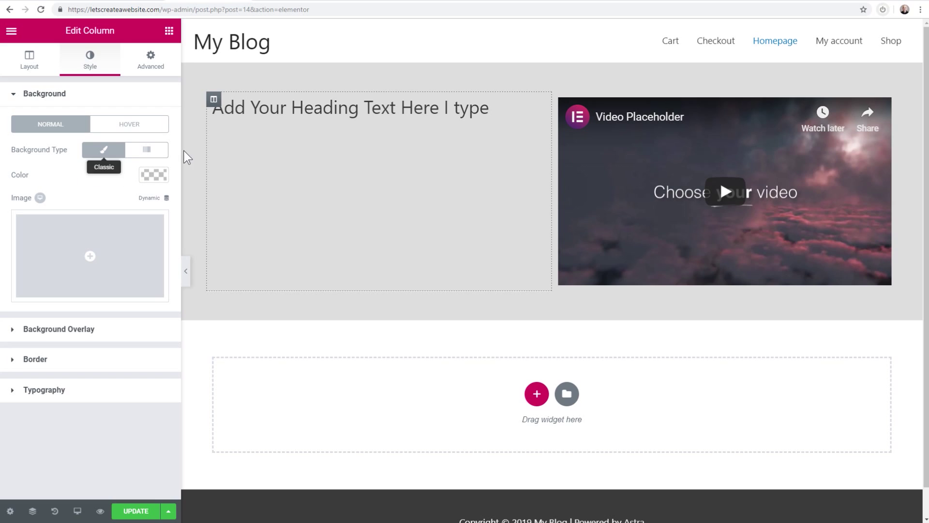
left_click(156, 175)
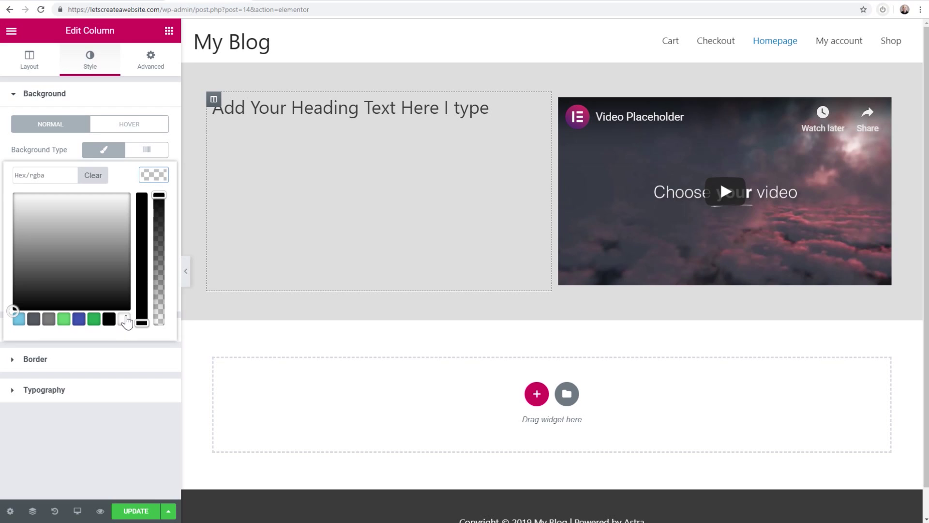
left_click(124, 319)
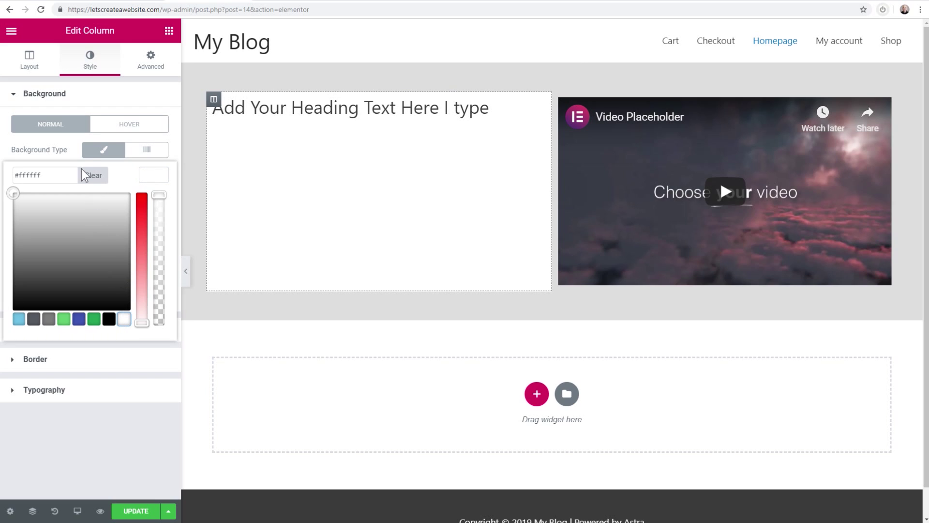
left_click(100, 154)
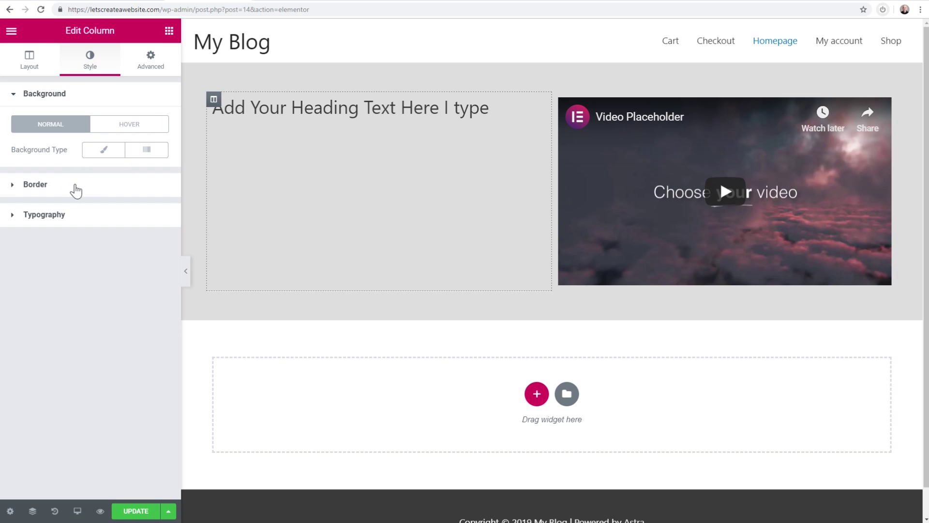
left_click(76, 191)
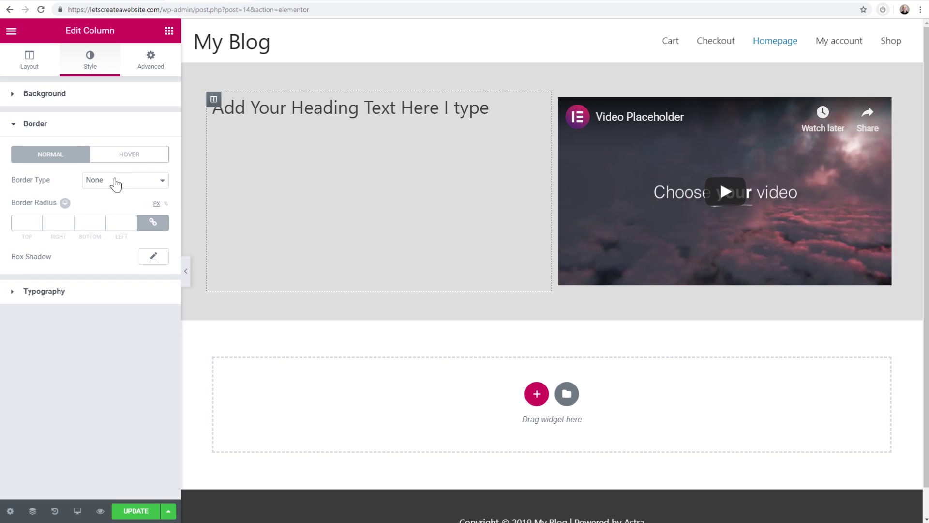
left_click(74, 98)
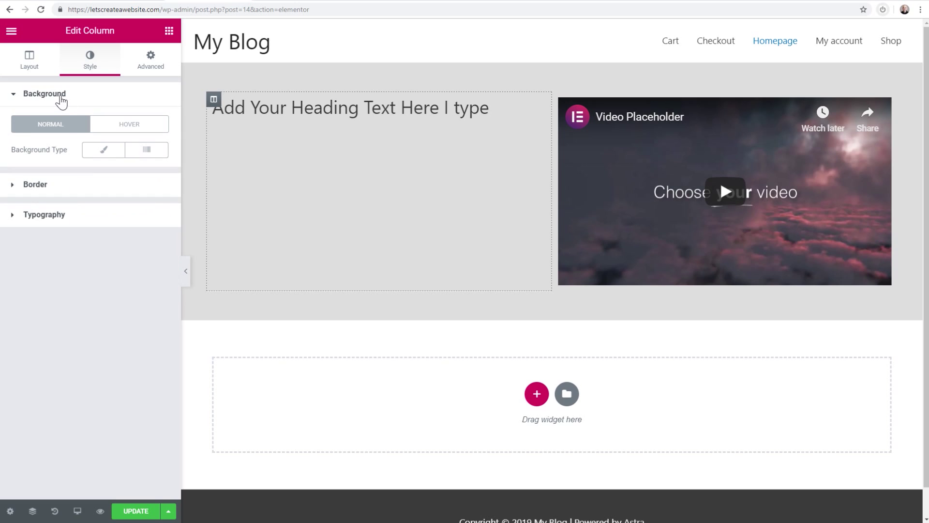
left_click(97, 151)
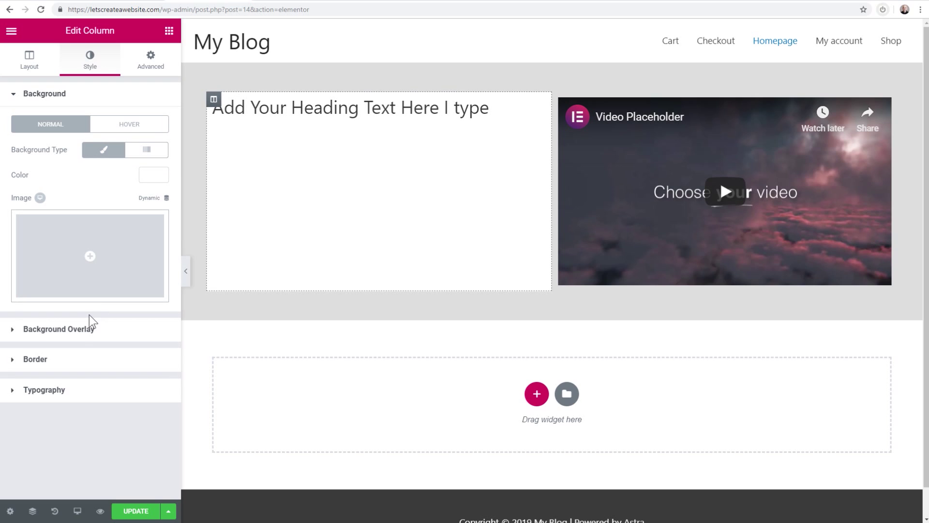
left_click(72, 364)
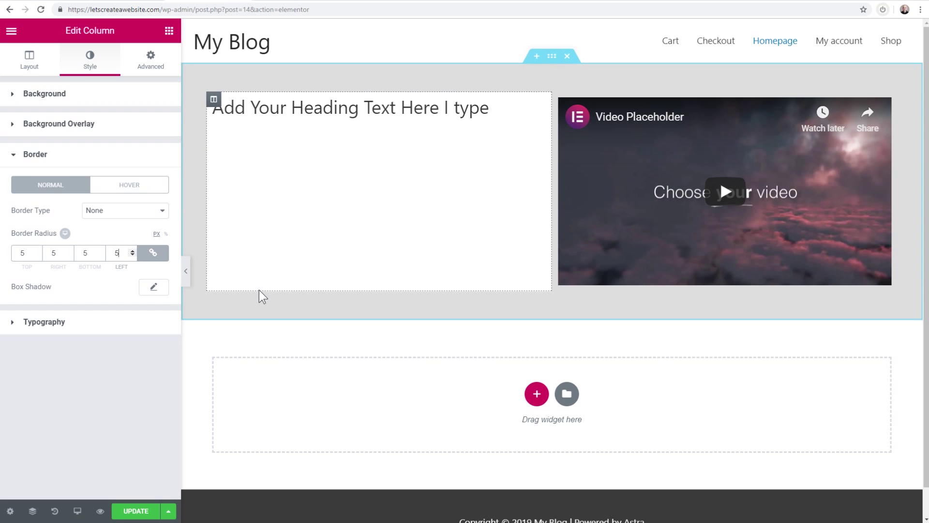
left_click(132, 251)
left_click(132, 250)
left_click(132, 250)
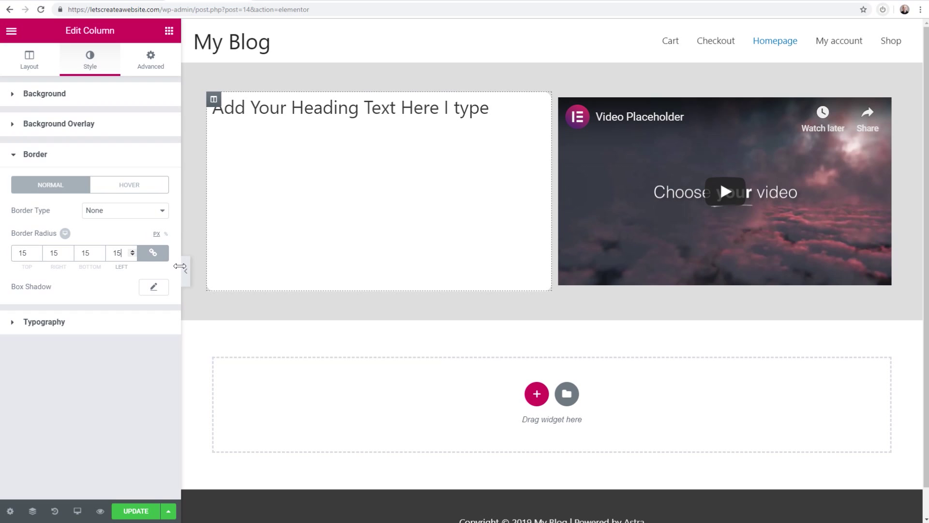
left_click(186, 271)
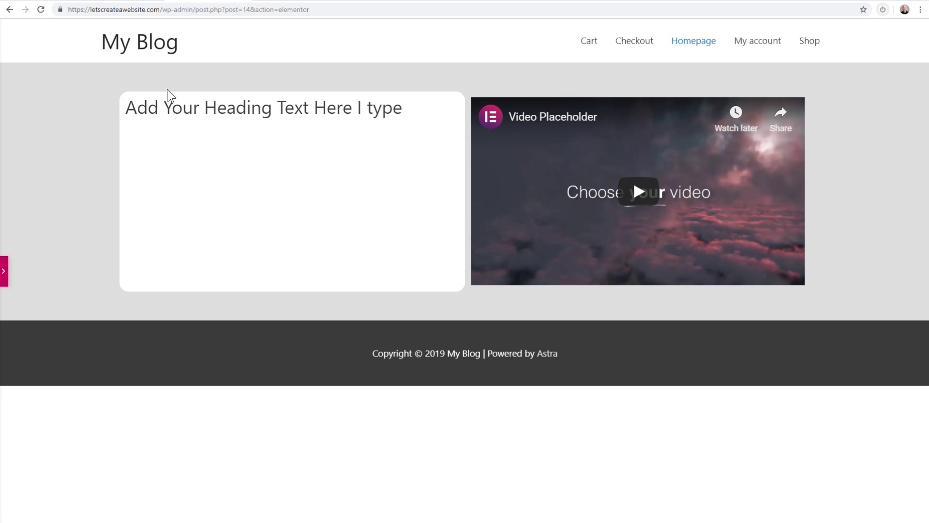
left_click(4, 269)
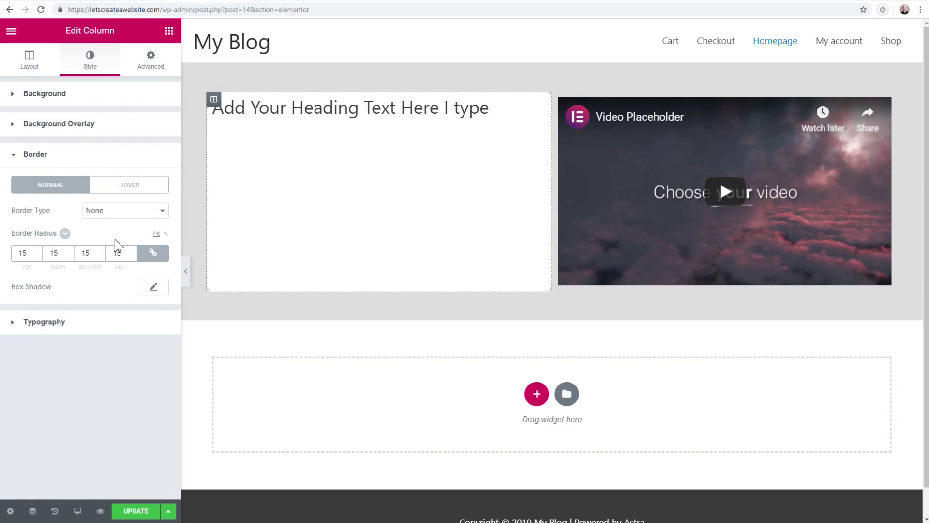
key("BackSpace")
left_click(154, 289)
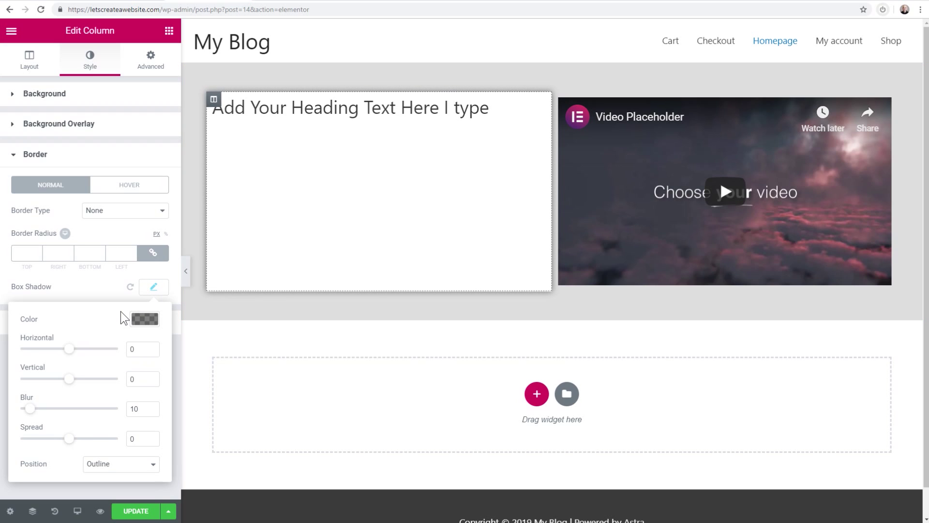
left_click(142, 322)
left_click_drag(152, 403, 152, 453)
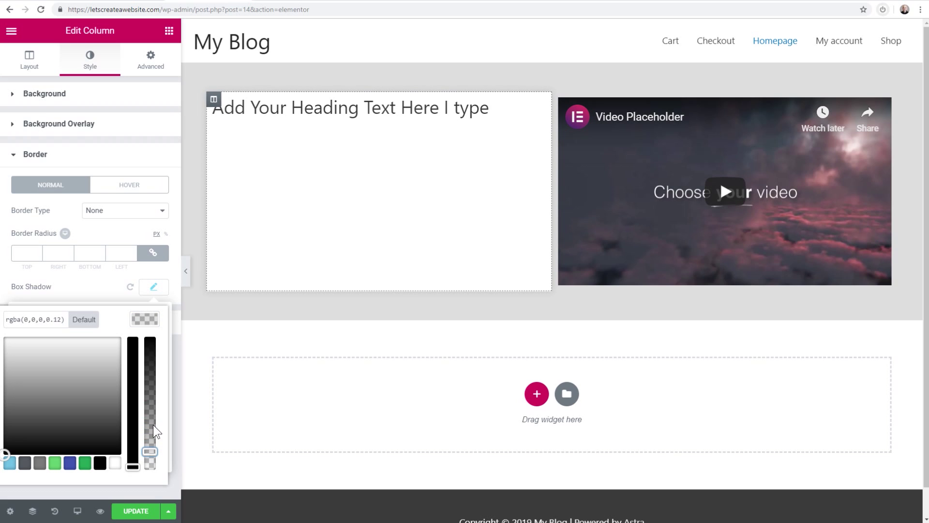
left_click(186, 271)
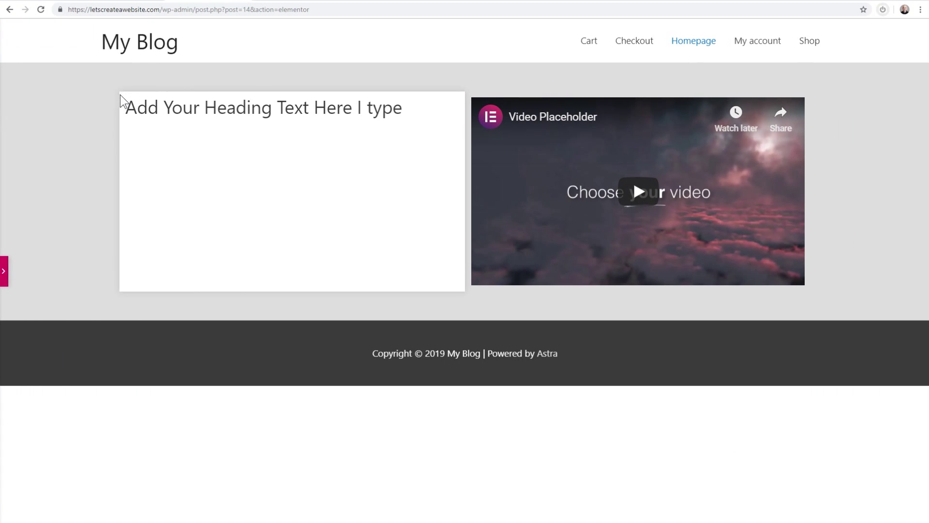
left_click(4, 272)
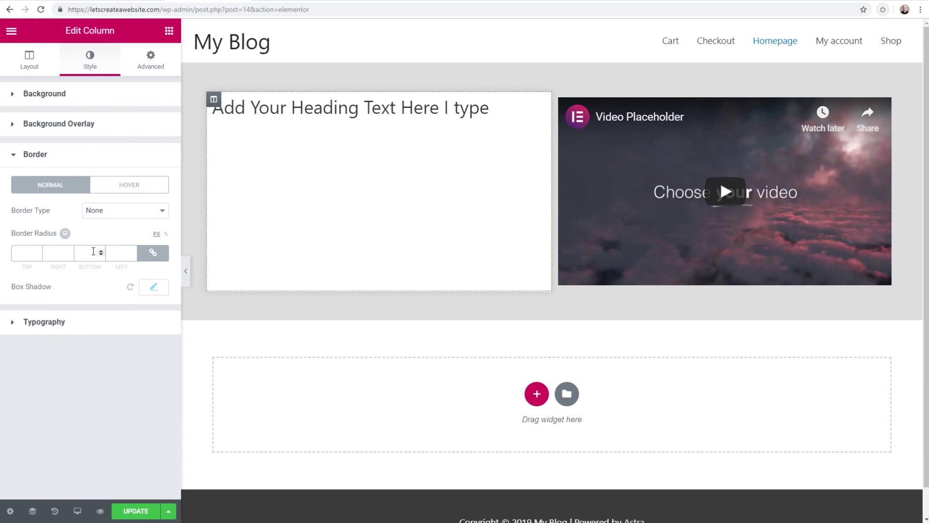
left_click(150, 289)
left_click(145, 319)
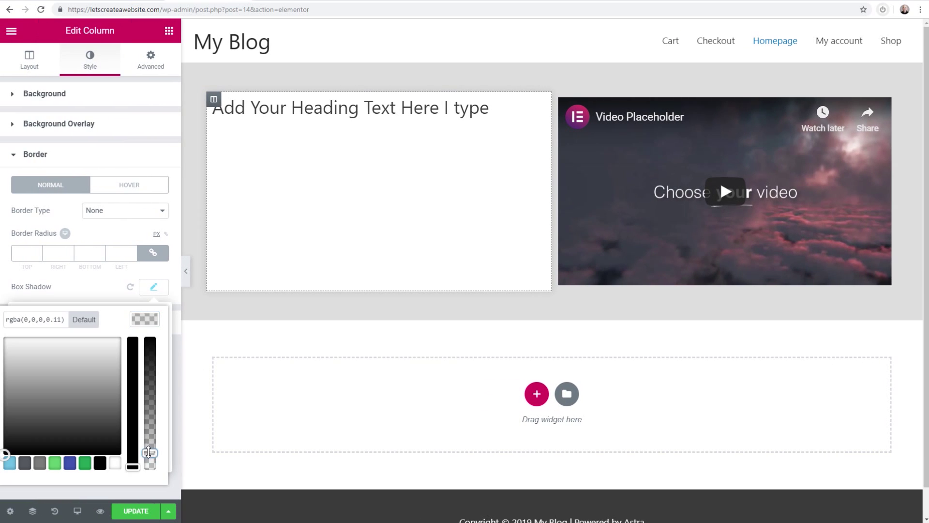
left_click(153, 273)
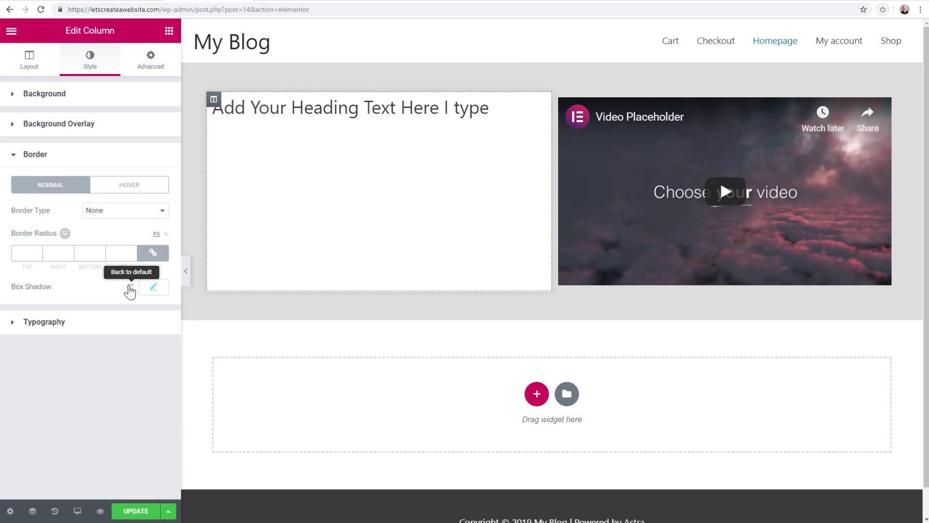
left_click(130, 288)
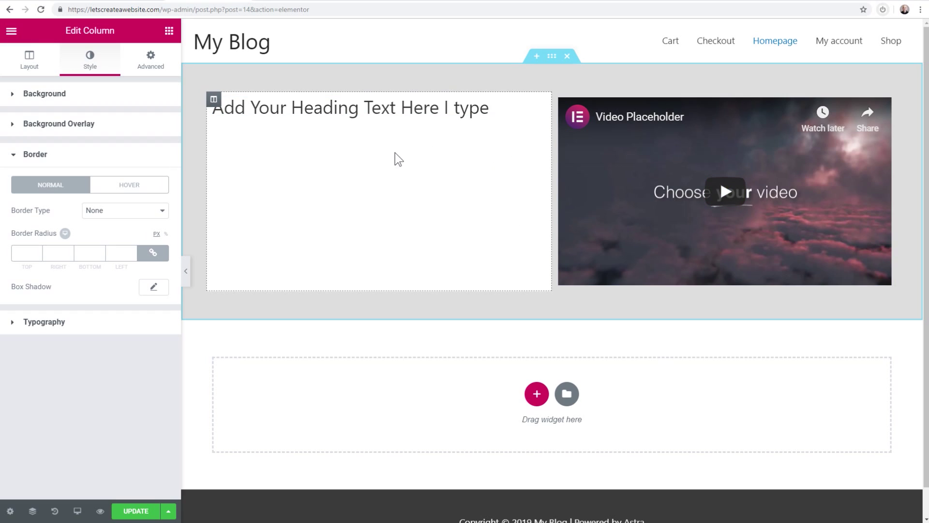
left_click(388, 109)
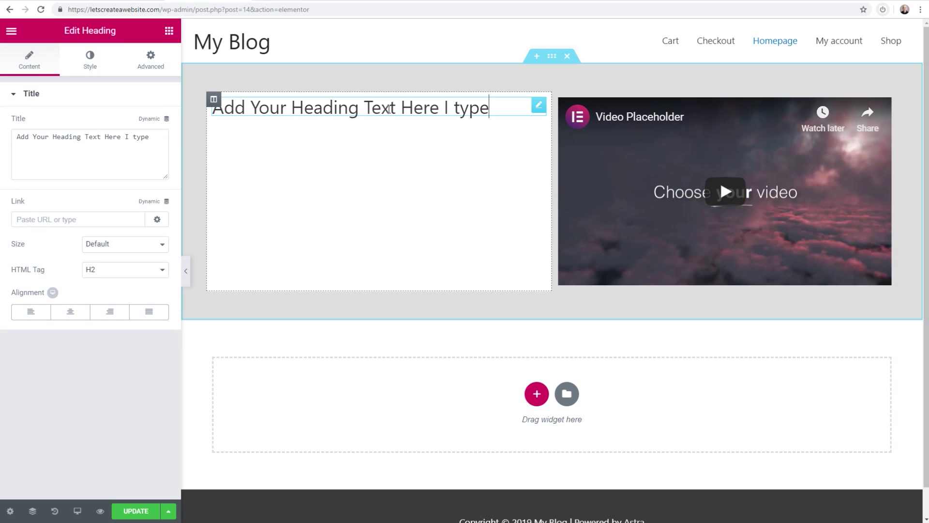
Delete the heading widget through its right-click menu
left_click(83, 68)
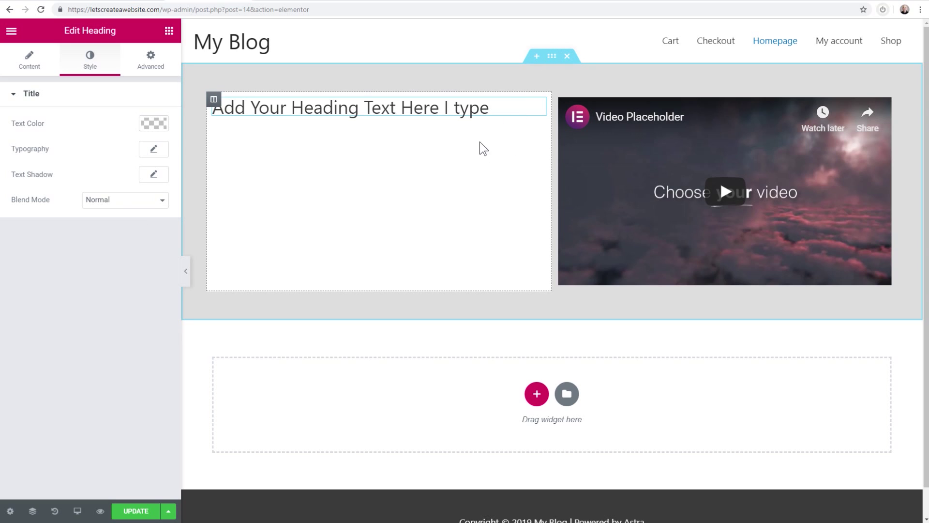
right_click(479, 109)
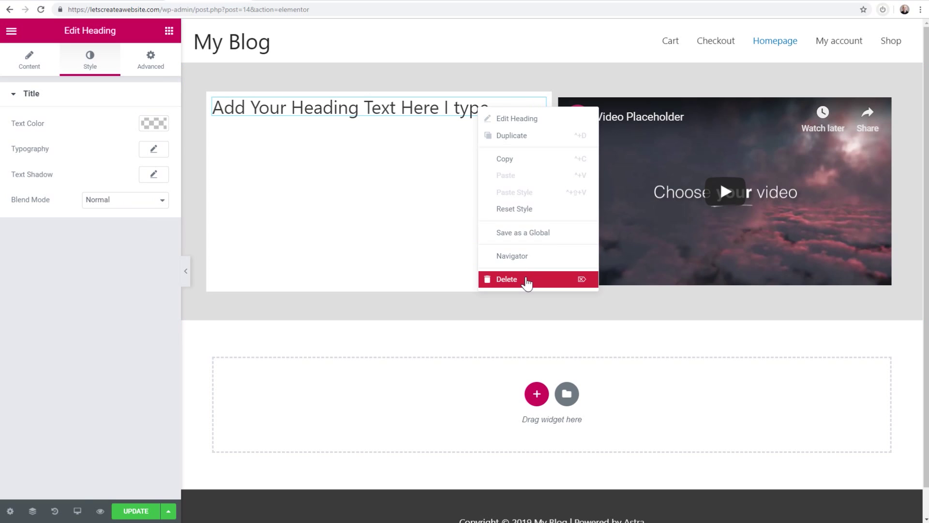
left_click(529, 281)
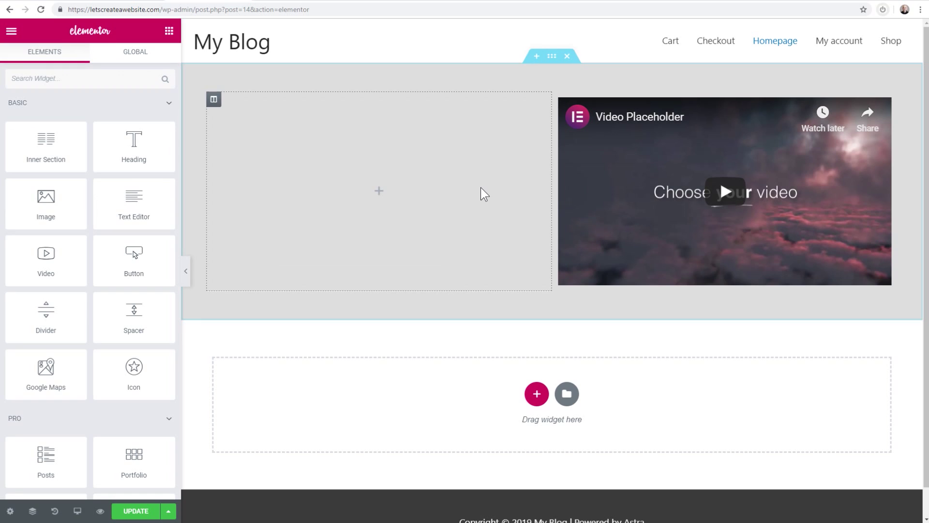
Delete the section with the empty column and video, then browse the template Library
left_click(567, 56)
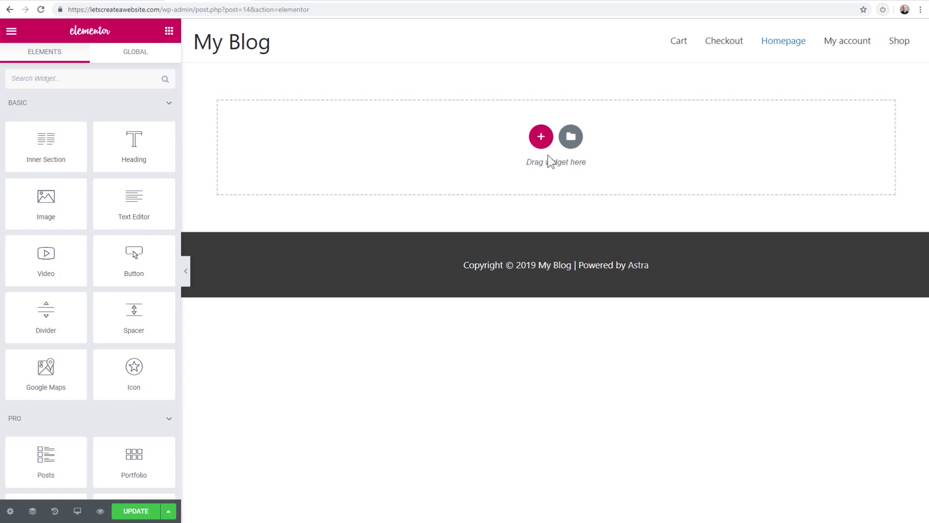
left_click(571, 136)
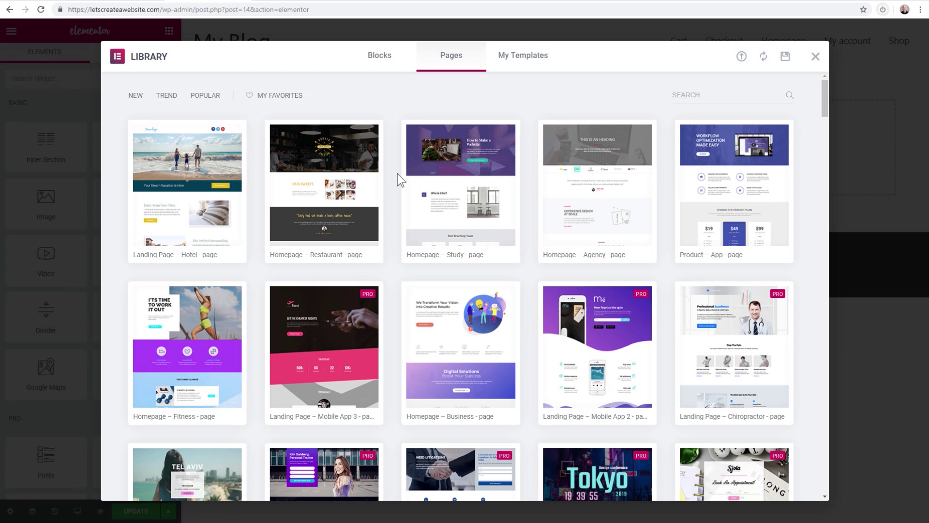
scroll(398, 174, "down", 7)
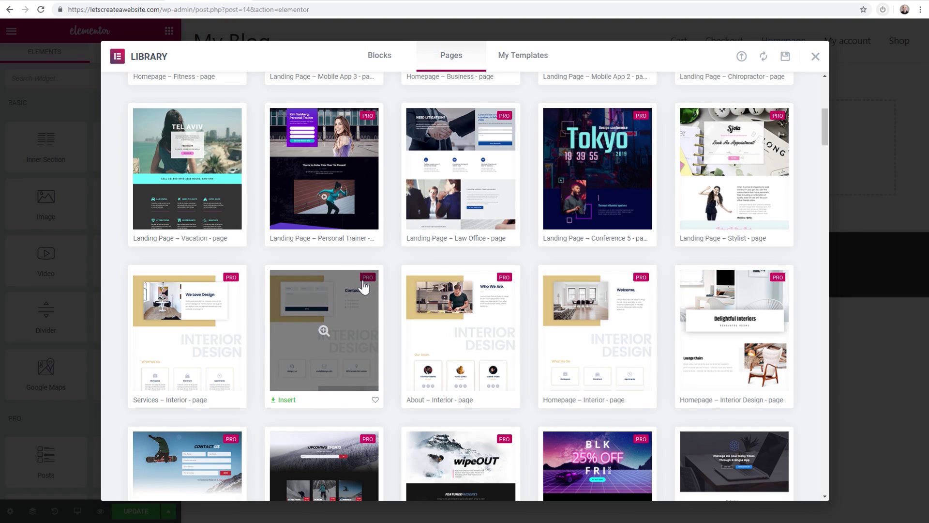
scroll(387, 245, "down", 4)
scroll(388, 245, "up", 4)
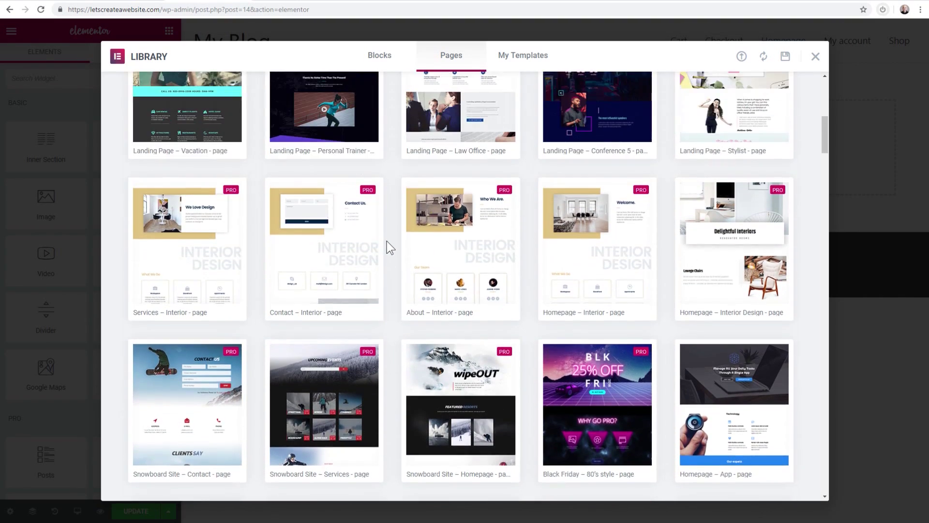
scroll(387, 246, "up", 7)
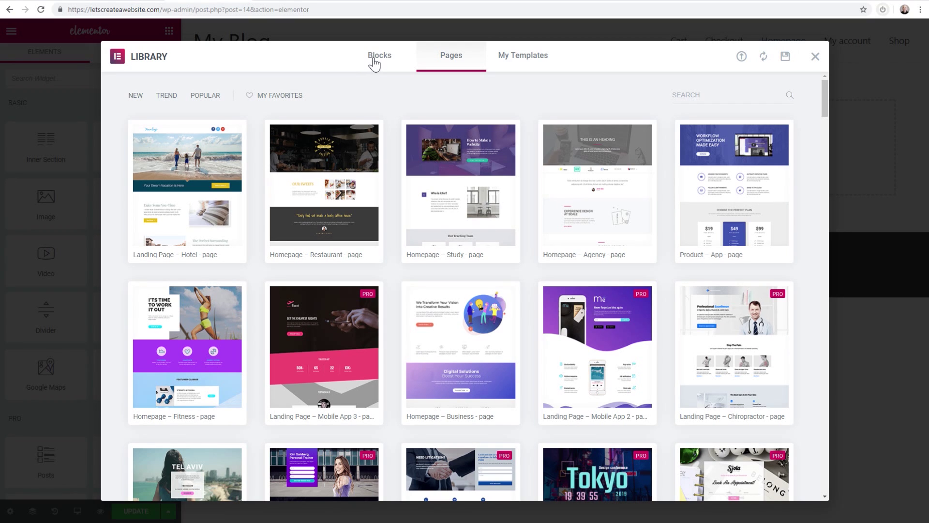
left_click(374, 59)
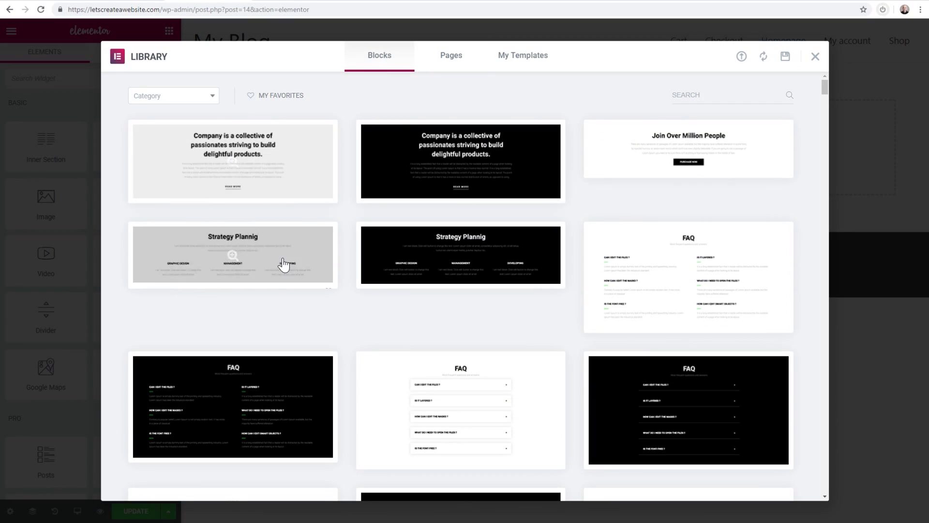
scroll(401, 268, "down", 8)
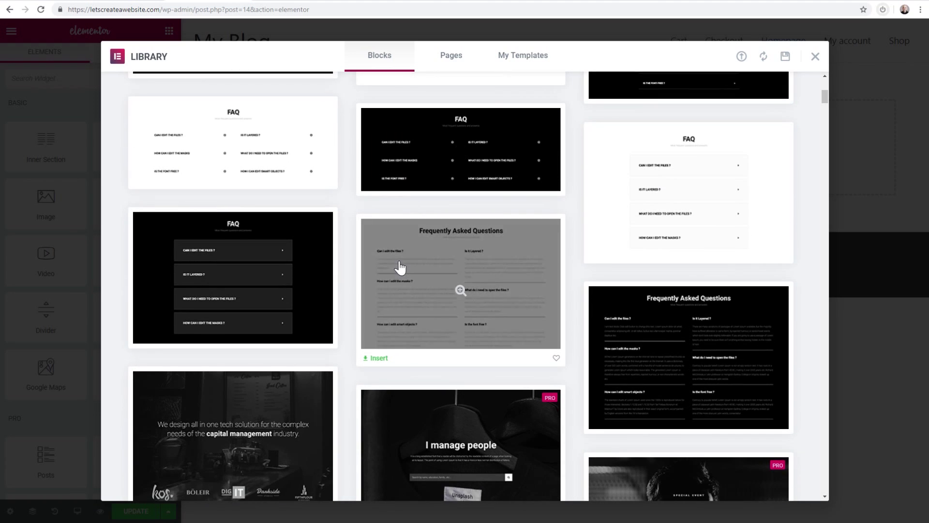
scroll(400, 267, "up", 10)
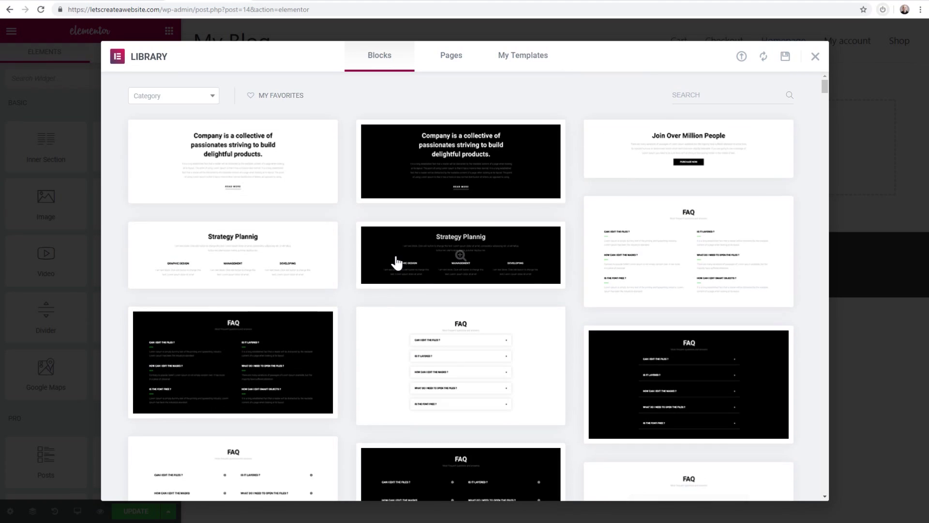
left_click(173, 102)
scroll(182, 215, "down", 3)
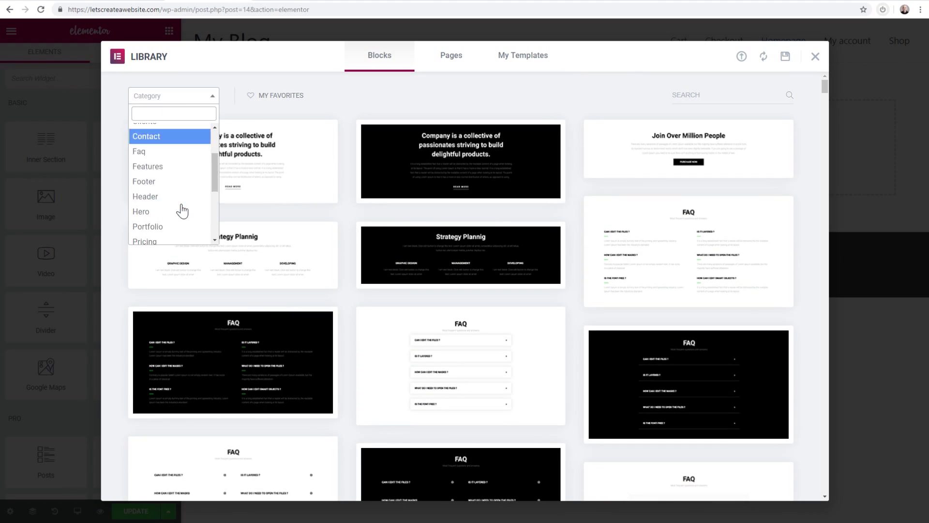
scroll(167, 181, "down", 2)
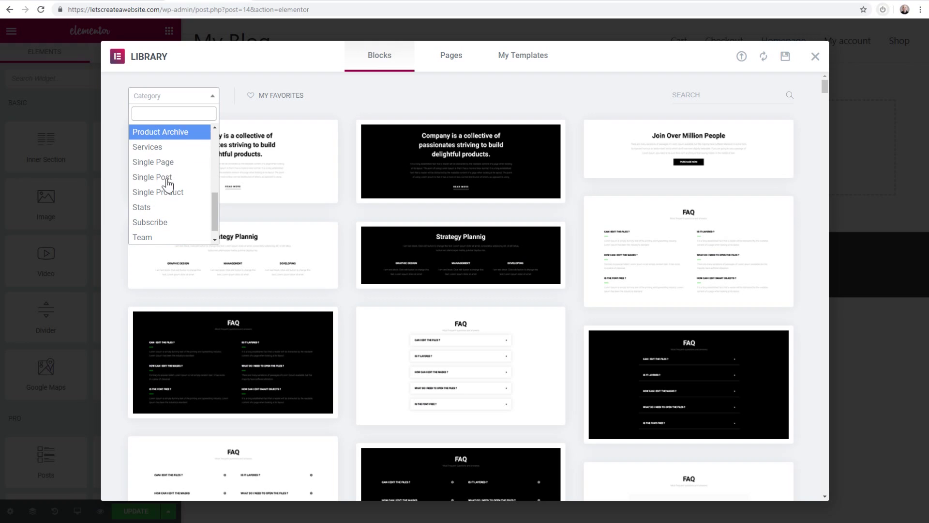
scroll(170, 228, "down", 1)
left_click(164, 237)
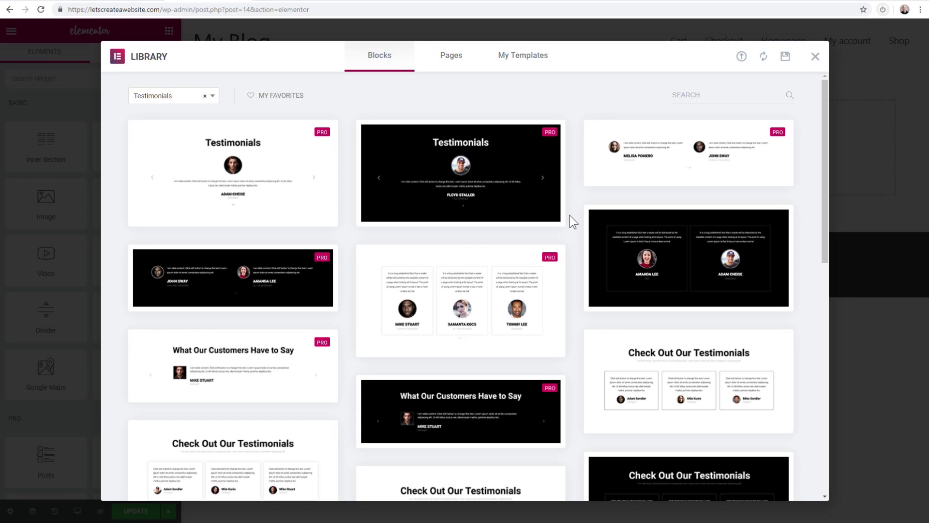
scroll(570, 216, "down", 4)
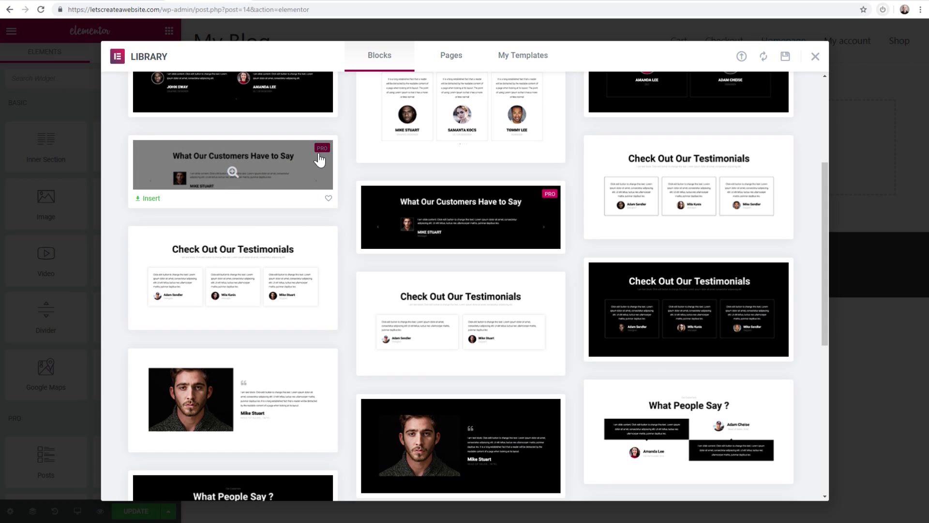
scroll(342, 161, "up", 4)
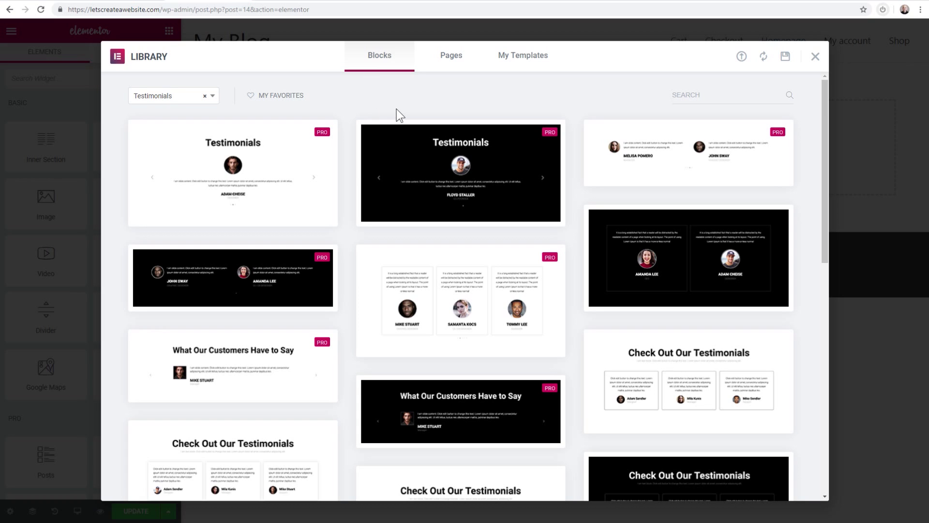
Insert the Landing Page – Tourism Summer Time template from the Pages tab
left_click(450, 66)
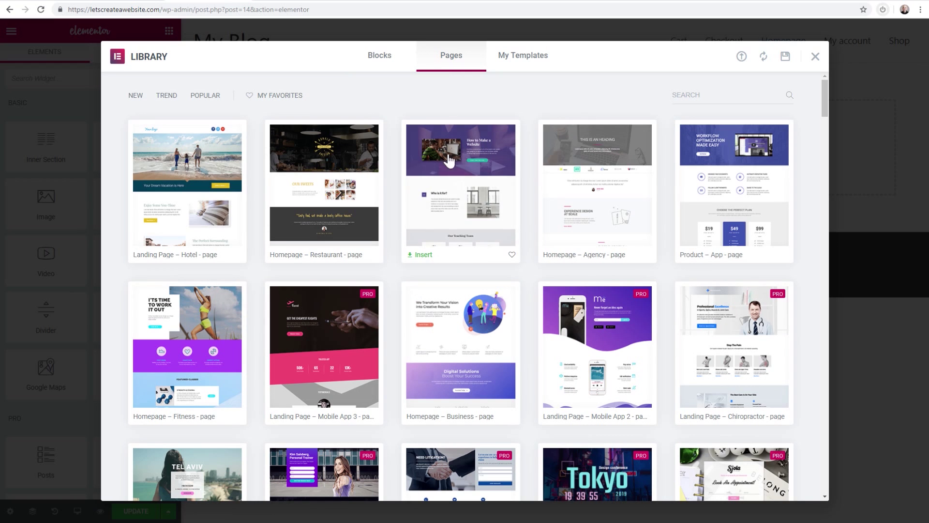
scroll(396, 216, "down", 8)
scroll(396, 219, "down", 8)
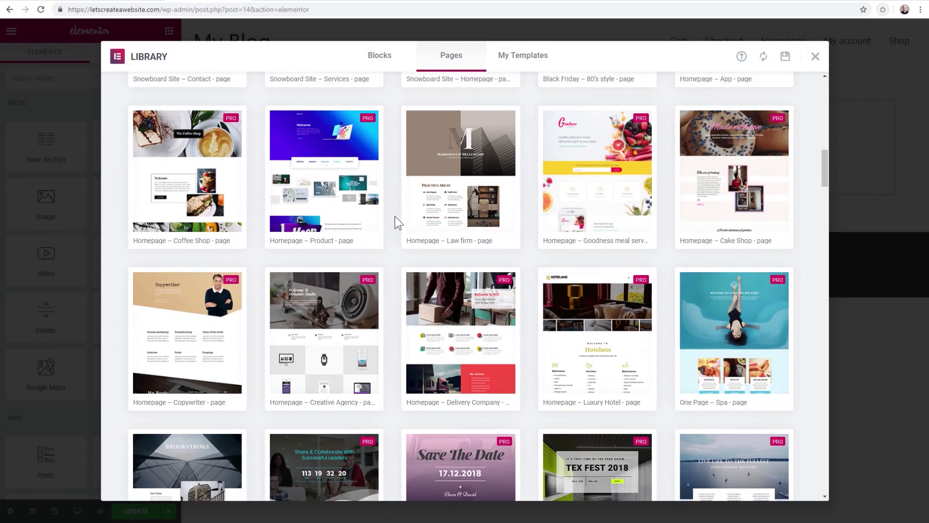
scroll(391, 215, "down", 7)
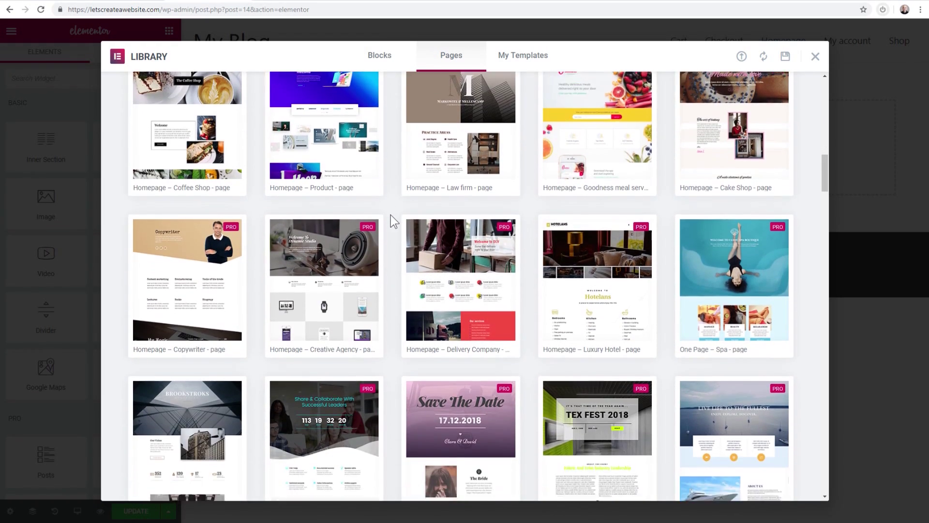
scroll(390, 215, "down", 12)
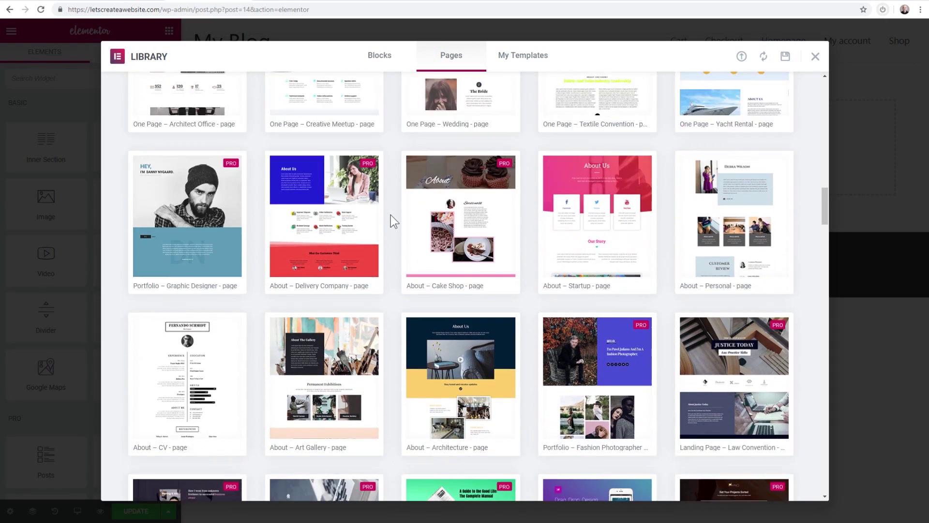
scroll(390, 215, "down", 11)
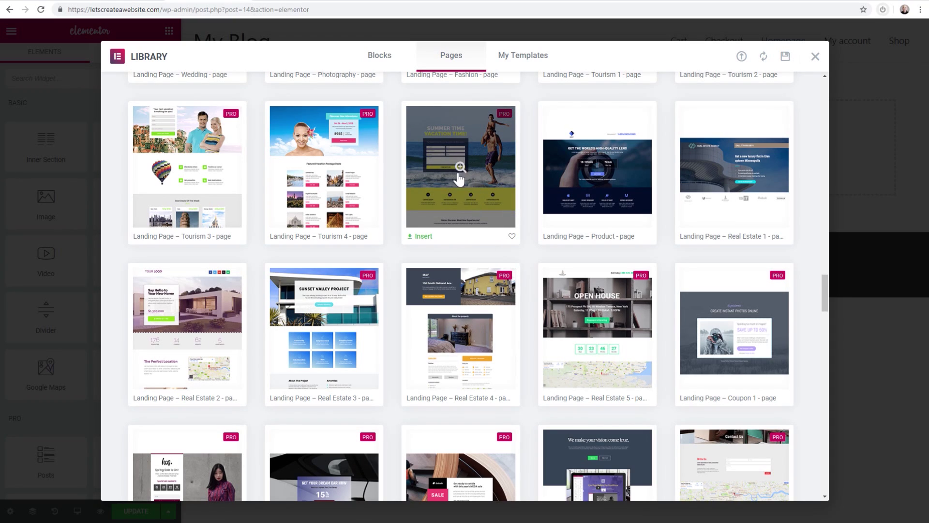
left_click(422, 238)
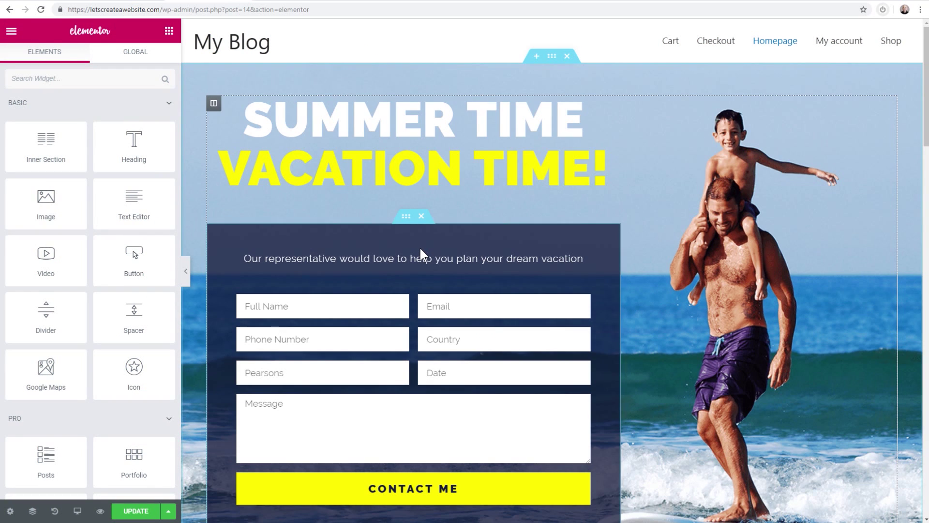
Hide the panel, scroll the Summer Time page to the footer and back, then restore the panel
left_click(185, 271)
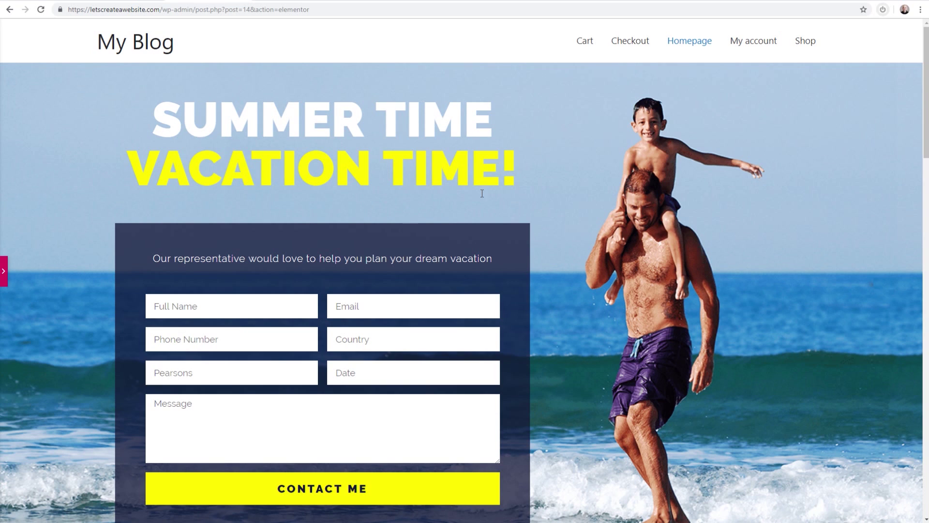
scroll(590, 178, "down", 6)
scroll(591, 178, "up", 6)
scroll(342, 301, "down", 3)
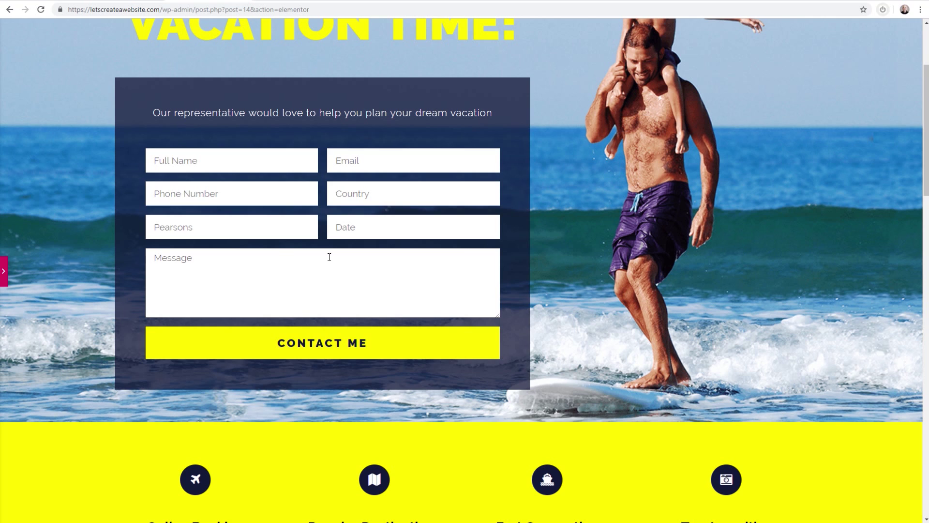
scroll(330, 257, "down", 15)
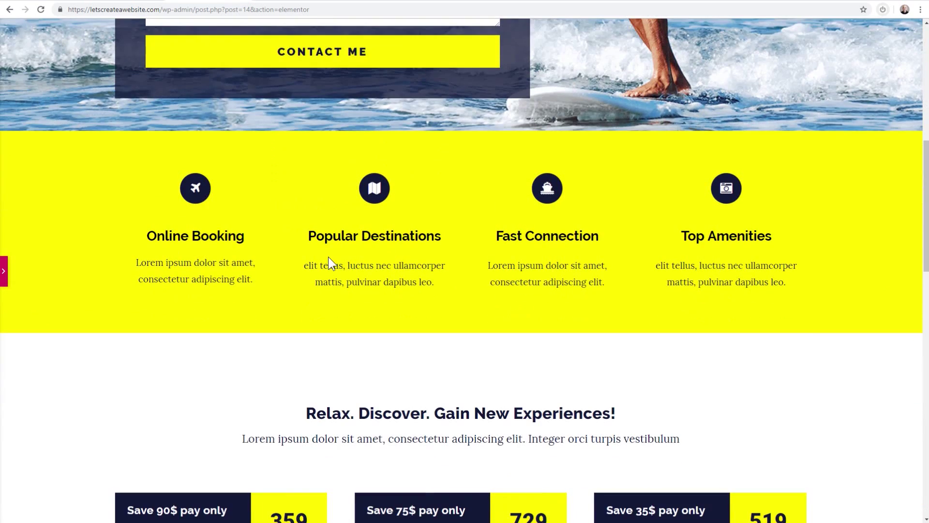
scroll(328, 257, "down", 10)
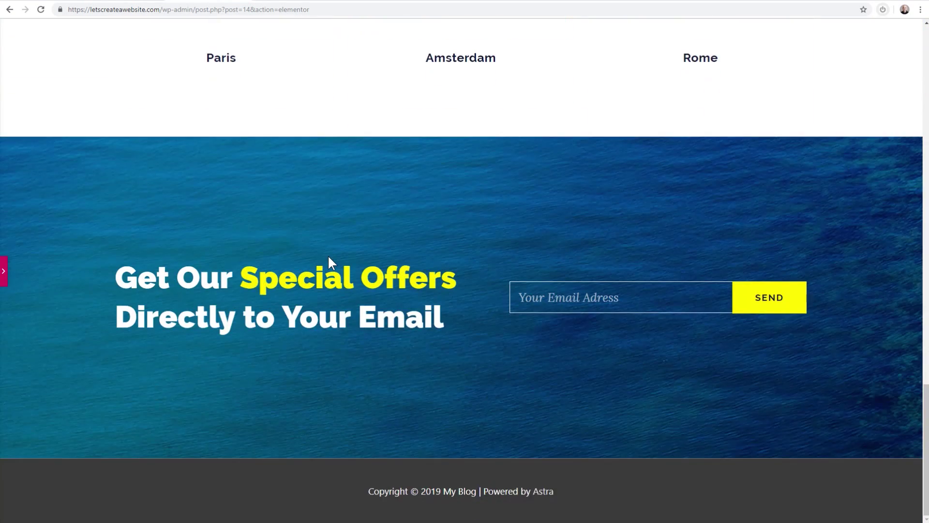
scroll(329, 258, "up", 8)
scroll(328, 257, "up", 20)
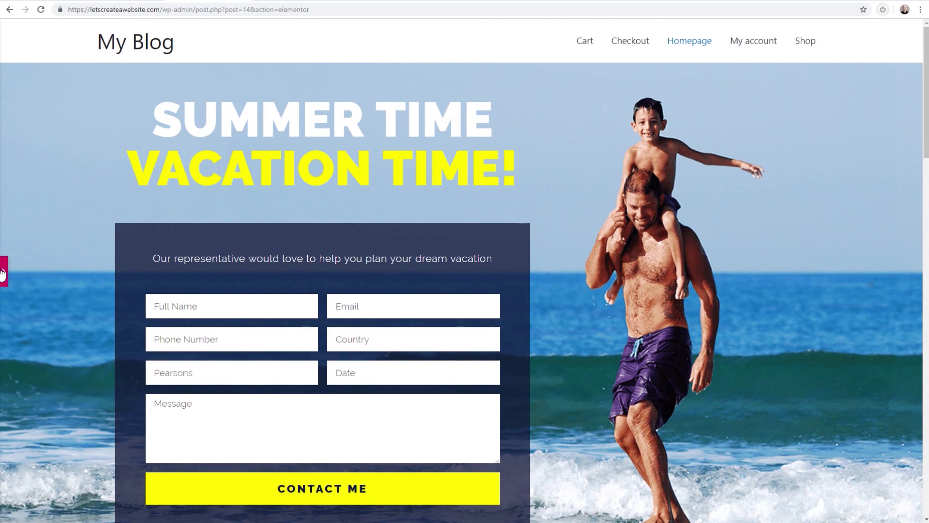
left_click(3, 272)
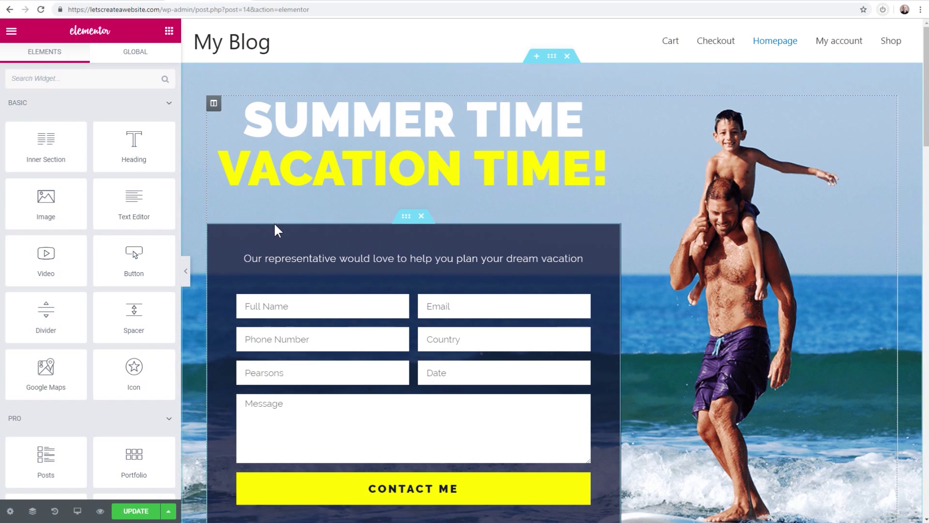
scroll(329, 223, "down", 3)
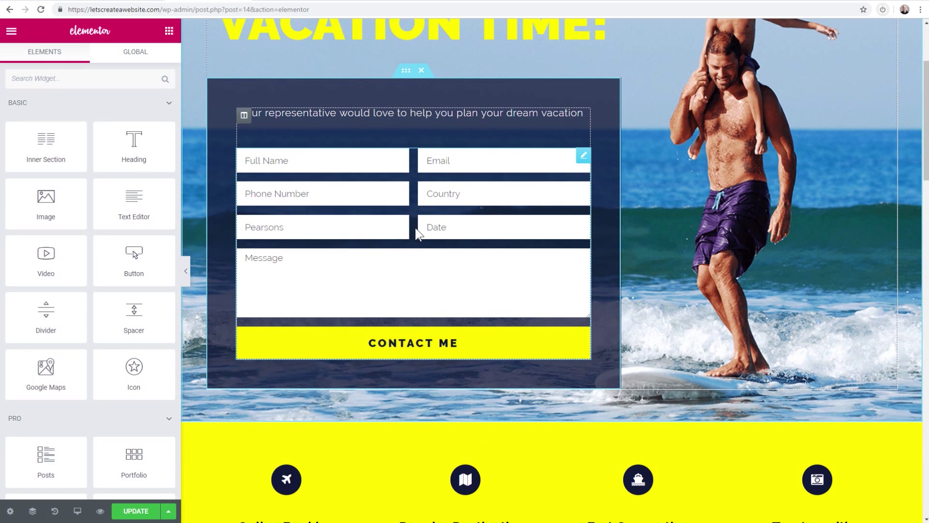
scroll(416, 225, "up", 3)
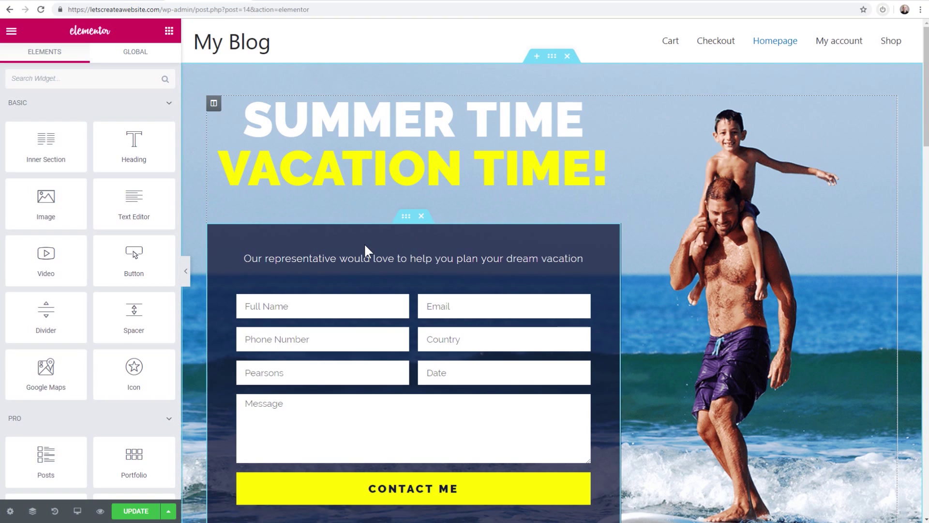
scroll(365, 245, "down", 4)
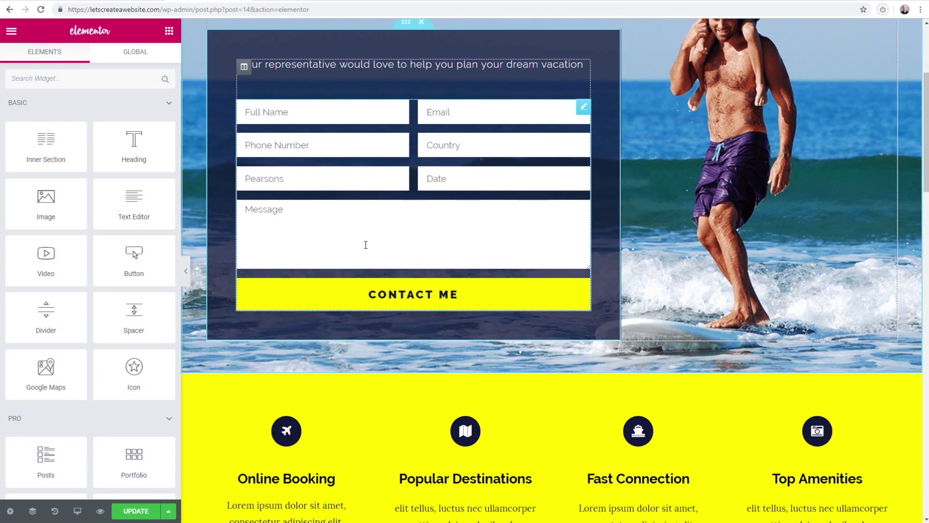
scroll(363, 245, "up", 4)
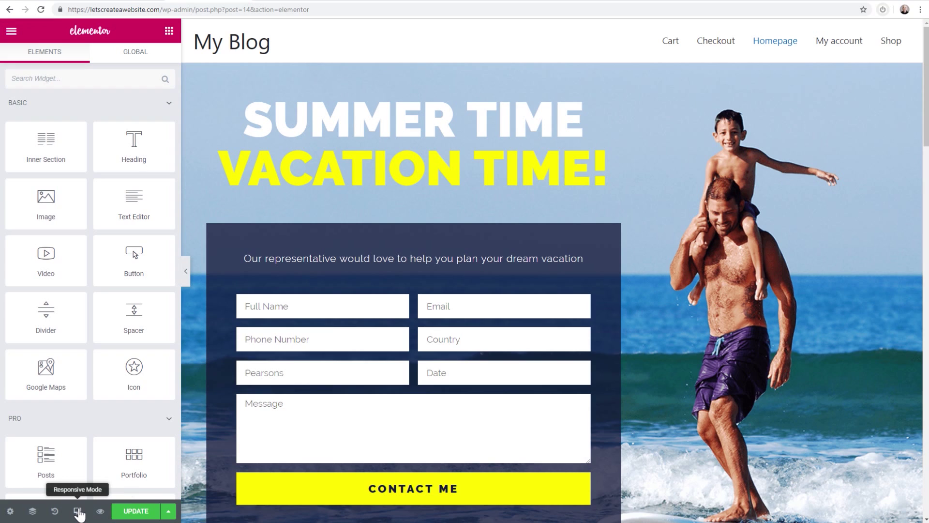
Switch the Elementor preview to Mobile width (360px) and scroll through the stacked layout
left_click(77, 515)
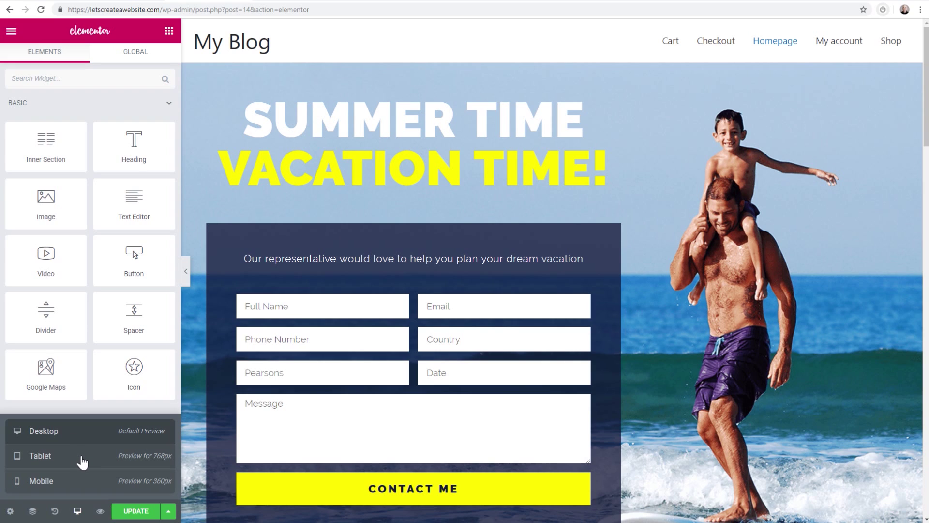
left_click(73, 482)
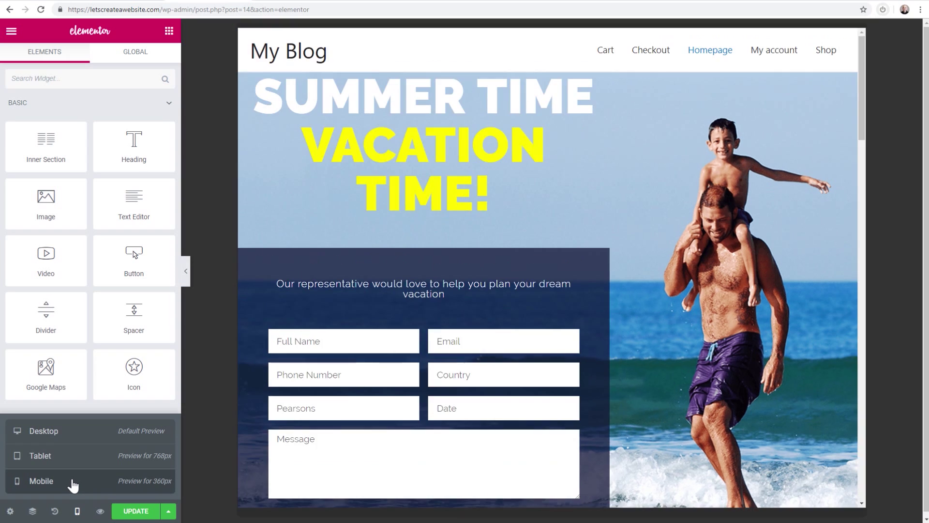
scroll(560, 289, "down", 10)
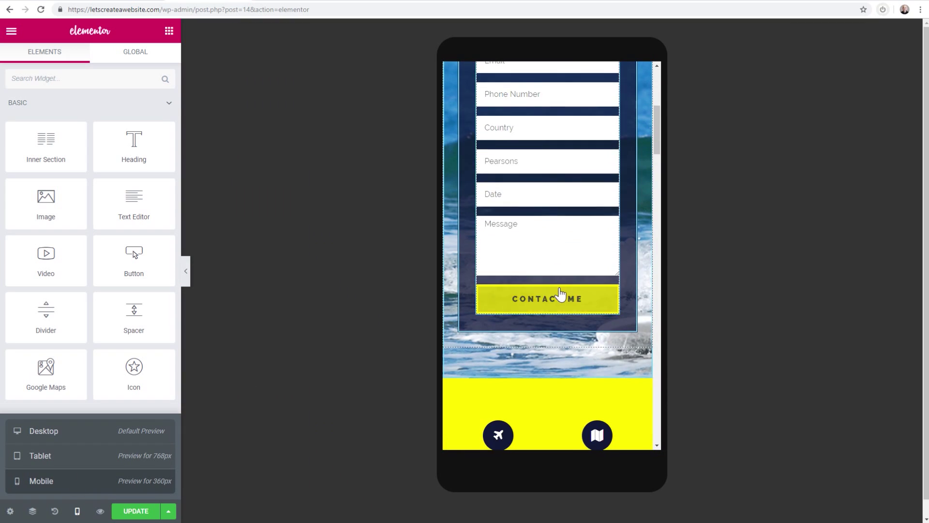
scroll(560, 288, "up", 5)
scroll(560, 288, "down", 4)
scroll(561, 293, "down", 2)
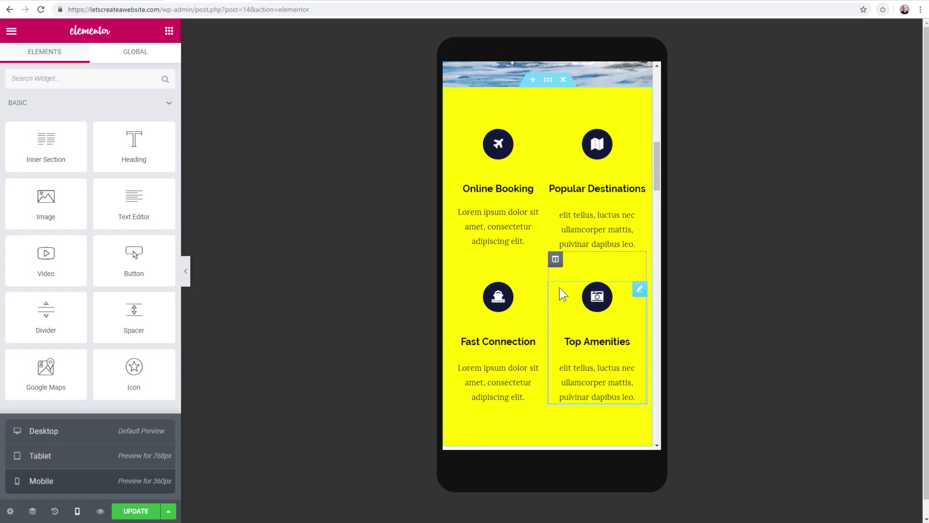
scroll(560, 289, "up", 10)
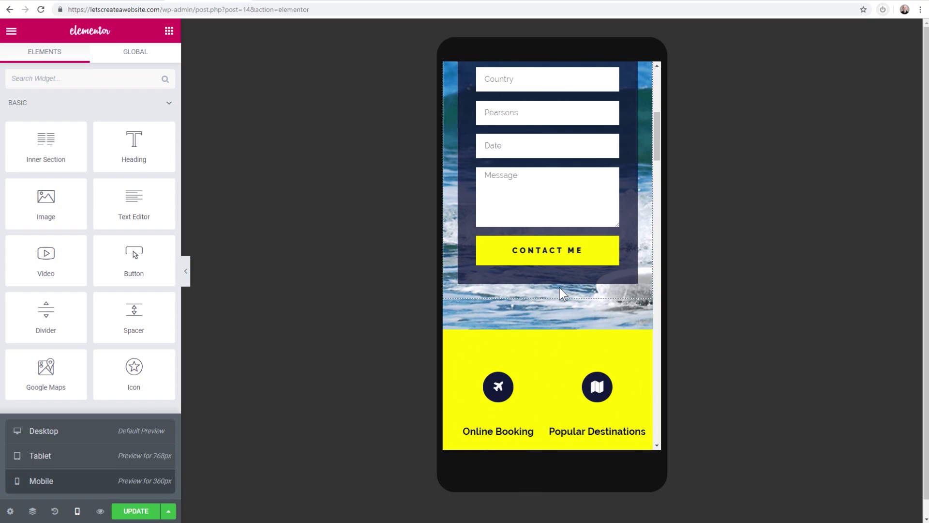
scroll(560, 291, "up", 2)
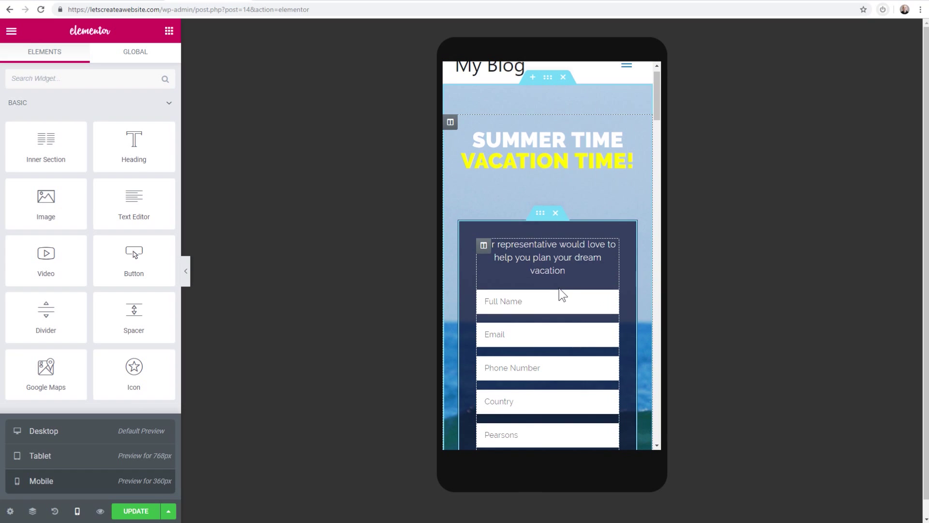
Select the 'SUMMER TIME VACATION TIME!' heading and review its Style typography settings
left_click(535, 157)
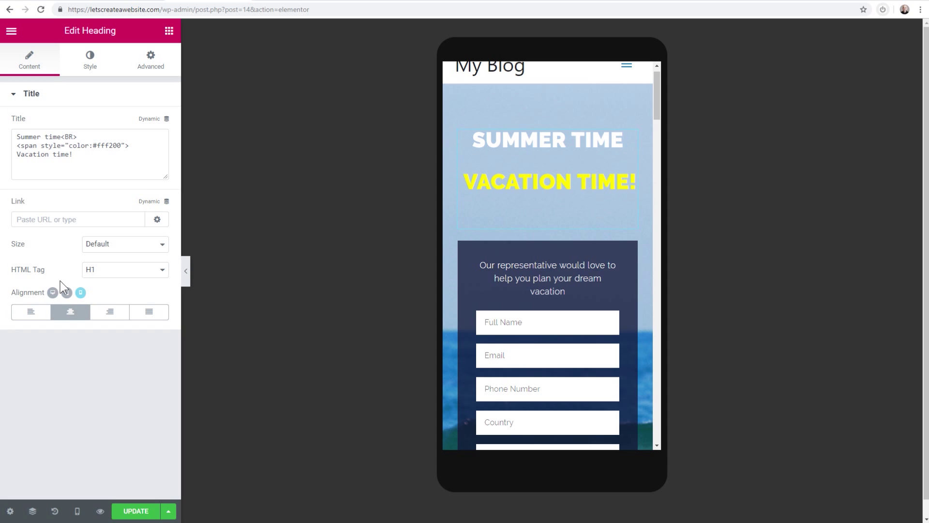
left_click(91, 62)
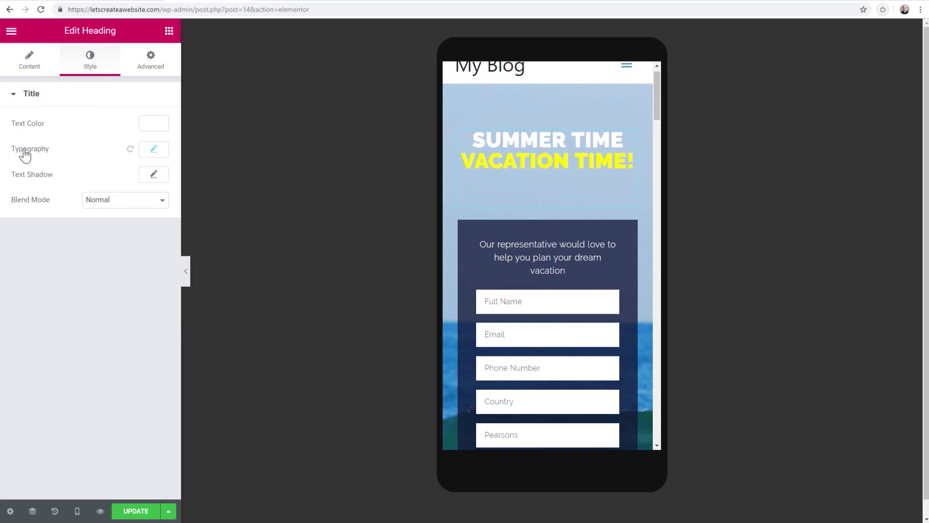
left_click(154, 150)
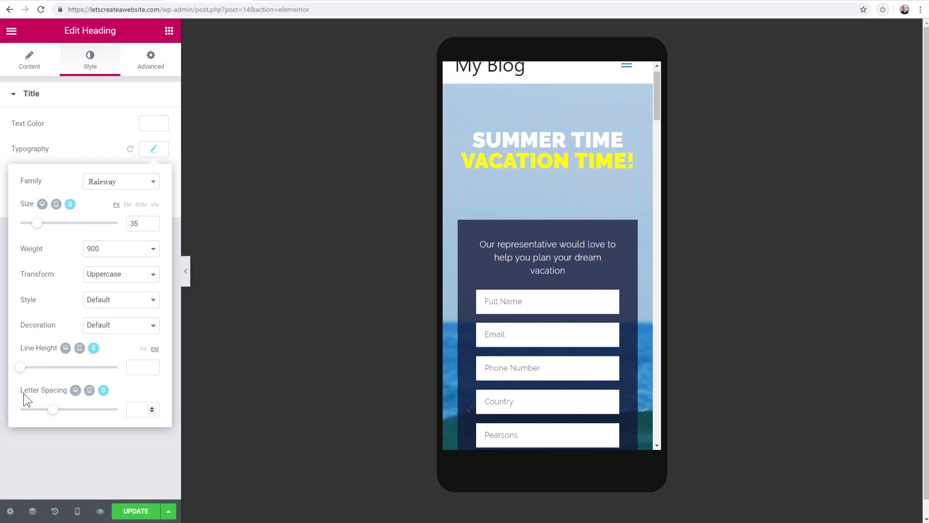
left_click(88, 446)
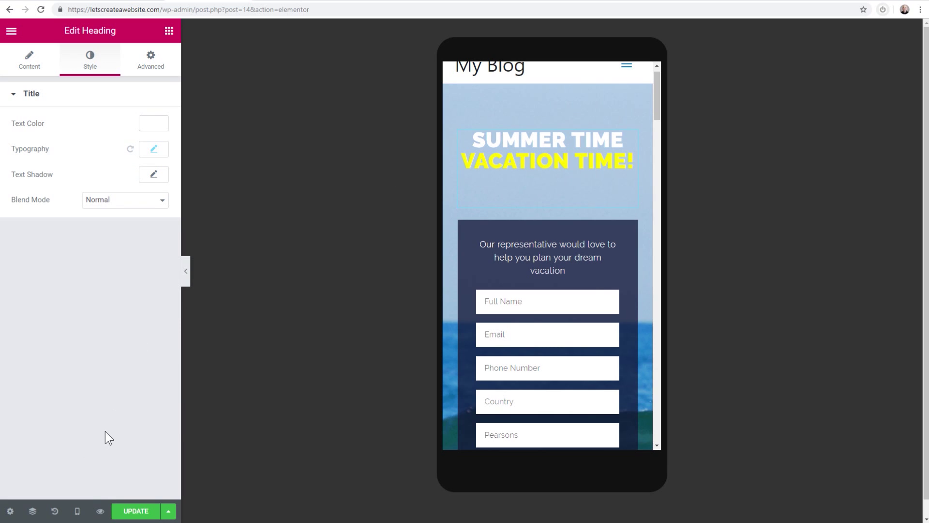
left_click(77, 511)
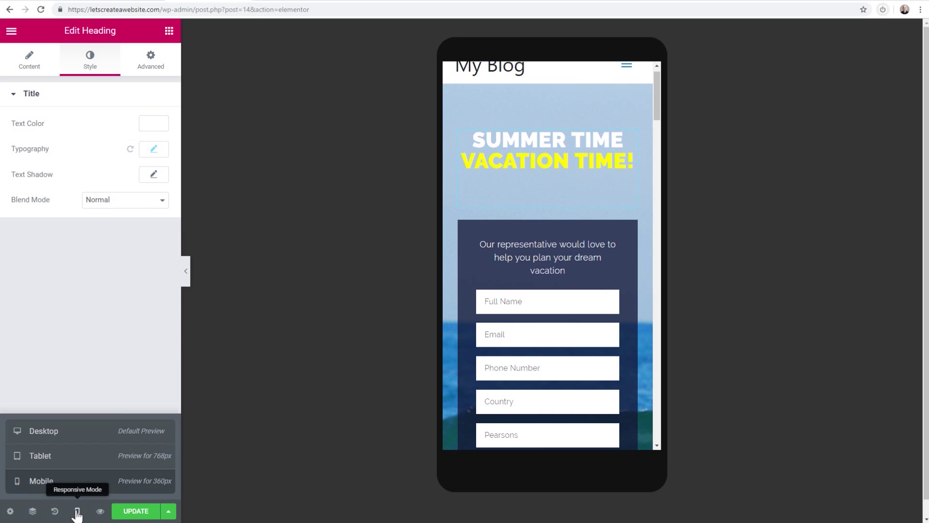
left_click(63, 432)
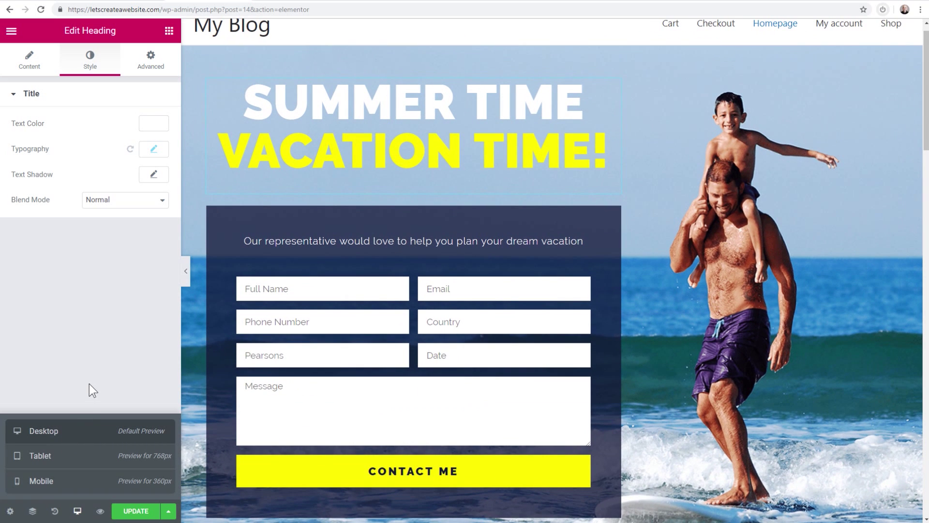
left_click(102, 347)
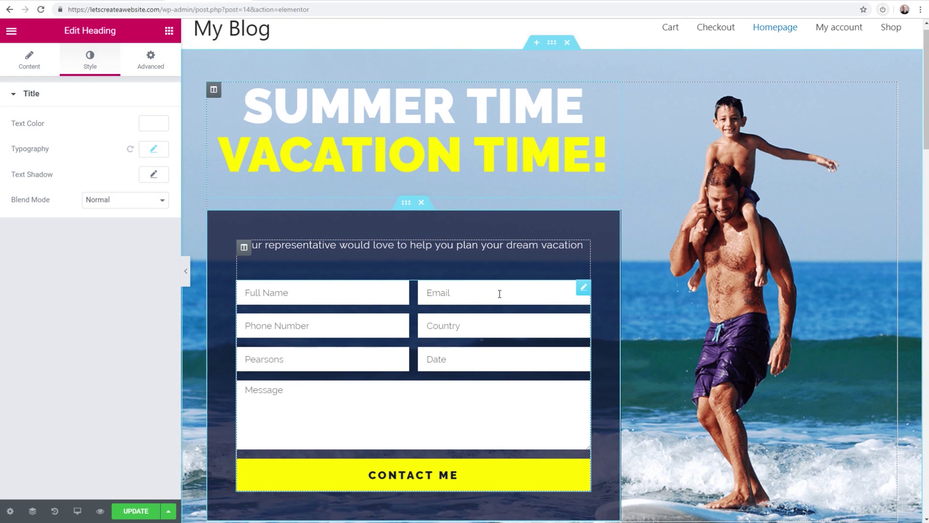
scroll(523, 261, "up", 1)
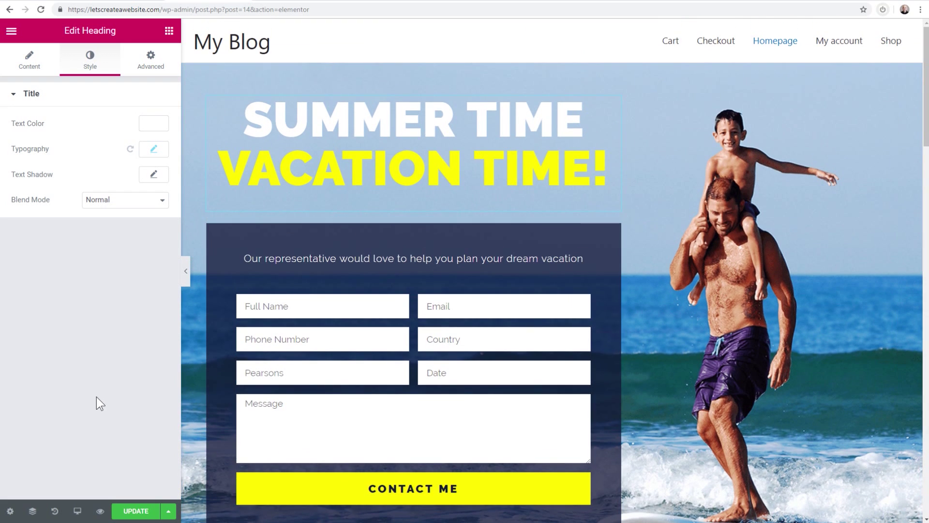
scroll(506, 232, "down", 9)
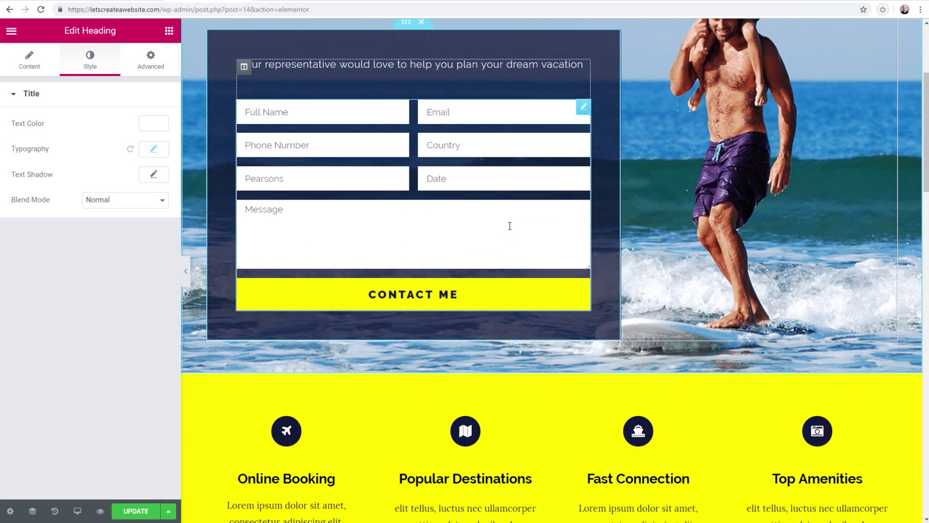
scroll(497, 269, "down", 12)
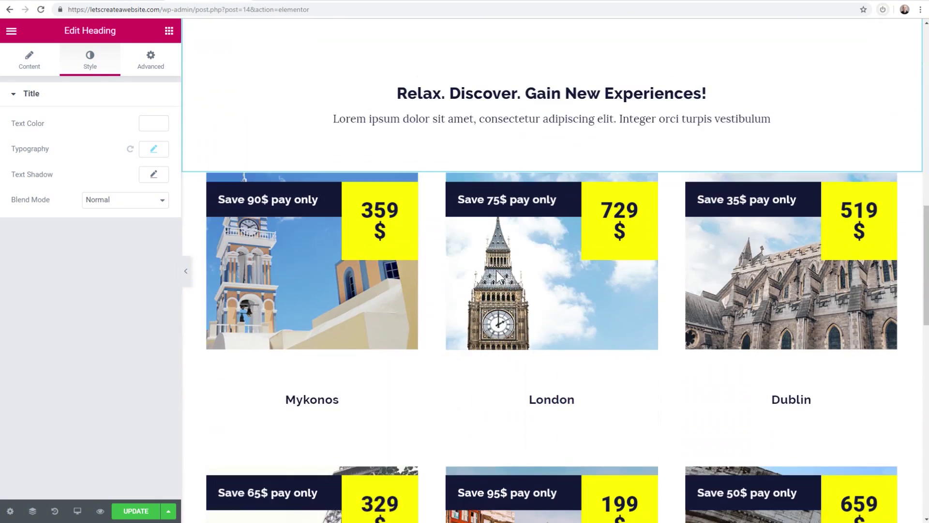
scroll(496, 271, "down", 9)
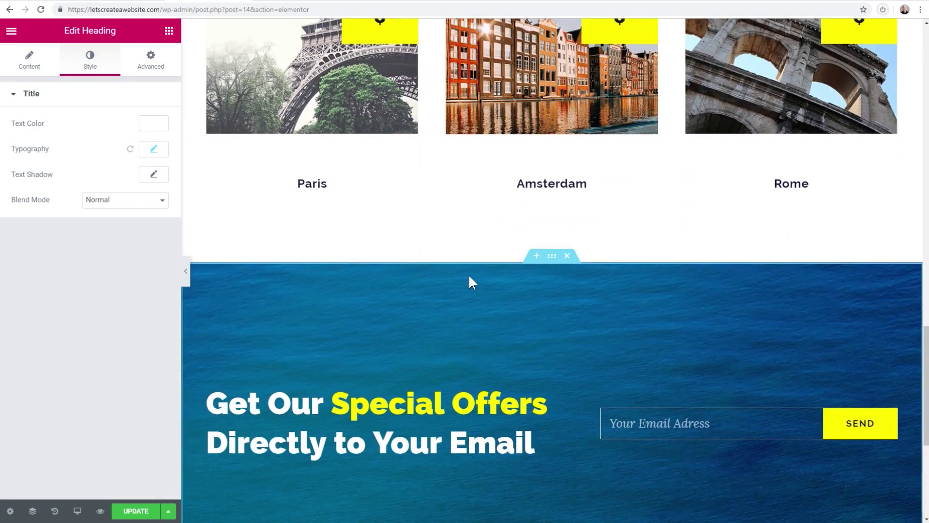
scroll(454, 283, "down", 3)
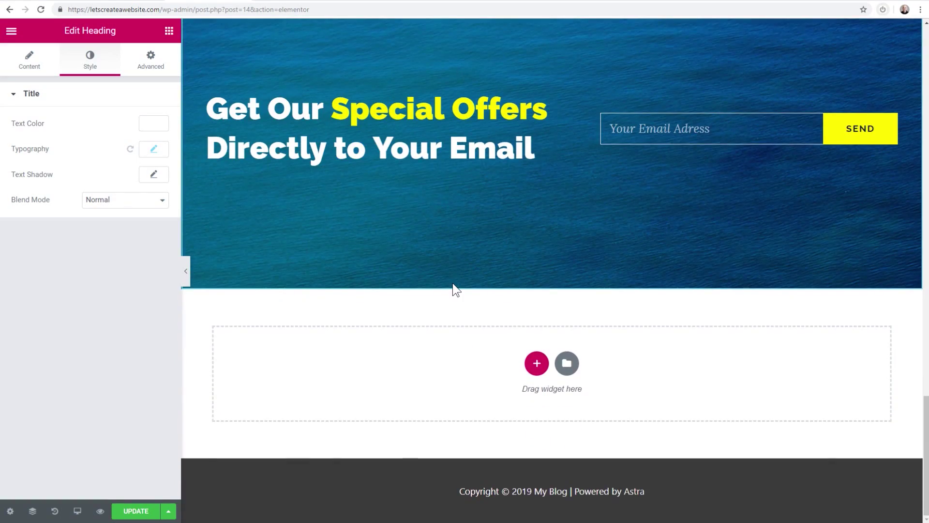
scroll(454, 286, "up", 7)
scroll(454, 286, "down", 2)
scroll(454, 285, "up", 6)
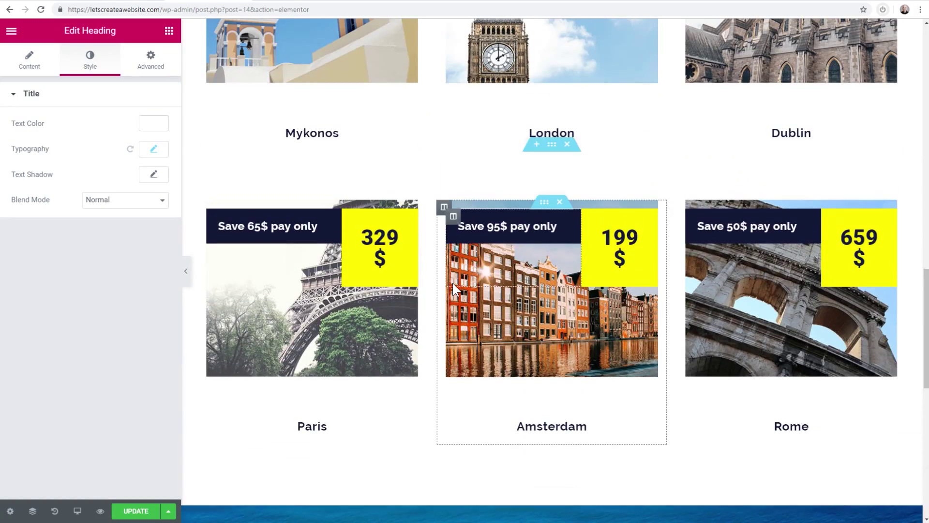
scroll(452, 282, "up", 17)
scroll(454, 290, "up", 4)
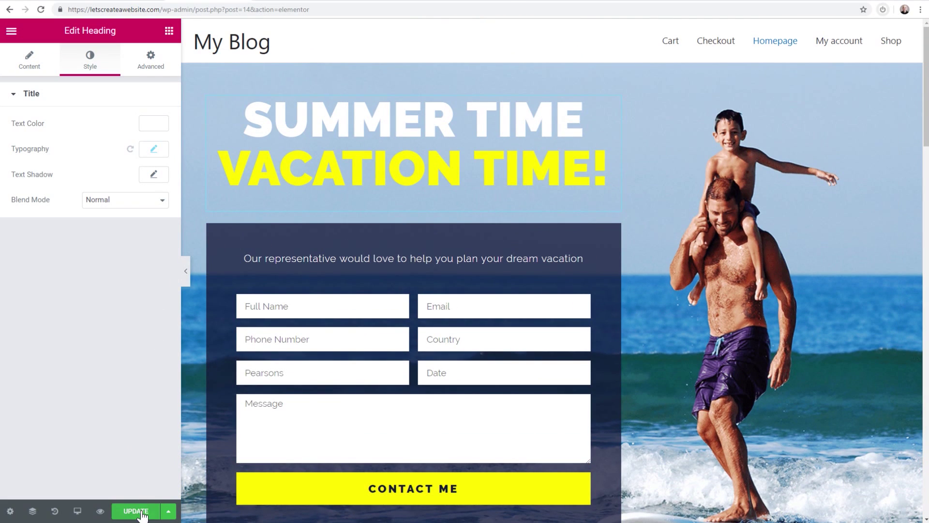
Save the page to the template library as 'Homepage Template'
left_click(169, 511)
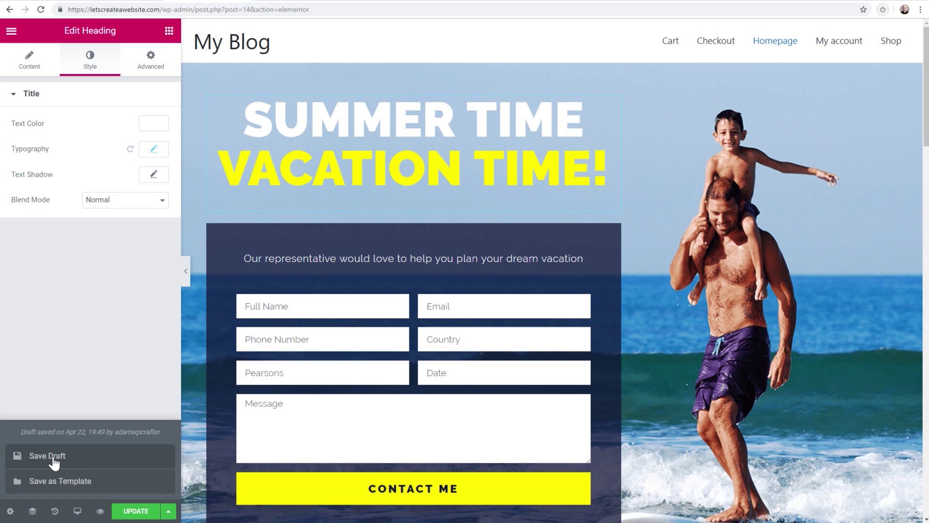
left_click(71, 484)
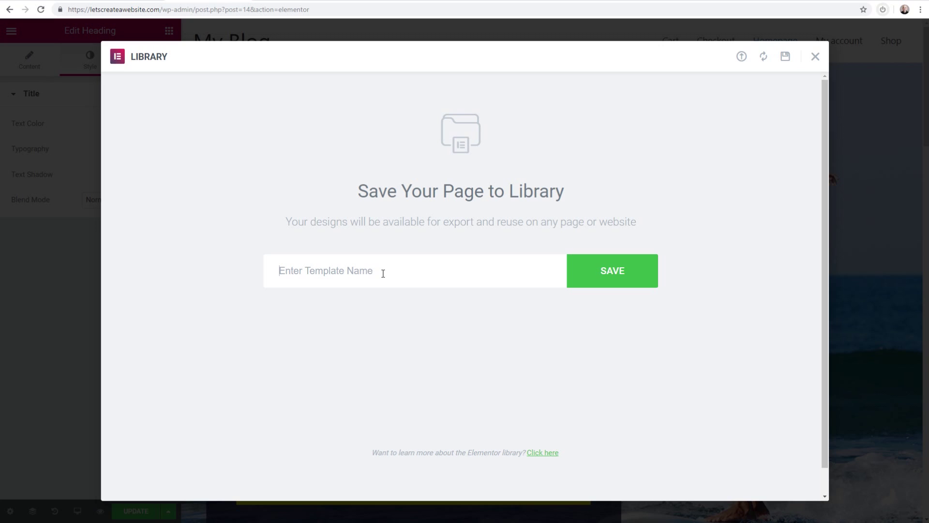
type("Homepage Template")
left_click(613, 272)
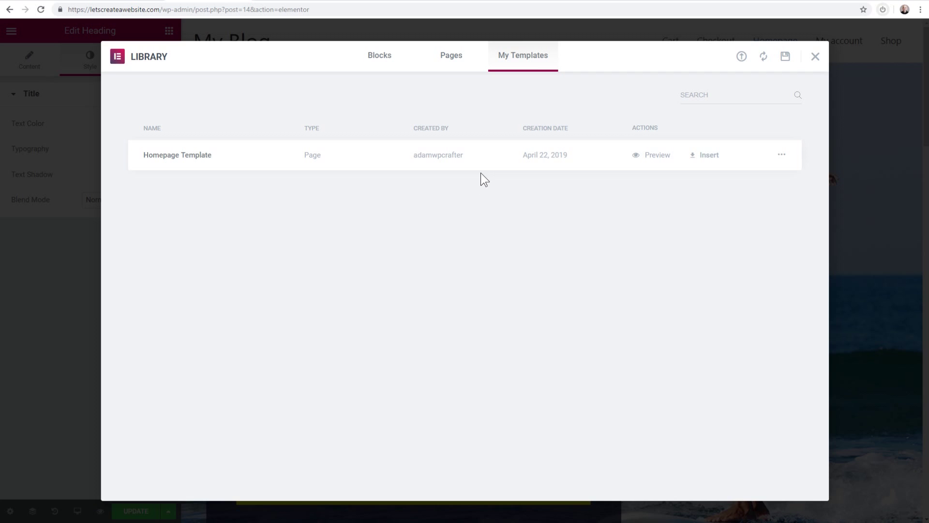
Check the saved template's actions menu, including Export, then close the Library
left_click(780, 157)
left_click(801, 190)
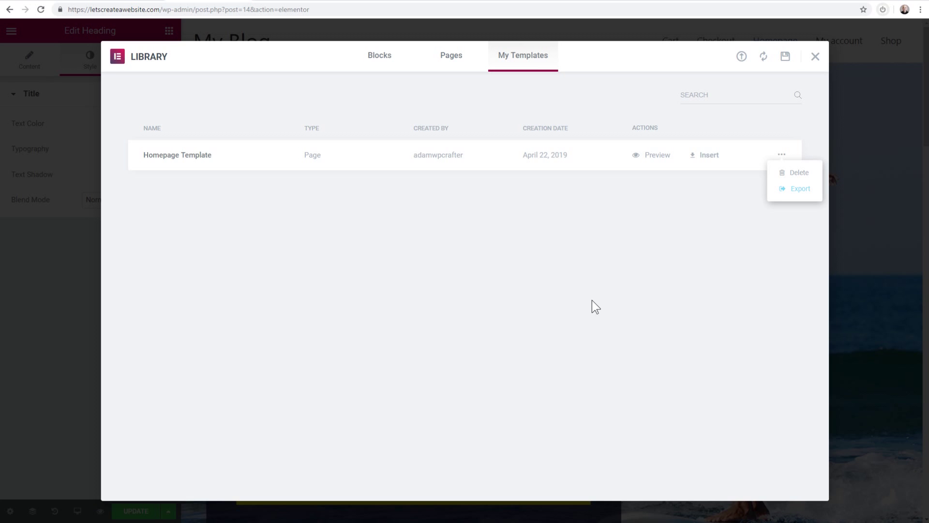
left_click(478, 258)
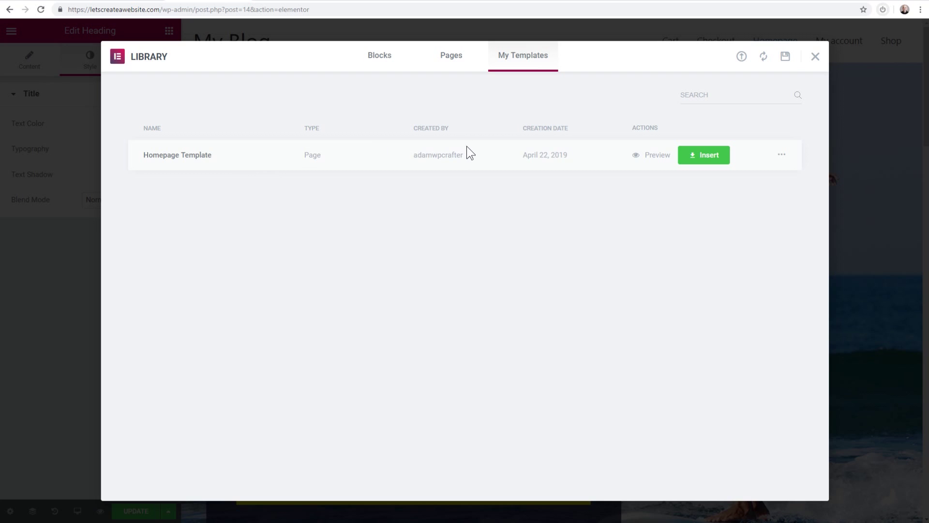
left_click(816, 61)
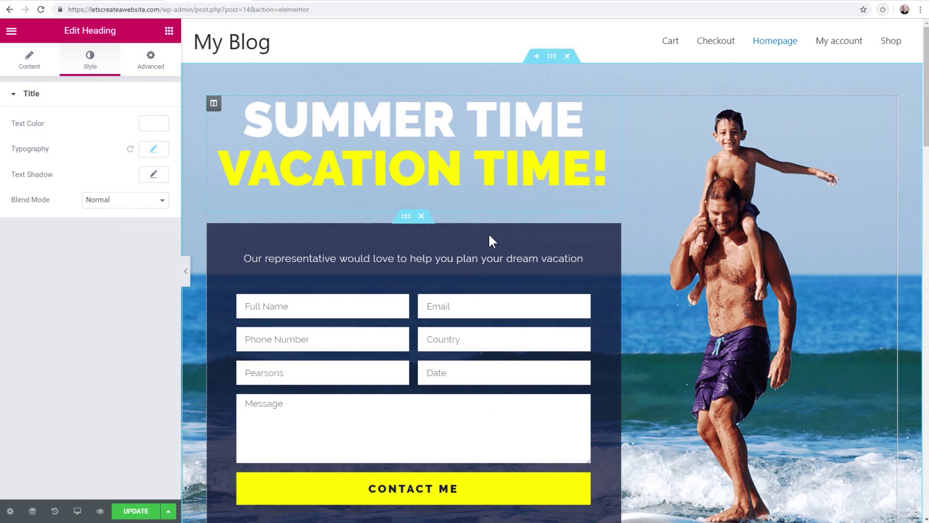
Look at the Import Template option in the template library from the empty section, then close it
scroll(499, 157, "down", 8)
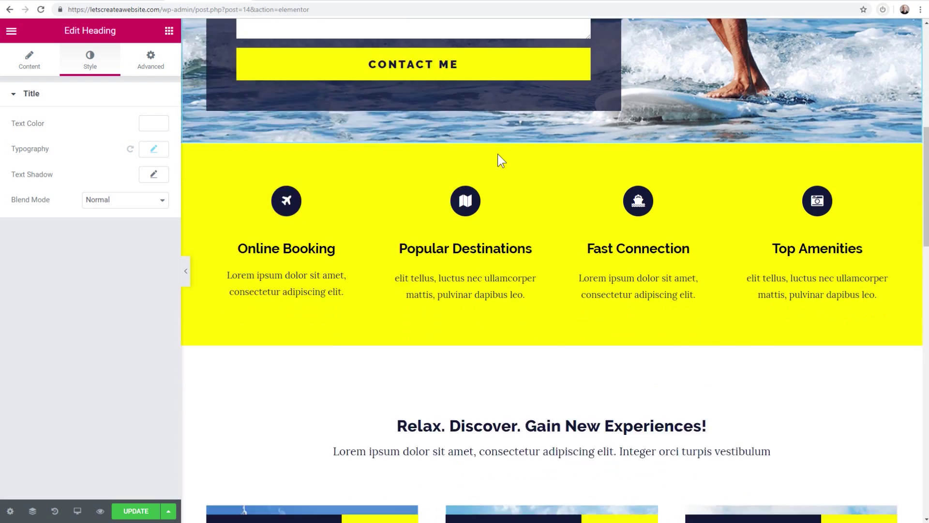
scroll(497, 154, "down", 15)
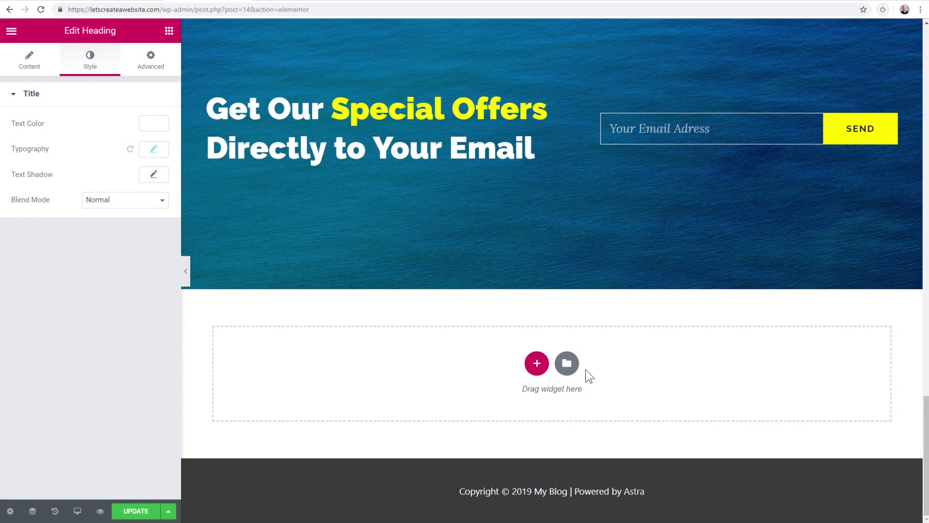
left_click(567, 363)
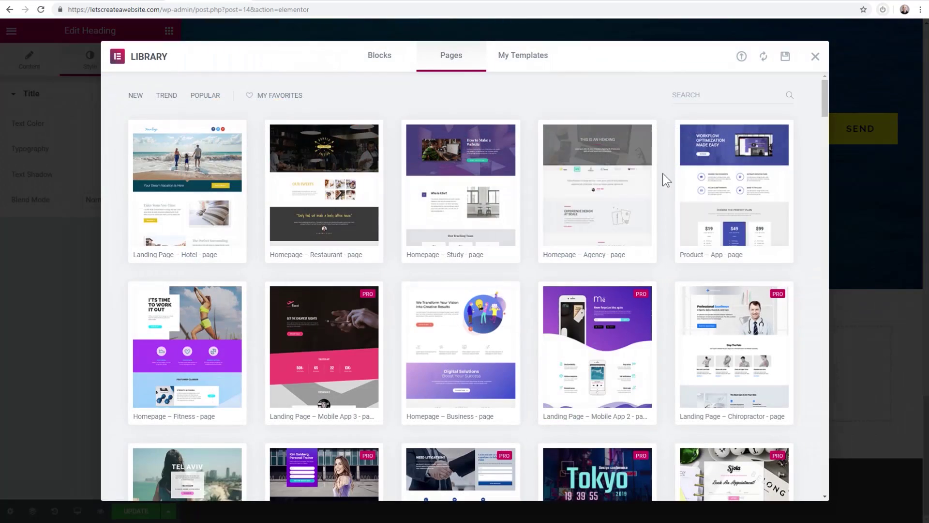
left_click(742, 57)
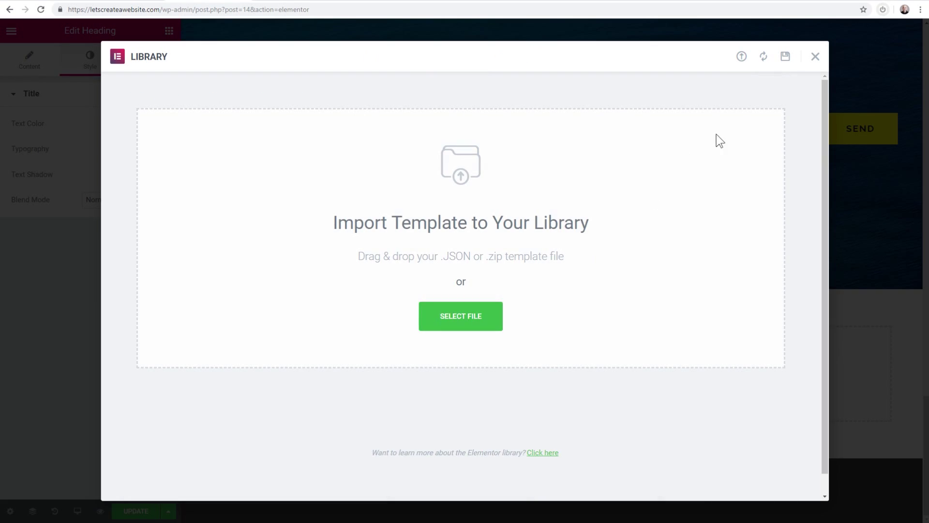
left_click(818, 58)
Publish the homepage changes with UPDATE
scroll(450, 157, "up", 15)
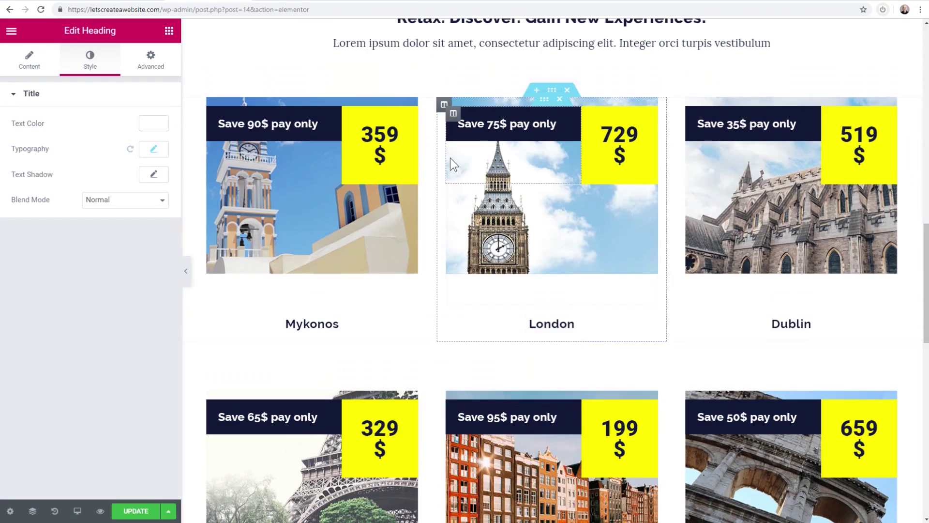
scroll(450, 158, "up", 20)
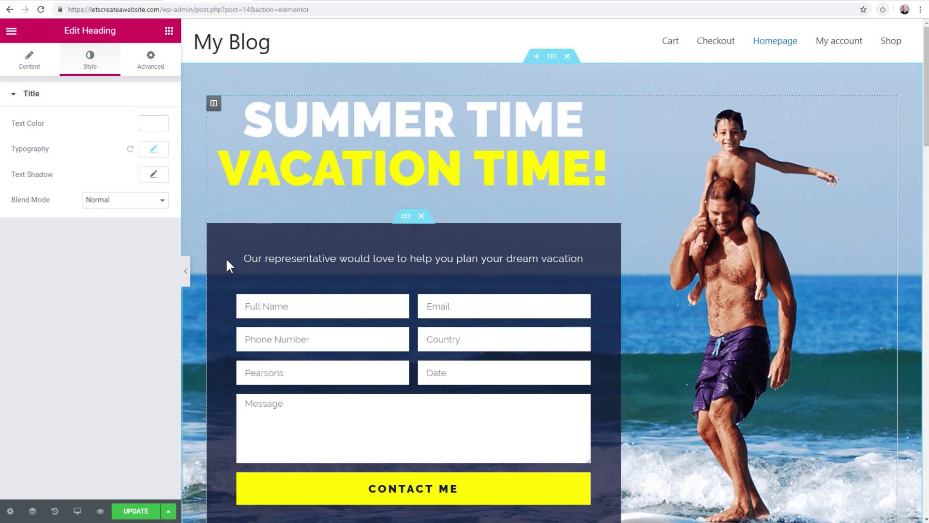
left_click(136, 511)
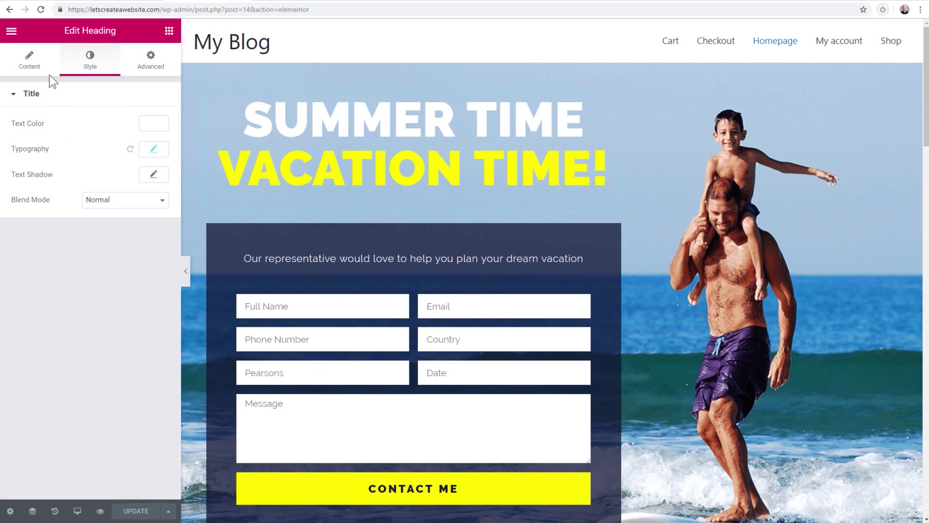
Exit Elementor, view the live /homepage/ page, and return to the Homepage editor
left_click(12, 33)
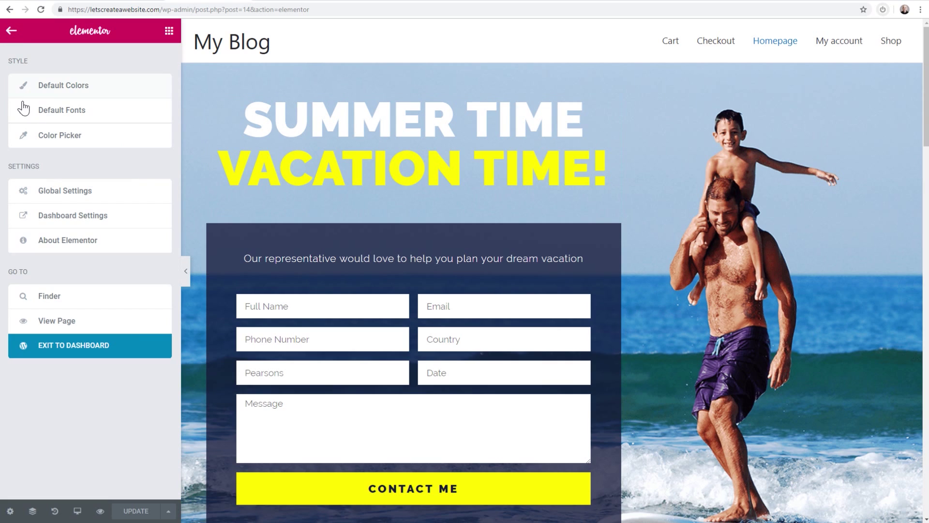
left_click(67, 348)
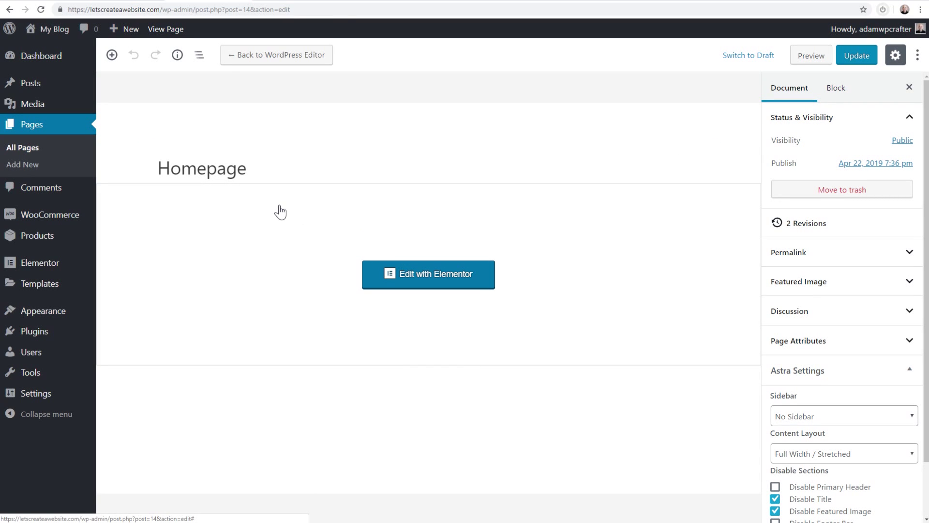
left_click(230, 171)
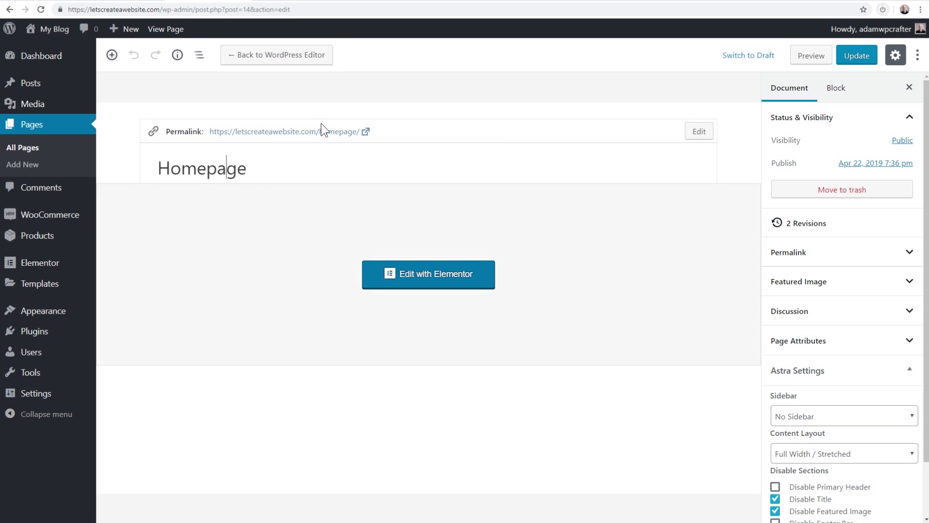
left_click(310, 132)
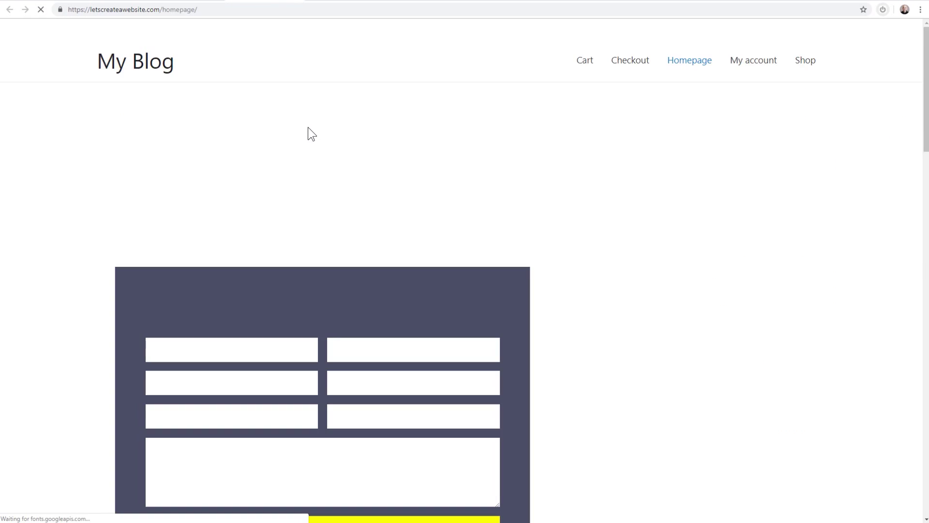
scroll(462, 196, "down", 20)
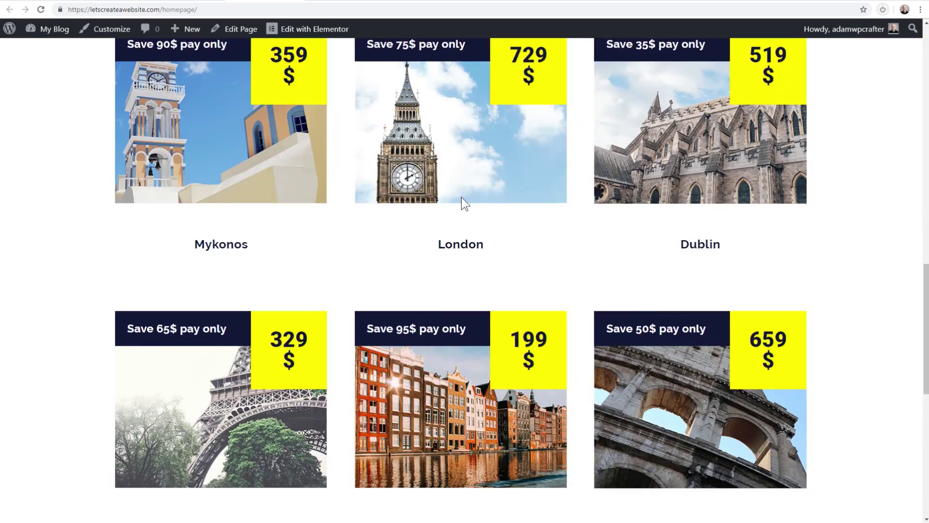
scroll(464, 203, "up", 20)
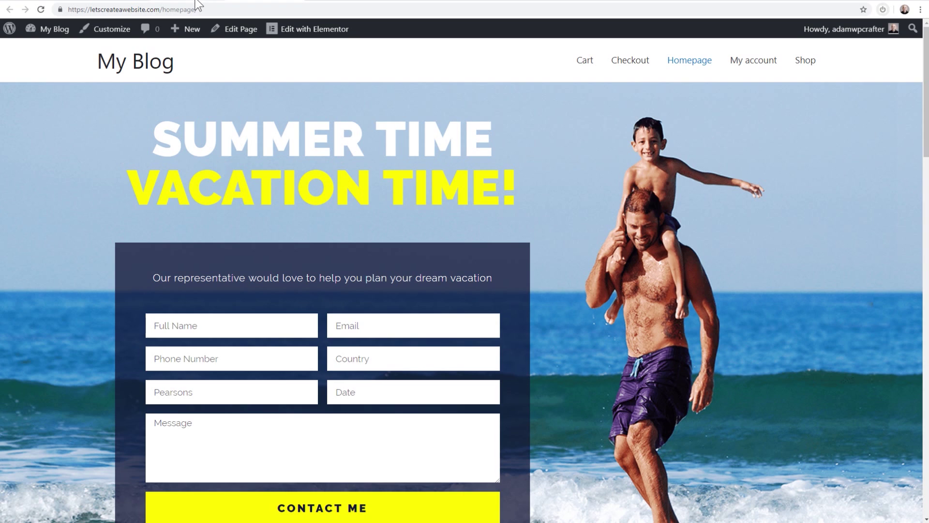
left_click(200, 1)
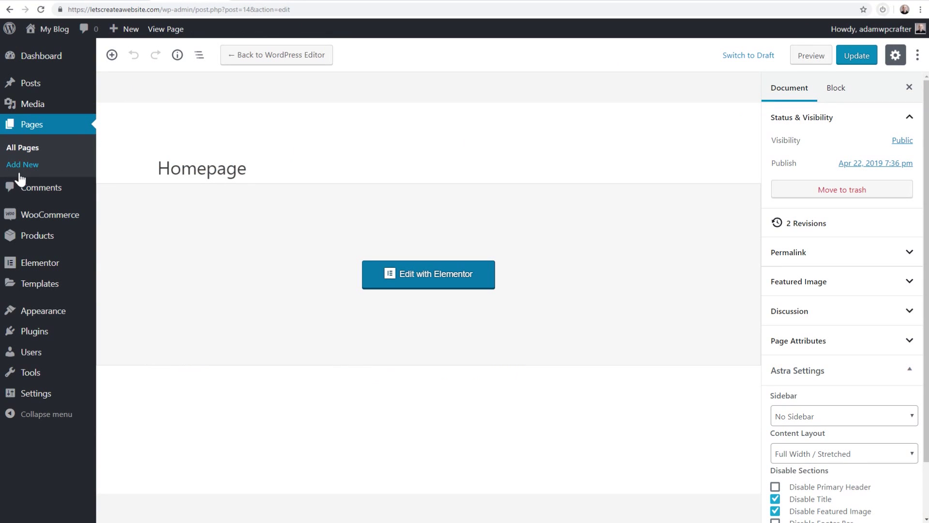
Trash the Homepage page, empty the Trash, and go back to the Dashboard
left_click(21, 153)
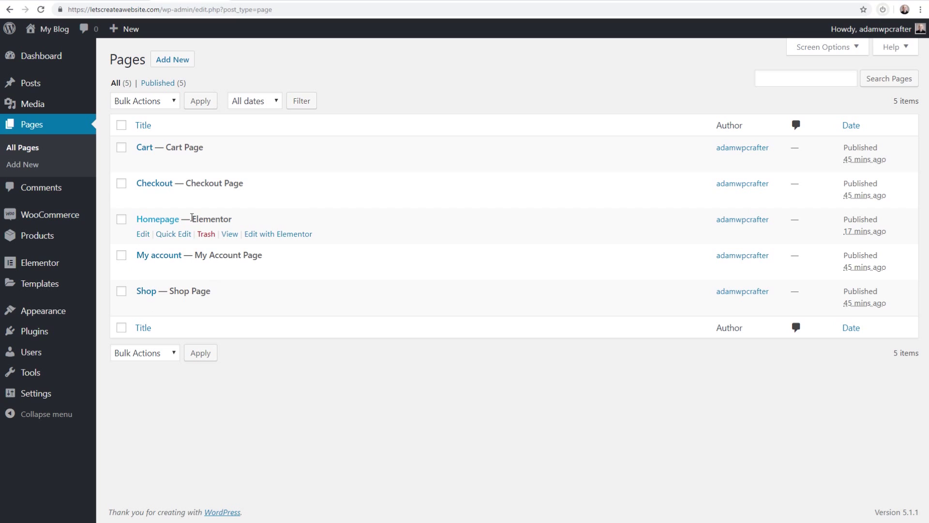
left_click(213, 235)
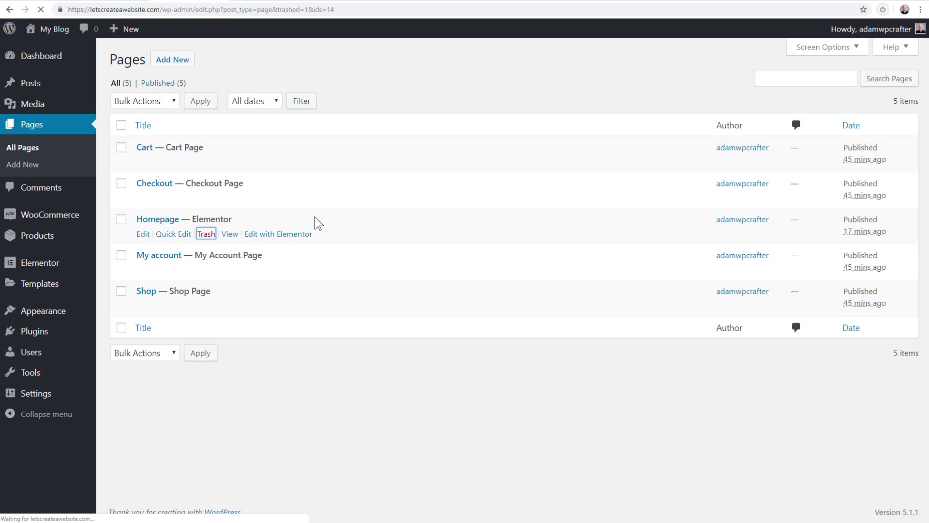
left_click(201, 119)
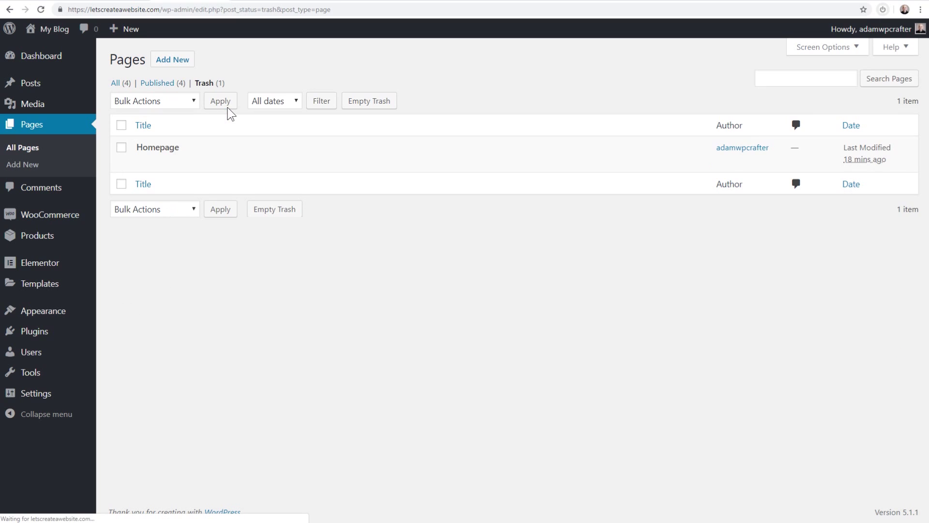
left_click(365, 101)
left_click(61, 60)
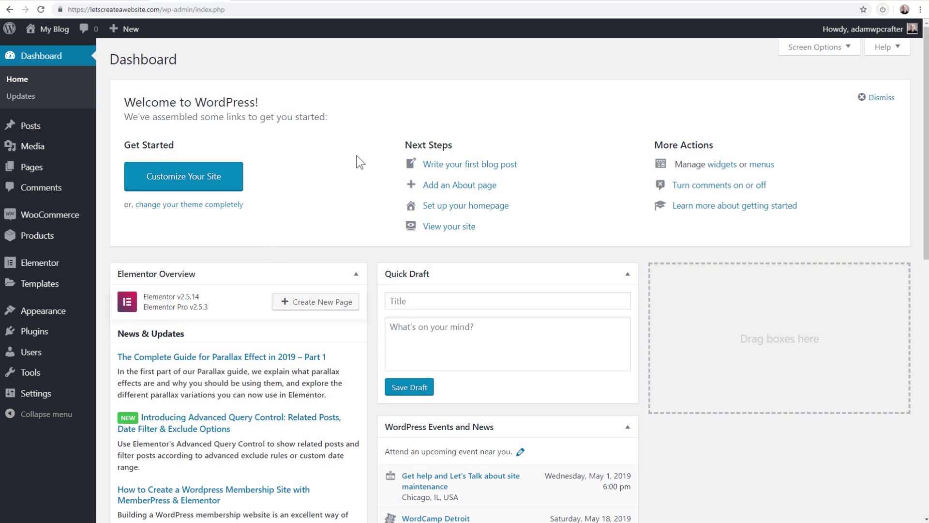
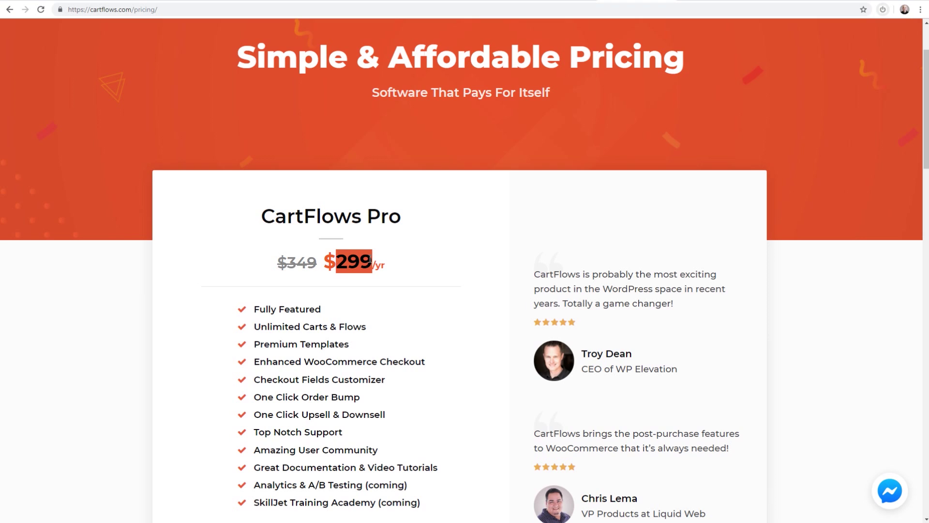
Review the CartFlows Pro feature list at $299/yr, then switch to the WordPress Dashboard tab
left_click(409, 268)
scroll(411, 266, "down", 1)
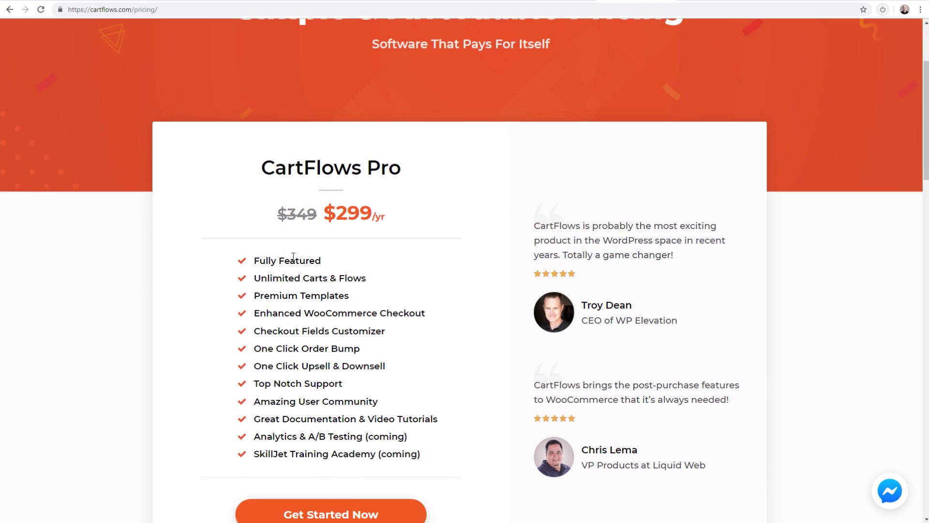
left_click_drag(255, 260, 434, 452)
left_click(416, 341)
scroll(431, 278, "up", 3)
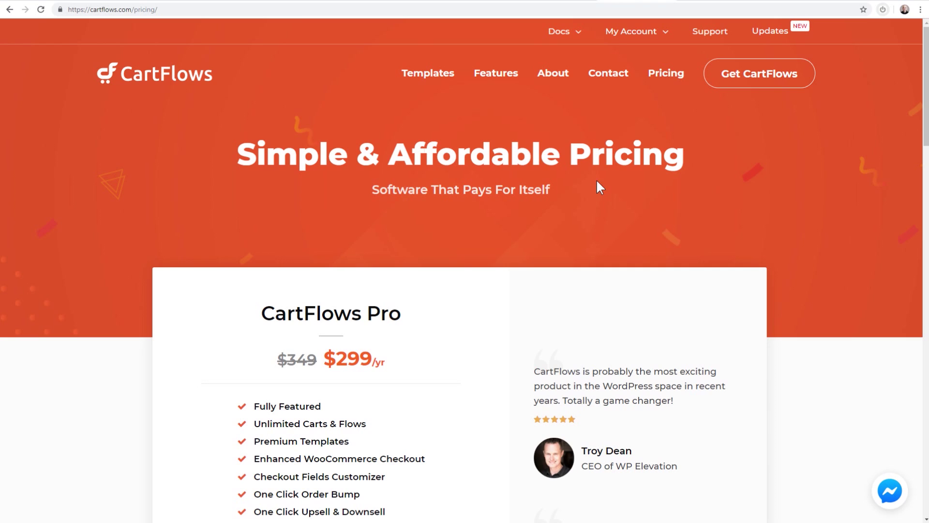
left_click(186, 0)
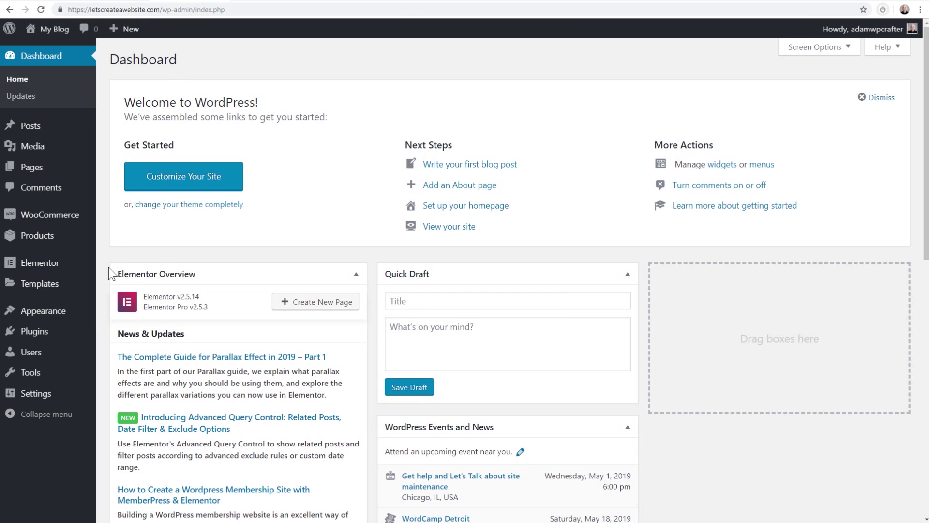
Search plugins for 'cartflows', then install and activate Funnel Builder by CartFlows
mouse_move(46, 320)
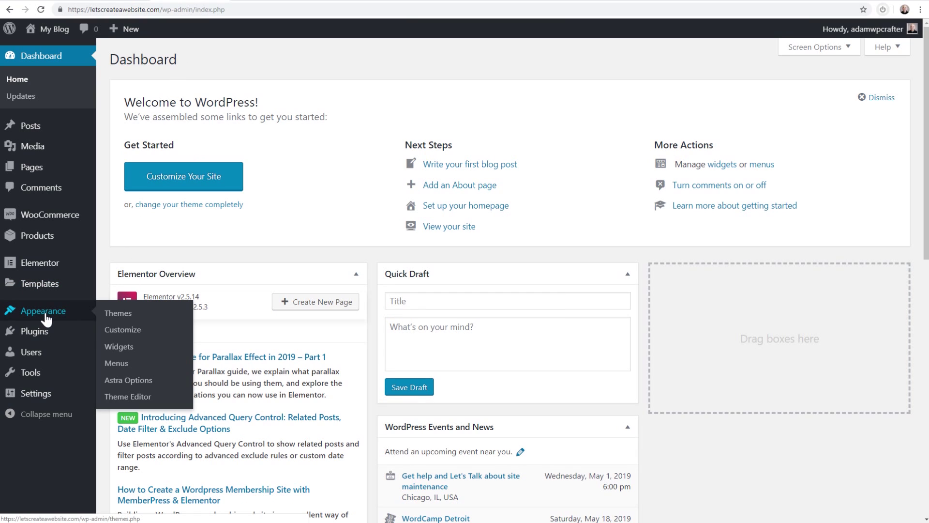
mouse_move(29, 332)
left_click(121, 351)
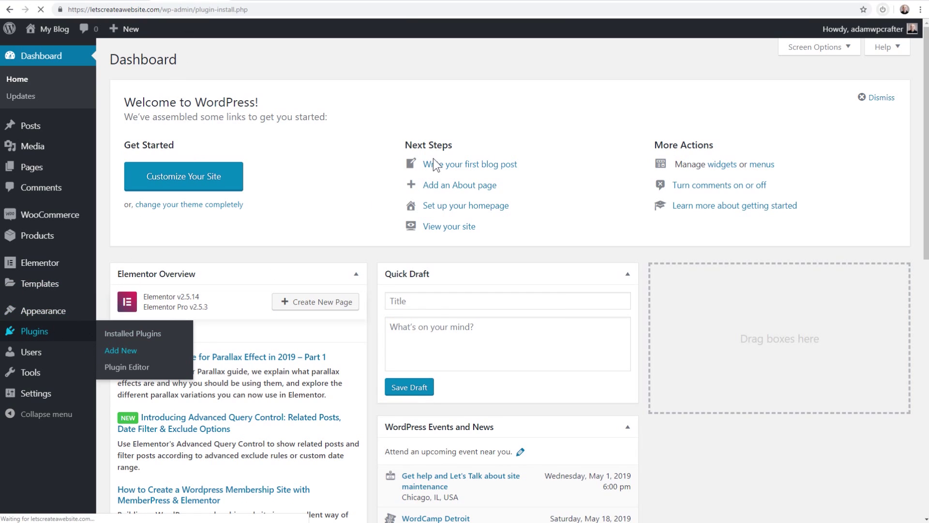
left_click(786, 95)
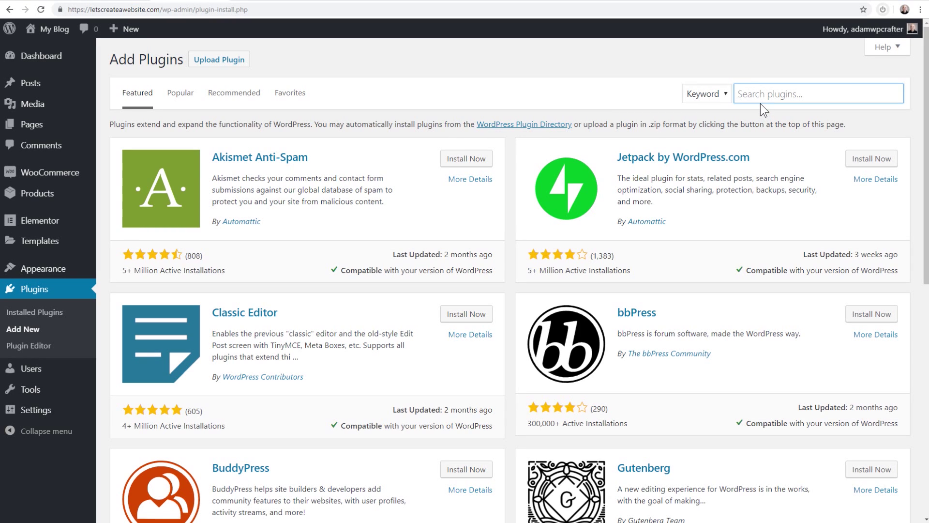
type("cartflows")
left_click(464, 160)
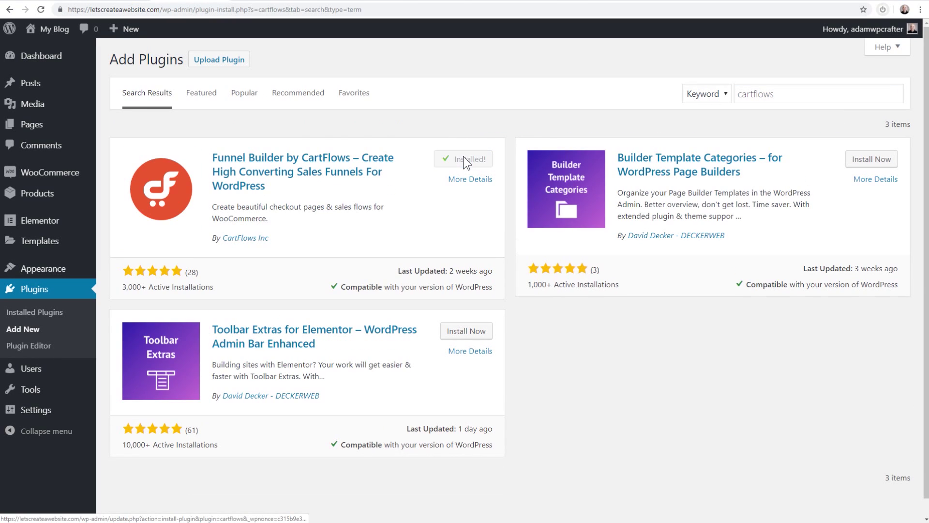
left_click(464, 164)
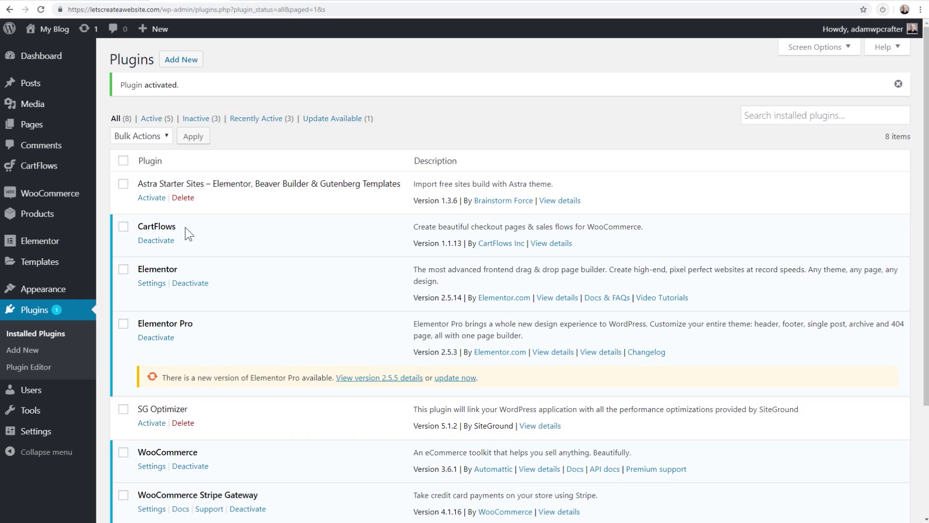
In CartFlows Settings, keep 'Show Templates designed with' set to Elementor
mouse_move(21, 170)
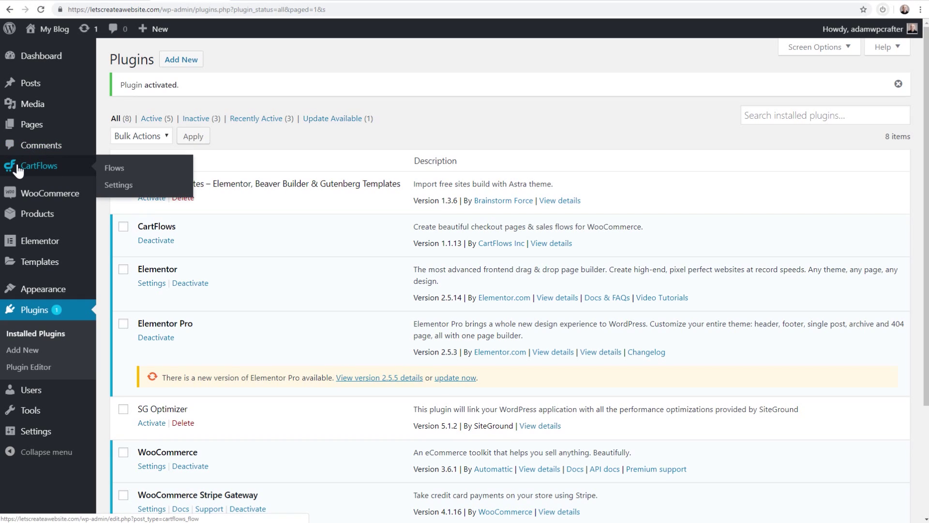
left_click(119, 185)
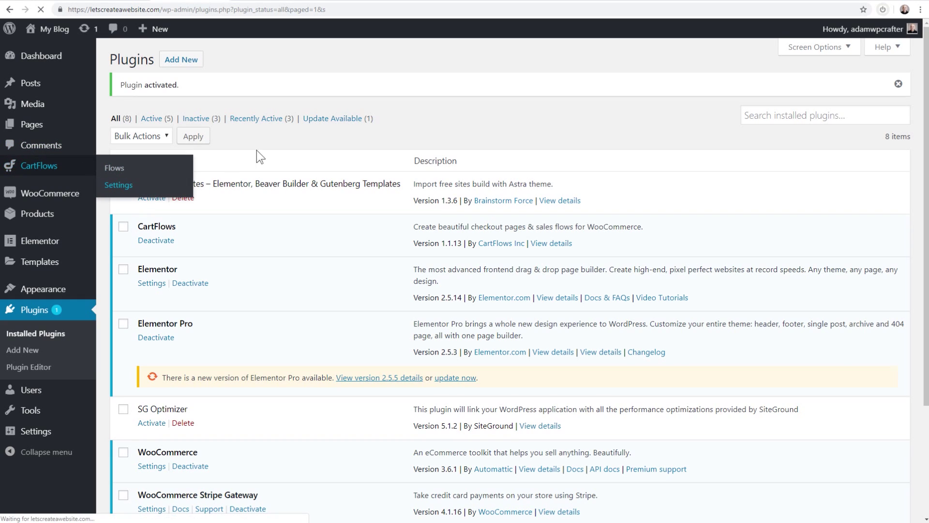
scroll(223, 246, "down", 3)
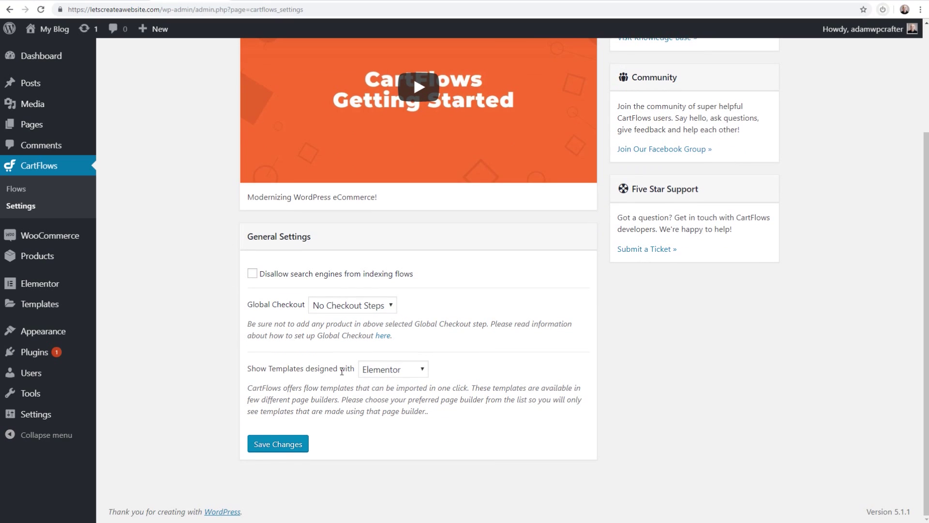
left_click(385, 375)
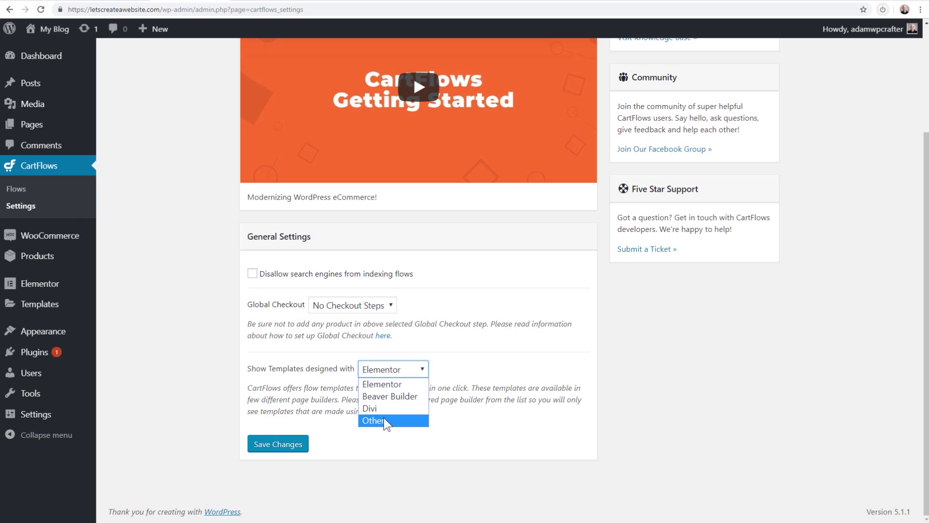
left_click(300, 385)
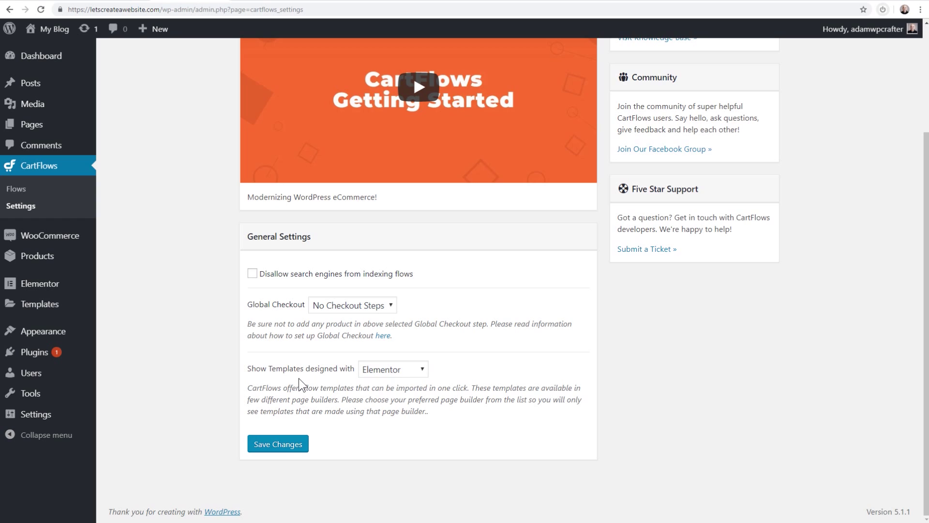
left_click(420, 370)
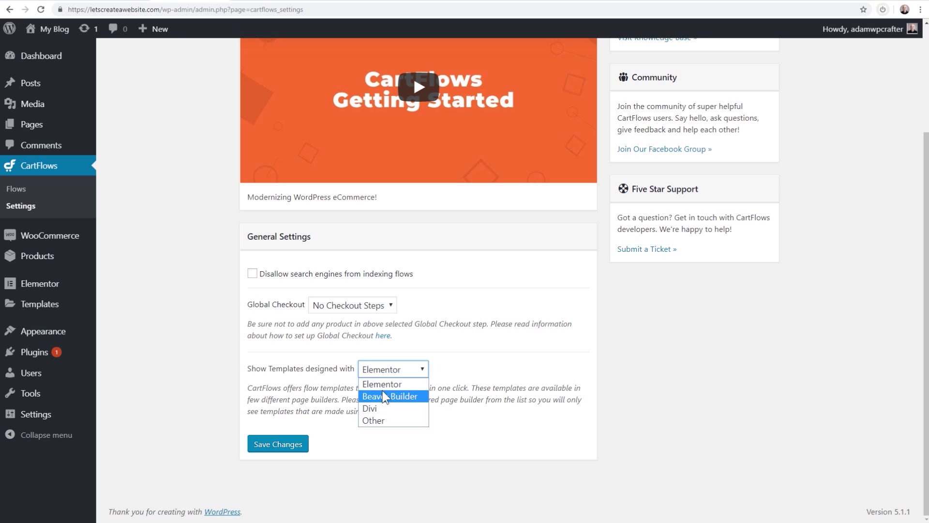
left_click(233, 356)
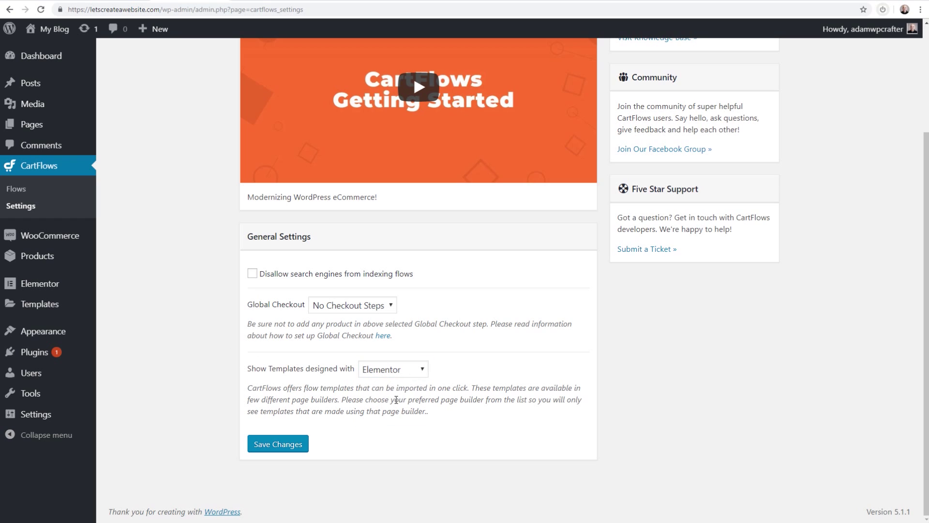
scroll(232, 320, "up", 3)
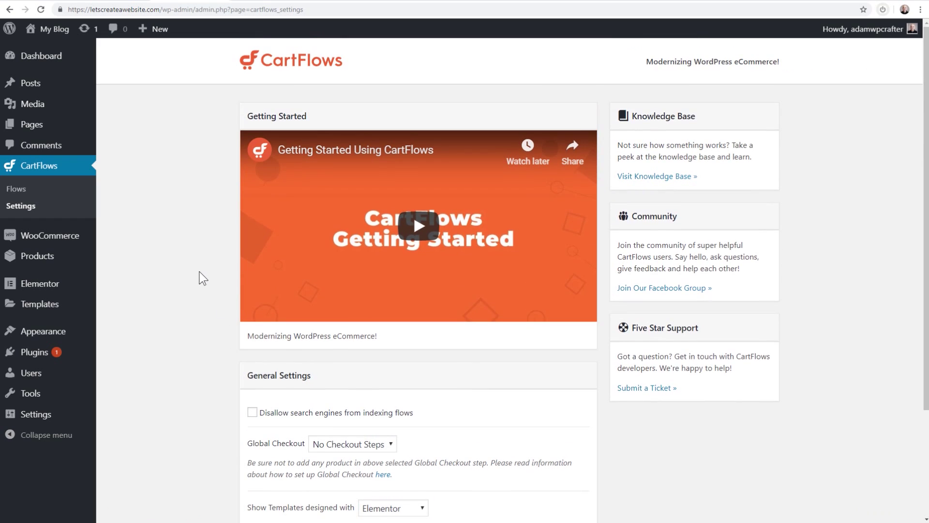
mouse_move(36, 337)
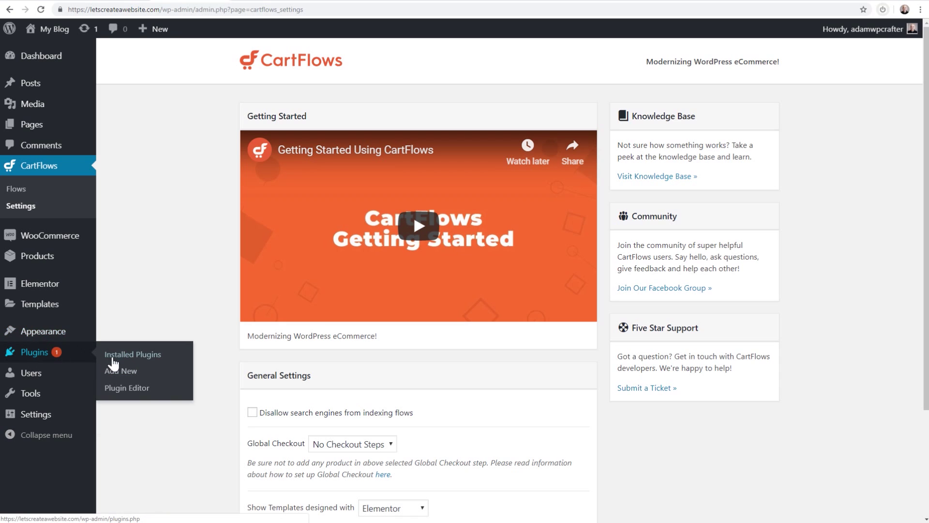
Upload cartflows-pro-1.1.10.zip as a new plugin, install it and activate CartFlows Pro
left_click(125, 375)
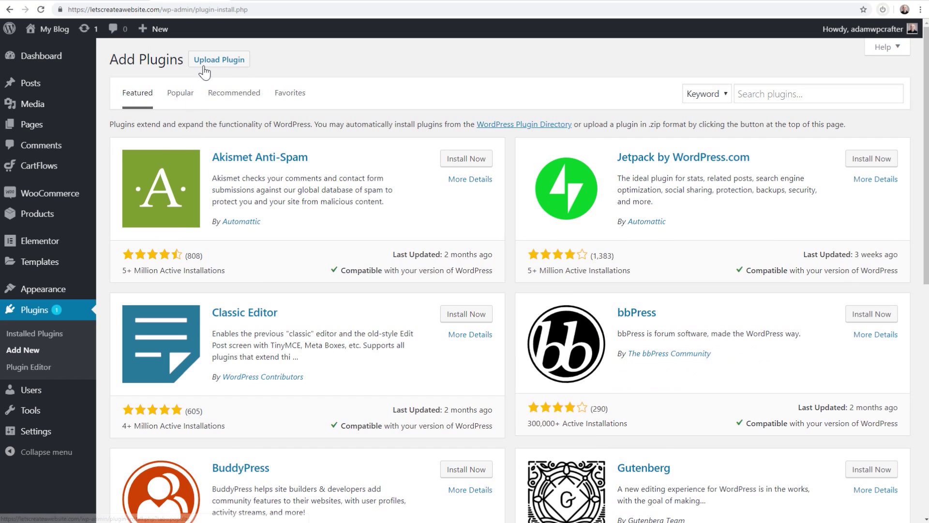
left_click(214, 60)
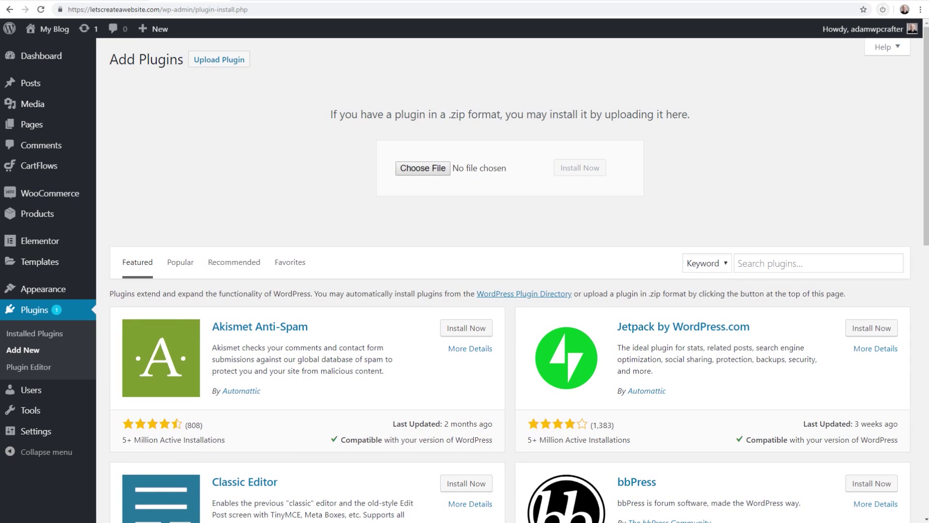
left_click_drag(833, 216, 464, 173)
left_click(576, 169)
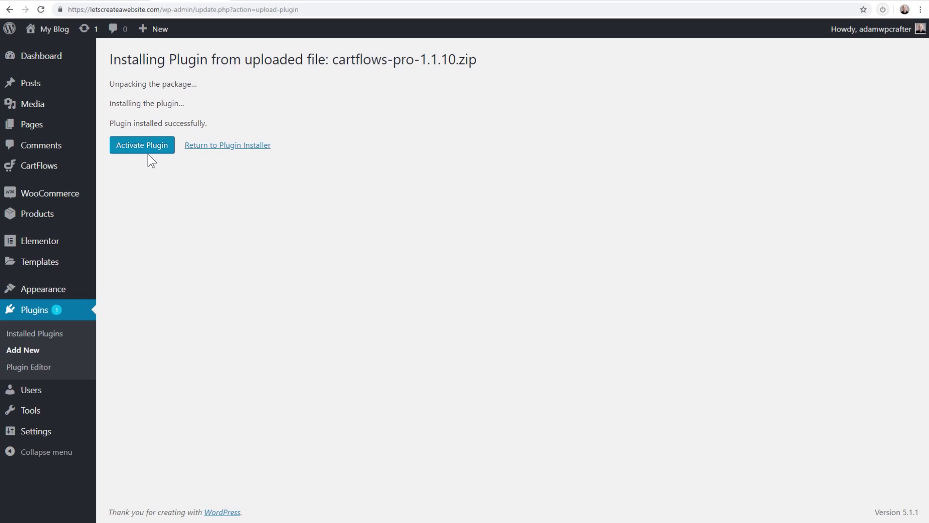
left_click(145, 151)
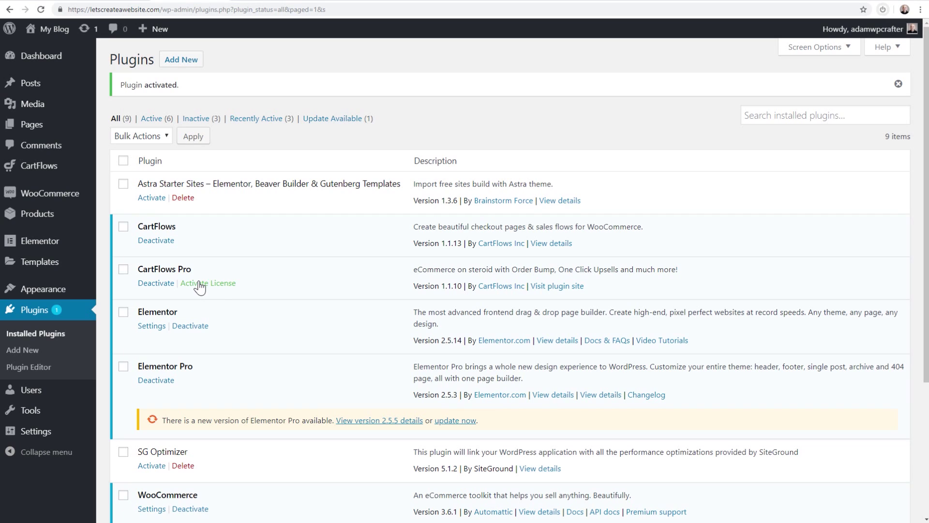
Activate the CartFlows Pro license and update Elementor Pro to 2.5.5
left_click(199, 285)
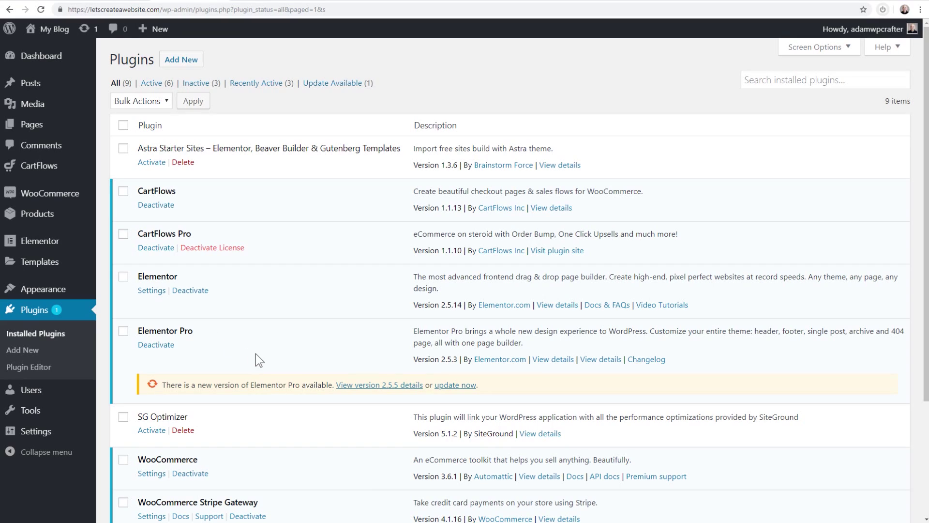
left_click(455, 385)
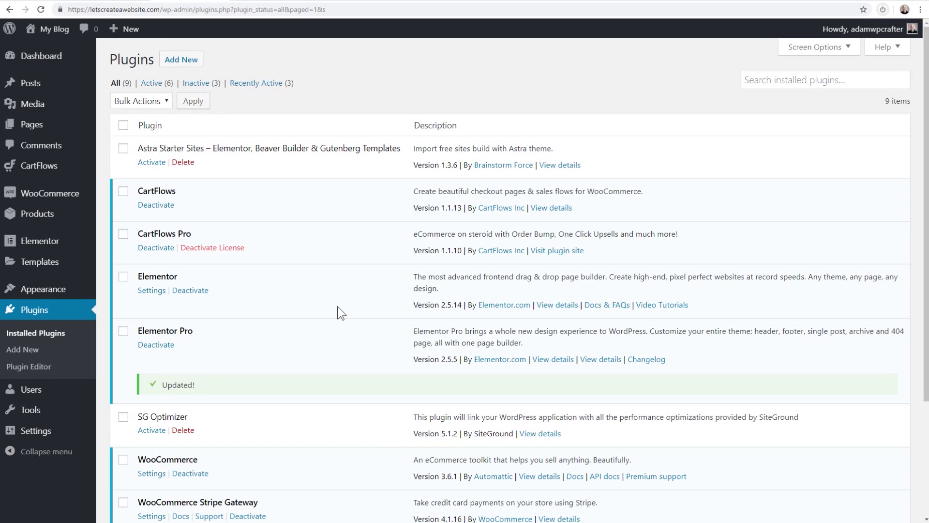
scroll(323, 289, "down", 3)
scroll(323, 289, "up", 3)
Go to CartFlows Flows and choose Add New to open the Flows Library
mouse_move(36, 169)
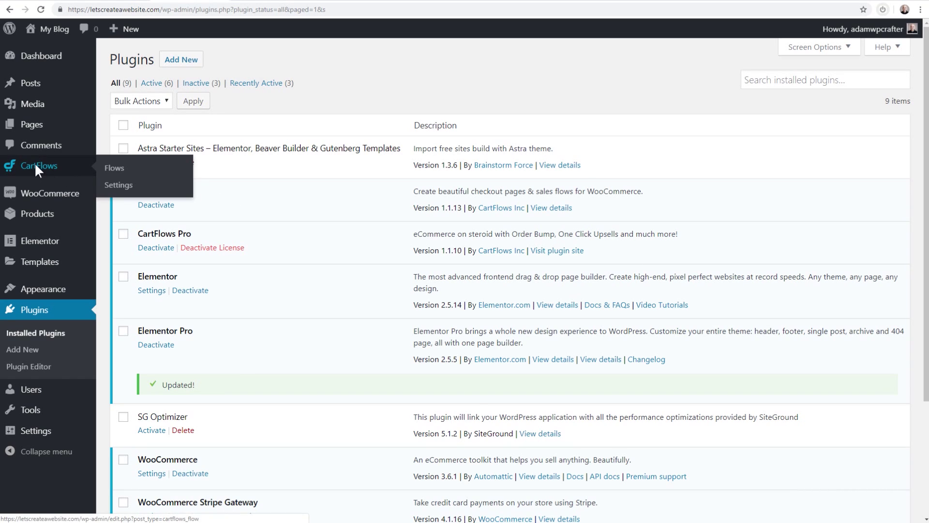
left_click(37, 169)
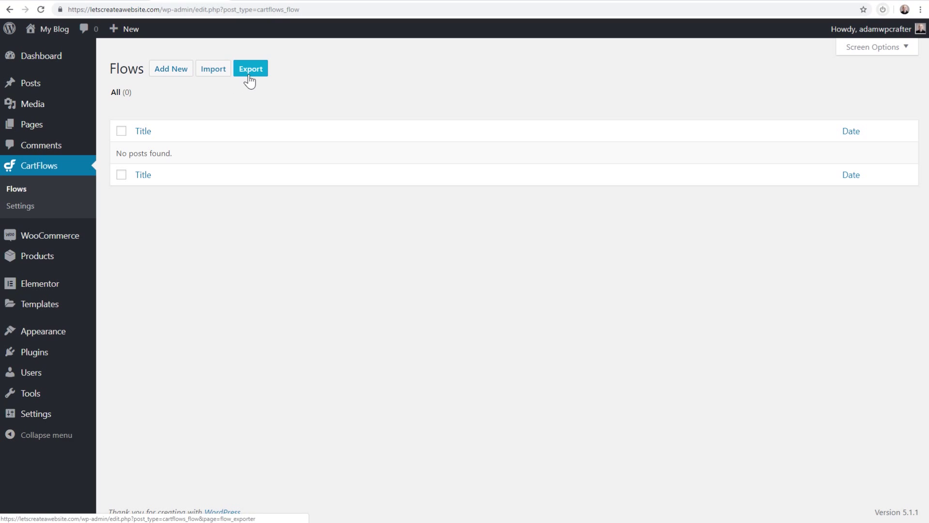
left_click(169, 76)
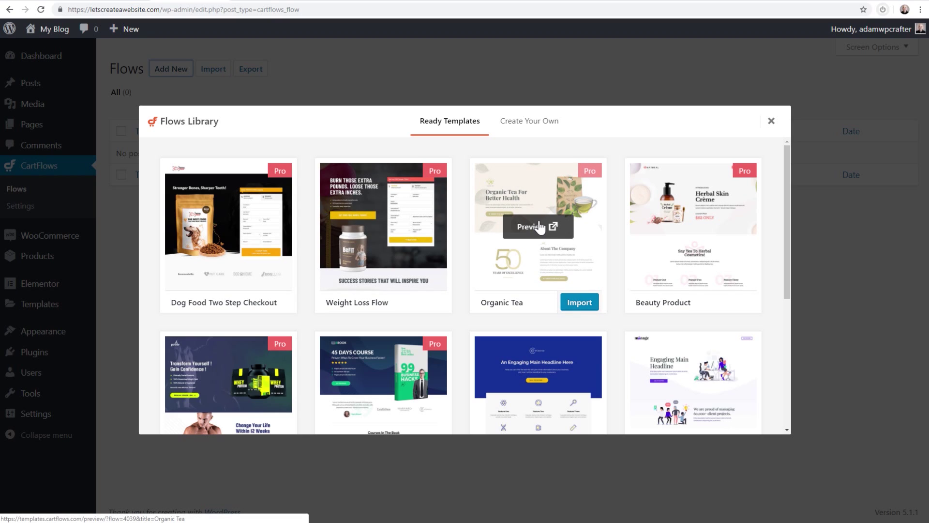
Preview the Organic Tea template's checkout page, then close the preview
left_click(541, 229)
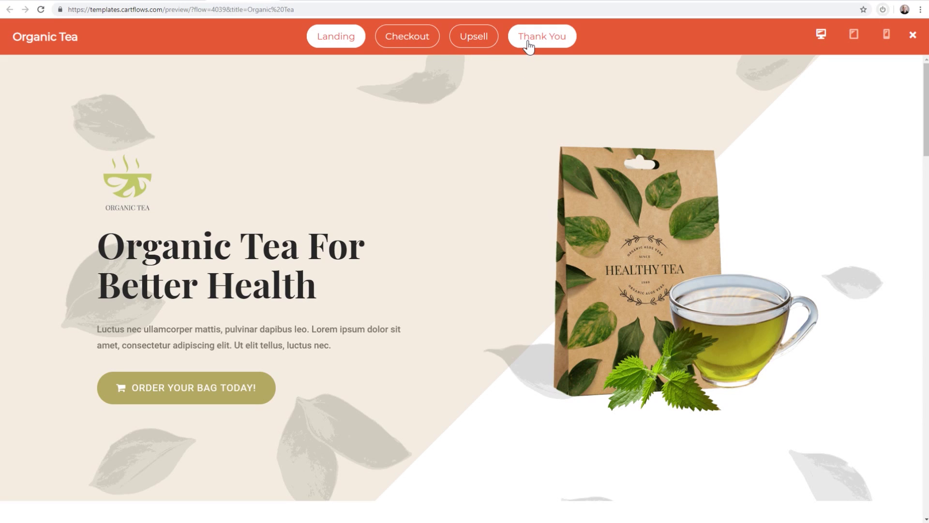
left_click(408, 43)
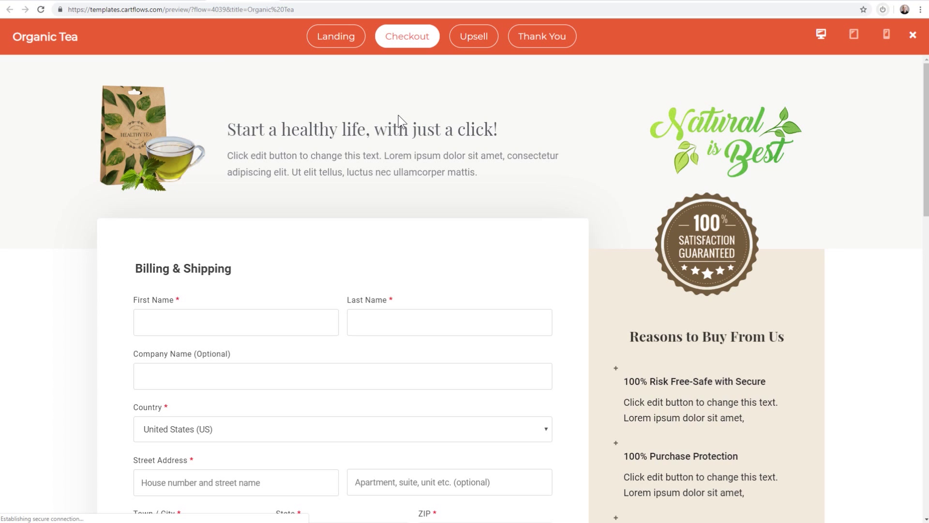
scroll(416, 237, "down", 4)
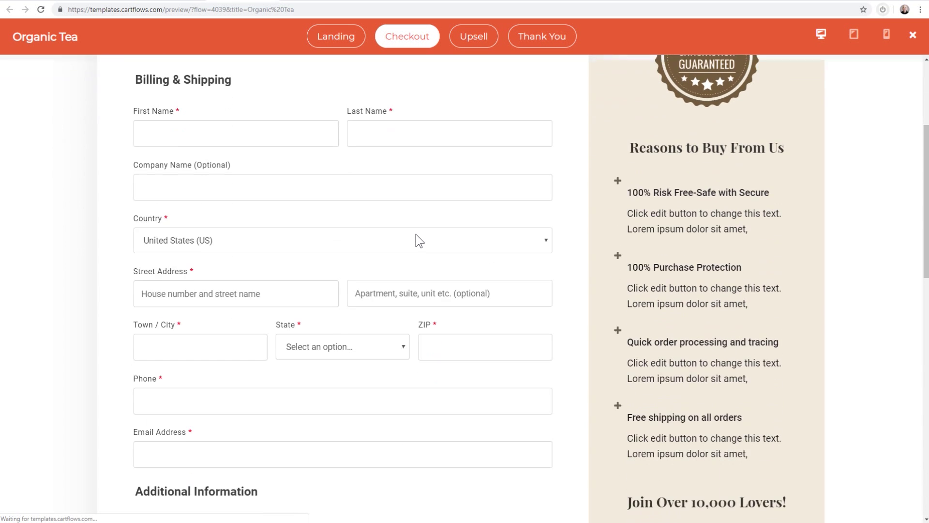
scroll(417, 239, "down", 7)
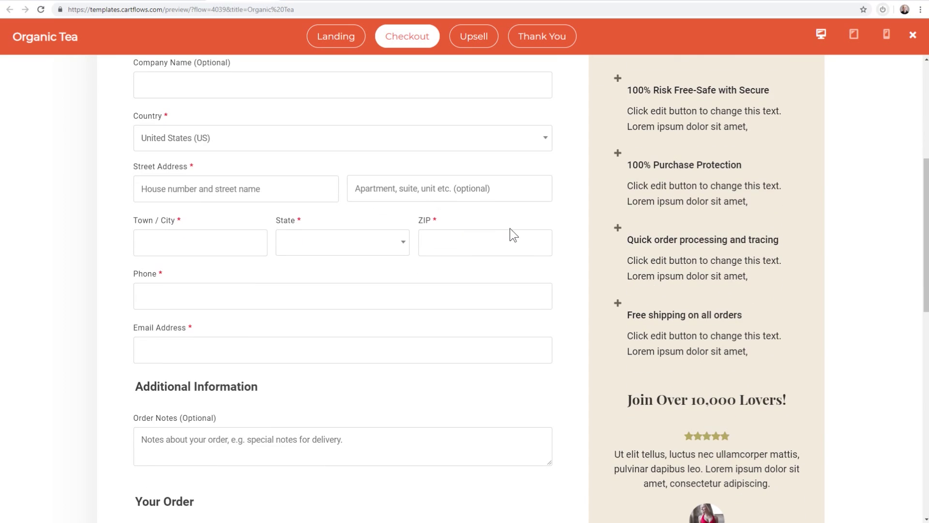
scroll(514, 221, "down", 3)
scroll(513, 220, "up", 6)
scroll(510, 215, "up", 5)
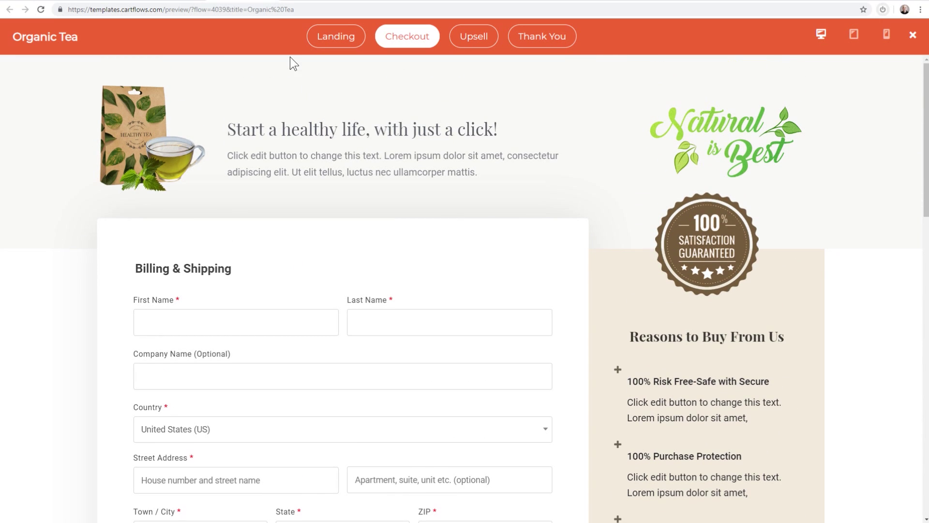
left_click(913, 35)
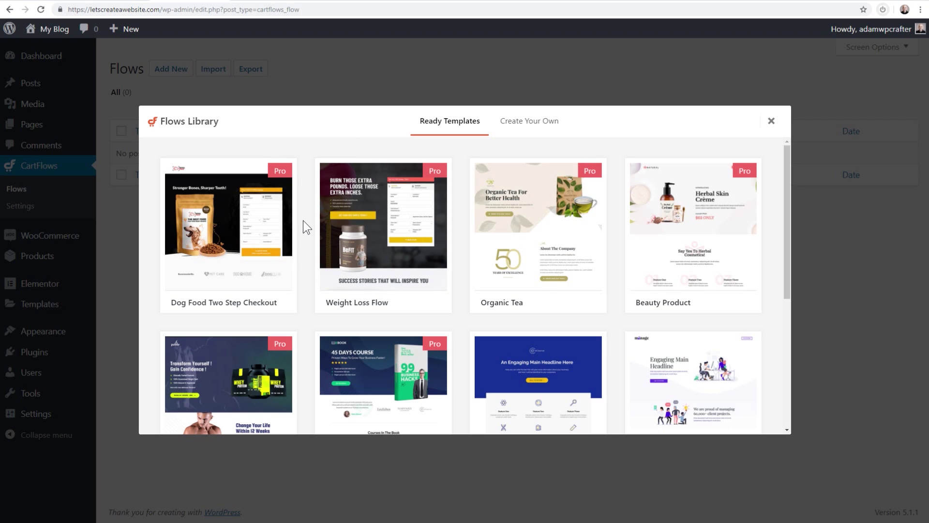
Import the Weight Loss Flow template from the Flows Library
mouse_move(331, 272)
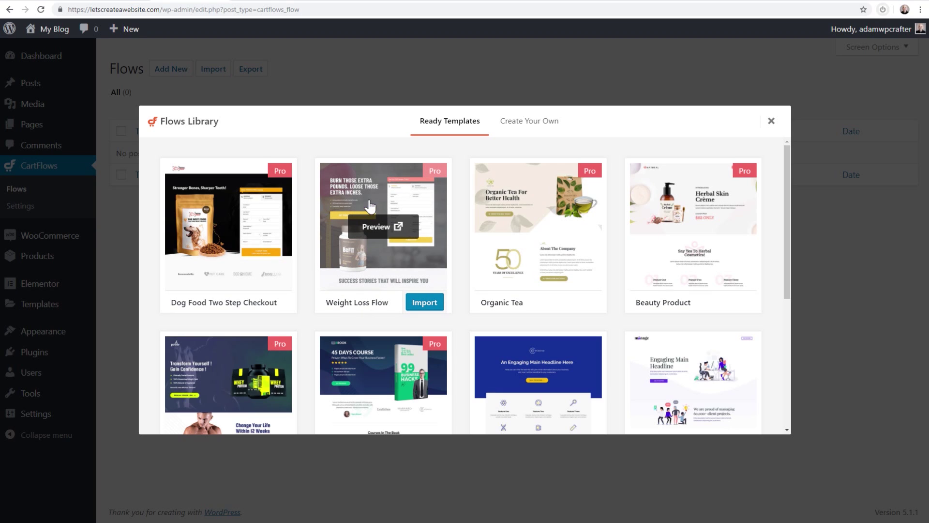
left_click(426, 298)
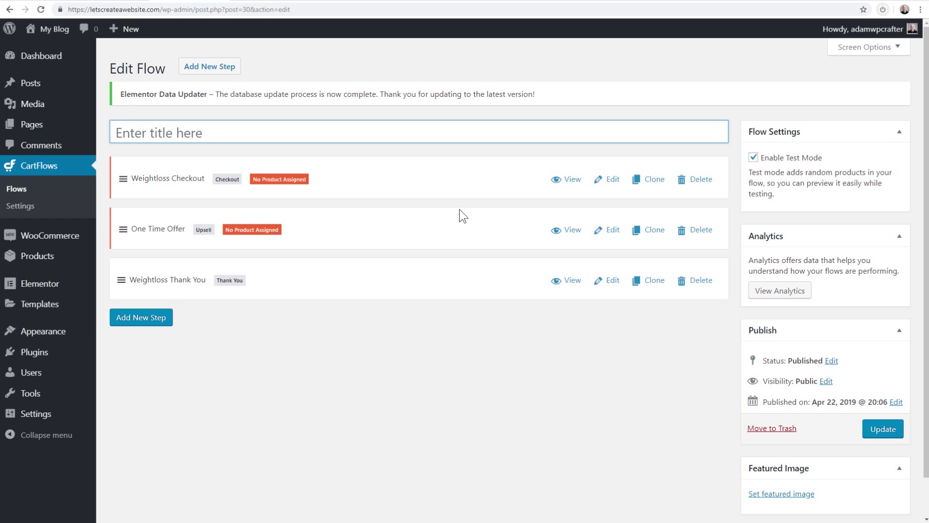
Title the flow 'Health Funnel' and save it with Update
left_click(134, 130)
type("Health Funnel")
left_click(208, 154)
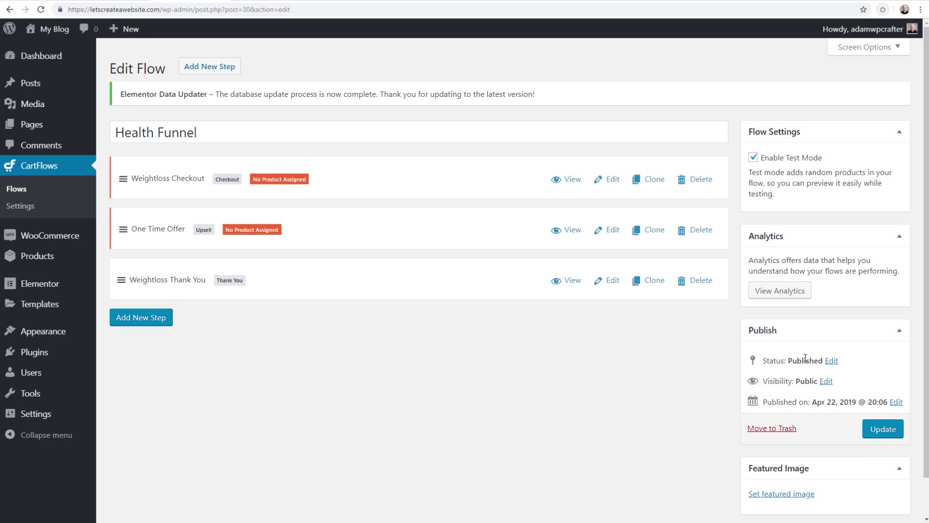
scroll(798, 339, "down", 2)
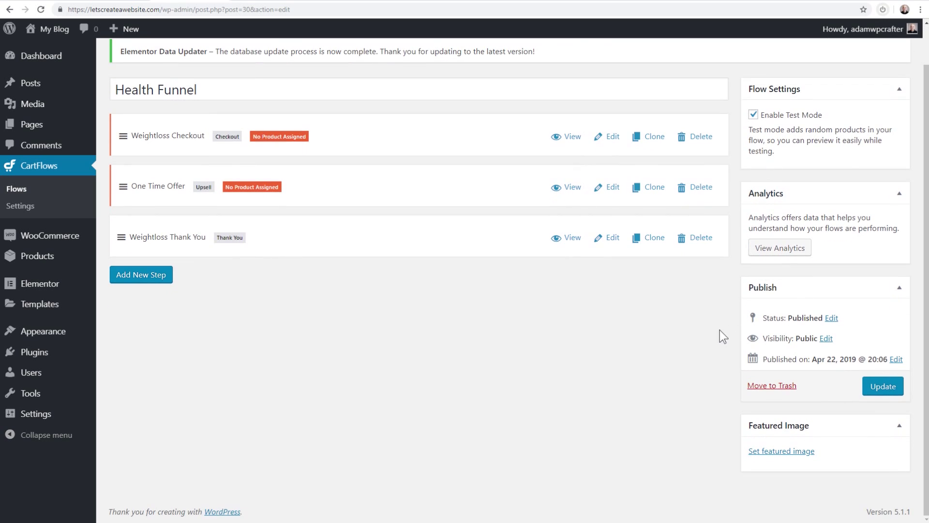
left_click(878, 386)
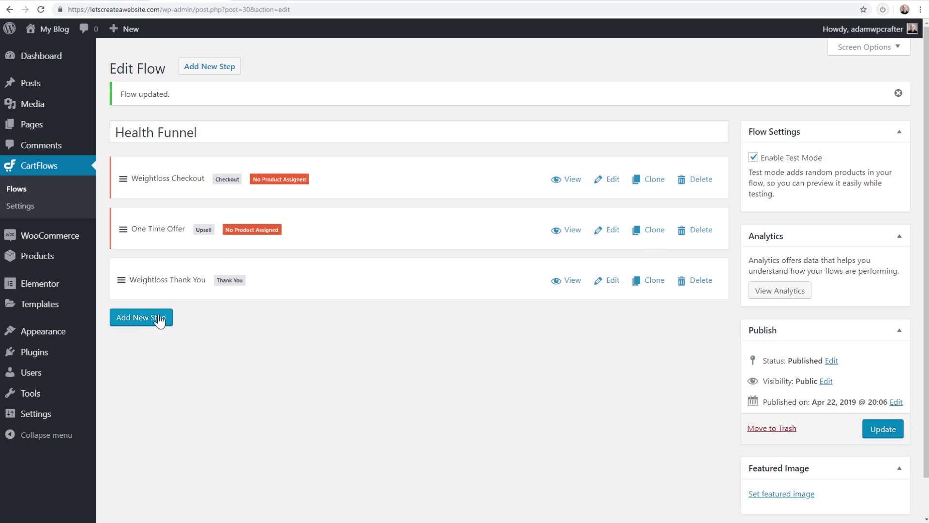
Browse the Downsell step templates and Create Your Own options, then close without adding a step
left_click(209, 70)
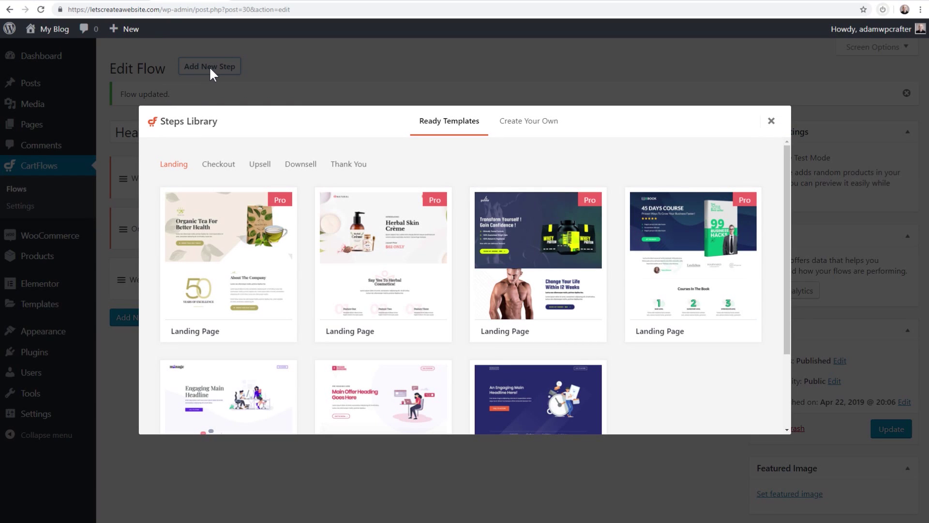
left_click(293, 167)
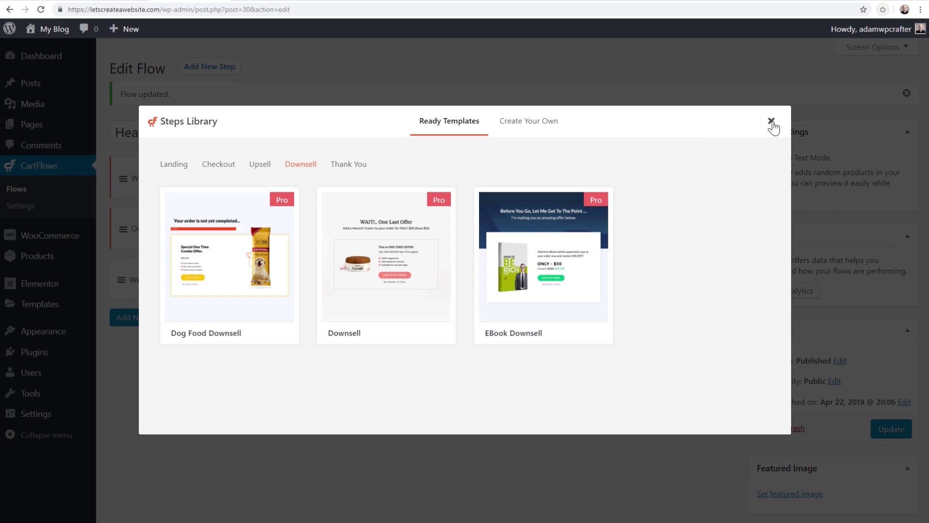
left_click(522, 124)
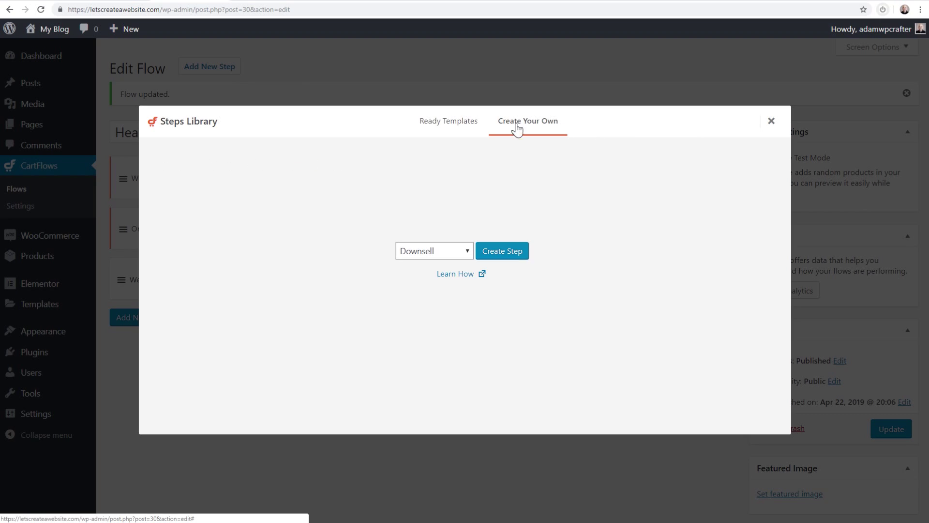
left_click(431, 250)
left_click(548, 313)
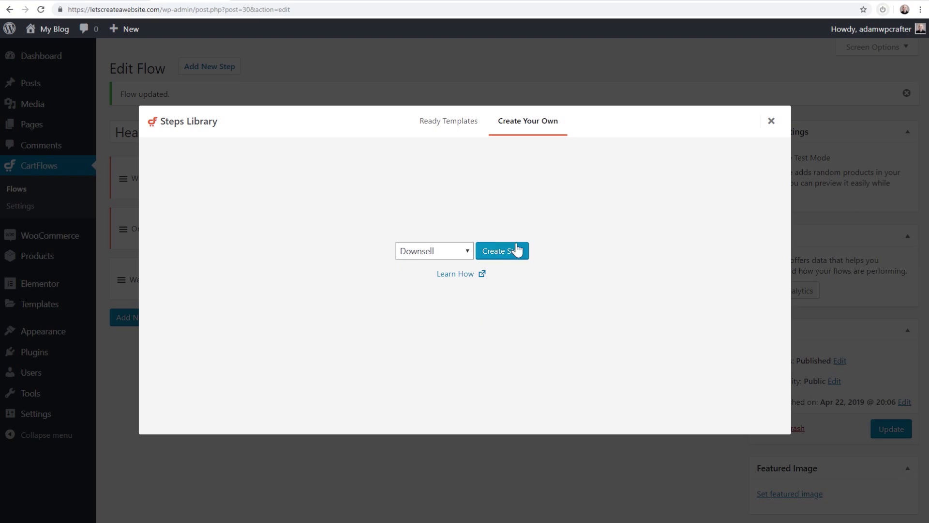
left_click(777, 118)
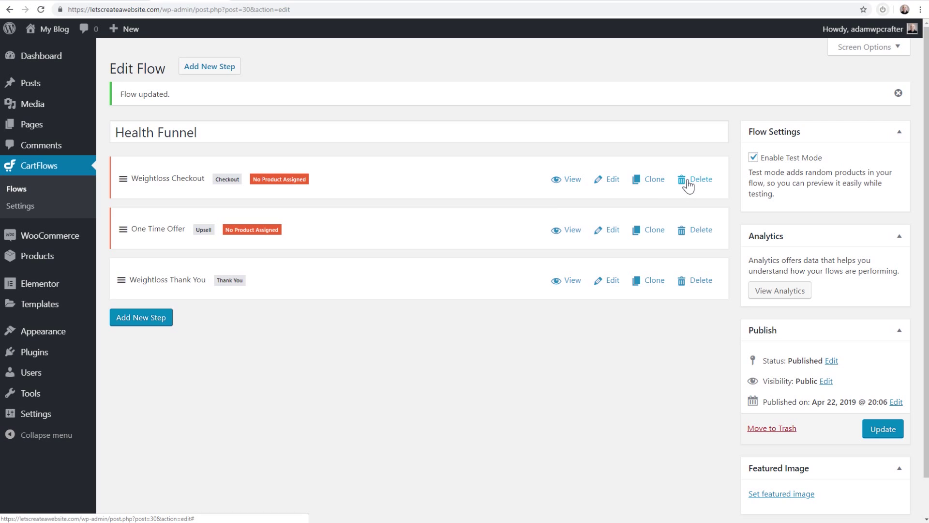
Reorder One Time Offer and Weightloss Checkout, then edit the Weightloss Checkout step
left_click_drag(424, 232, 421, 172)
left_click_drag(421, 221, 418, 165)
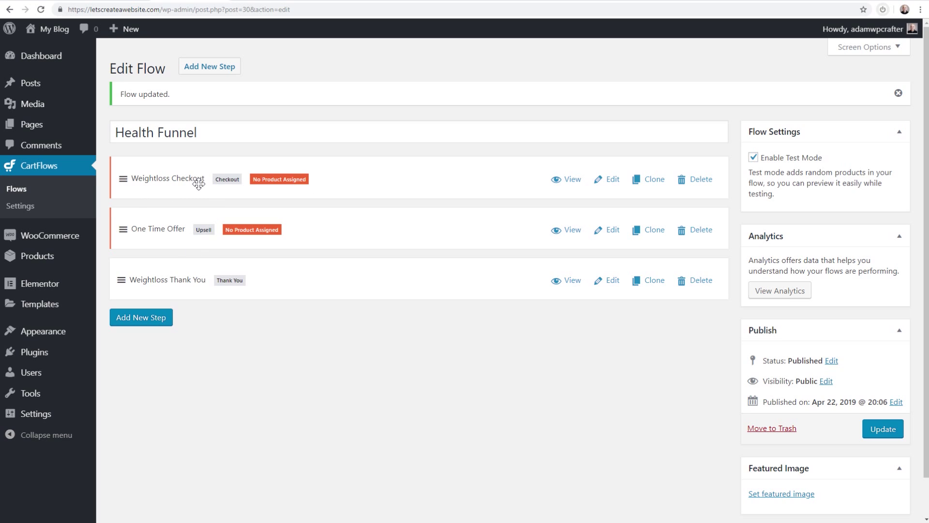
left_click(610, 180)
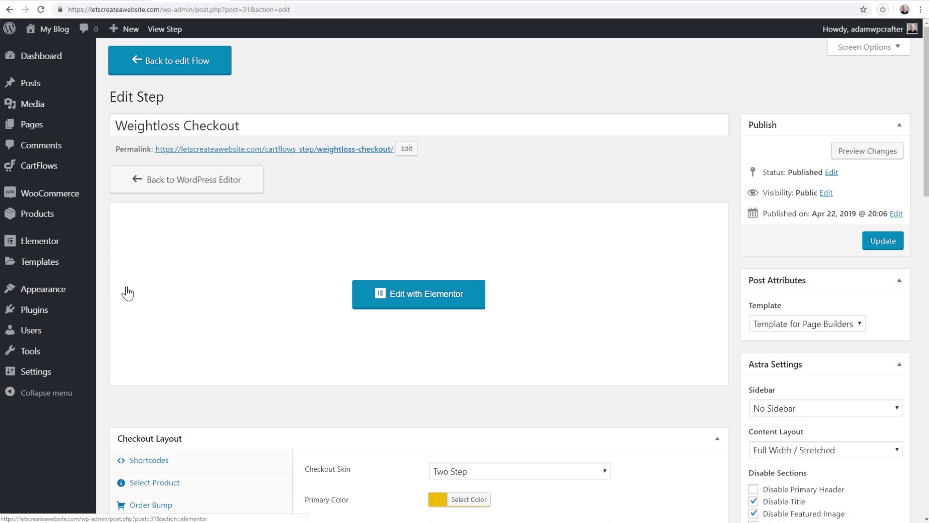
Save permalinks with the Post name structure, then return to the CartFlows Flows list
mouse_move(45, 355)
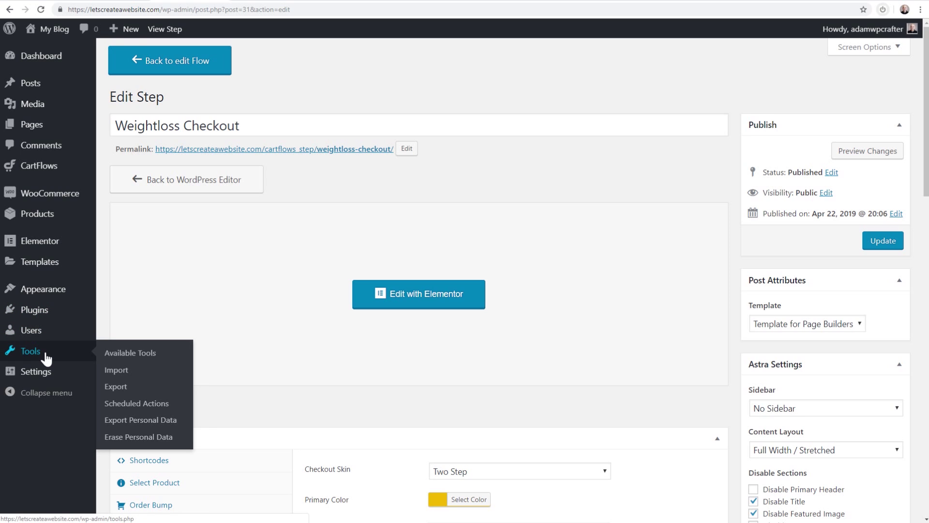
mouse_move(47, 376)
left_click(134, 462)
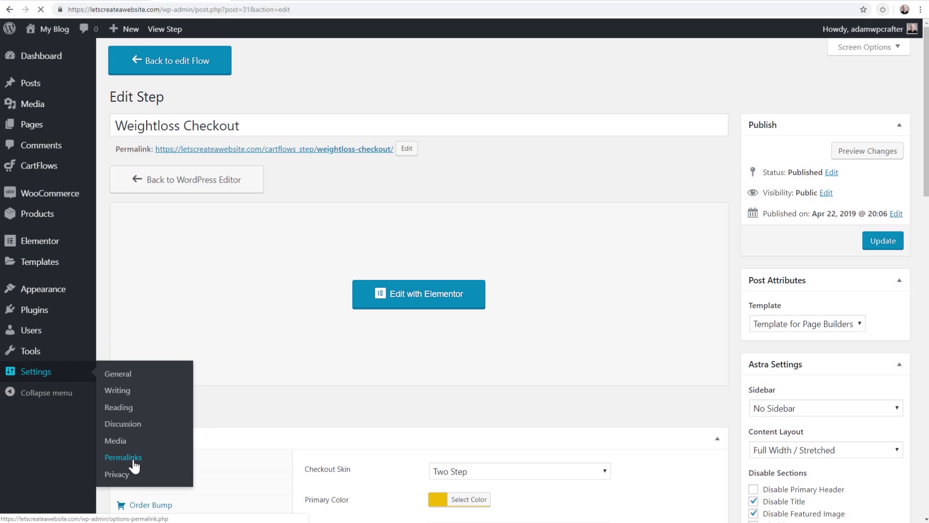
left_click(270, 242)
scroll(234, 272, "down", 5)
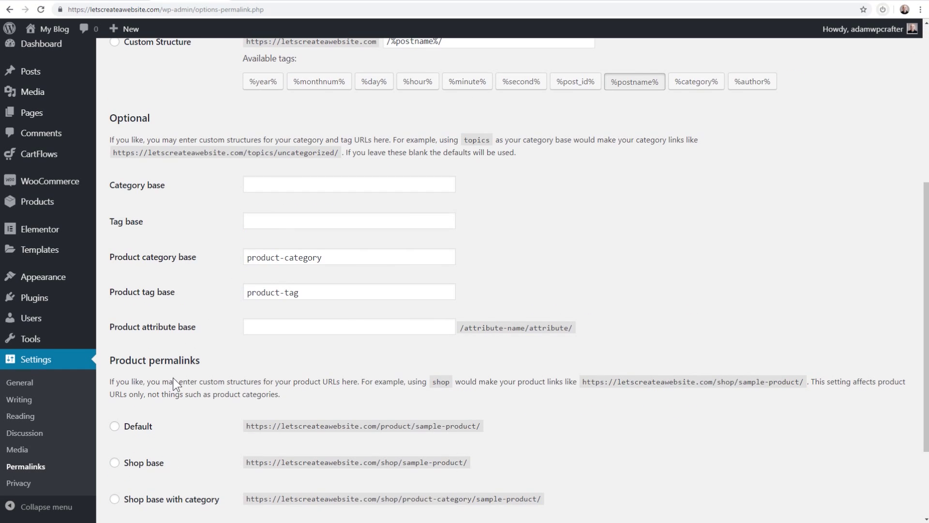
scroll(173, 377, "down", 3)
left_click(137, 464)
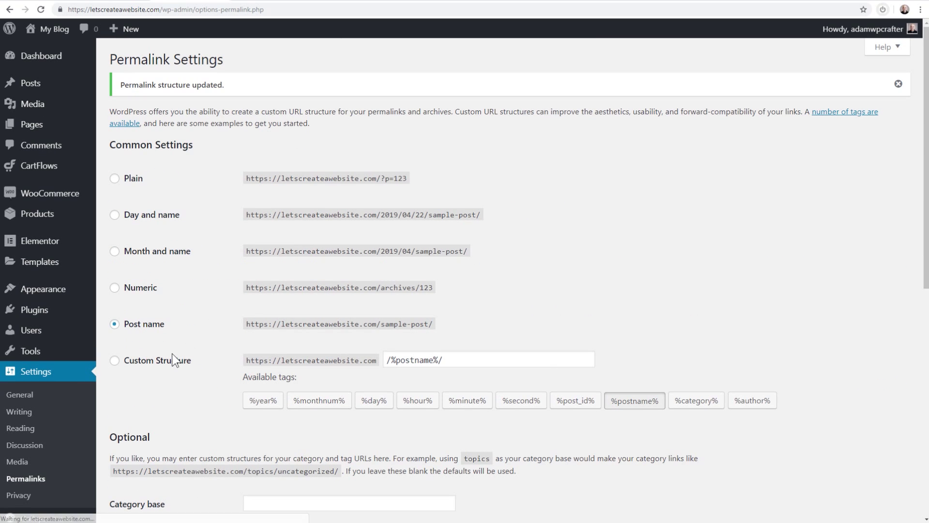
mouse_move(43, 170)
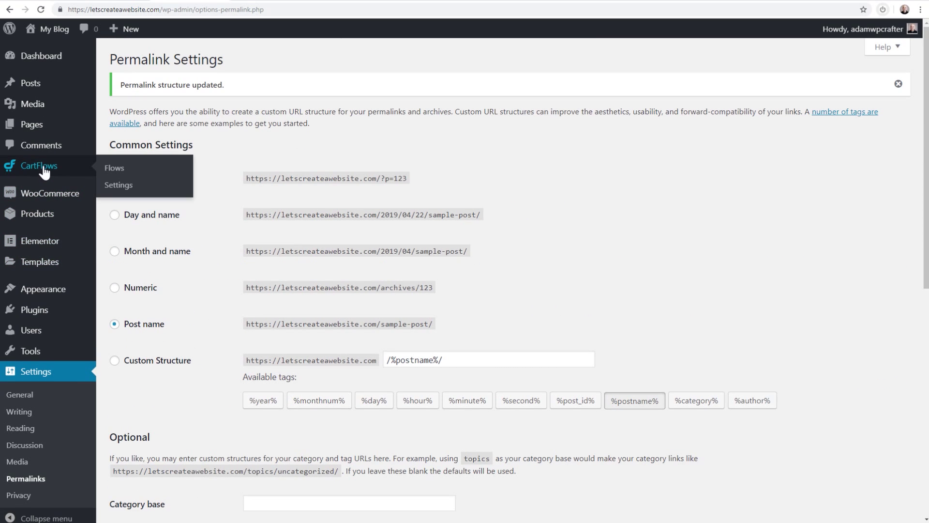
left_click(114, 167)
Open the Health Funnel's Weightloss Checkout step and check its weightloss-checkout permalink slug, leaving it unchanged
left_click(177, 156)
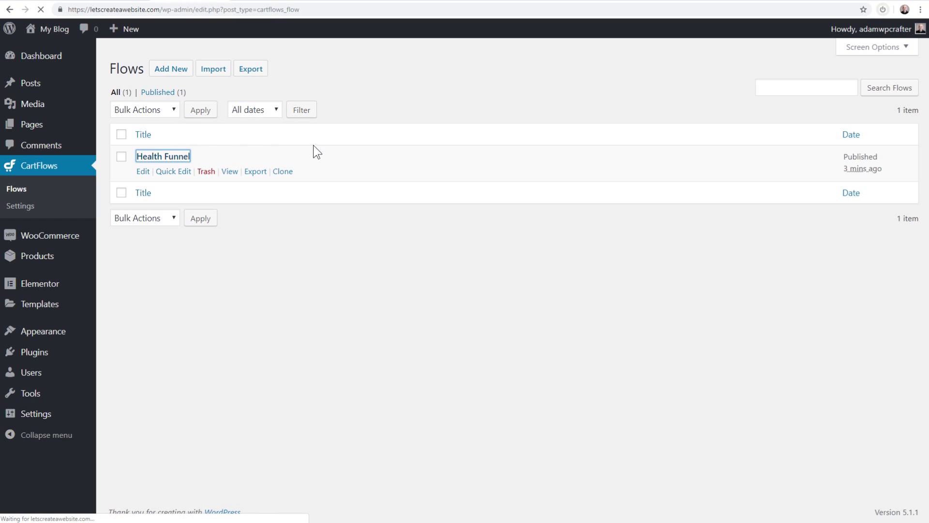
left_click(613, 149)
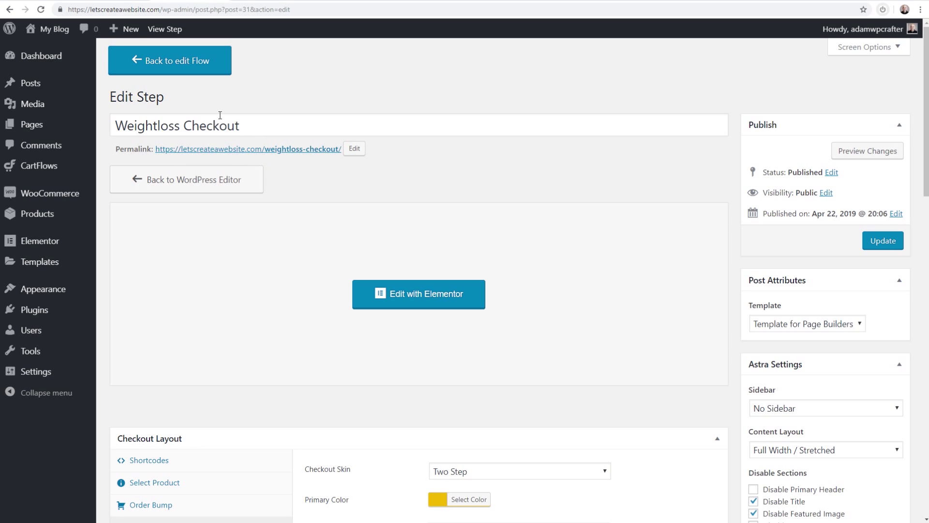
left_click(355, 148)
left_click_drag(341, 150, 267, 149)
left_click(428, 149)
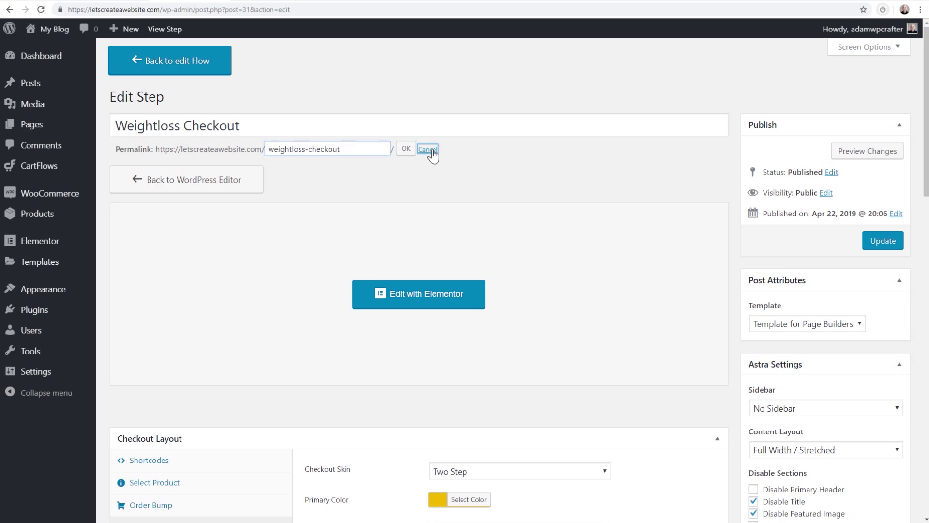
Scroll down to the checkout step's Select Product settings
left_click(378, 179)
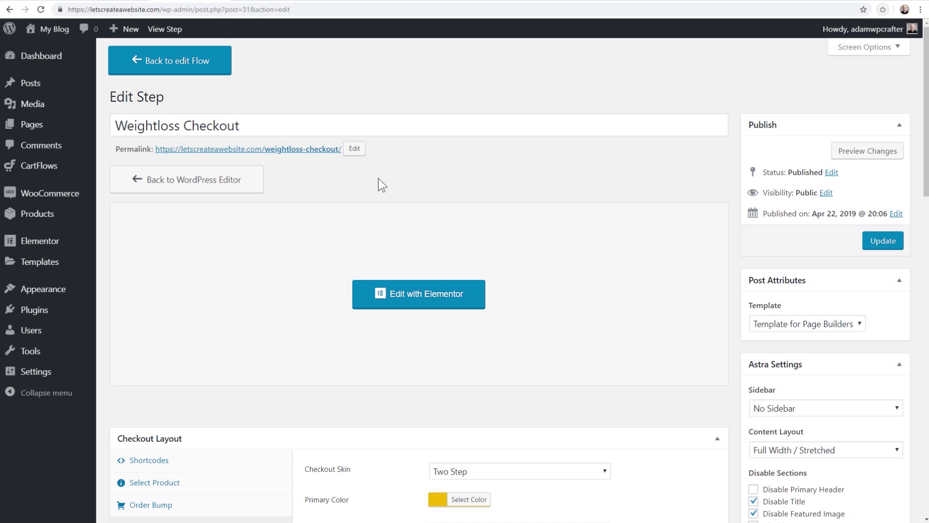
scroll(378, 178, "down", 1)
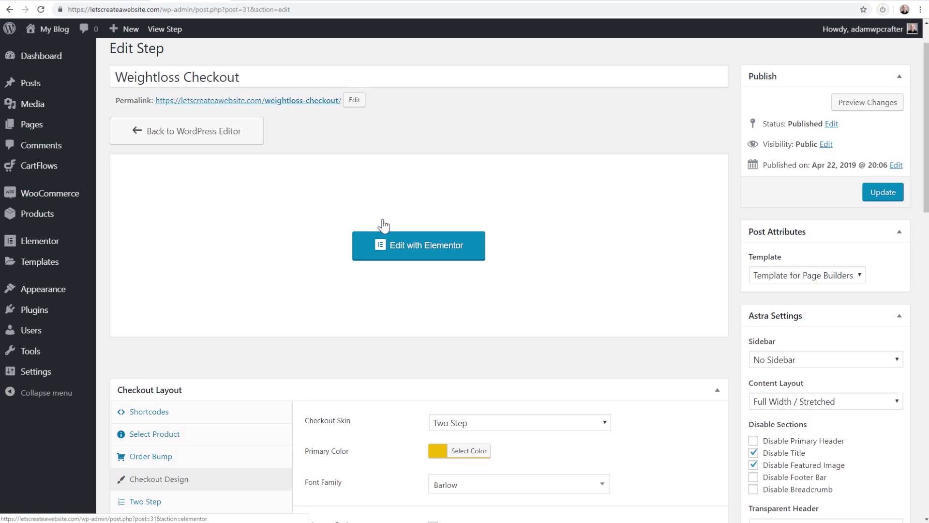
scroll(426, 166, "up", 1)
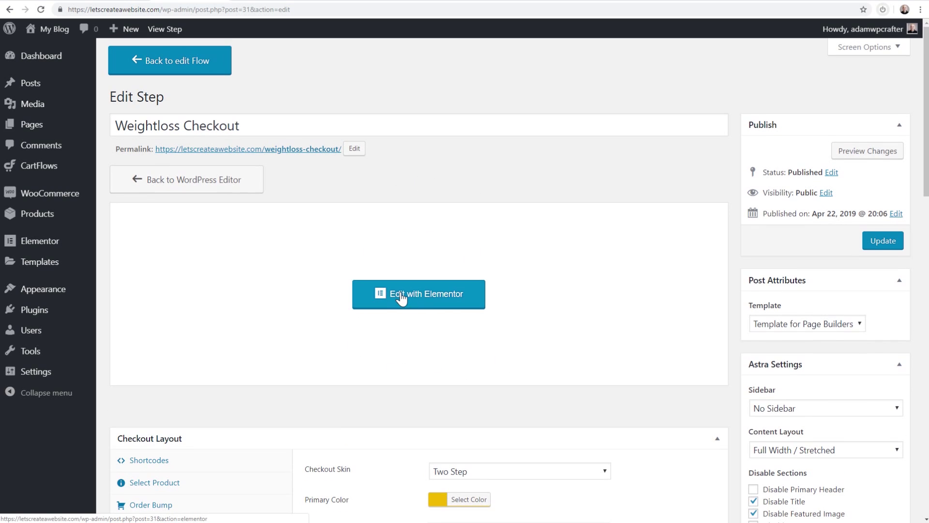
scroll(401, 299, "down", 3)
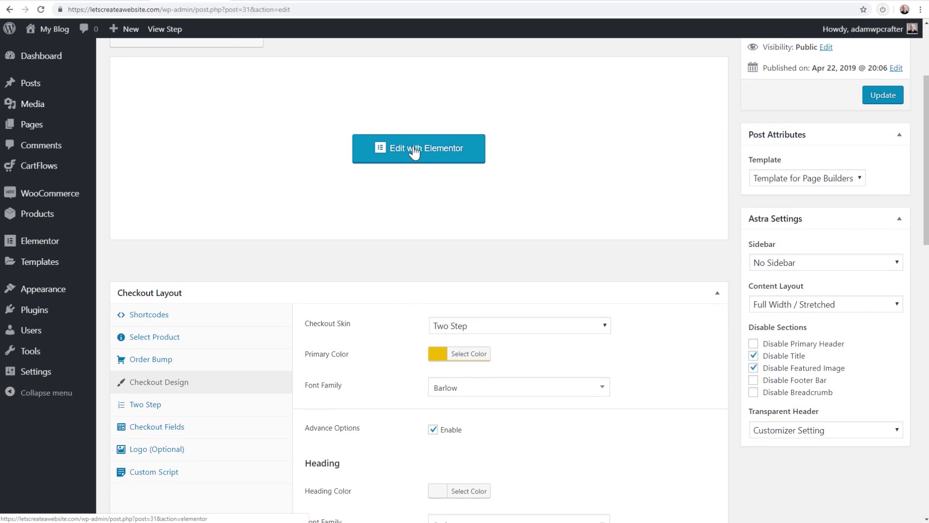
scroll(380, 207, "down", 3)
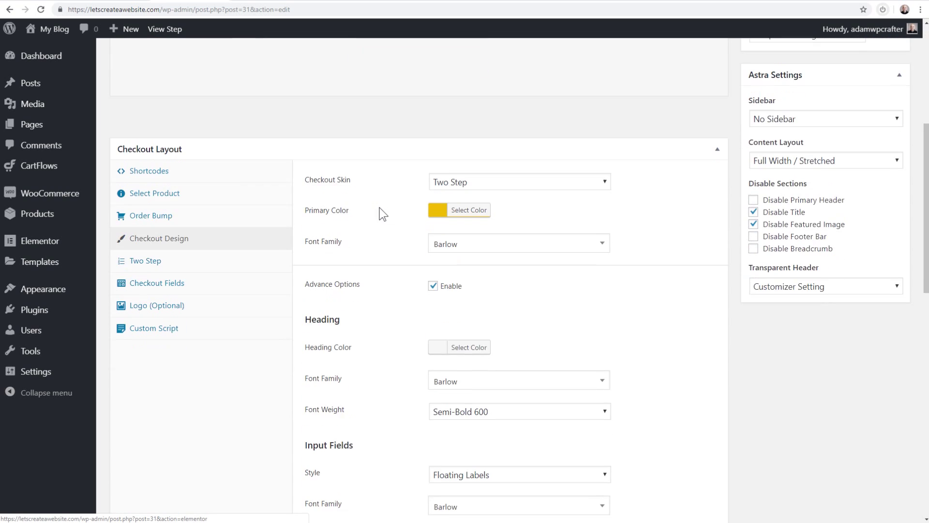
scroll(377, 214, "down", 1)
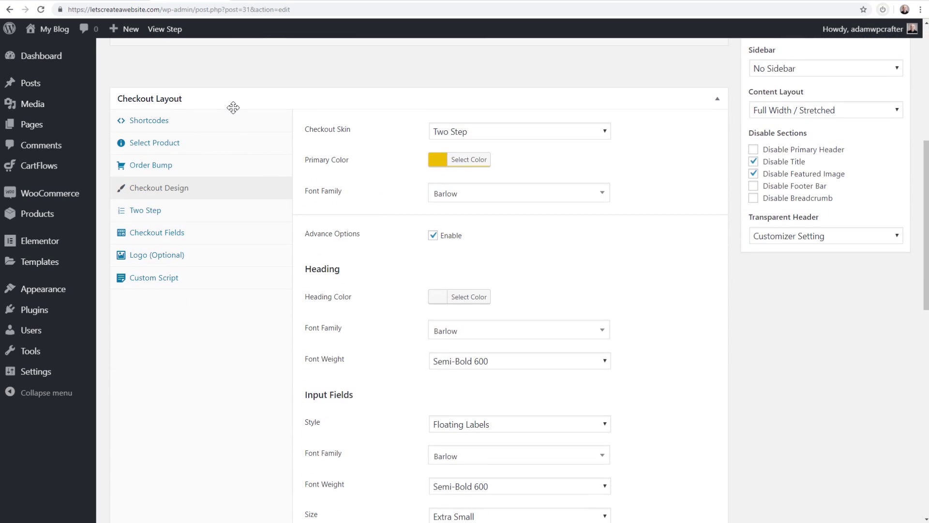
scroll(234, 112, "down", 1)
scroll(237, 118, "up", 1)
Assign Sales Funnel Secrets eBook as the checkout product, leave product options off, and show Order Bump settings
left_click(171, 143)
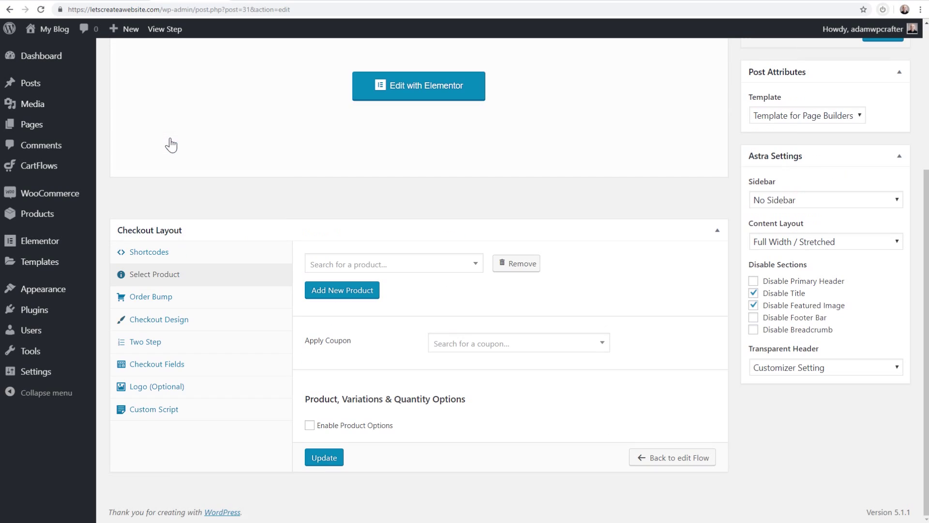
left_click(474, 266)
type("sal")
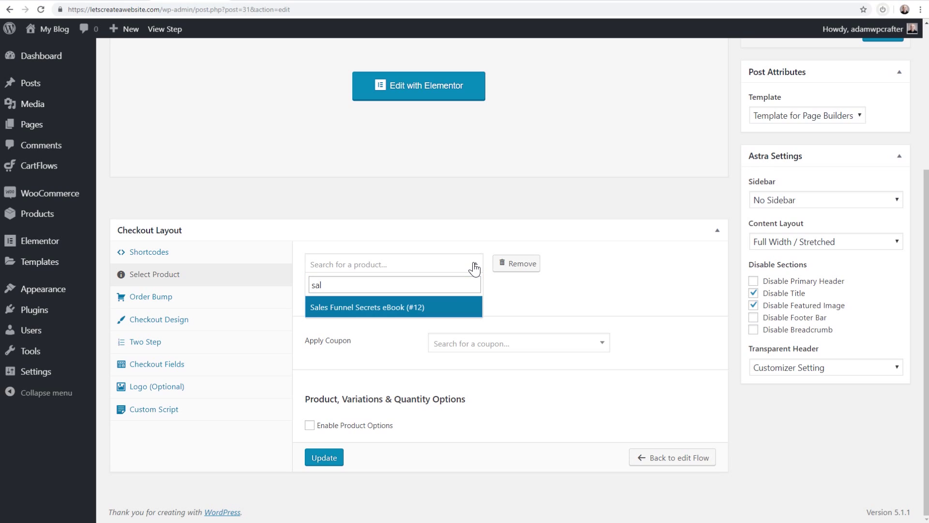
left_click(352, 310)
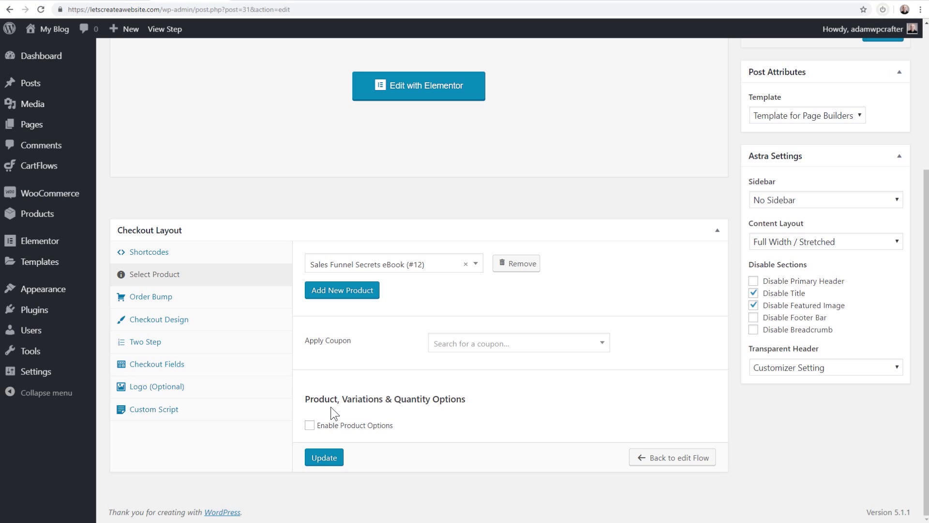
left_click(309, 426)
scroll(313, 429, "down", 3)
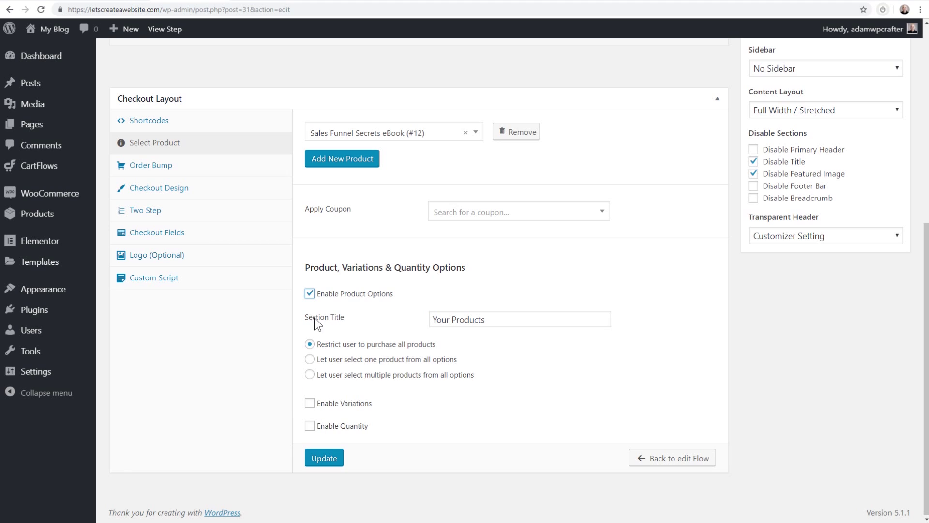
left_click(310, 293)
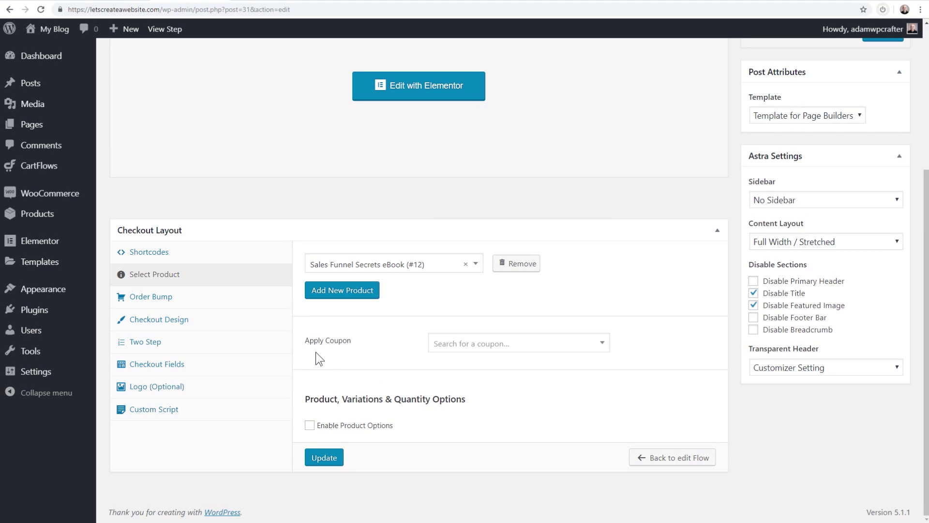
left_click(162, 298)
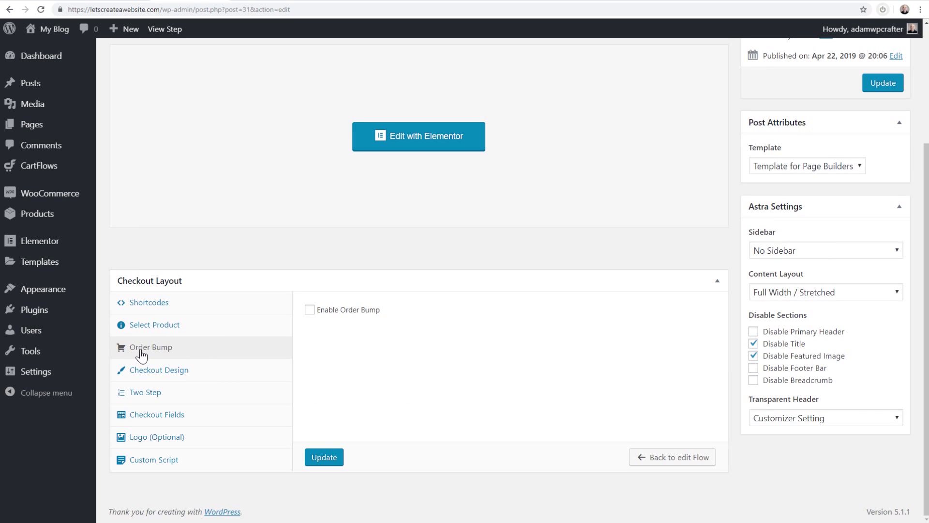
Enable the order bump with Style 2 skin, no bump product, and After Payment position
left_click(309, 309)
scroll(313, 317, "down", 4)
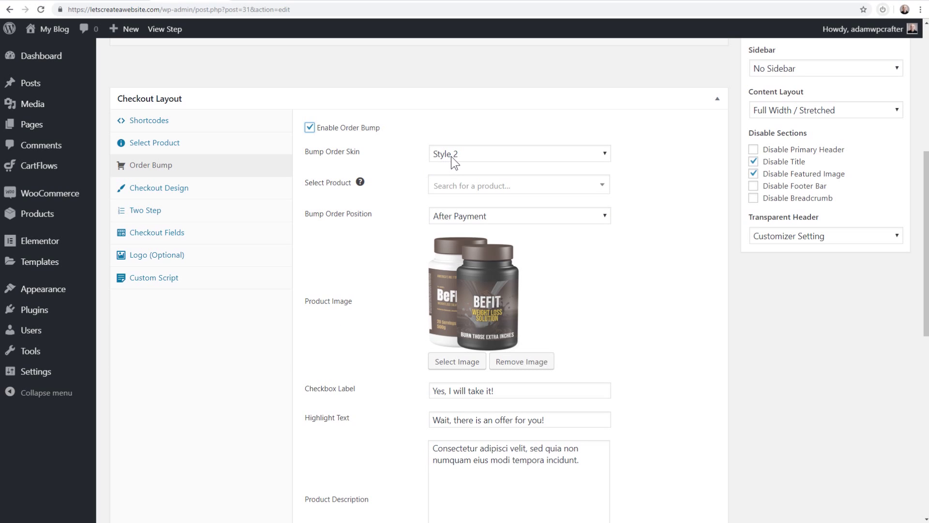
left_click(478, 153)
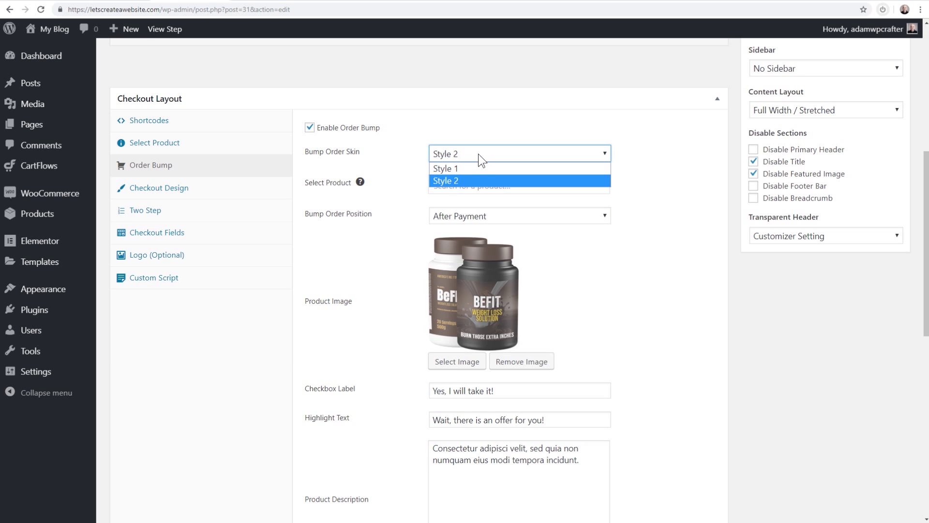
left_click(517, 146)
left_click(605, 187)
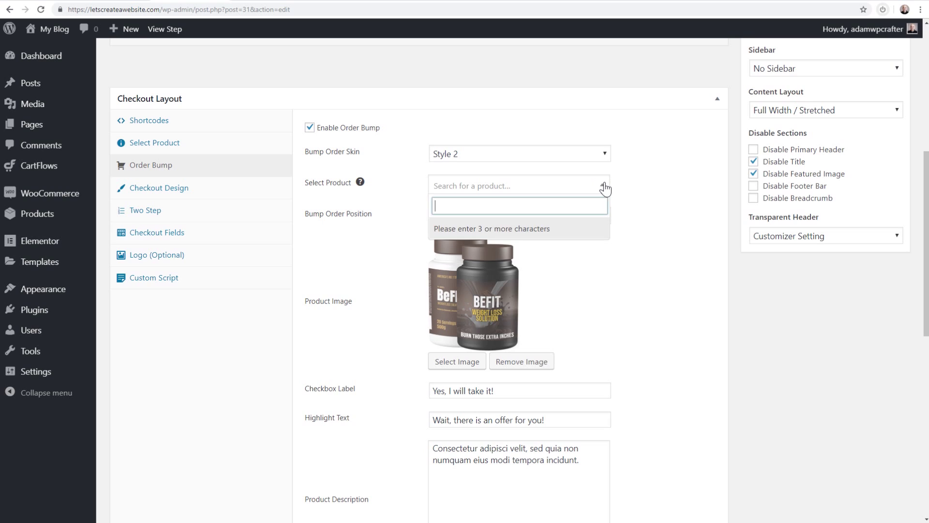
left_click(637, 183)
scroll(631, 215, "down", 1)
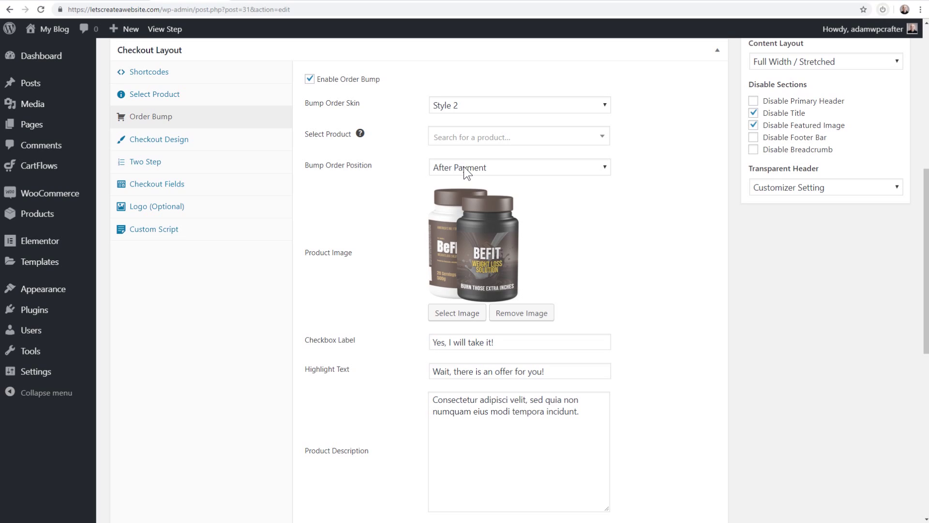
left_click(464, 169)
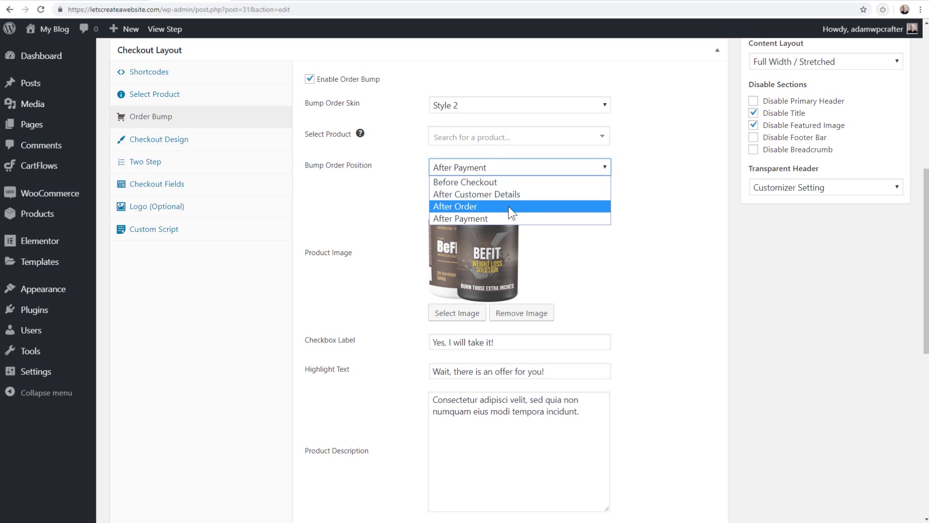
left_click(661, 223)
Review the bump's text fields, including the 'Yes, I will take it!' checkbox label
scroll(661, 222, "down", 1)
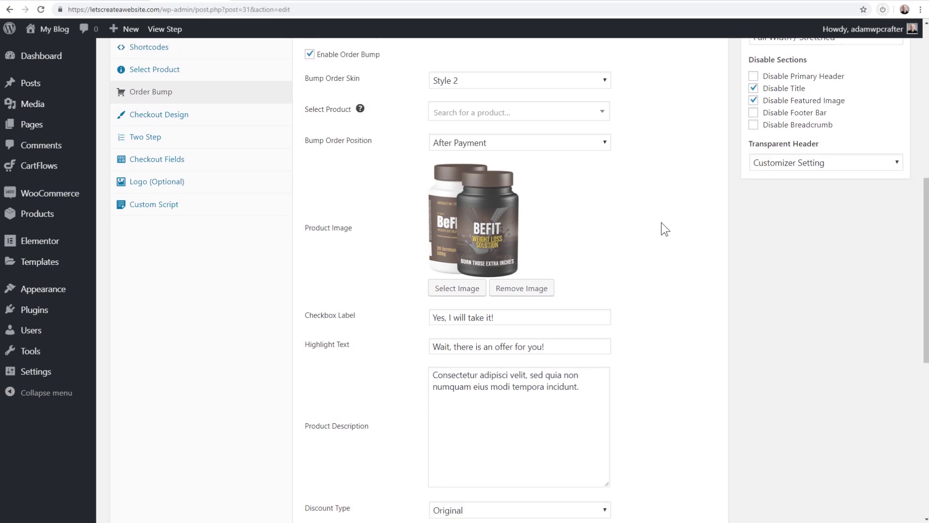
scroll(662, 222, "down", 1)
scroll(475, 187, "down", 4)
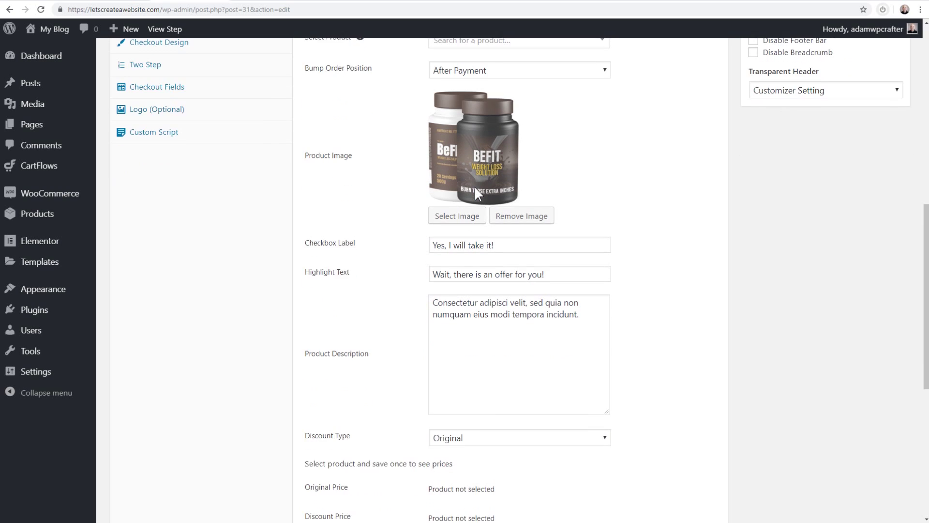
left_click_drag(511, 194, 409, 199)
left_click_drag(542, 227, 408, 231)
scroll(408, 231, "down", 4)
scroll(408, 230, "down", 1)
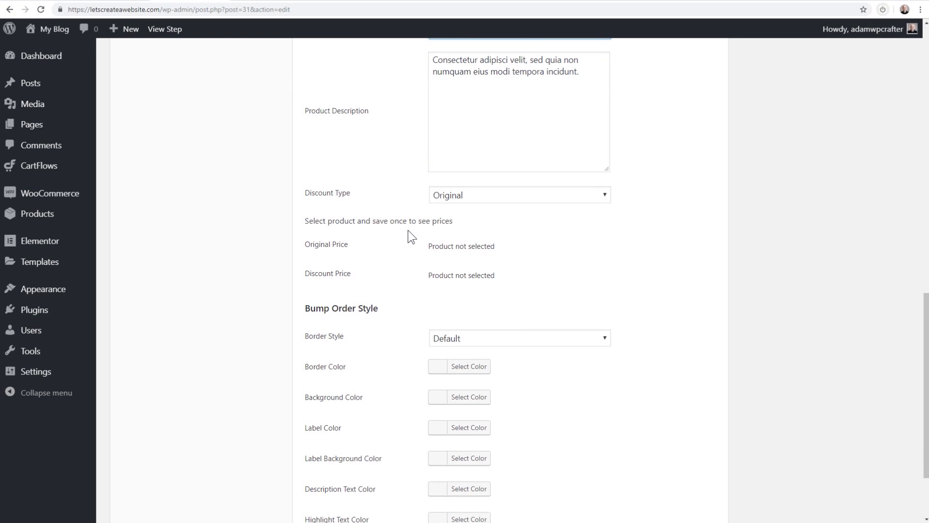
scroll(408, 230, "down", 3)
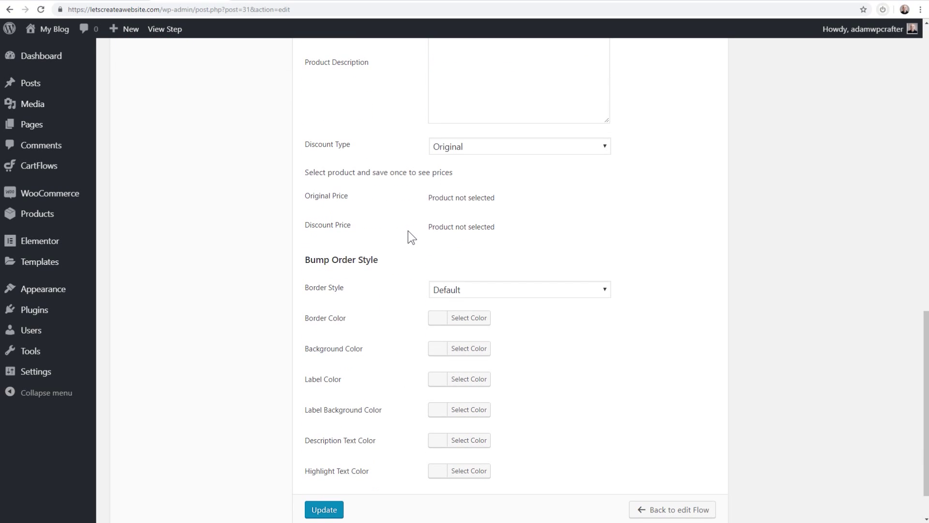
scroll(376, 203, "up", 14)
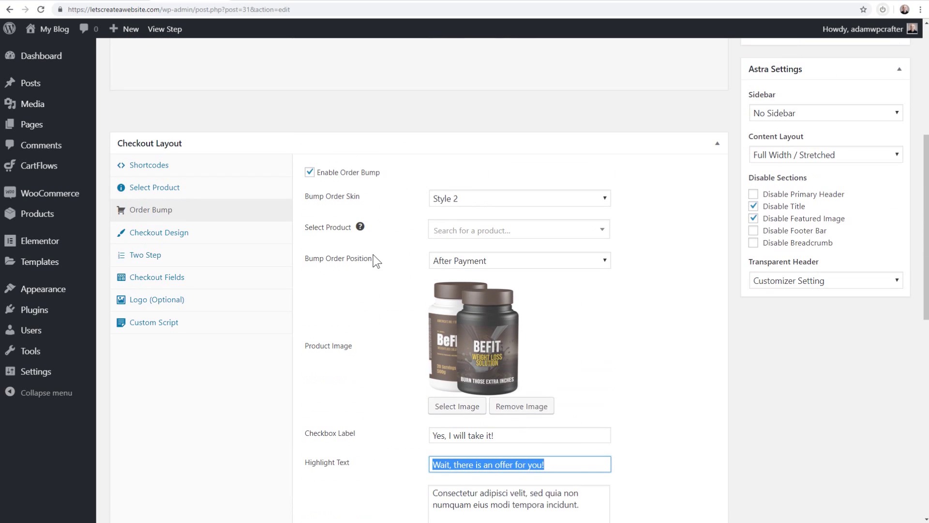
Review the Checkout Design settings and the two-step checkout note
left_click(204, 236)
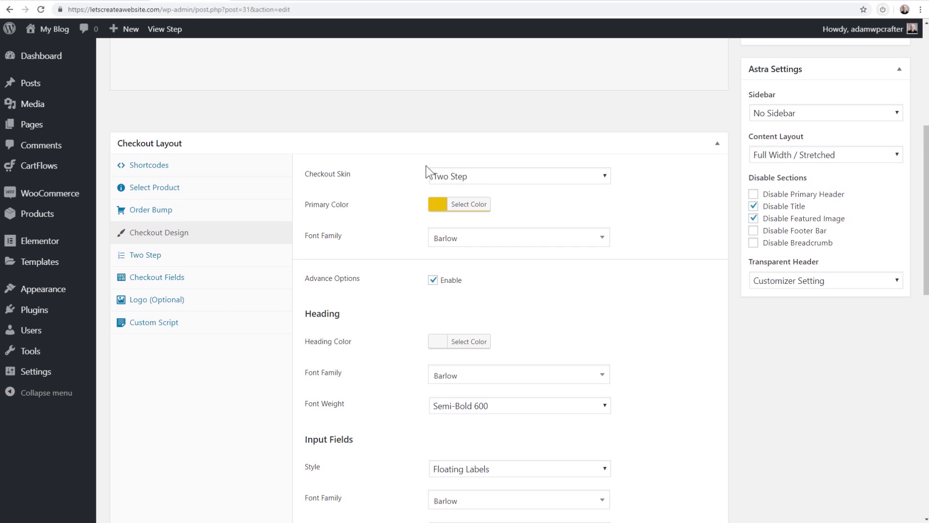
scroll(405, 231, "down", 3)
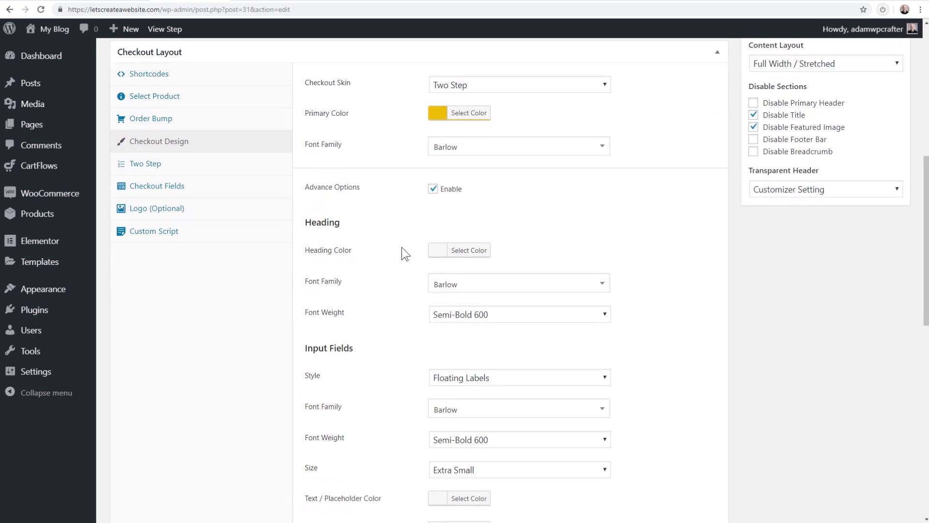
scroll(368, 283, "up", 2)
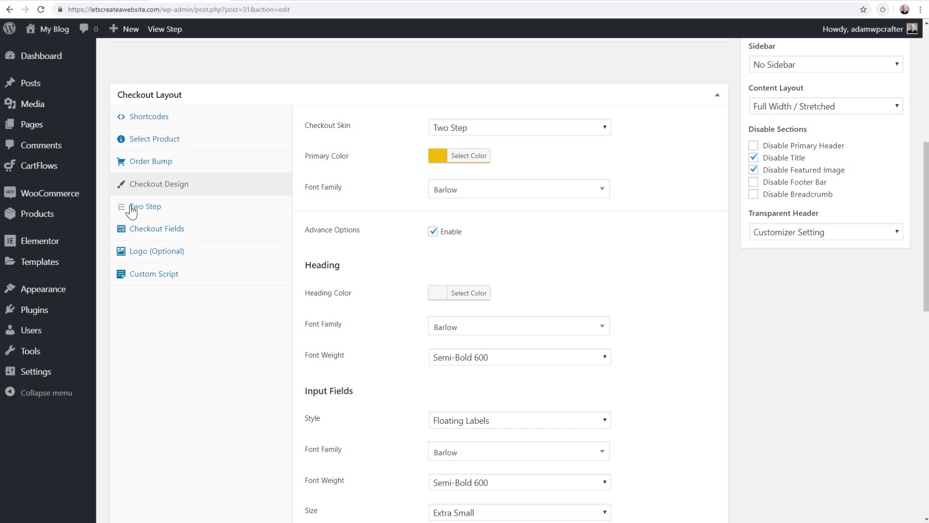
left_click(132, 211)
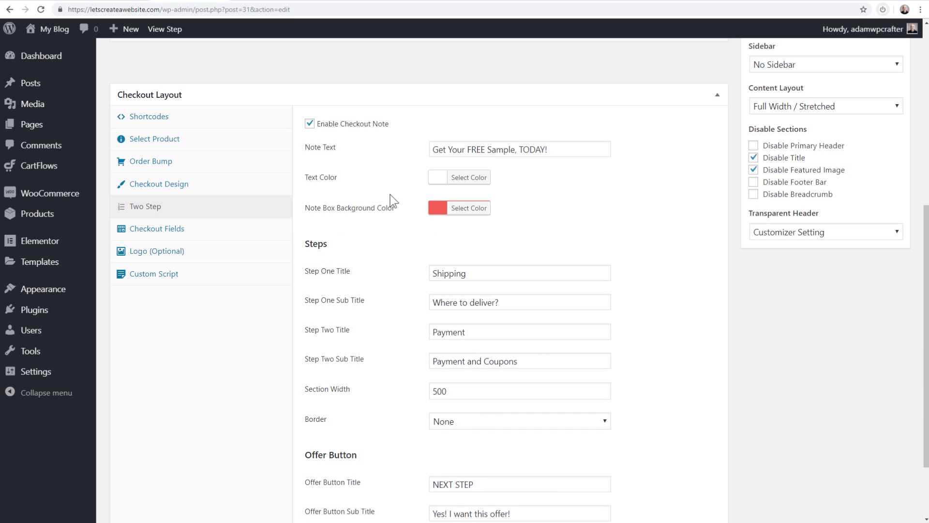
left_click_drag(548, 150, 404, 148)
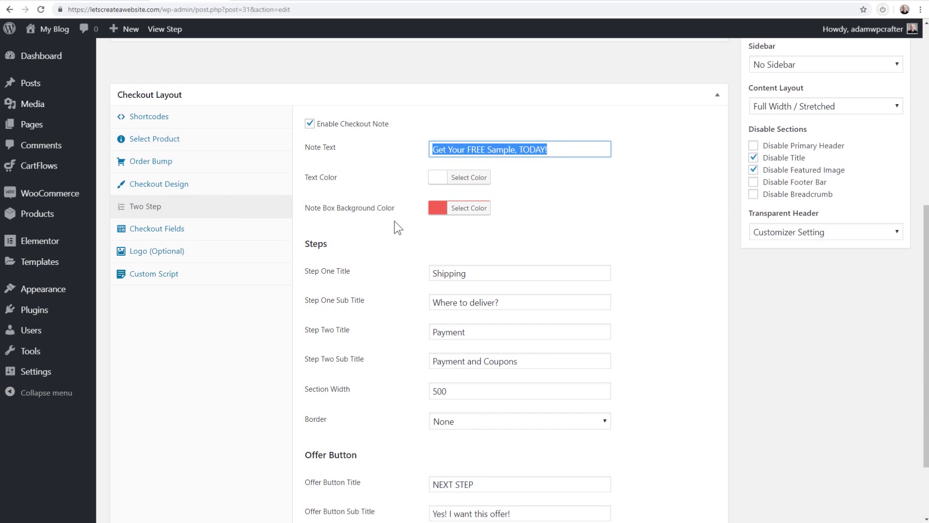
scroll(394, 221, "down", 2)
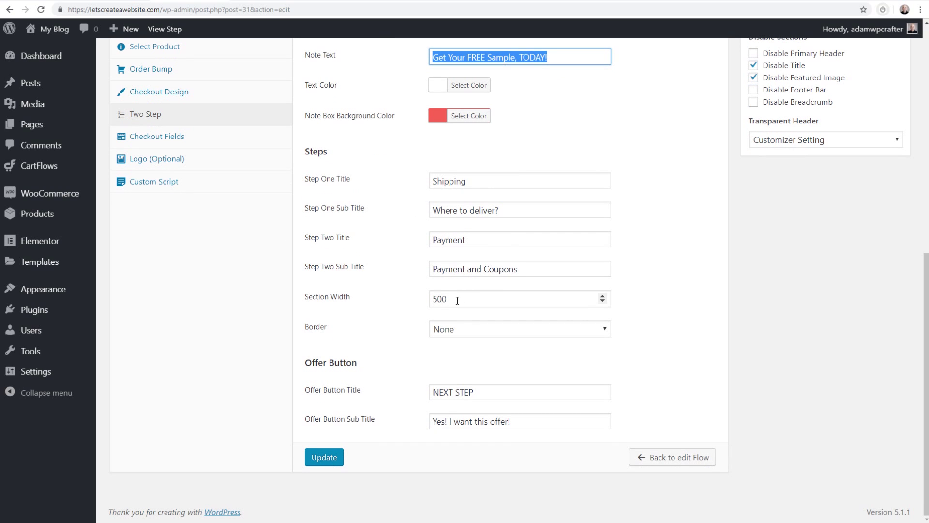
scroll(344, 202, "up", 2)
Review the checkout field settings and save the Weightloss Checkout step with Update
left_click(169, 235)
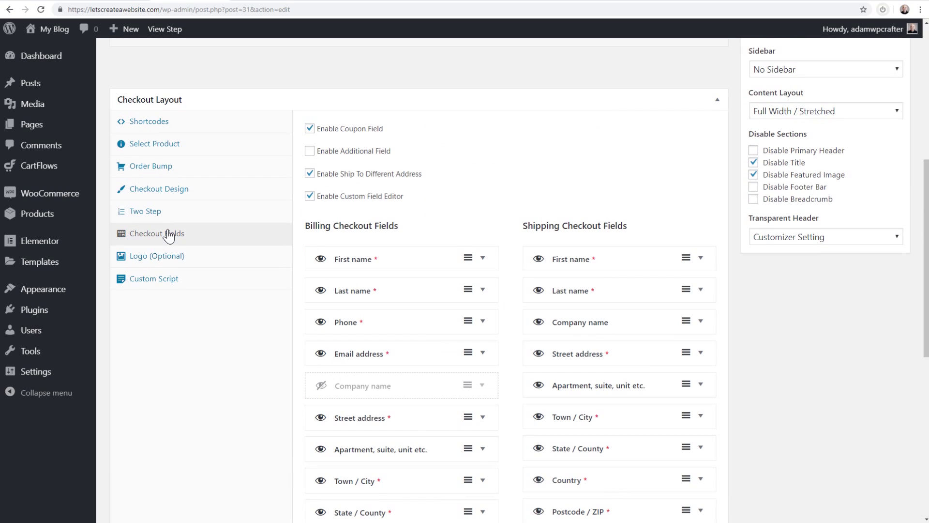
scroll(479, 199, "down", 1)
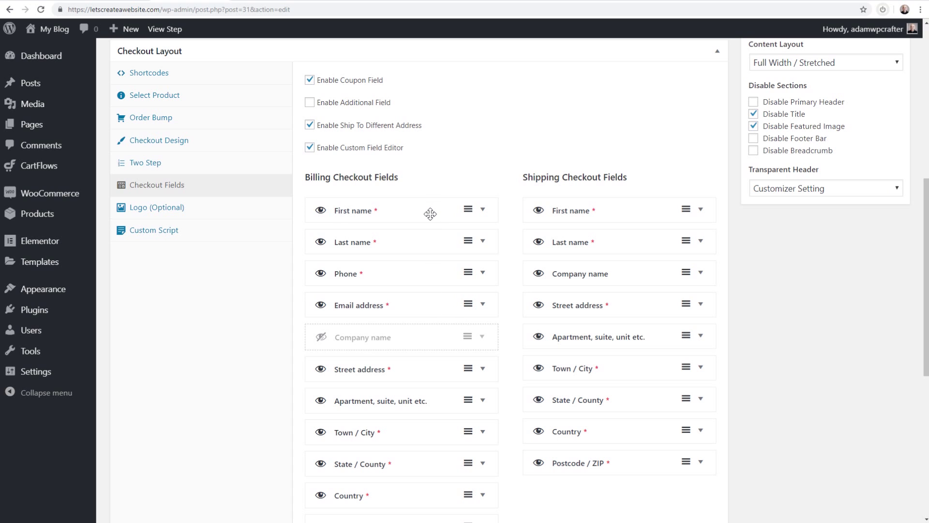
scroll(426, 233, "down", 4)
scroll(420, 251, "down", 3)
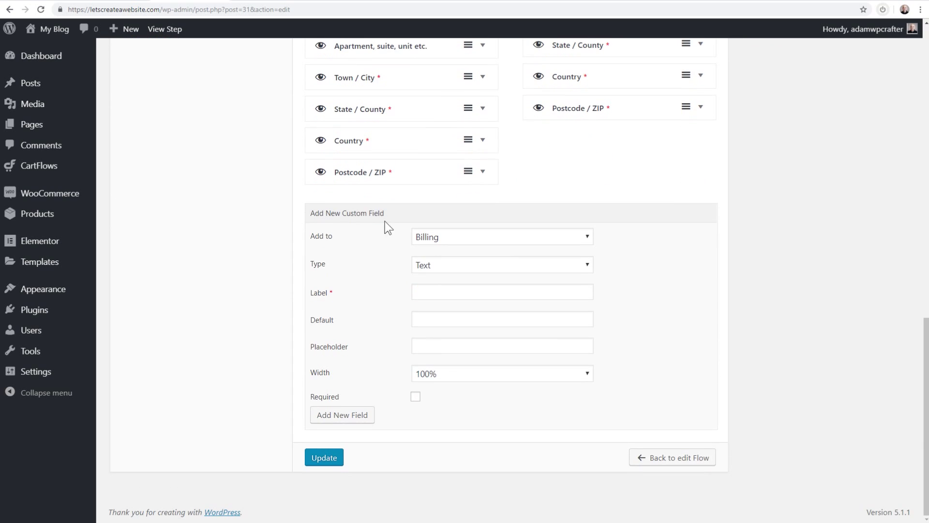
scroll(539, 288, "up", 15)
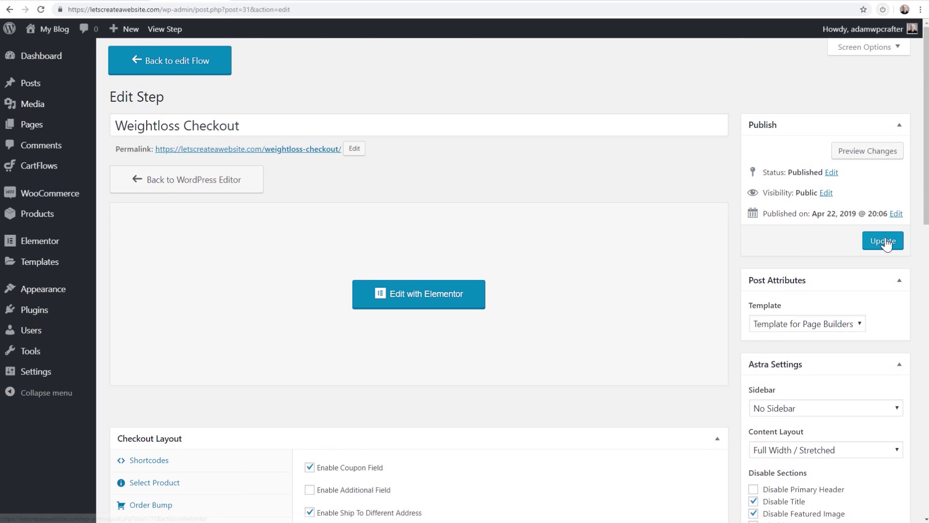
left_click(884, 241)
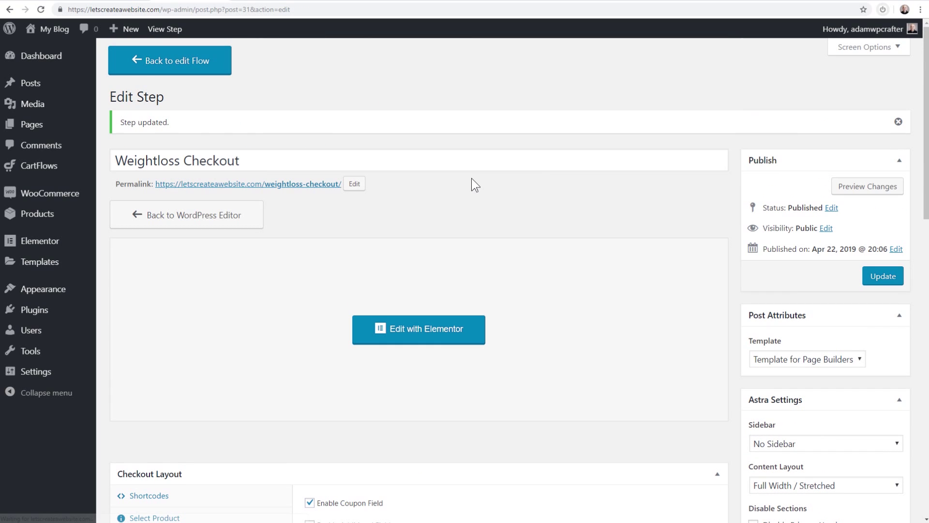
Open the live checkout page in a new tab and confirm it shows no Company name field
middle_click(308, 185)
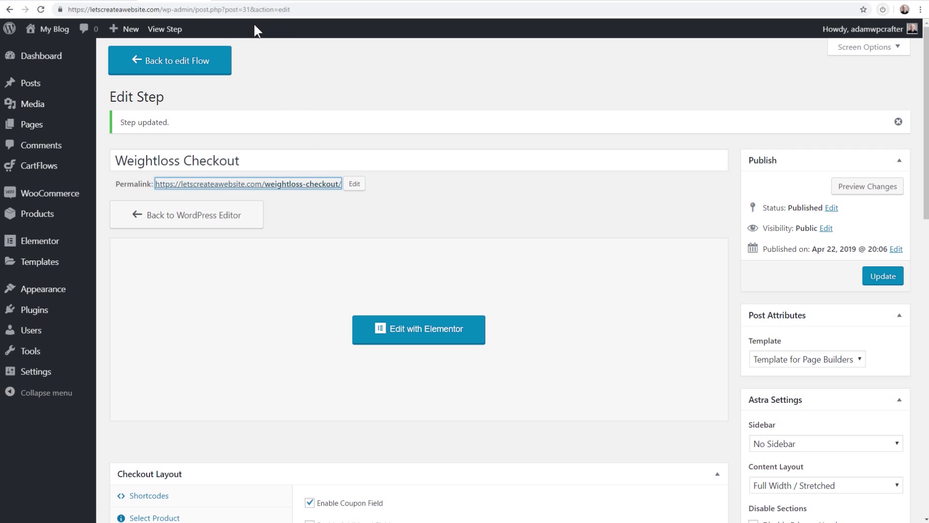
left_click(245, 1)
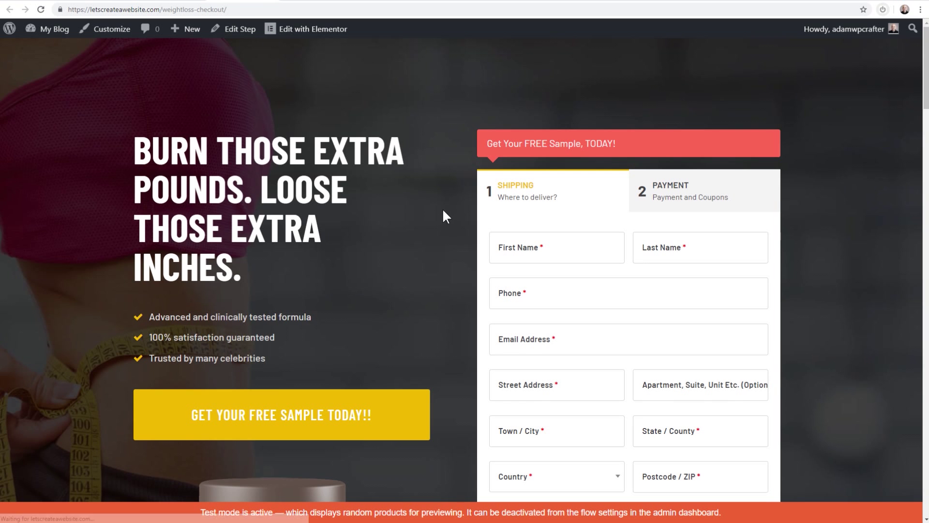
scroll(444, 211, "down", 1)
scroll(447, 203, "up", 1)
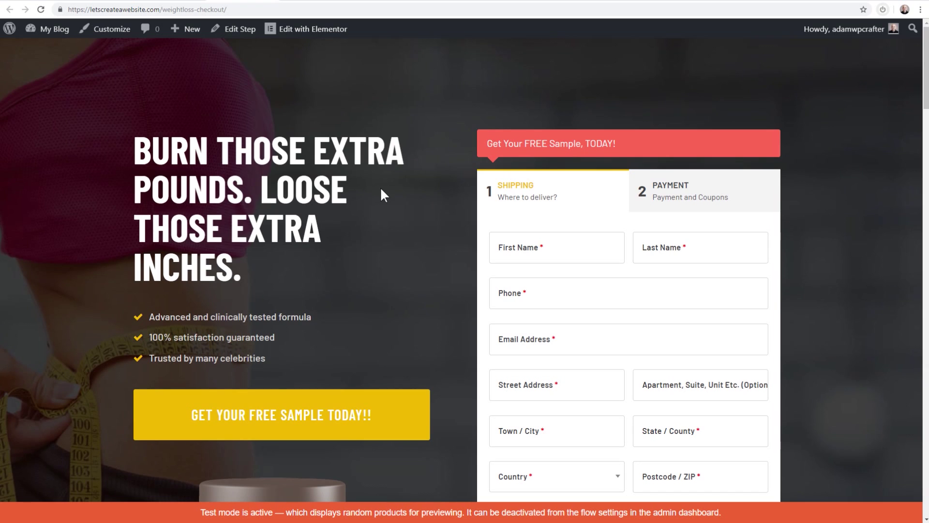
scroll(426, 132, "down", 1)
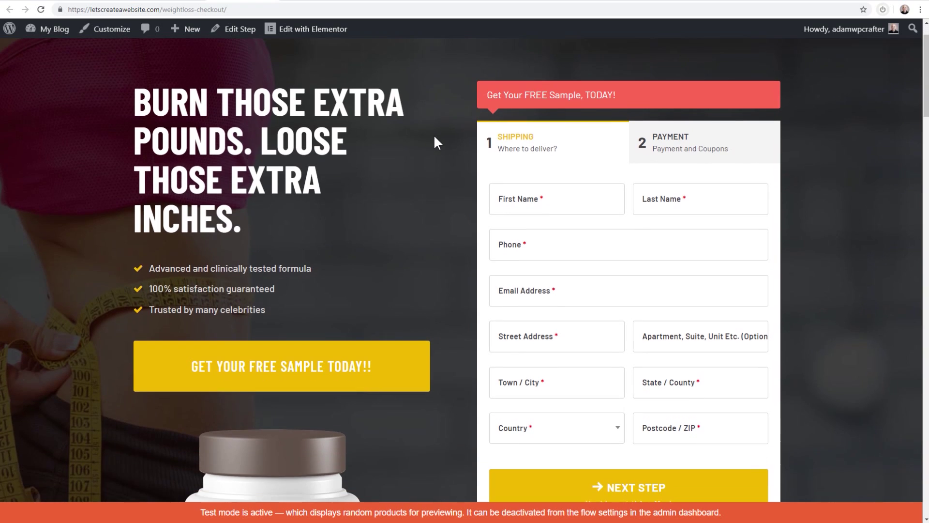
left_click_drag(482, 88, 776, 379)
scroll(776, 380, "down", 3)
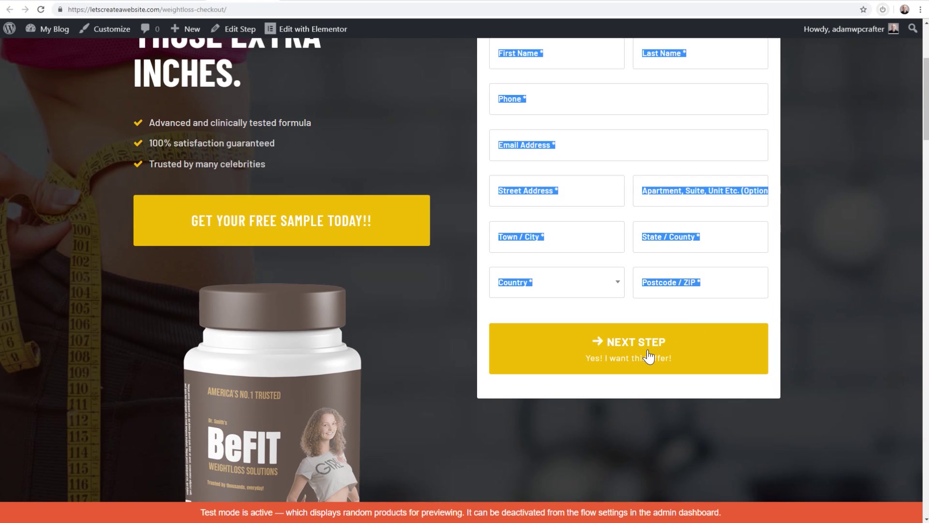
scroll(588, 380, "up", 4)
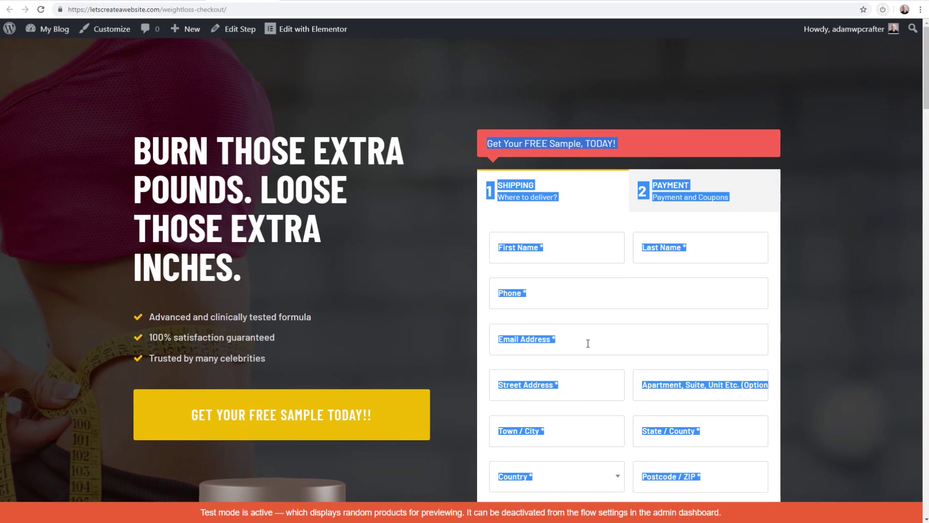
Look over the live checkout form fields, then return to the step editor's field settings
left_click(589, 212)
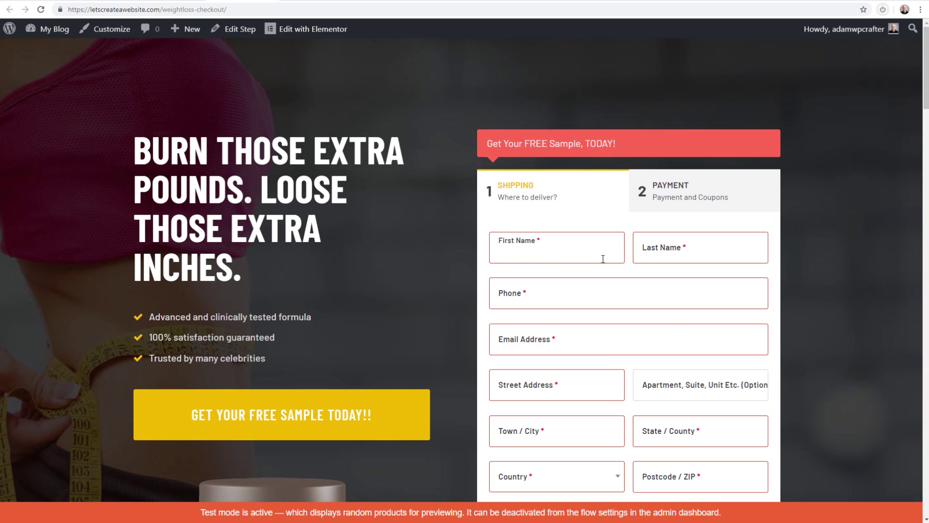
scroll(600, 295, "down", 2)
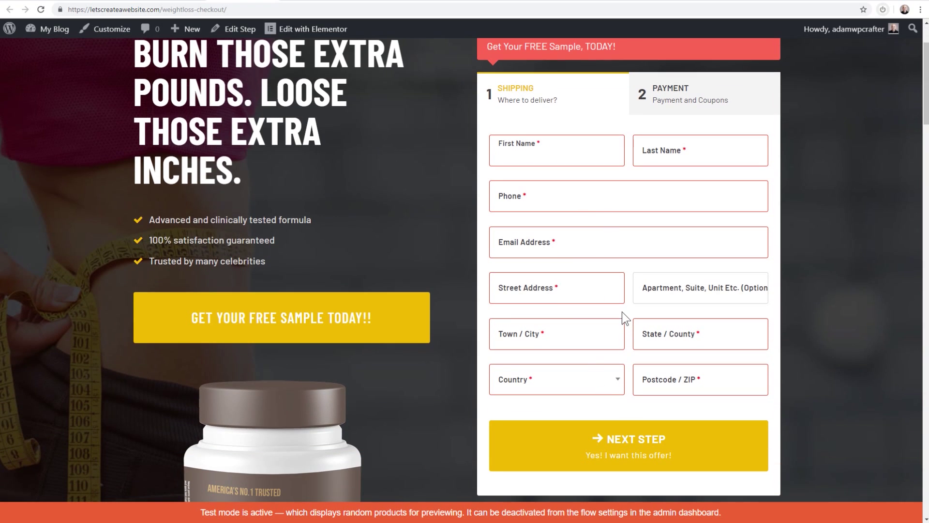
scroll(621, 312, "up", 1)
scroll(615, 303, "down", 1)
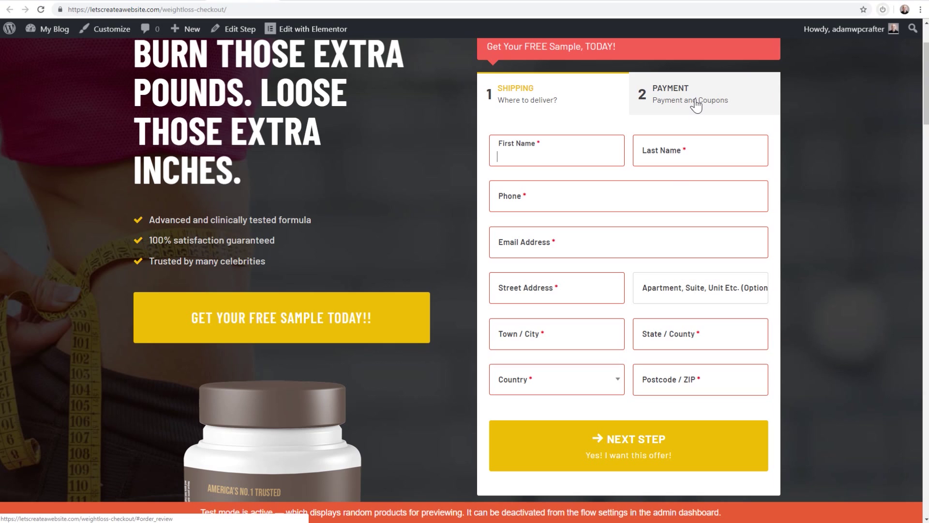
scroll(696, 105, "up", 1)
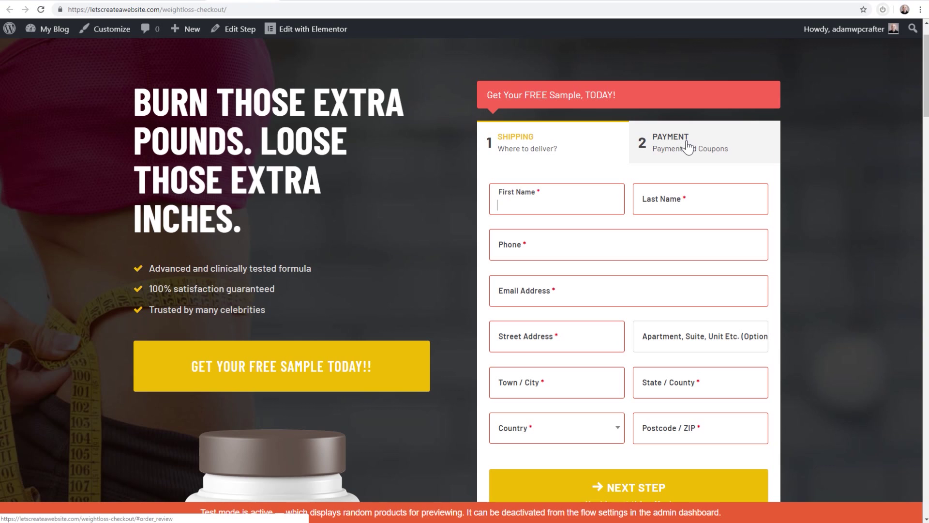
scroll(687, 145, "up", 1)
left_click(583, 228)
scroll(582, 213, "down", 2)
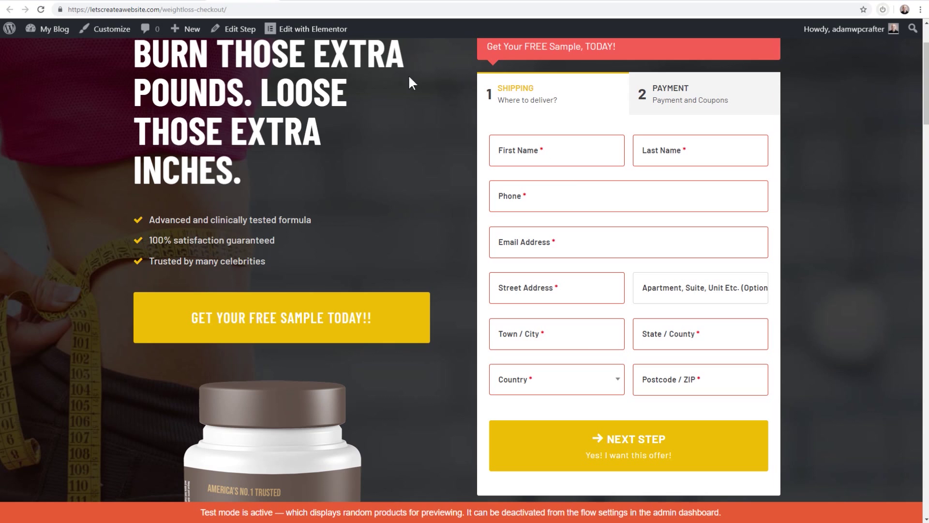
left_click(169, 0)
scroll(382, 228, "down", 9)
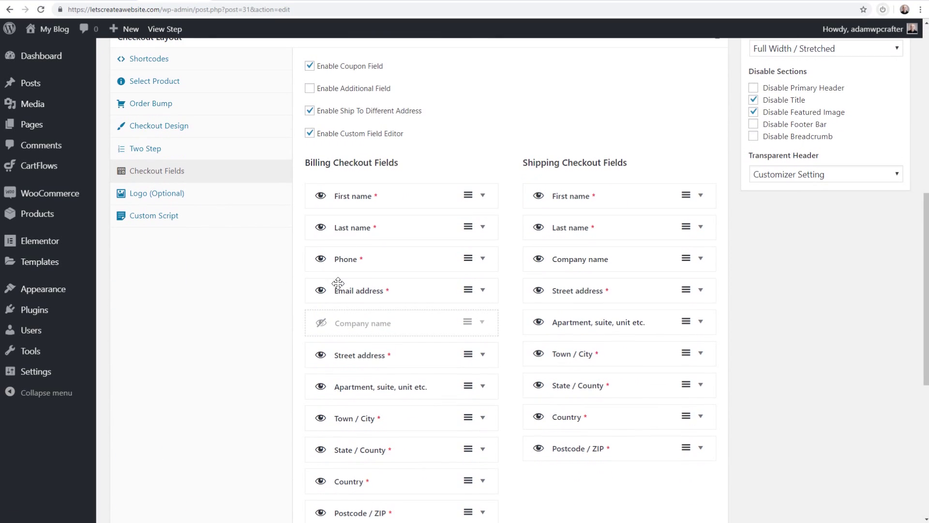
Move Email address above First name and hide the billing Phone and Street address fields
left_click_drag(435, 290, 435, 193)
scroll(429, 253, "down", 4)
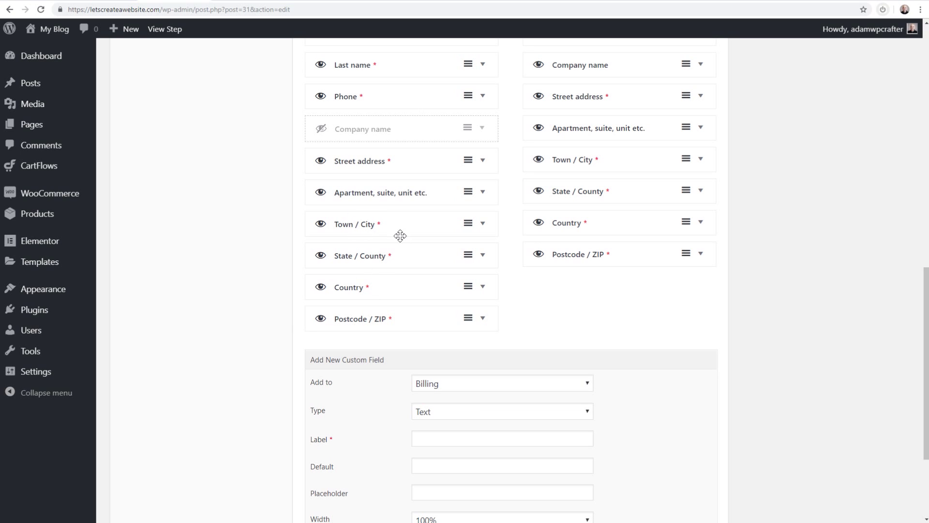
scroll(400, 236, "up", 4)
scroll(382, 214, "down", 2)
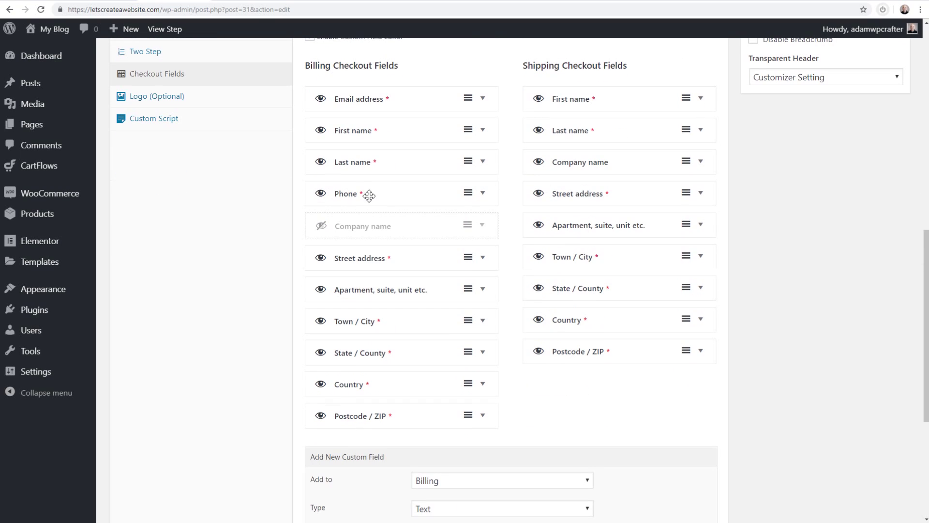
left_click(321, 195)
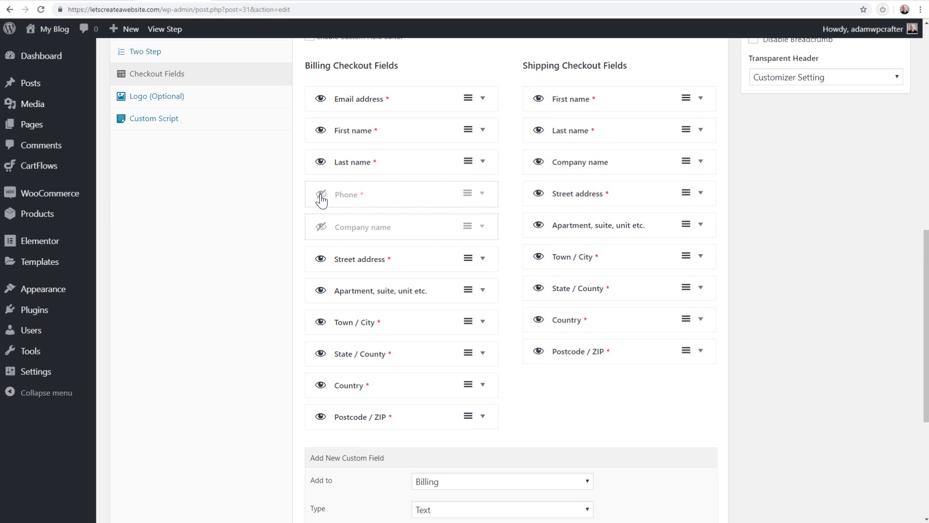
left_click(321, 260)
Hide the billing Apartment, Town / City, State / County and Country fields
scroll(317, 304, "down", 1)
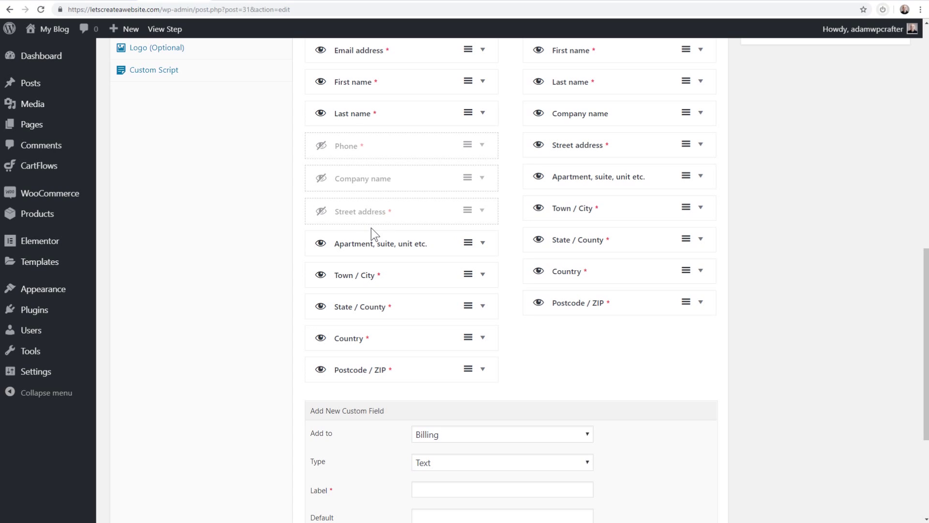
scroll(375, 235, "down", 1)
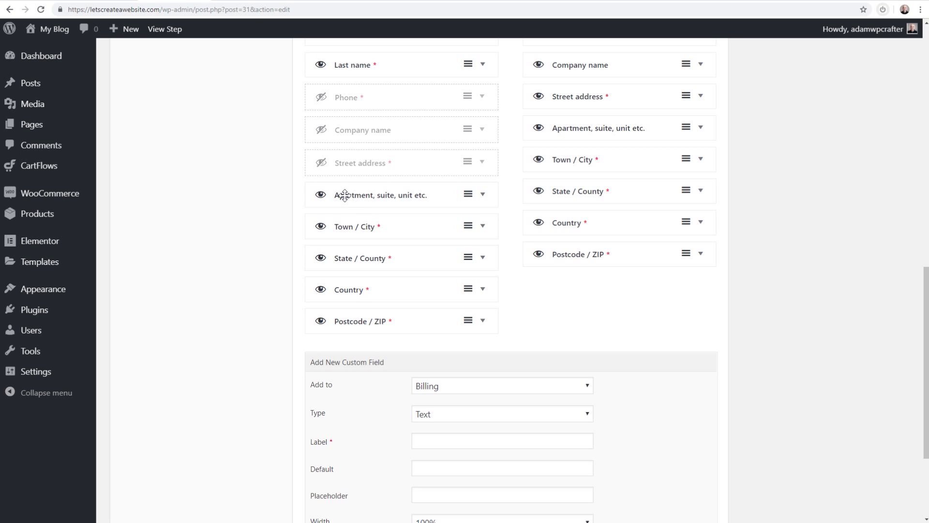
left_click(321, 196)
left_click(321, 227)
left_click(321, 260)
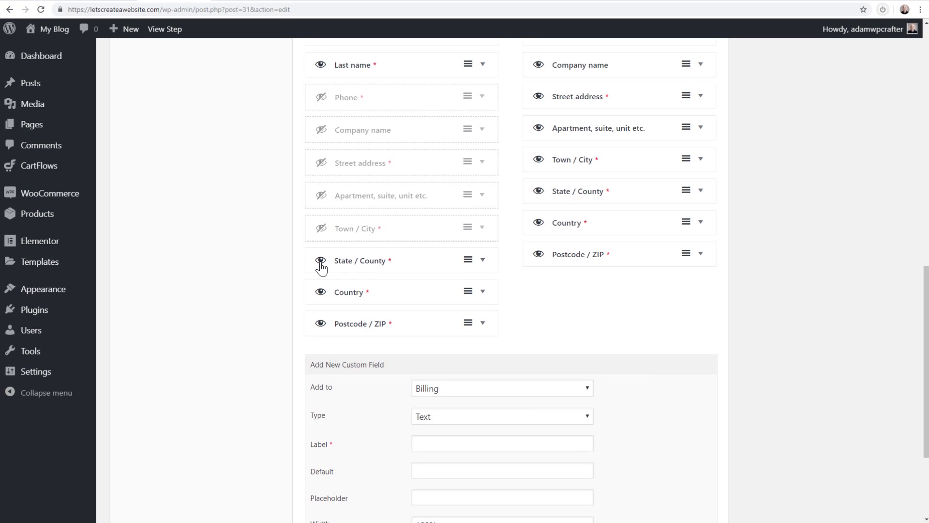
left_click(321, 294)
scroll(441, 328, "up", 5)
scroll(442, 327, "up", 1)
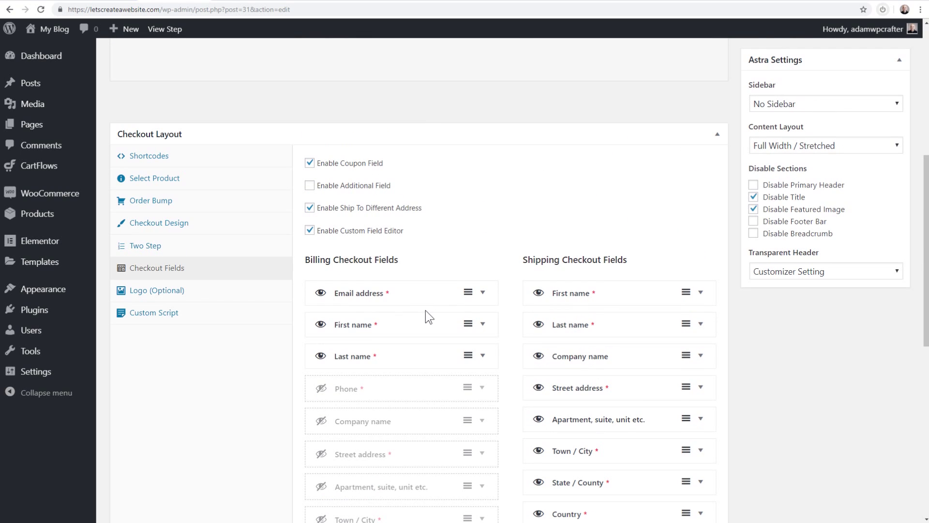
scroll(396, 339, "down", 5)
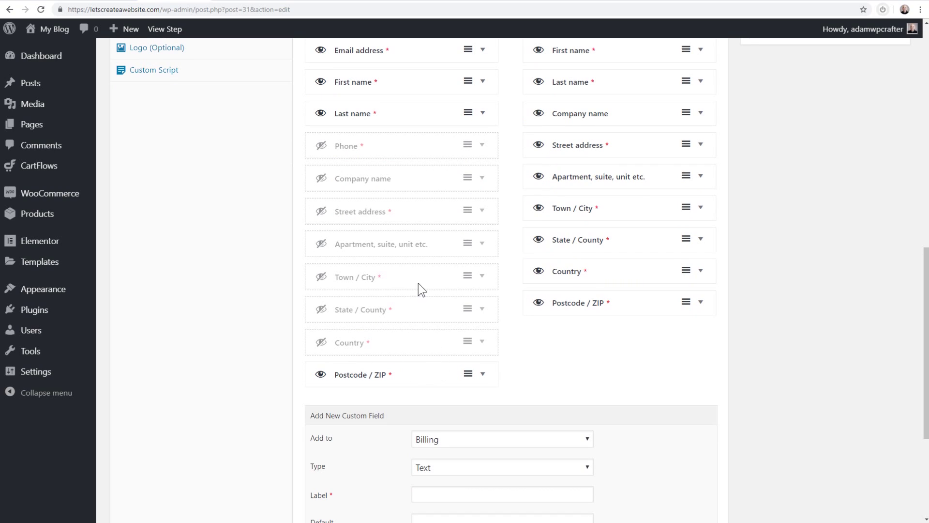
Set the billing Postcode / ZIP field width to 100%
left_click(482, 377)
scroll(438, 311, "down", 4)
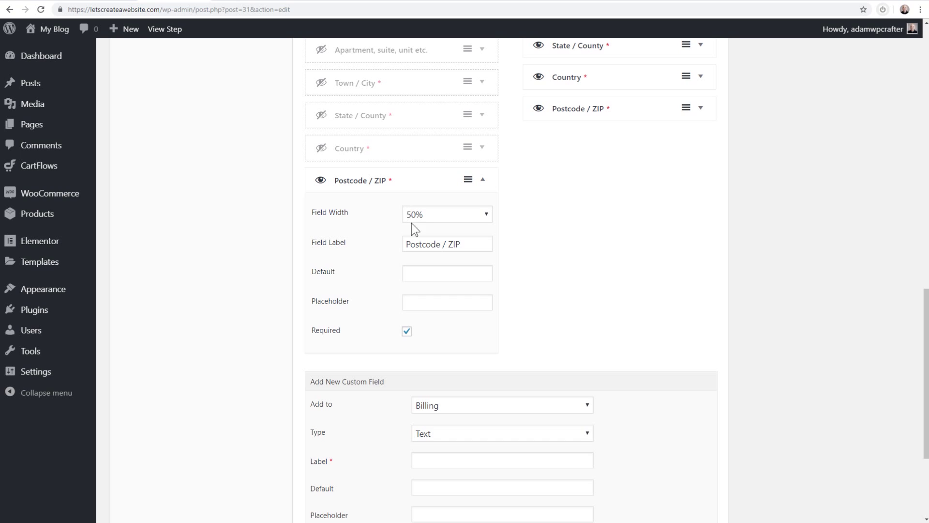
left_click(246, 1)
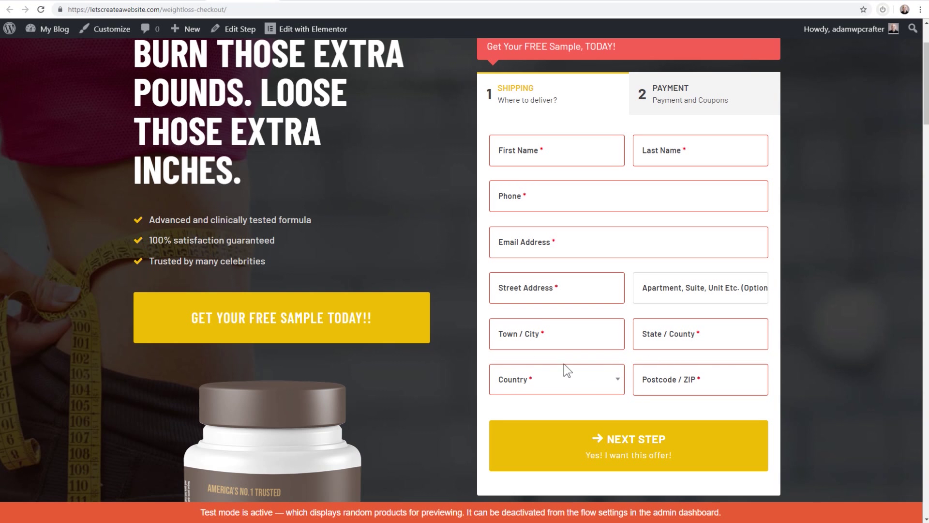
left_click(183, 1)
left_click(443, 214)
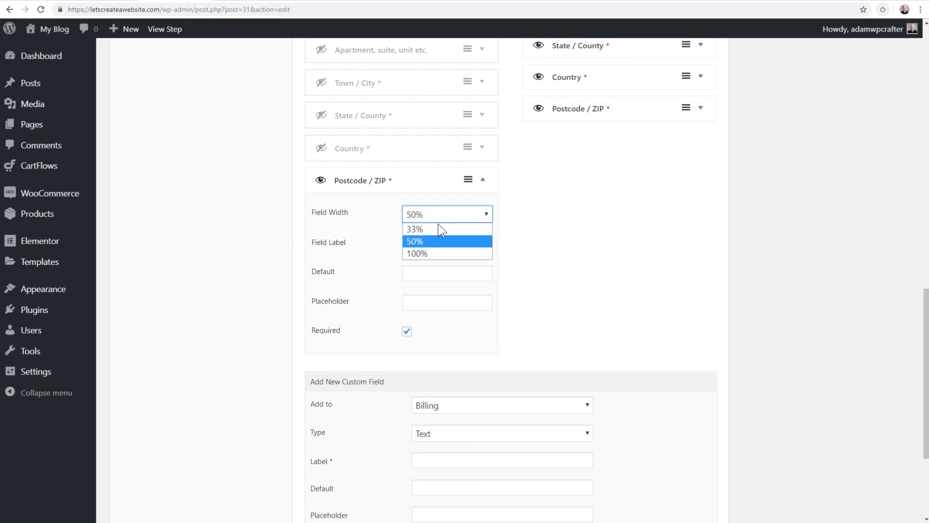
left_click(433, 252)
Keep the Postcode / ZIP label unchanged and save the checkout step with Update
left_click_drag(407, 241, 487, 240)
left_click(511, 256)
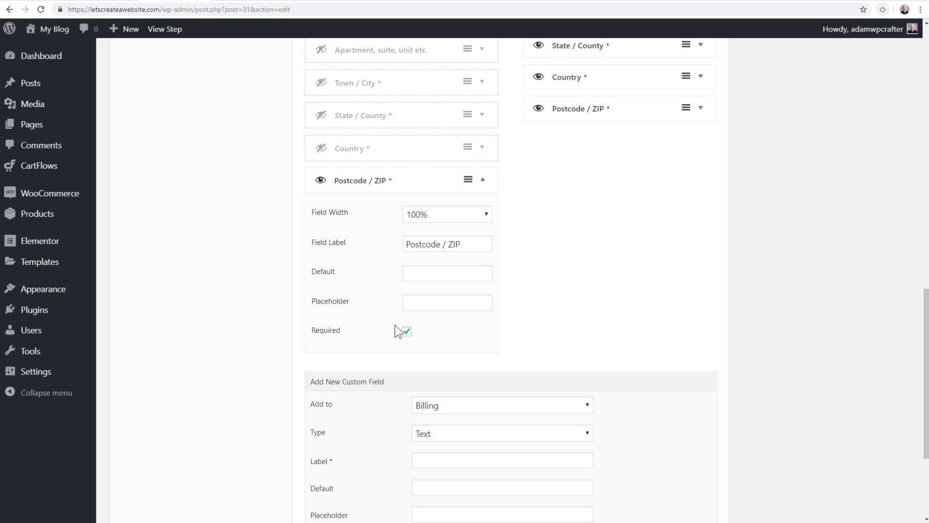
scroll(509, 303, "up", 10)
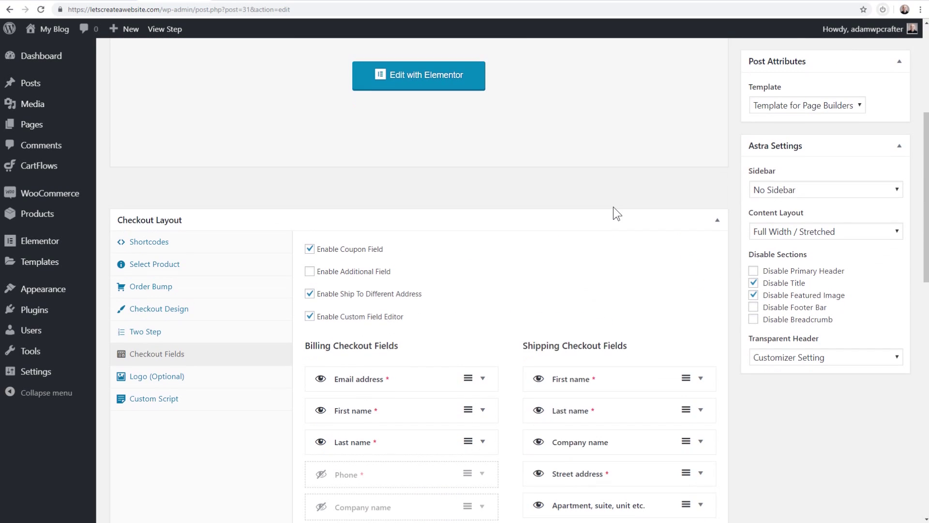
scroll(614, 212, "down", 13)
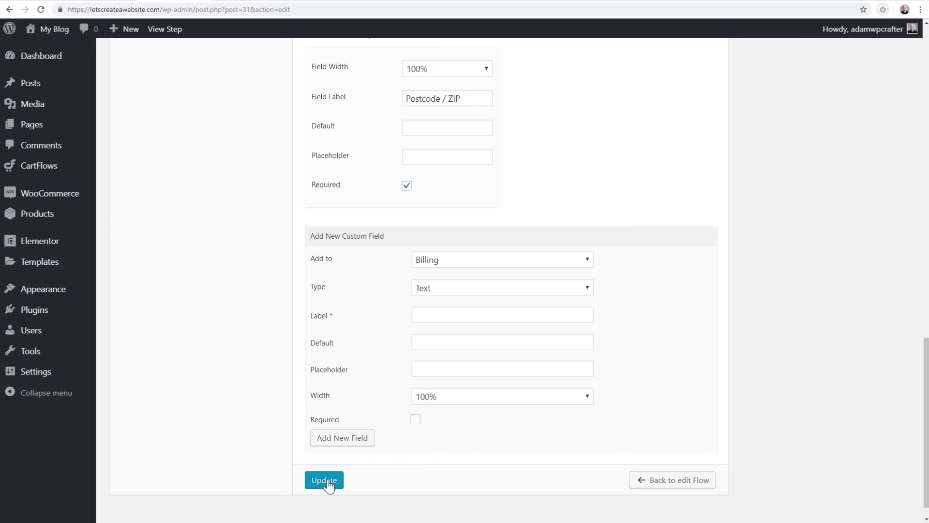
left_click(324, 480)
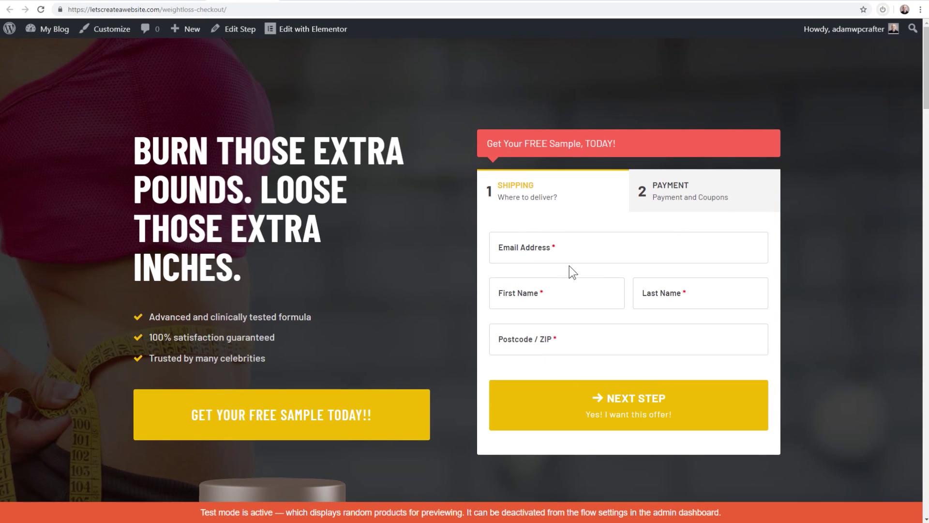
On the live checkout, step through the Email, First Name, Last Name and Postcode / ZIP fields
left_click(575, 250)
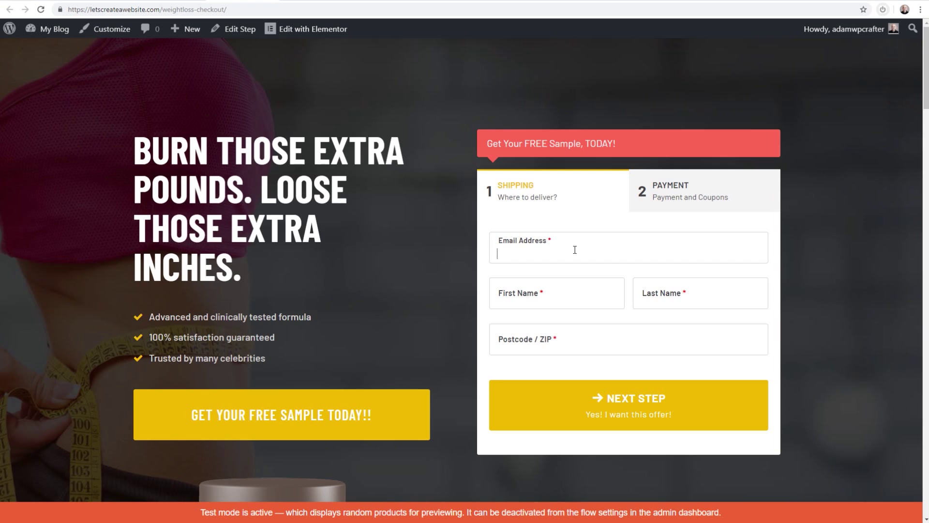
left_click(589, 298)
left_click(685, 295)
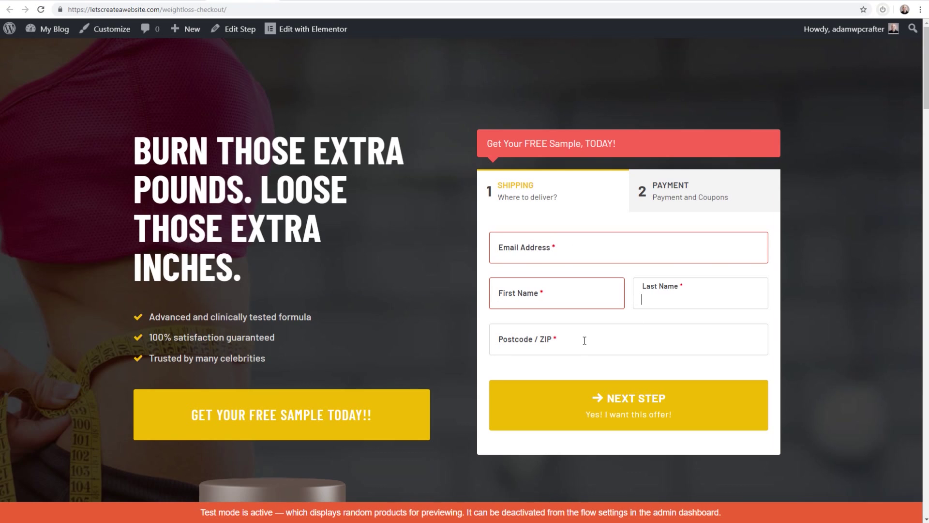
left_click(585, 340)
left_click(448, 251)
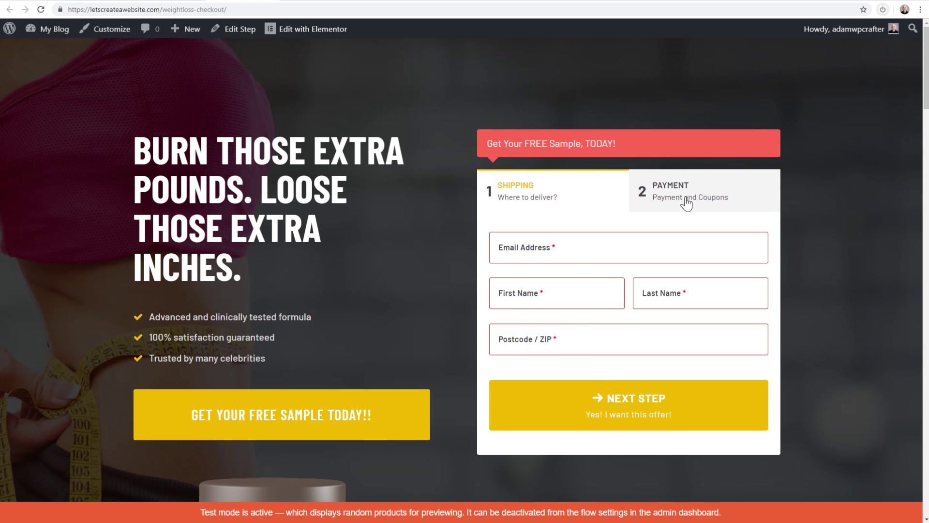
scroll(426, 170, "down", 2)
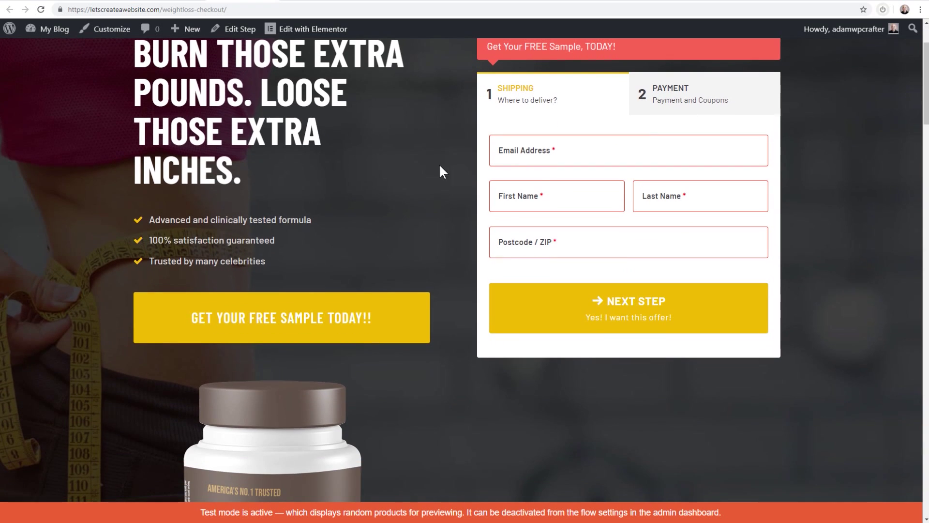
Autofill the customer's email, names and postcode, then return to the checkout step's settings
left_click(547, 153)
left_click(574, 175)
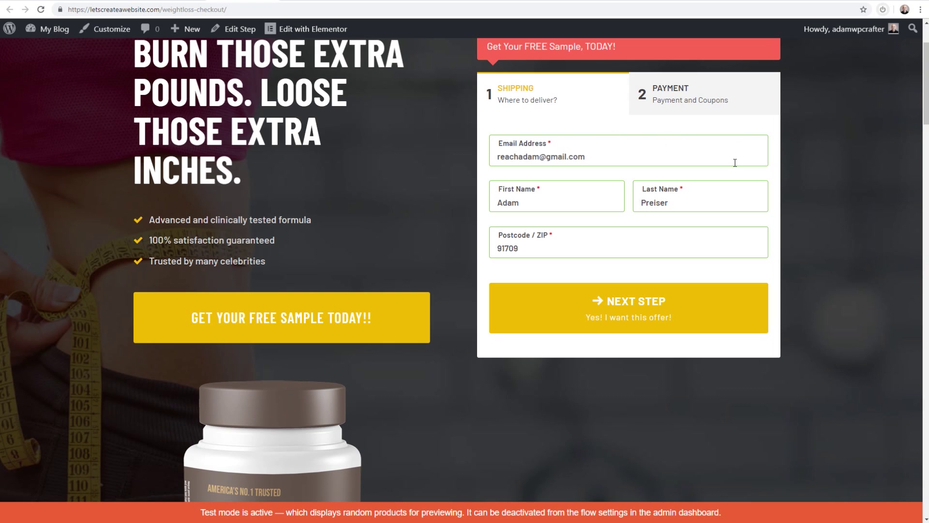
scroll(621, 188, "up", 1)
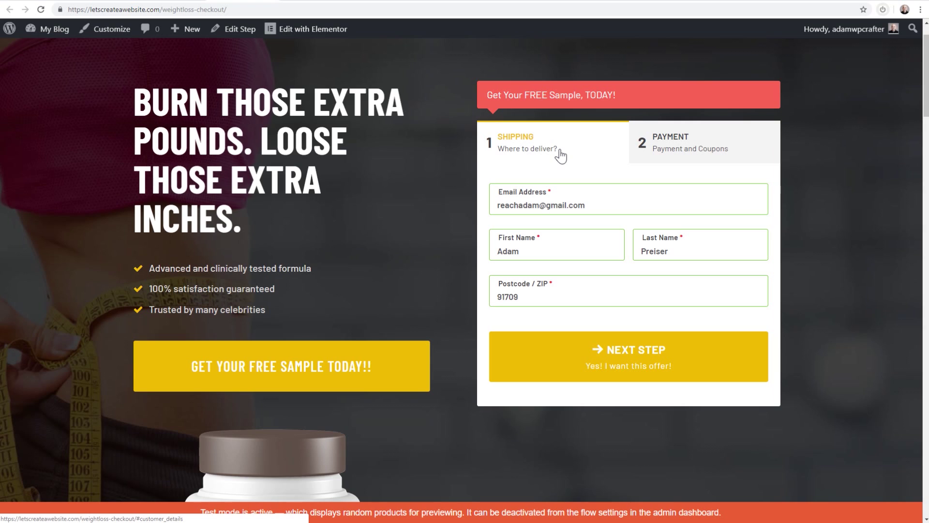
left_click_drag(623, 94, 486, 96)
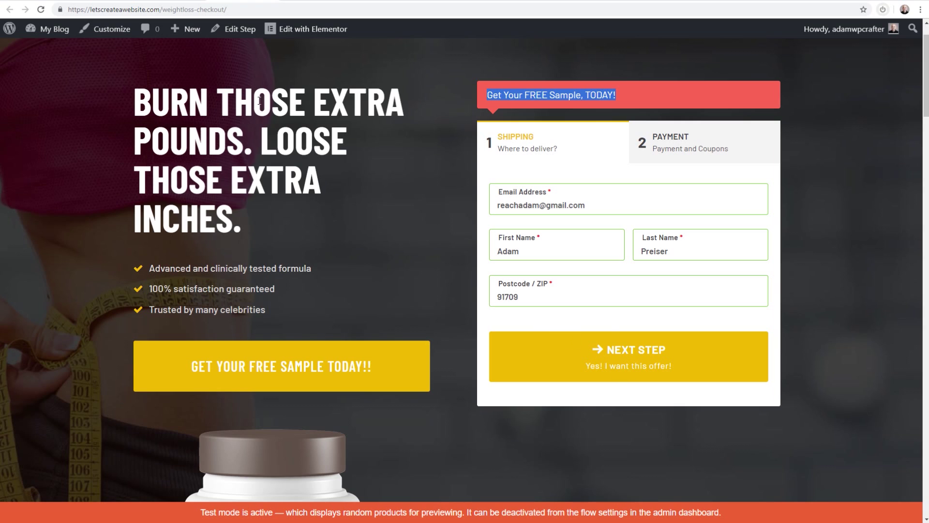
left_click(177, 1)
scroll(188, 209, "down", 5)
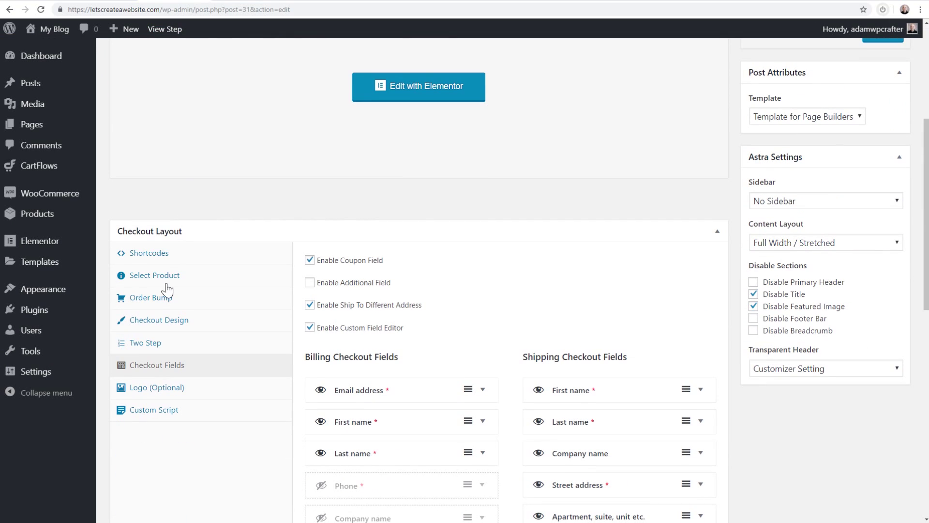
left_click(129, 343)
scroll(386, 345, "down", 3)
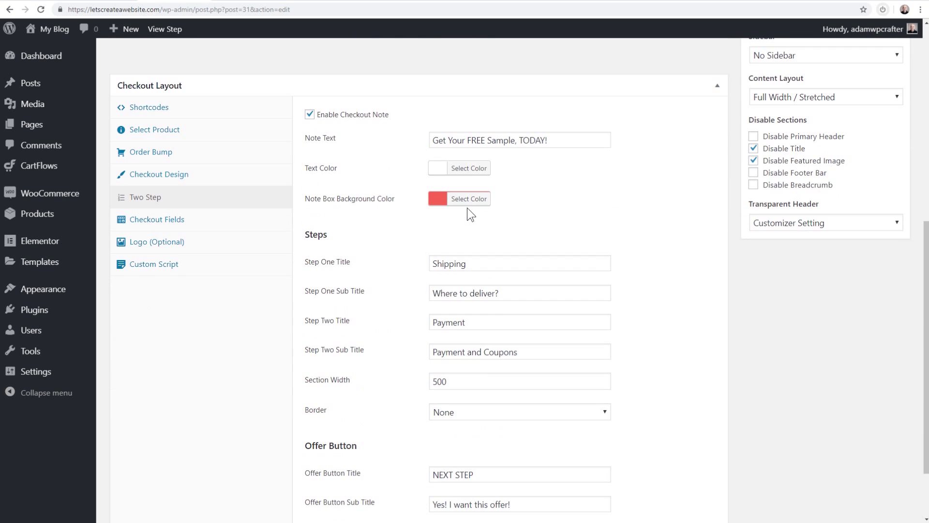
left_click(236, 2)
left_click(634, 361)
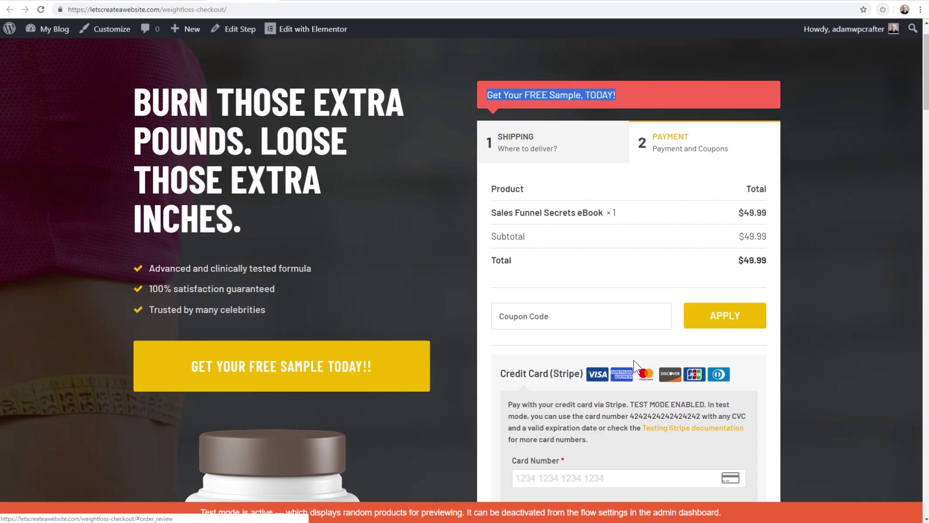
scroll(648, 263, "down", 2)
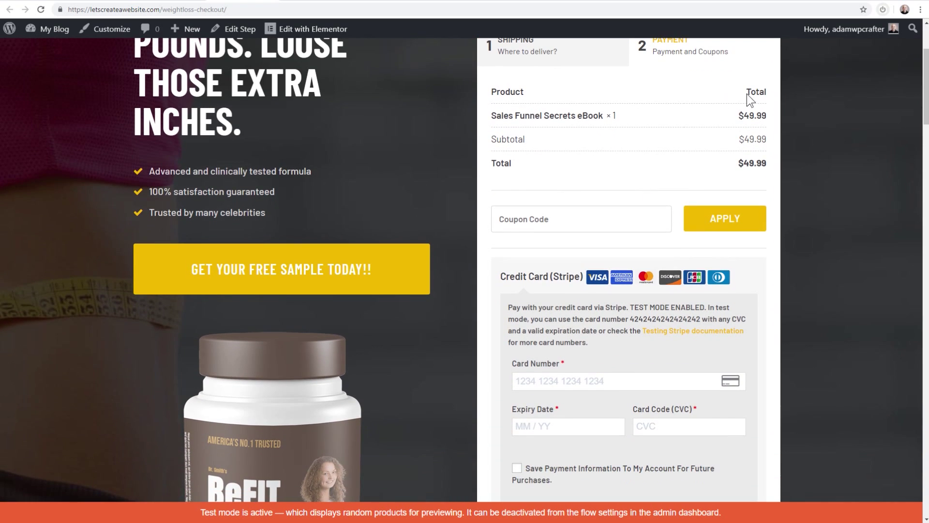
scroll(672, 143, "down", 2)
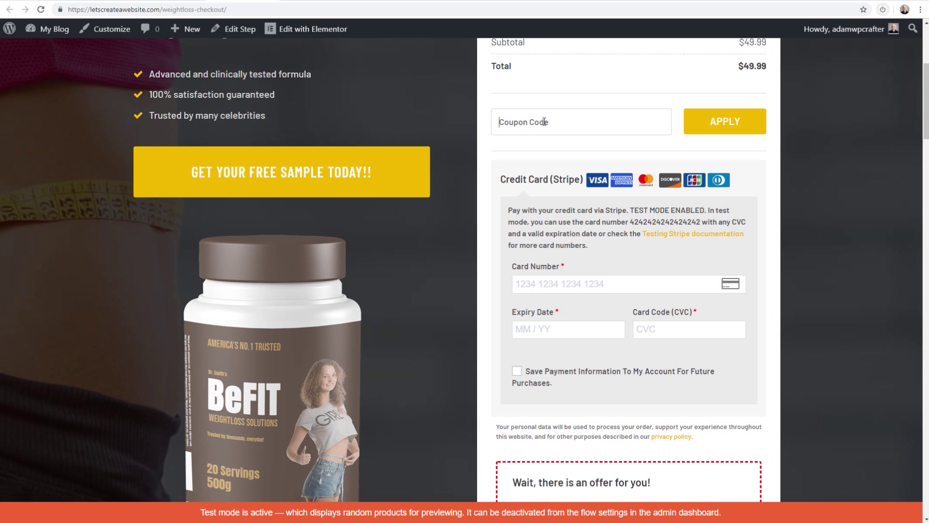
scroll(578, 123, "down", 4)
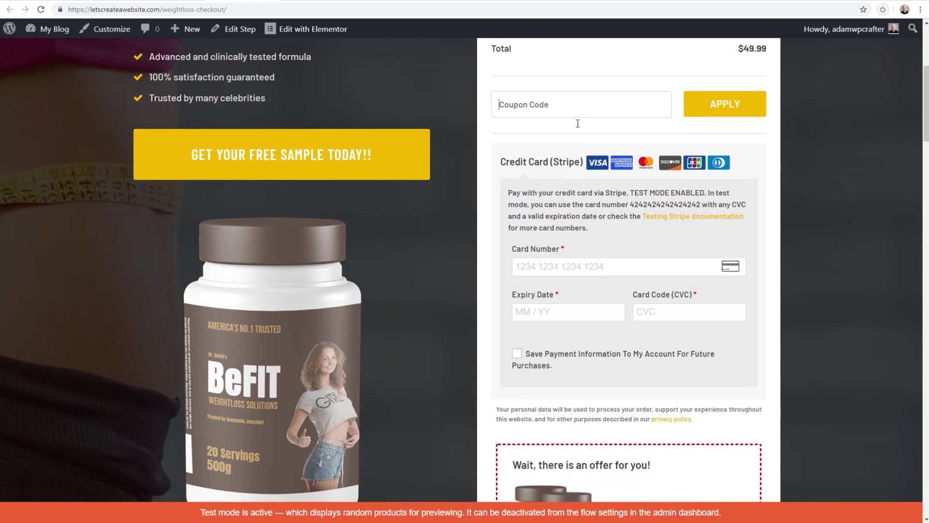
scroll(575, 127, "up", 3)
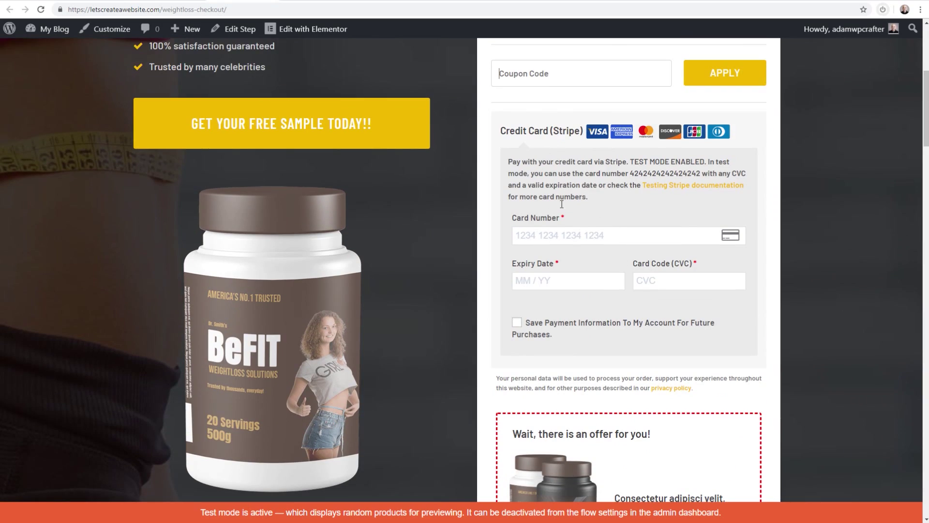
scroll(587, 247, "down", 5)
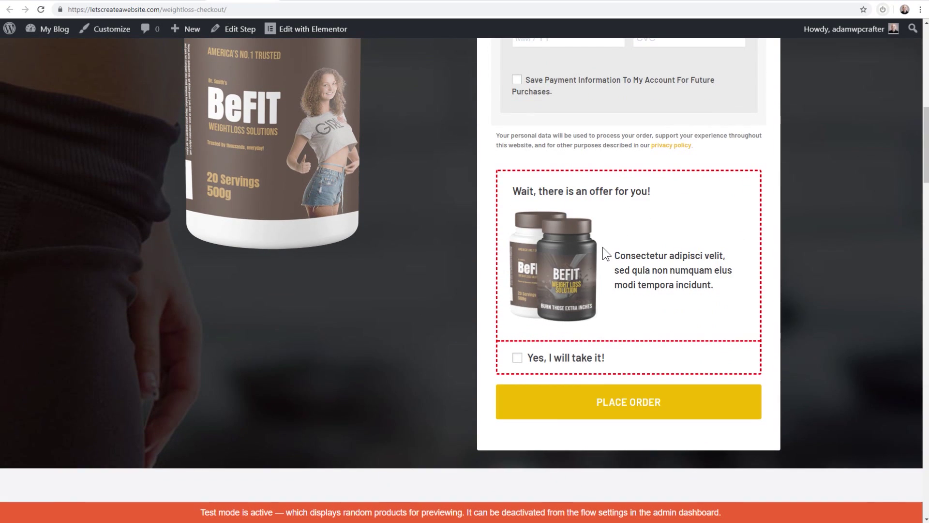
scroll(603, 247, "up", 7)
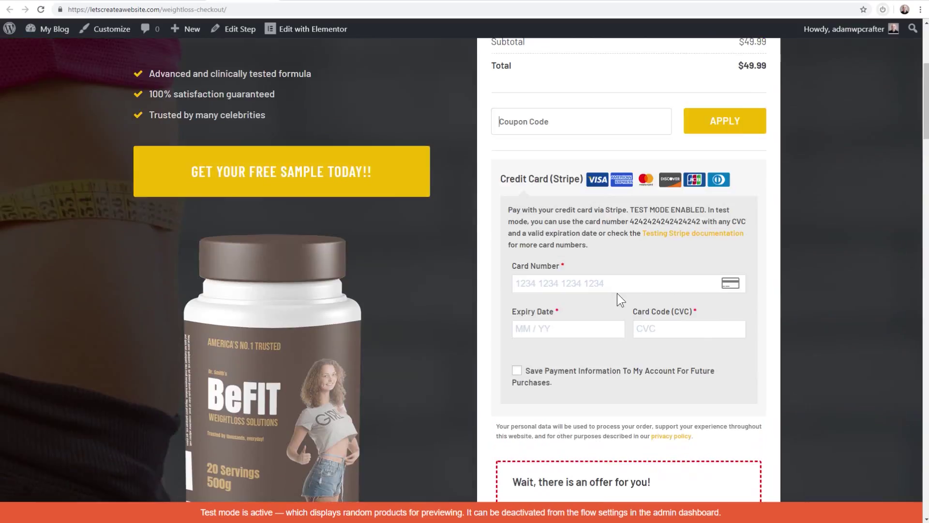
scroll(580, 141, "up", 4)
scroll(603, 216, "down", 8)
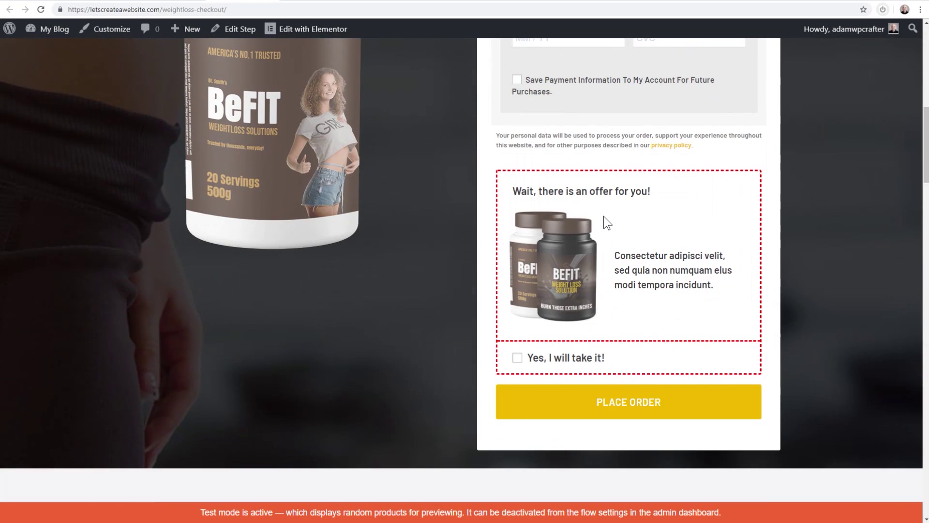
scroll(603, 216, "up", 12)
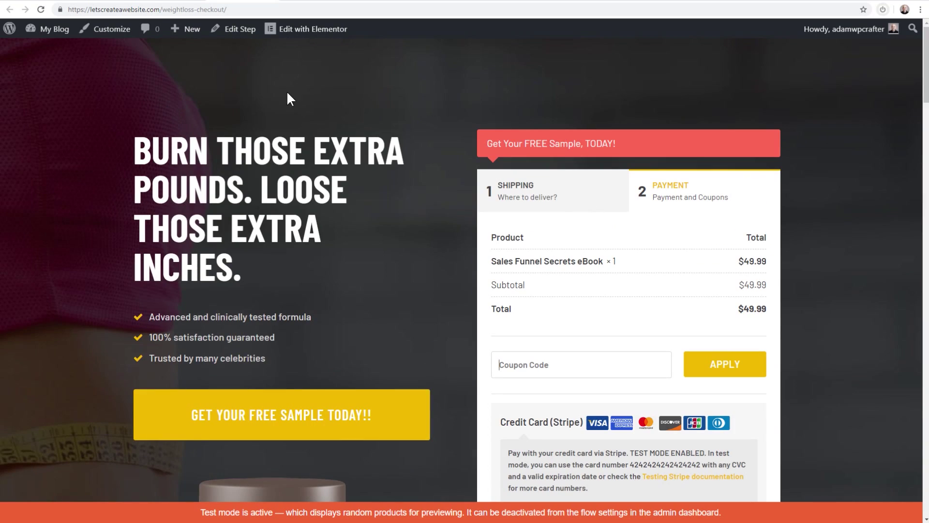
Check the [cartflows_checkout] shortcode under Checkout Layout, then launch Edit with Elementor
left_click(178, 1)
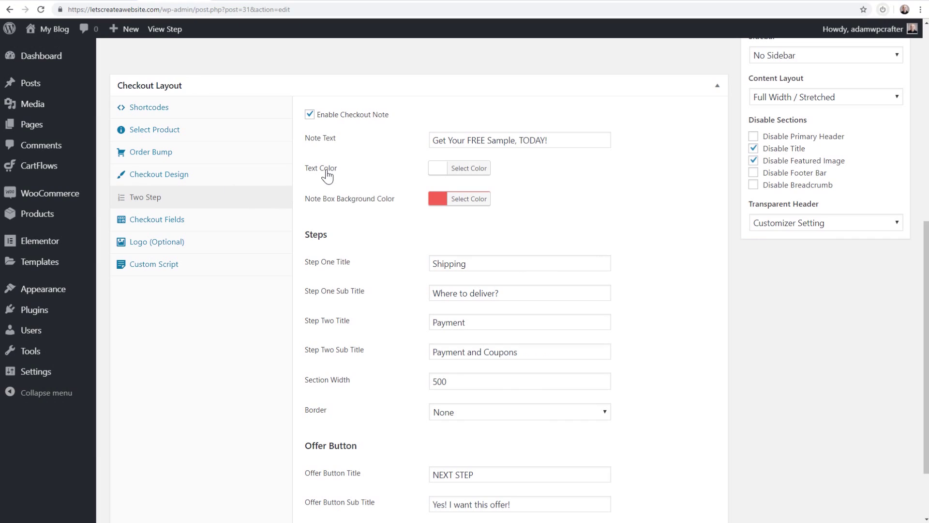
scroll(330, 175, "up", 5)
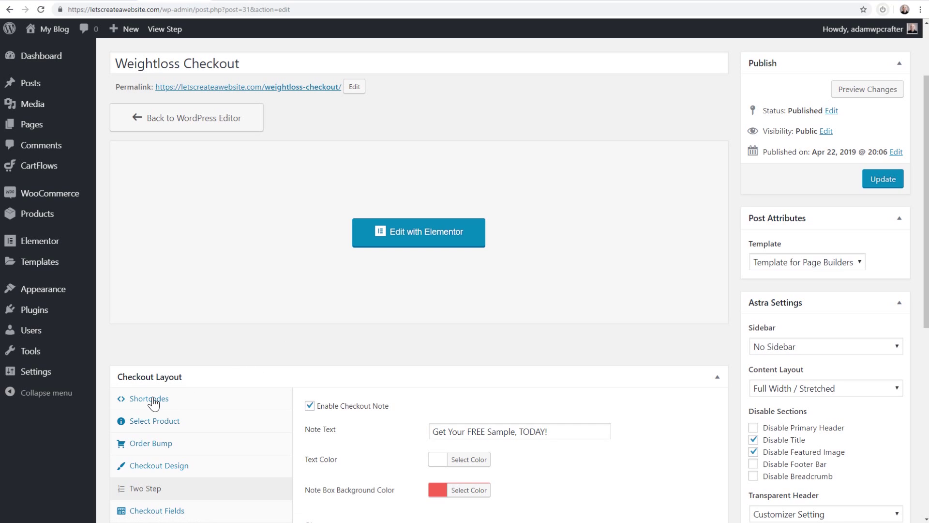
left_click(235, 1)
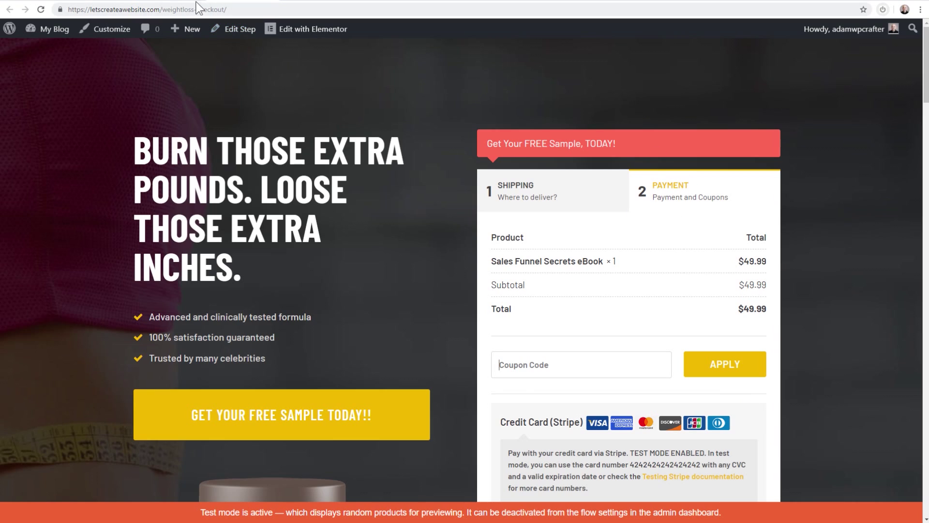
left_click(199, 2)
left_click(130, 400)
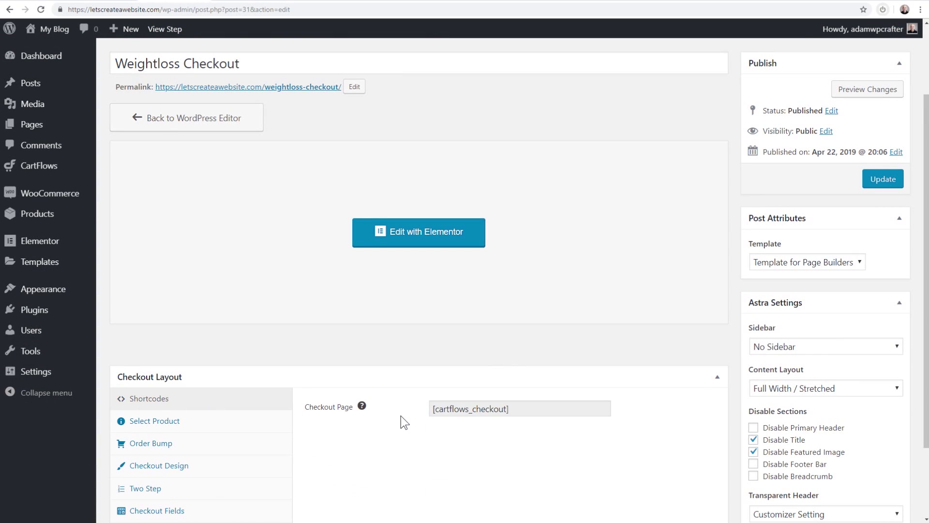
left_click(513, 409)
left_click_drag(506, 409, 464, 408)
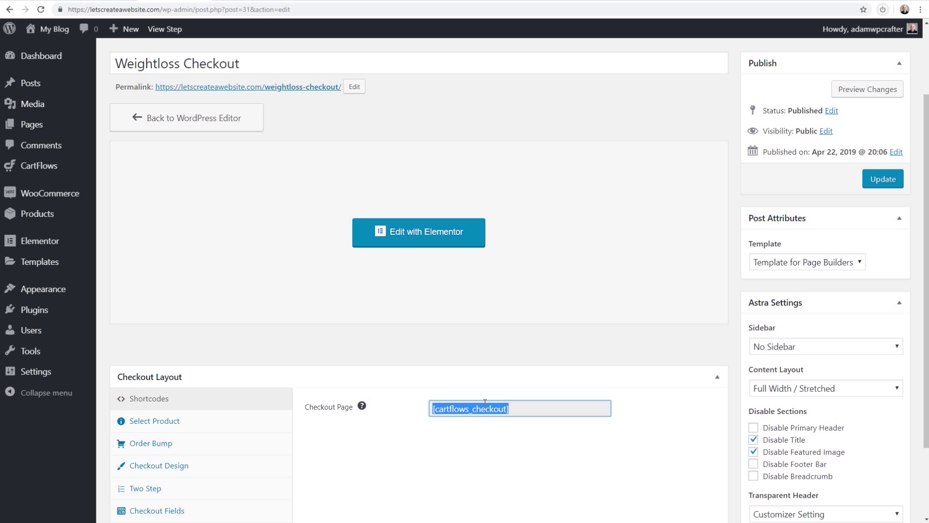
left_click(402, 230)
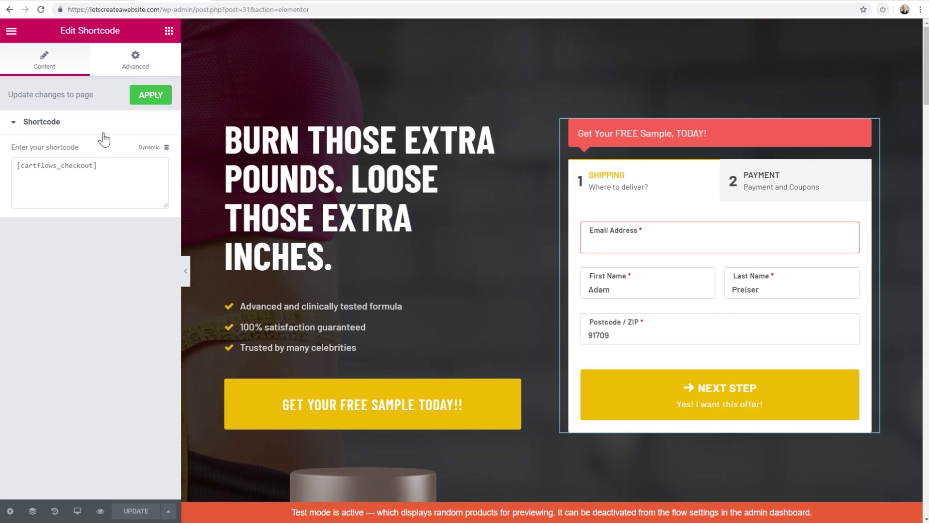
Confirm the shortcode widget holds [cartflows_checkout] in Elementor, then select the main headline
triple_click(22, 163)
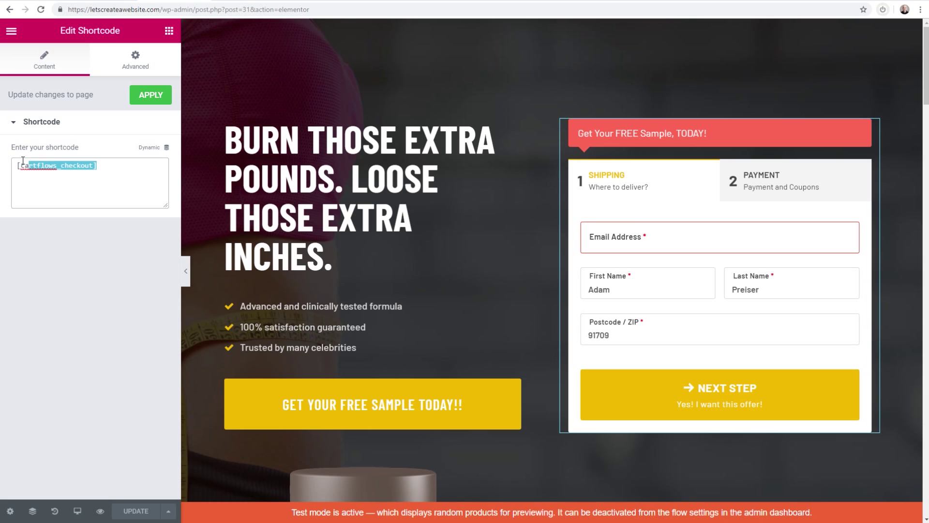
left_click(72, 283)
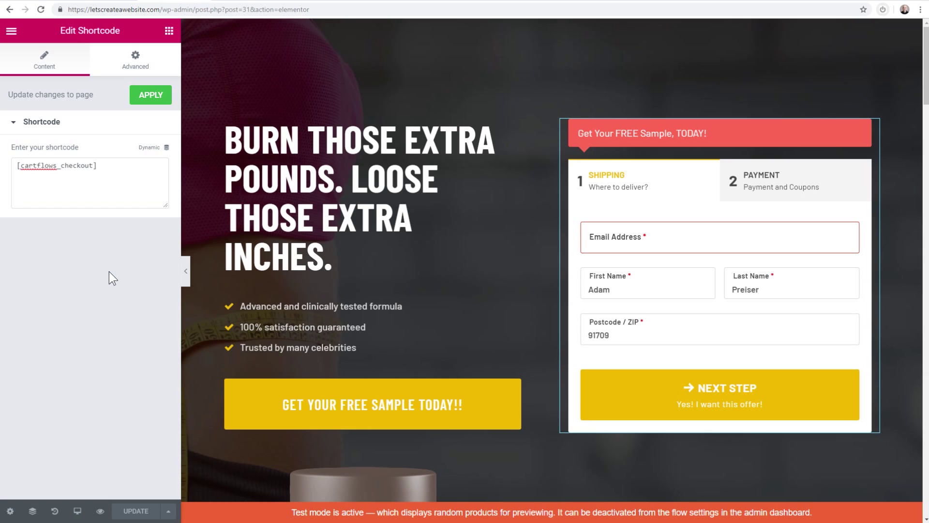
left_click(306, 146)
Delete 'EXTRA' so the headline reads 'Burn those pounds. Loose those extra inches.'
left_click(344, 182)
left_click(402, 143)
double_click(467, 140)
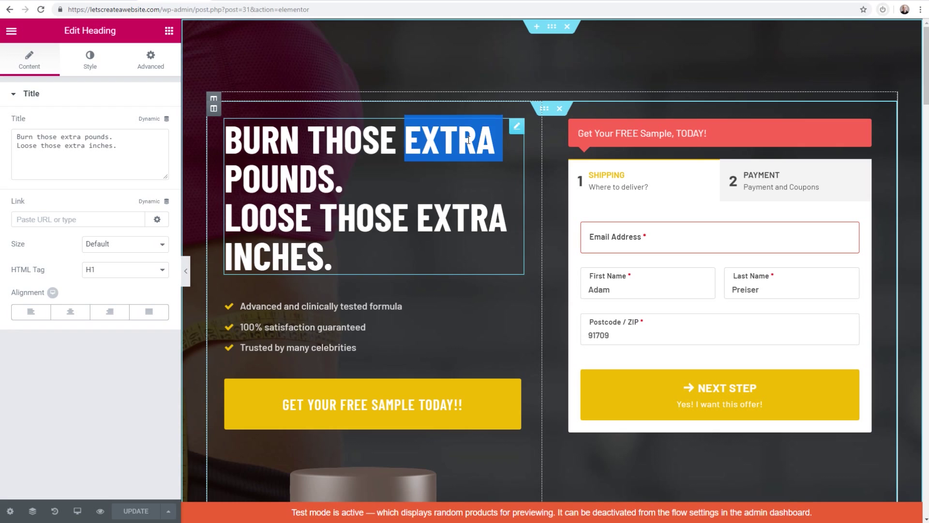
key("BackSpace")
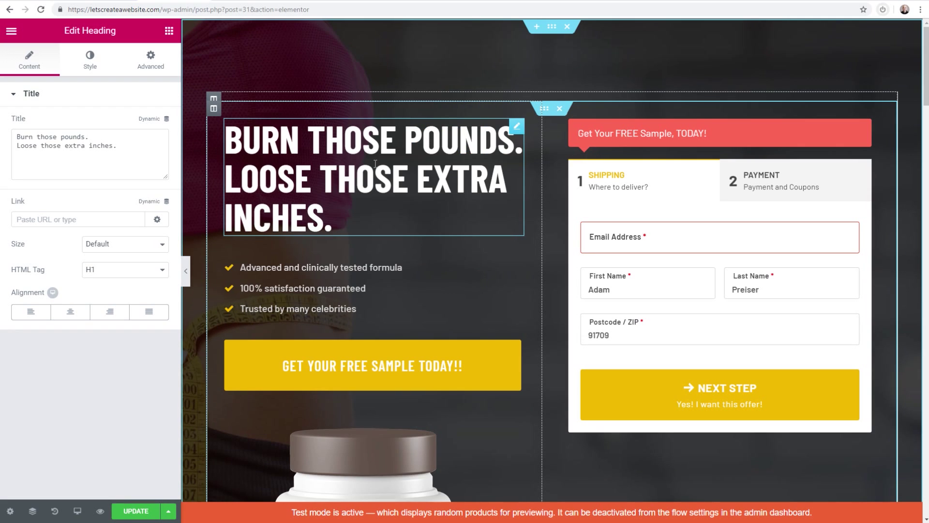
type("retyre")
key("BackSpace")
key("BackSpace")
key("BackSpace")
key("BackSpace")
key("BackSpace")
key("BackSpace")
Duplicate the 'Trusted by many celebrities' bullet in the icon list
scroll(369, 204, "down", 2)
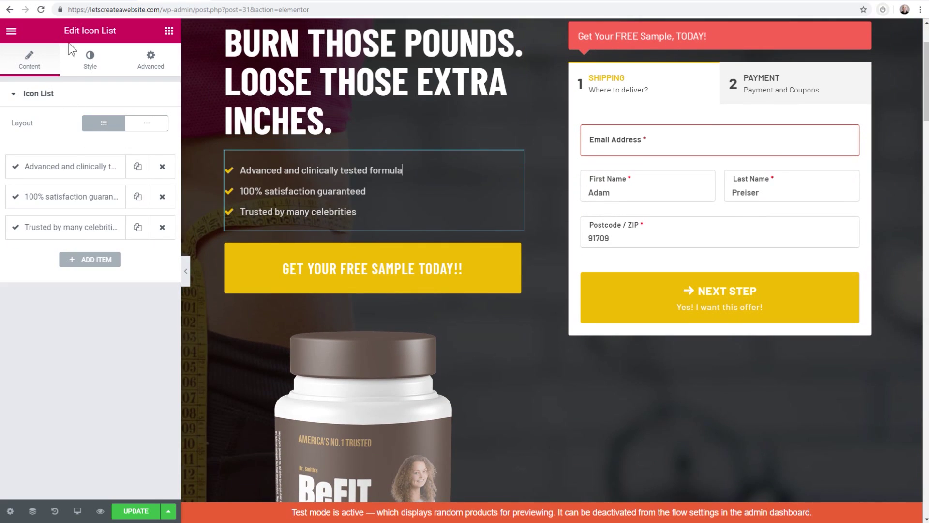
left_click(132, 231)
left_click(68, 257)
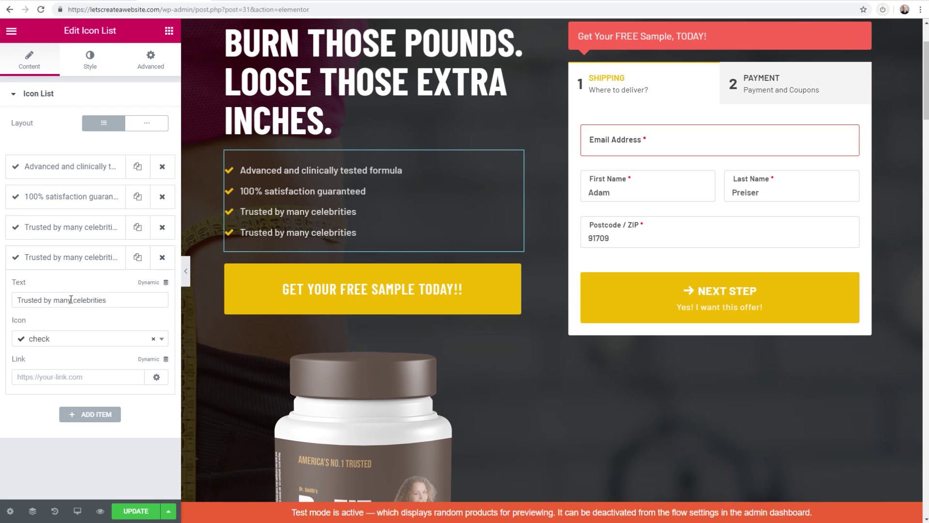
scroll(393, 197, "down", 1)
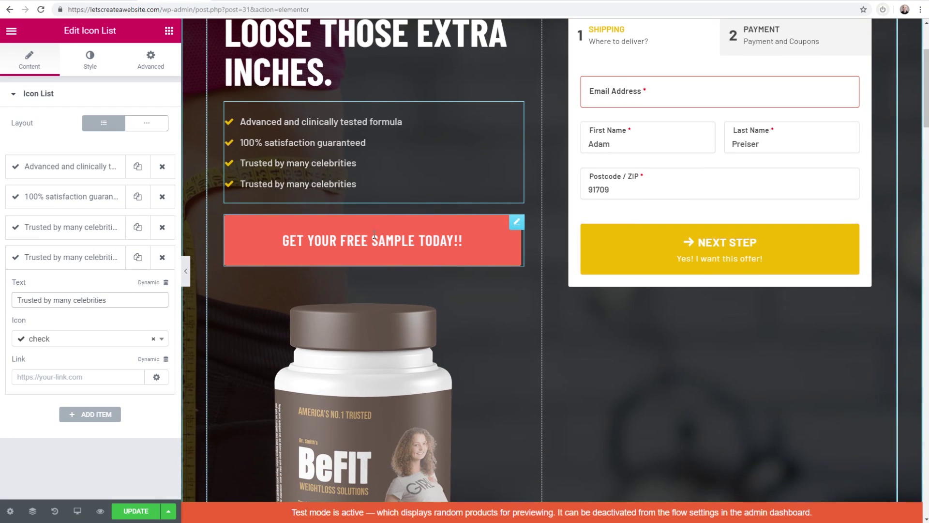
Check the GET YOUR FREE SAMPLE TODAY!! button and product jar image, leaving both unchanged
left_click(362, 258)
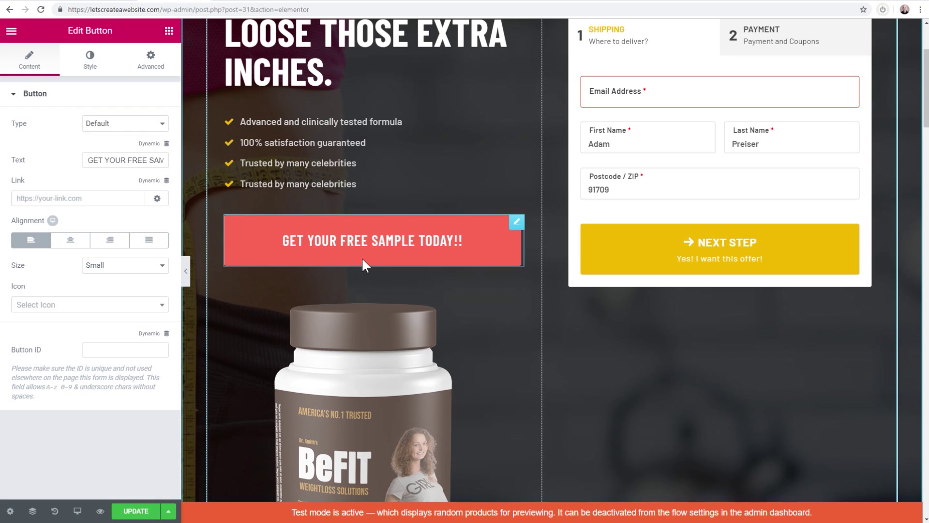
left_click_drag(89, 160, 179, 156)
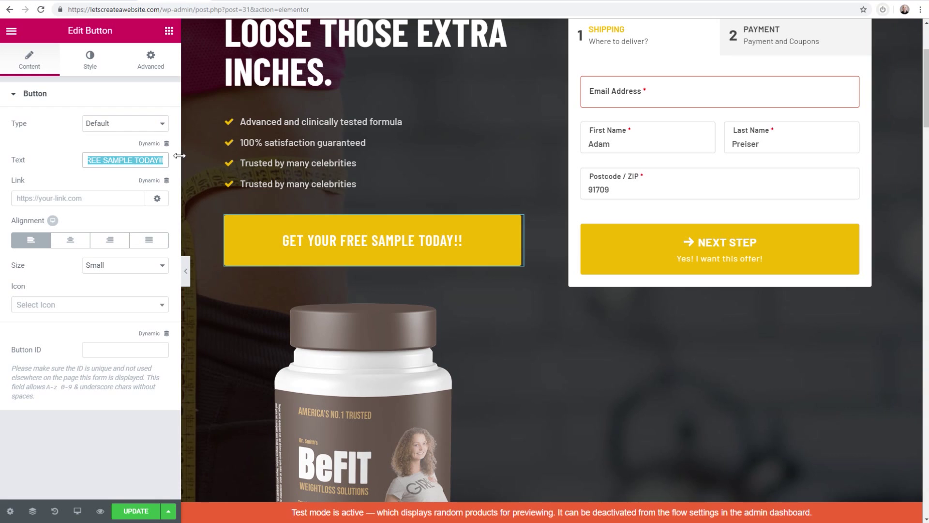
left_click(62, 195)
scroll(330, 225, "down", 4)
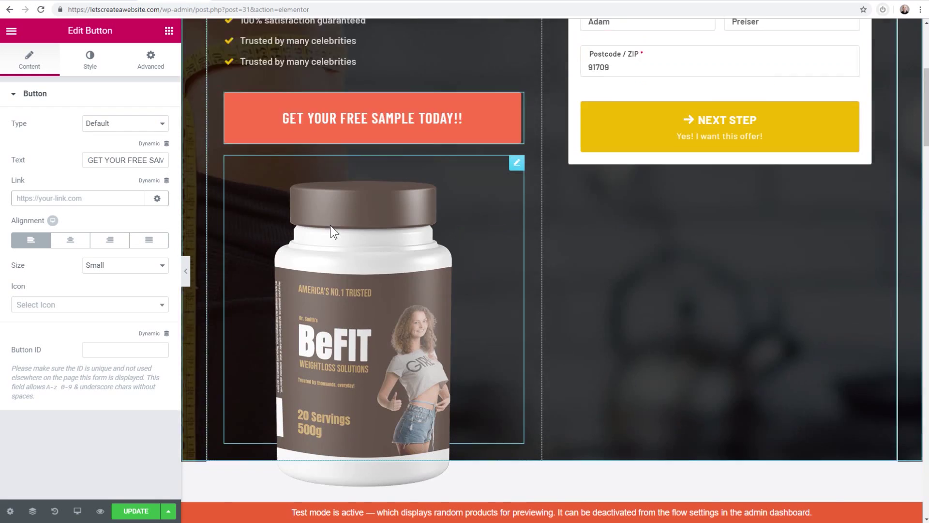
left_click(376, 225)
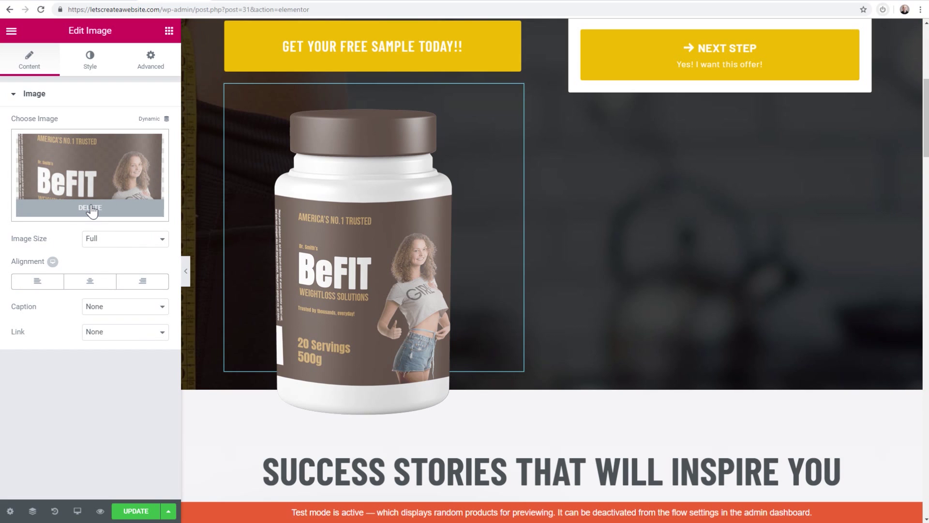
scroll(555, 212, "down", 5)
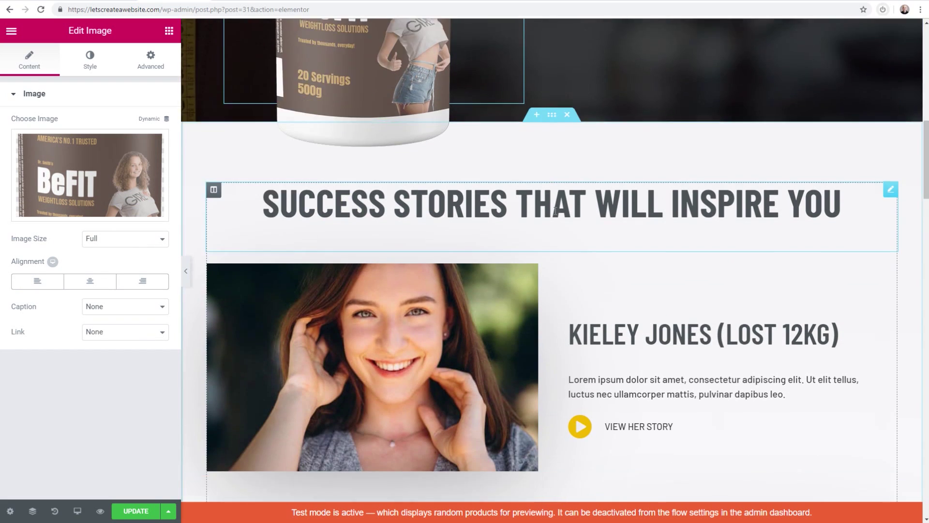
scroll(556, 211, "down", 20)
scroll(553, 208, "down", 15)
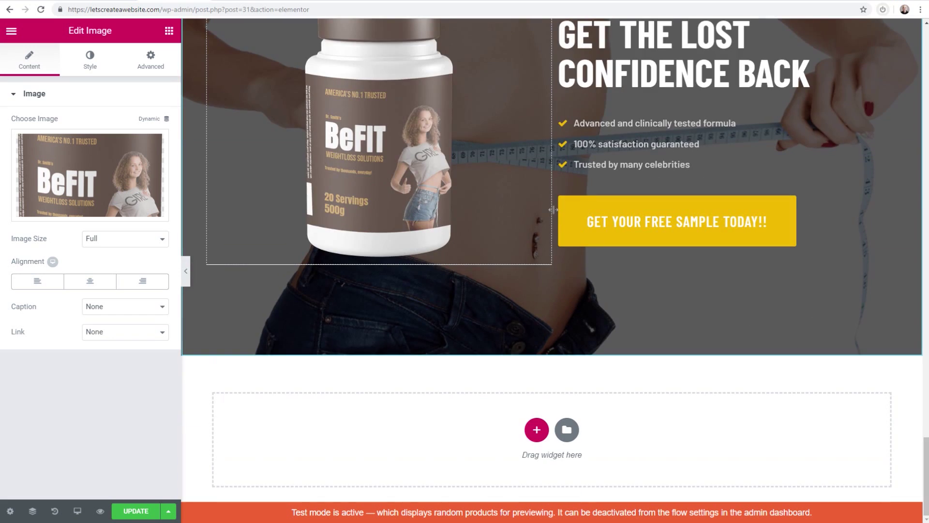
scroll(550, 208, "up", 6)
scroll(550, 211, "down", 5)
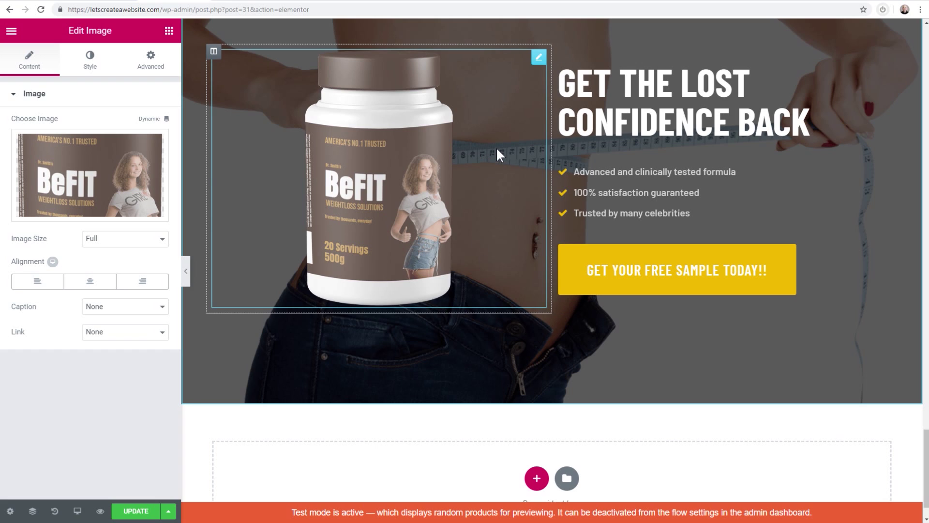
scroll(522, 127, "up", 3)
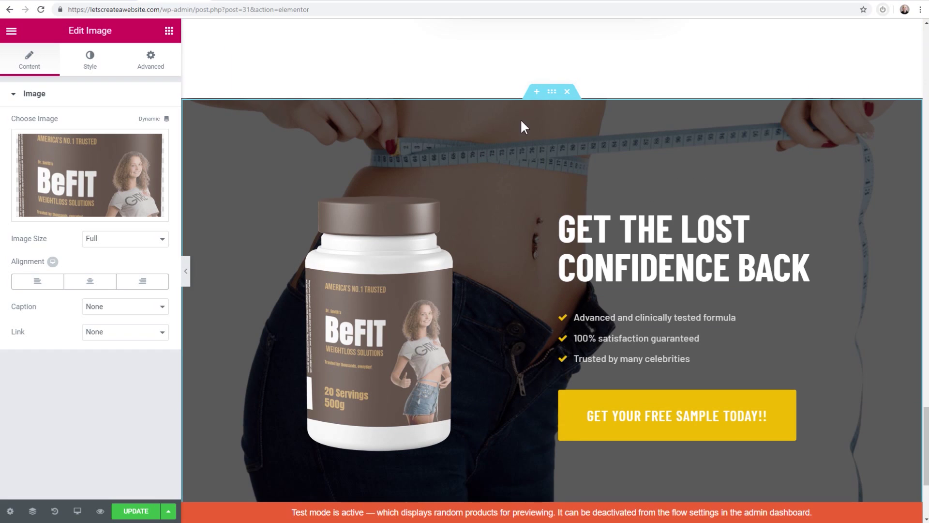
Inspect the bottom hero section's background styling without changing it
left_click(552, 92)
left_click(95, 66)
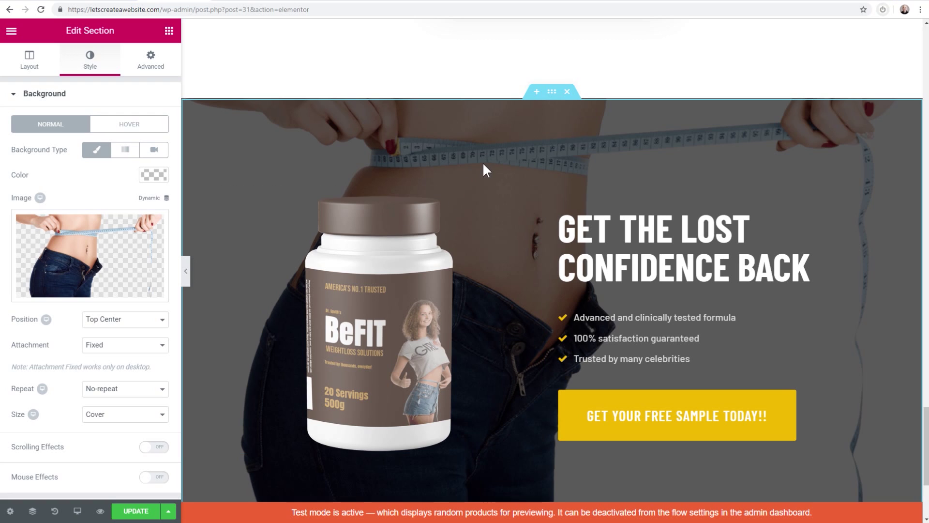
scroll(483, 164, "down", 4)
scroll(483, 163, "up", 15)
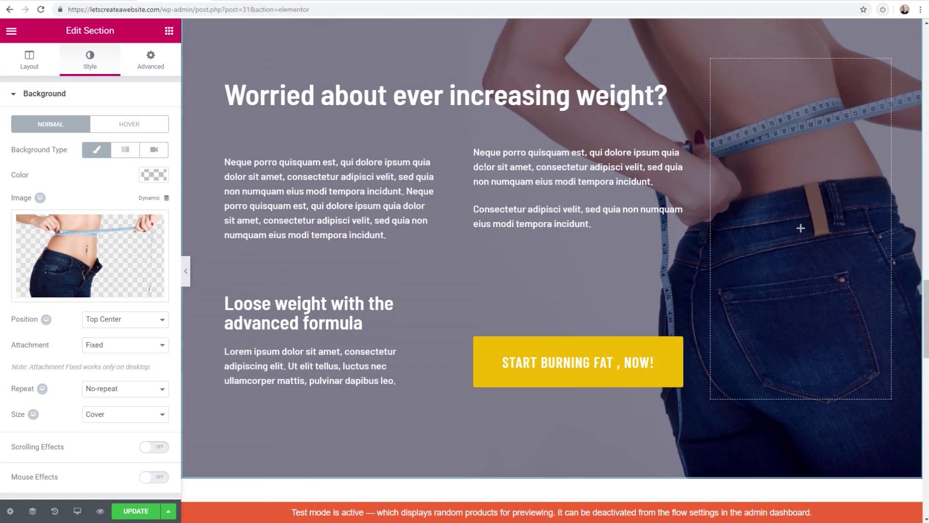
scroll(483, 164, "up", 15)
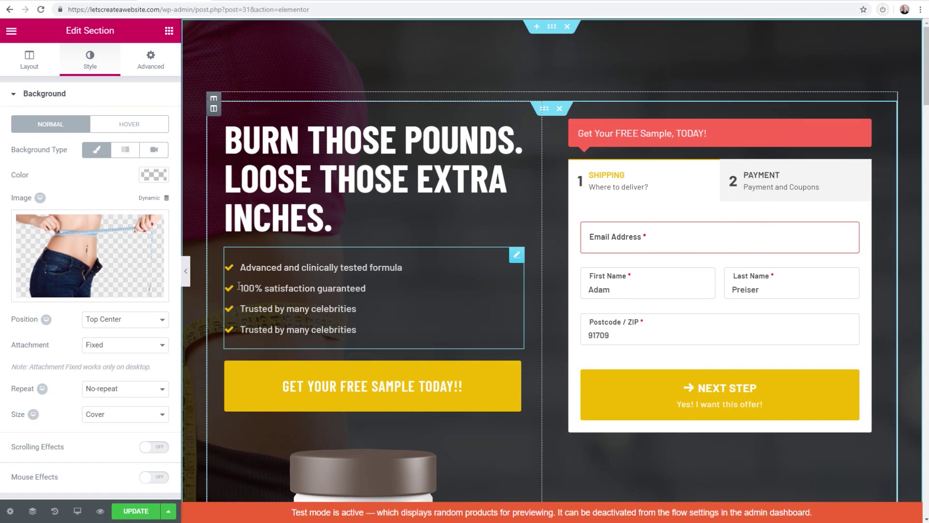
Save the checkout page with UPDATE and exit Elementor to the dashboard
left_click(136, 511)
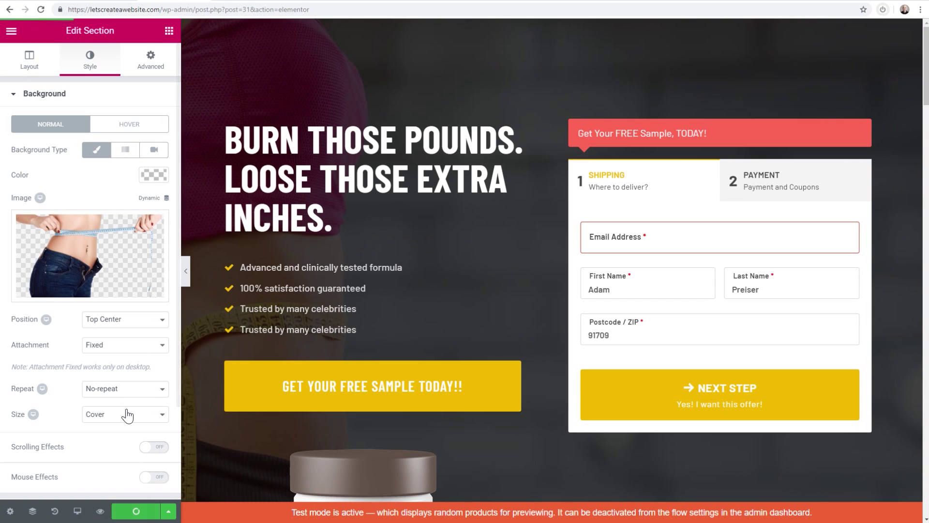
left_click(10, 32)
left_click(73, 345)
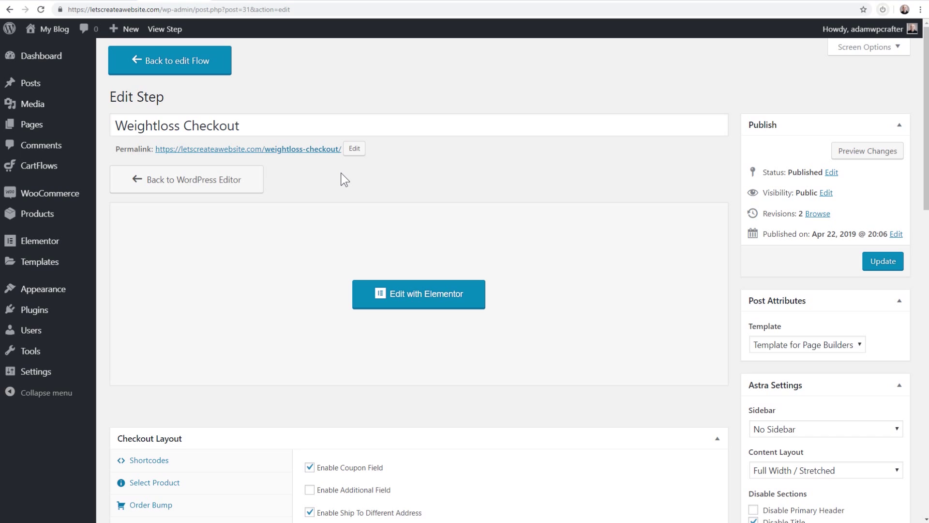
Return from the Weightloss Checkout step to the Health Funnel flow's step list
scroll(338, 173, "down", 4)
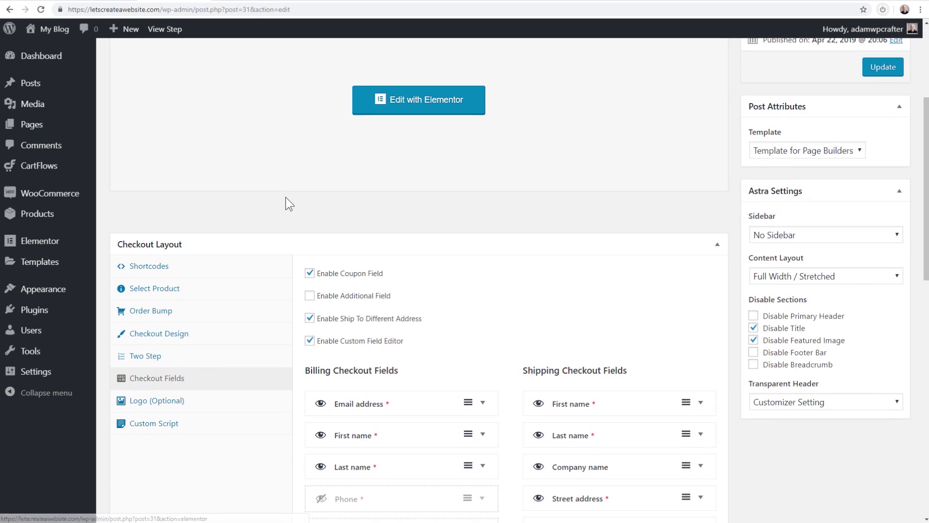
scroll(276, 194, "up", 4)
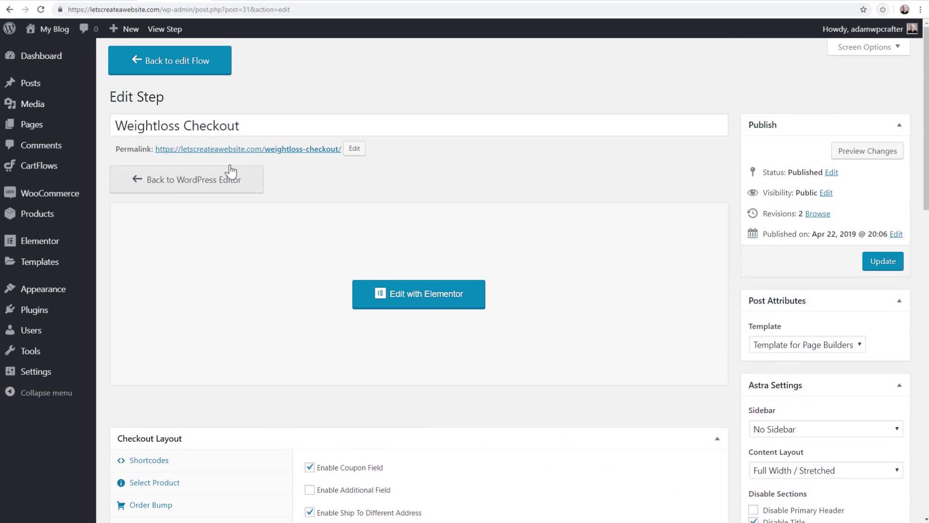
left_click(188, 62)
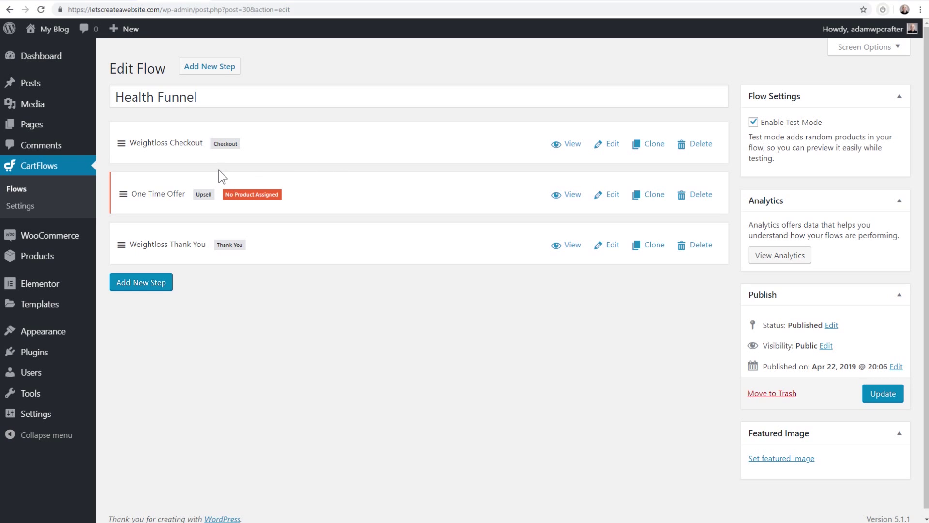
Preview the eBook template from the CartFlows Flows Library via Add New
left_click(24, 186)
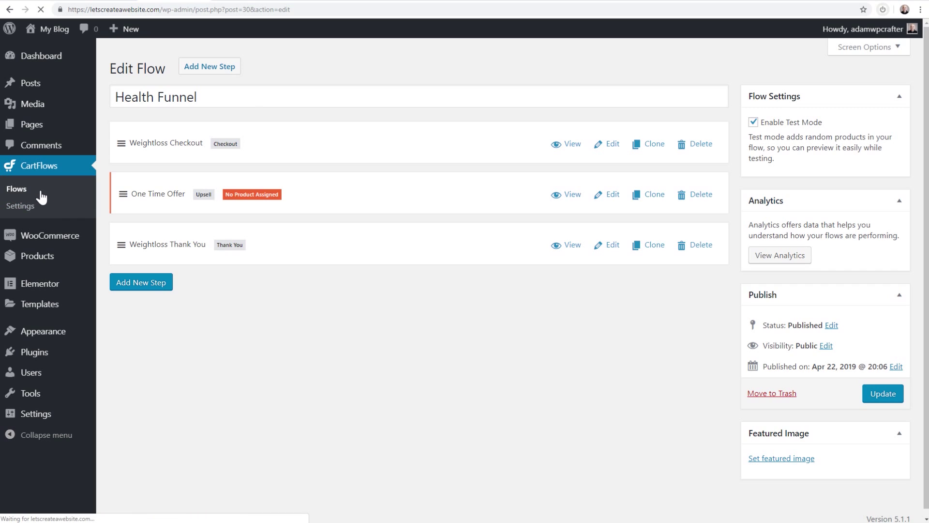
left_click(168, 69)
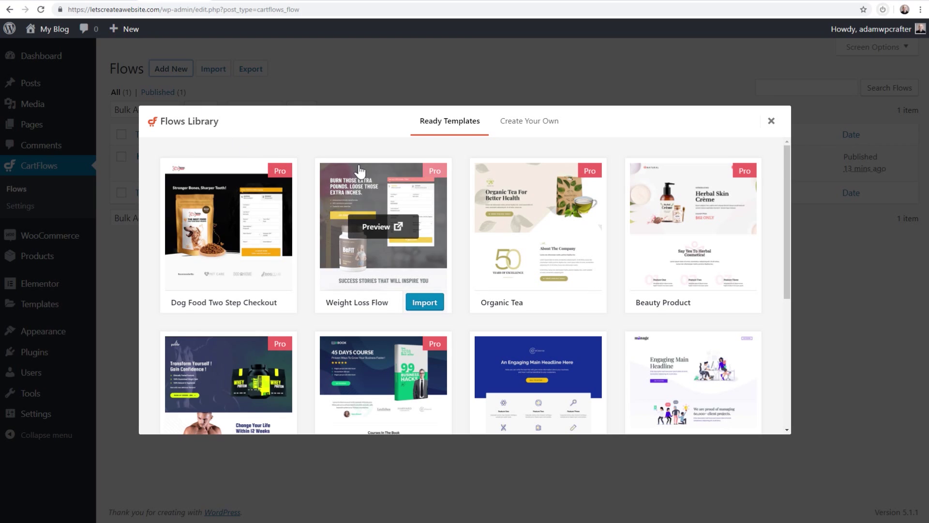
scroll(377, 175, "down", 2)
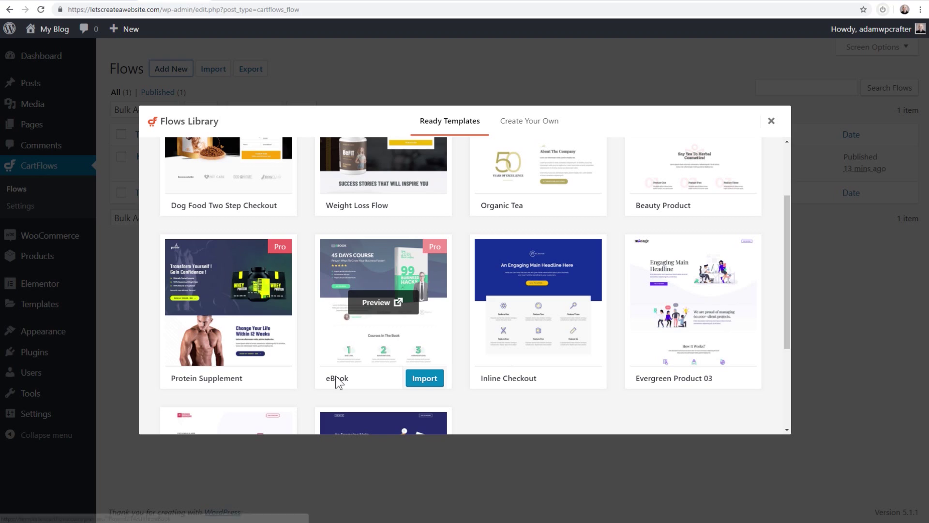
left_click(378, 310)
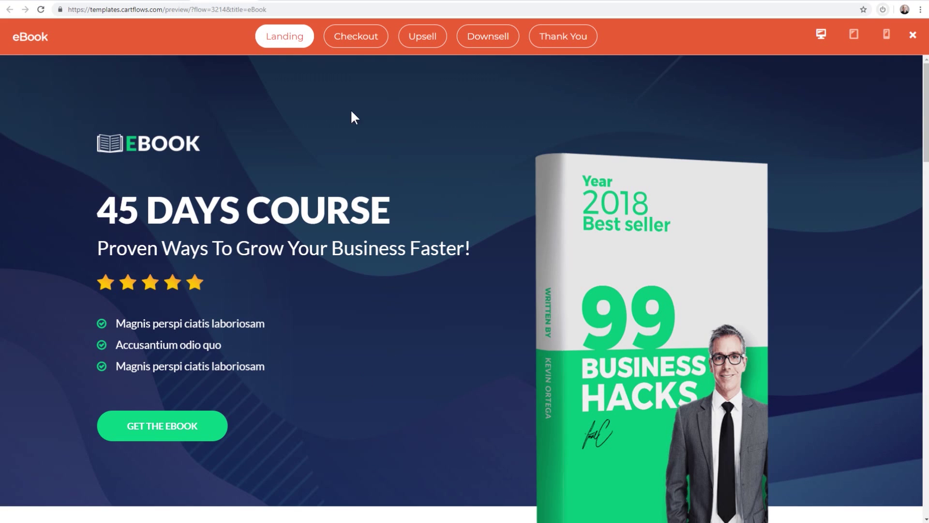
Browse the eBook template's Checkout, Upsell, Downsell and Thank You pages, then close the preview
left_click(364, 41)
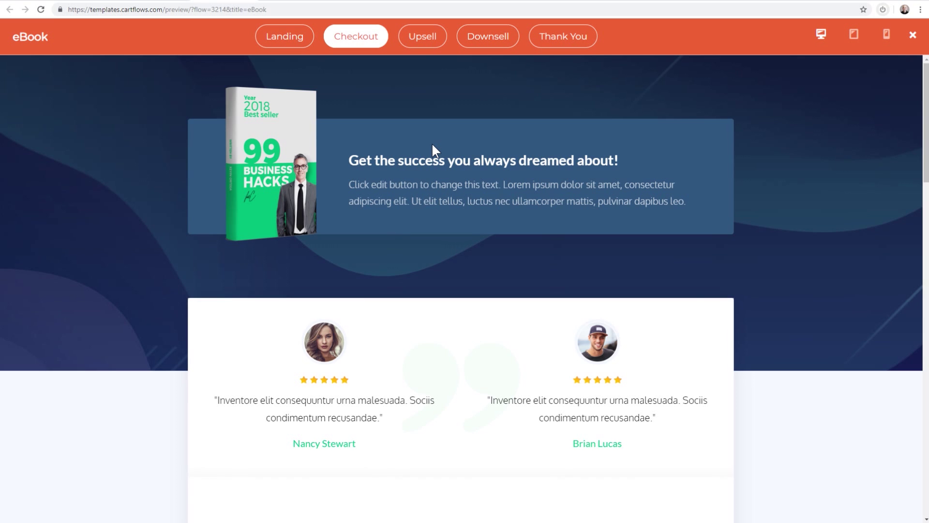
left_click(424, 43)
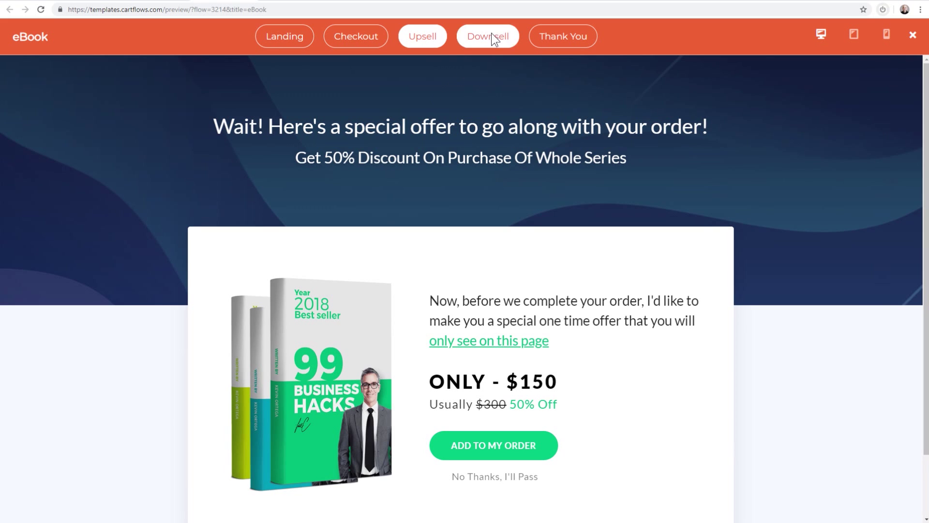
left_click(492, 38)
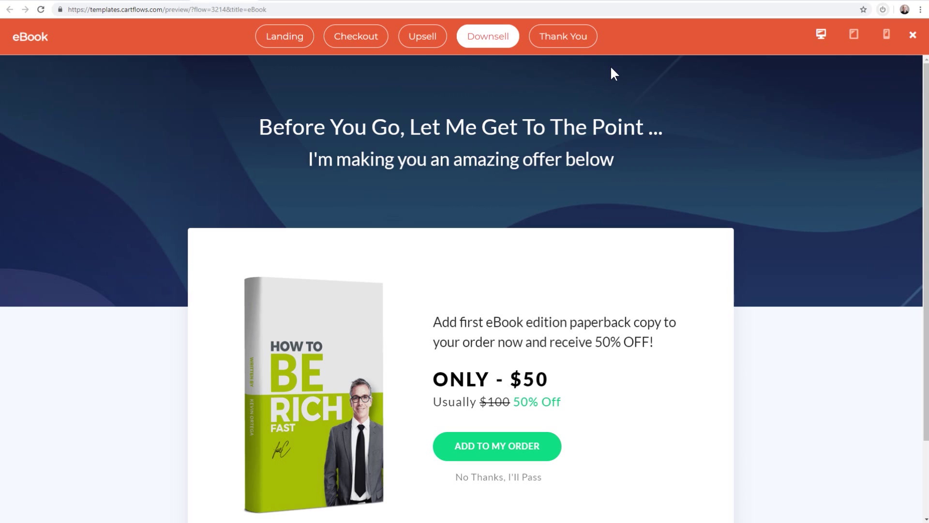
left_click(557, 44)
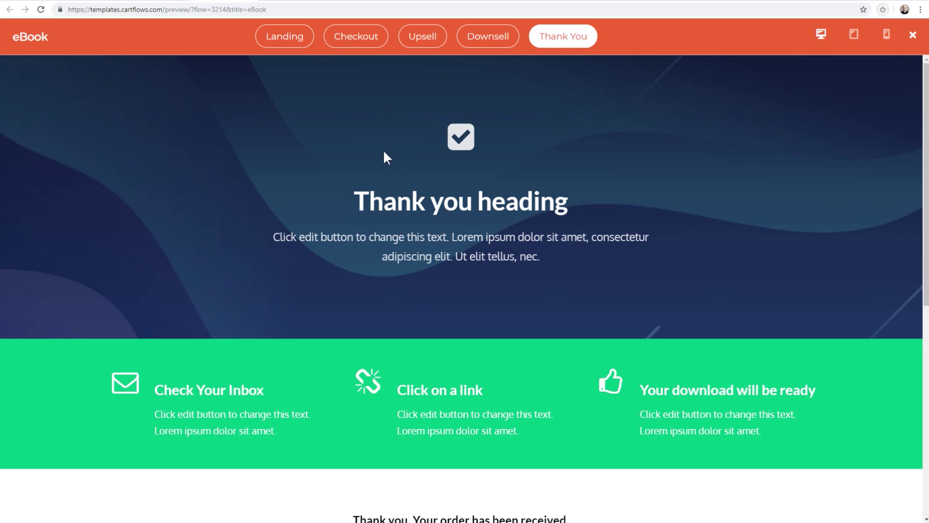
left_click(913, 35)
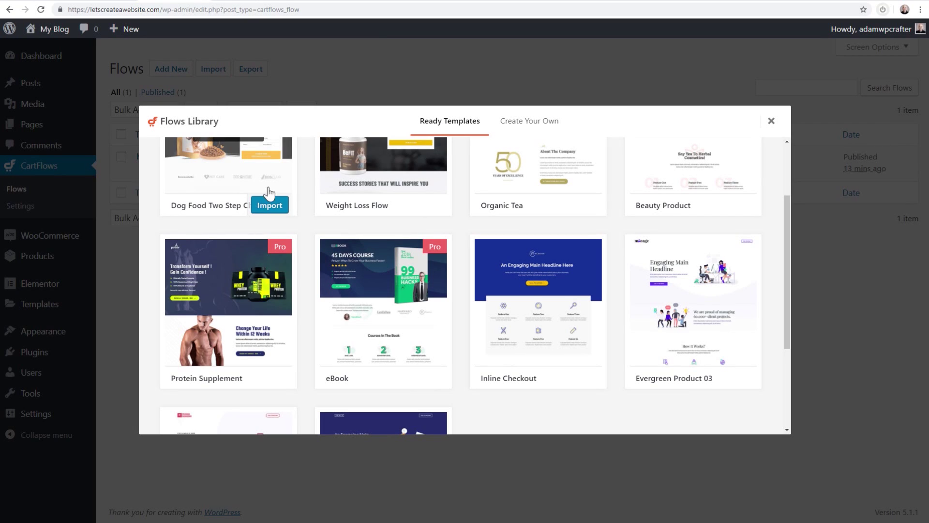
Close the Flows Library and open the WooCommerce All Products list
left_click(347, 71)
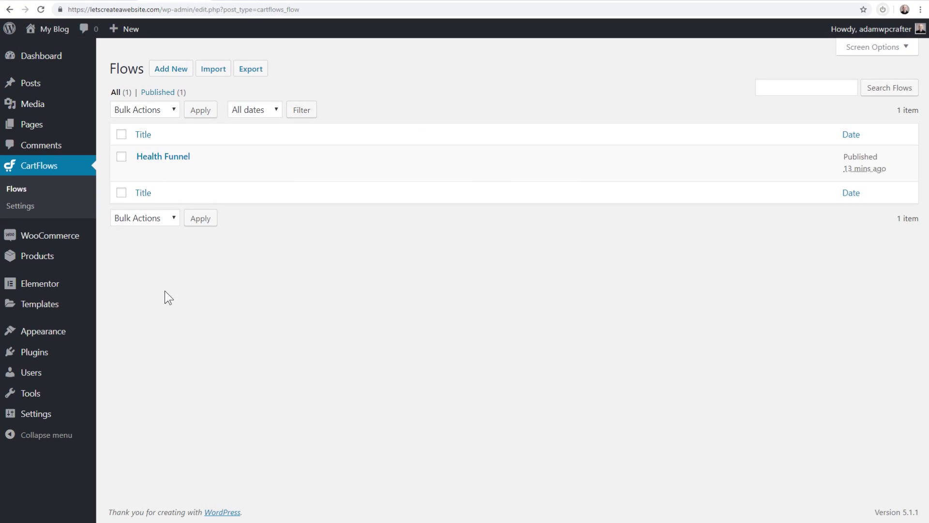
mouse_move(37, 256)
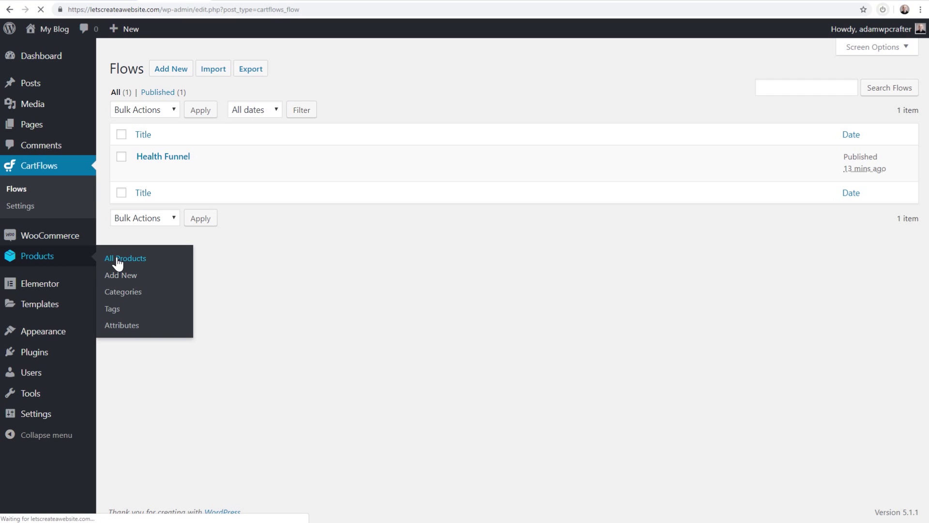
left_click(118, 260)
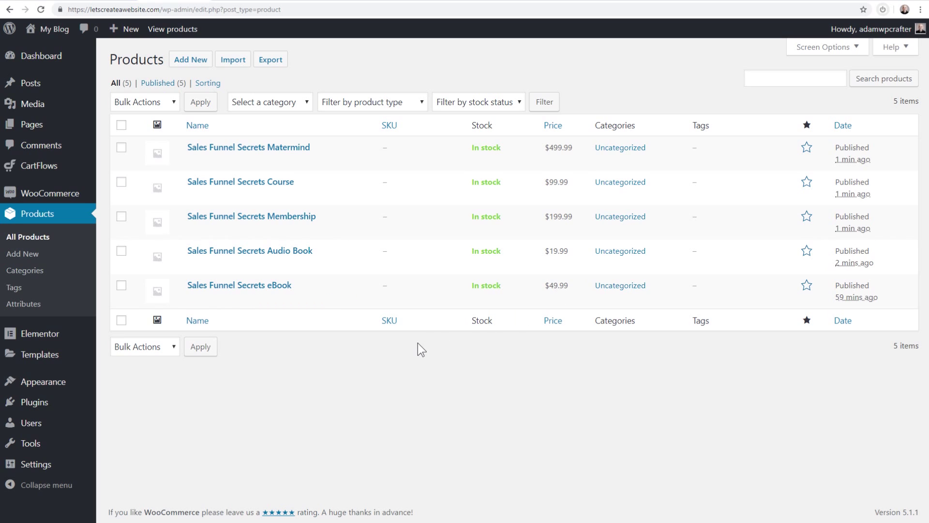
Import the eBook template from the Flows Library as a new flow
mouse_move(42, 166)
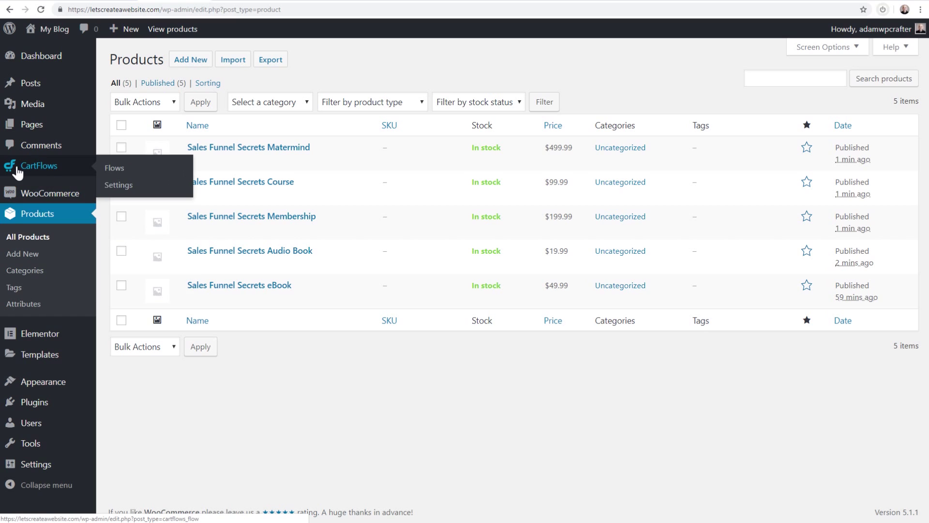
left_click(28, 164)
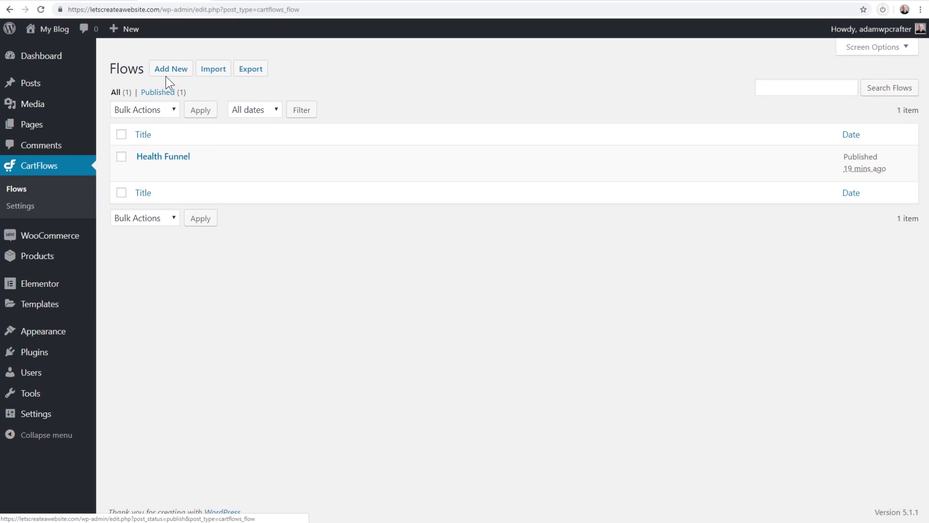
left_click(170, 71)
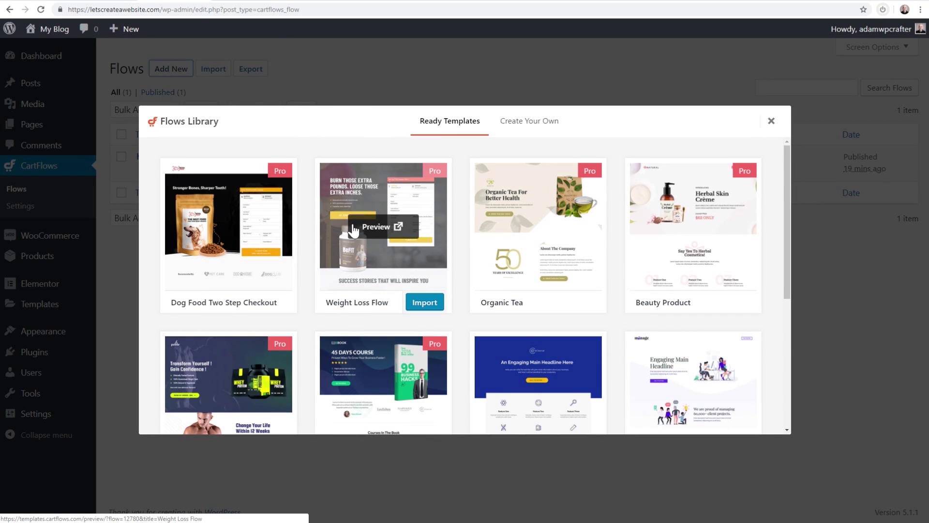
scroll(376, 230, "down", 2)
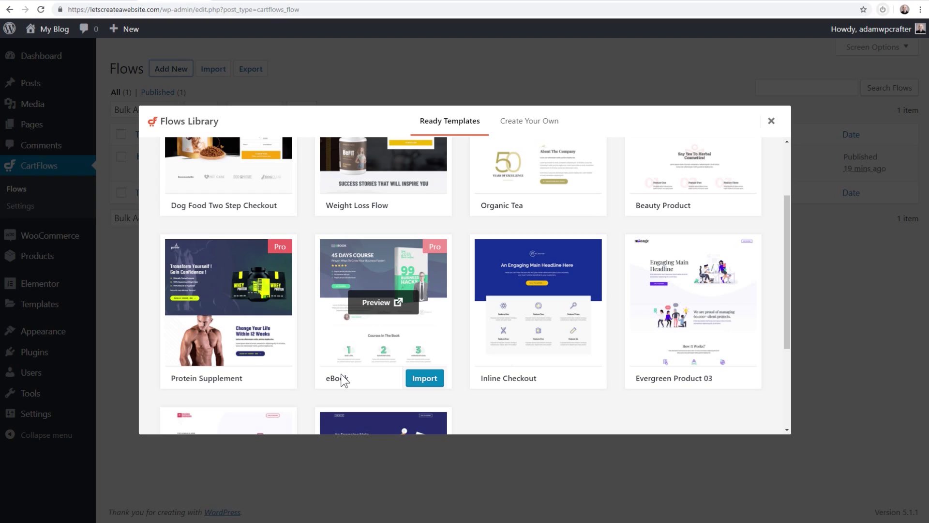
left_click(419, 384)
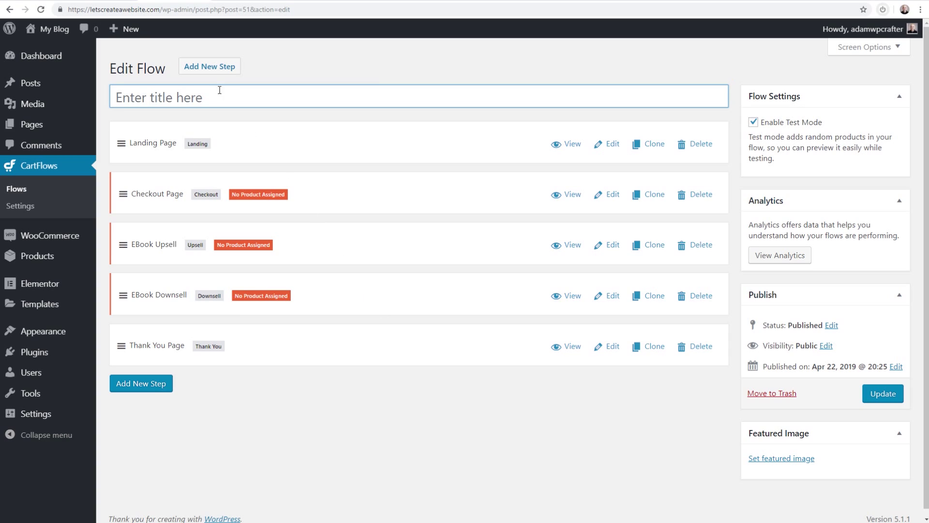
Title the flow 'Sales Funnel Secrets', save it, and clone EBook Upsell above Thank You Page
type("Sales Funnel Secrets")
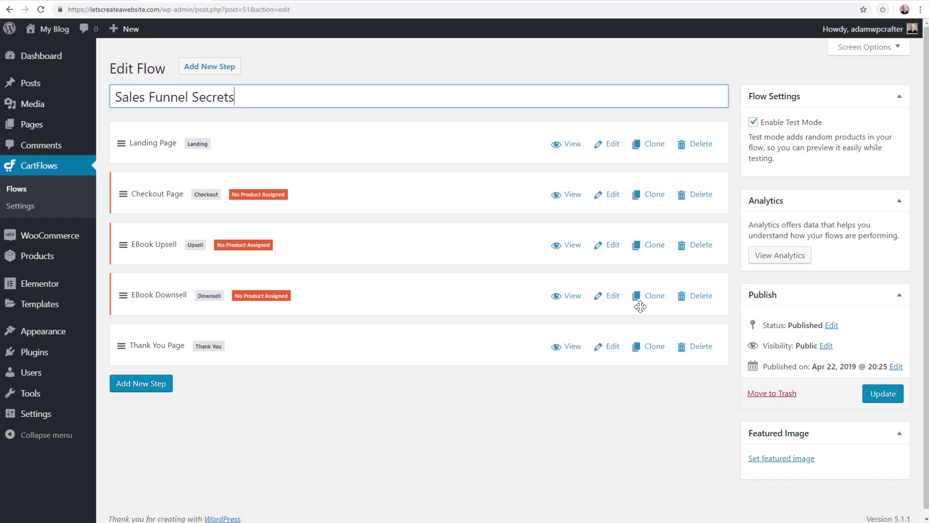
left_click(881, 402)
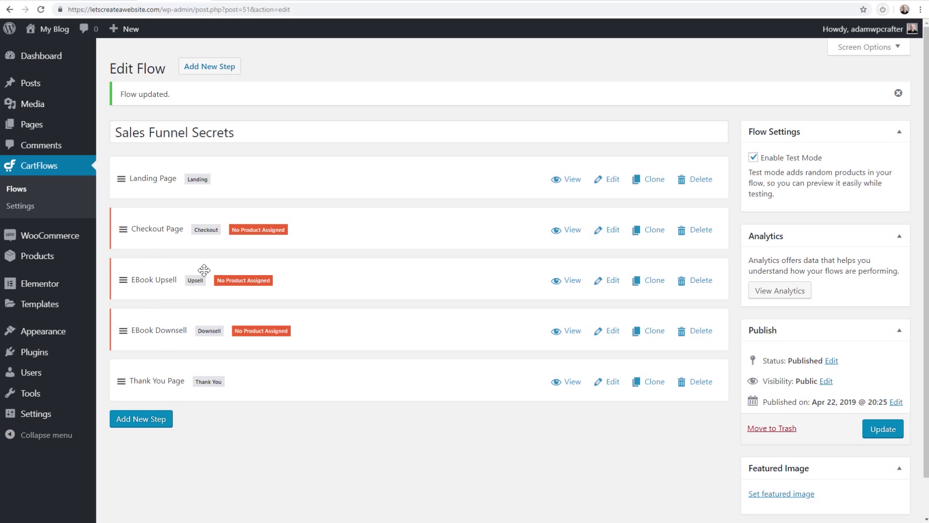
left_click(655, 283)
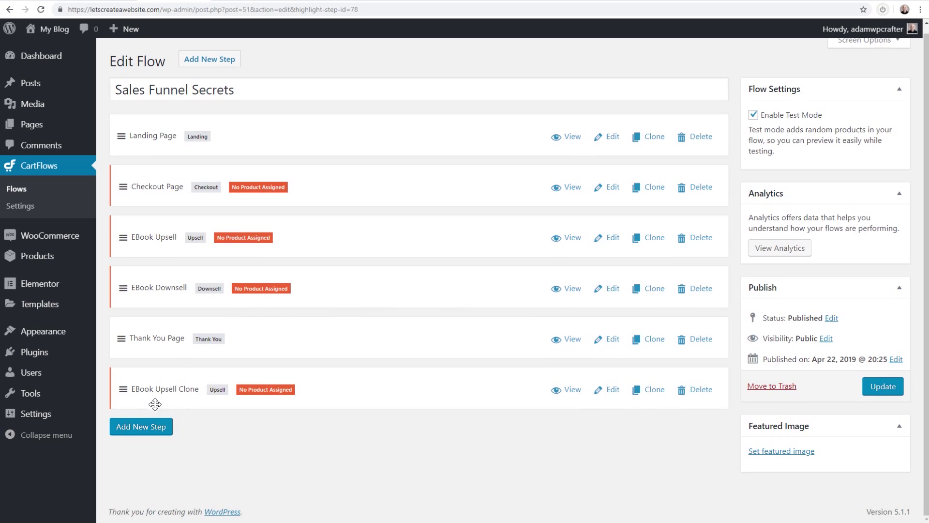
left_click_drag(126, 390, 126, 326)
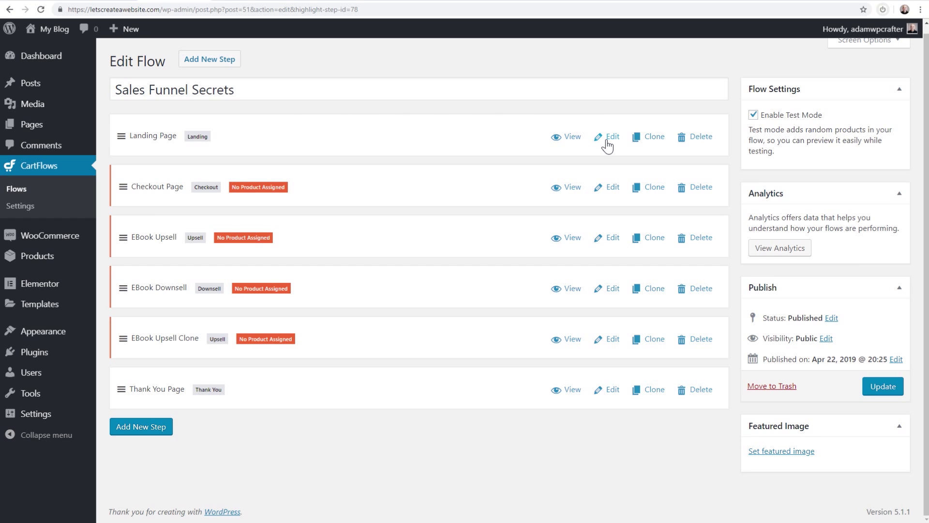
Open the Landing Page step, cancel the permalink edit, and select its Next Step Link URL
left_click(876, 389)
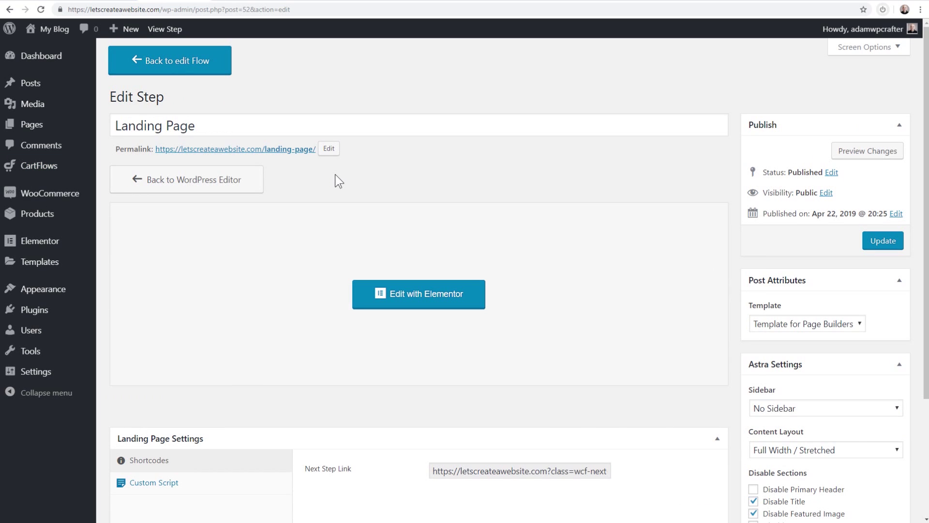
left_click(328, 149)
left_click_drag(270, 149, 335, 146)
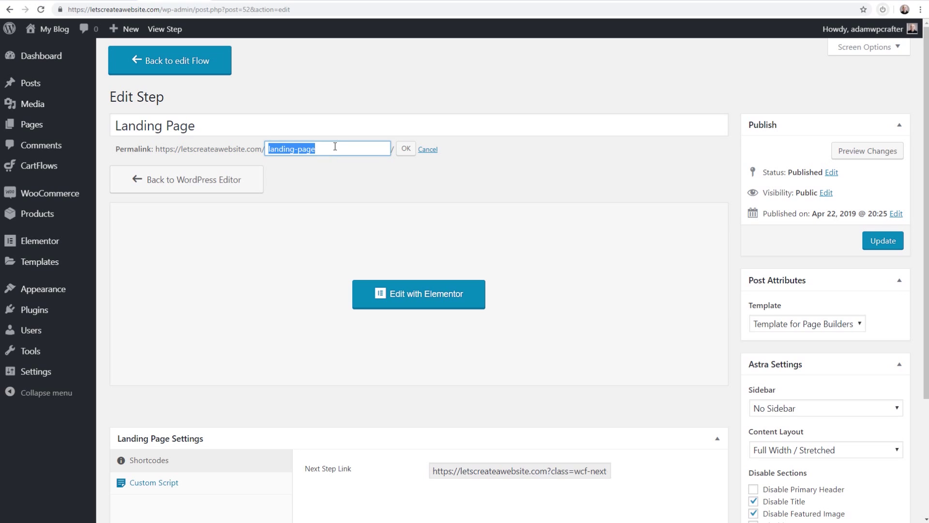
left_click(428, 149)
scroll(425, 163, "down", 3)
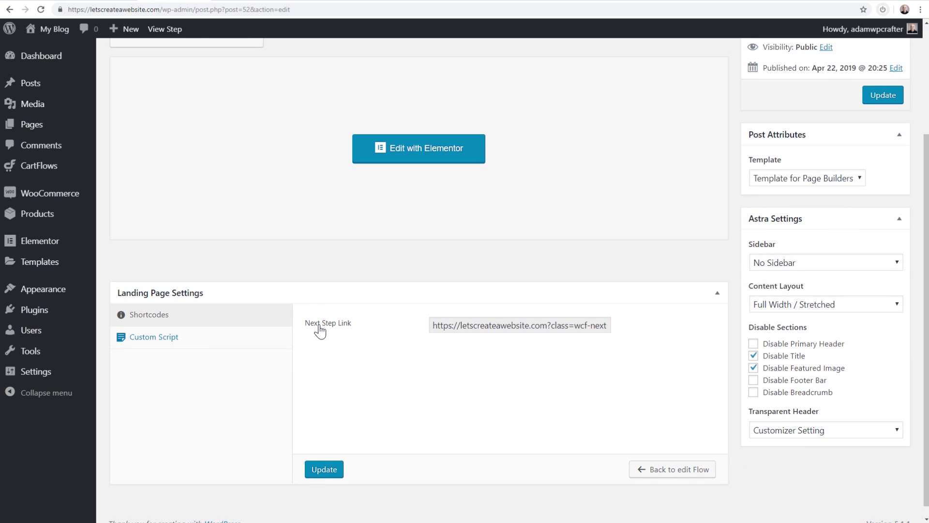
left_click(452, 328)
scroll(327, 296, "up", 3)
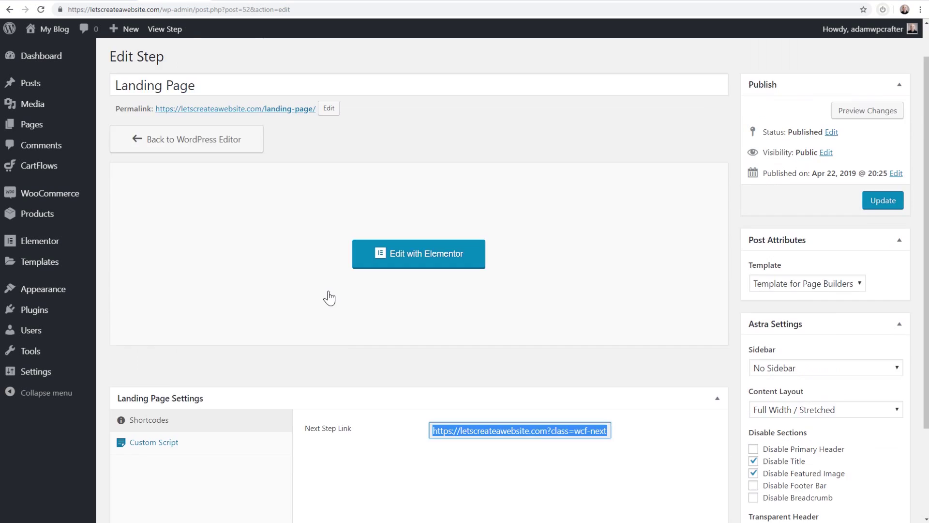
right_click(233, 150)
Review the live landing page in a new tab, then return to the Sales Funnel Secrets steps
left_click(245, 157)
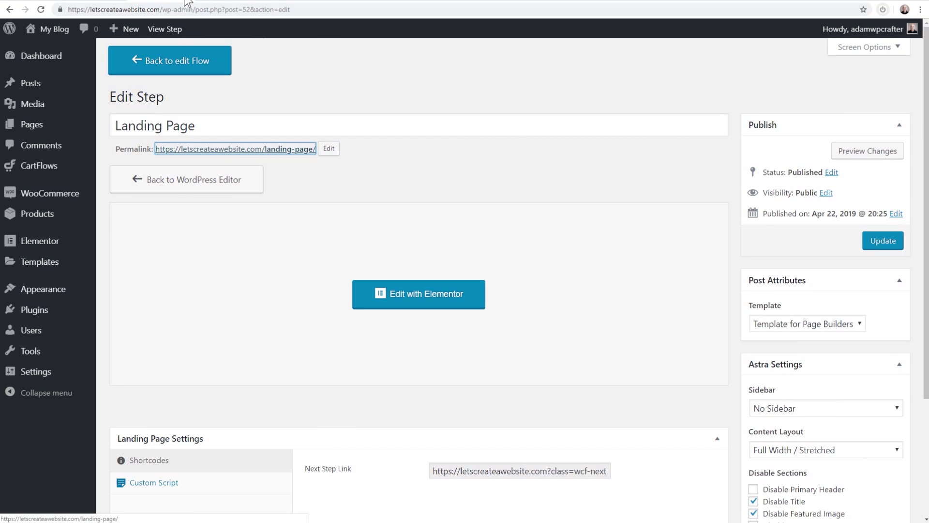
left_click(228, 0)
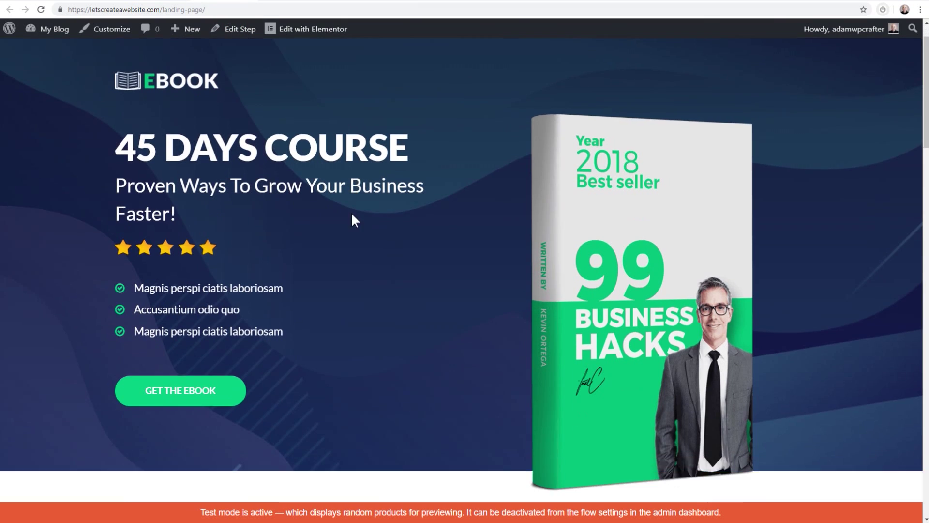
scroll(350, 215, "down", 3)
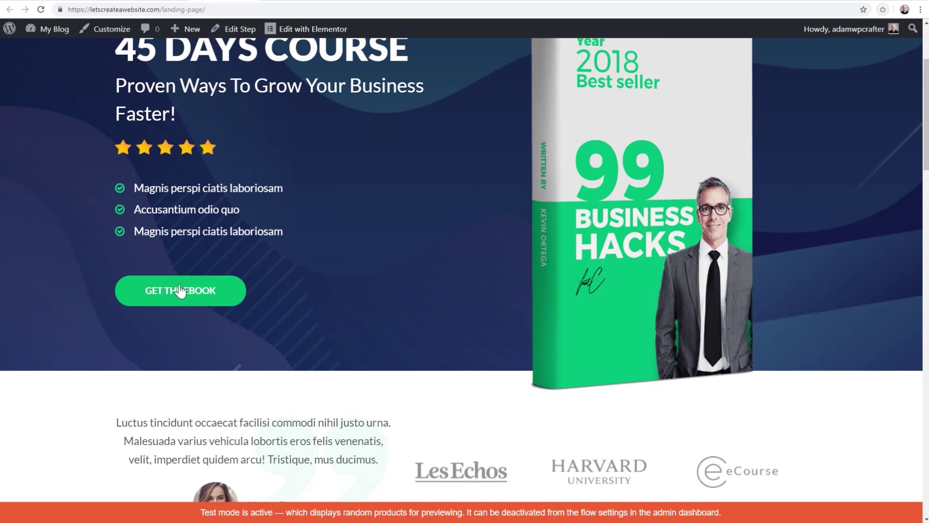
left_click(162, 0)
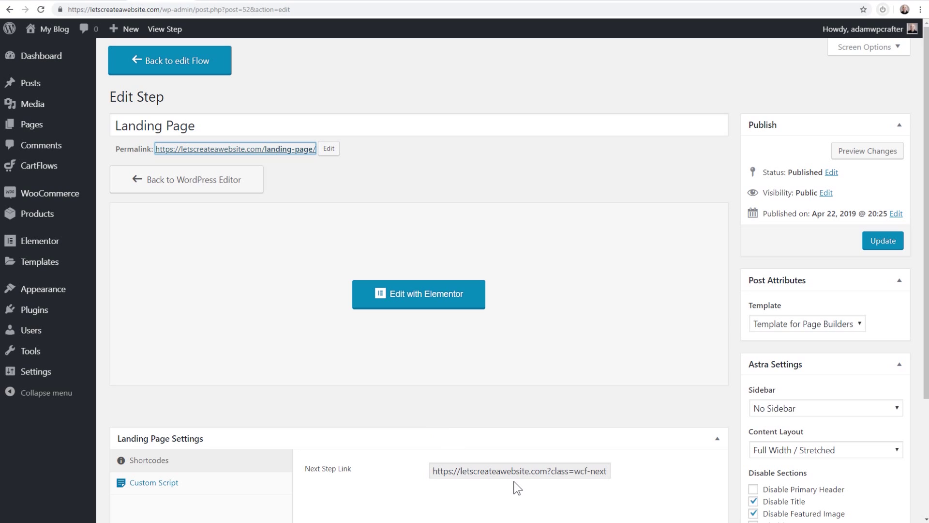
left_click(231, 3)
scroll(360, 254, "down", 6)
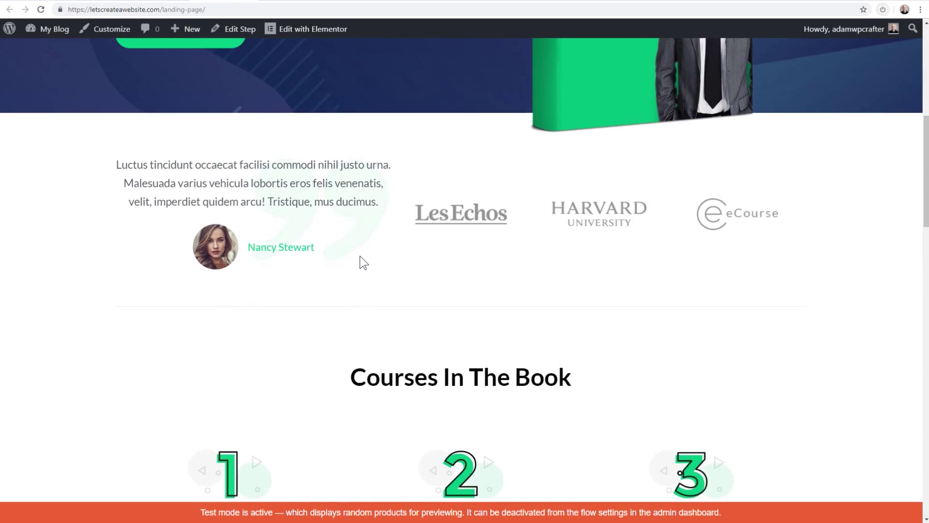
scroll(360, 257, "down", 15)
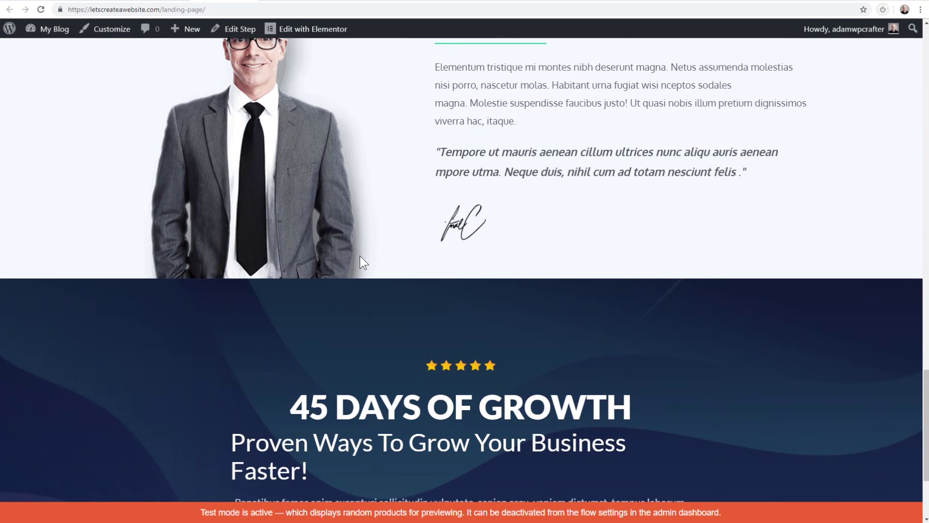
scroll(359, 255, "up", 12)
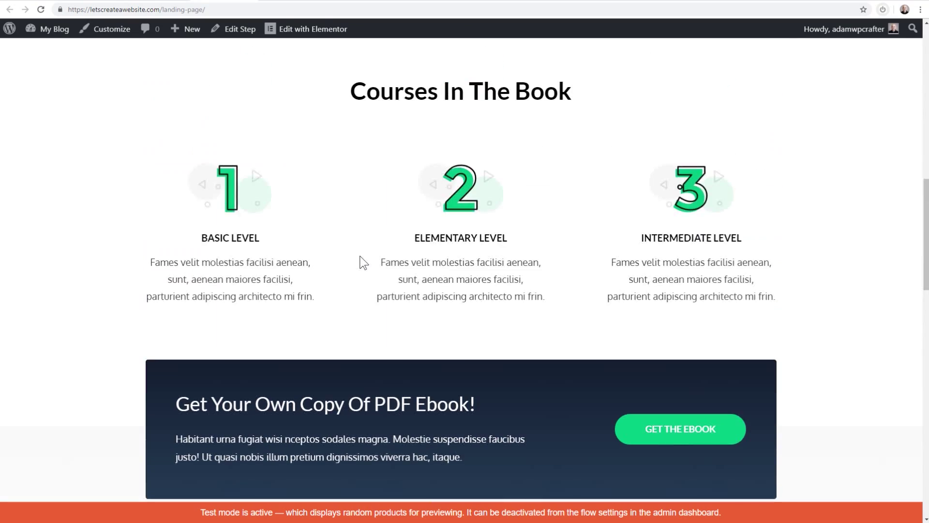
scroll(360, 256, "up", 10)
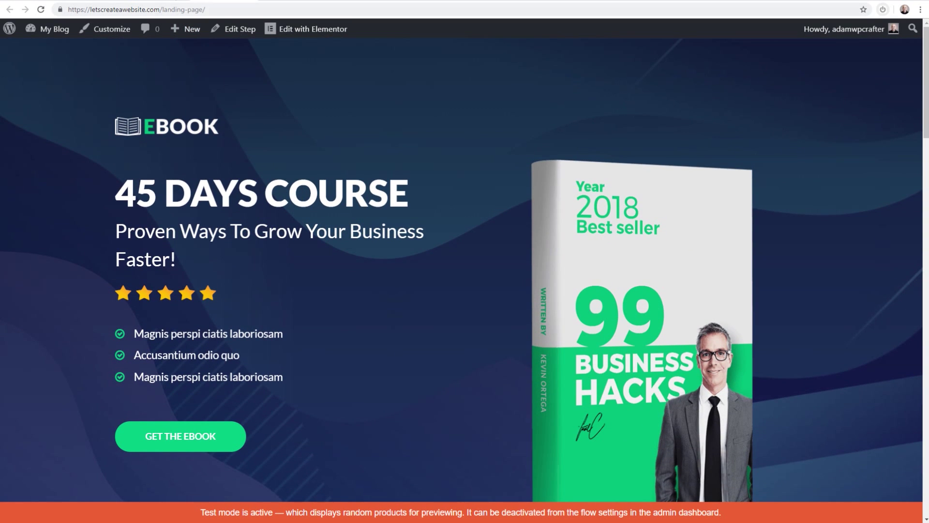
left_click(164, 0)
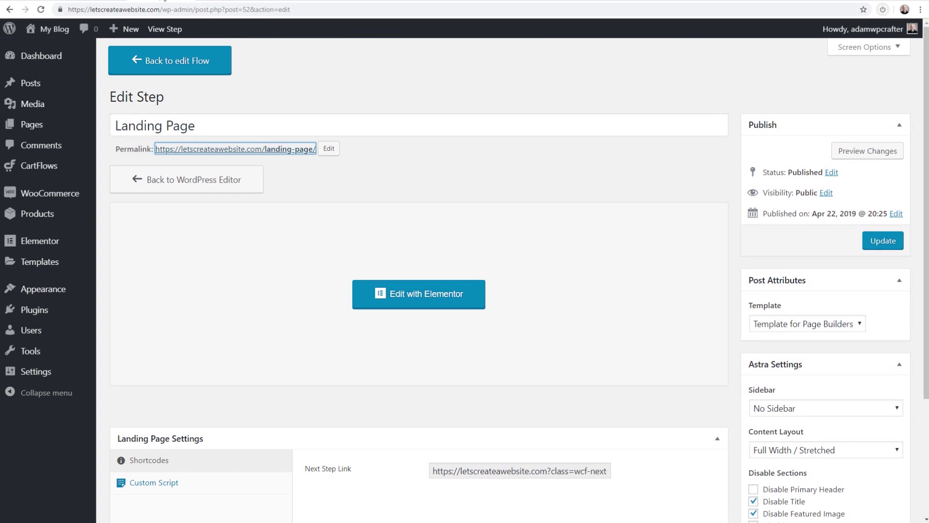
left_click(187, 66)
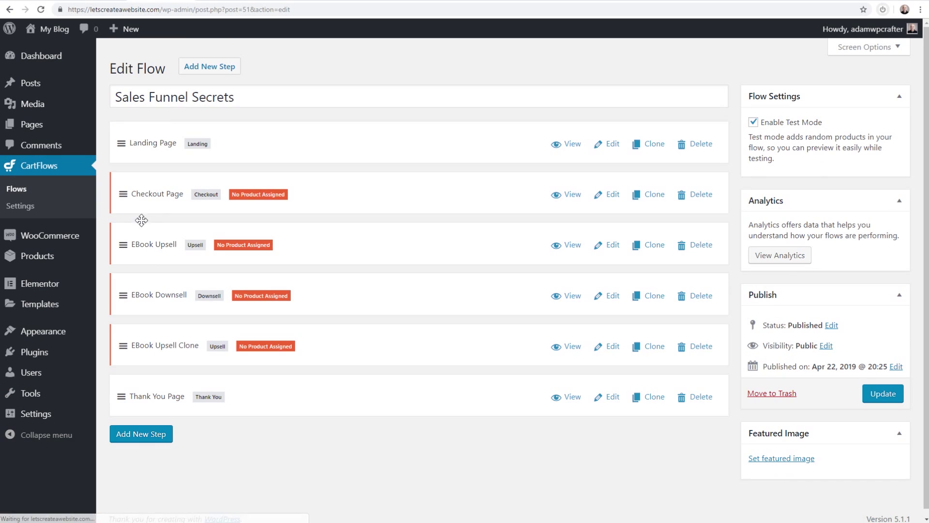
Set the Checkout Page order bump product to Sales Funnel Secrets Audio Book (#47)
left_click(609, 195)
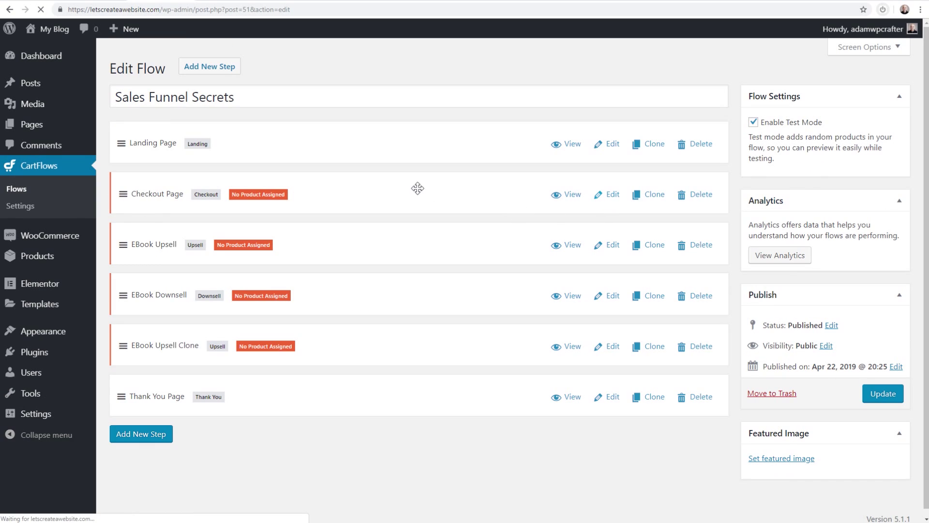
scroll(392, 176, "down", 5)
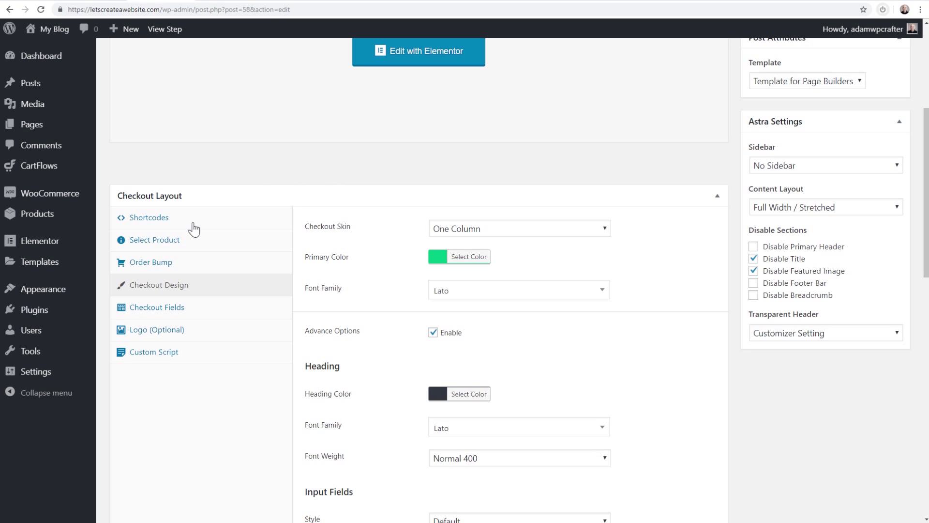
left_click(161, 241)
left_click(417, 274)
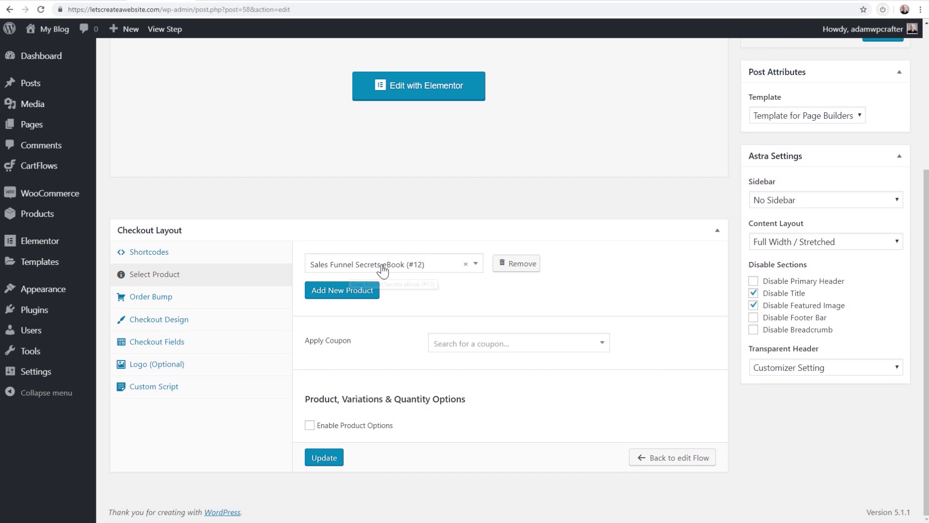
left_click(151, 296)
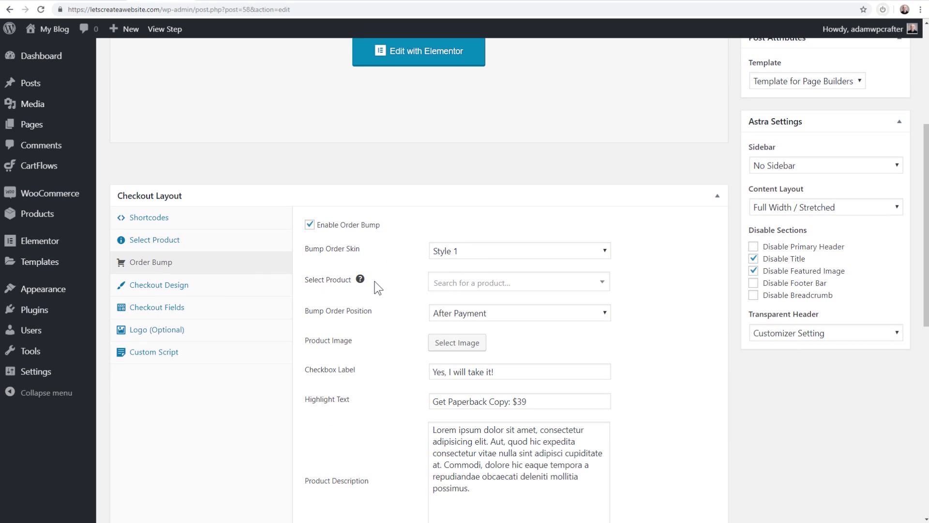
left_click(479, 288)
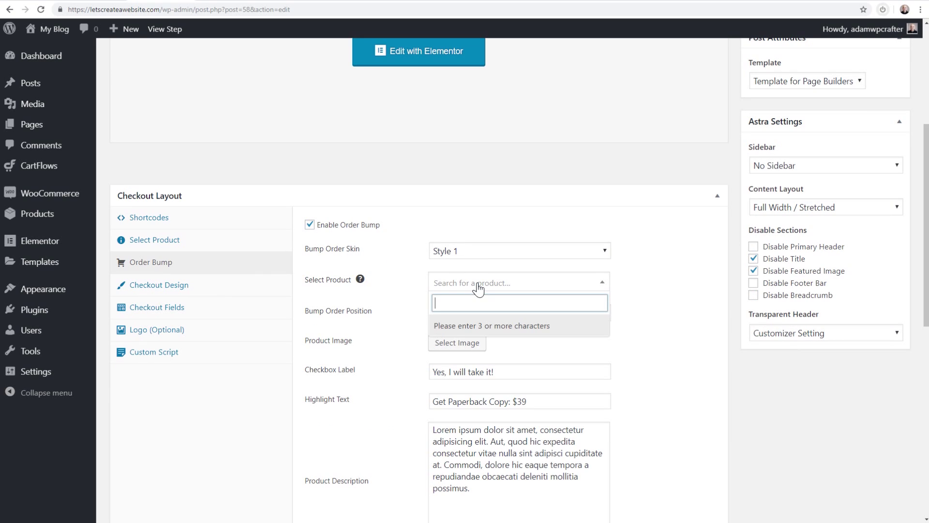
type("aud")
left_click(447, 325)
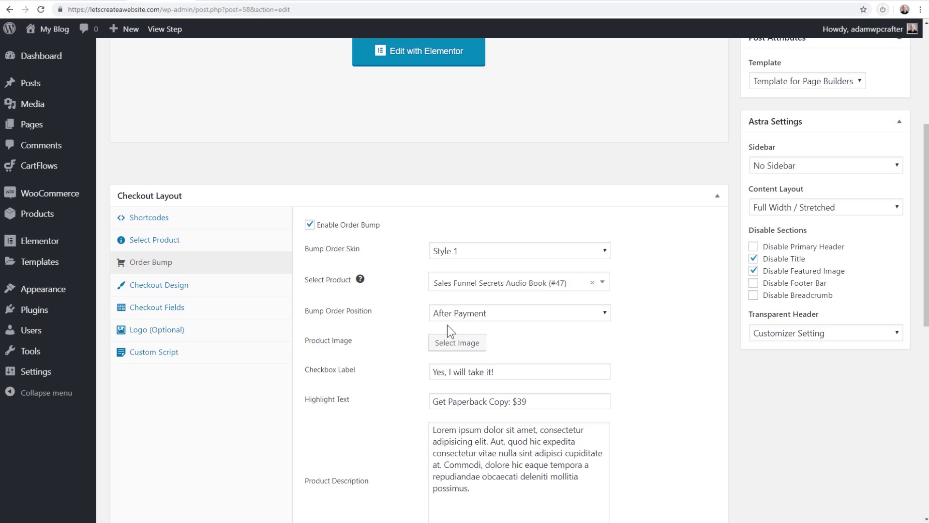
Change the order bump highlight text to 'Get The Audio Book Version: $19.99' and update the step
scroll(399, 332, "down", 1)
scroll(402, 324, "down", 3)
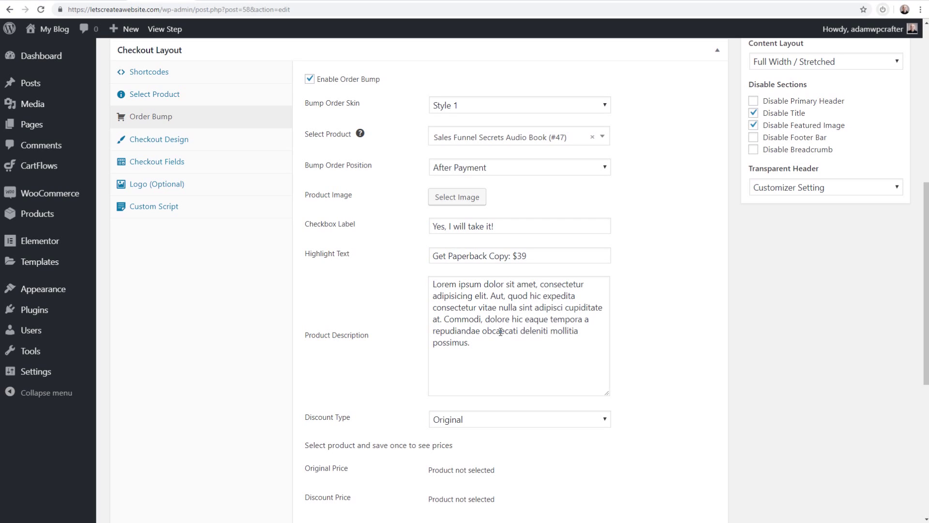
left_click_drag(516, 256, 521, 256)
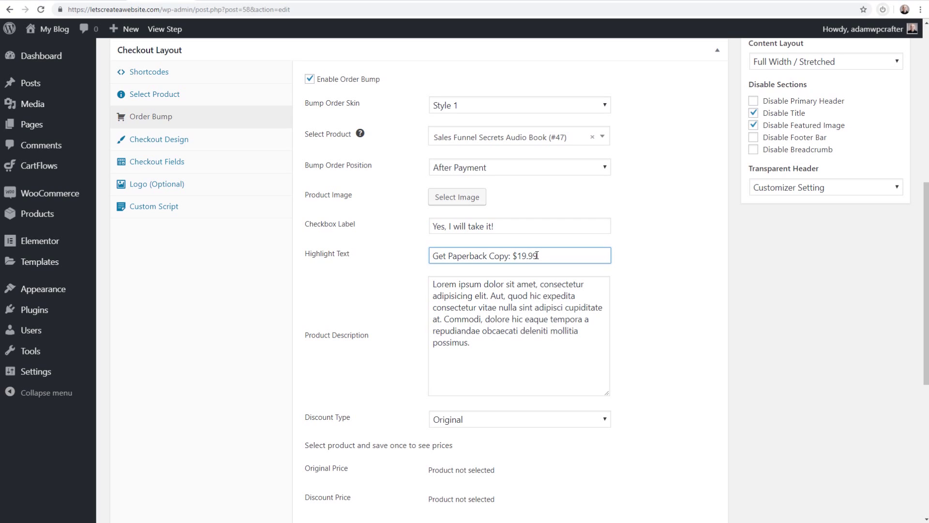
double_click(463, 255)
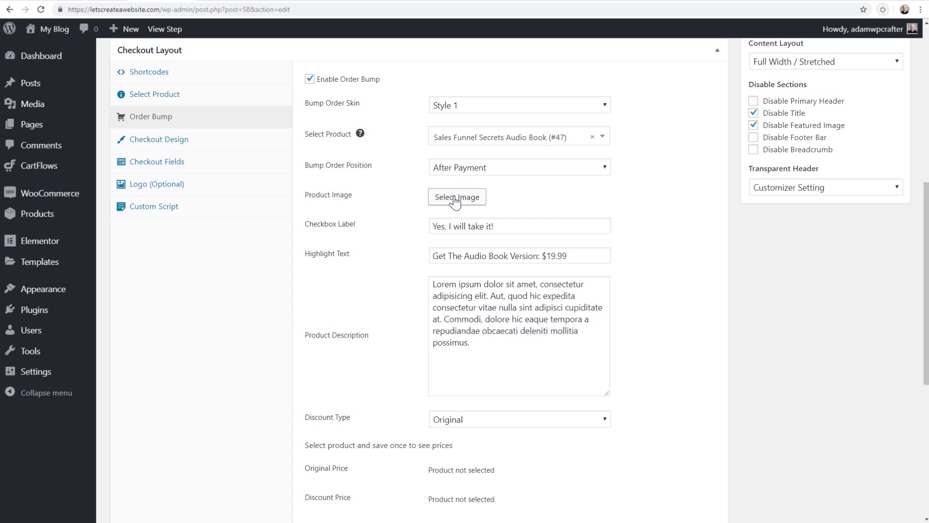
left_click_drag(492, 352, 408, 286)
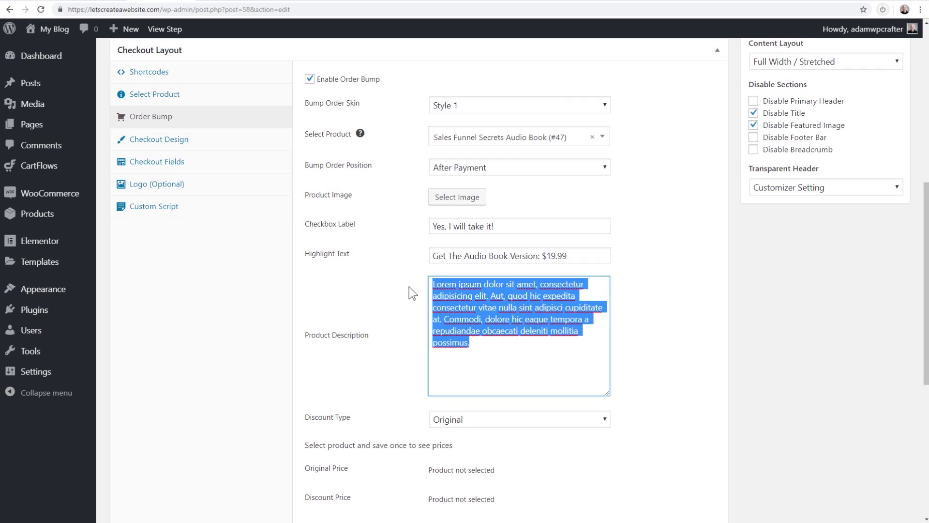
left_click(408, 287)
scroll(409, 287, "down", 5)
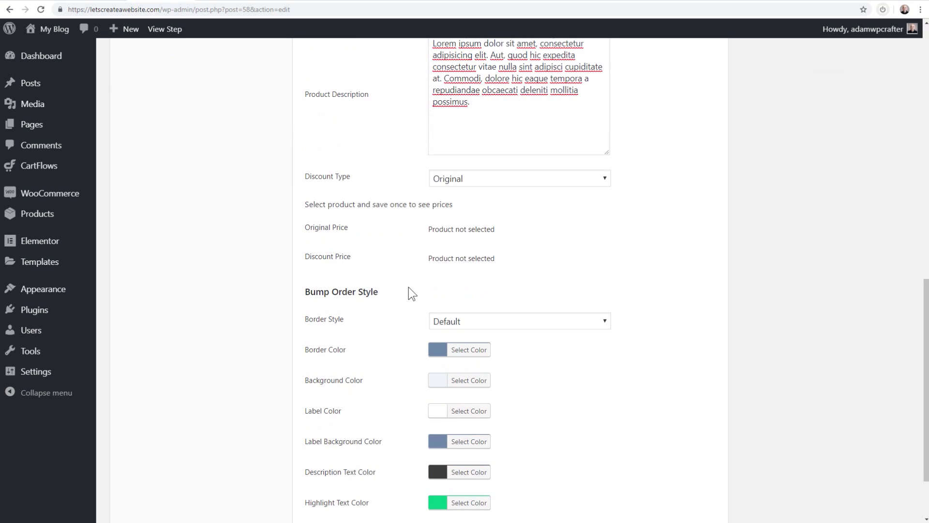
scroll(409, 288, "up", 10)
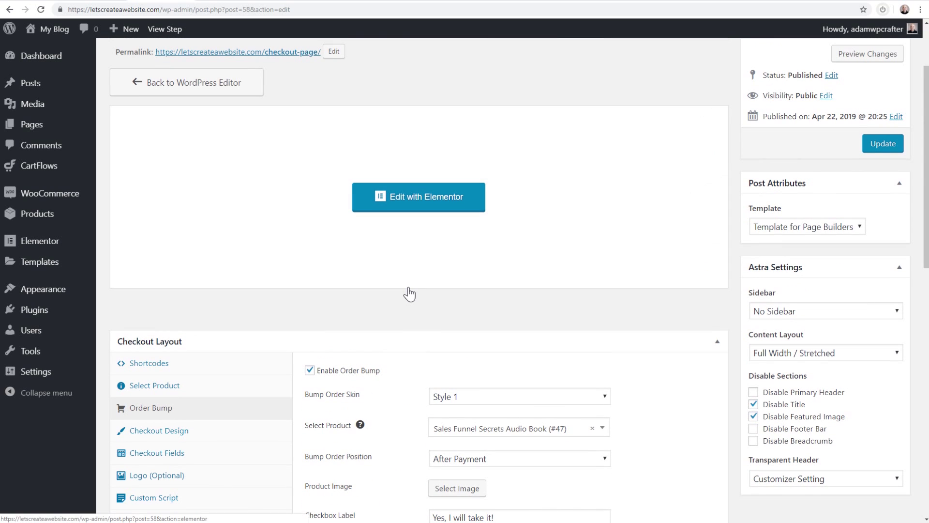
scroll(408, 290, "down", 4)
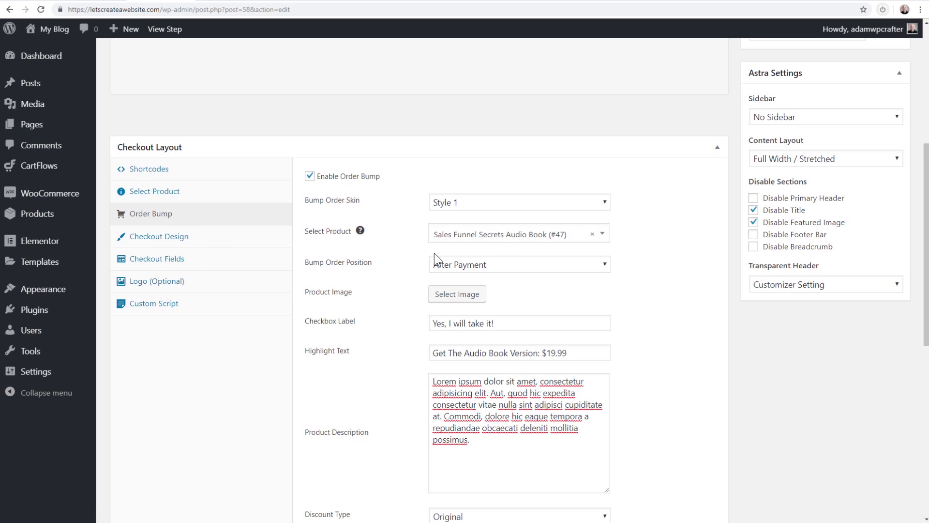
scroll(629, 235, "up", 6)
left_click(869, 245)
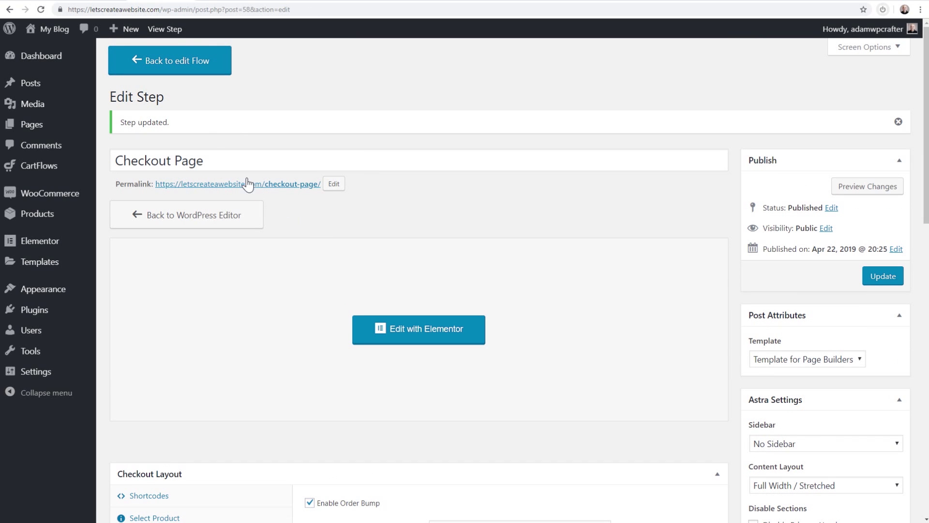
left_click(176, 70)
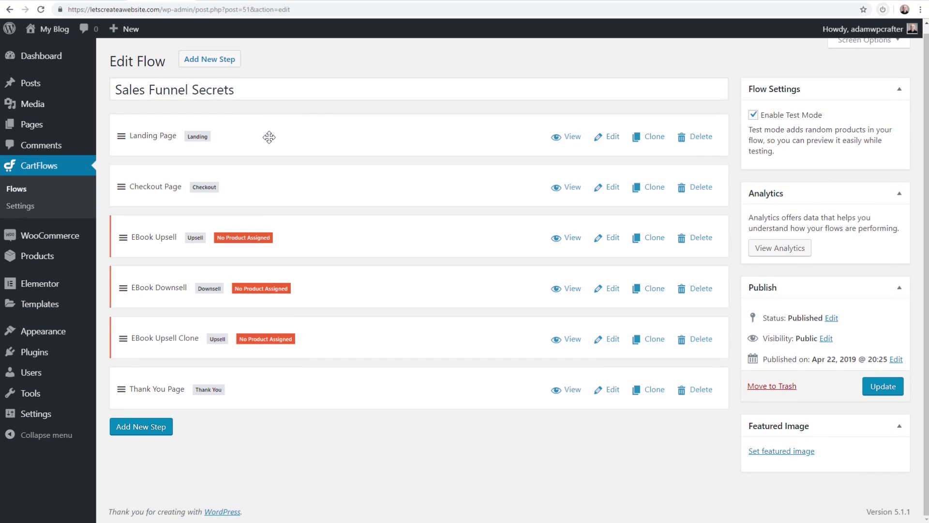
Open the EBook Upsell step and review its Offer Yes and No link values
left_click(610, 240)
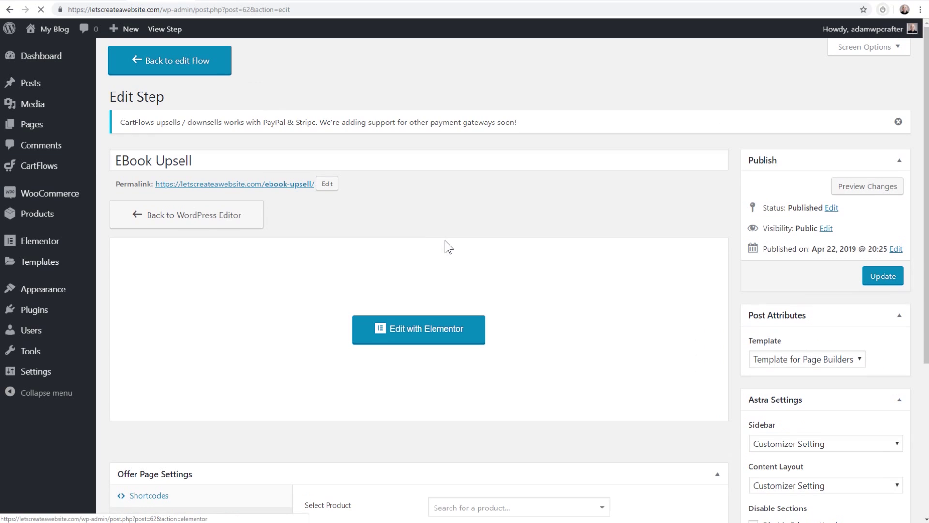
scroll(433, 242, "down", 5)
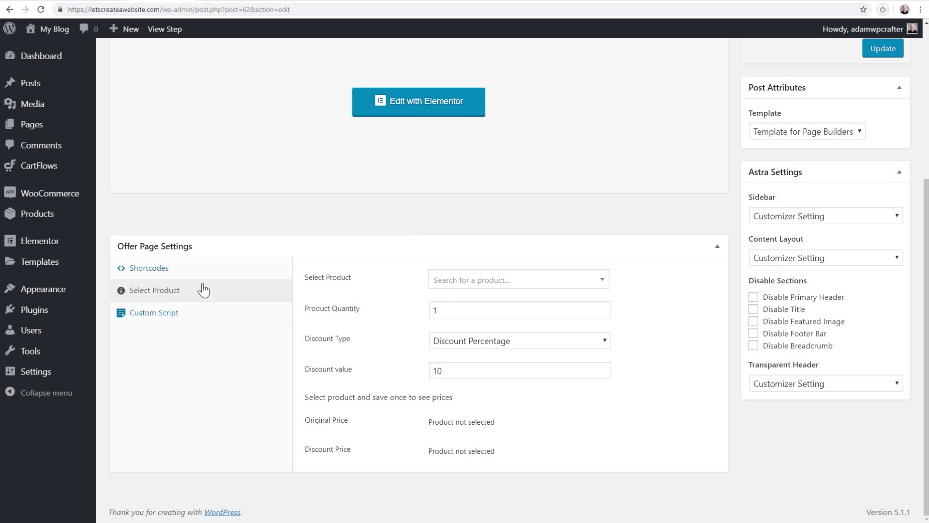
left_click(169, 269)
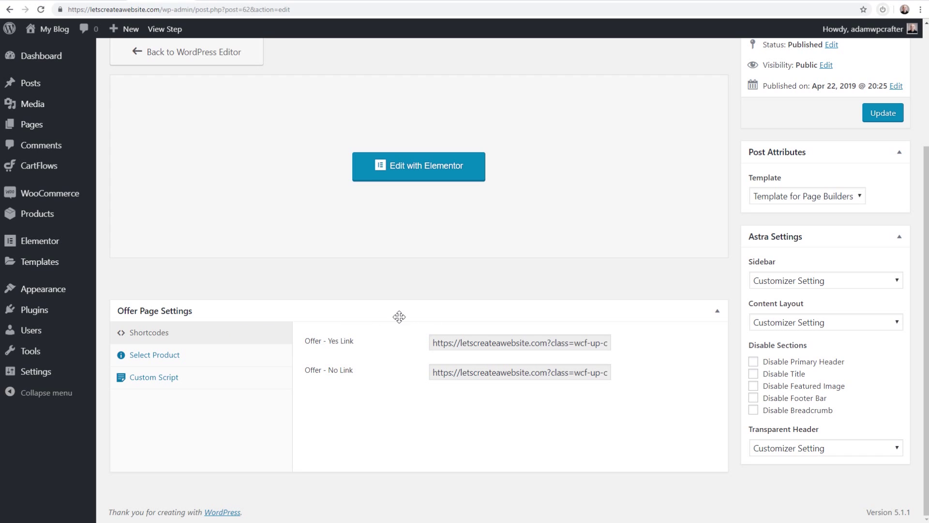
left_click(459, 344)
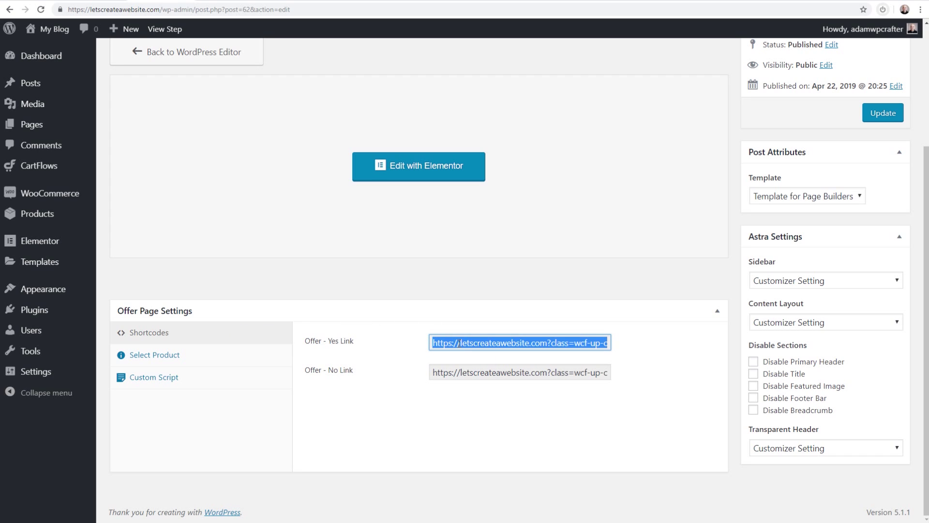
left_click(471, 371)
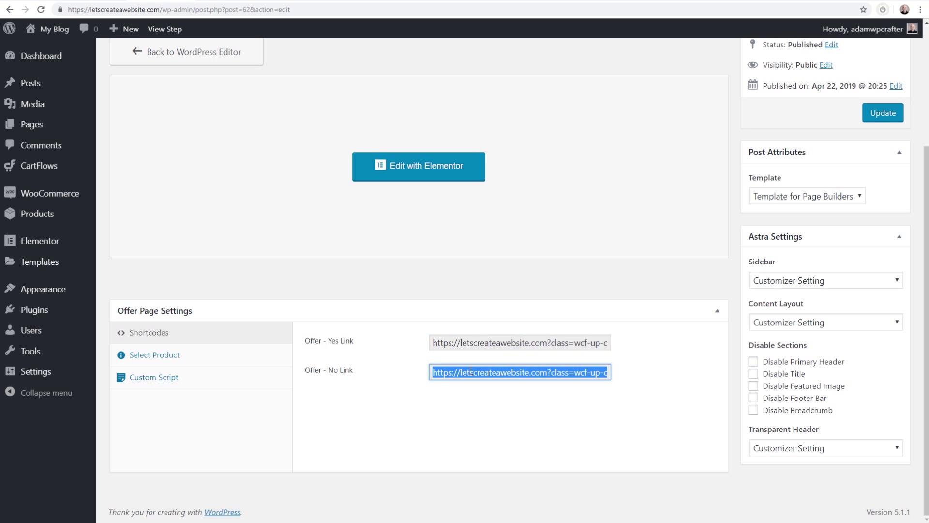
left_click(463, 341)
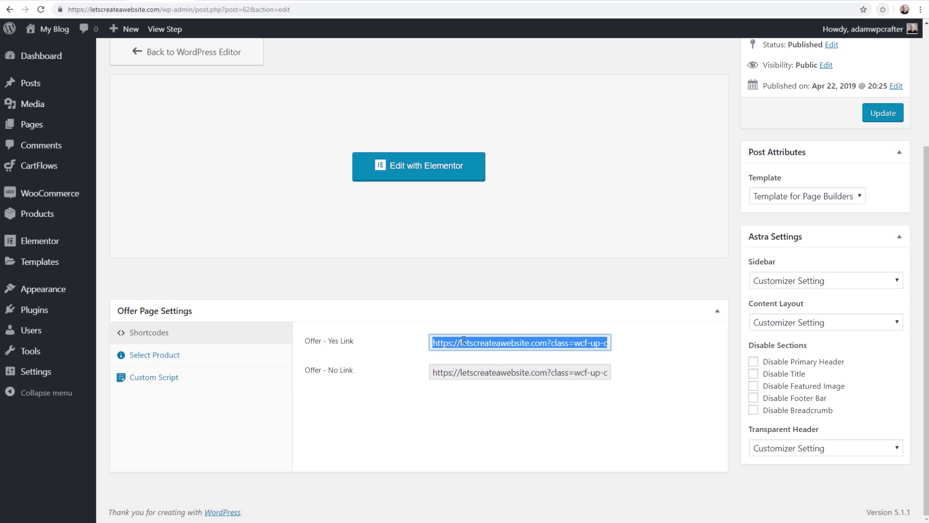
Open the EBook Upsell offer page (/ebook-upsell/) in a new browser tab
scroll(312, 293, "up", 3)
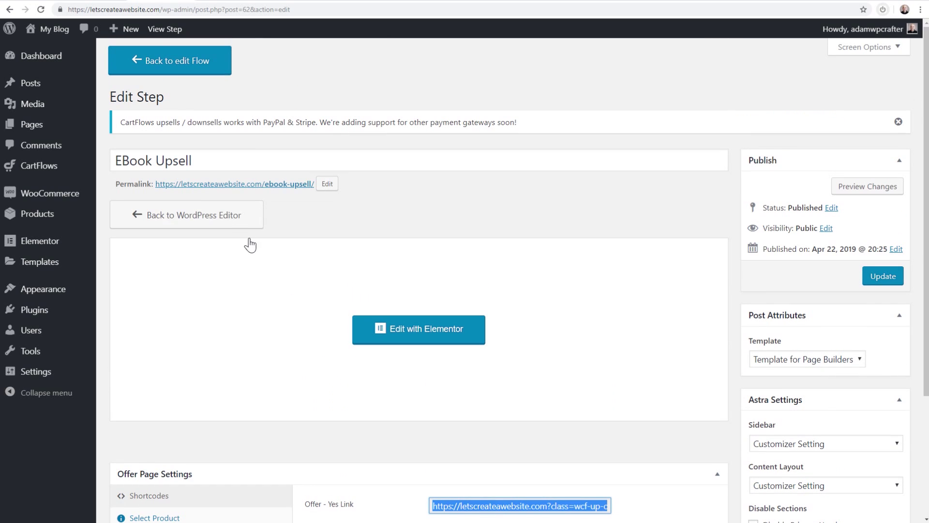
right_click(223, 185)
left_click(241, 192)
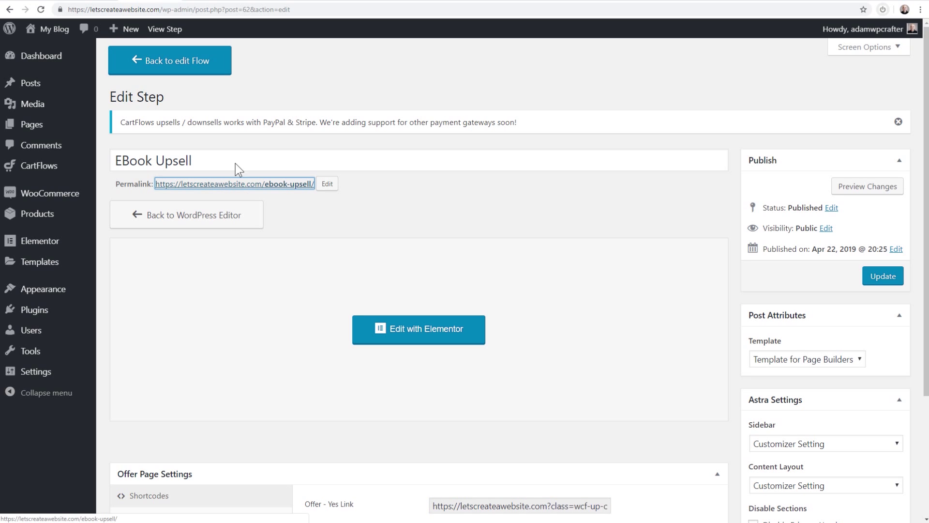
Check the offer page's current $150 price in the new tab
key("ctrl+Tab")
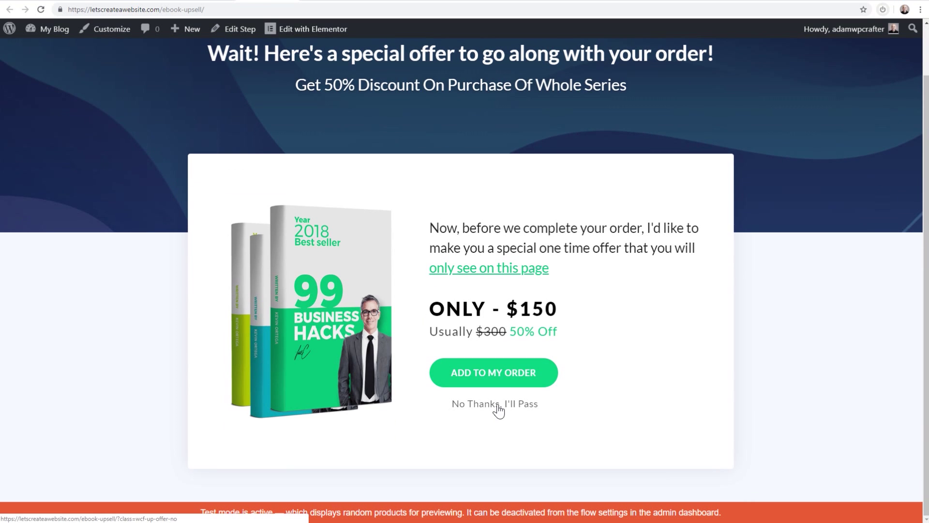
left_click_drag(521, 305, 582, 311)
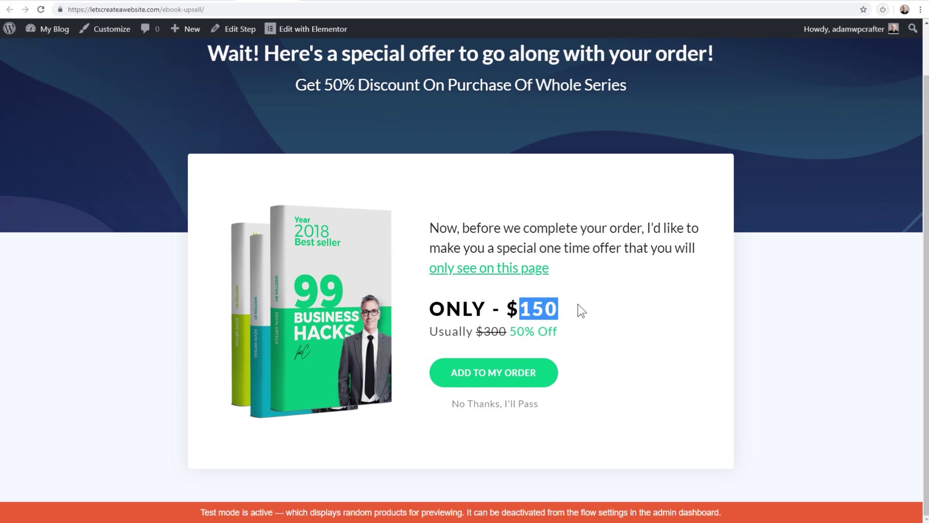
scroll(318, 184, "up", 1)
left_click(314, 180)
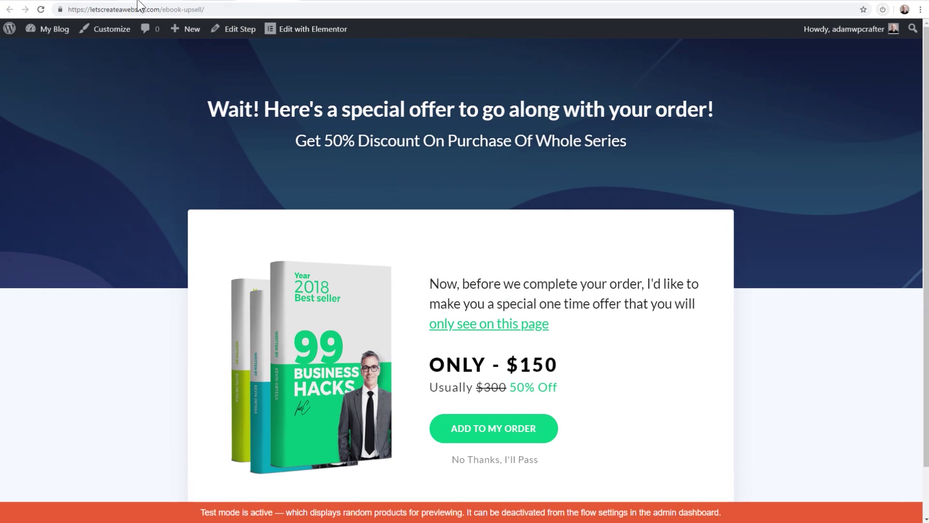
Assign Sales Funnel Secrets Membership (#48) as the EBook Upsell offer product and save
left_click(138, 1)
scroll(299, 296, "down", 3)
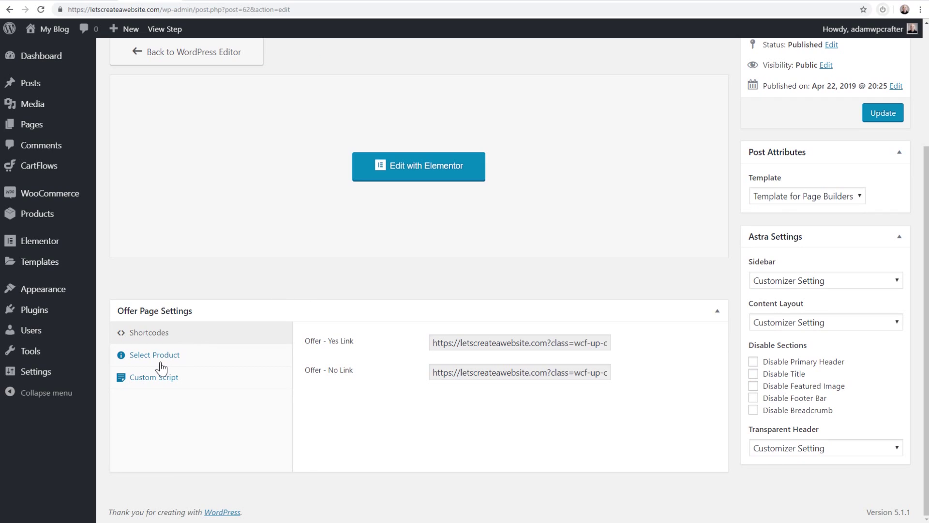
left_click(160, 361)
left_click(463, 347)
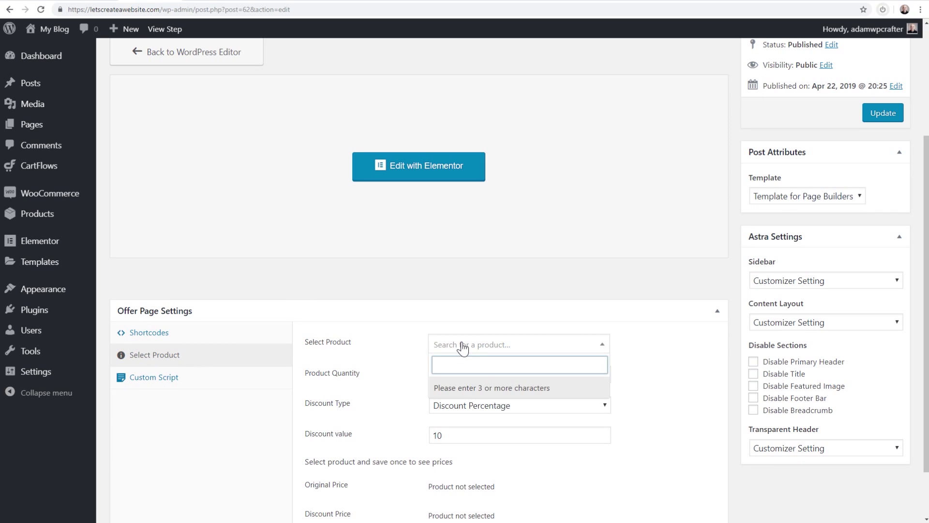
type("mem")
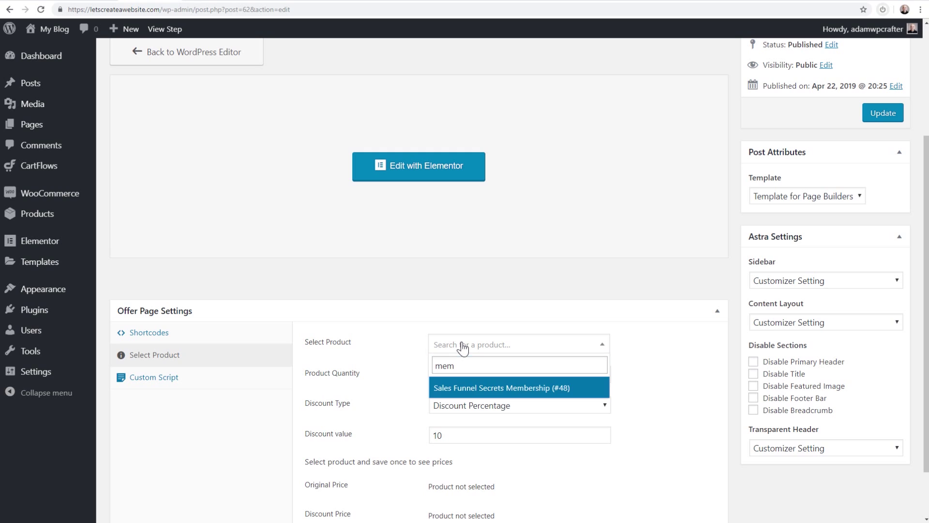
left_click(463, 388)
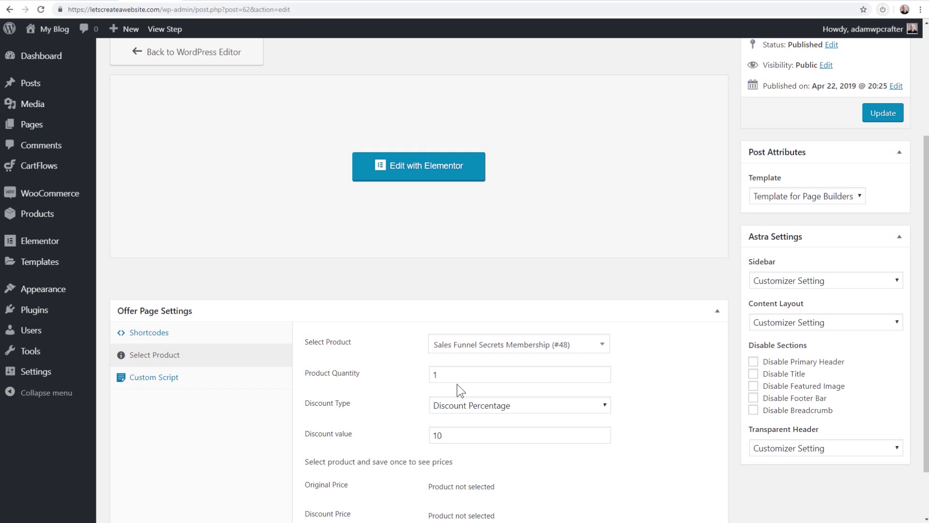
scroll(412, 368, "down", 2)
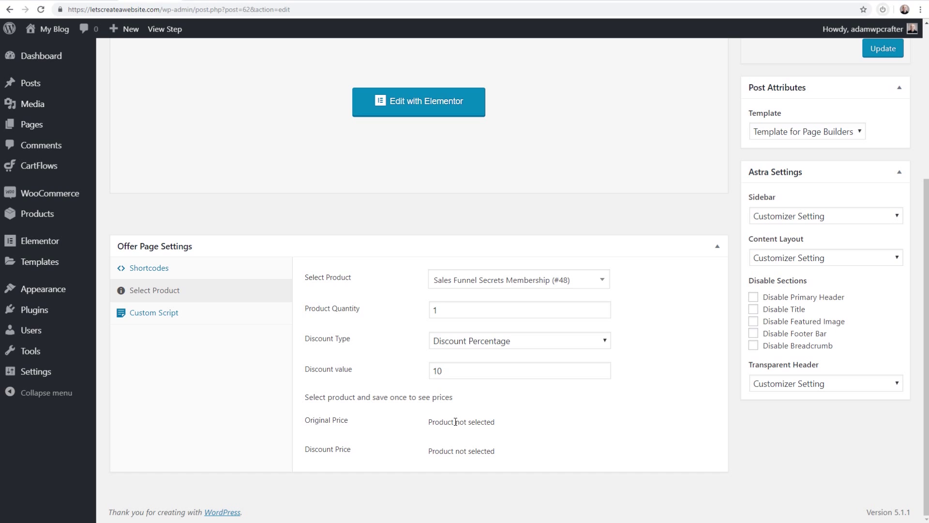
scroll(455, 421, "up", 4)
scroll(414, 426, "down", 3)
scroll(401, 426, "up", 3)
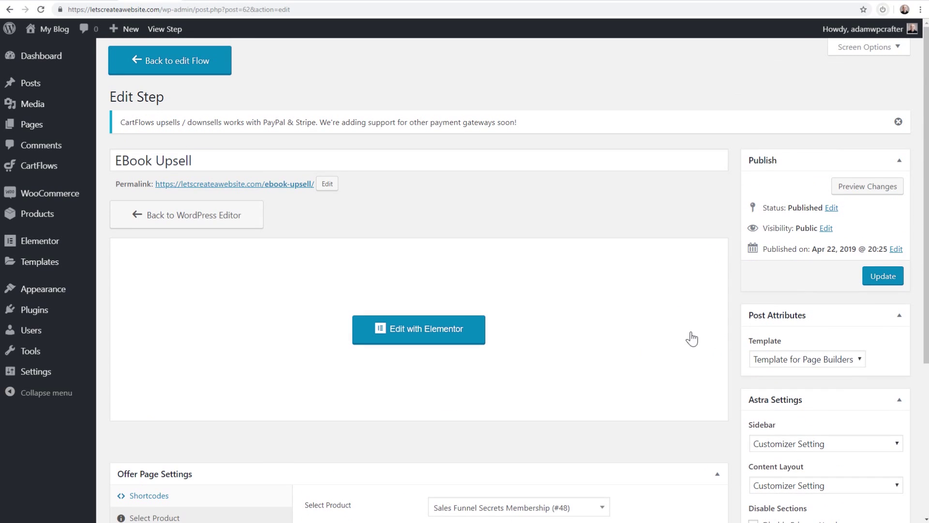
left_click(871, 282)
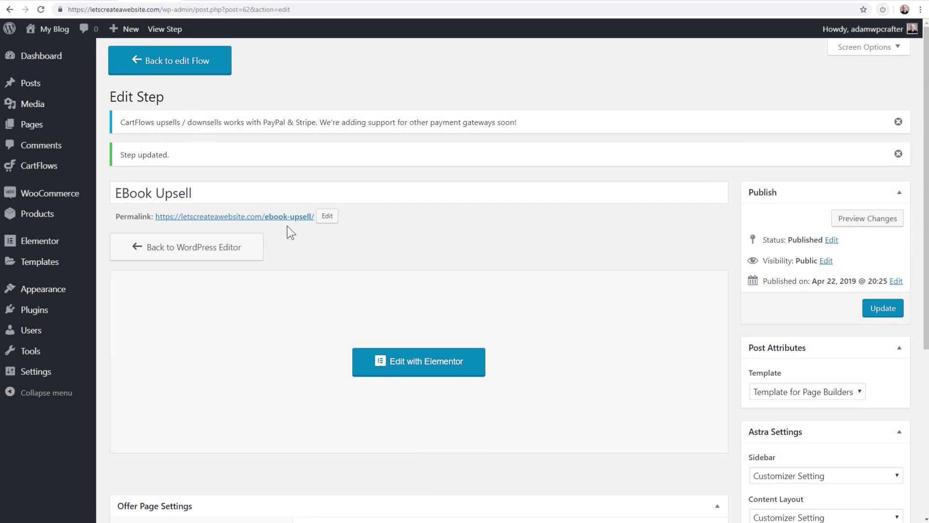
left_click(415, 368)
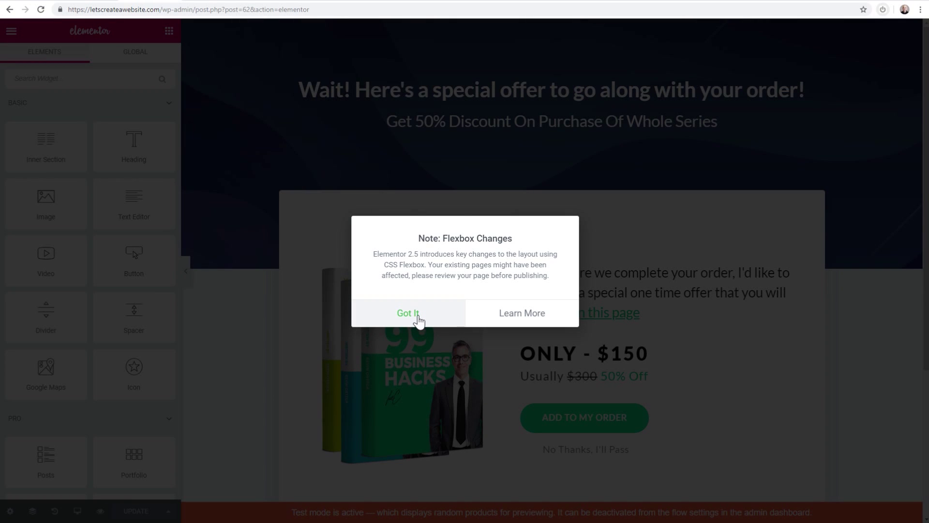
Change the upsell price heading from ONLY - $150 to ONLY - $199.00
left_click(418, 314)
left_click(619, 353)
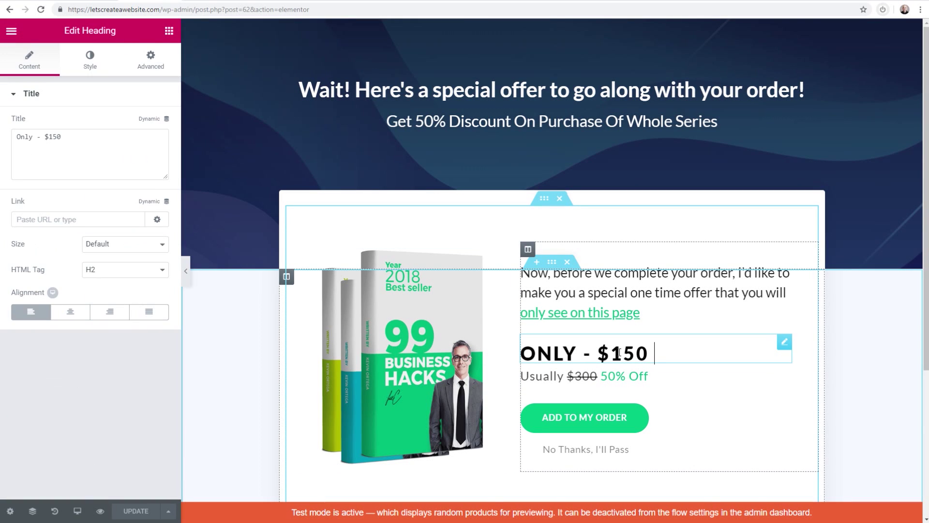
left_click_drag(646, 348, 626, 350)
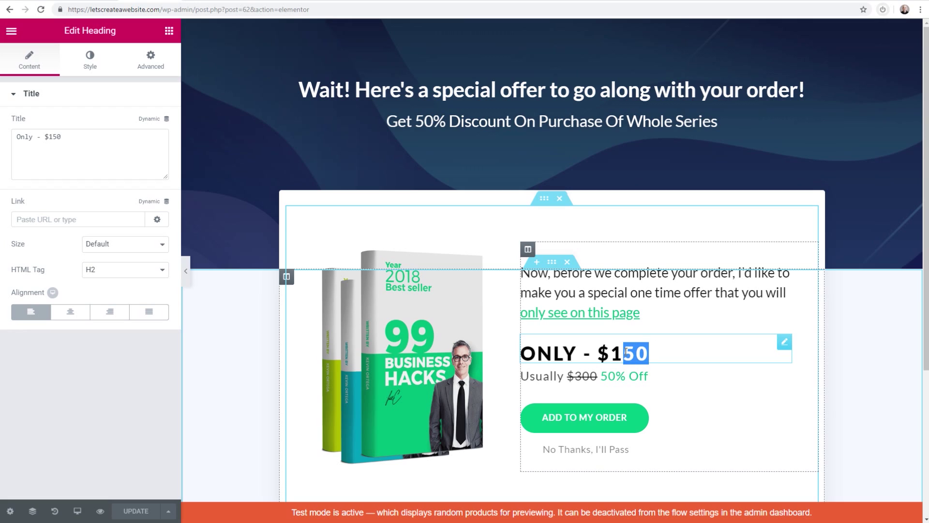
type("99.00")
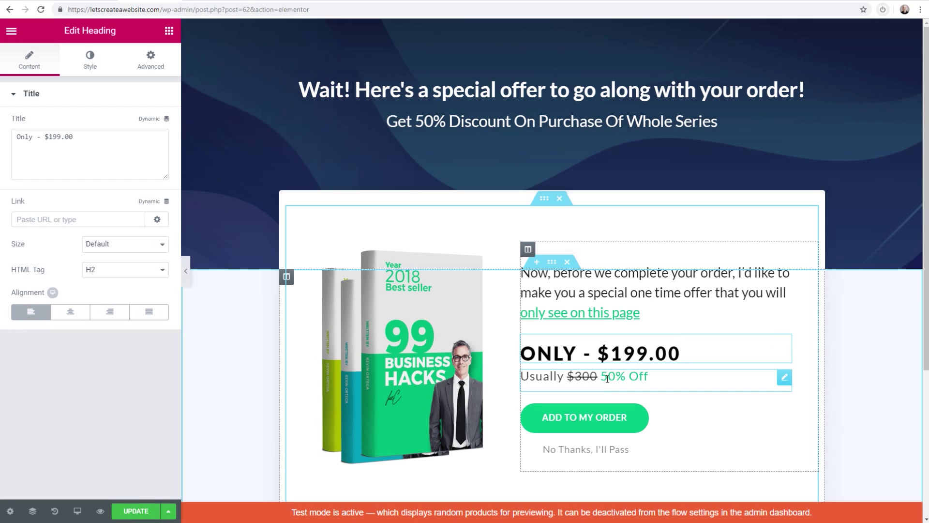
Change the struck-through usual price from $300 to $400 and save the page
left_click(582, 377)
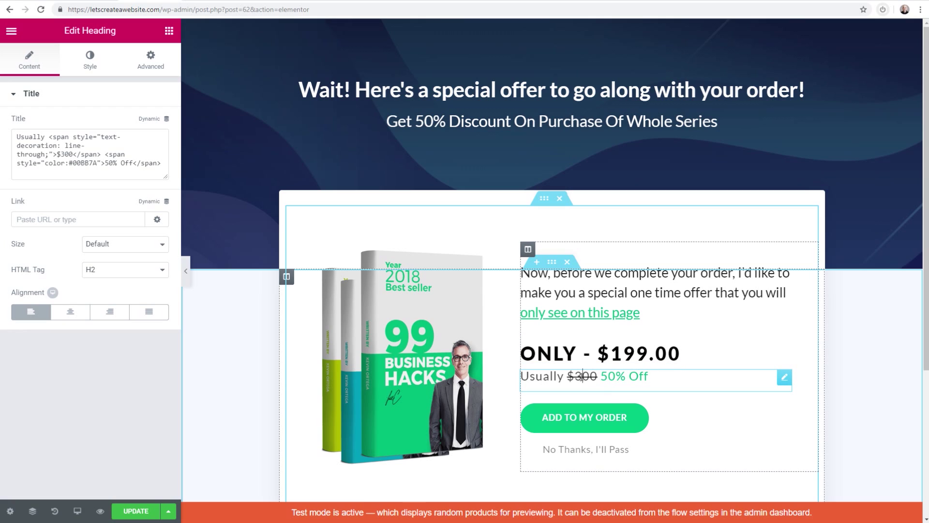
key("BackSpace")
type("4")
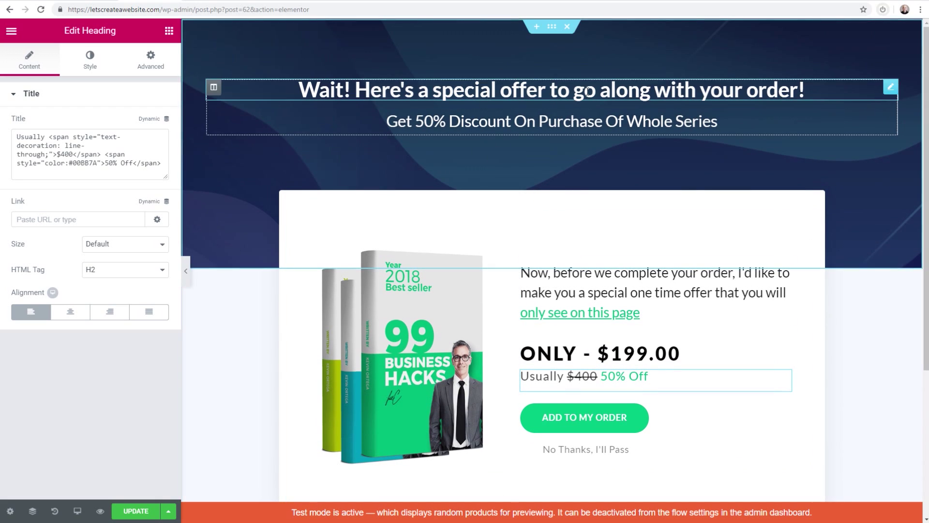
scroll(571, 213, "down", 3)
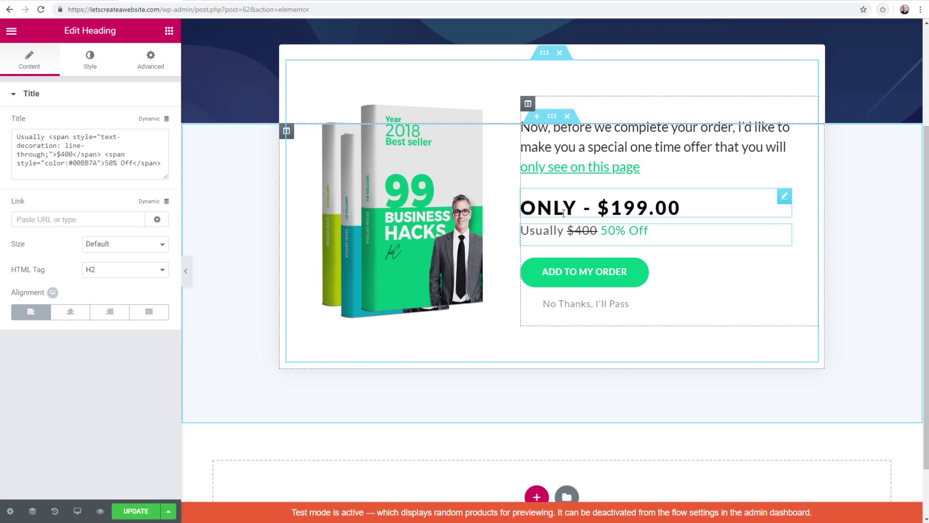
scroll(515, 224, "down", 1)
scroll(516, 233, "up", 4)
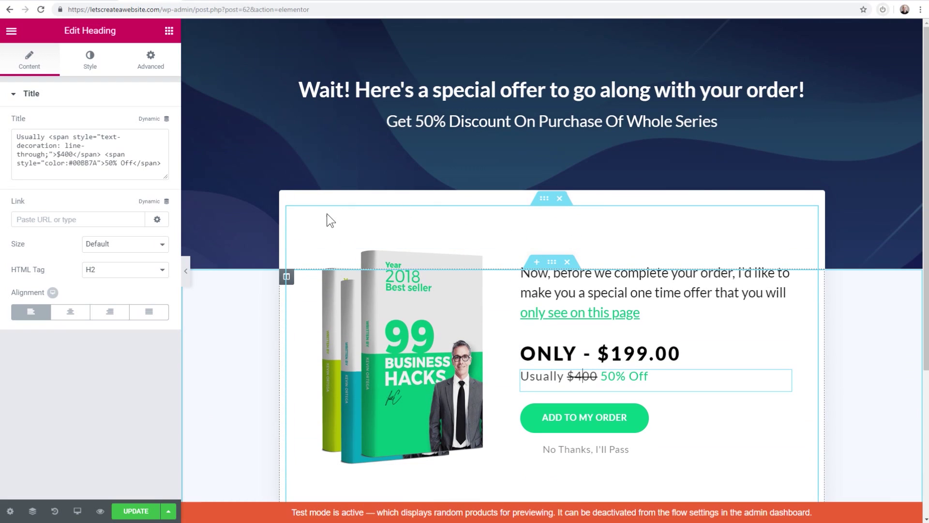
left_click(125, 515)
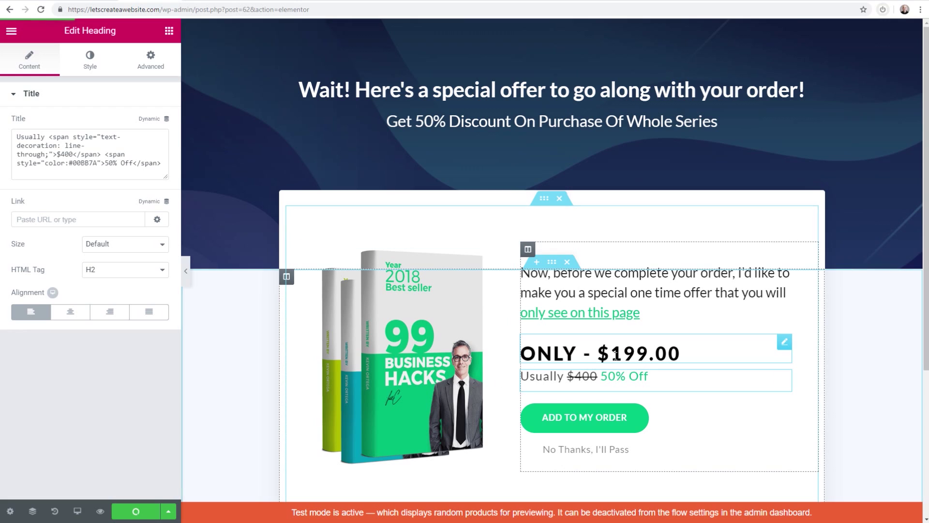
left_click(583, 418)
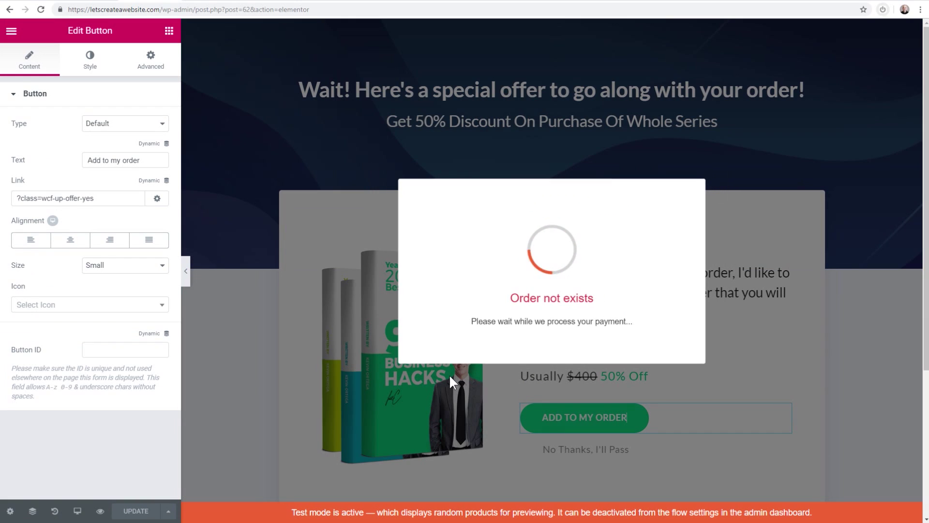
left_click(290, 203)
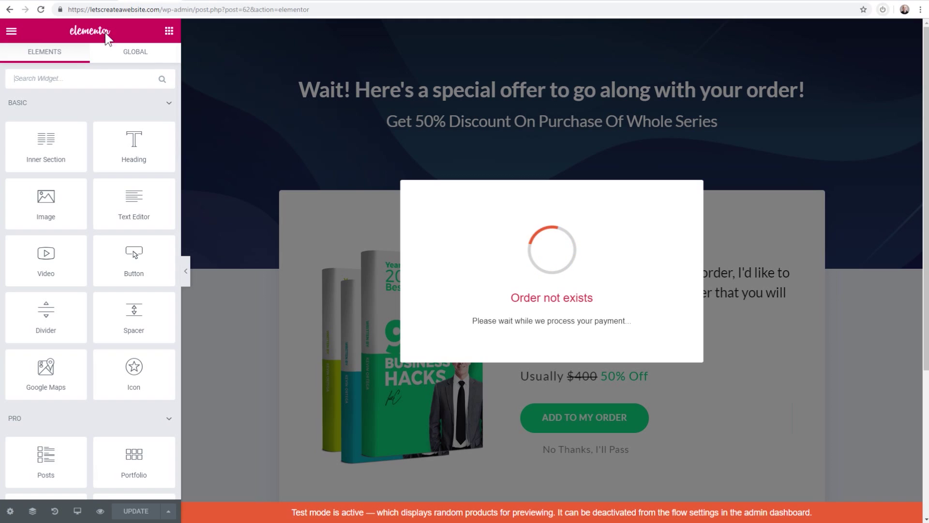
left_click(9, 9)
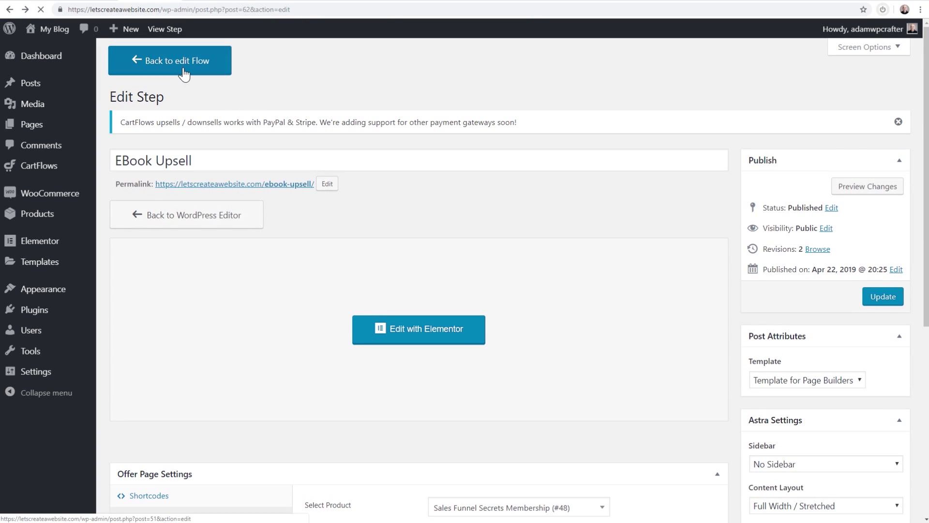
Give the EBook Downsell step Sales Funnel Secrets Course (#49) as its offer product and save
left_click(183, 69)
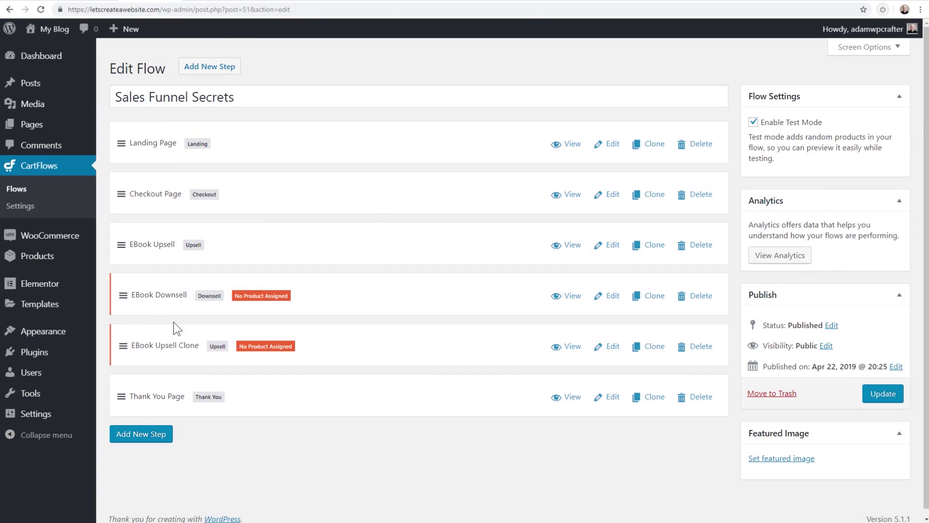
left_click(619, 295)
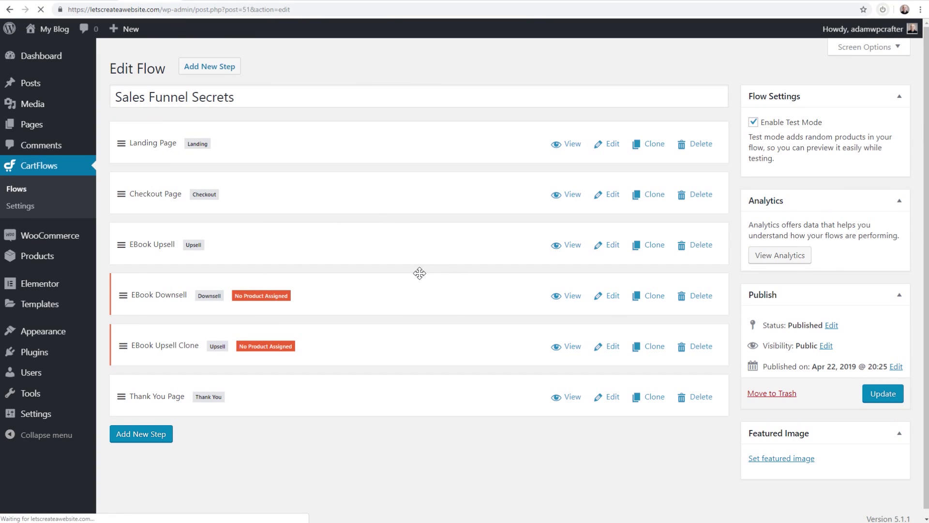
scroll(310, 262, "down", 4)
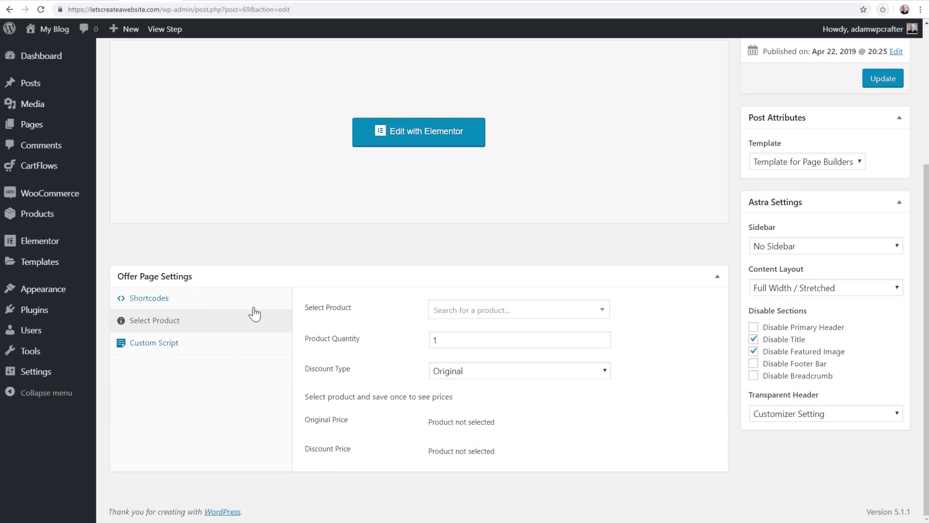
left_click(475, 316)
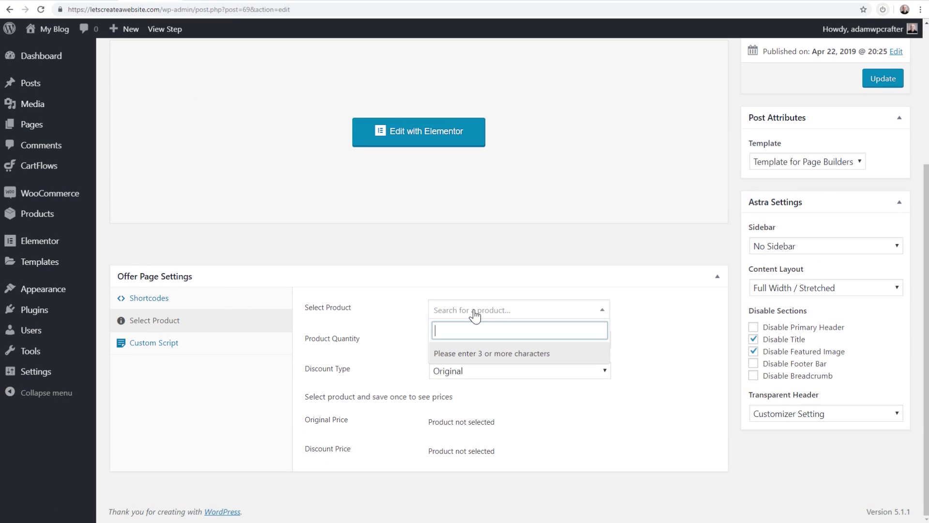
type("cou")
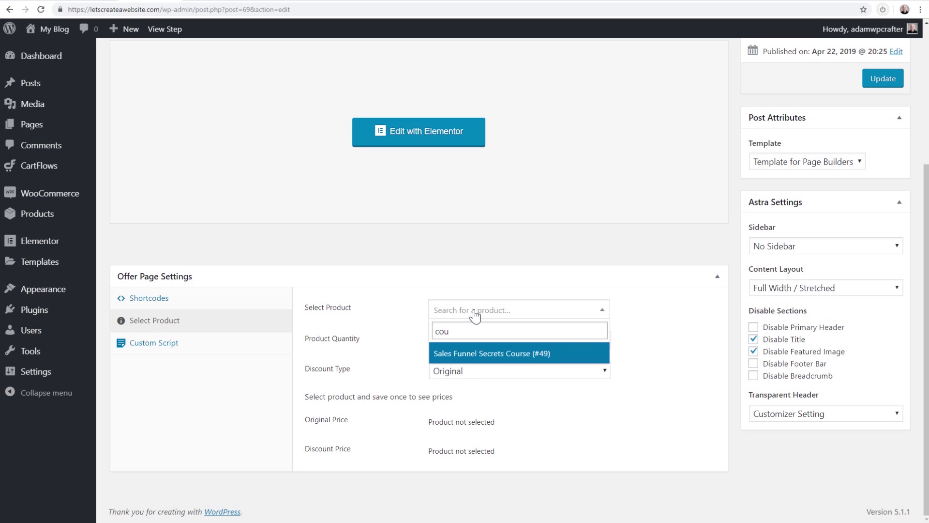
left_click(506, 357)
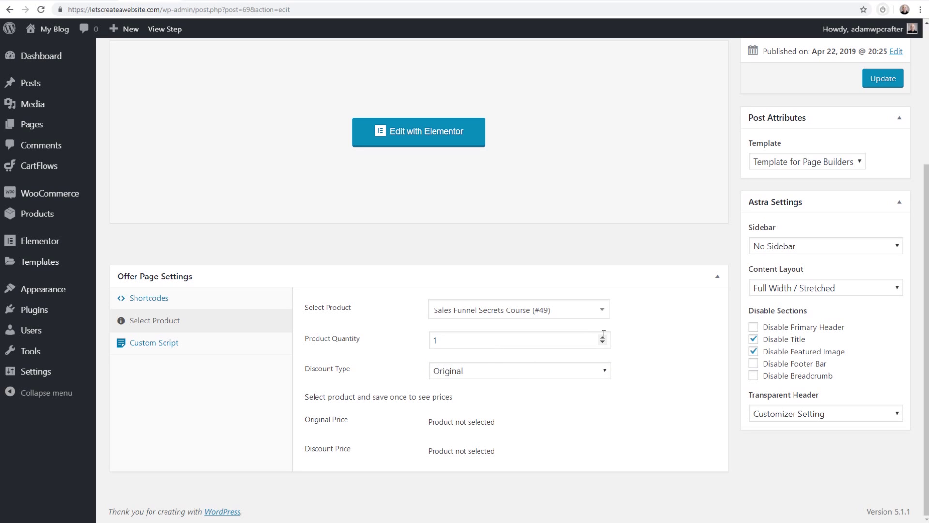
scroll(654, 307, "up", 4)
left_click(878, 275)
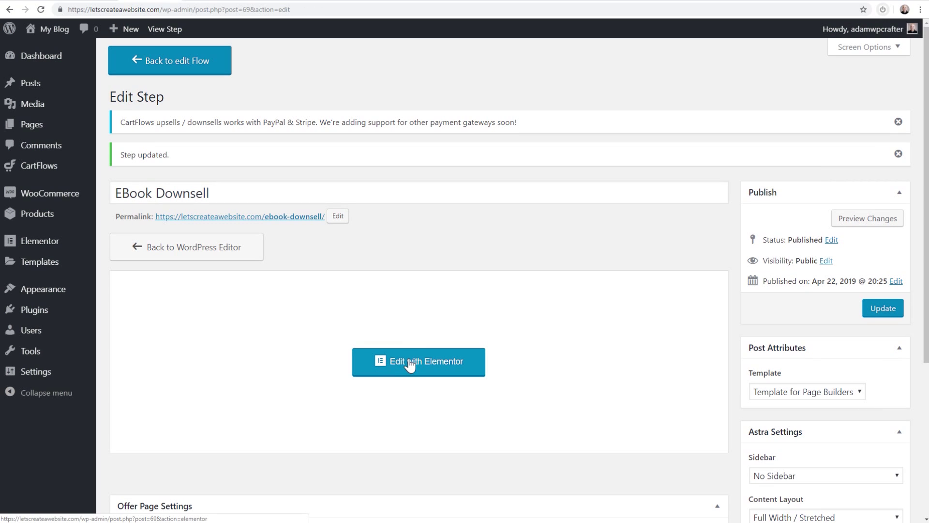
Set the downsell price heading to ONLY - $99.99 in Elementor
left_click(410, 364)
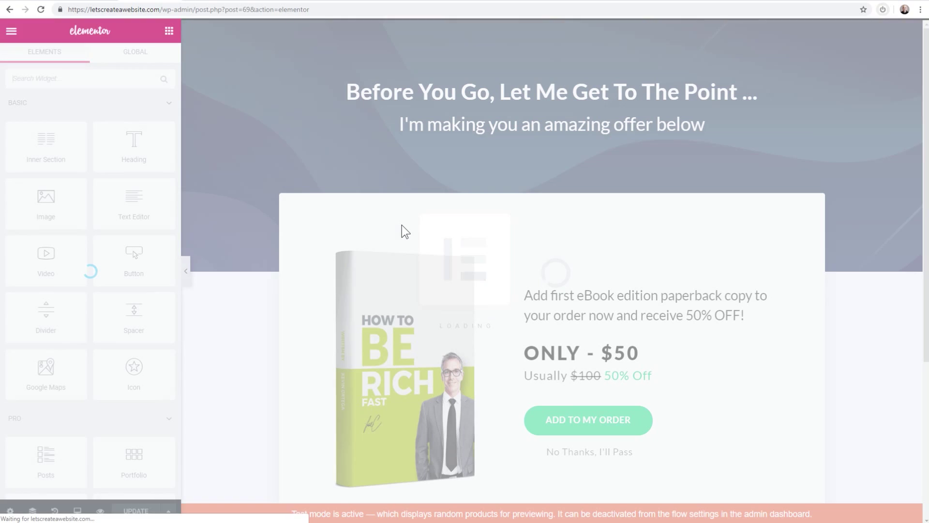
scroll(497, 239, "down", 2)
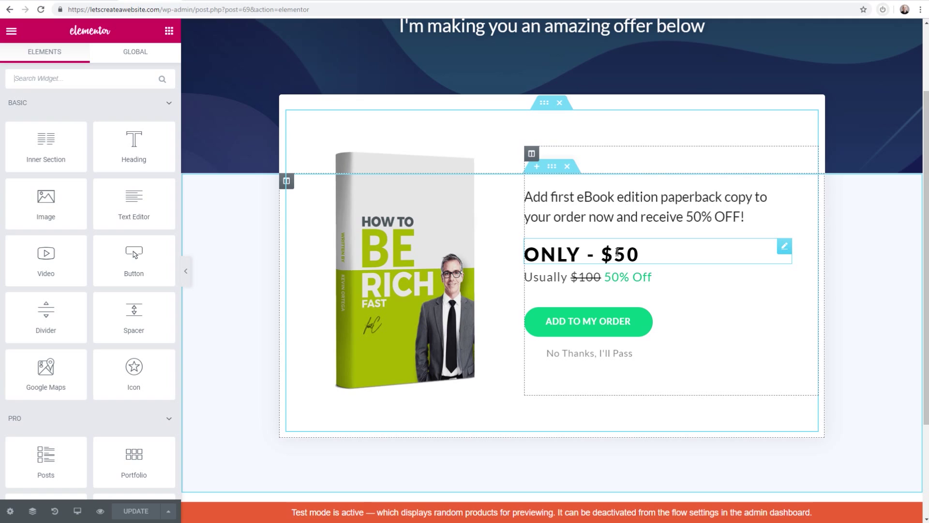
double_click(618, 254)
left_click(636, 254)
type("99.")
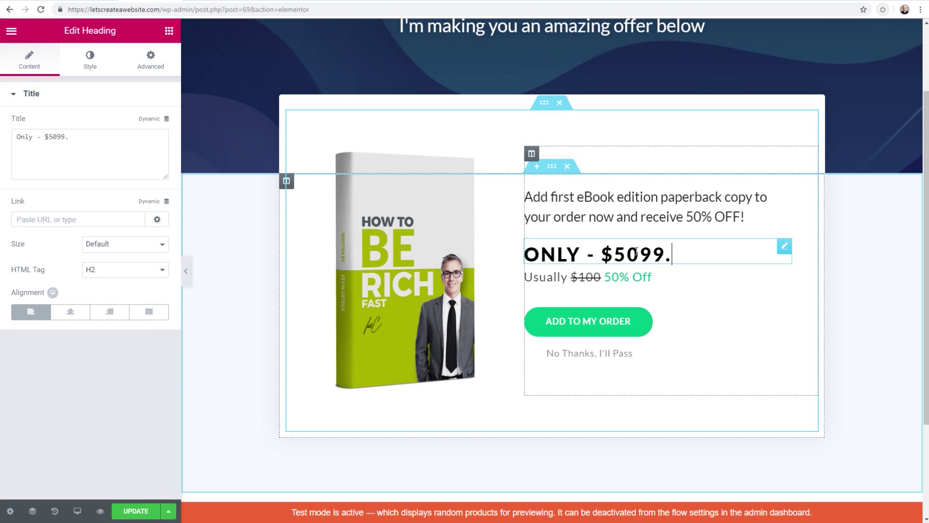
key("BackSpace")
key("BackSpace")
key("BackSpace")
key("BackSpace")
key("BackSpace")
type("99.99")
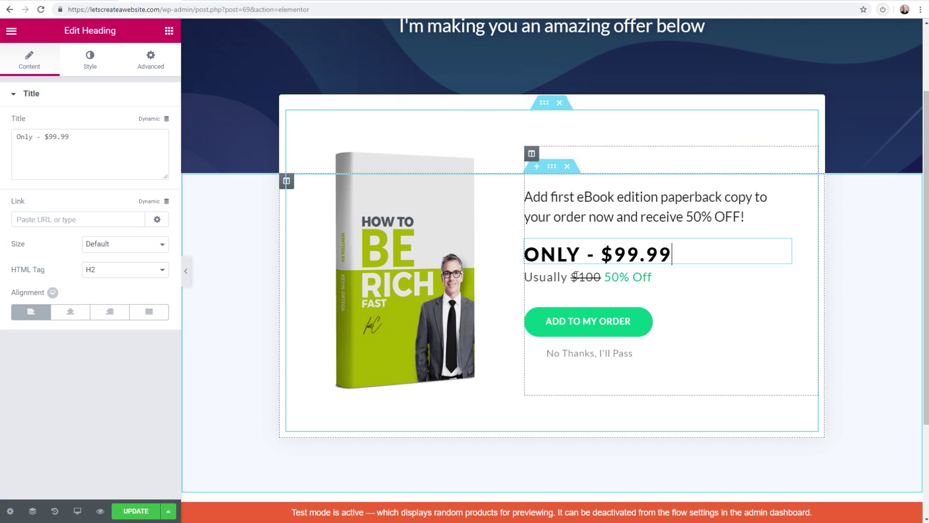
Change the usual price from $100 to $200, save, and exit to the dashboard
left_click(653, 277)
left_click(587, 277)
key("BackSpace")
type("2")
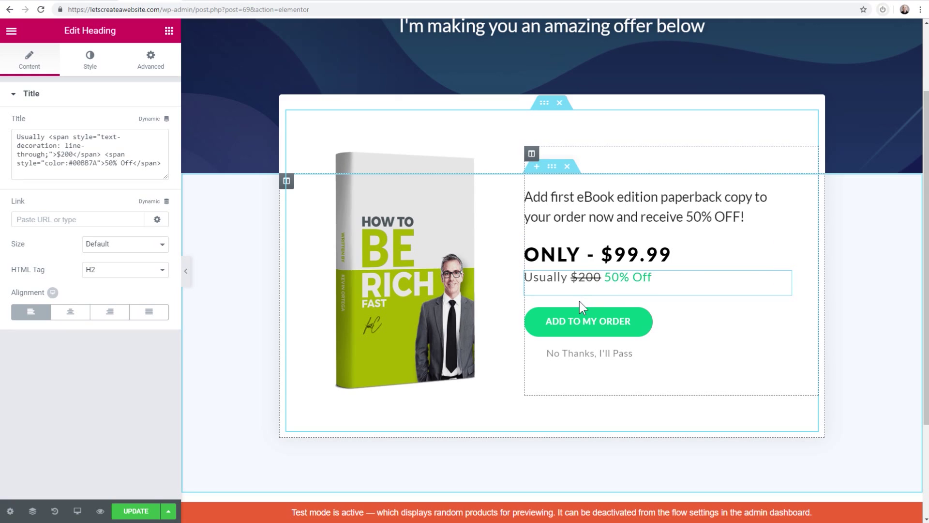
left_click(139, 511)
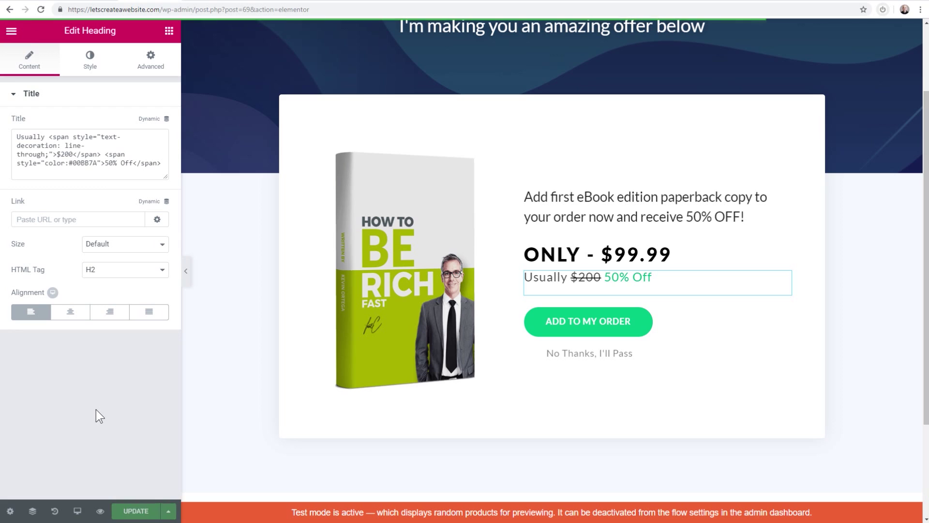
left_click(11, 31)
left_click(79, 357)
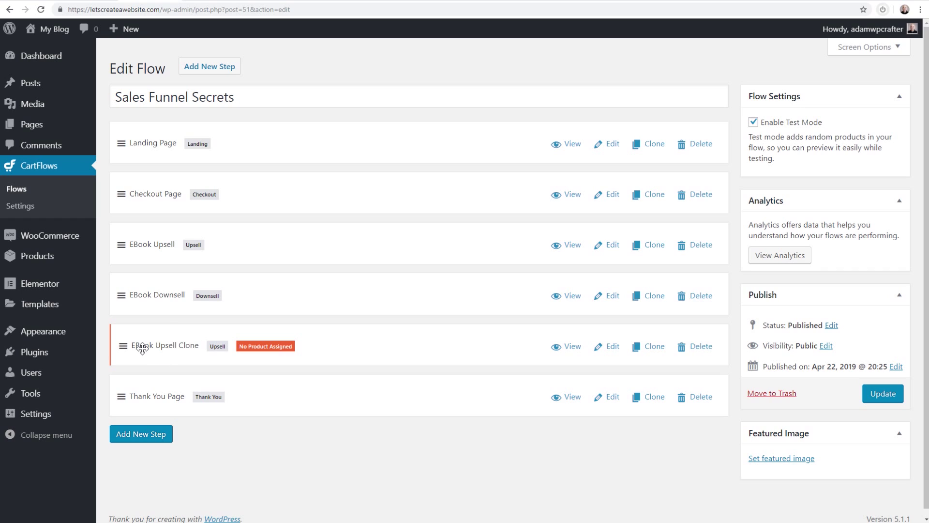
Rename the EBook Upsell Clone step to 'Mastermind Upsell' and use that as its permalink slug
left_click(600, 350)
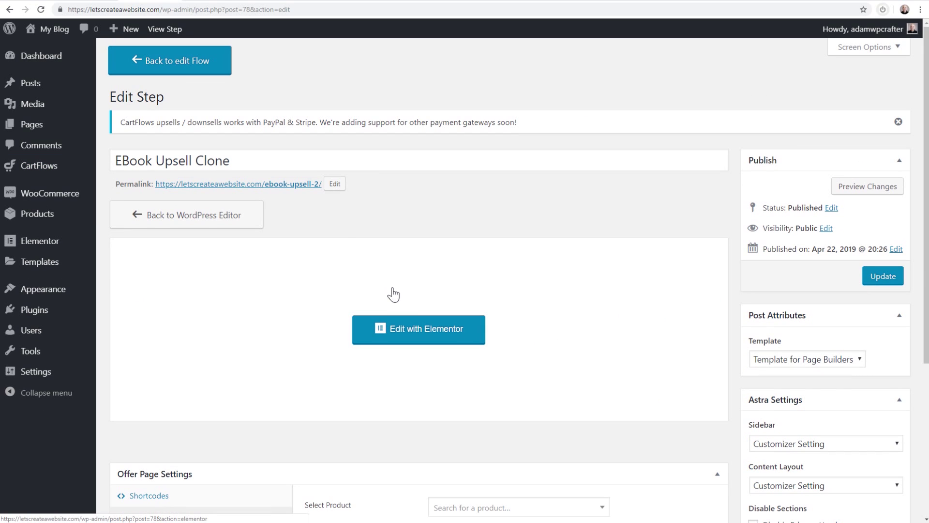
left_click_drag(117, 157, 257, 163)
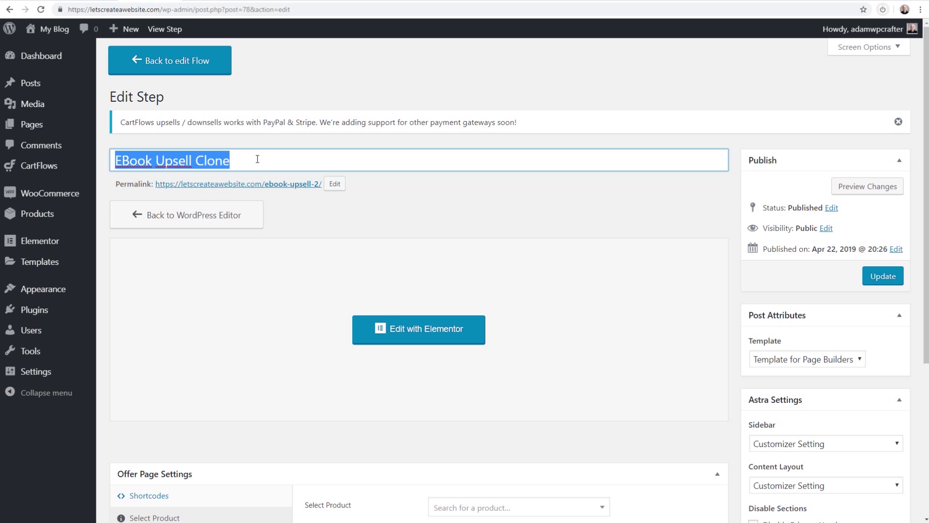
left_click(241, 162)
left_click_drag(226, 161, 111, 161)
type("Mastermind Upsell")
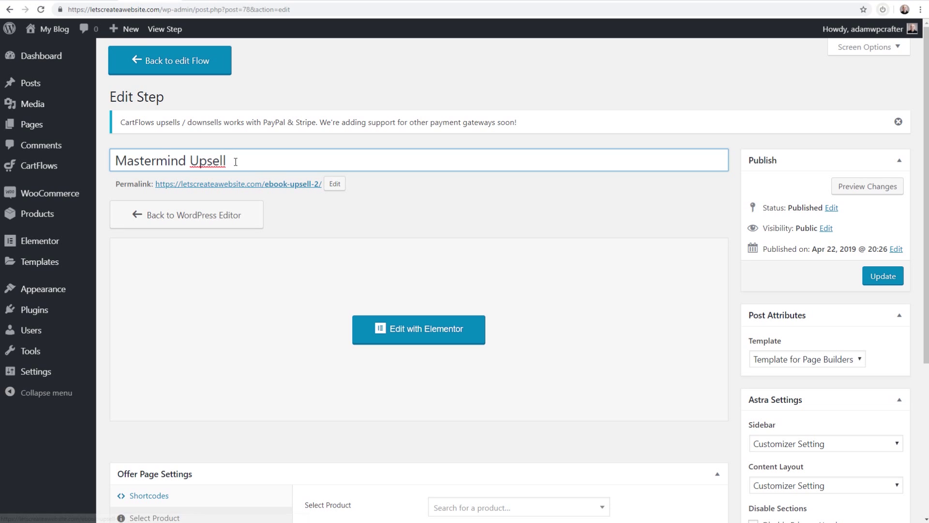
left_click_drag(236, 161, 97, 159)
key("ctrl+c")
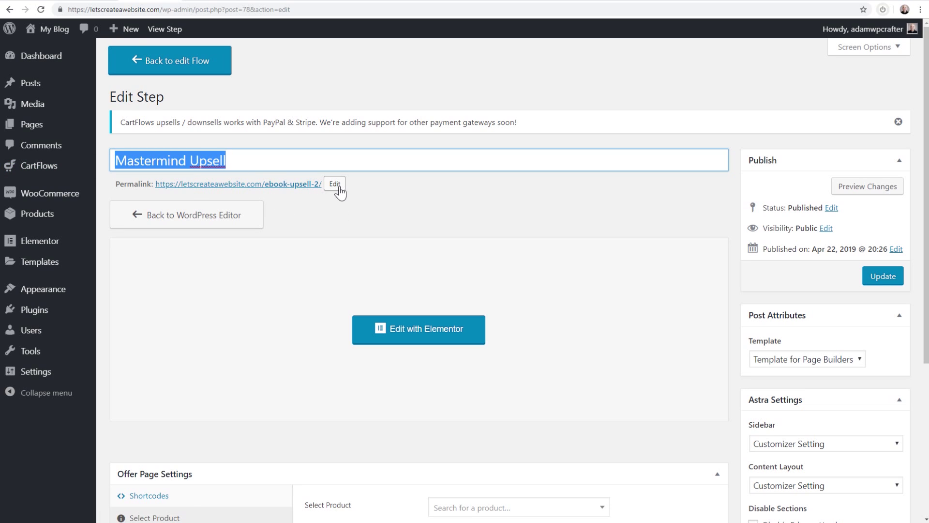
left_click(339, 188)
key("ctrl+a")
key("ctrl+v")
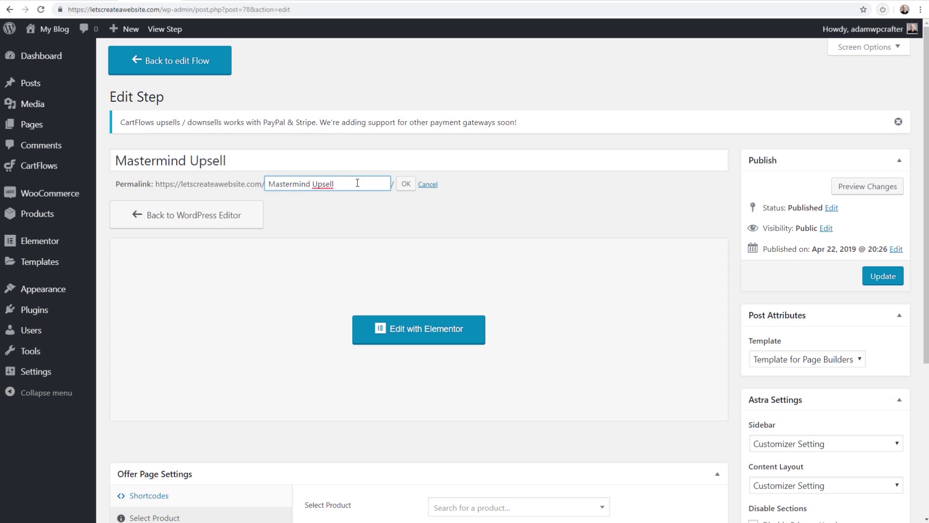
left_click(403, 186)
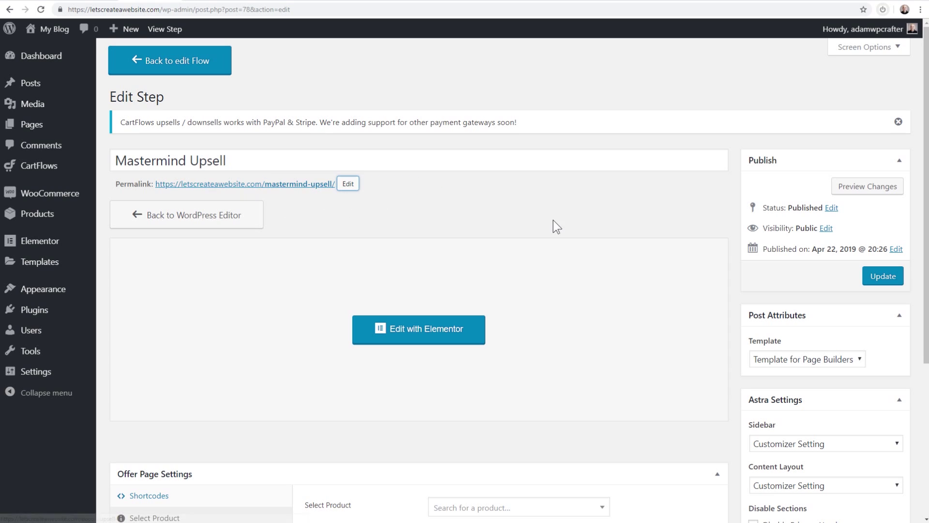
Assign Sales Funnel Secrets Matermind (#50) as the offer product and update the step
scroll(569, 197, "down", 5)
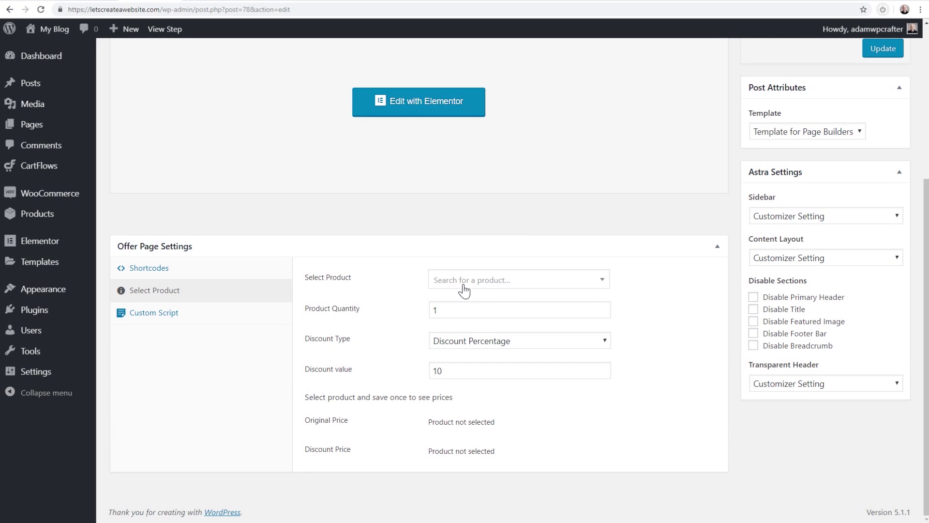
left_click(464, 288)
type("mas")
key("BackSpace")
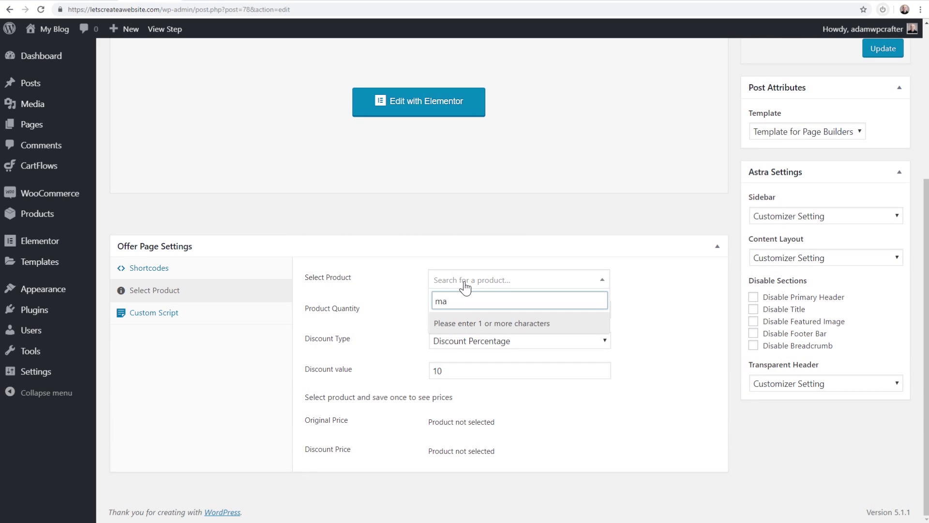
type("t")
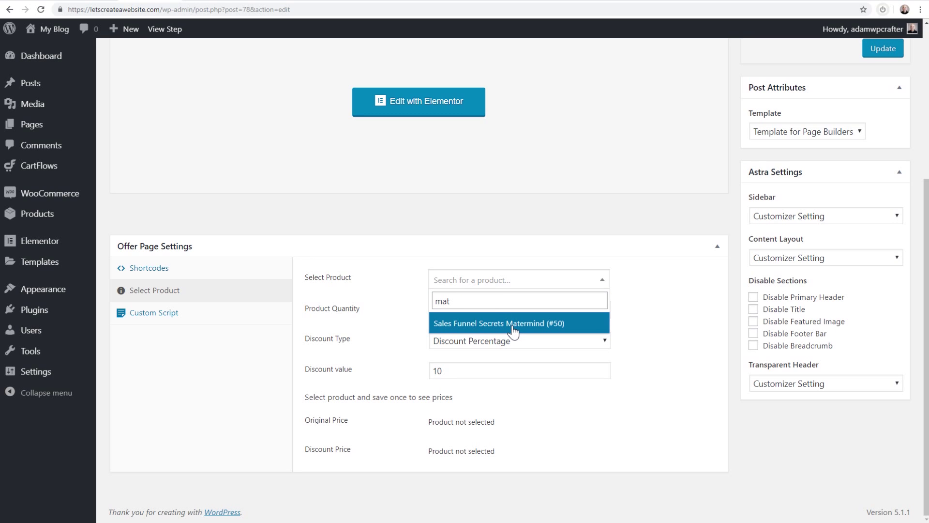
left_click(514, 332)
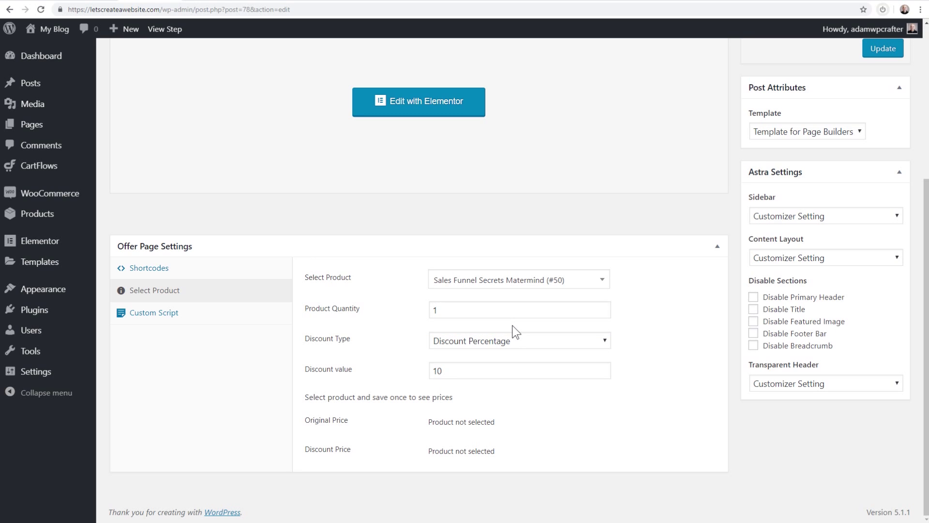
scroll(551, 297, "up", 5)
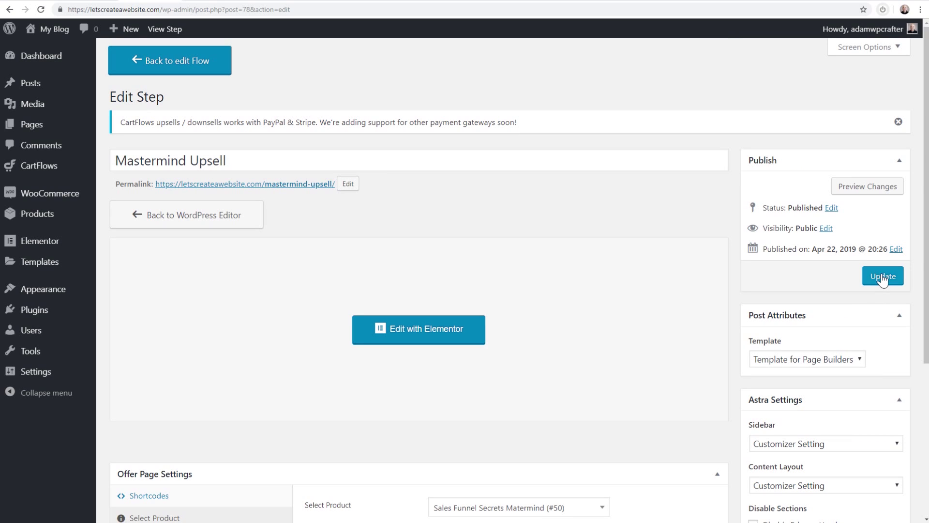
left_click(883, 277)
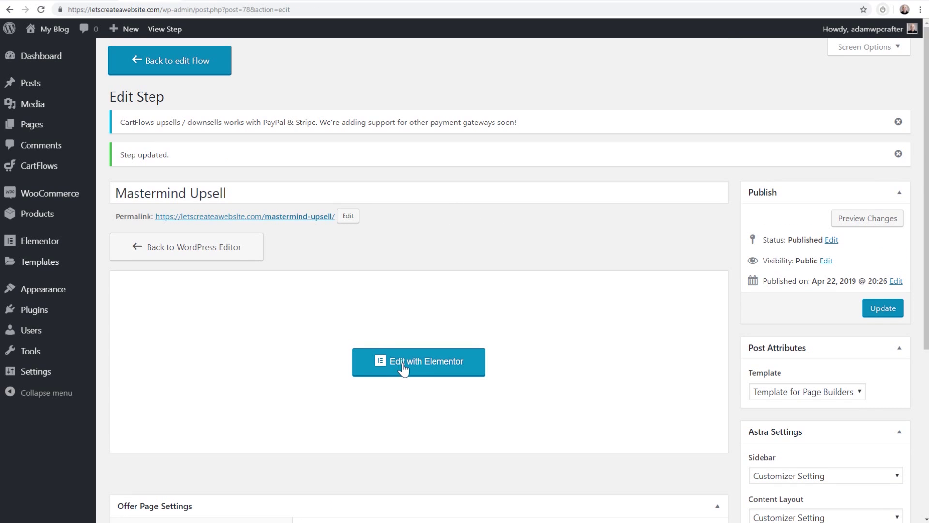
Change the Mastermind price heading from ONLY - $150 to ONLY - $499.99
left_click(404, 368)
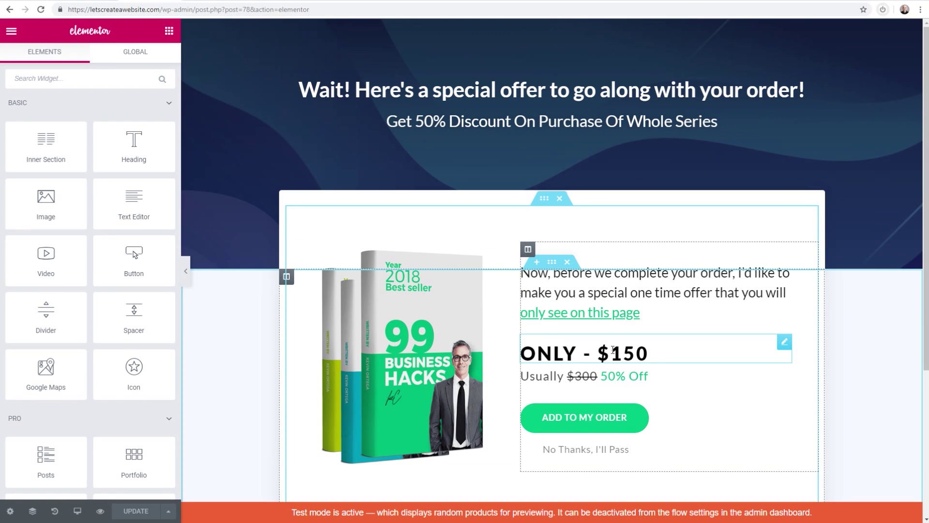
left_click(614, 351)
left_click_drag(612, 353, 644, 353)
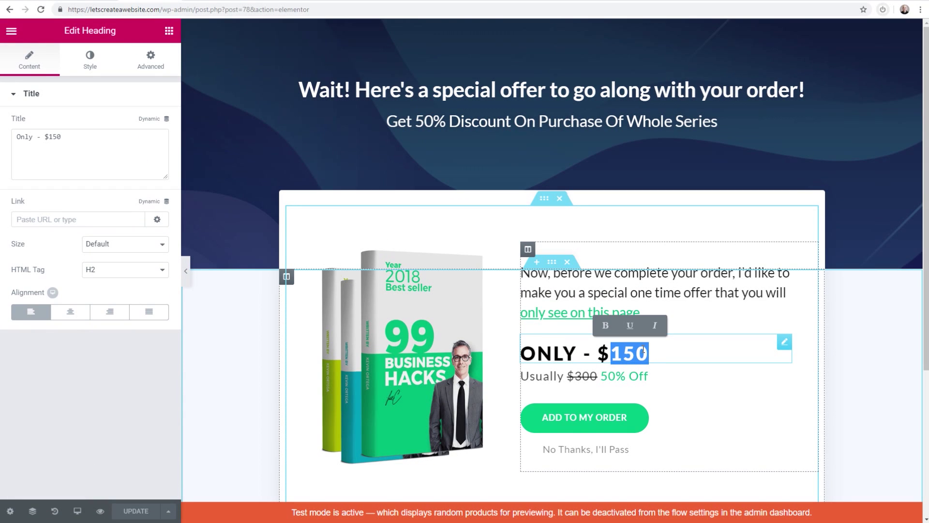
type("499.00")
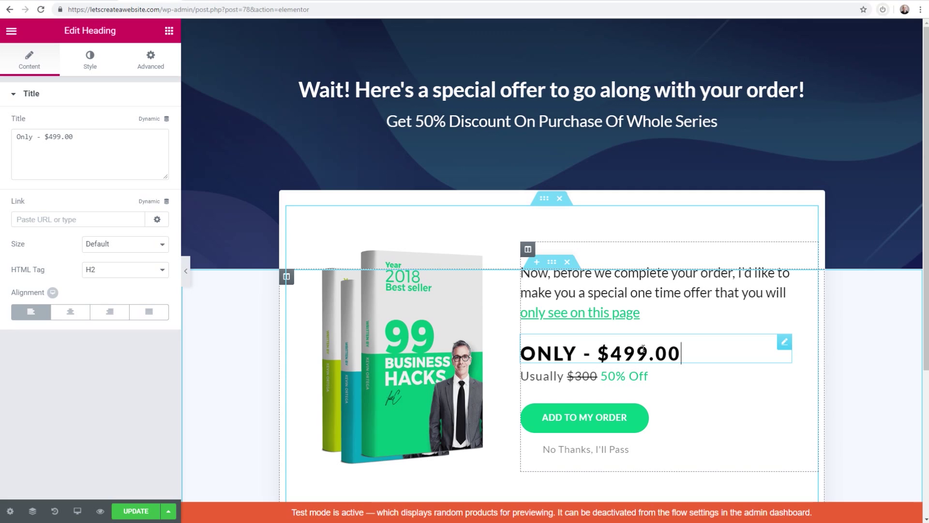
key("BackSpace")
key("BackSpace")
type("99")
Change the usual price from $300 to $1,000, save, and return to the flow
left_click(640, 387)
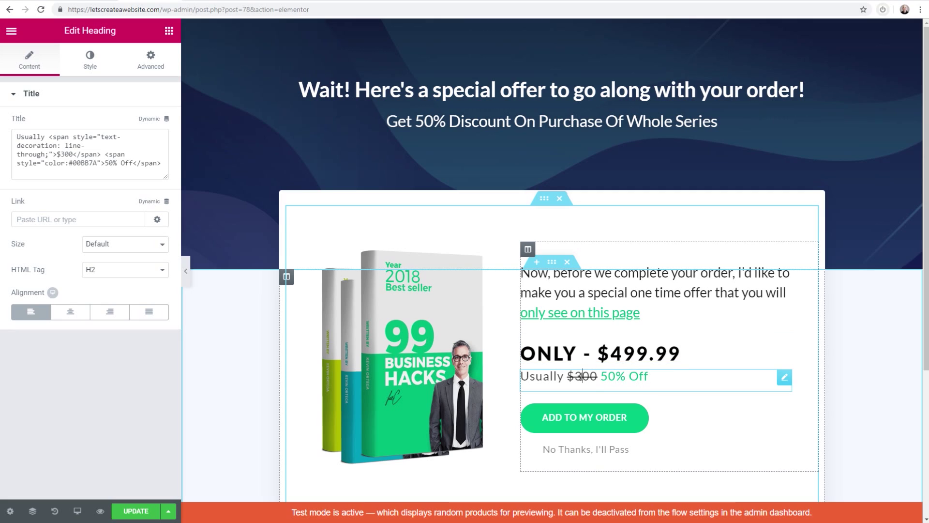
key("BackSpace")
type("1,0")
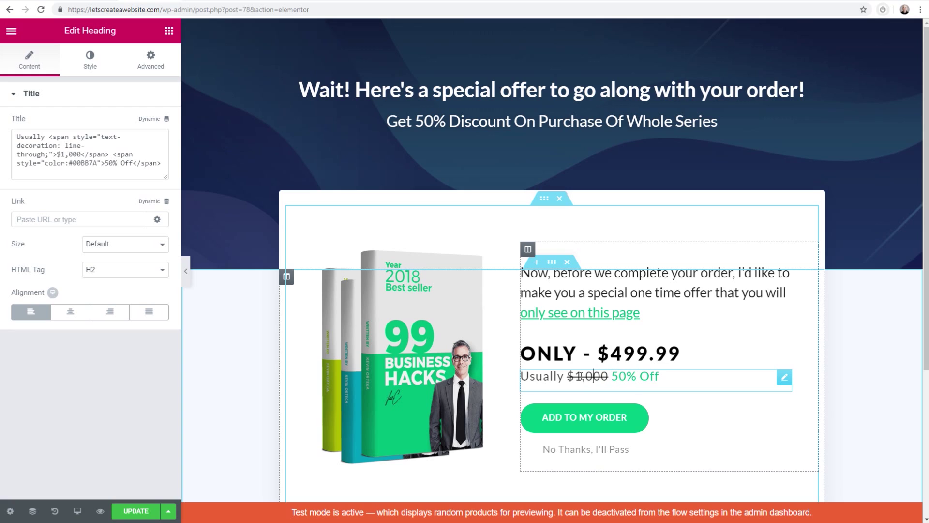
left_click(123, 511)
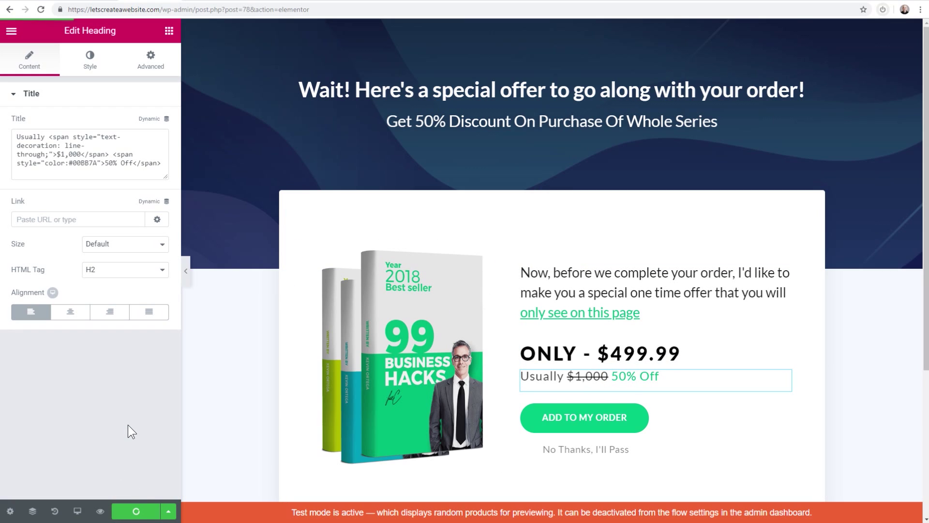
left_click(18, 31)
left_click(112, 347)
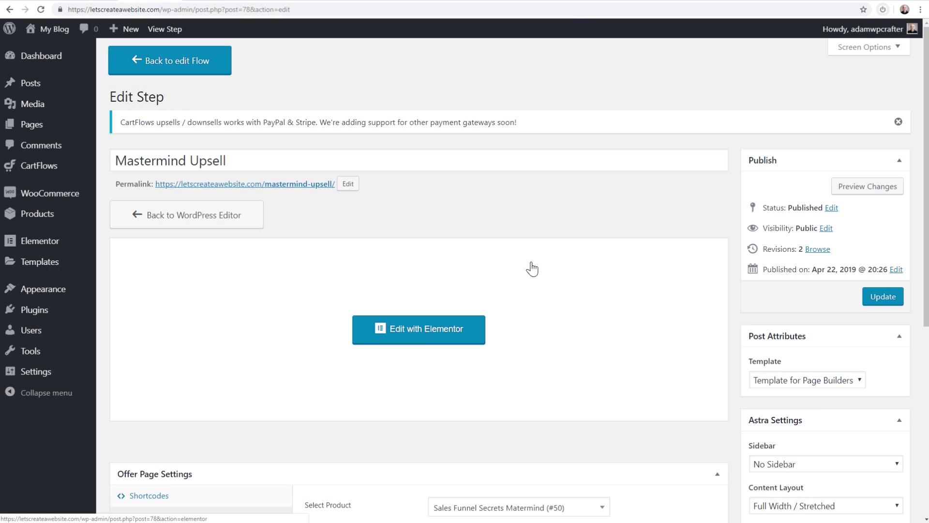
left_click(167, 59)
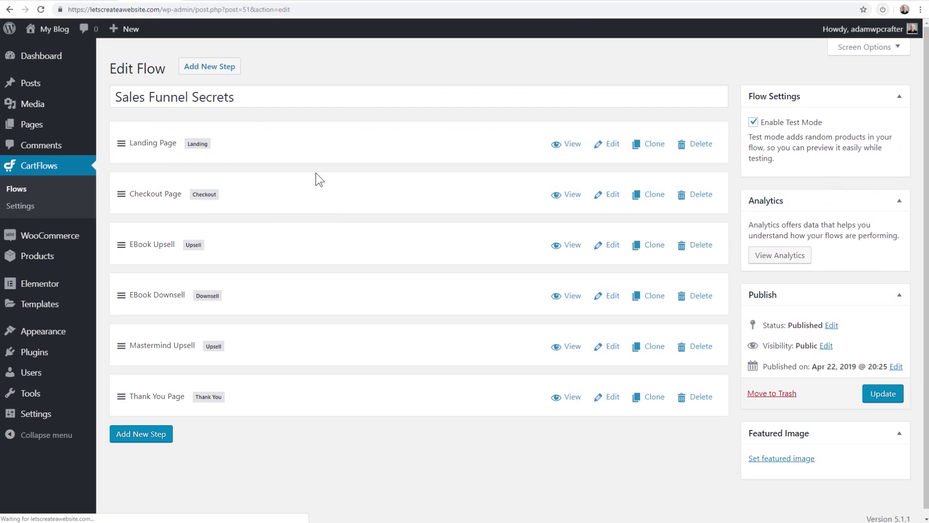
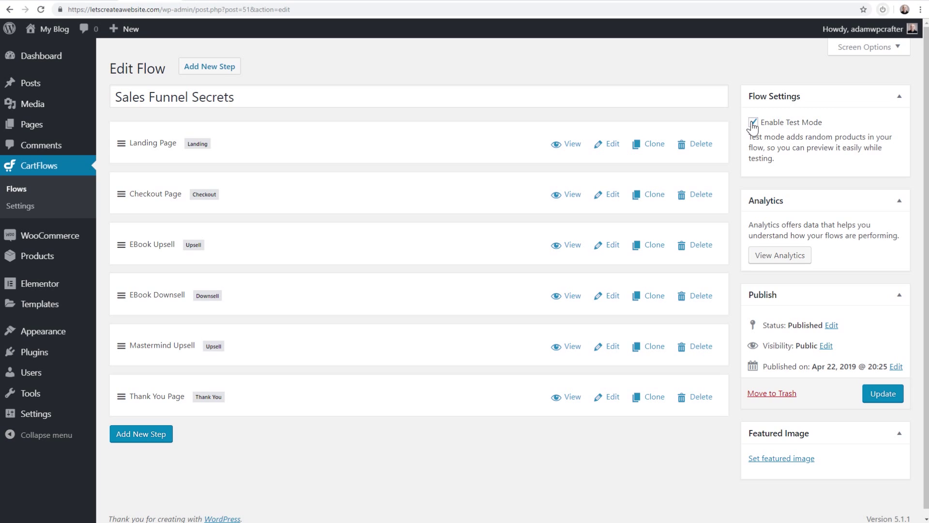
Disable test mode on the Sales Funnel Secrets flow, update it, and preview the live site in a new tab
left_click(753, 123)
left_click(872, 396)
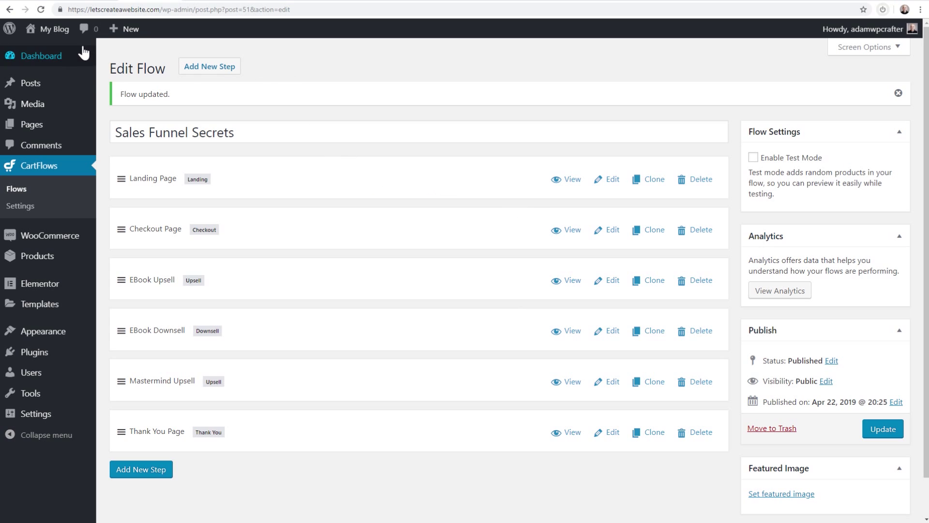
mouse_move(53, 30)
right_click(46, 49)
left_click(73, 62)
left_click(211, 2)
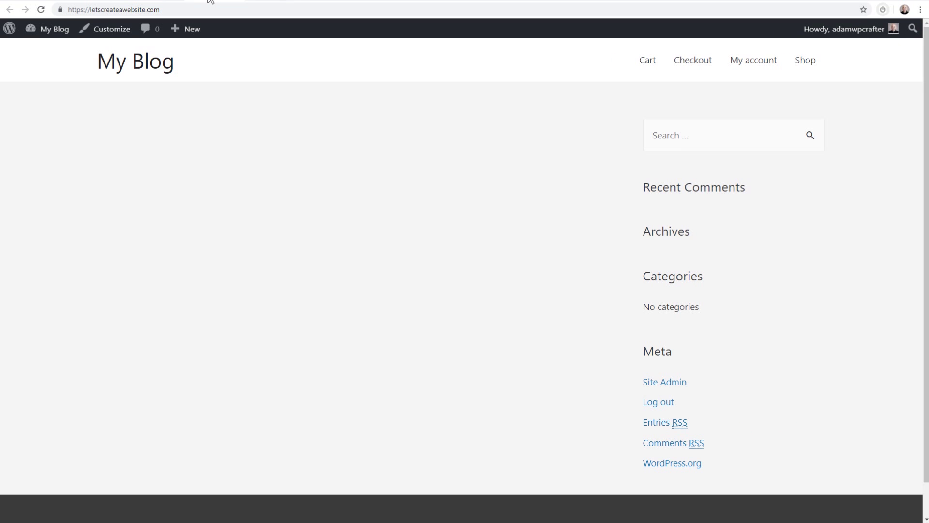
scroll(255, 151, "down", 1)
scroll(257, 150, "up", 1)
left_click(143, 1)
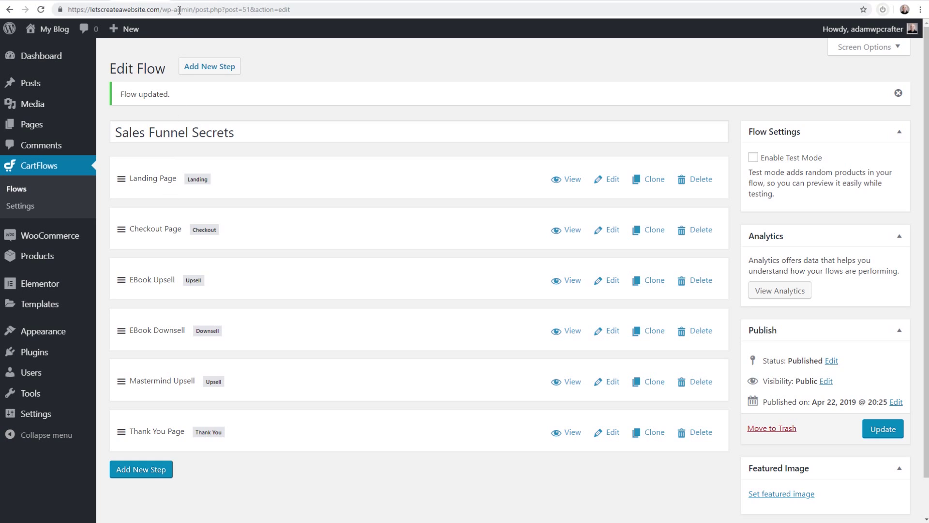
left_click(193, 1)
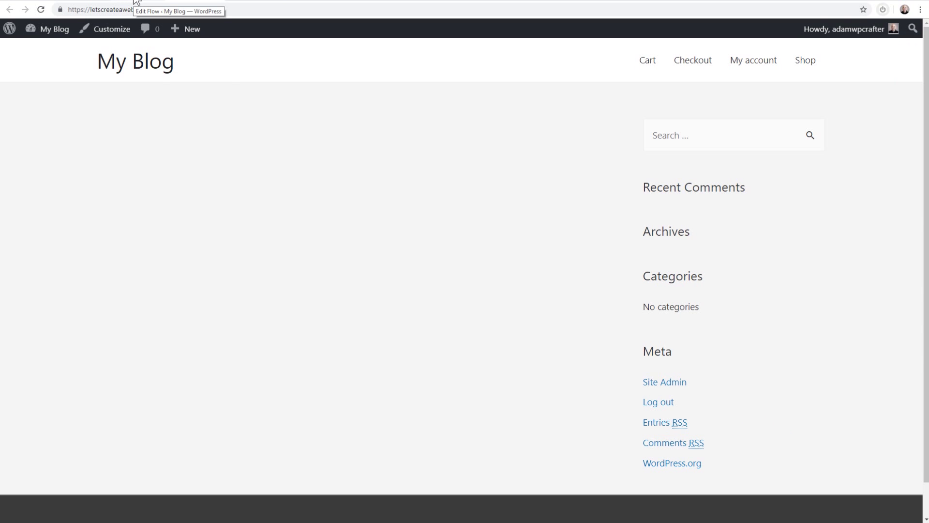
left_click(137, 2)
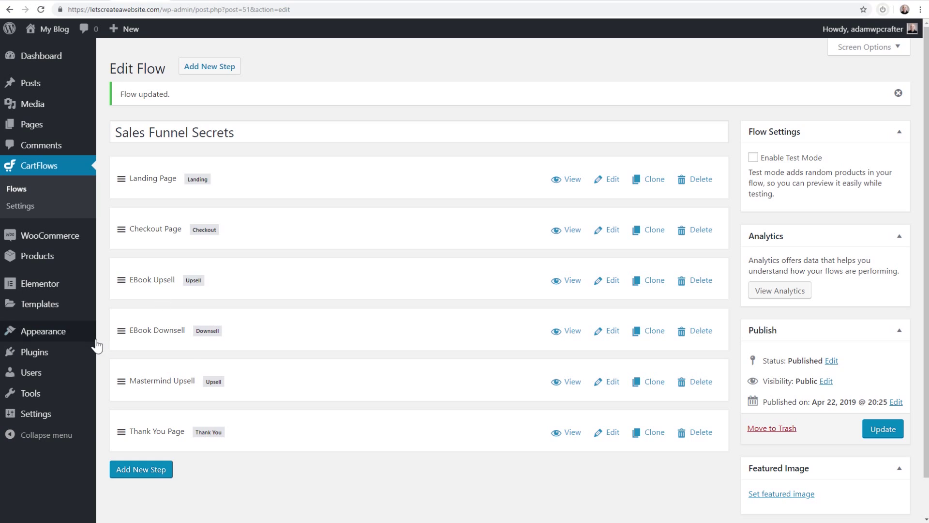
In Reading Settings, set the homepage to the static page Landing Page (#52 - CartFlows) and save
mouse_move(49, 420)
left_click(120, 425)
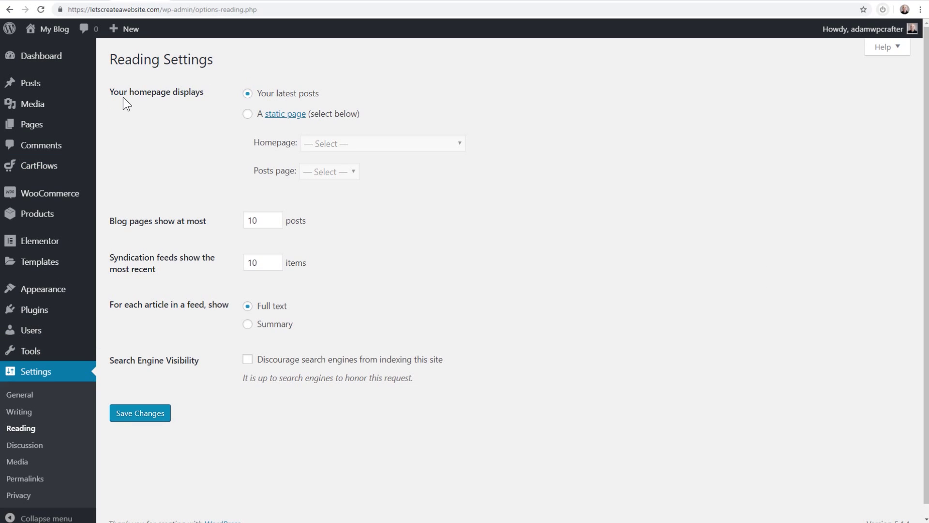
left_click(248, 115)
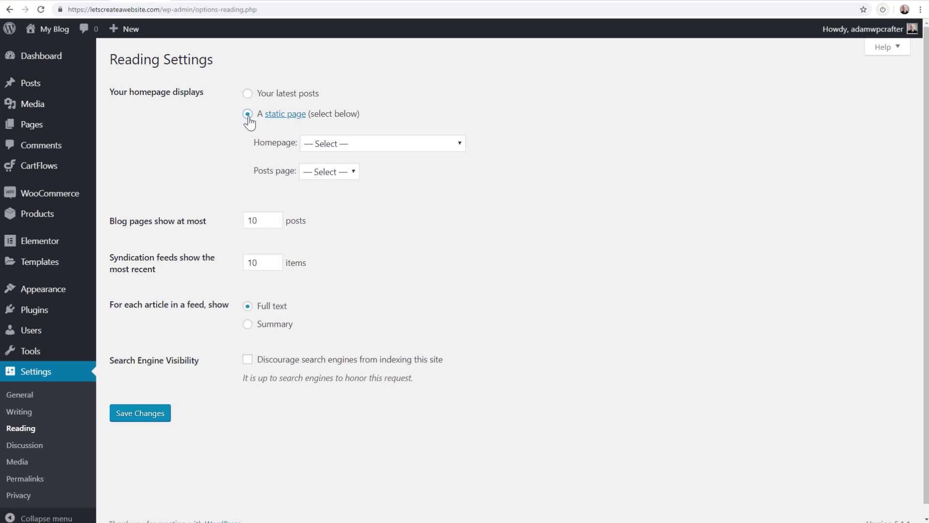
left_click(348, 145)
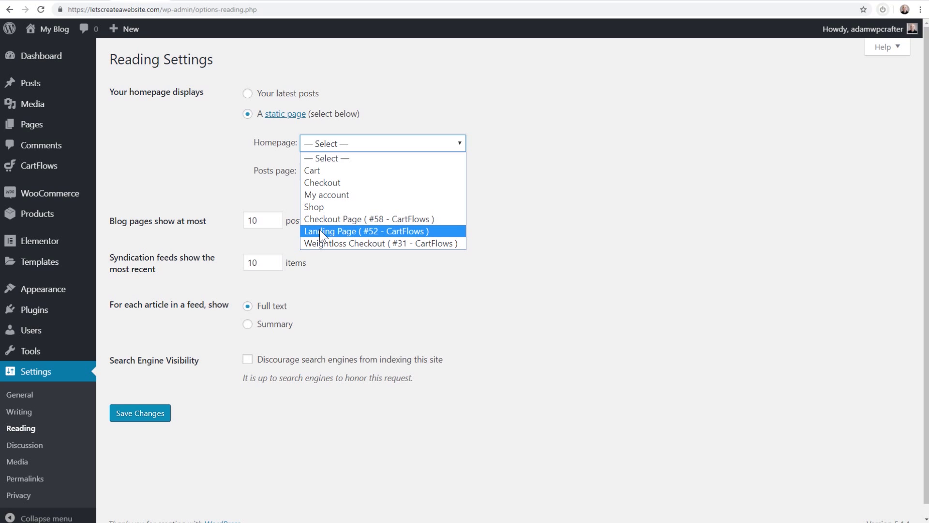
left_click(349, 231)
left_click(138, 413)
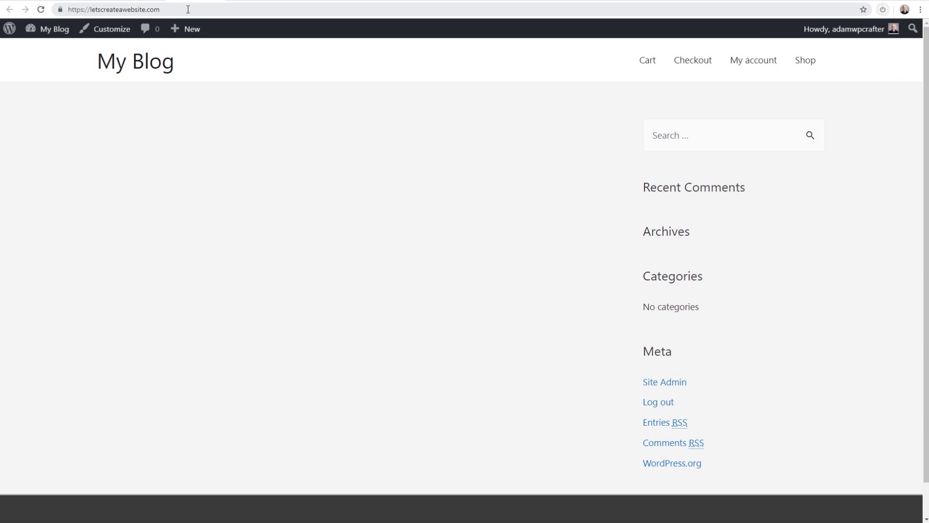
Reload the site to see the EBOOK landing page, then follow its offer to checkout
left_click(187, 10)
key("Return")
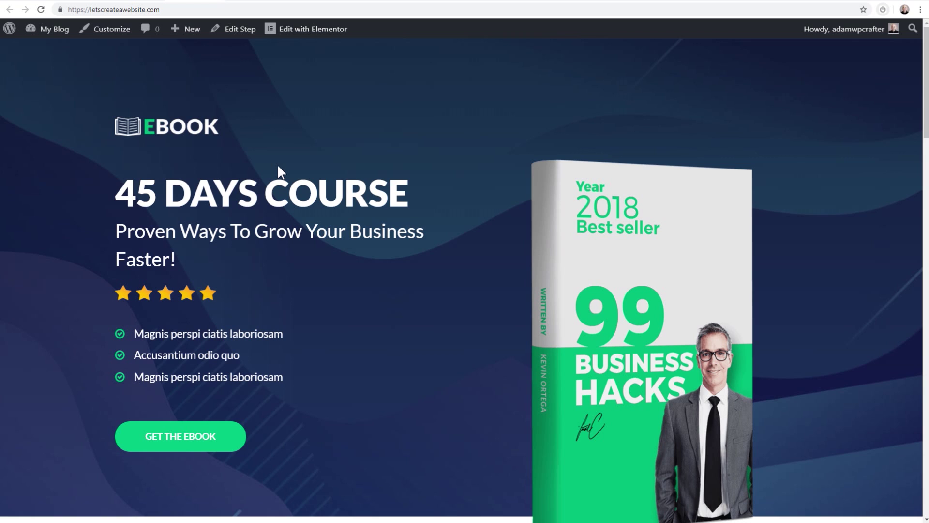
scroll(279, 167, "down", 20)
scroll(279, 178, "up", 20)
left_click(173, 436)
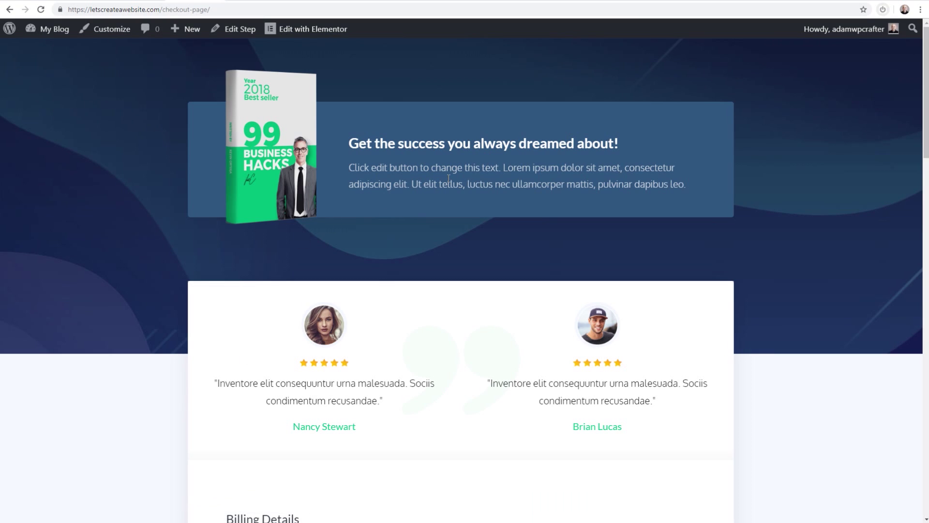
Scroll through the checkout page, then open the Checkout Page step's editor at the Order Bump settings
scroll(453, 194, "down", 5)
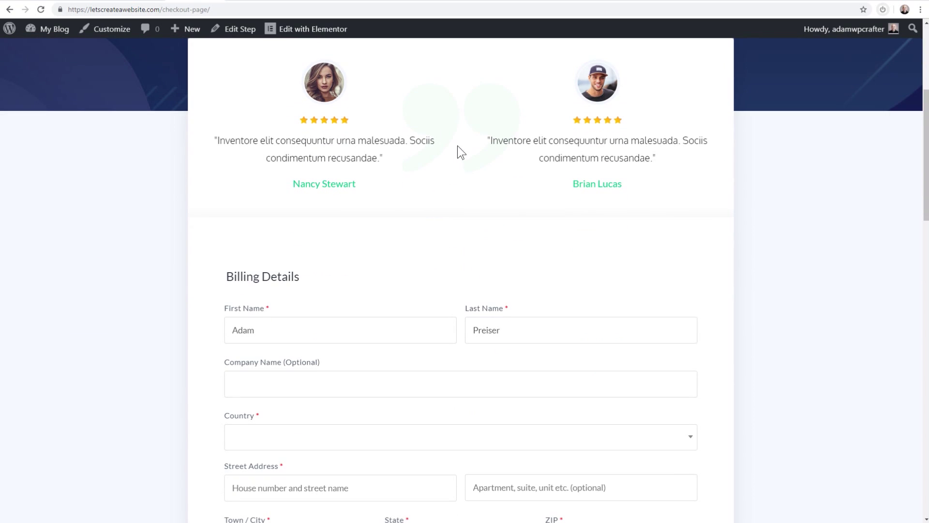
scroll(477, 193, "down", 5)
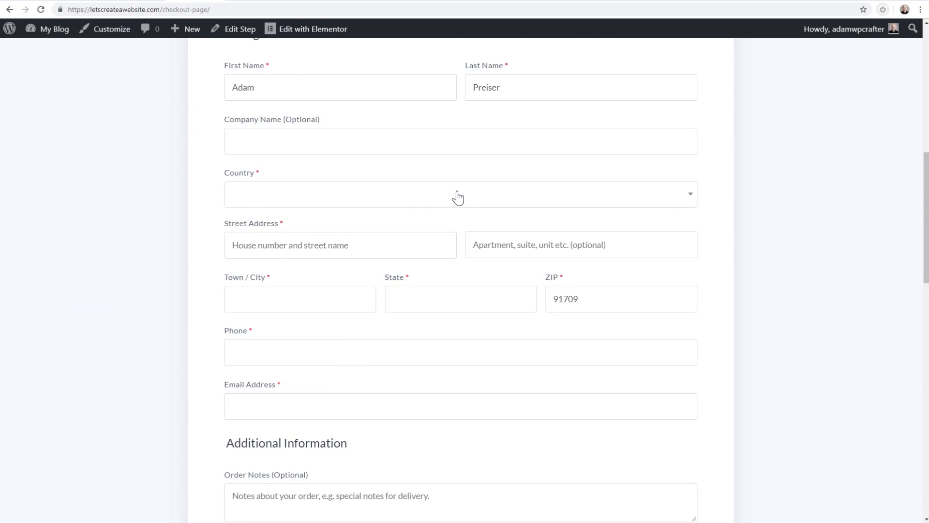
scroll(361, 241, "down", 8)
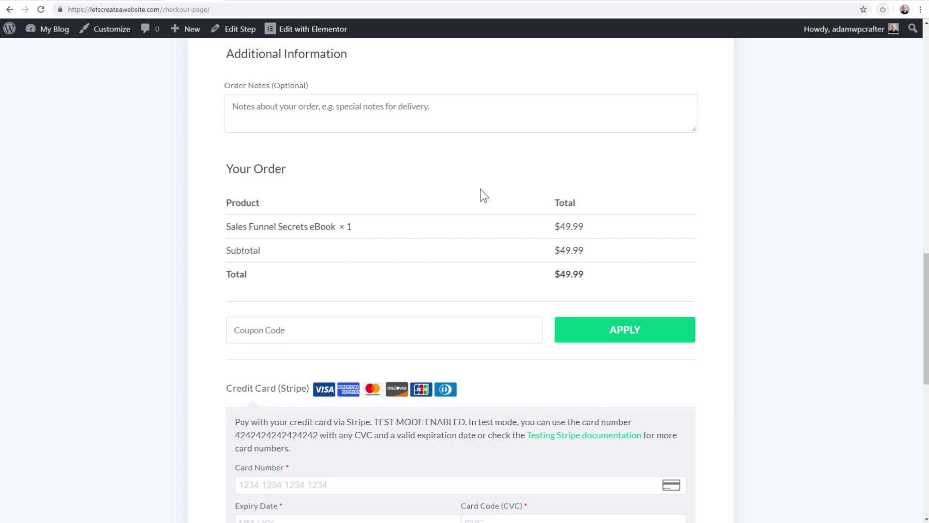
scroll(480, 189, "down", 12)
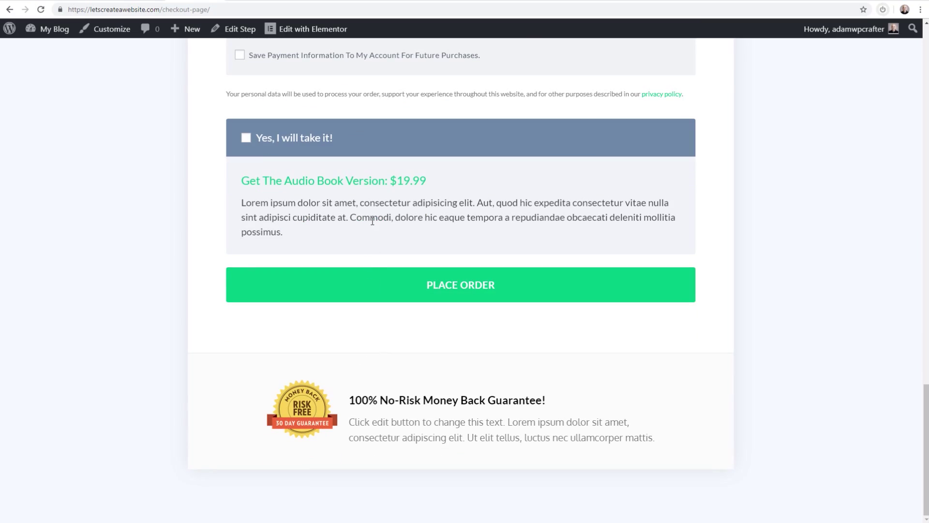
scroll(290, 252, "up", 5)
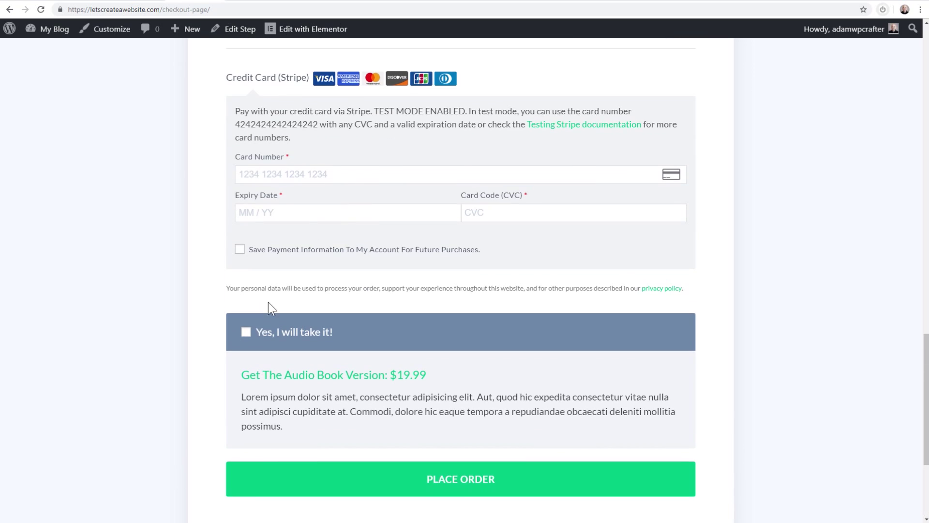
scroll(334, 276, "up", 5)
scroll(342, 265, "up", 2)
scroll(344, 265, "down", 1)
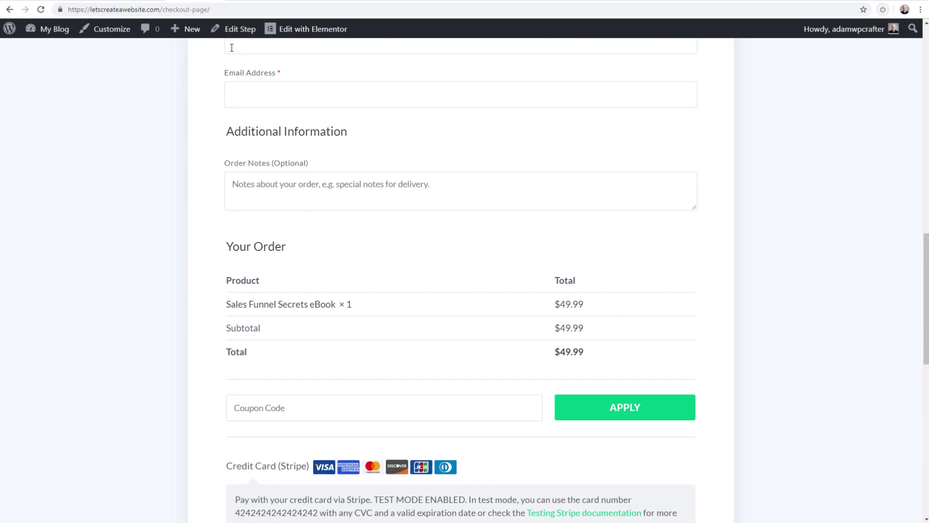
left_click(235, 30)
scroll(321, 184, "down", 5)
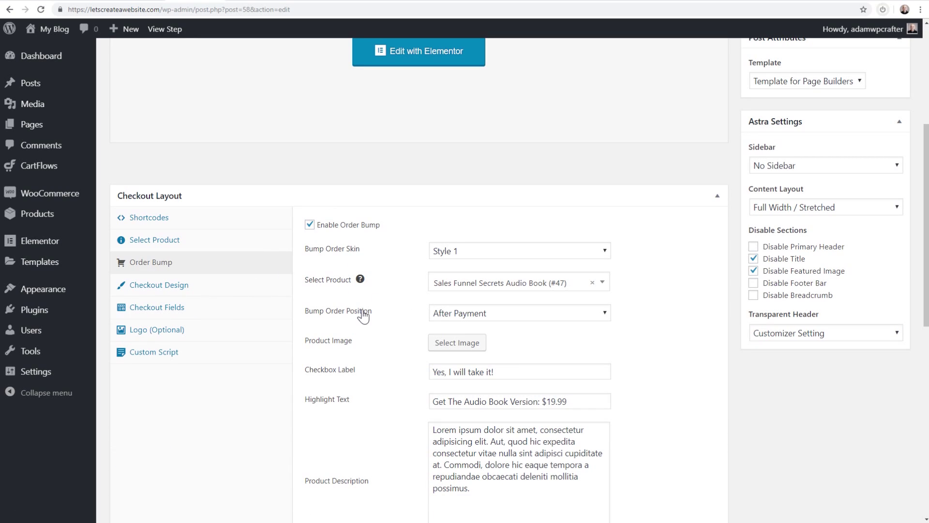
Set the Bump Order Position to Before Checkout and update the checkout step
left_click(478, 314)
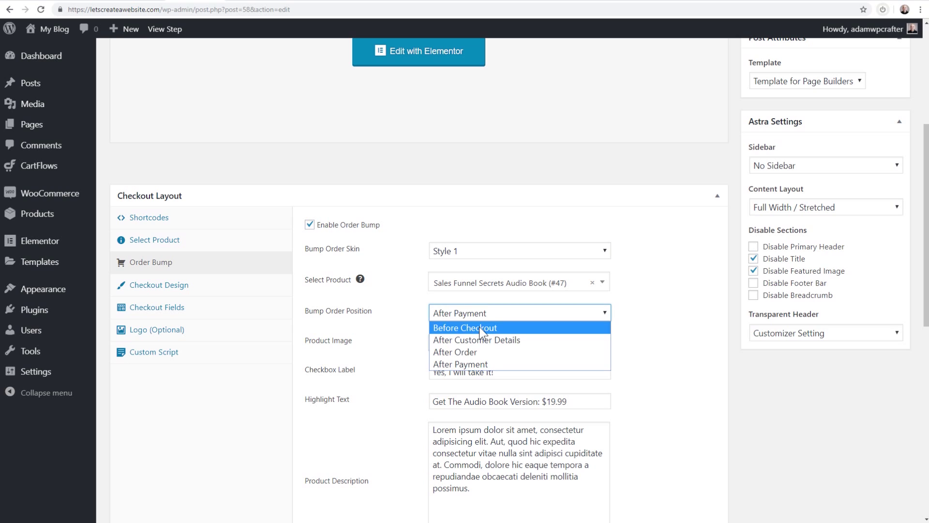
left_click(480, 327)
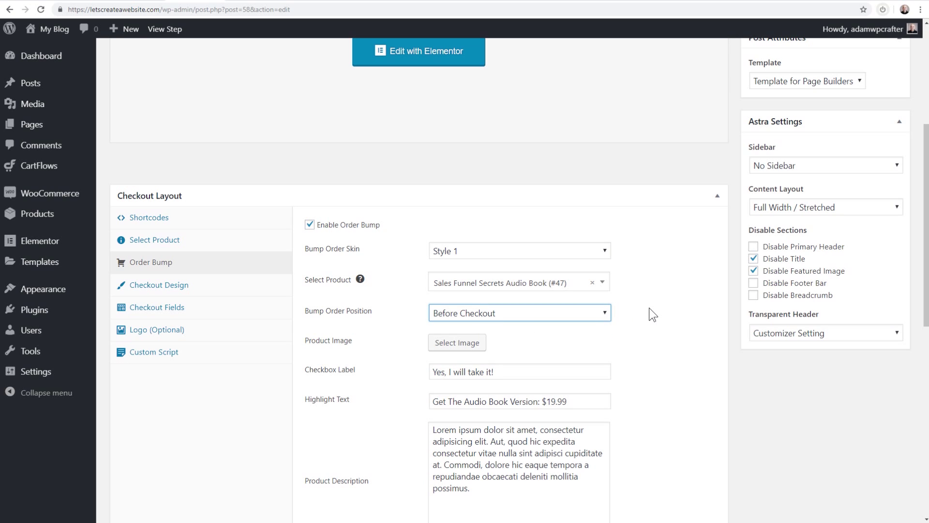
scroll(655, 301, "up", 5)
left_click(882, 241)
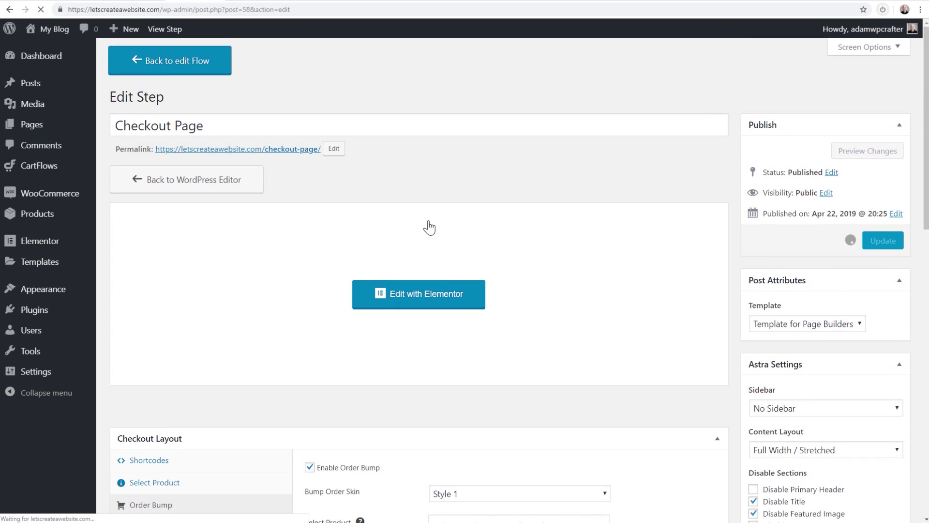
On the live checkout, tick 'Yes, I will take it!' and confirm the order total of $69.98
left_click(264, 186)
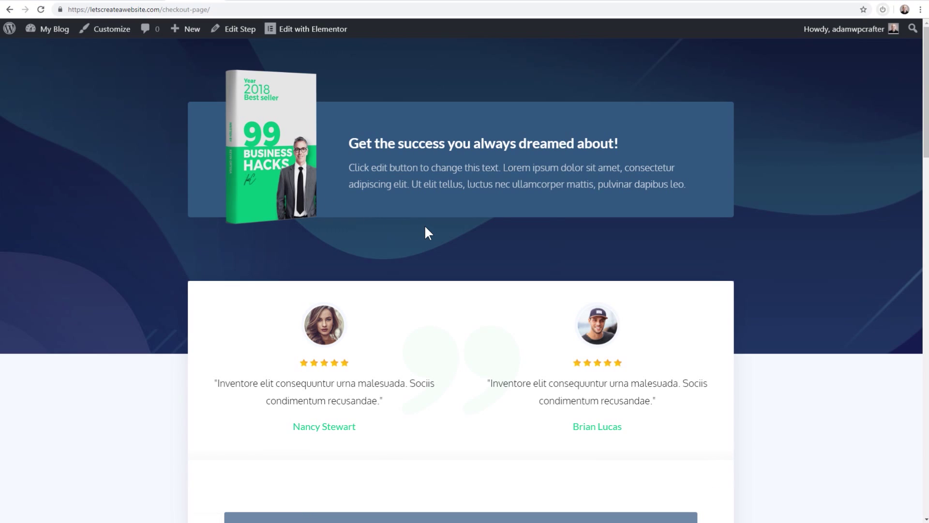
scroll(425, 225, "down", 2)
scroll(425, 226, "down", 4)
scroll(426, 284, "down", 3)
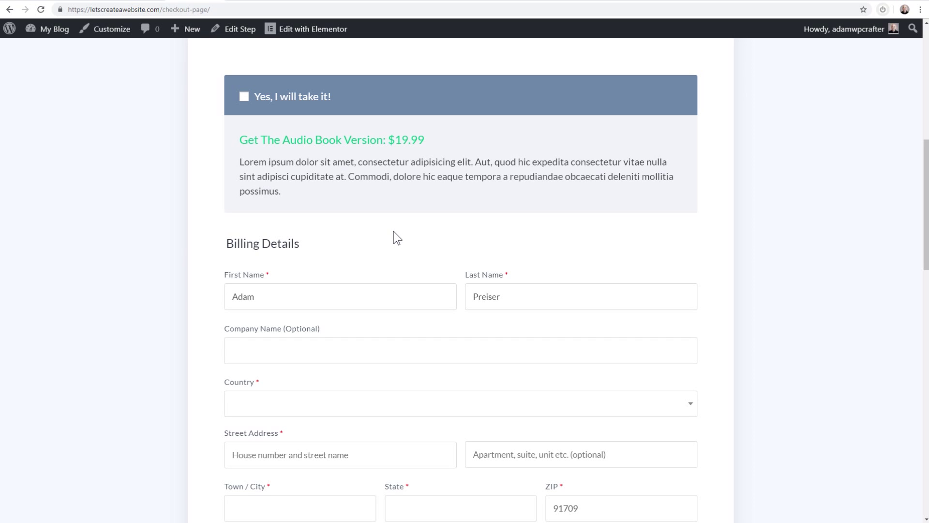
left_click(244, 96)
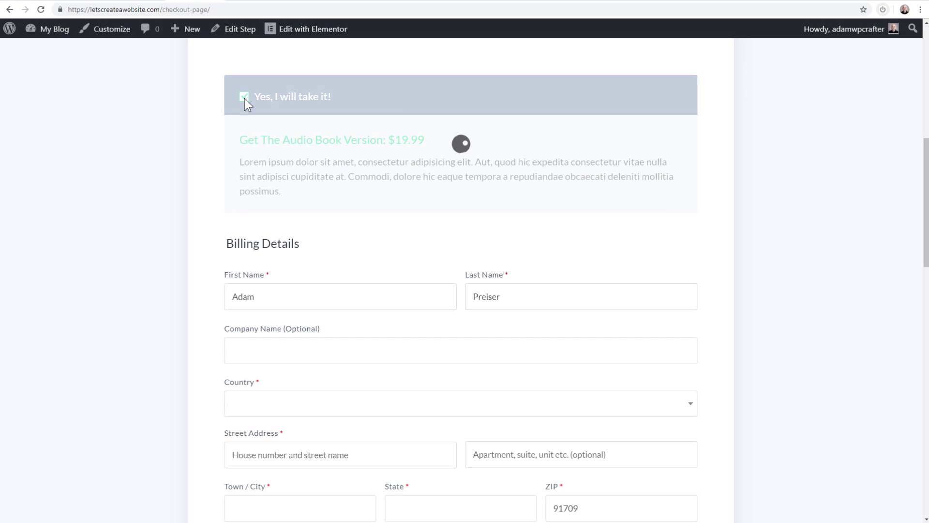
scroll(406, 193, "down", 14)
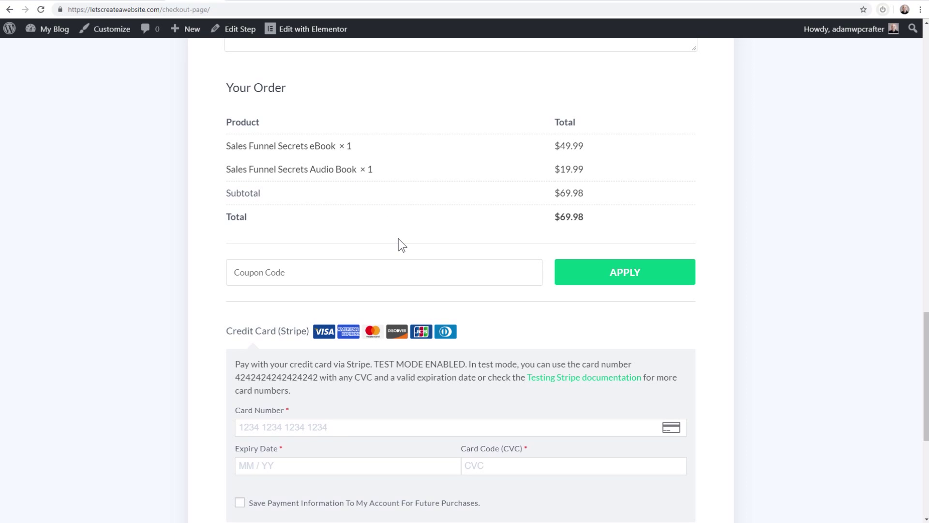
scroll(397, 237, "up", 15)
scroll(386, 232, "down", 4)
scroll(386, 233, "down", 9)
scroll(298, 263, "down", 7)
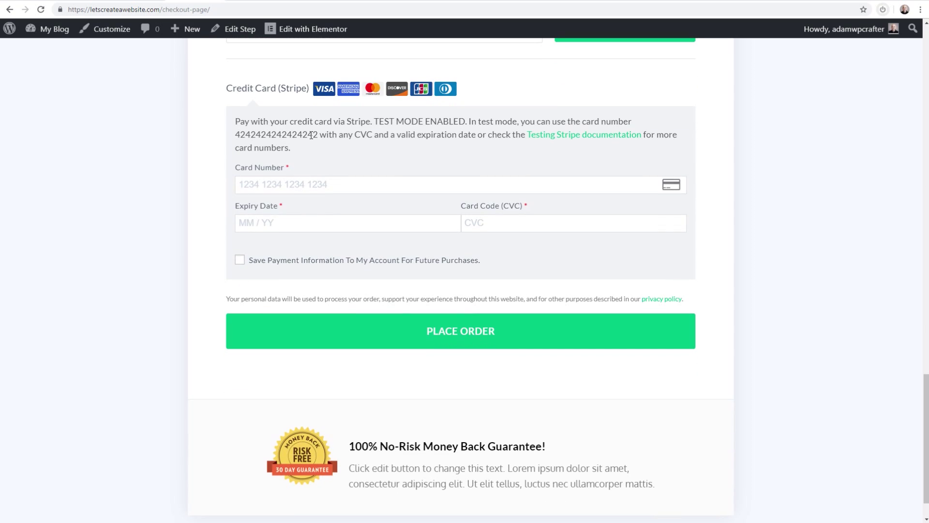
Paste the Stripe test card number, enter the card's expiry and CVC, and place the order
left_click_drag(233, 122, 303, 149)
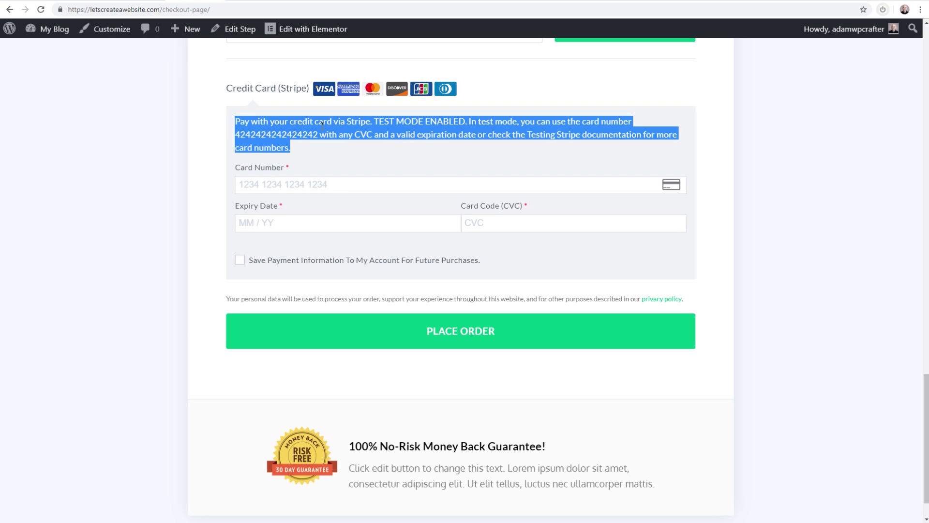
double_click(274, 134)
left_click(270, 187)
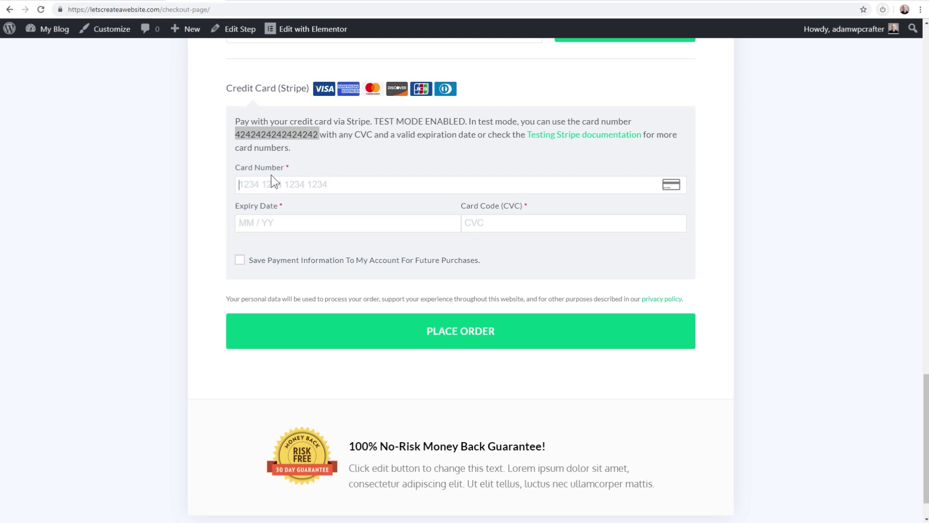
key("ctrl+v")
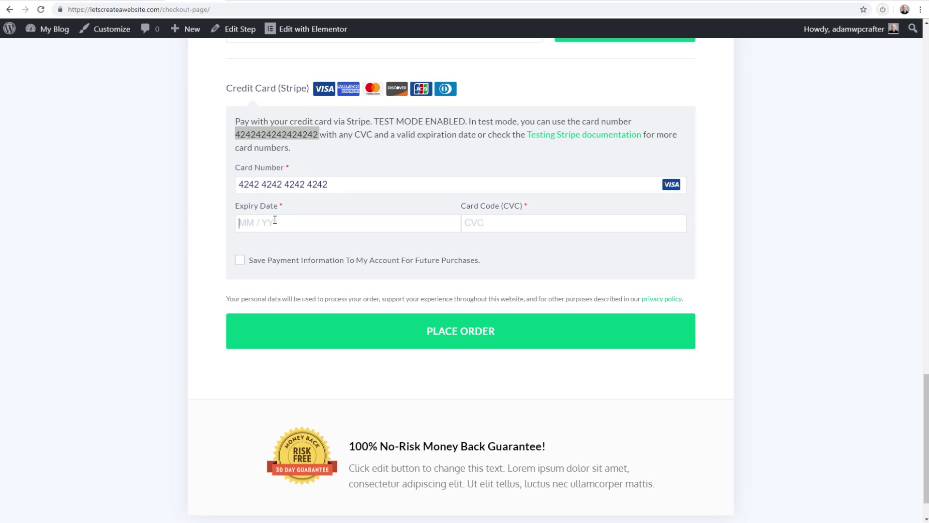
type("10 /")
type("22")
type("584")
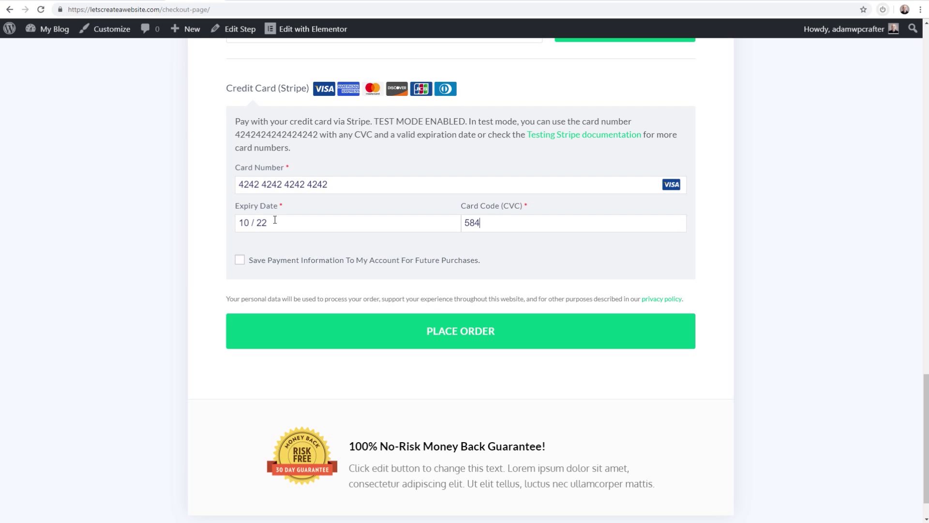
scroll(206, 277, "down", 1)
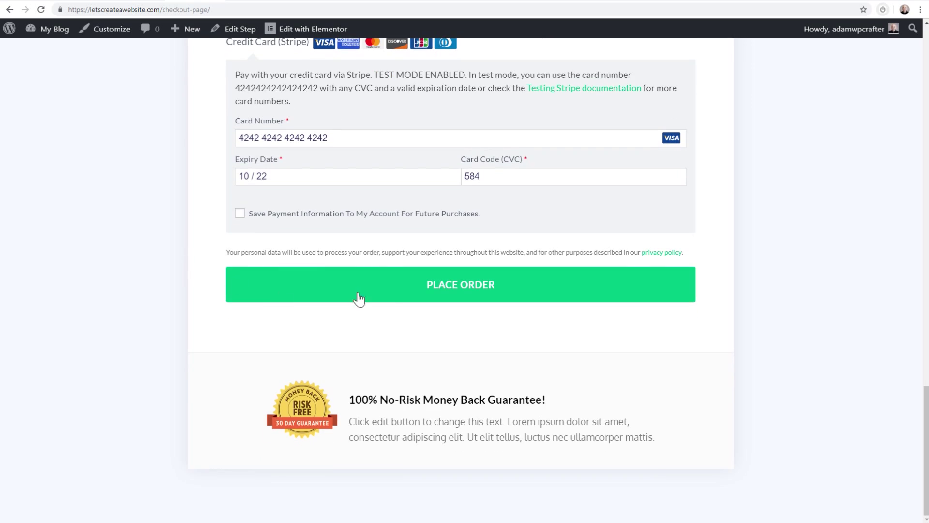
left_click(446, 286)
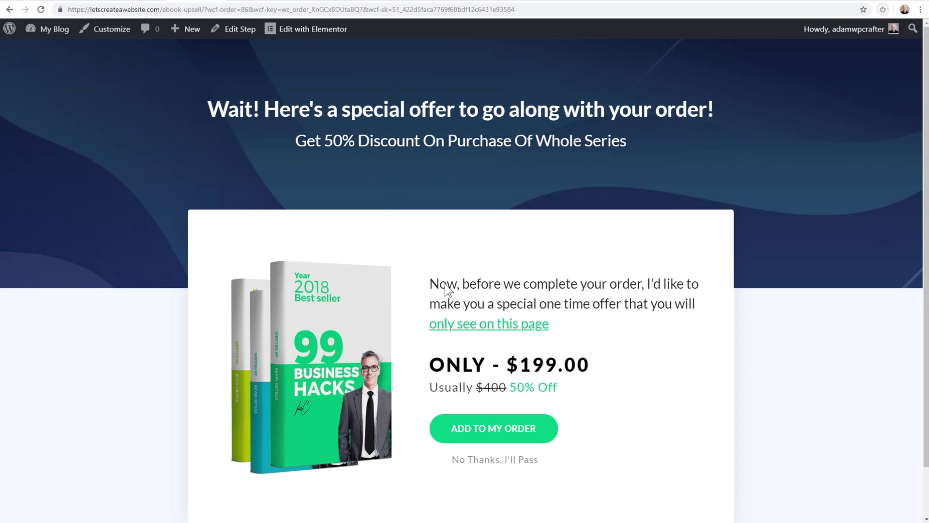
Decline the $199.00 eBook series upsell with 'No Thanks, I'll Pass'
scroll(602, 214, "down", 1)
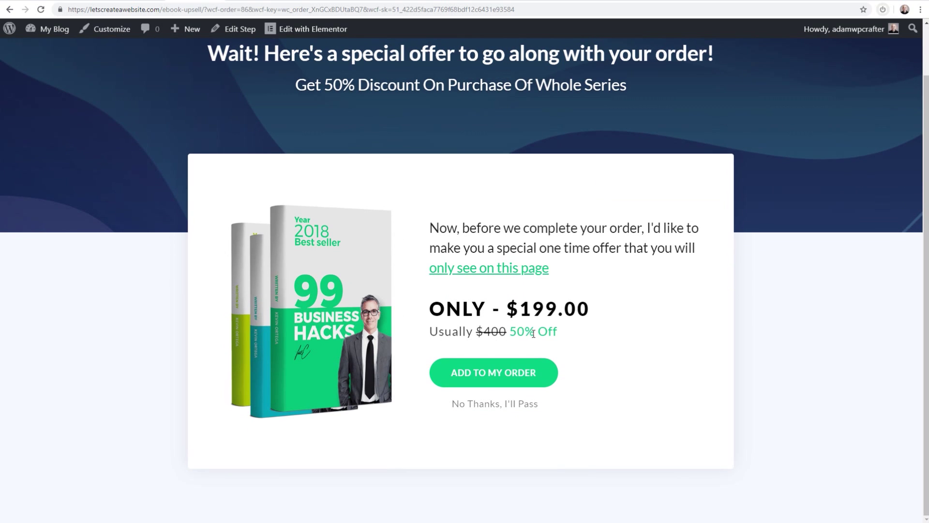
left_click_drag(520, 309, 586, 308)
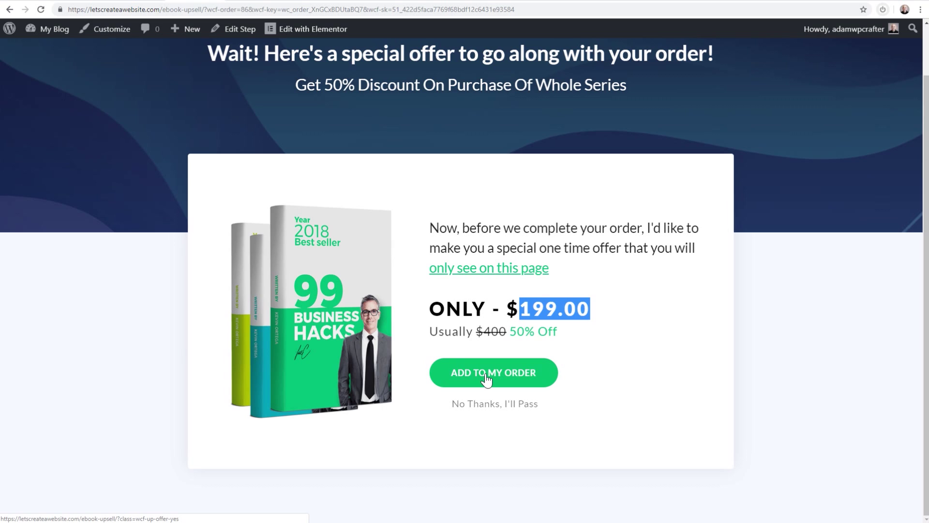
left_click(477, 404)
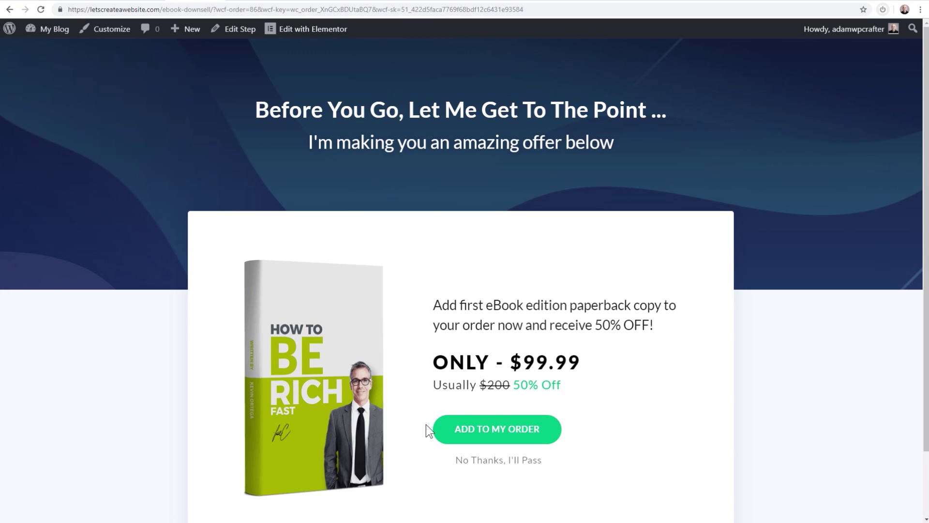
Accept the $99.99 downsell offer with ADD TO MY ORDER
scroll(426, 424, "down", 2)
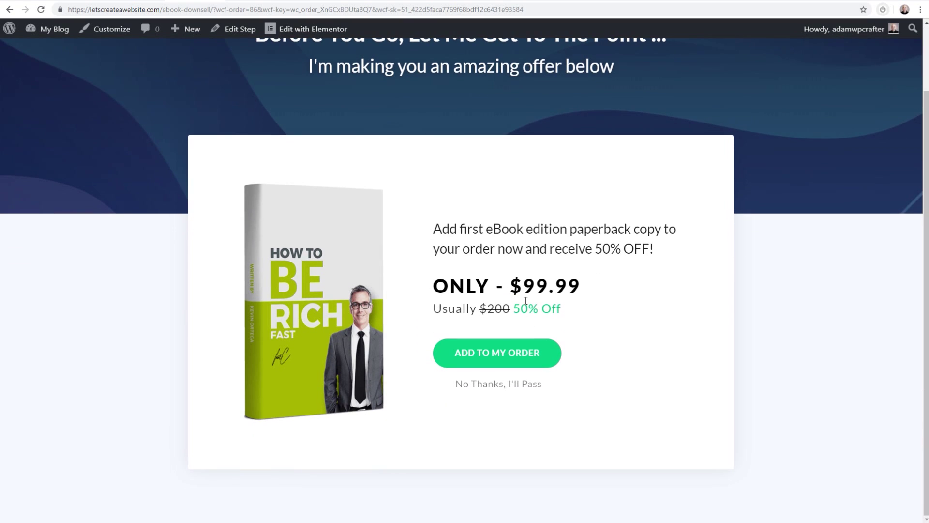
left_click_drag(523, 286, 587, 287)
scroll(599, 280, "up", 2)
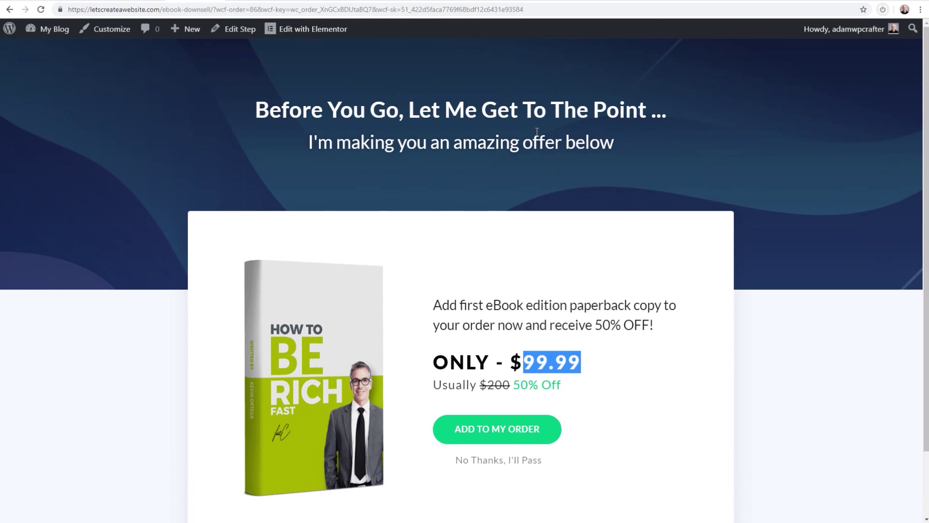
left_click(278, 105)
left_click_drag(280, 107, 255, 109)
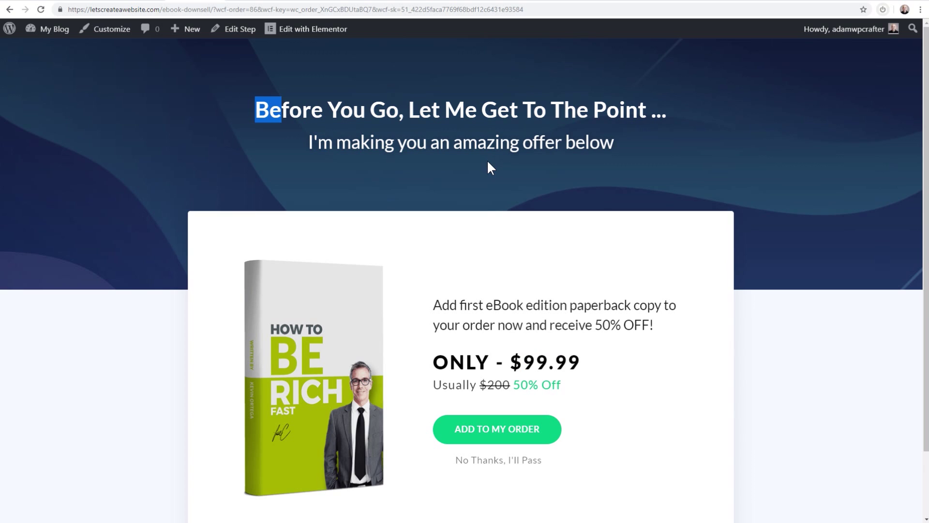
scroll(481, 212, "down", 2)
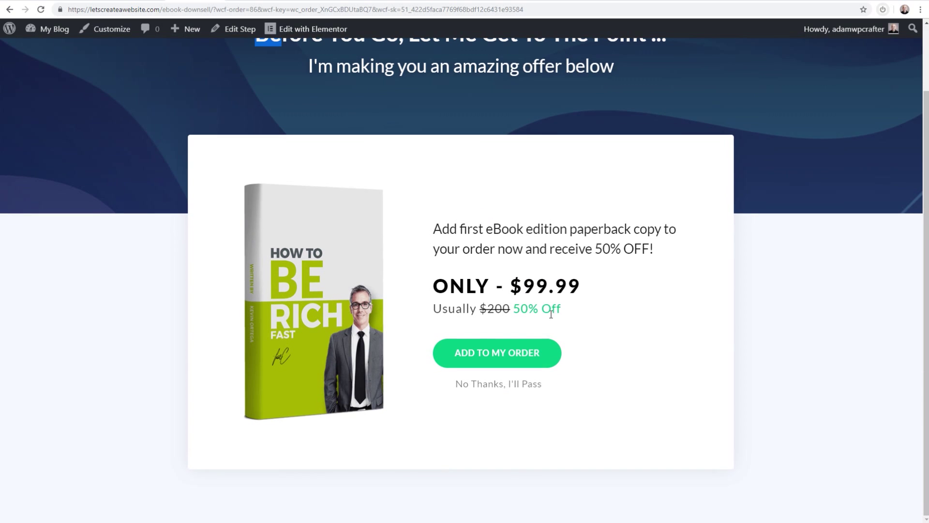
left_click(497, 358)
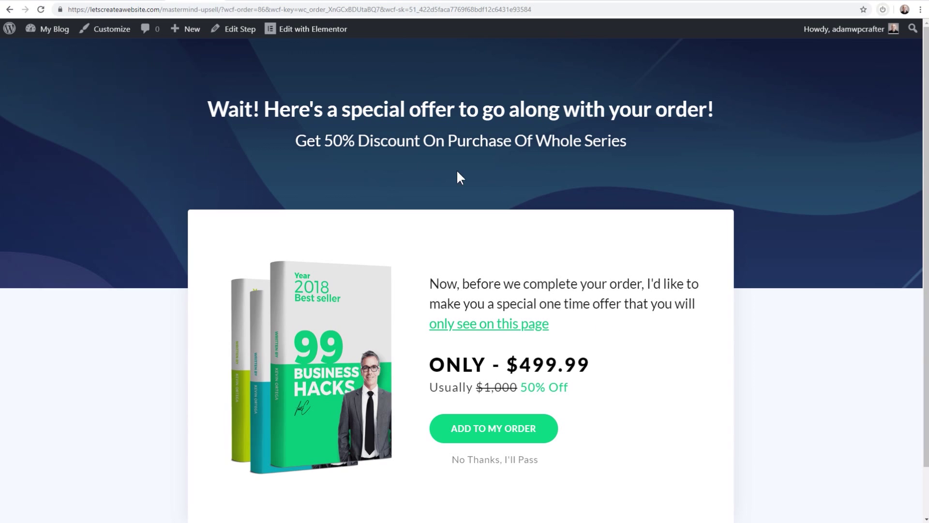
Accept the $499.99 Mastermind upsell with ADD TO MY ORDER
scroll(581, 267, "down", 1)
left_click_drag(533, 304, 589, 310)
left_click_drag(635, 248, 432, 137)
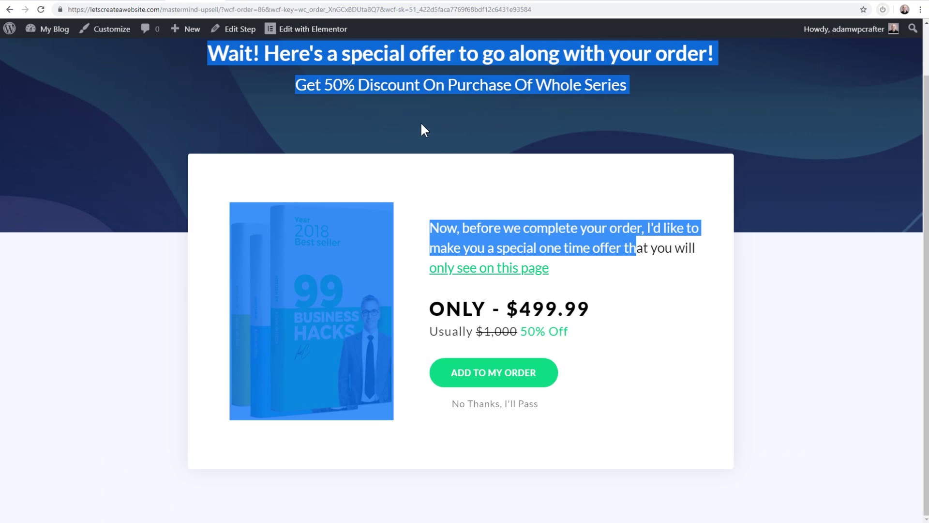
left_click(448, 175)
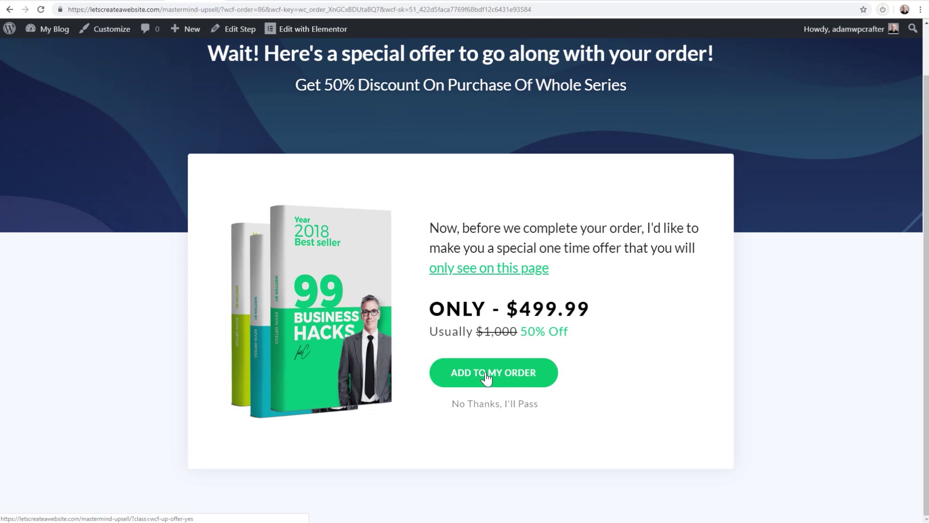
left_click(486, 378)
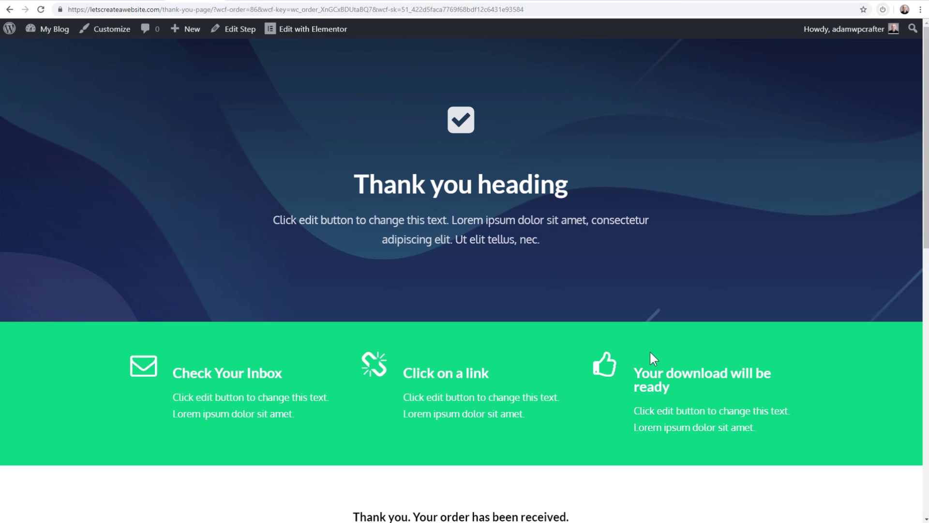
Review the order lines ($49.99, $19.99, $99.99), $669.96 subtotal and $50.00 discount, then return to Reading Settings
scroll(622, 361, "down", 10)
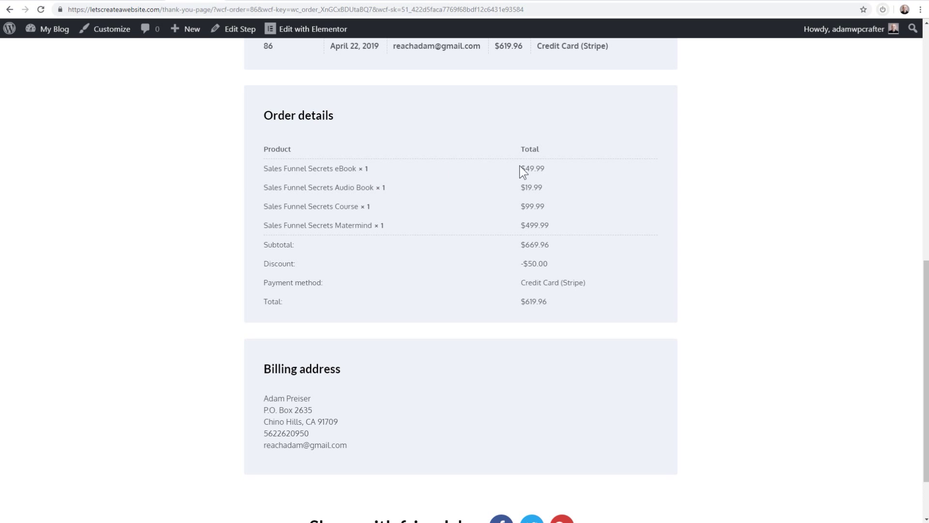
triple_click(543, 169)
triple_click(537, 187)
left_click_drag(553, 205, 518, 205)
left_click(553, 228)
left_click_drag(553, 246, 557, 269)
left_click_drag(557, 269, 522, 265)
left_click(136, 2)
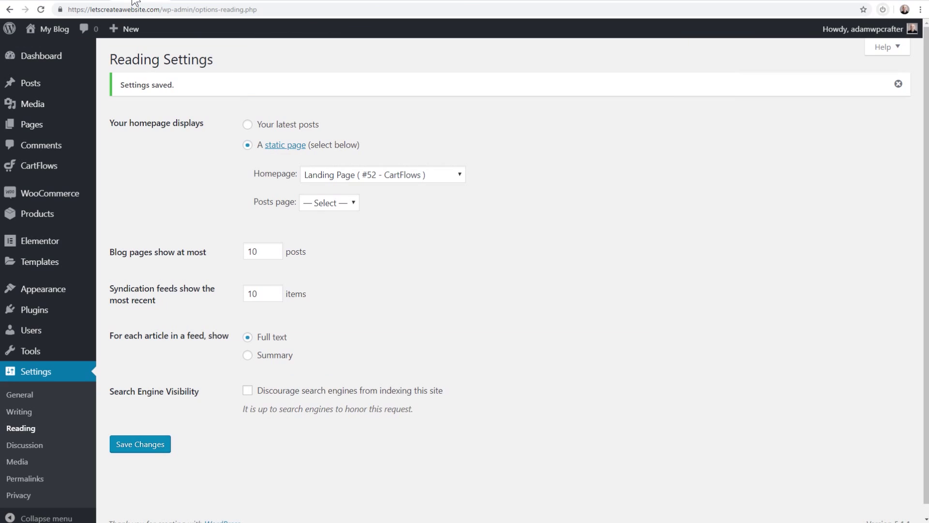
Open the Sales Funnel Secrets flow and check the Checkout Page step's product settings
mouse_move(58, 170)
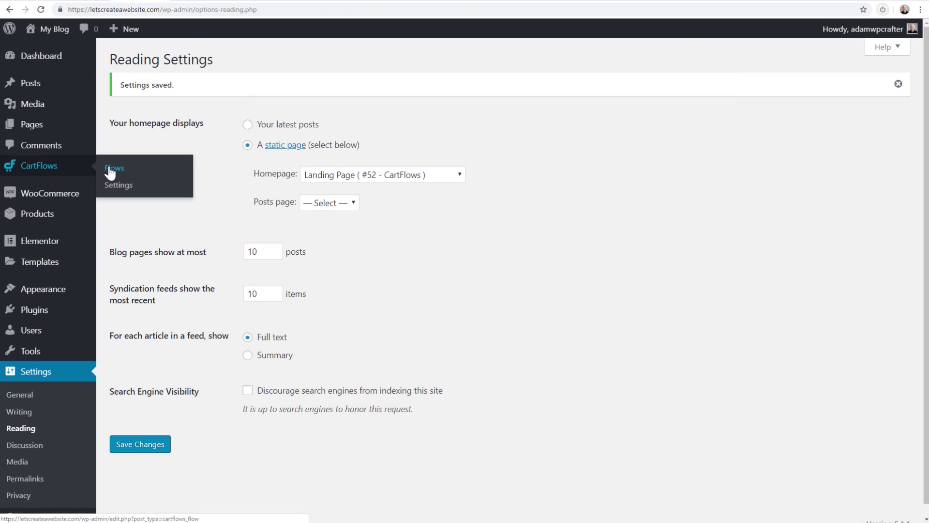
left_click(113, 170)
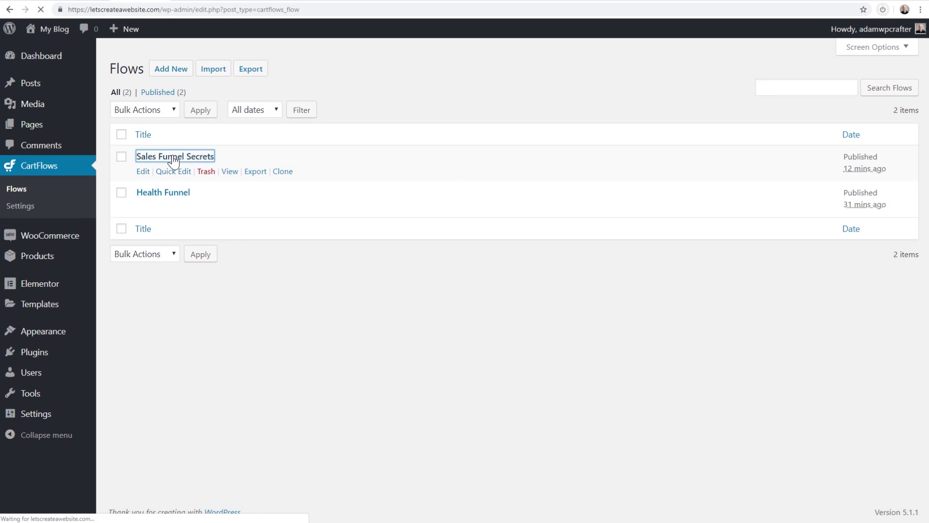
left_click(173, 158)
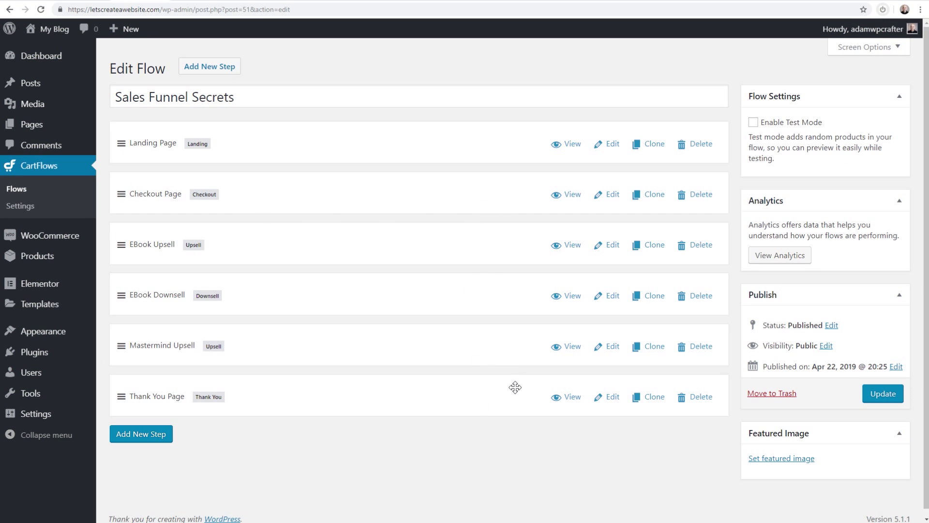
left_click(612, 196)
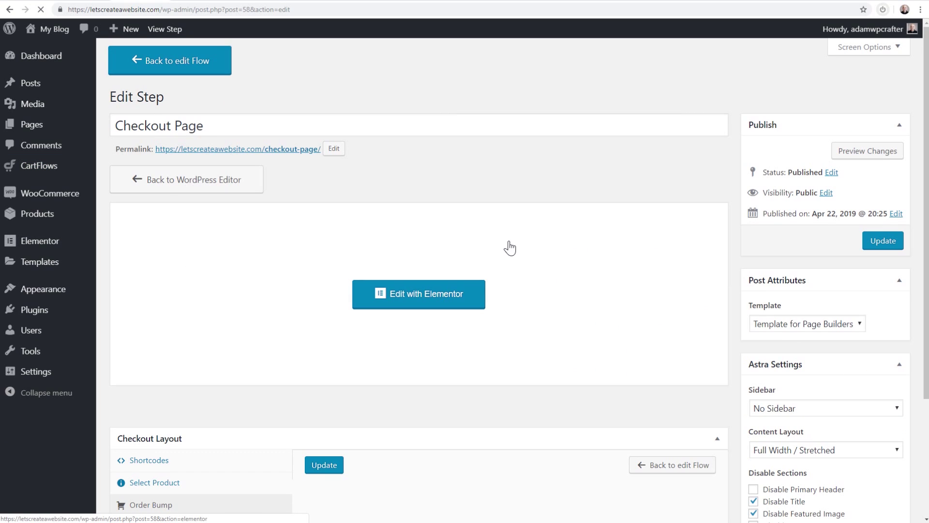
scroll(508, 249, "down", 7)
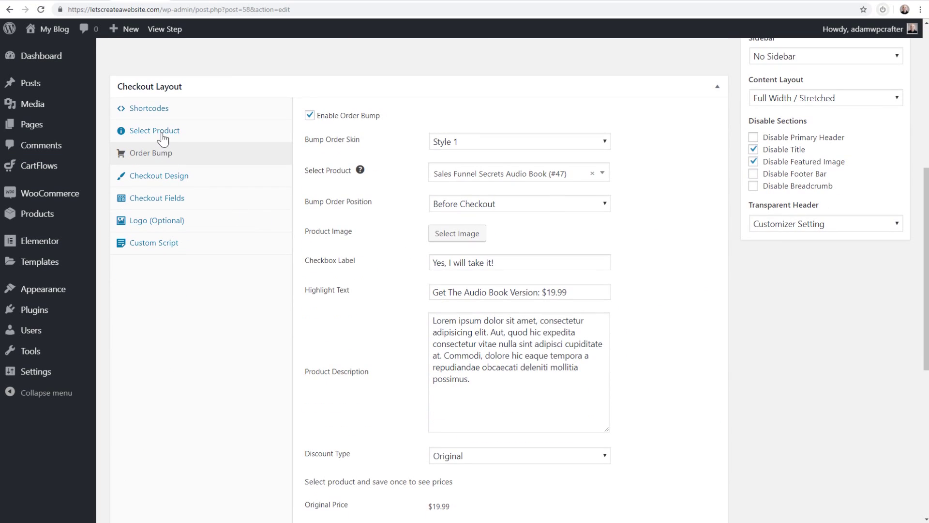
left_click(155, 130)
key("alt+Left")
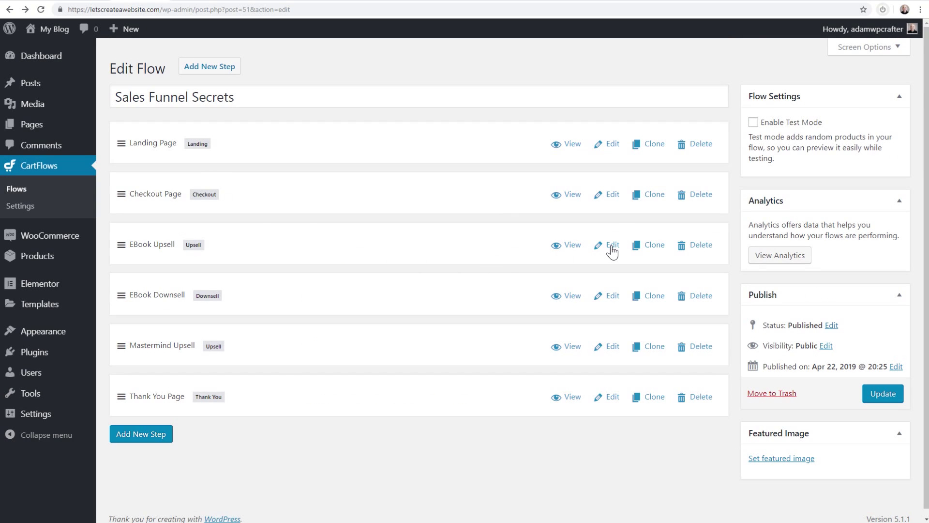
In the EBook Upsell step's offer settings, change the Discount Type to Original
left_click(611, 246)
scroll(450, 261, "down", 3)
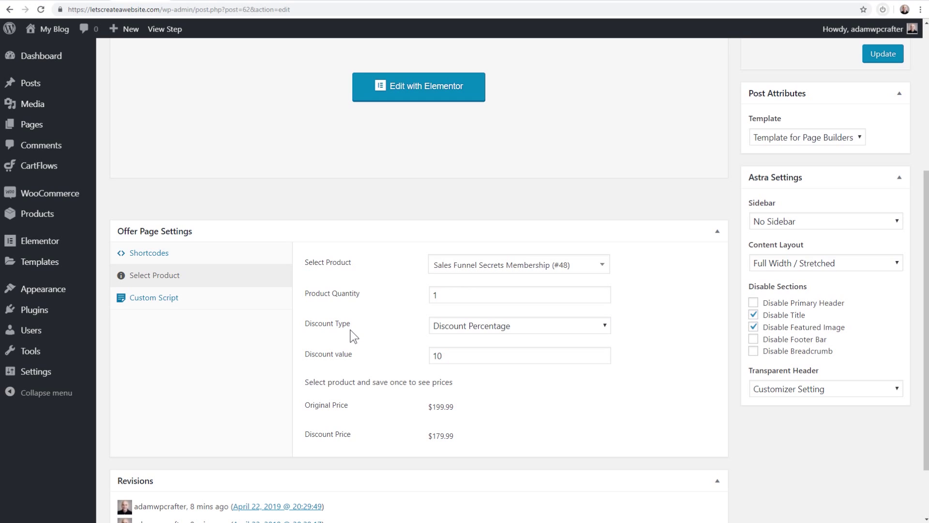
left_click(486, 333)
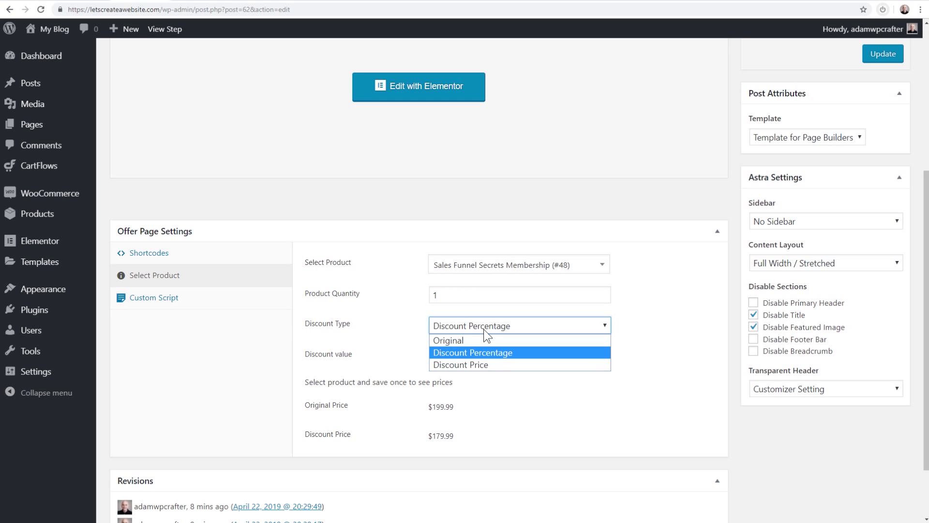
left_click(484, 325)
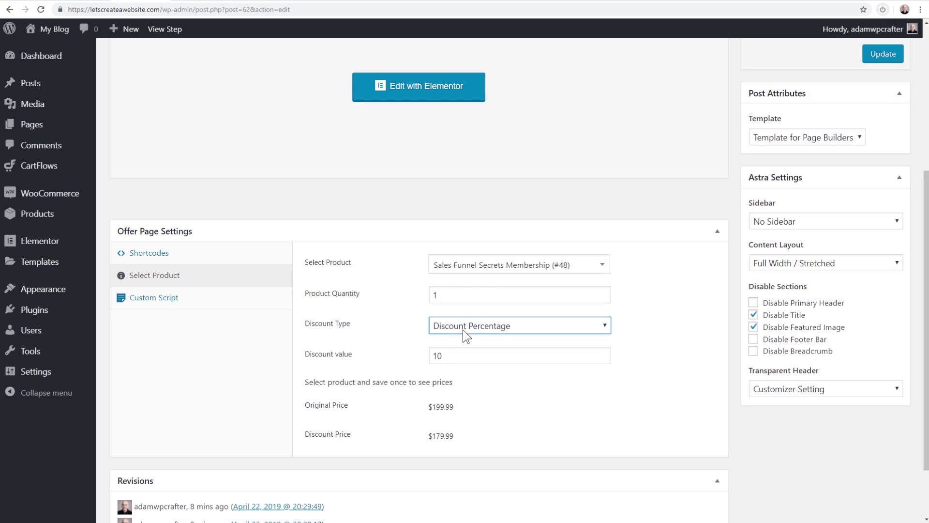
left_click_drag(464, 357, 432, 358)
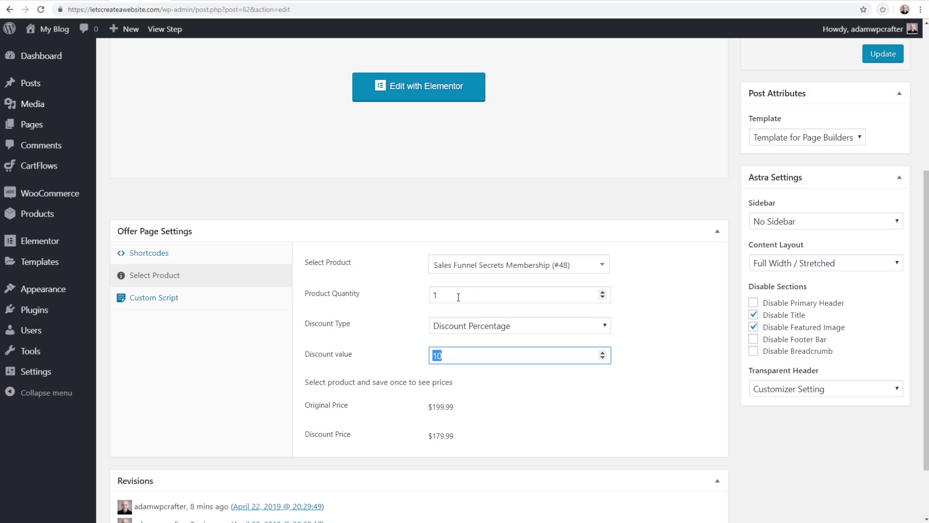
left_click(492, 330)
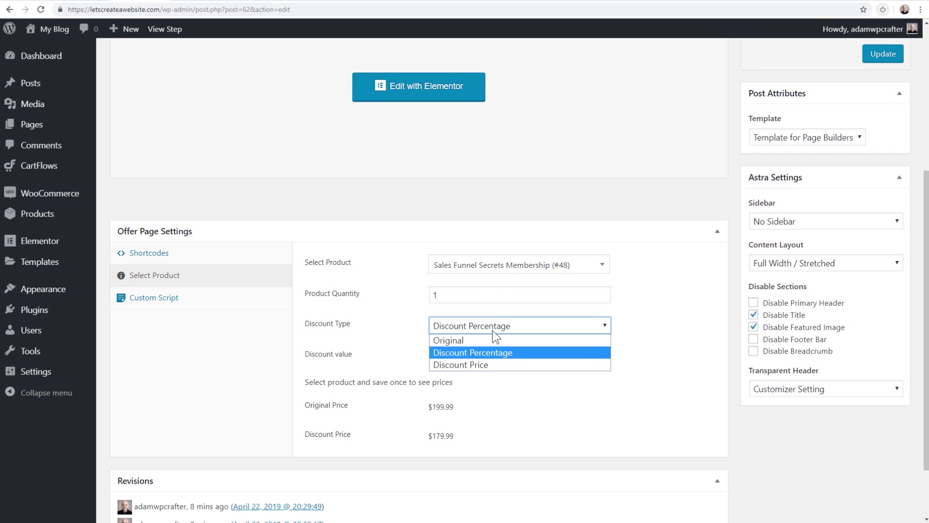
left_click(464, 338)
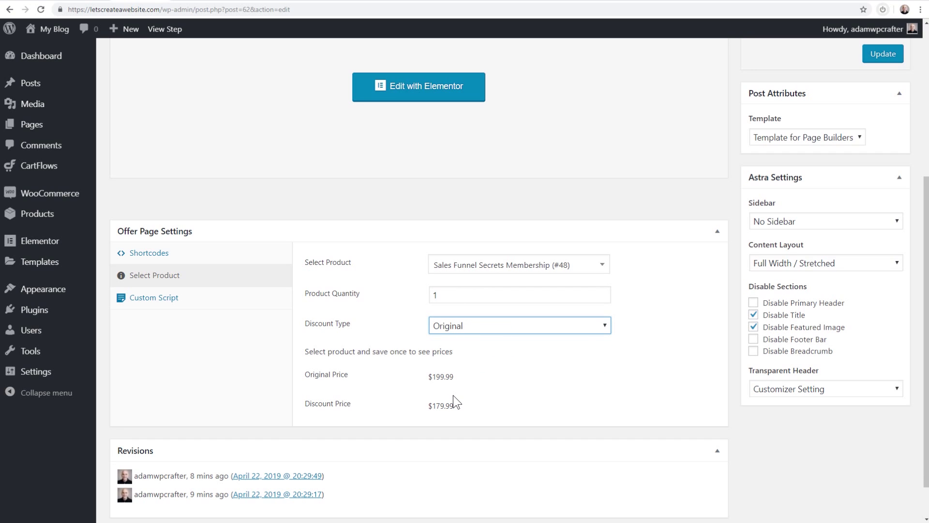
scroll(406, 329, "up", 5)
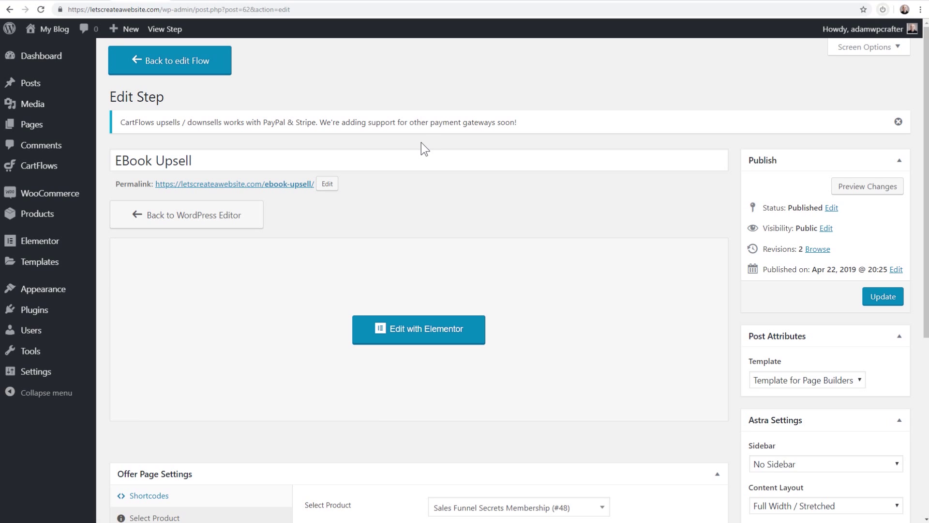
left_click(198, 3)
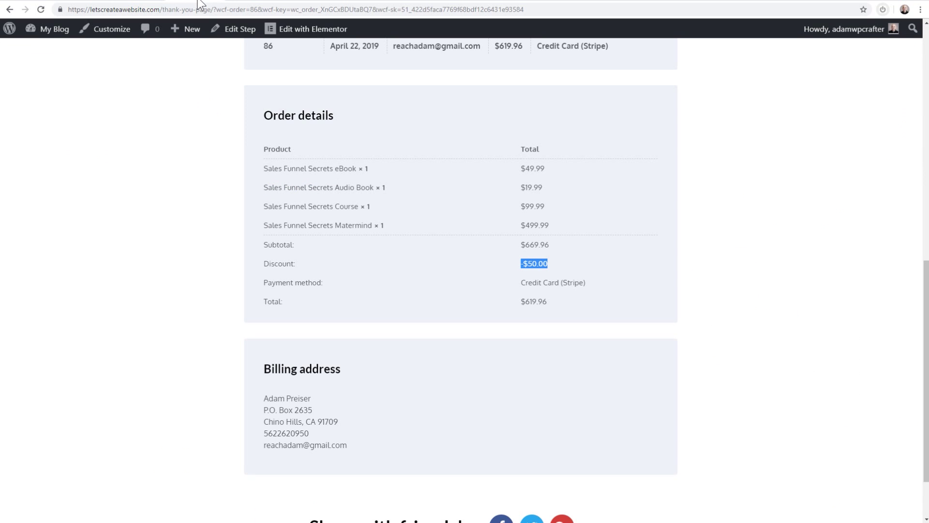
left_click(487, 228)
scroll(494, 257, "down", 2)
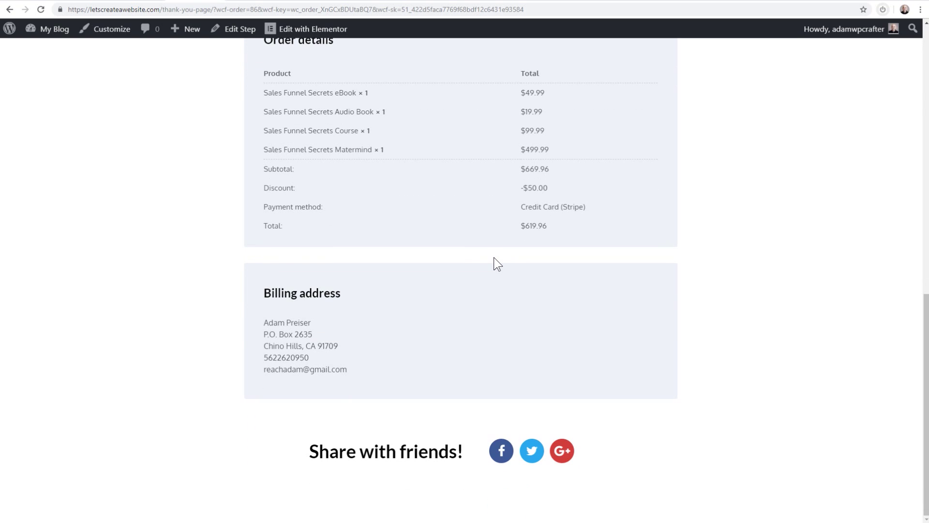
scroll(494, 257, "up", 6)
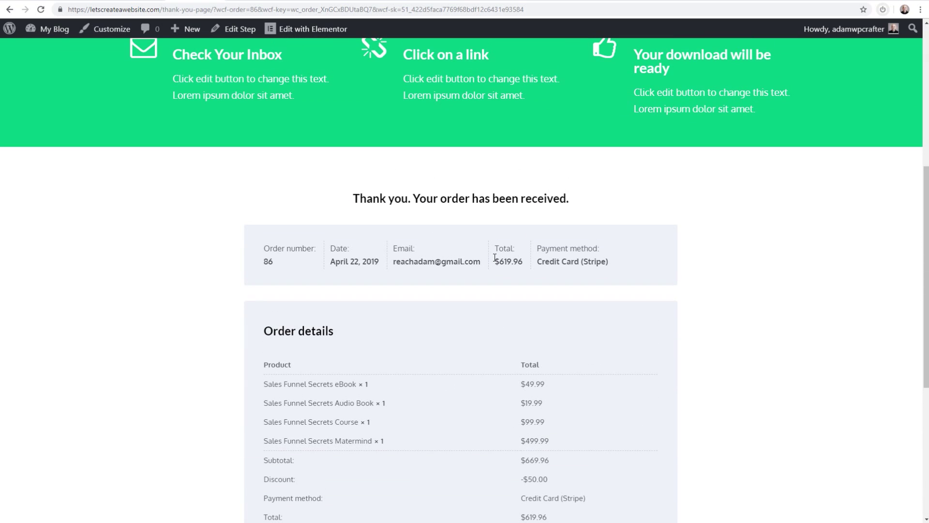
left_click_drag(262, 256, 632, 264)
left_click(631, 269)
scroll(627, 265, "up", 6)
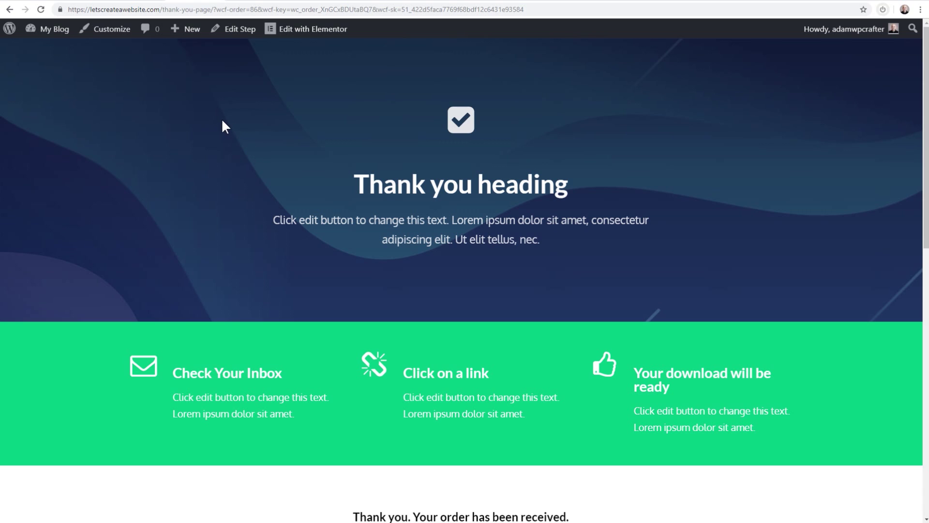
scroll(221, 121, "down", 10)
scroll(266, 137, "up", 1)
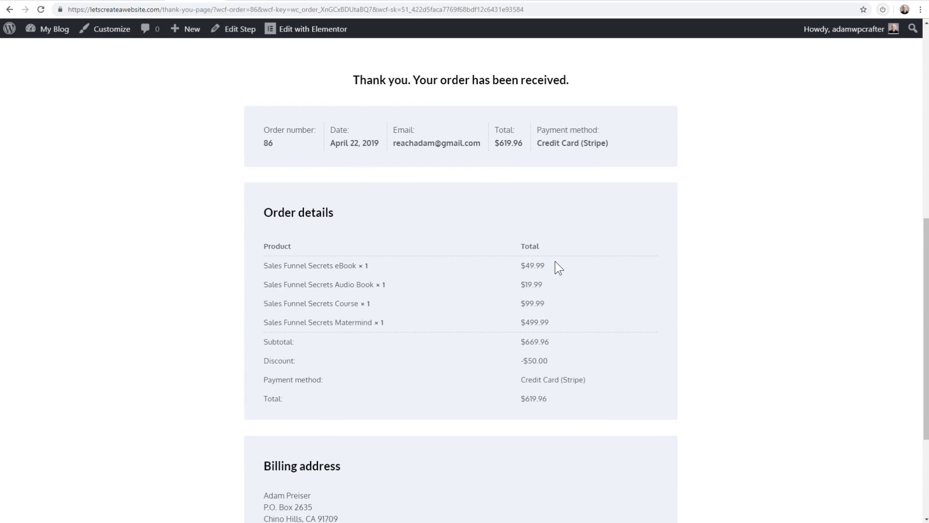
left_click_drag(554, 266, 527, 266)
scroll(504, 309, "up", 9)
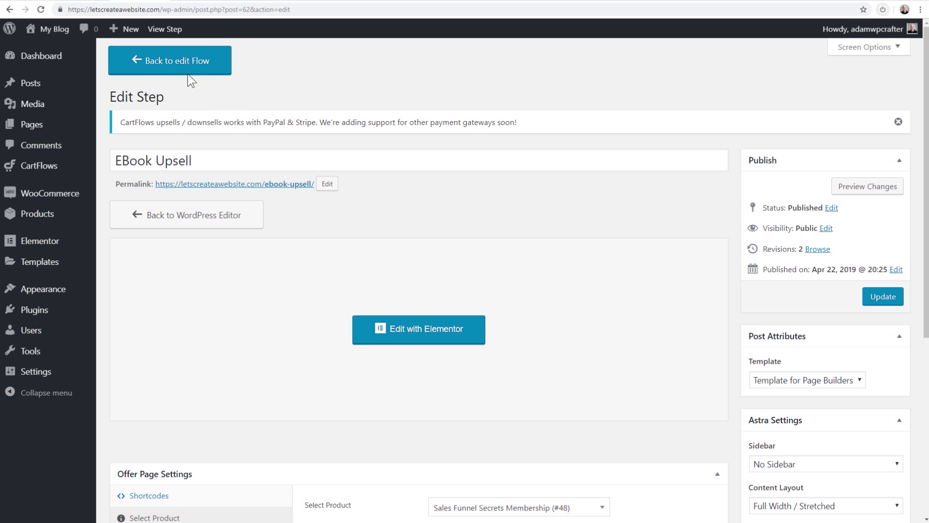
From the Flows list, add a new flow using Create Your Own and Design Your Flow
left_click(187, 72)
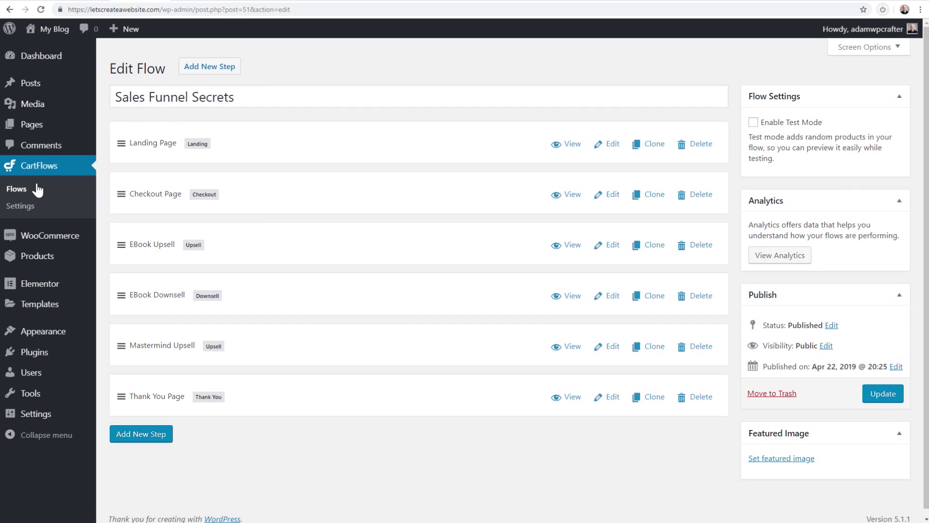
left_click(17, 191)
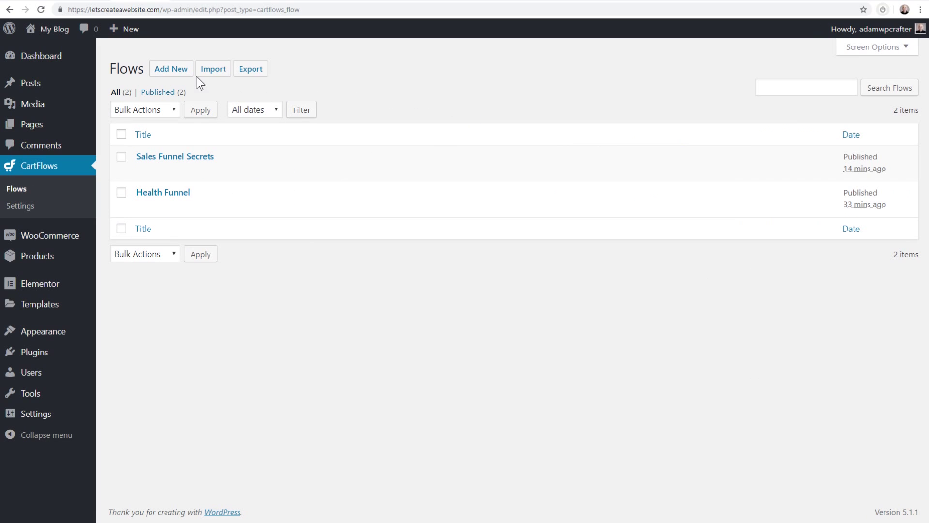
left_click(180, 76)
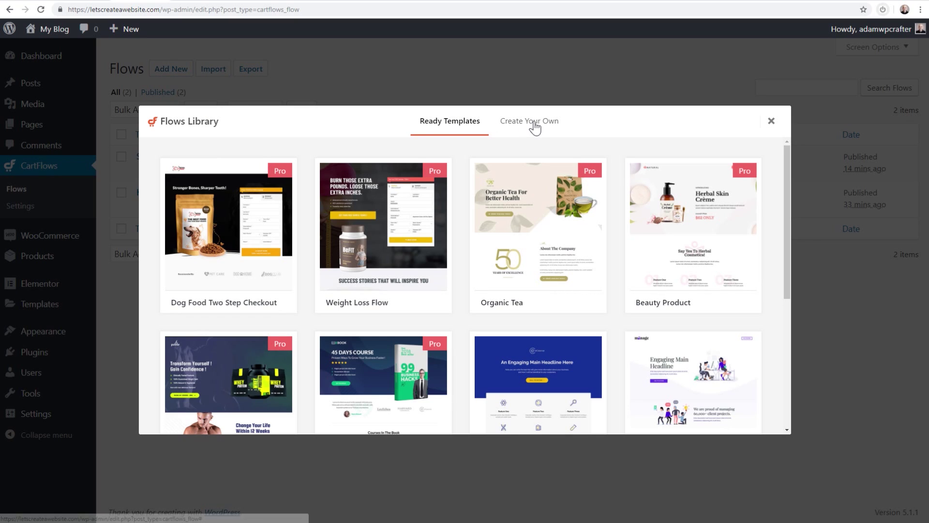
left_click(534, 125)
left_click(465, 260)
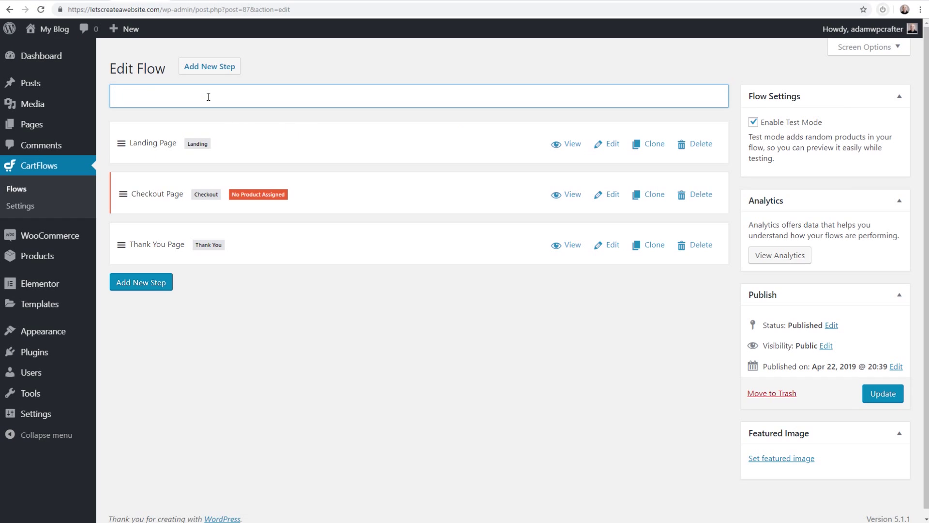
Title the flow 'Lead Gen', disable test mode, and update it
type("Lead Gen")
left_click(753, 122)
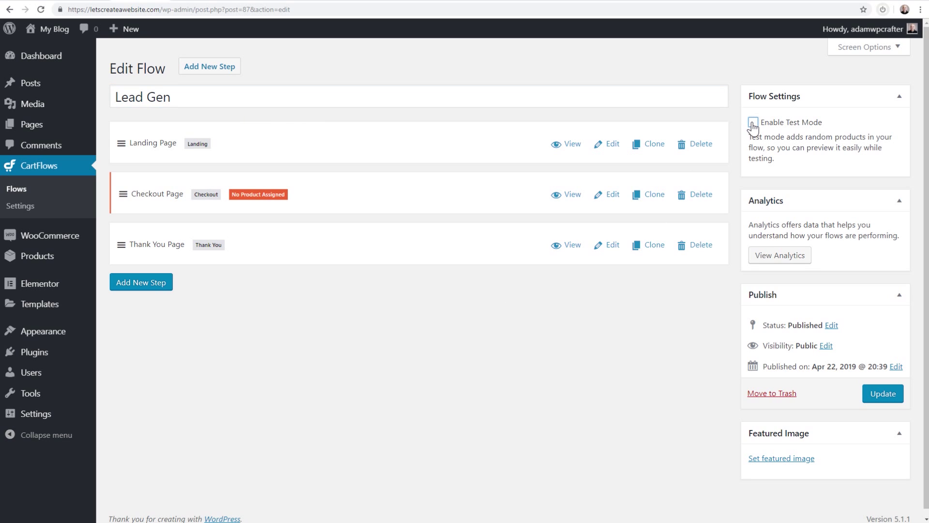
left_click(882, 395)
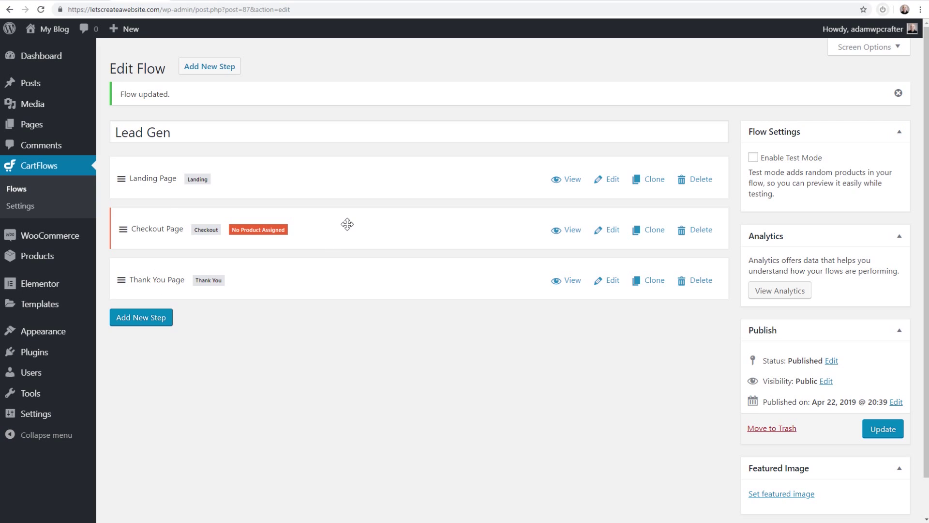
Delete the Checkout Page step, then open the Landing Page step for editing
left_click(703, 234)
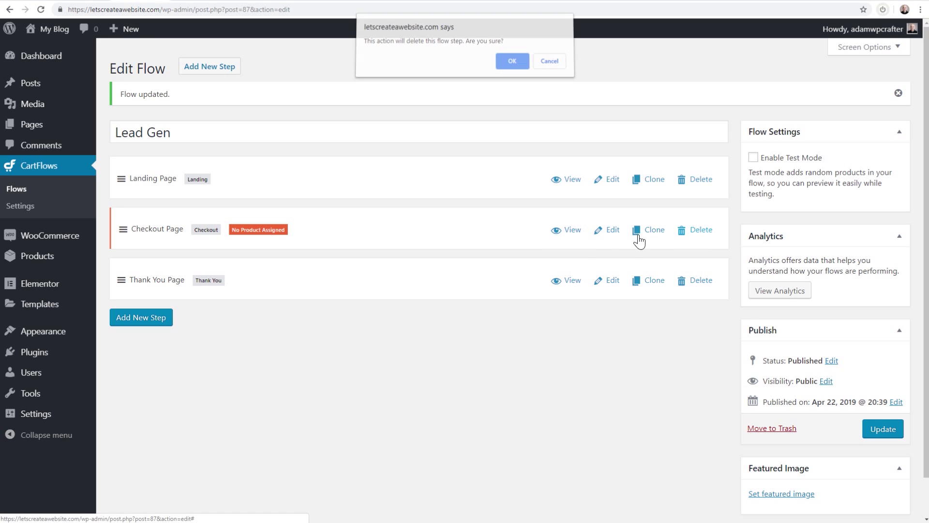
left_click(511, 62)
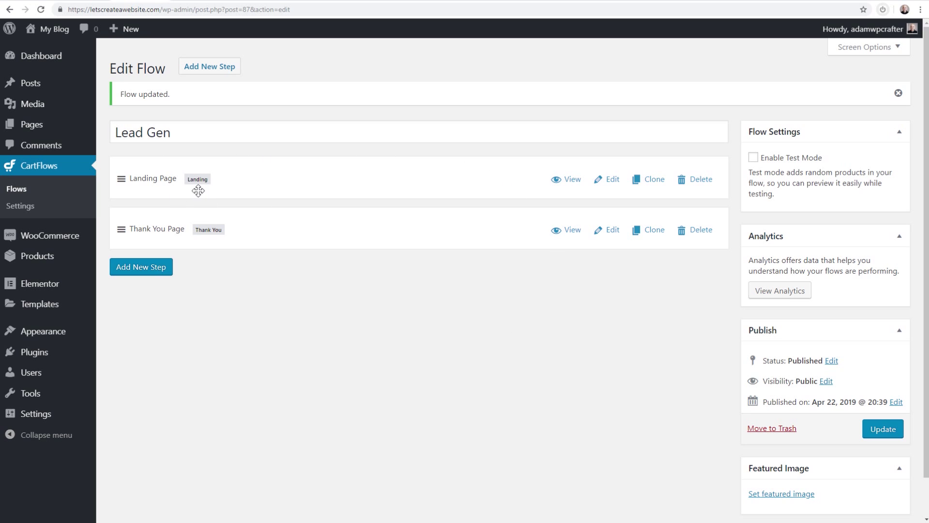
left_click(607, 180)
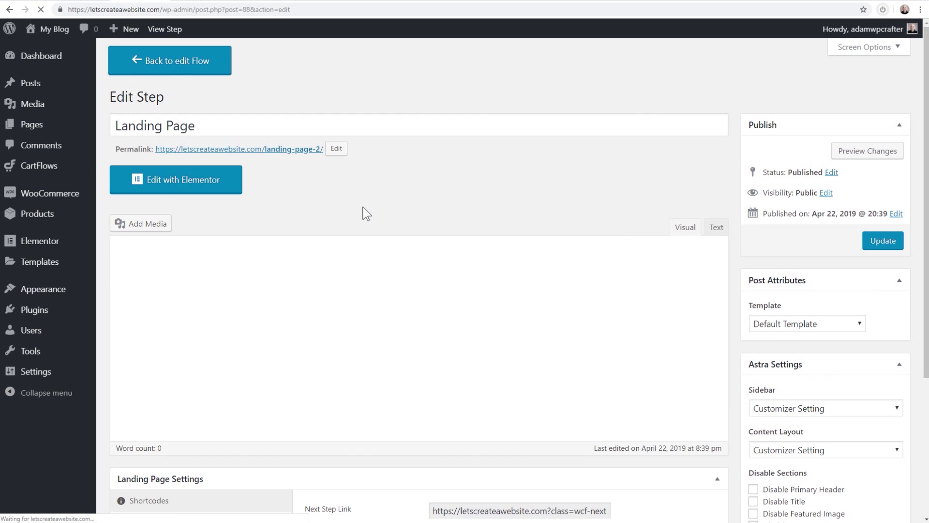
scroll(360, 202, "down", 4)
Open the Lead Gen landing page in Elementor
scroll(289, 213, "up", 4)
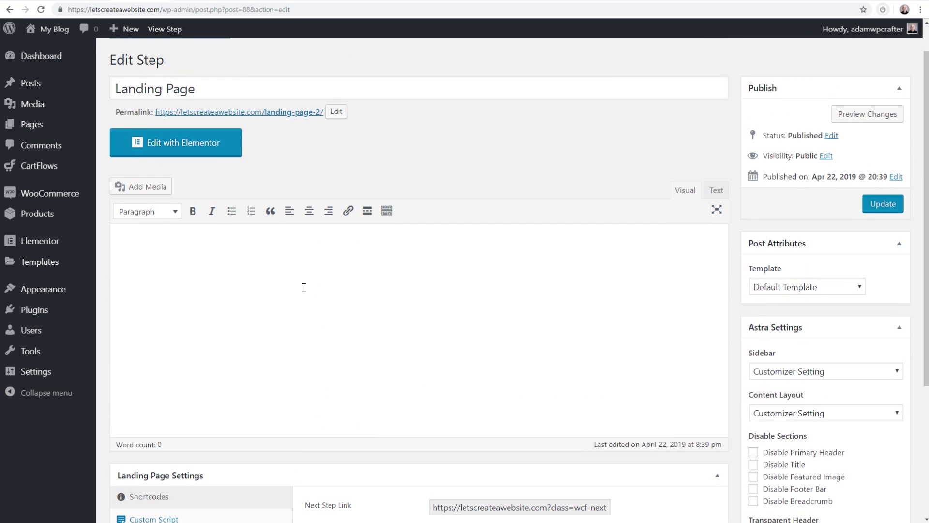
scroll(304, 287, "down", 5)
scroll(303, 279, "up", 4)
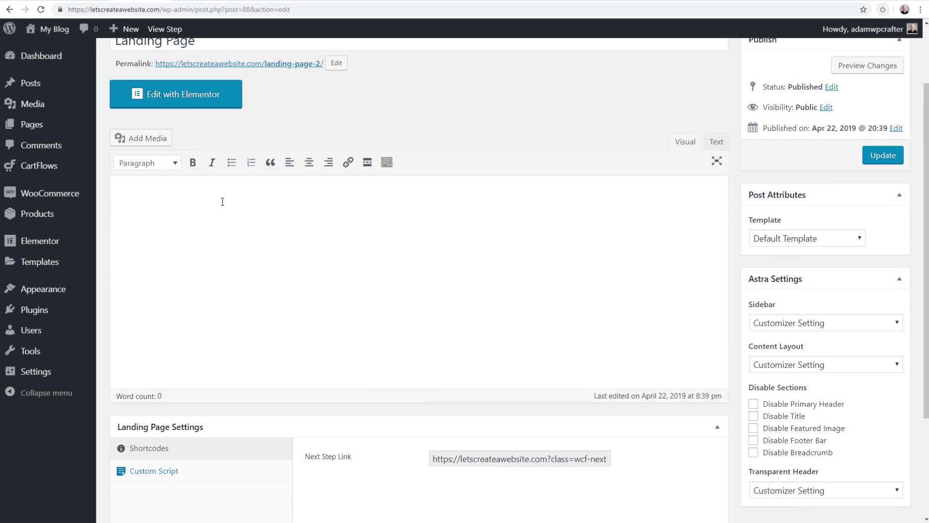
left_click(175, 105)
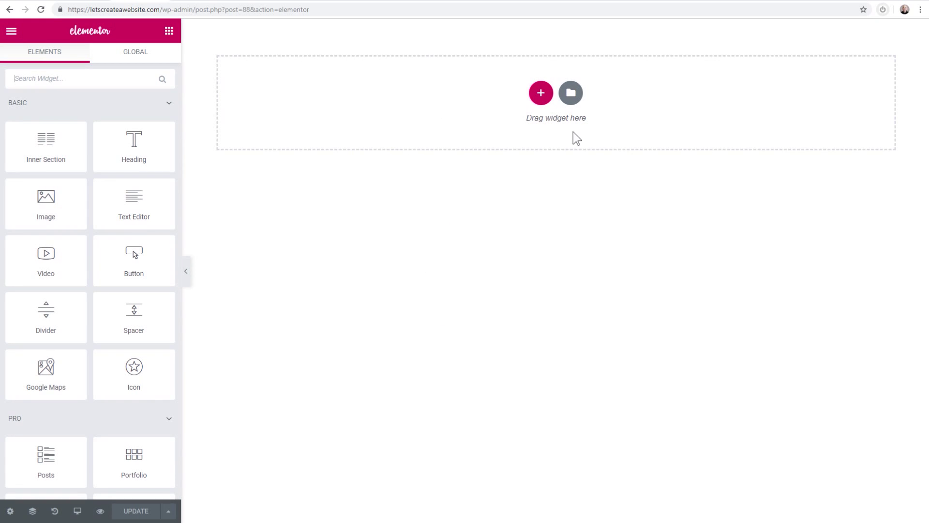
Insert the saved Homepage Template from My Templates, importing its page settings
left_click(570, 95)
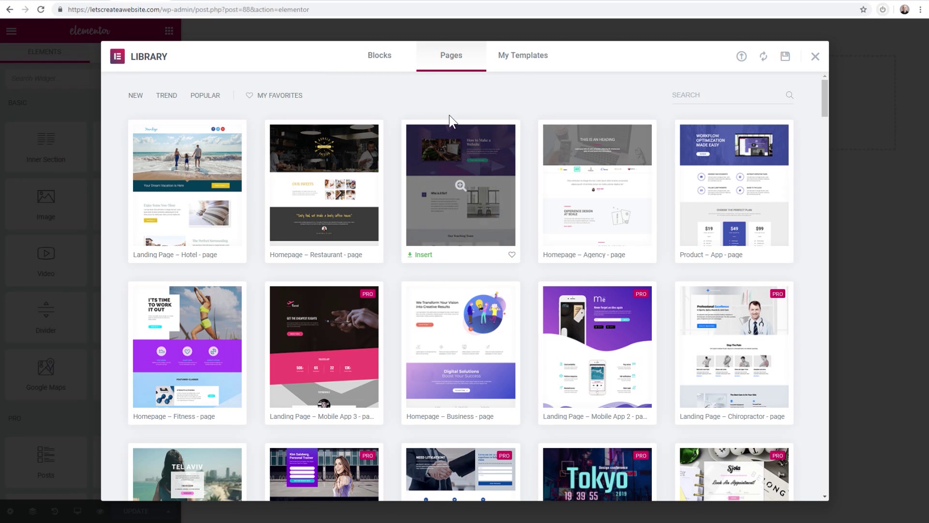
left_click(815, 57)
left_click(578, 95)
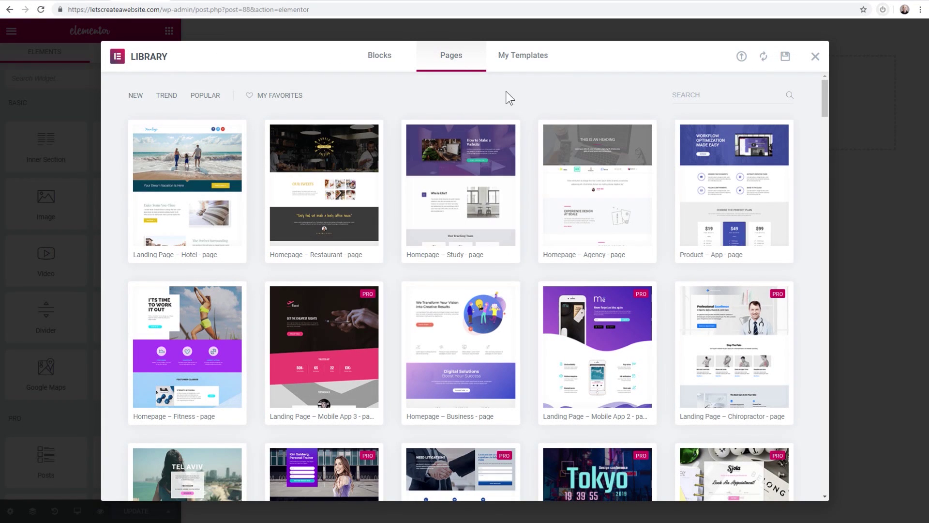
left_click(515, 62)
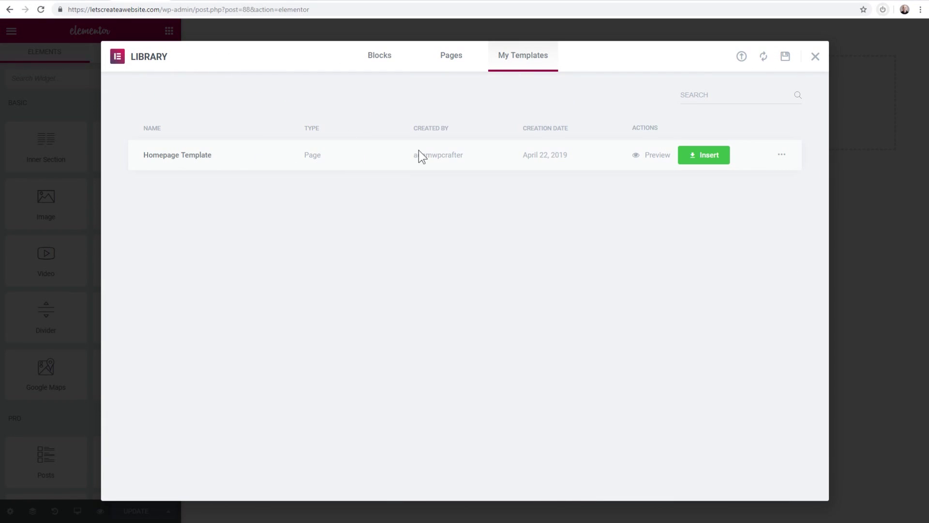
left_click(710, 159)
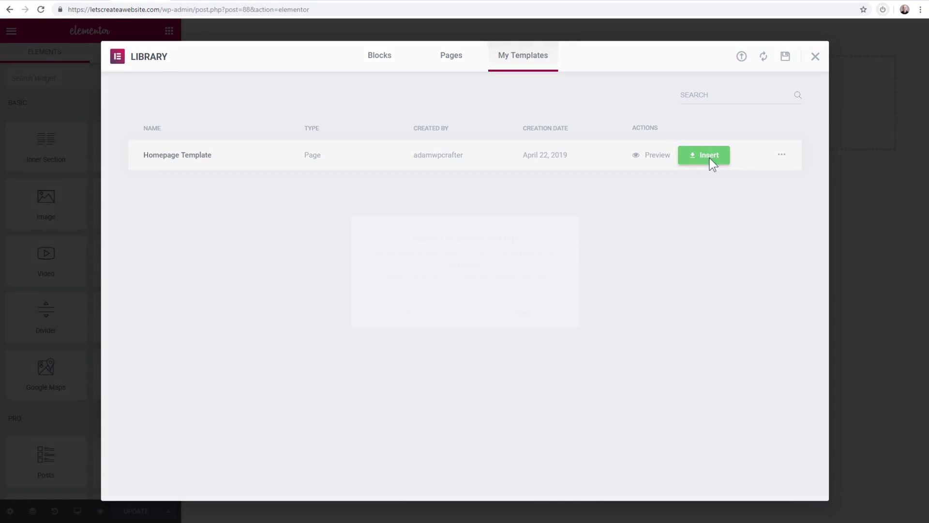
left_click(514, 318)
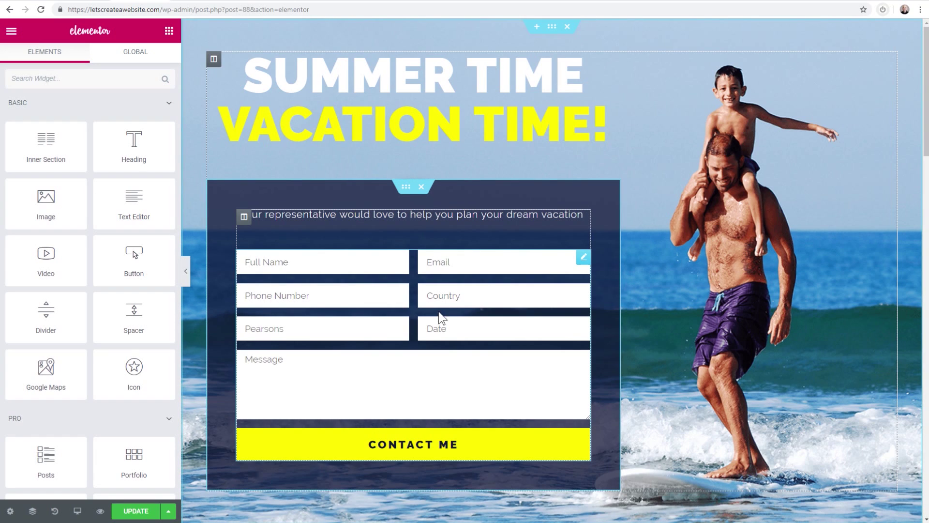
Delete the old contact form from the section
left_click(406, 296)
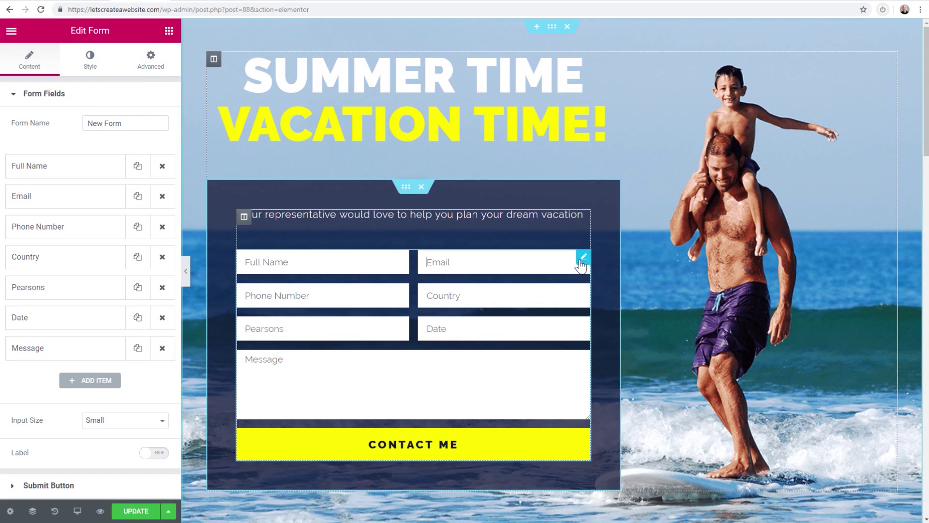
right_click(581, 260)
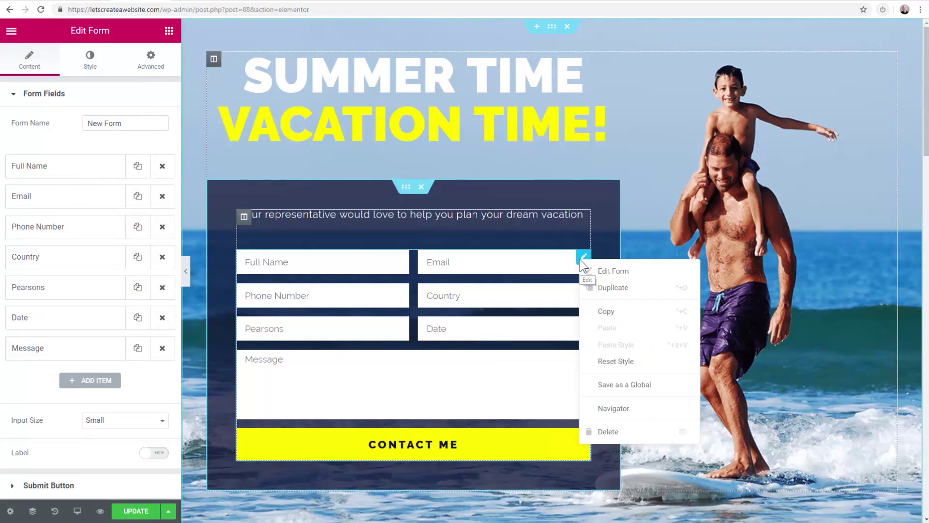
left_click(621, 431)
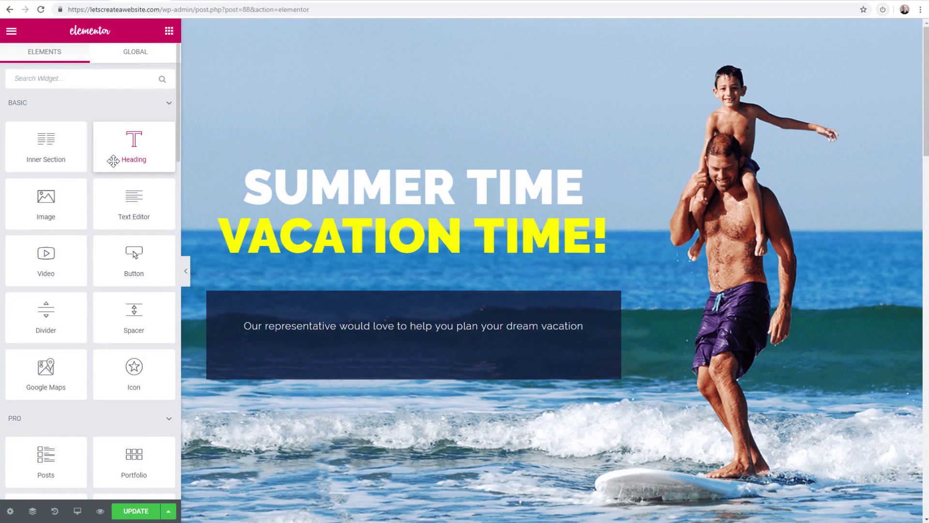
scroll(92, 225, "down", 4)
scroll(93, 232, "down", 3)
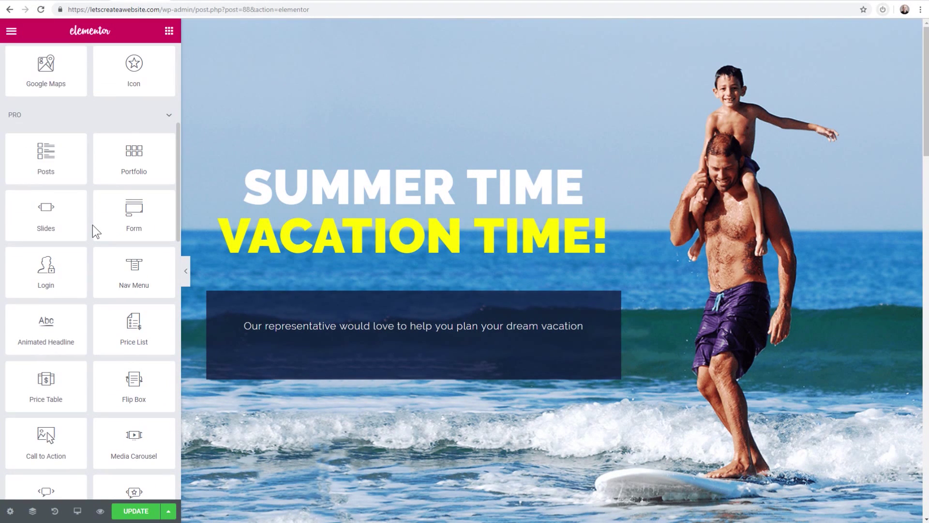
Place a new Form widget below the intro text, keeping only the Name and Email fields
left_click_drag(124, 213, 347, 341)
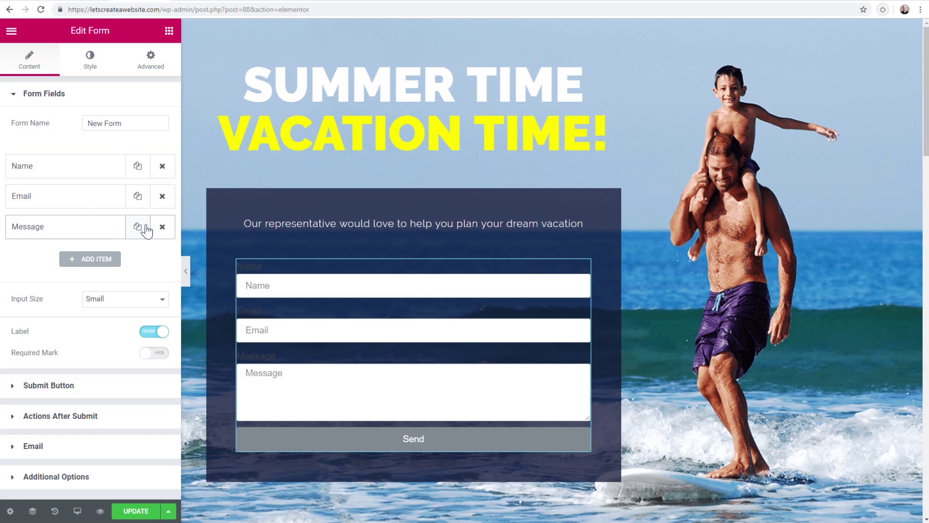
left_click(163, 227)
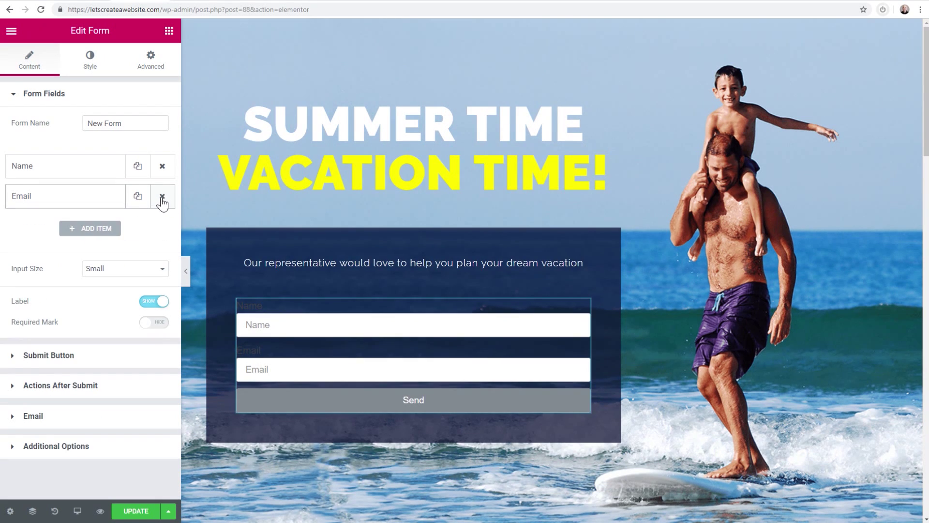
left_click(87, 230)
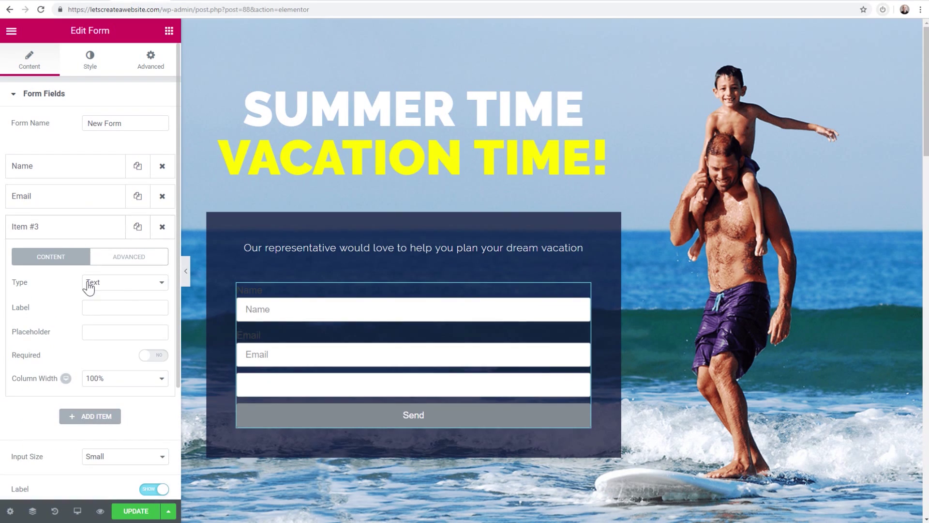
left_click(125, 284)
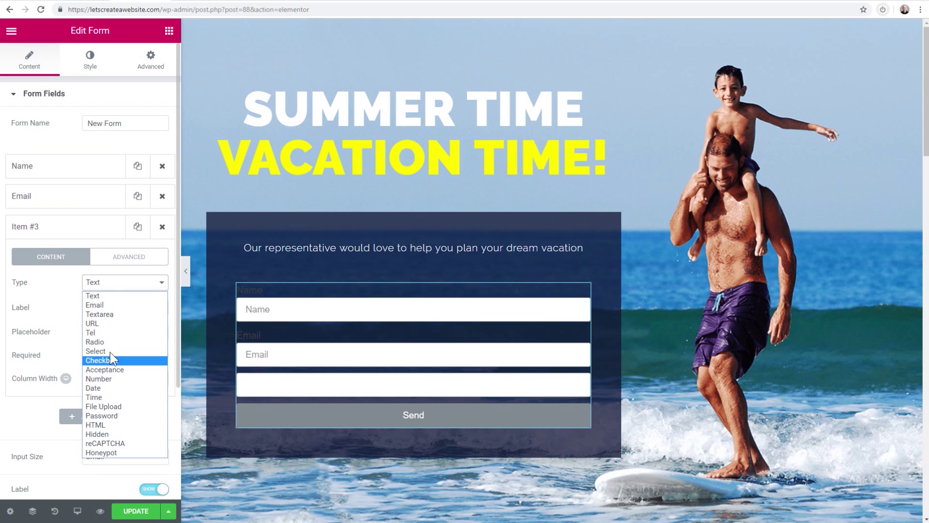
left_click(46, 287)
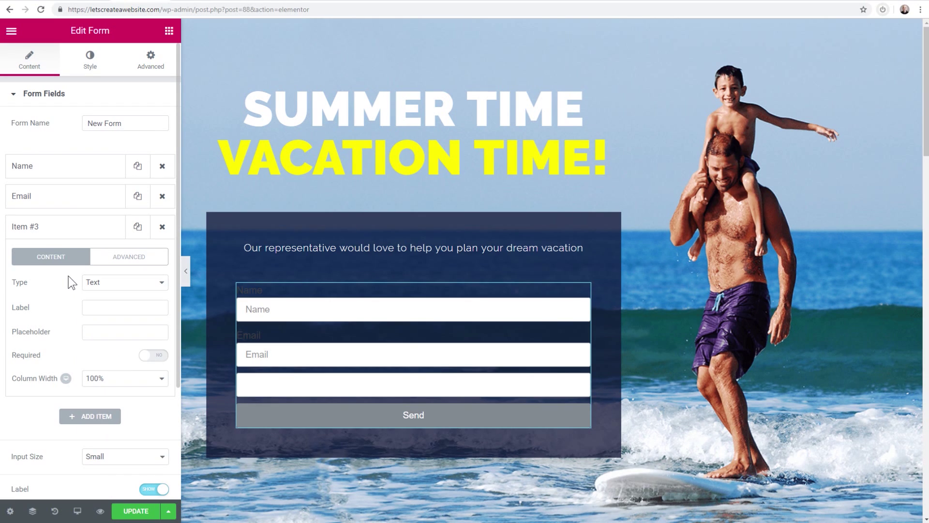
left_click(162, 227)
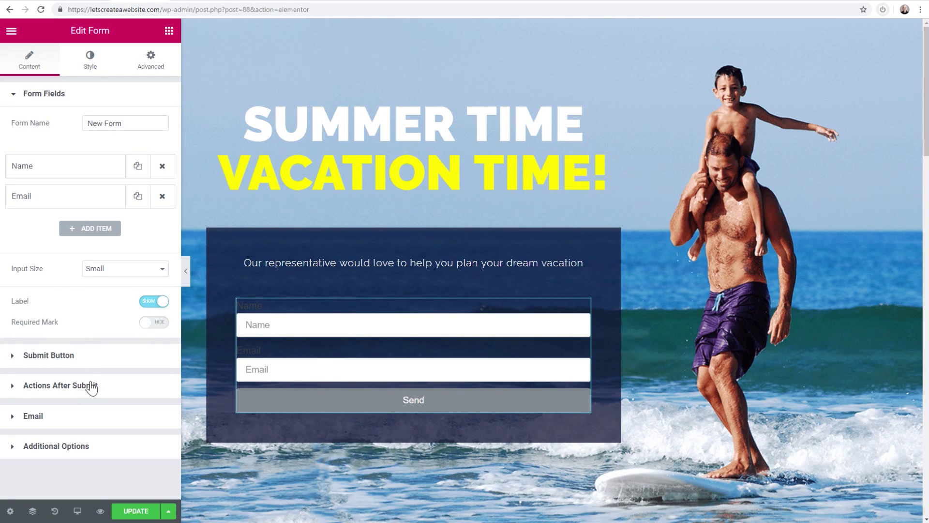
left_click(18, 355)
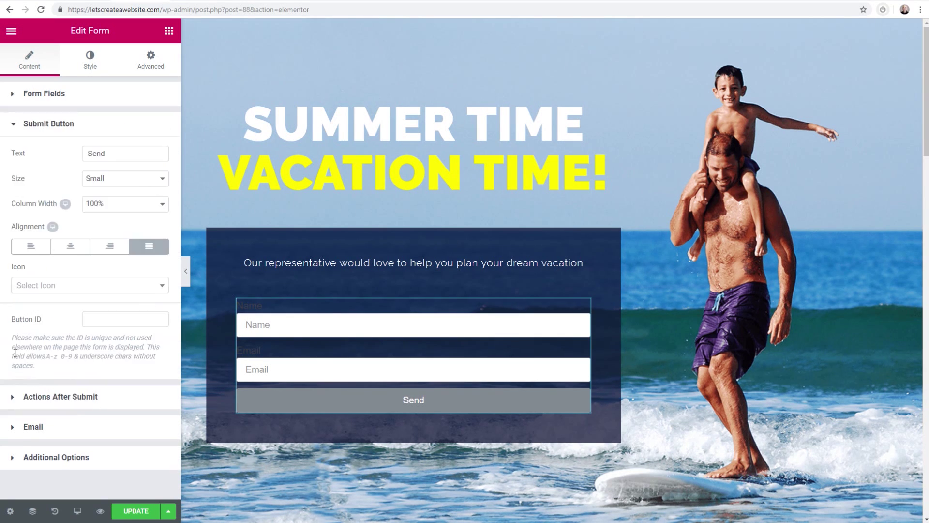
Change the submit button label to 'Send Me The Freebie'
left_click_drag(112, 154, 60, 142)
left_click(120, 152)
type("Me The Freebie")
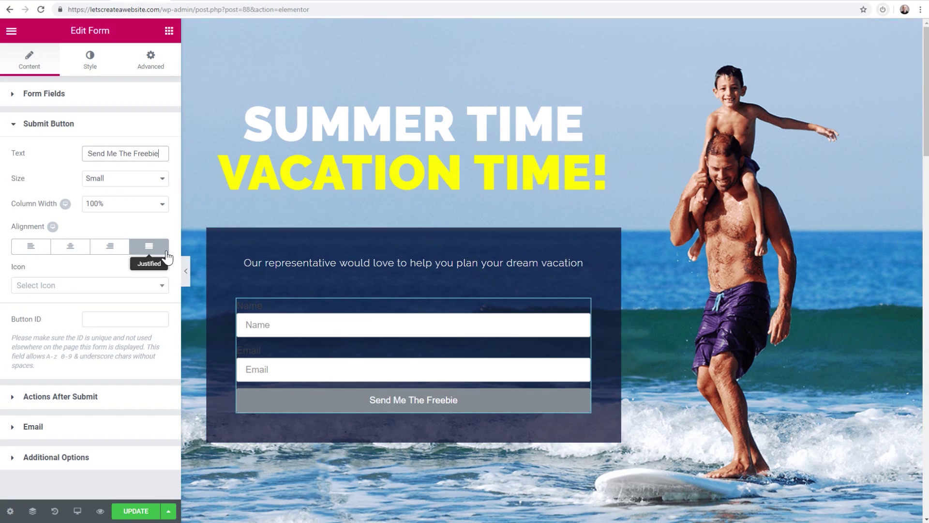
Give the submit button a green #61ce70 background
left_click(81, 67)
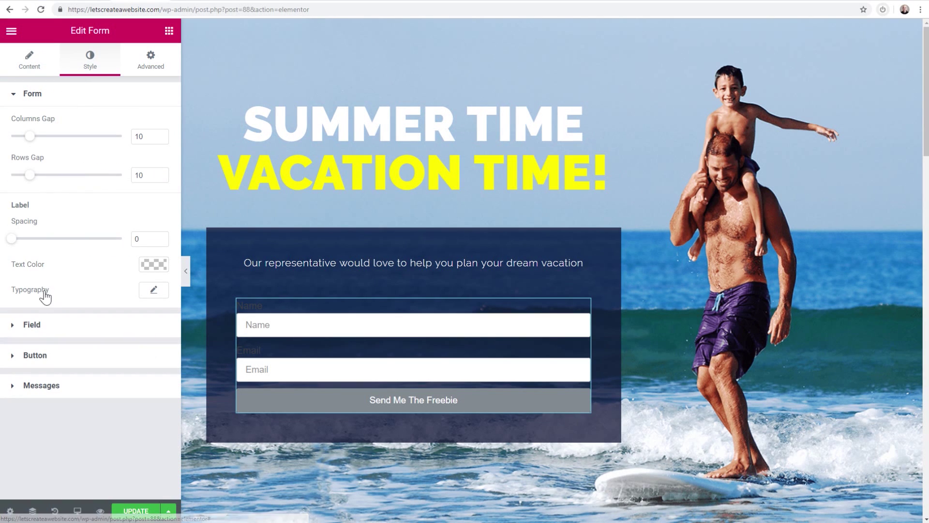
left_click(27, 325)
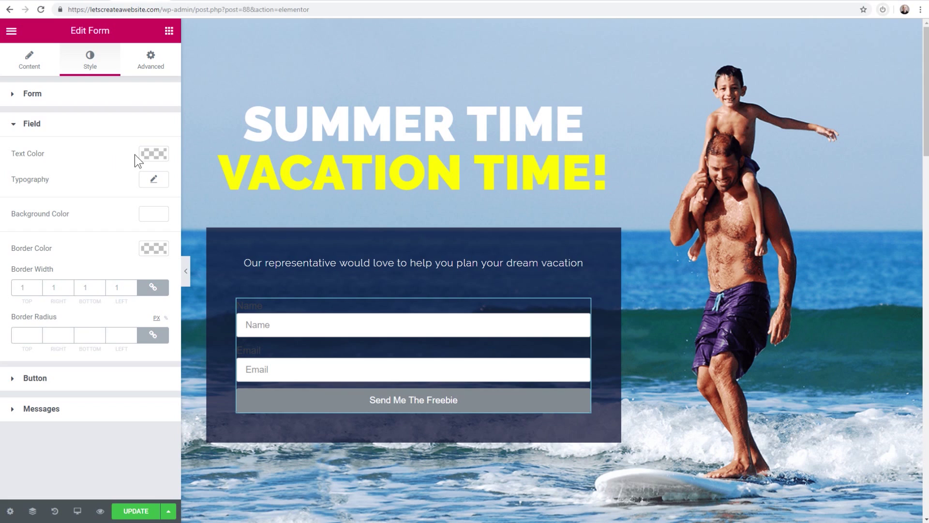
left_click(45, 95)
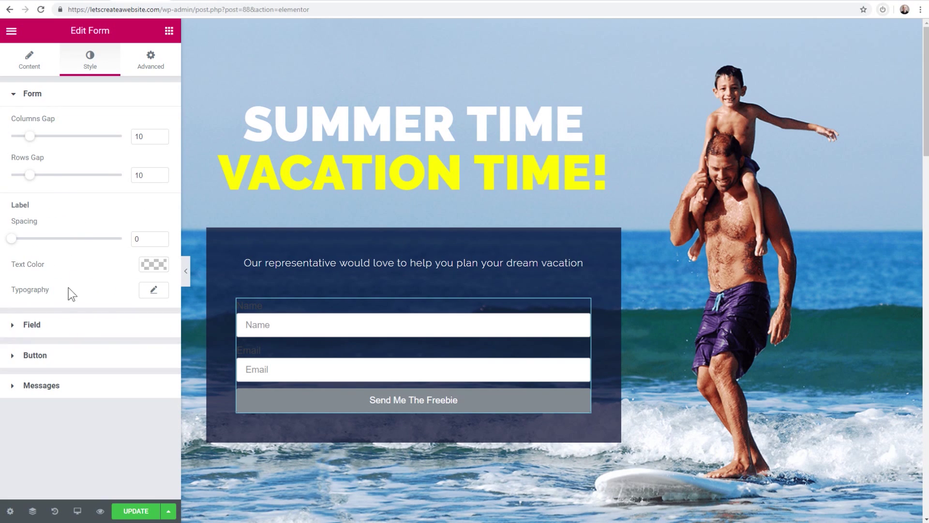
left_click(54, 358)
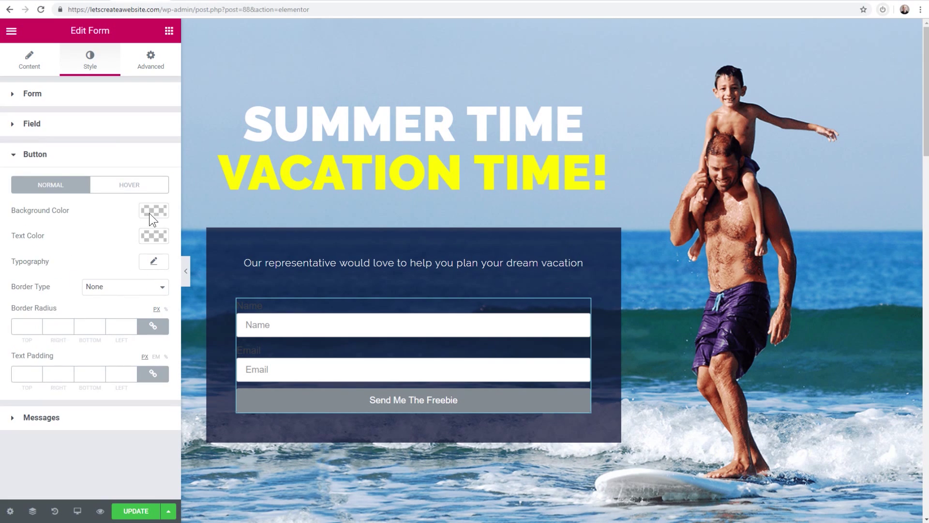
left_click(150, 211)
left_click(63, 354)
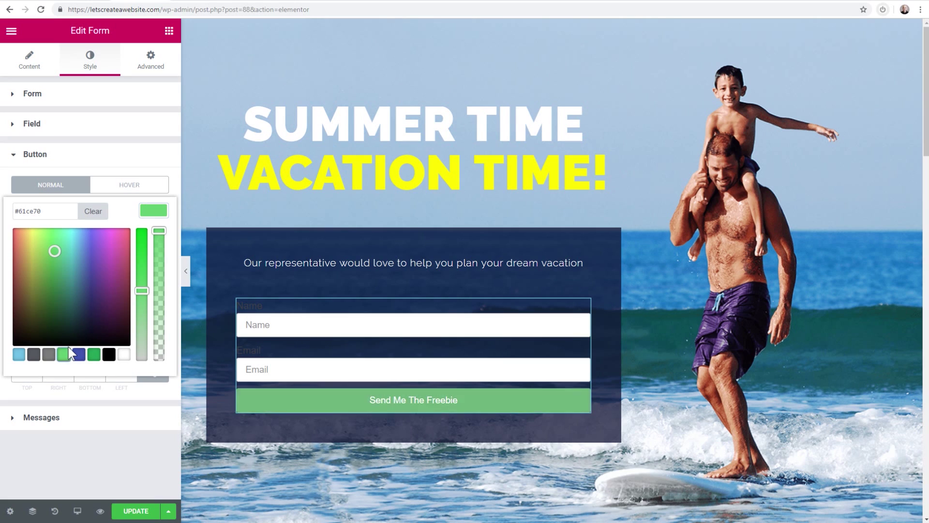
left_click(106, 138)
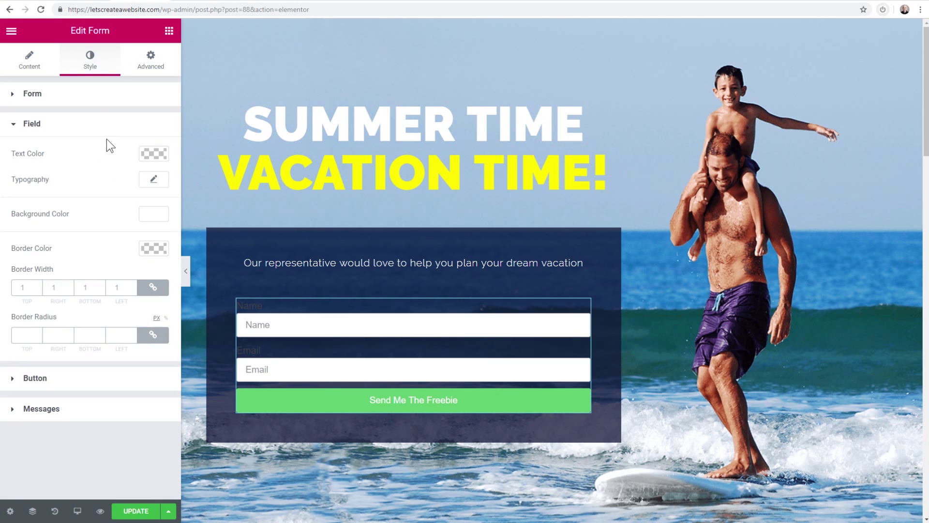
left_click(107, 137)
left_click(32, 58)
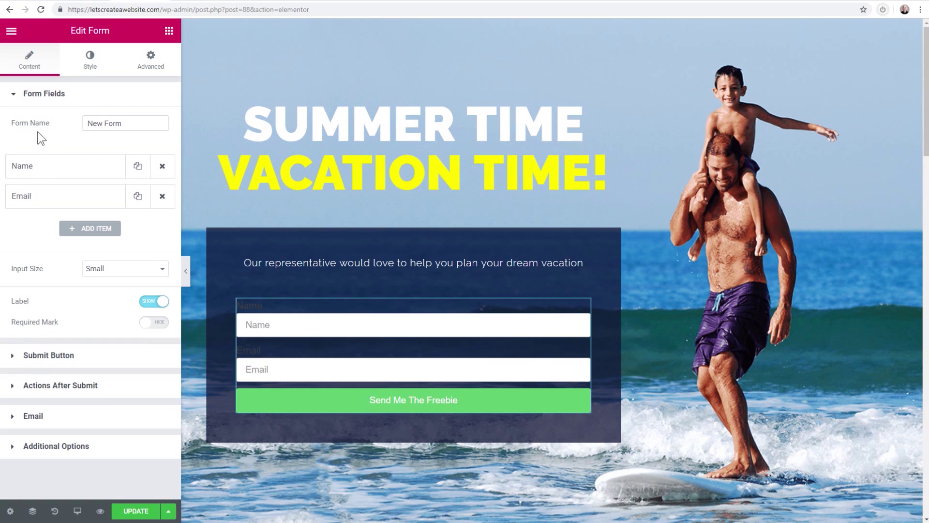
Add Redirect as an after-submit action and open its redirect address settings
left_click(47, 391)
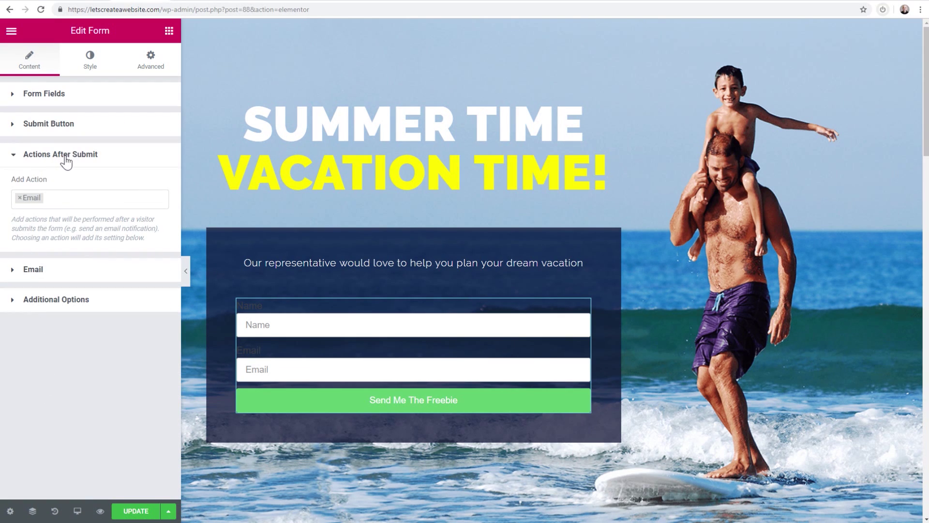
left_click(62, 197)
left_click(62, 197)
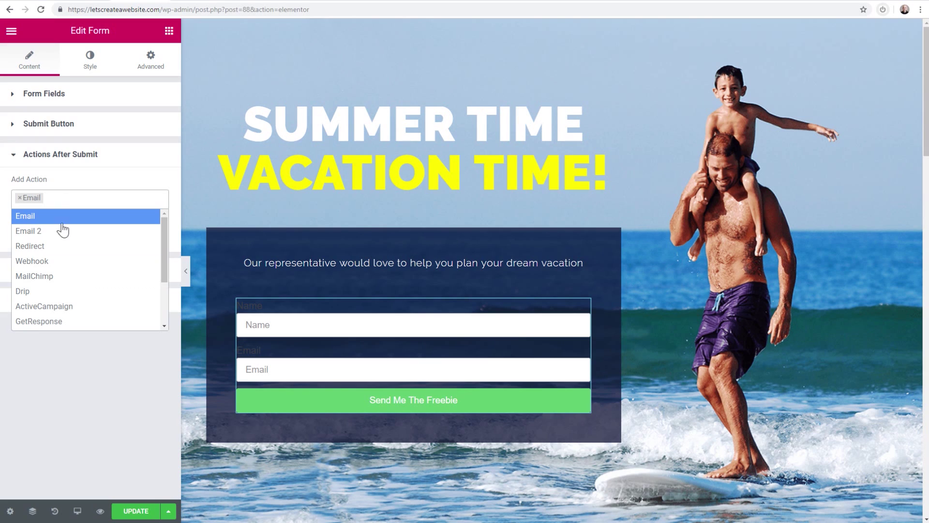
scroll(65, 292, "down", 2)
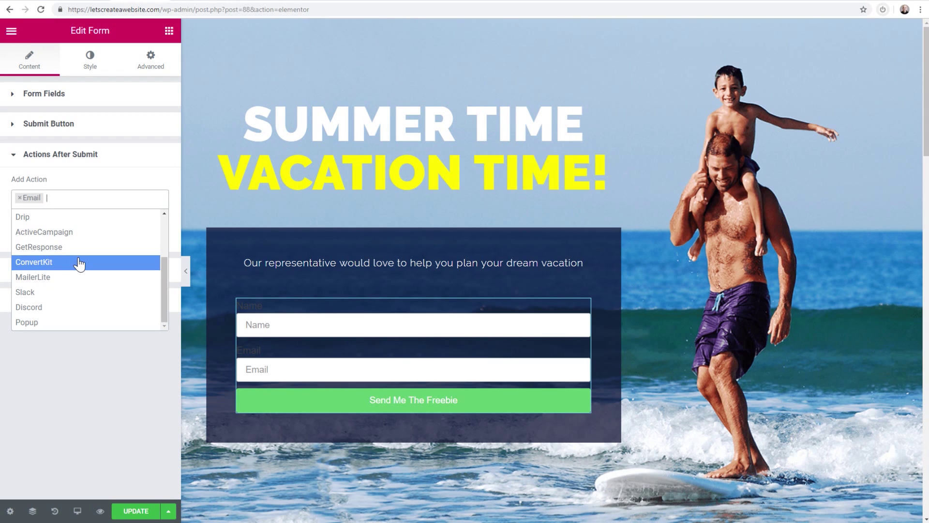
scroll(77, 264, "up", 3)
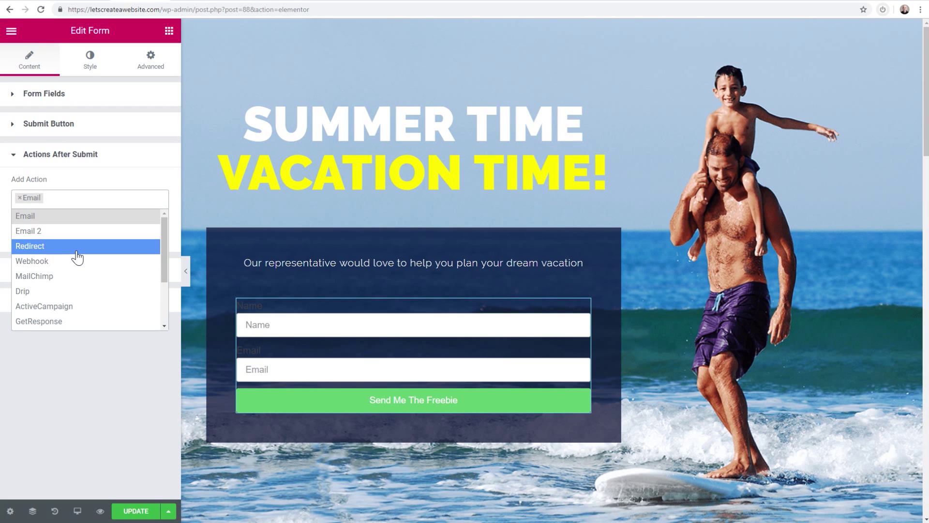
left_click(77, 247)
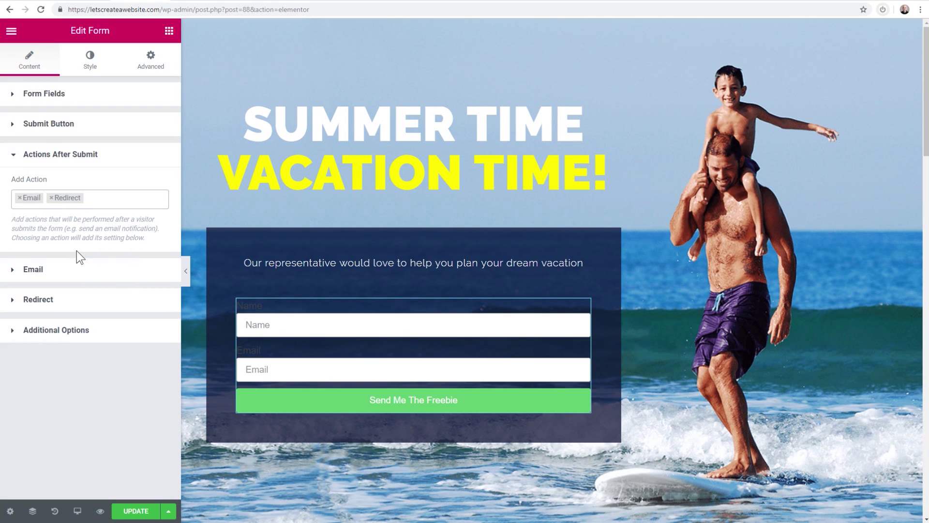
left_click(18, 301)
left_click(43, 261)
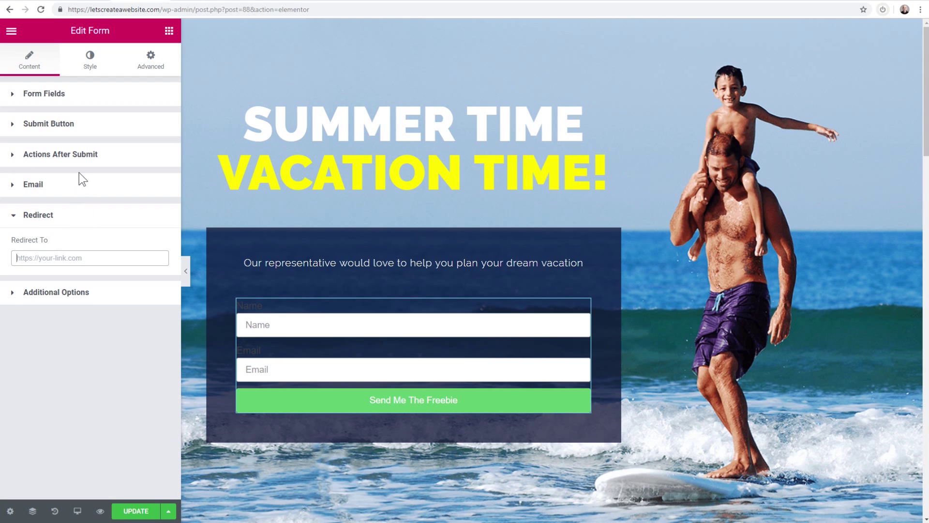
Exit Elementor to the dashboard and return to the Lead Gen flow page
left_click(11, 31)
left_click(87, 346)
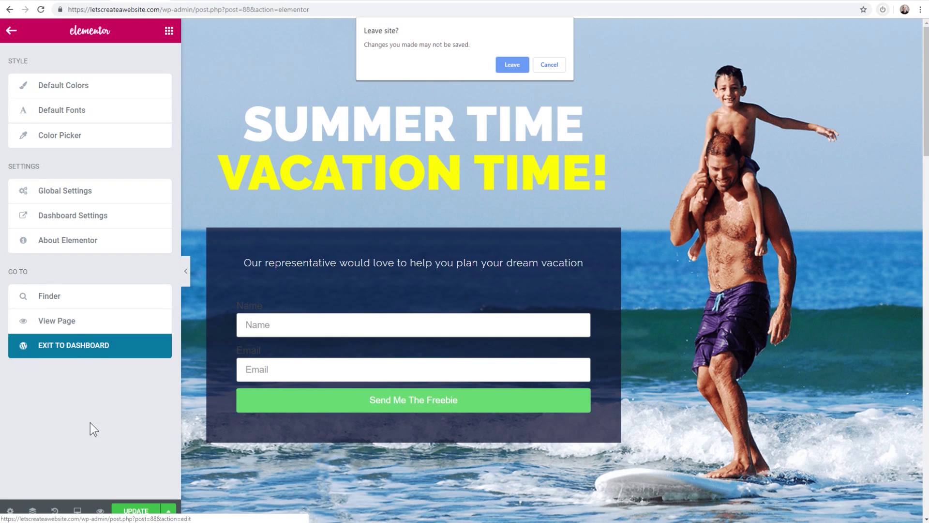
left_click(509, 63)
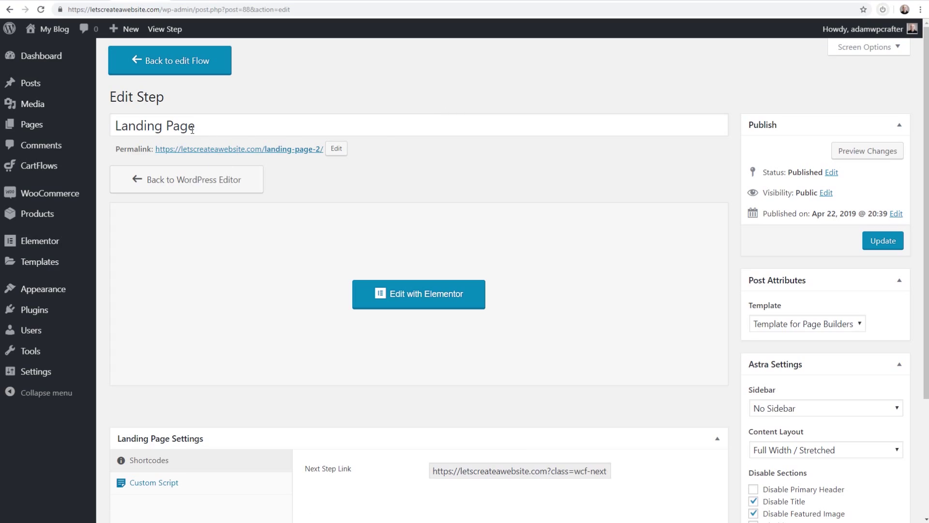
left_click(166, 66)
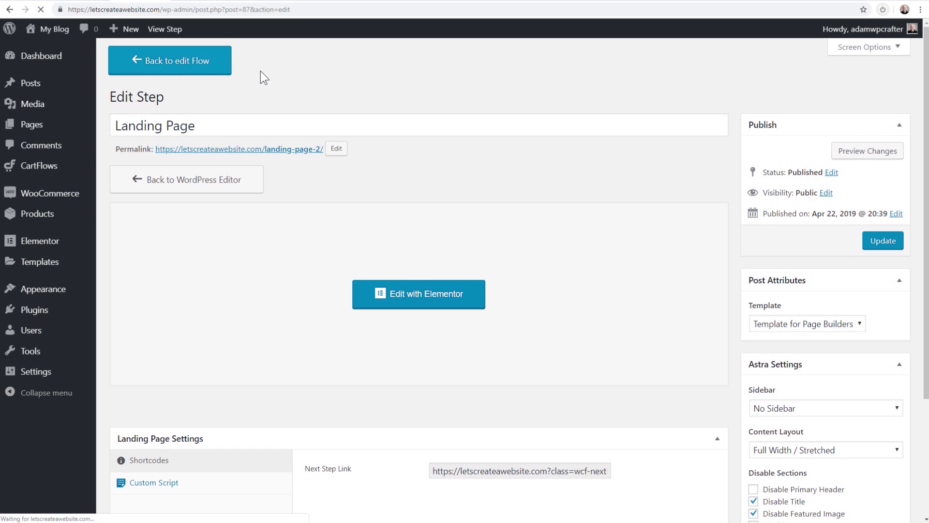